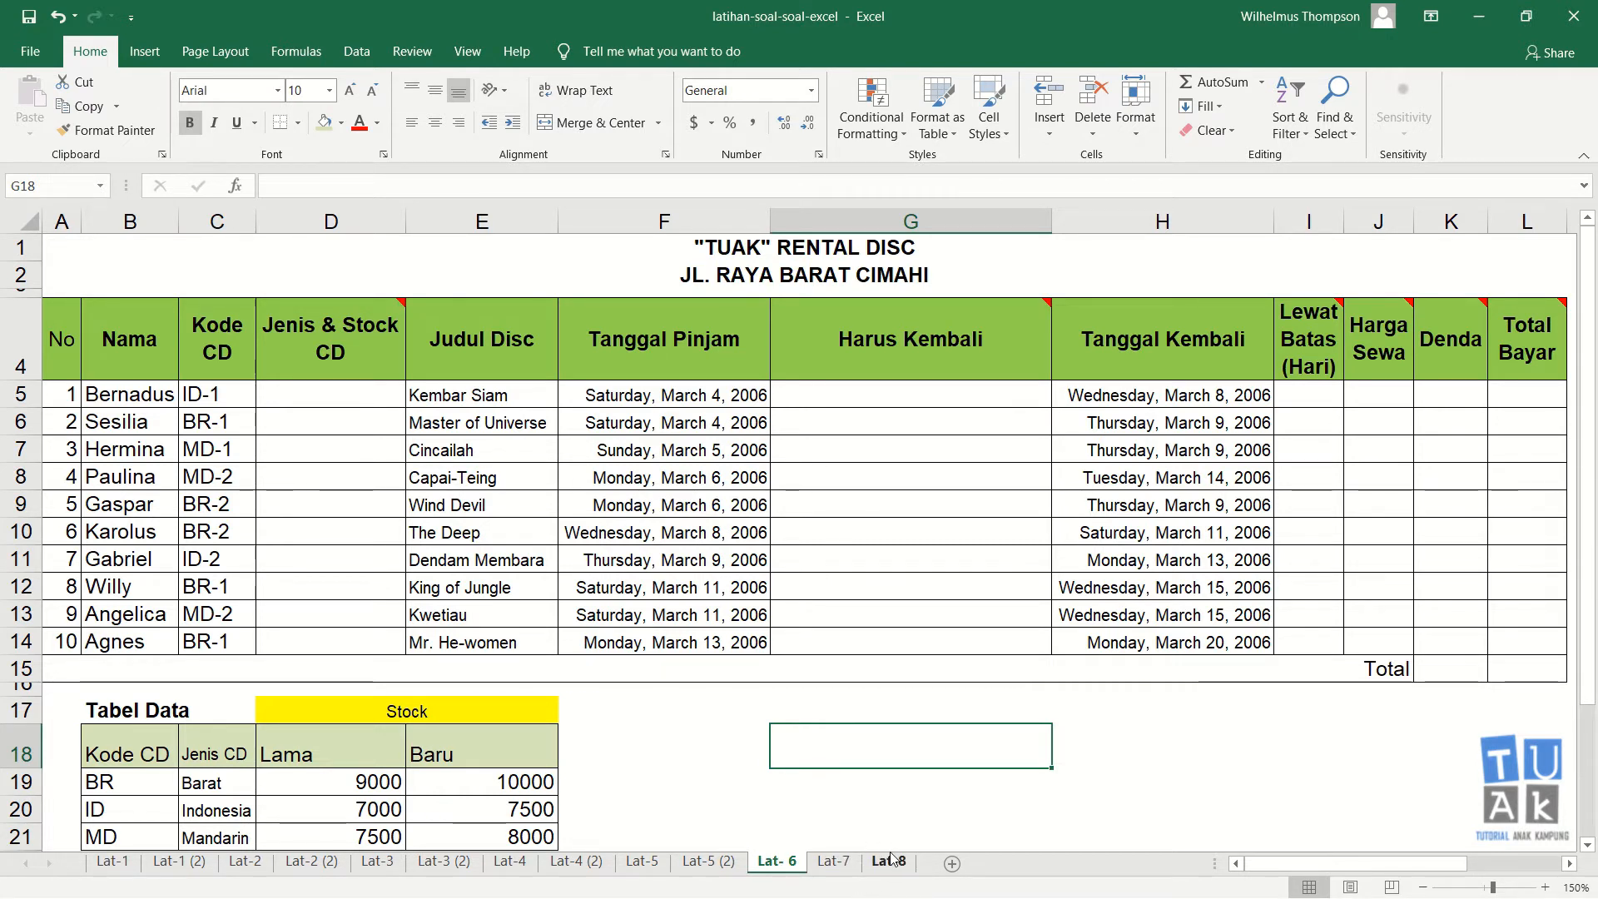
click(963, 642)
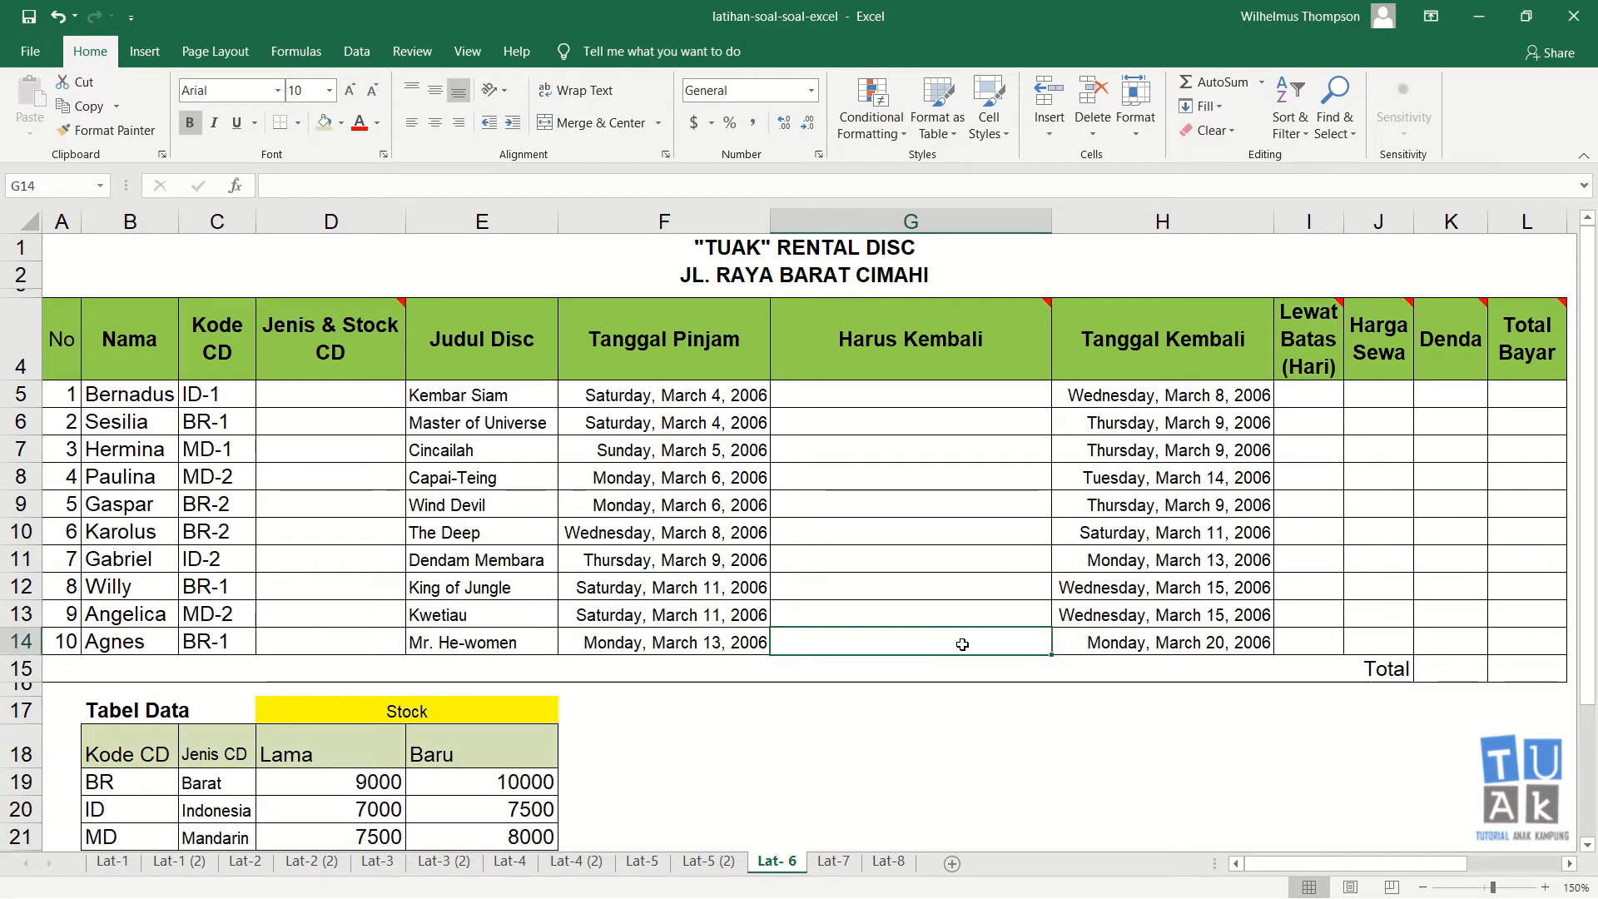
click(738, 635)
click(837, 650)
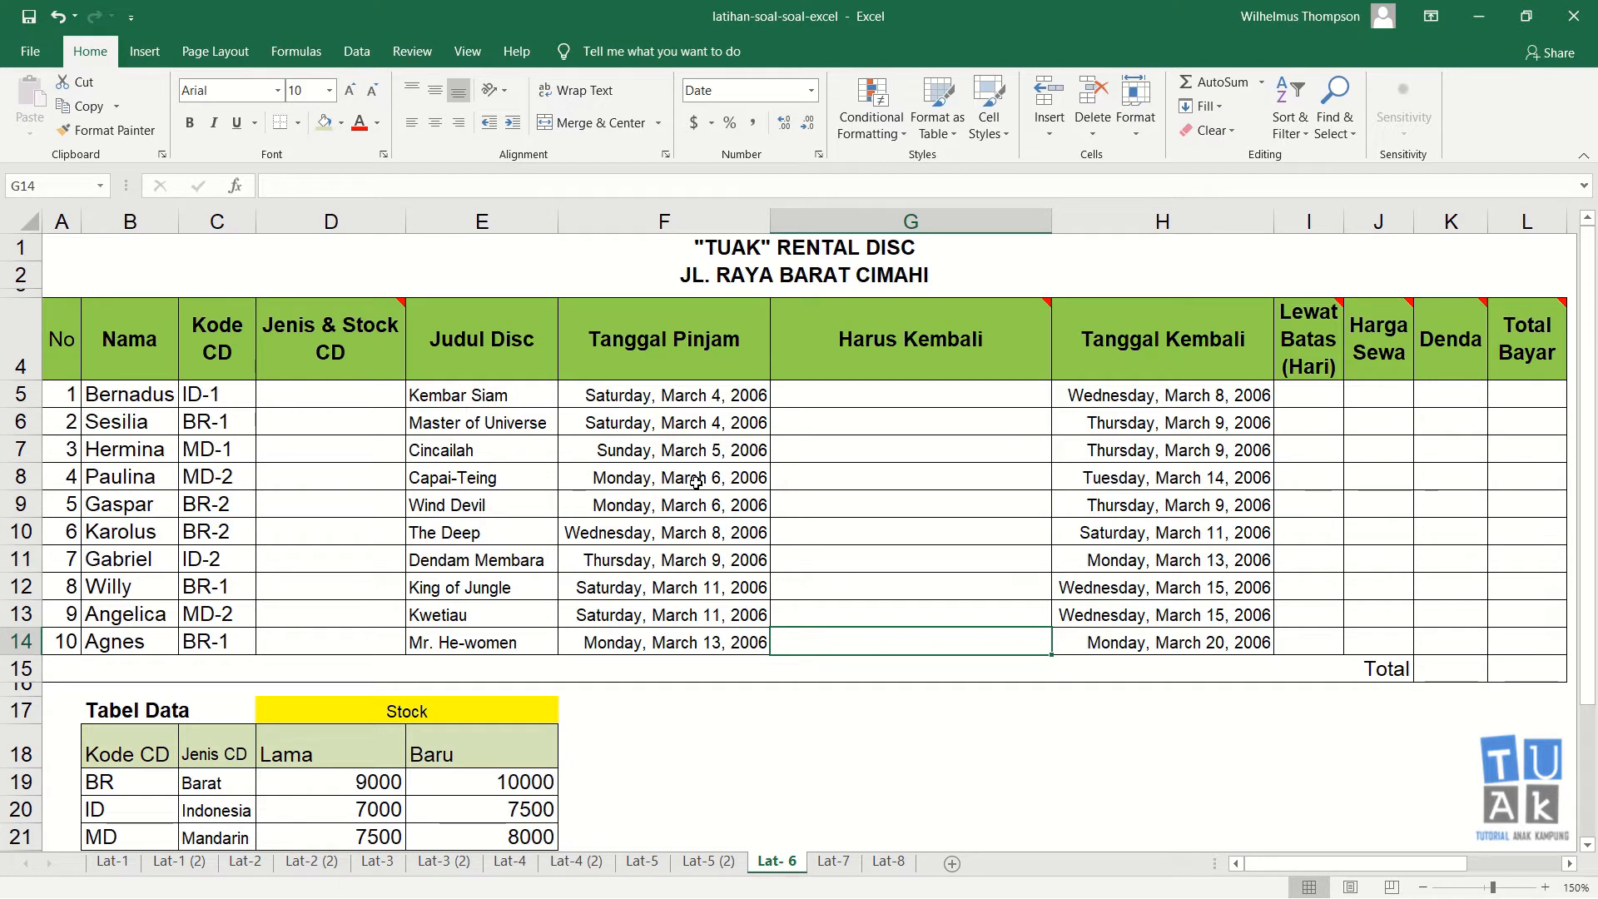
click(846, 403)
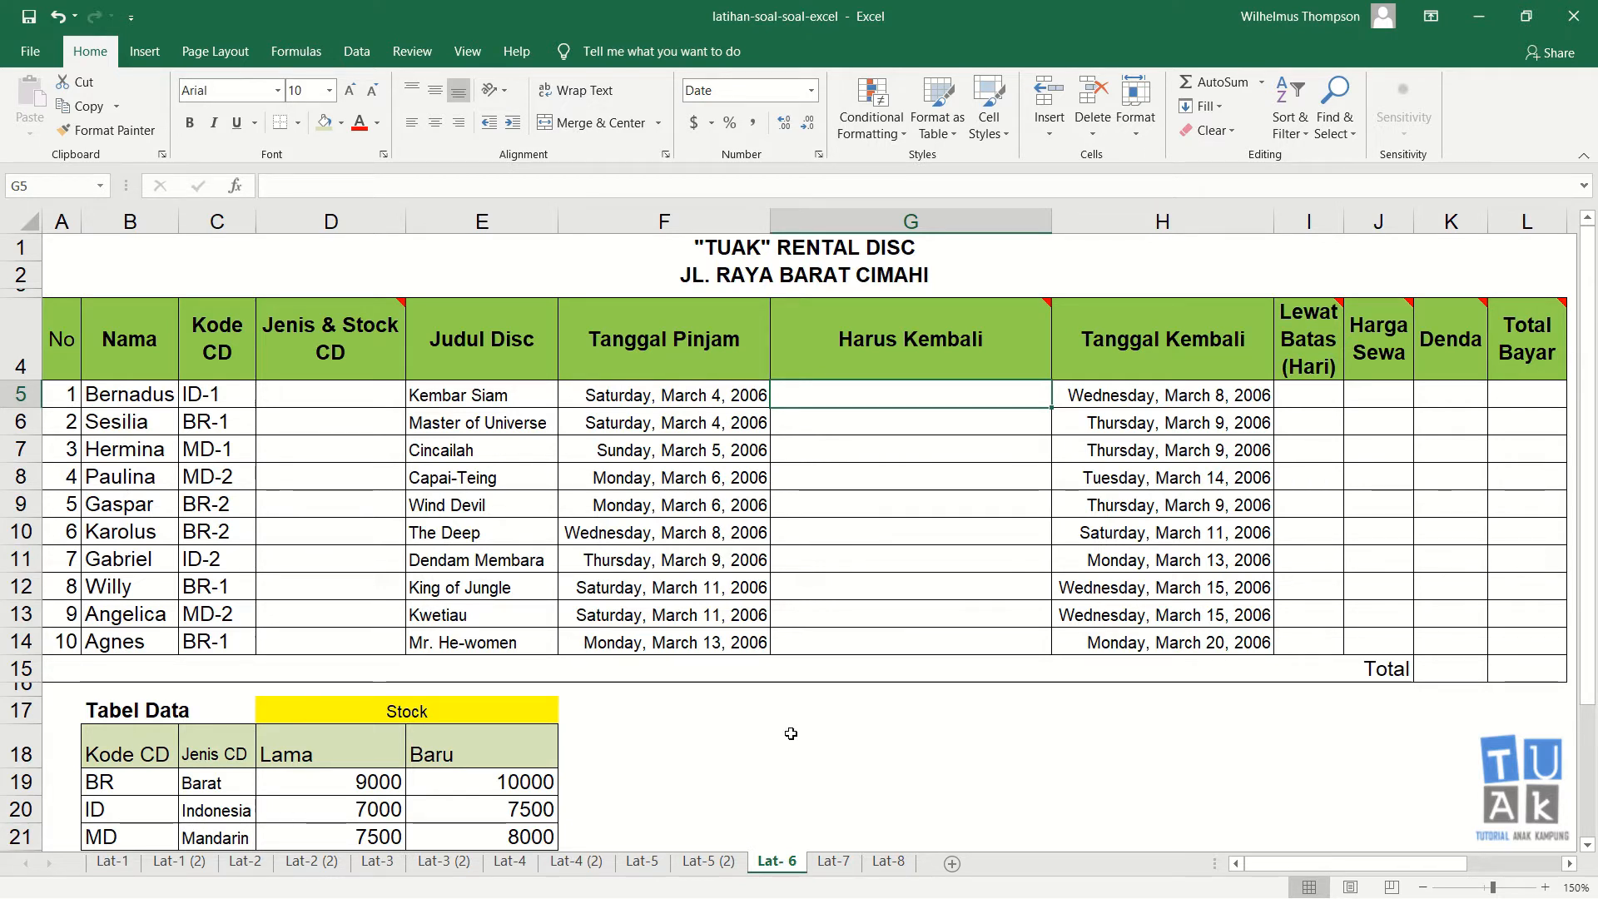
Step: Switch to the Lat-5 (2) sheet and select the Biaya cells O5:O16 to inspect their range name
click(698, 862)
click(993, 610)
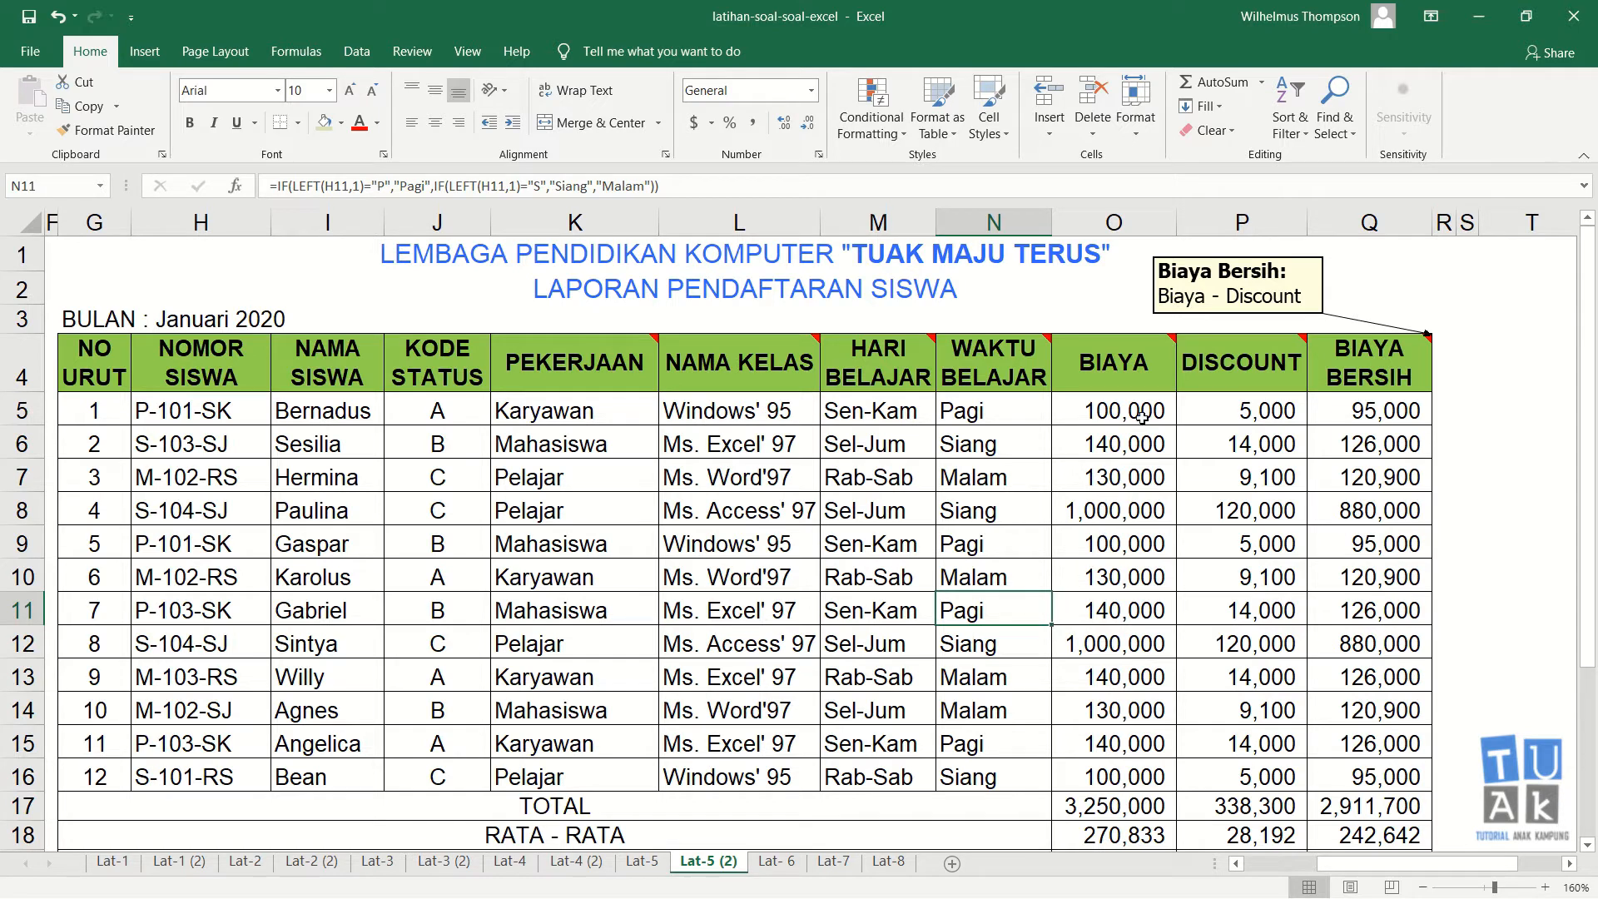
drag(1141, 411, 1120, 776)
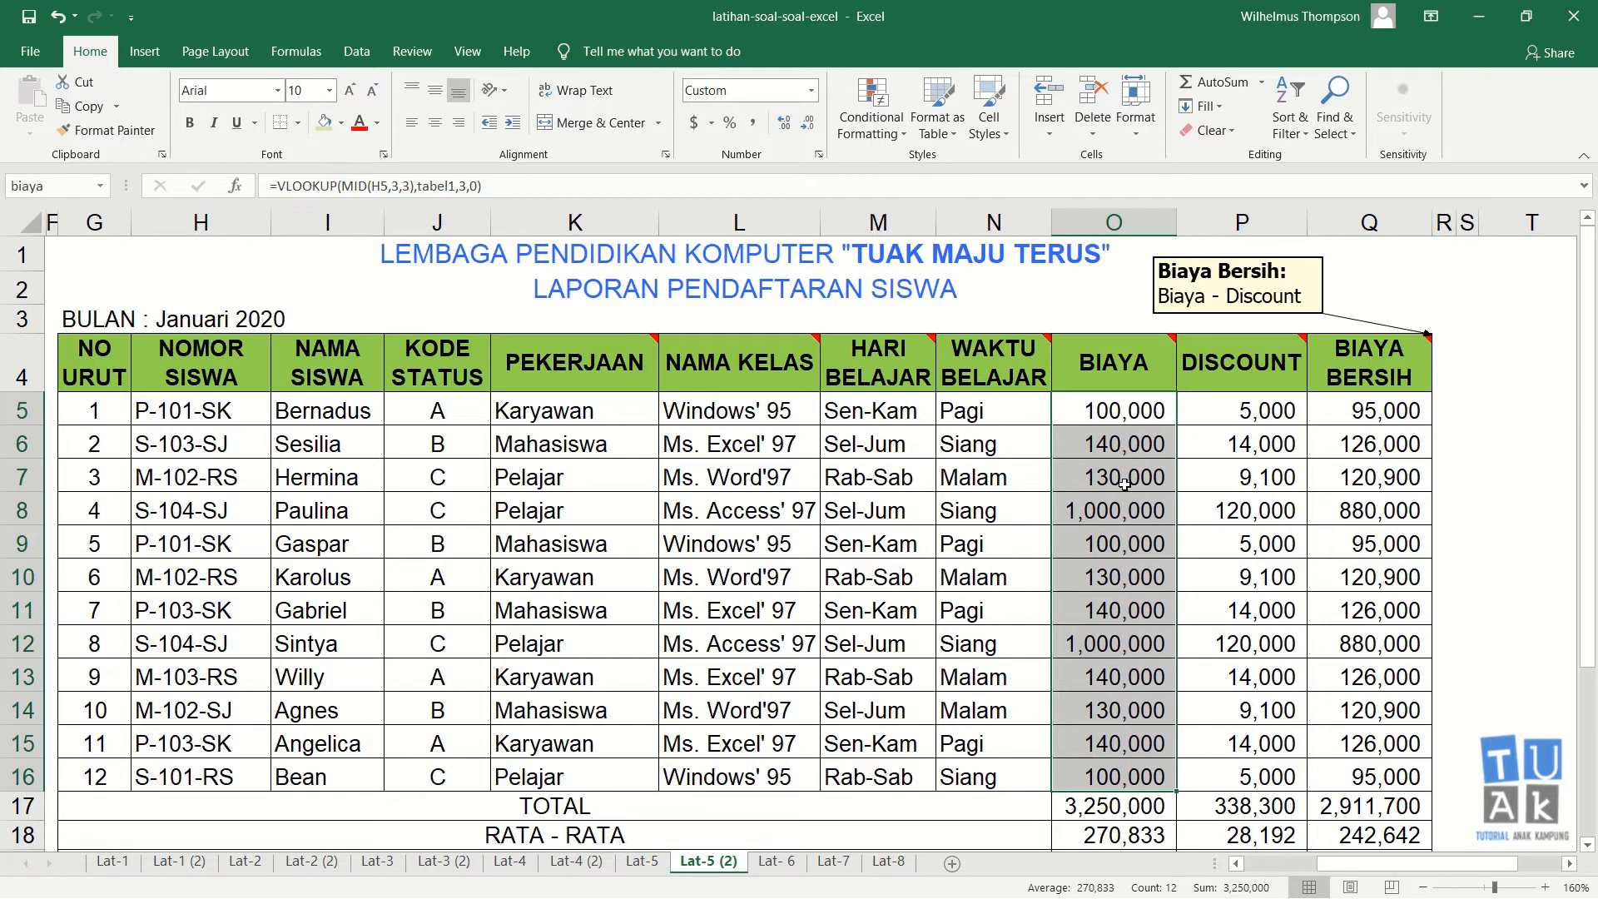
click(1118, 441)
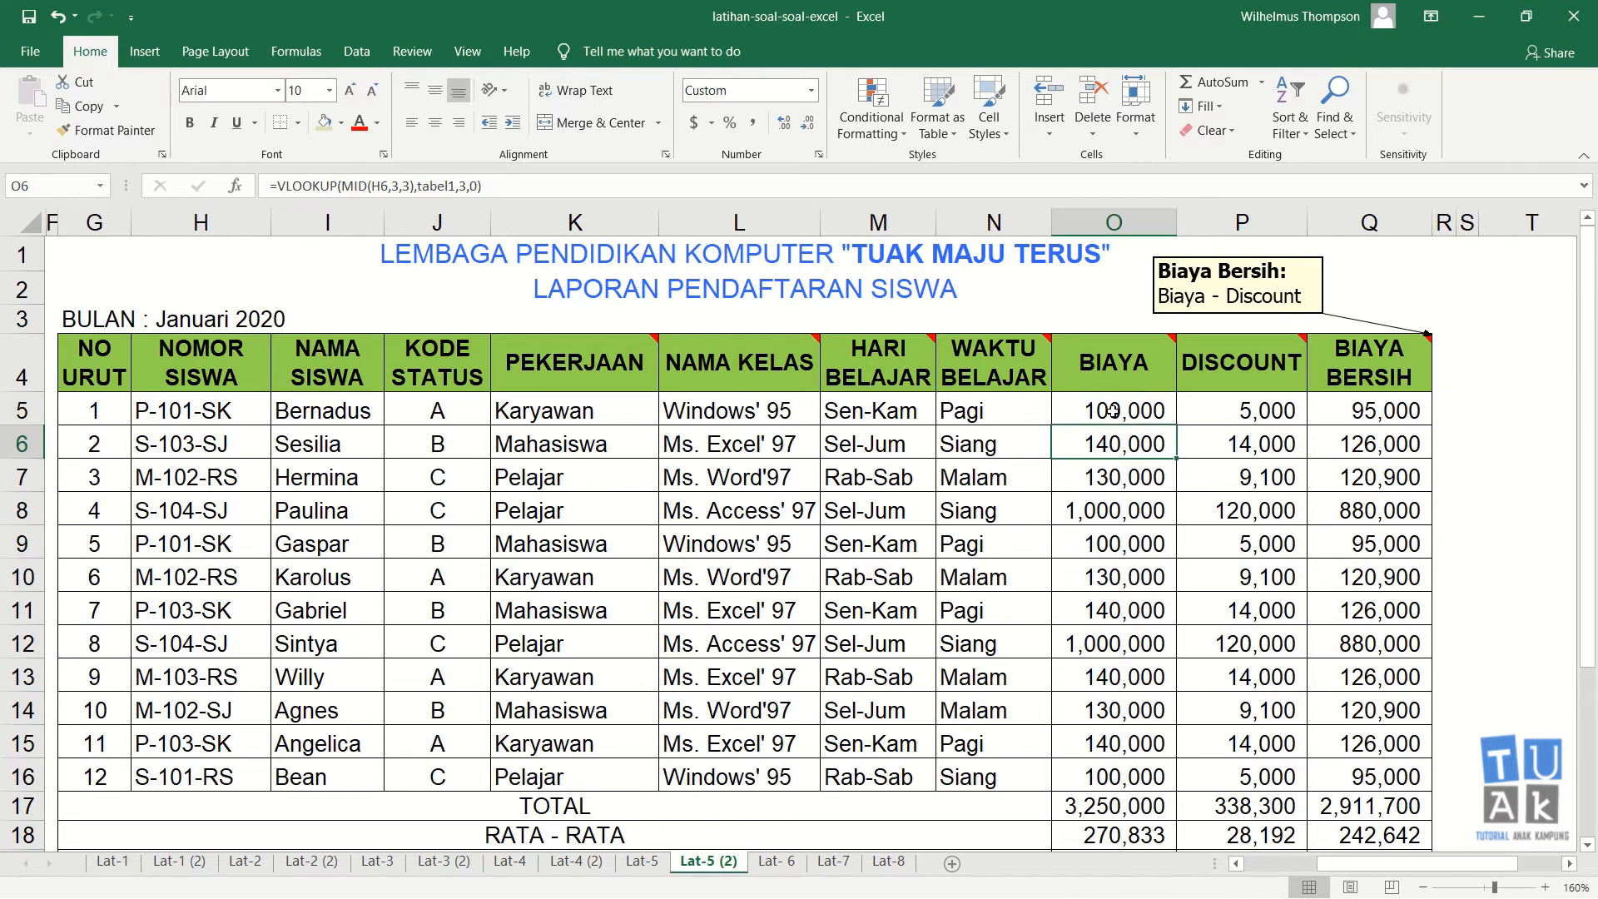
drag(1113, 409, 1118, 774)
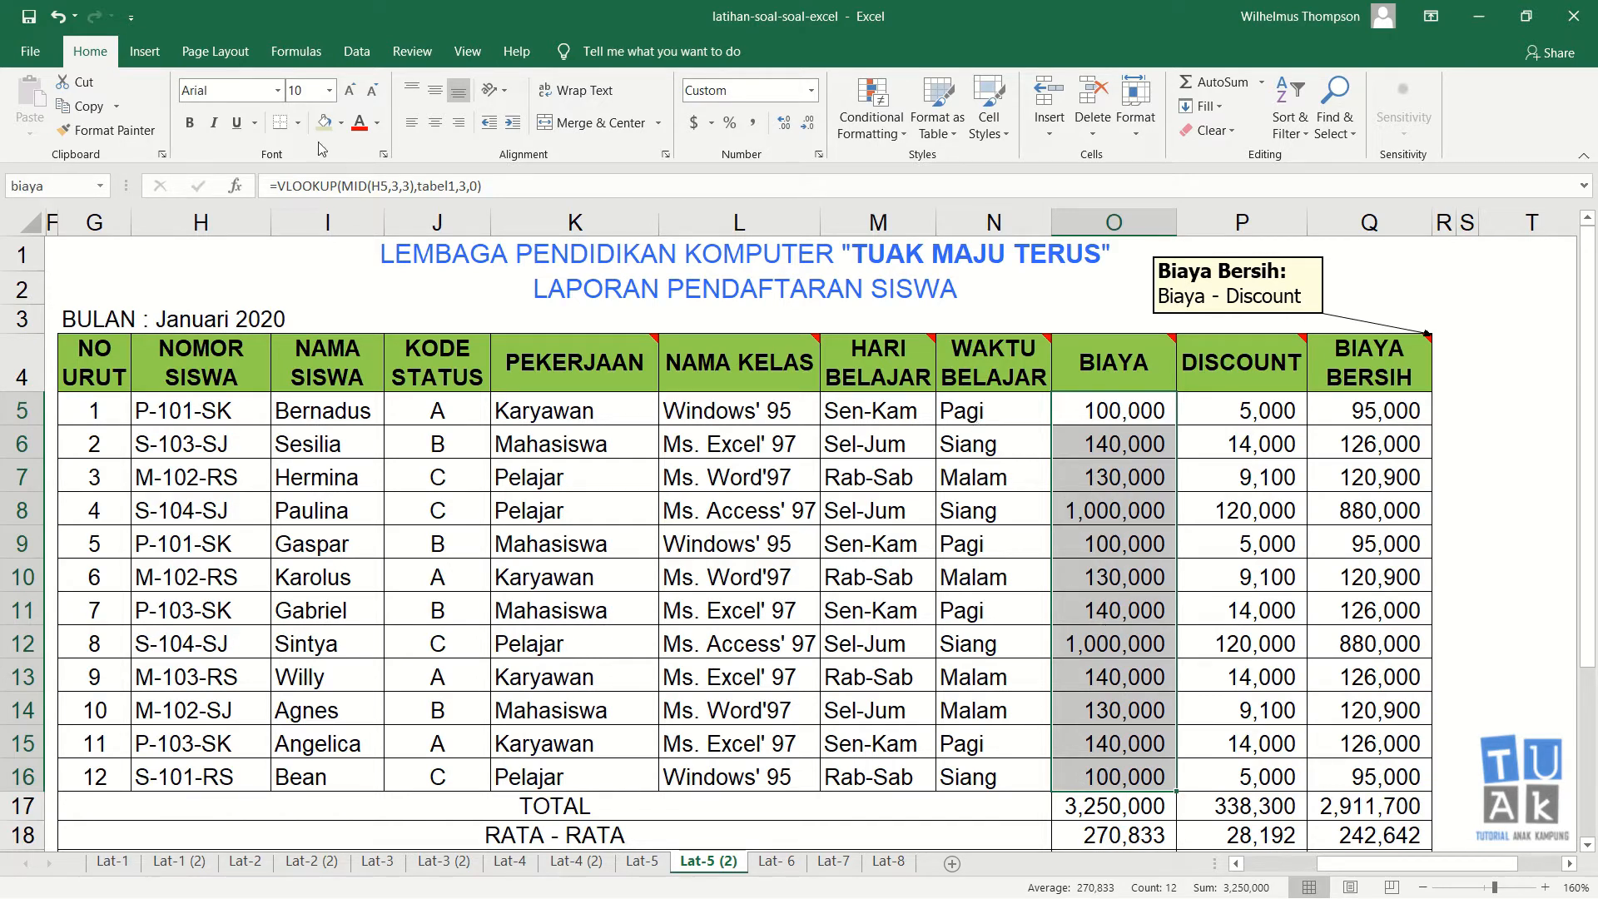
Step: Open the Name Manager and review the defined names biaya, tabel1 and tabel2 and their ranges
click(315, 53)
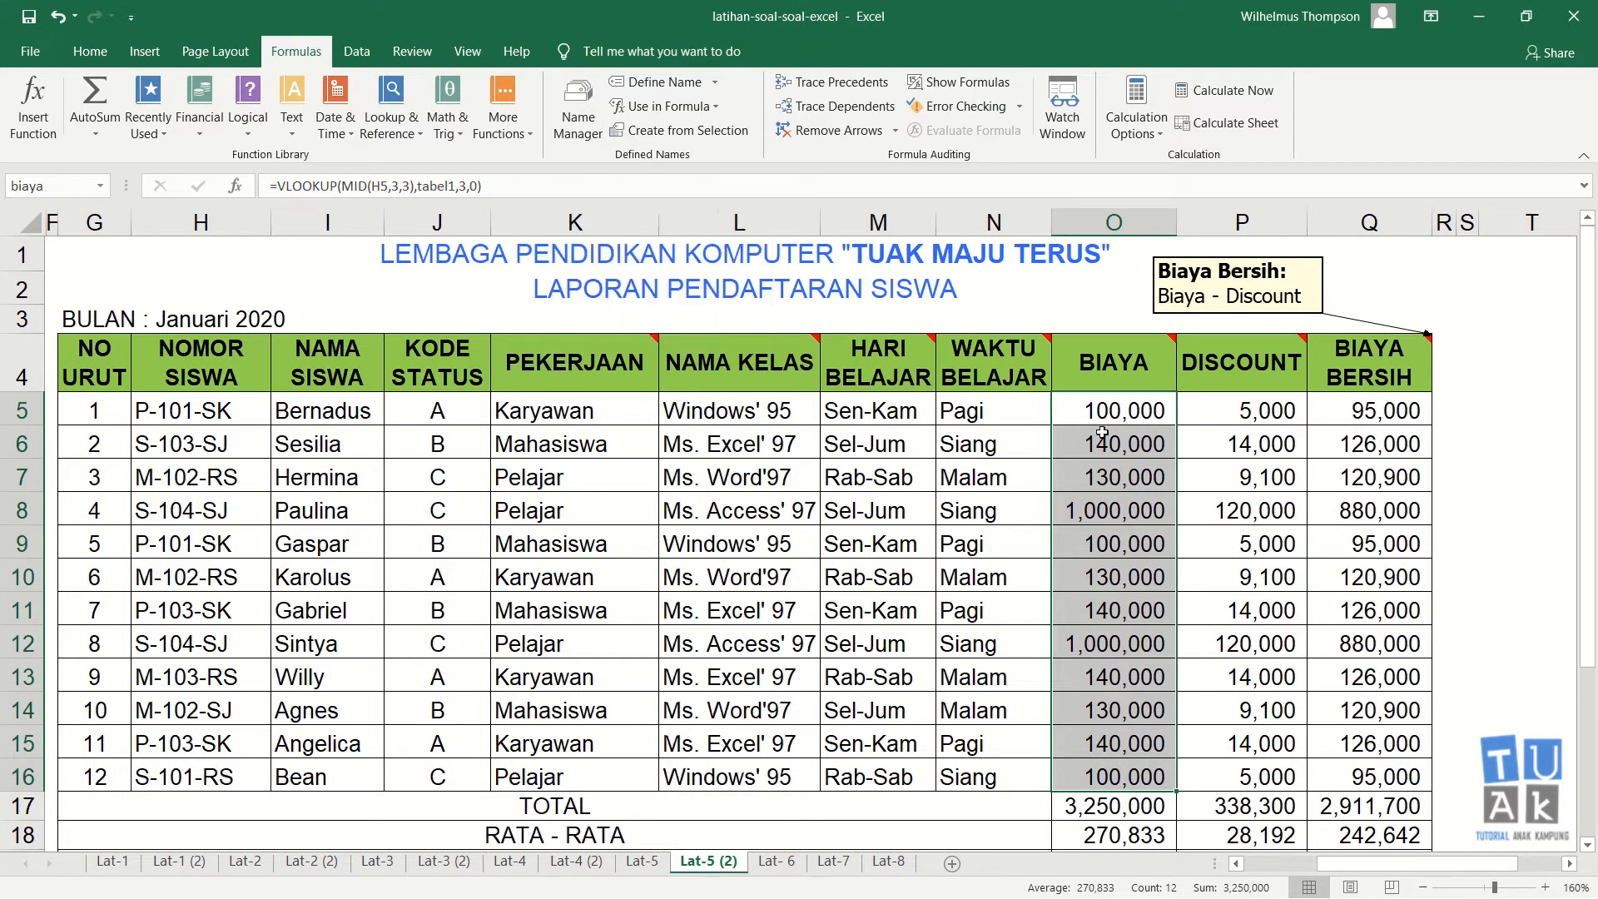
click(75, 53)
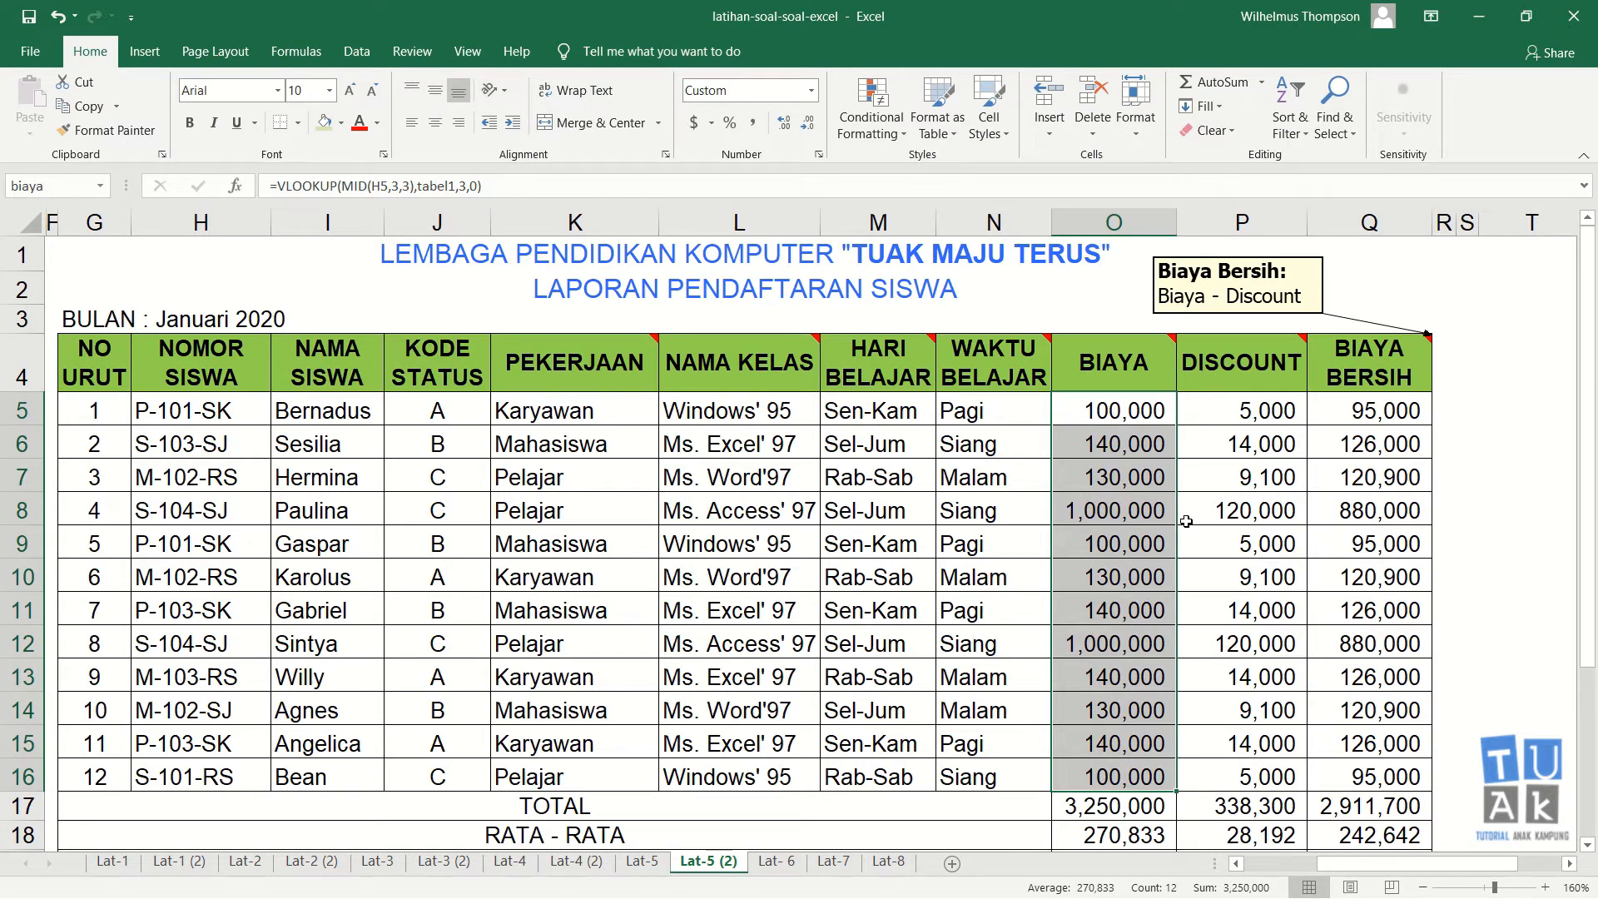
key(ctrl+F3)
key(Escape)
click(302, 55)
click(580, 135)
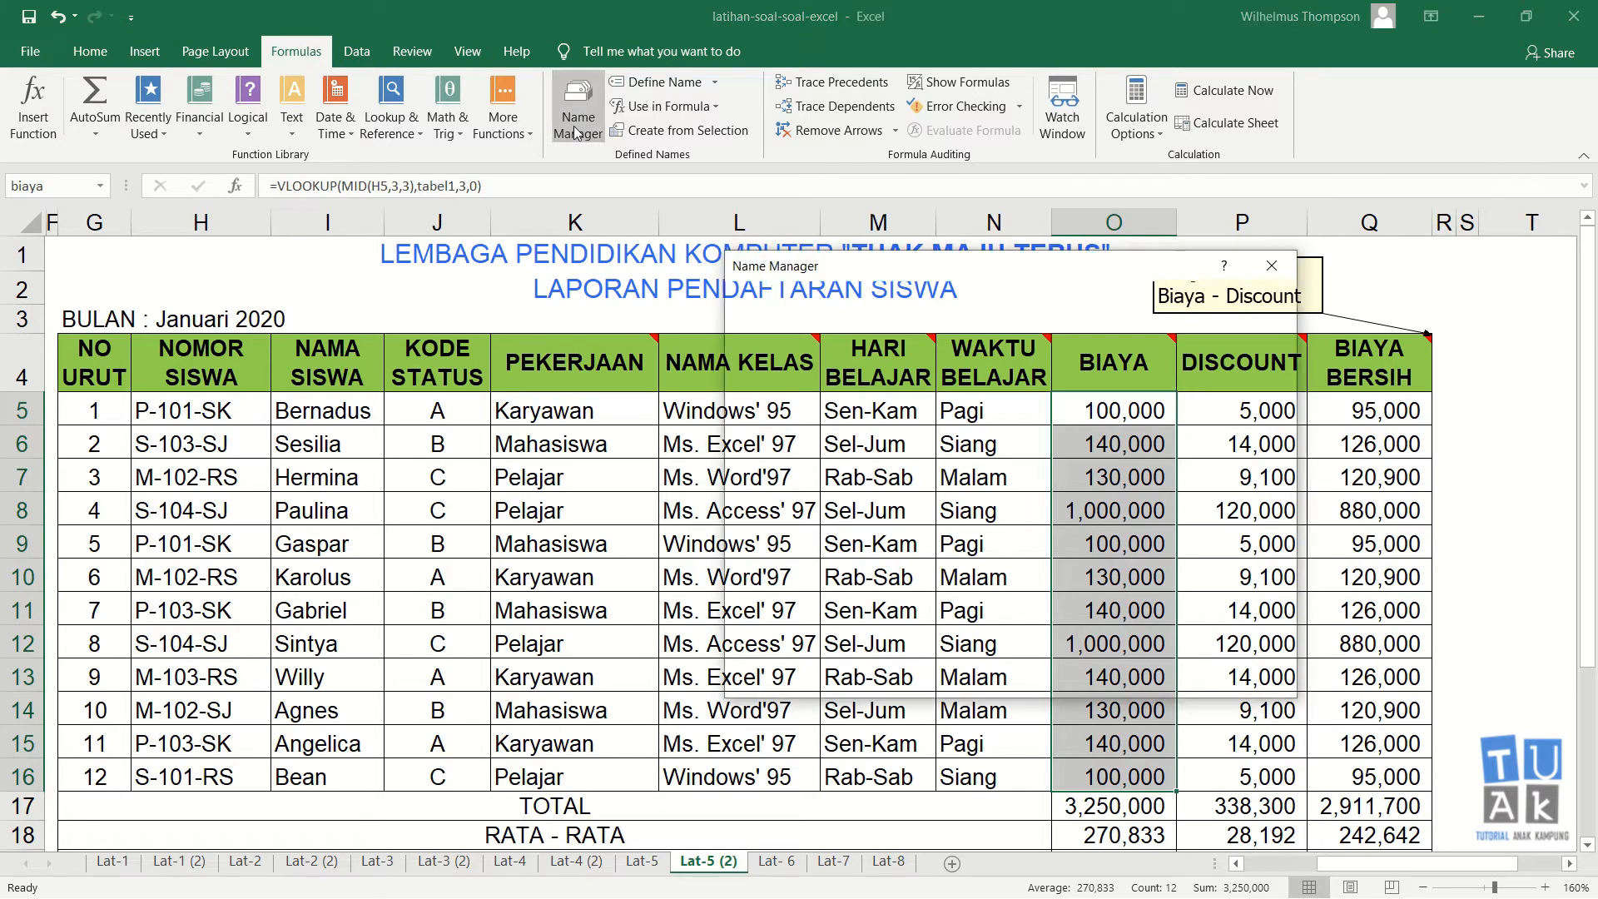
drag(1023, 278, 600, 248)
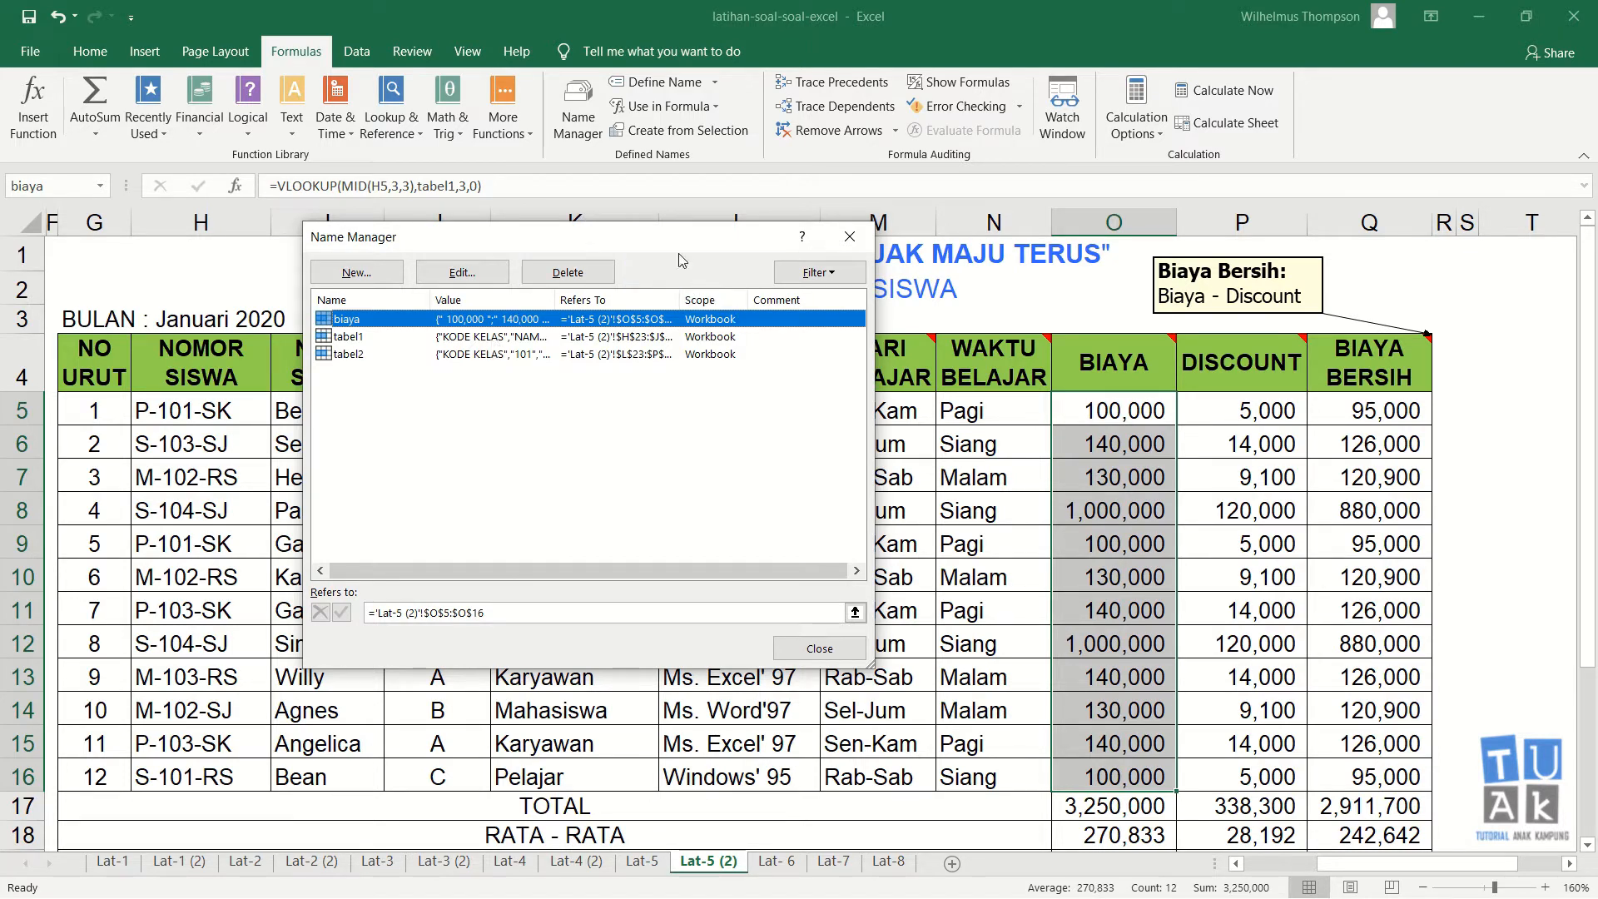
drag(675, 247, 797, 148)
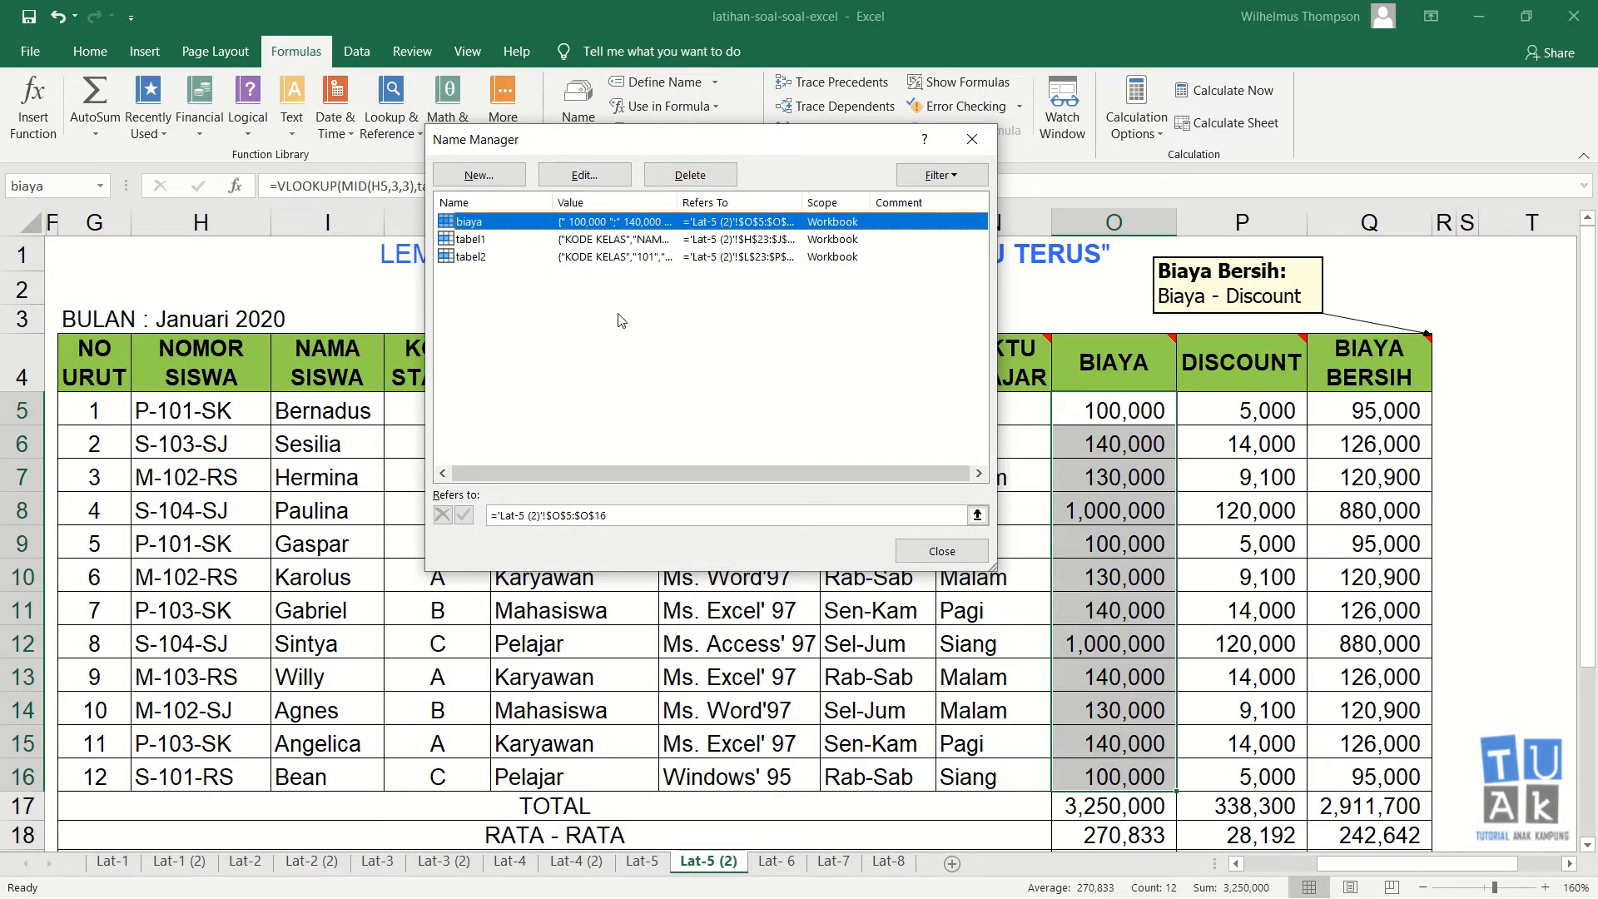
click(487, 259)
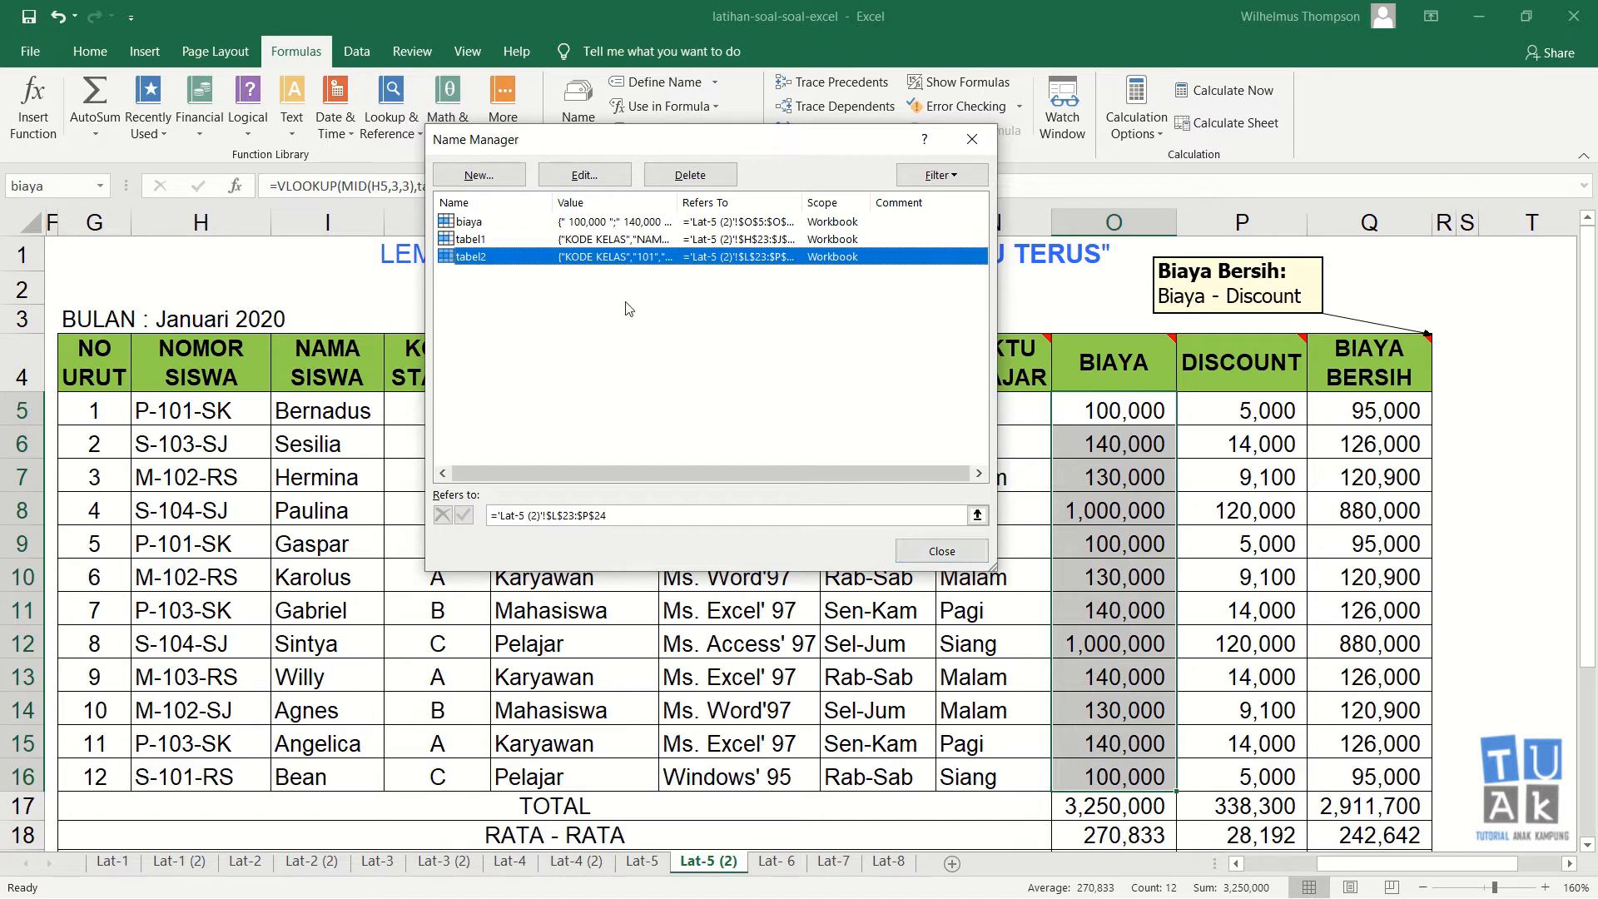
click(512, 242)
click(497, 224)
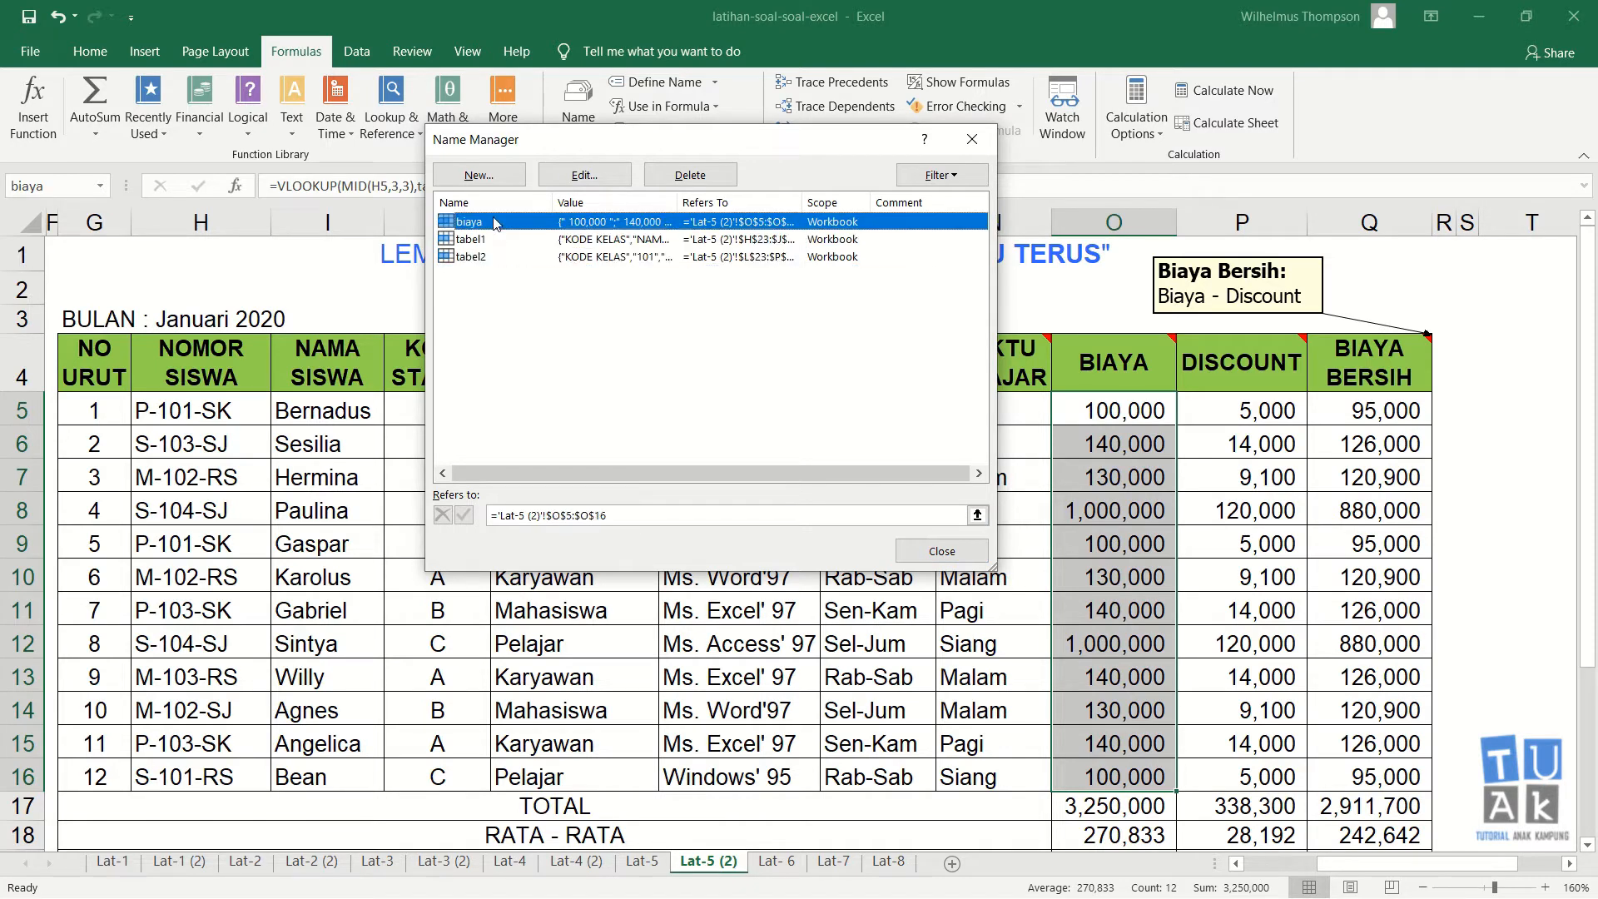
click(942, 551)
scroll(932, 566, down, 2)
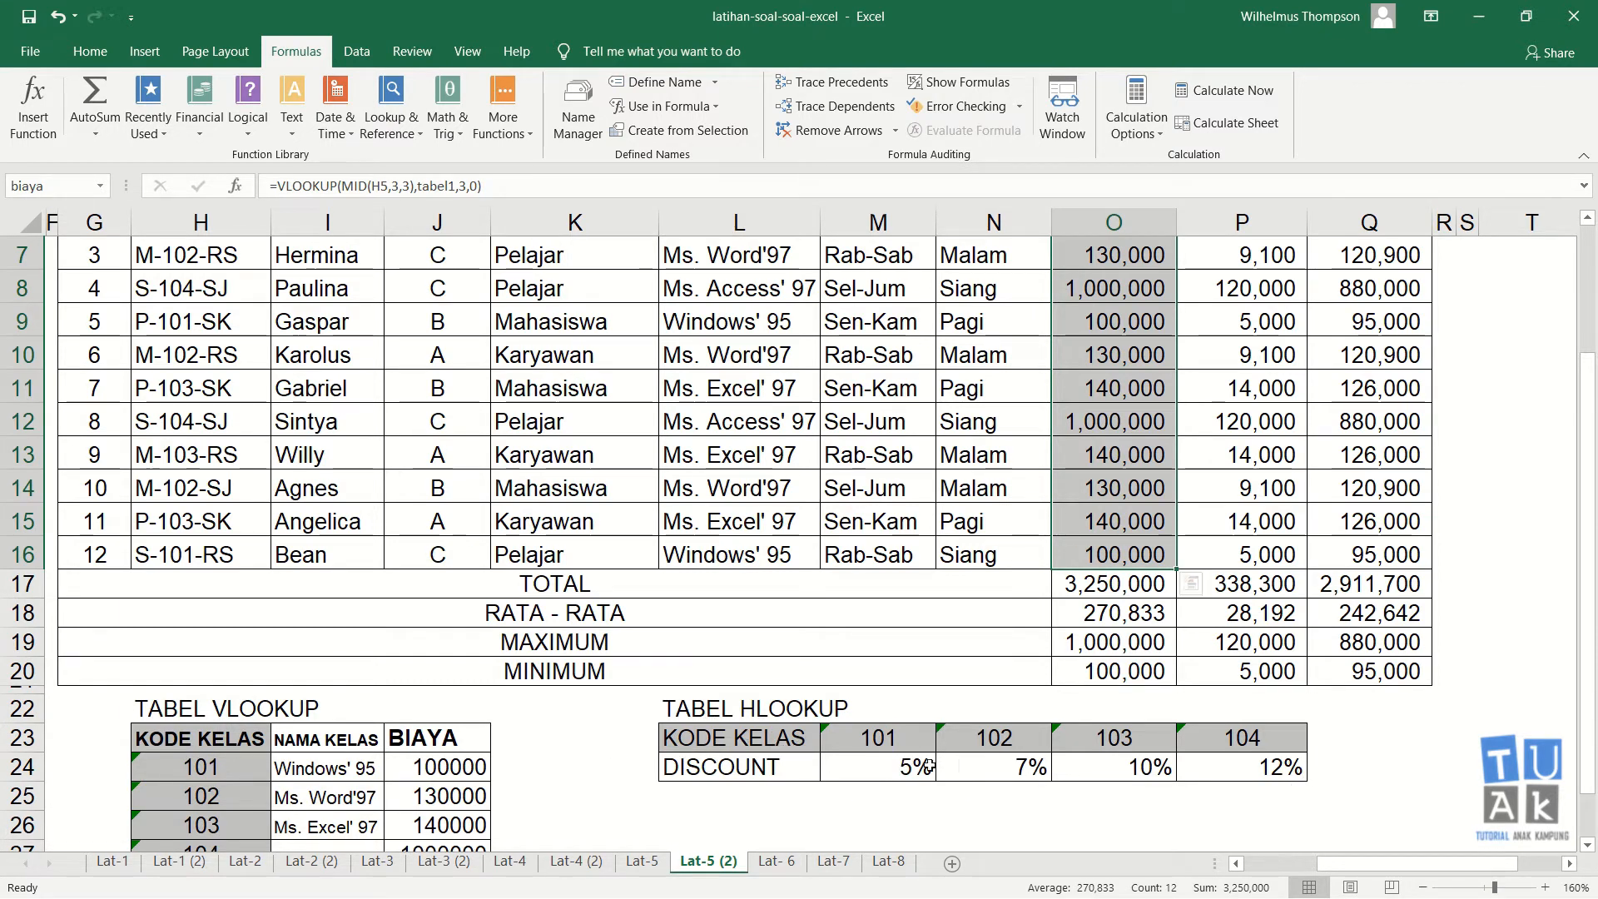
scroll(947, 511, up, 2)
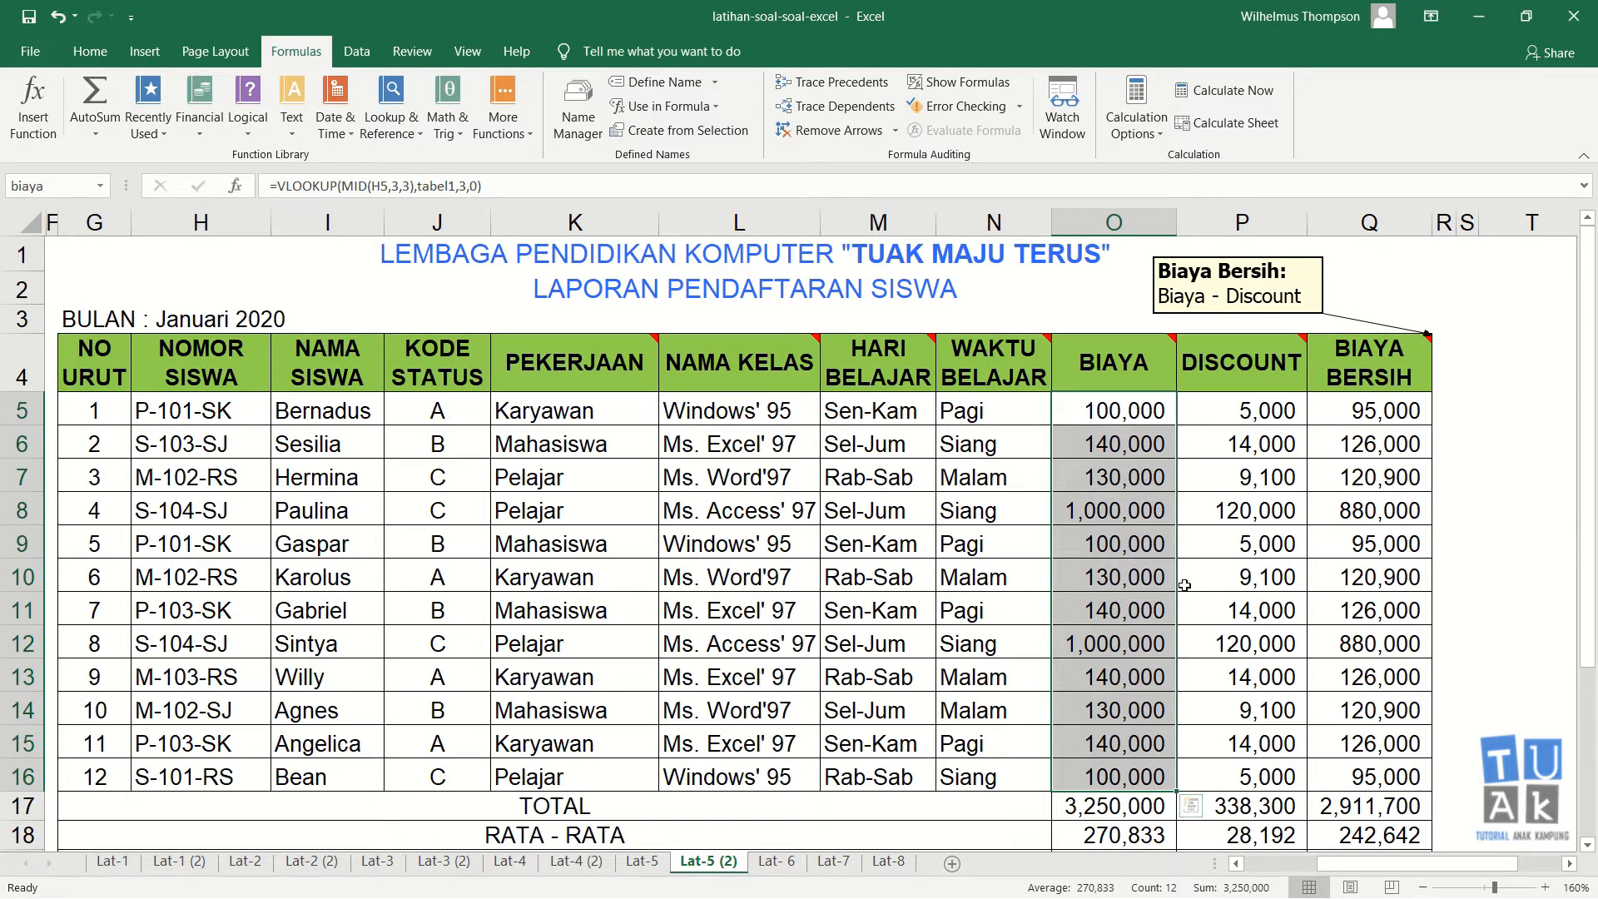
Step: Delete the defined name biaya in the Name Manager and close it
key(ctrl+F3)
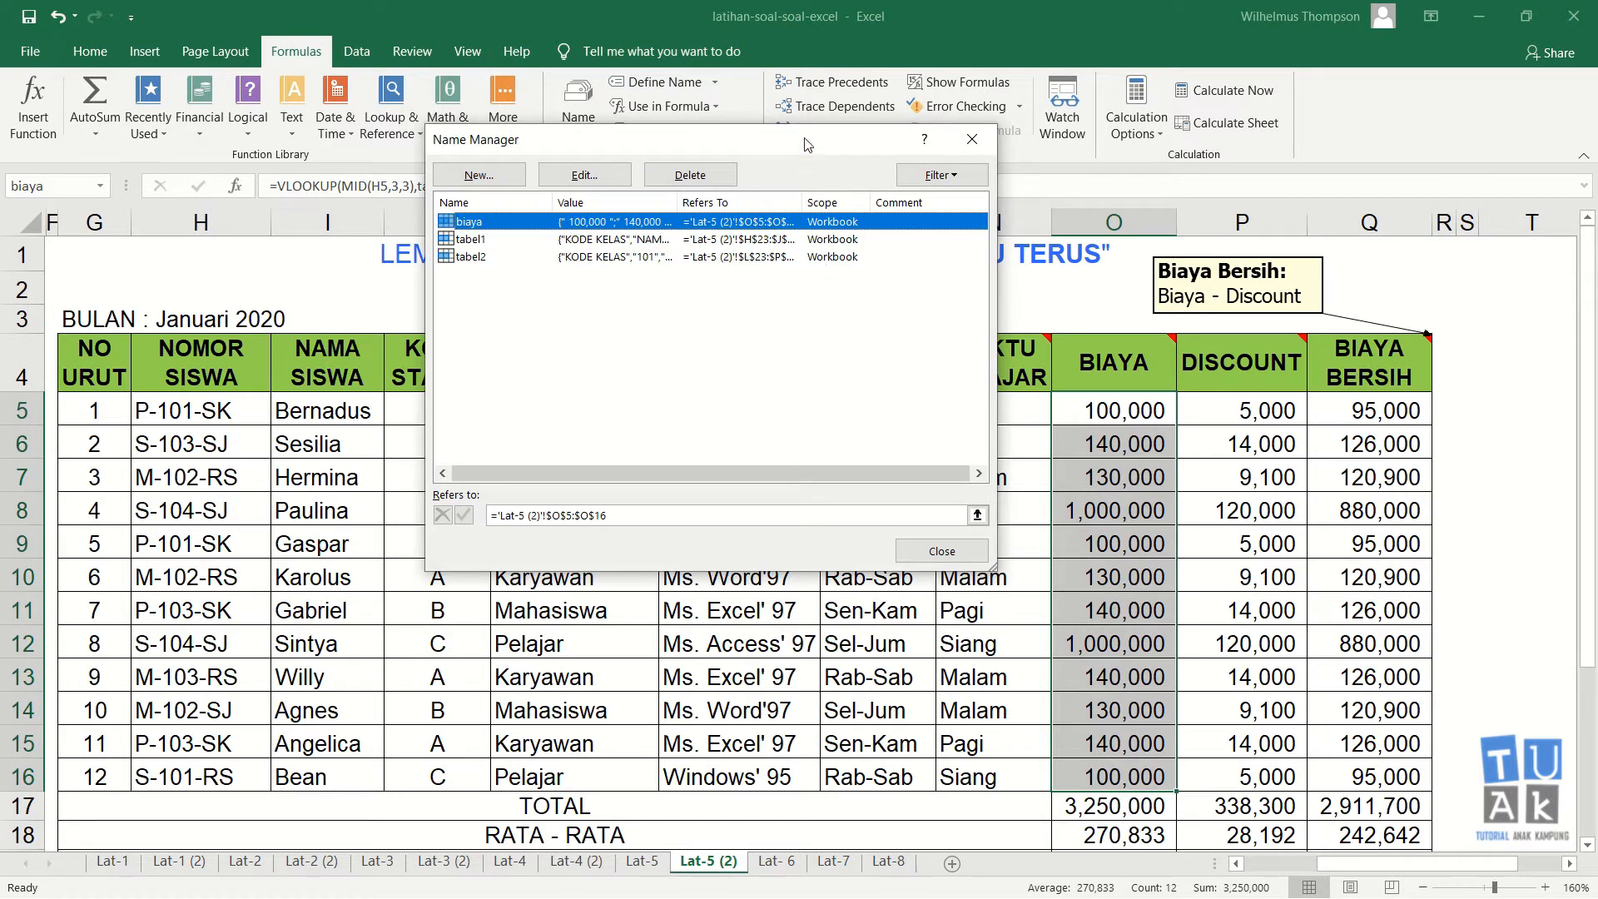
drag(806, 139, 803, 256)
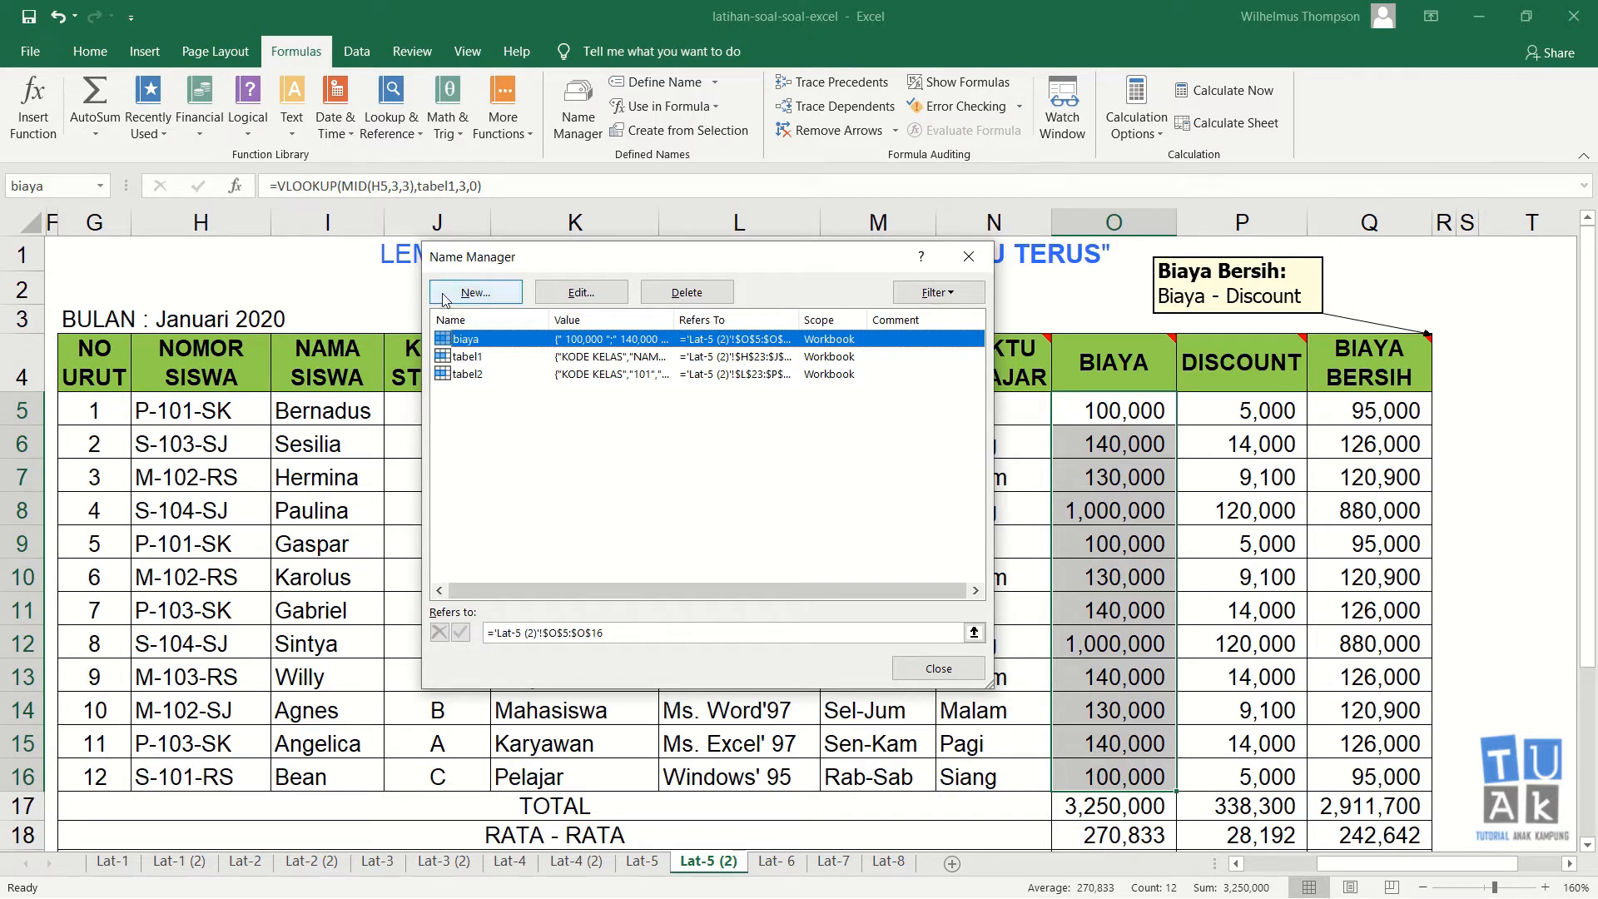
click(482, 356)
click(492, 341)
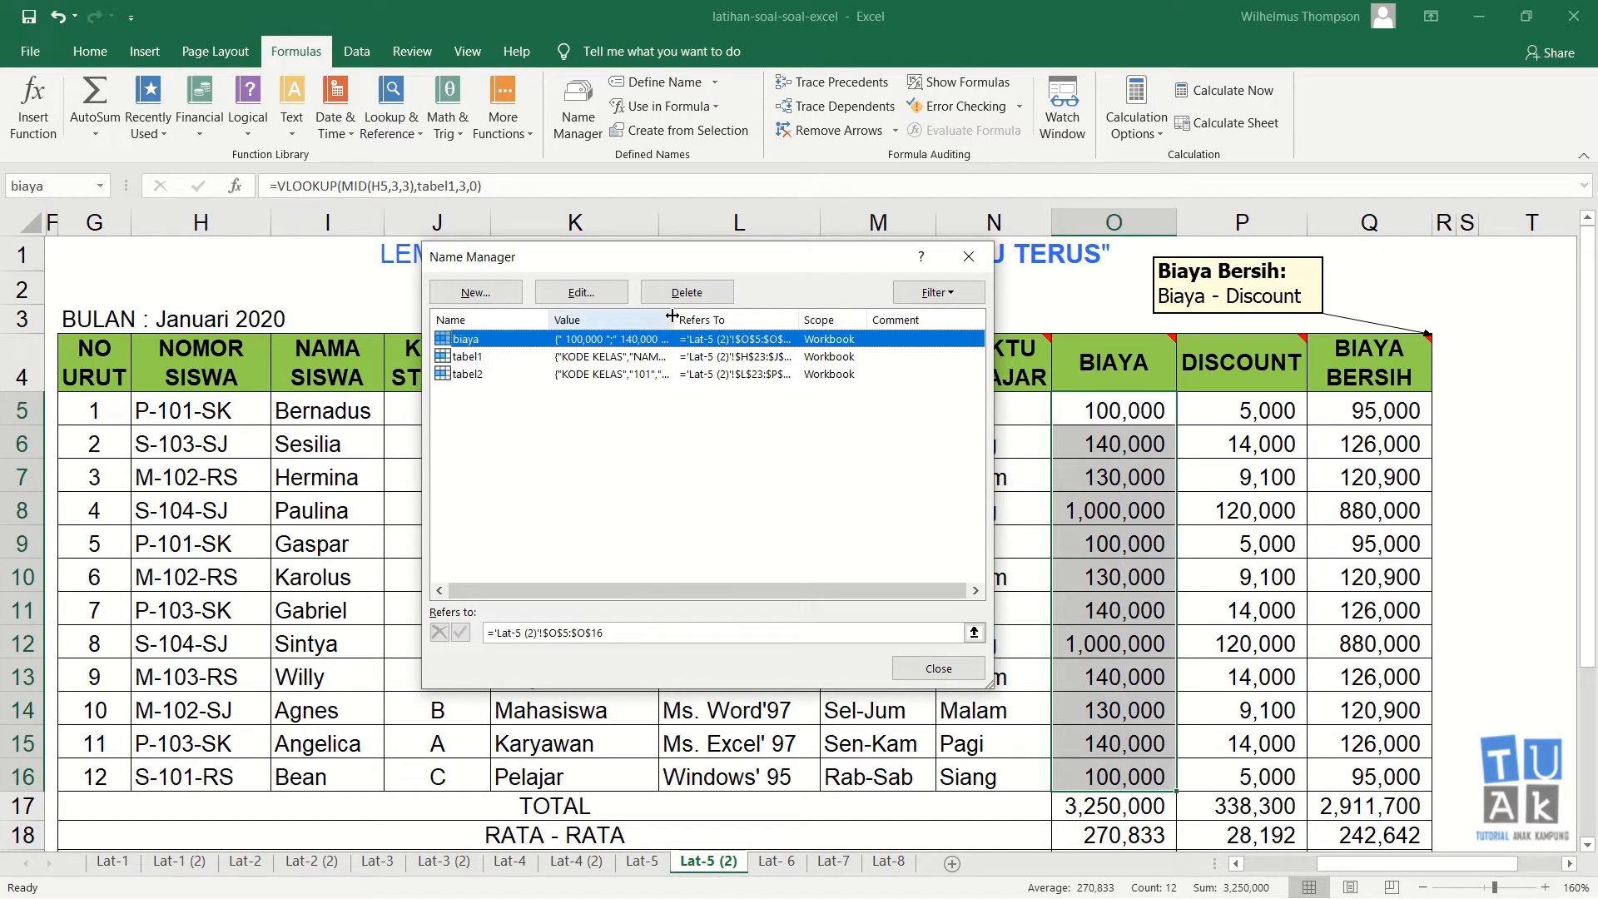
click(687, 292)
click(768, 504)
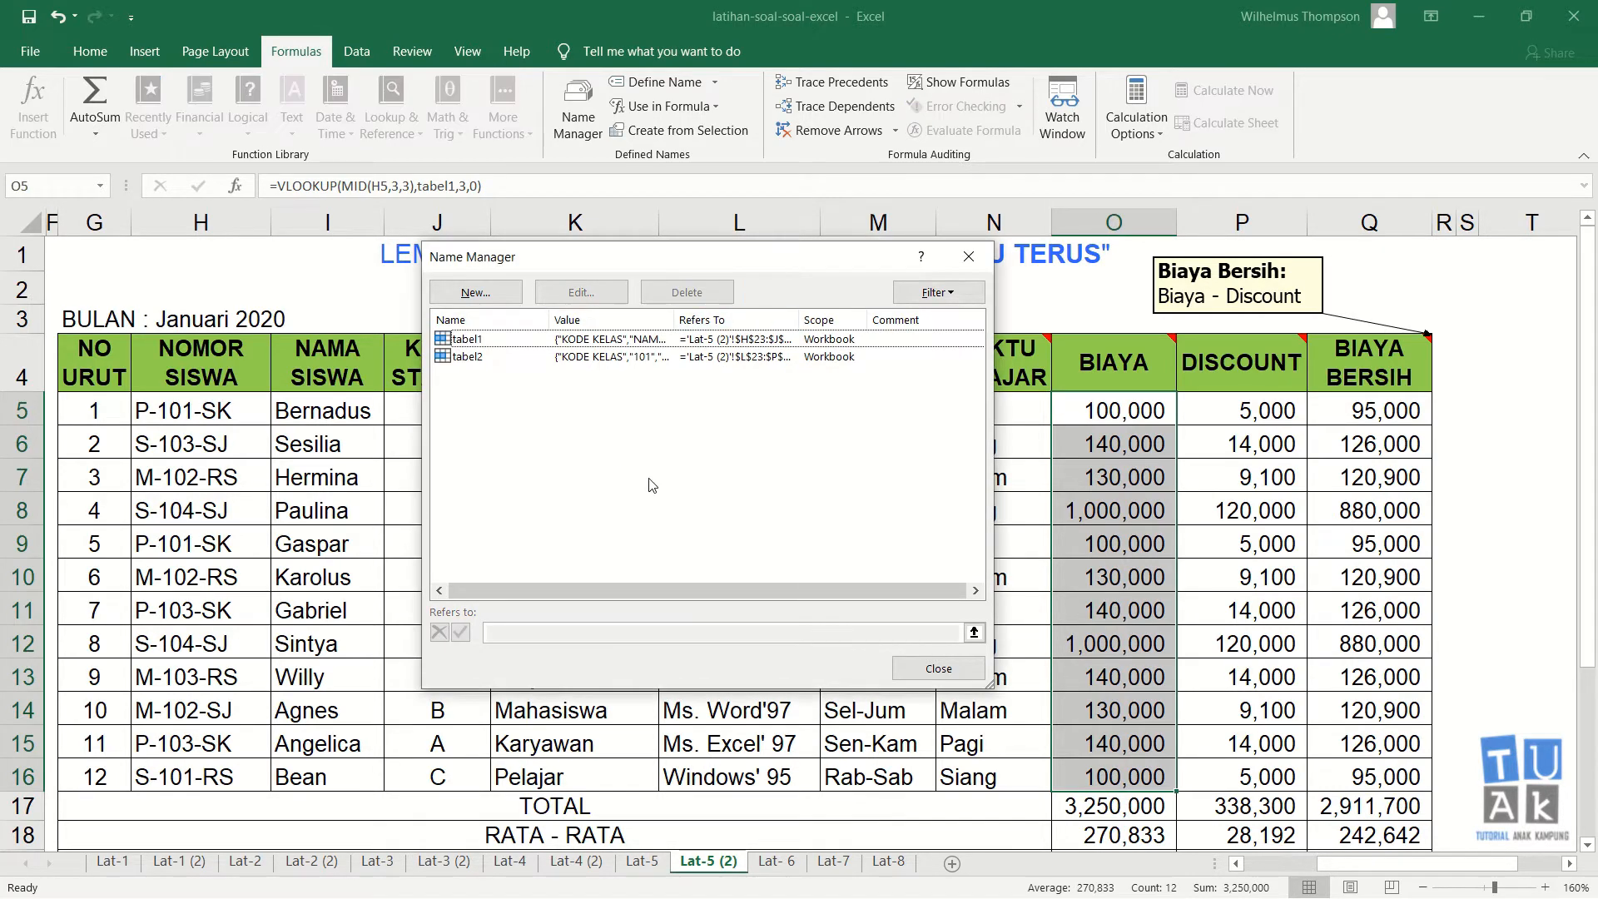
click(968, 257)
Step: Replace the broken biaya references in the Biaya total, average, maximum and minimum formulas with the range O5:O16
click(1111, 444)
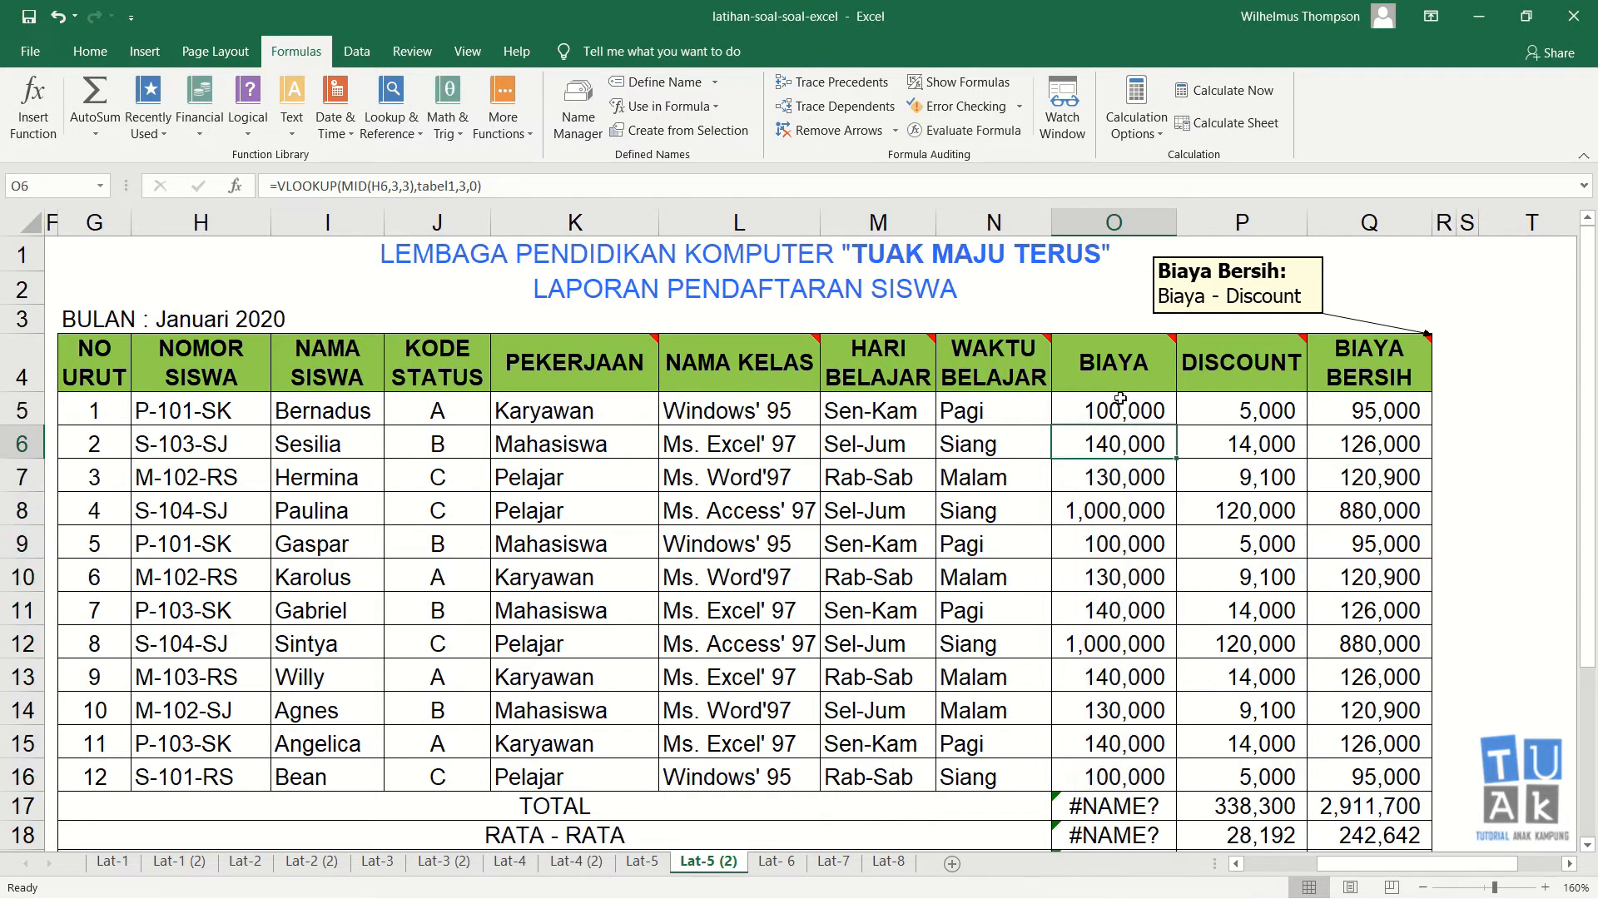
drag(1120, 414, 1126, 774)
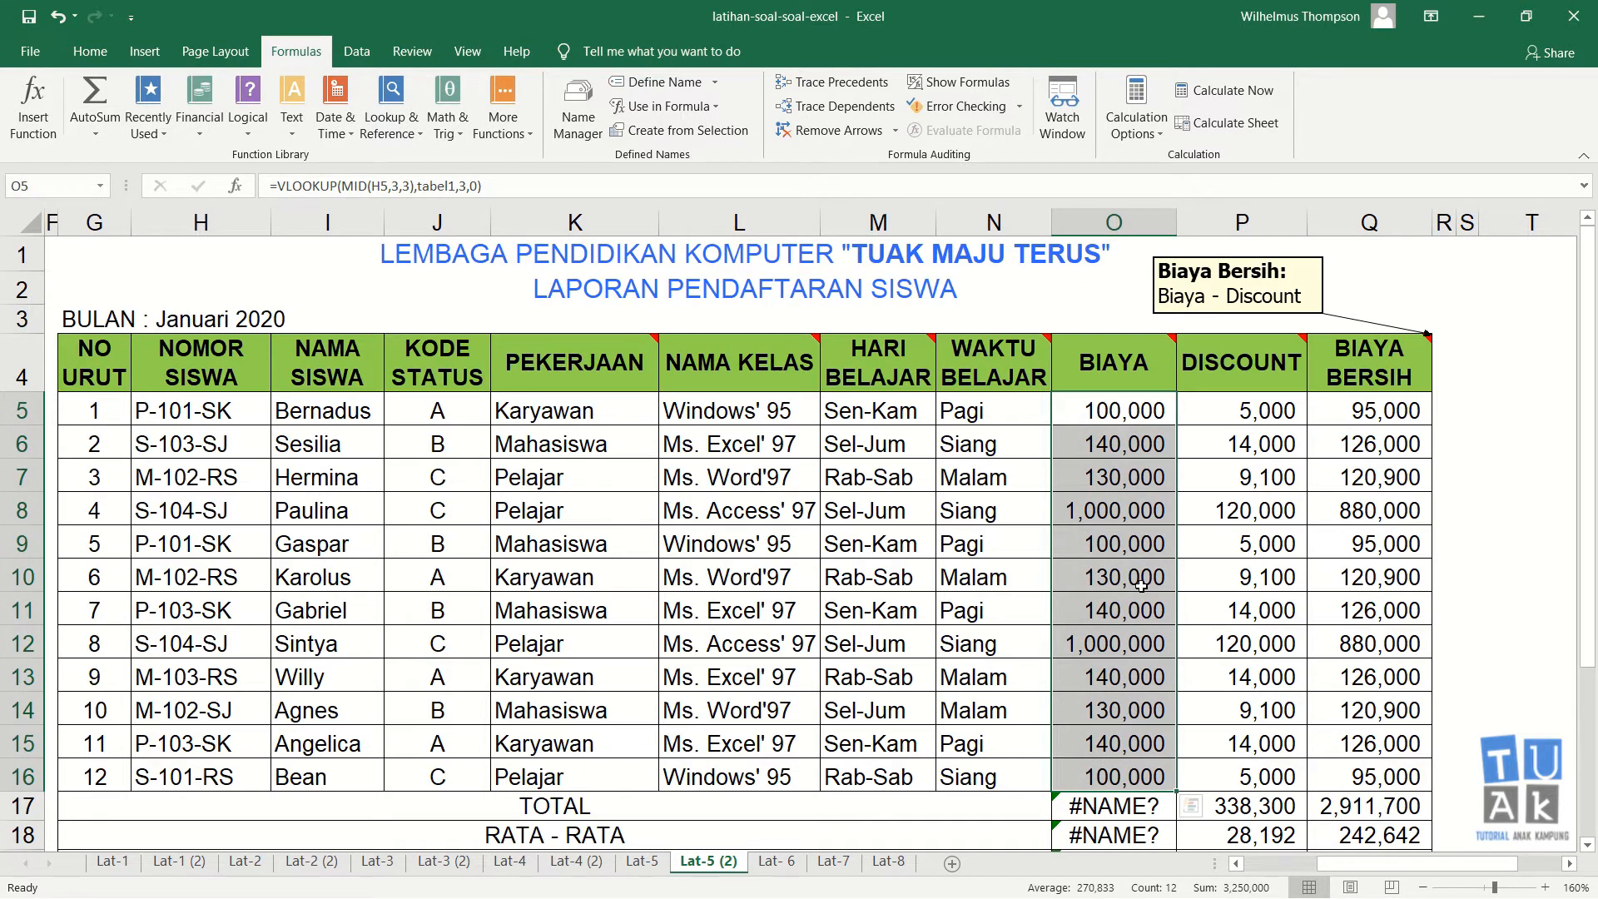
scroll(1141, 587, down, 1)
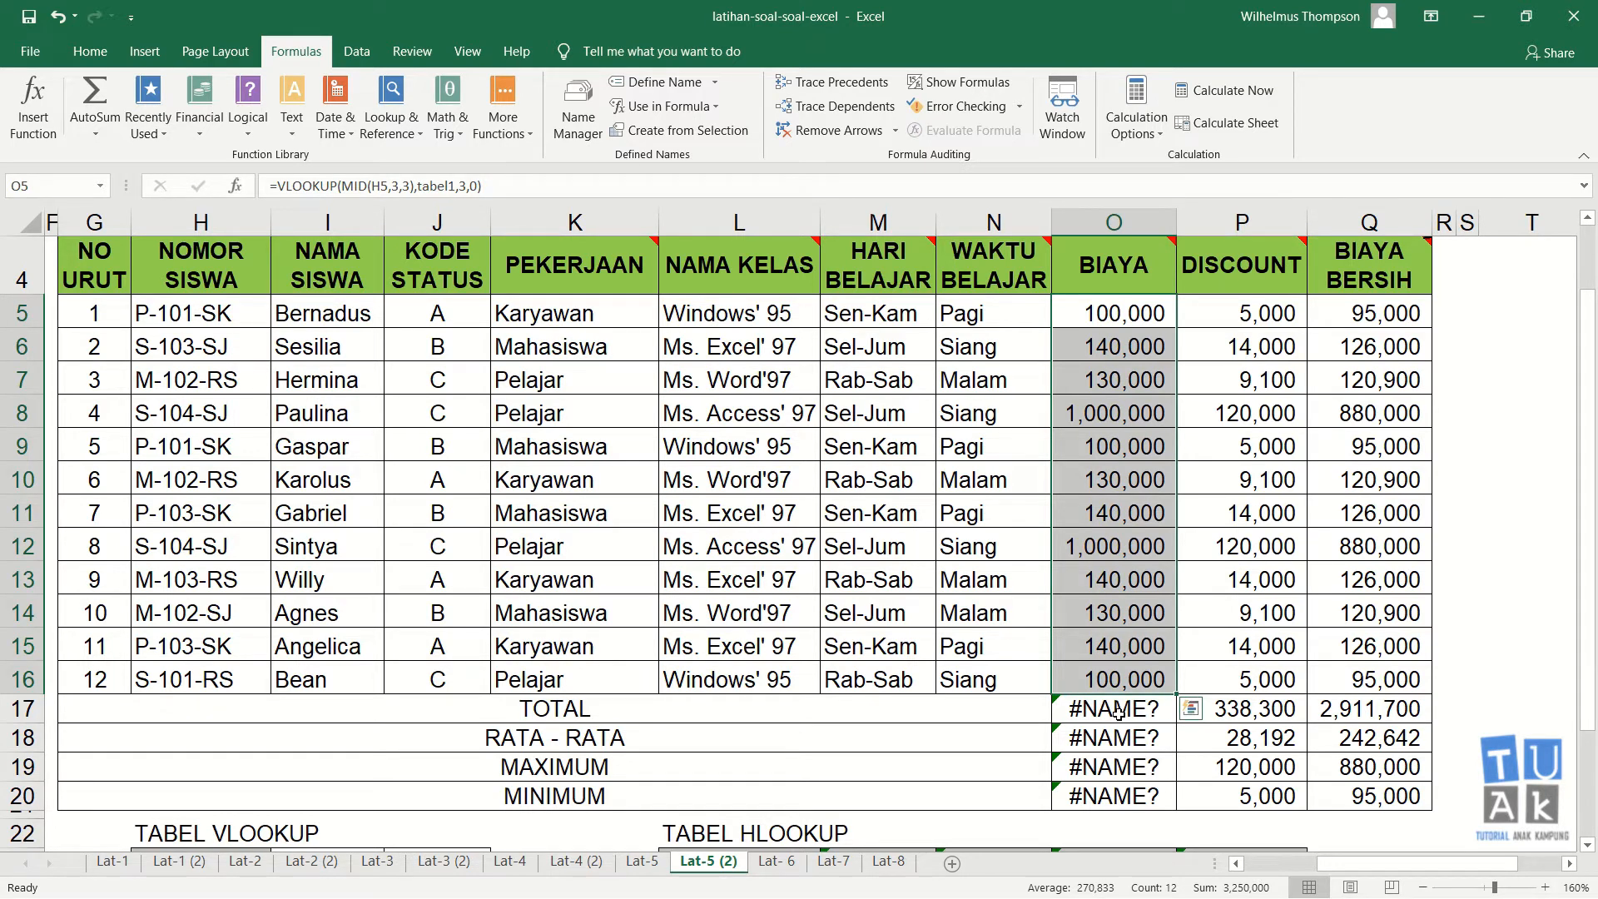
click(1118, 710)
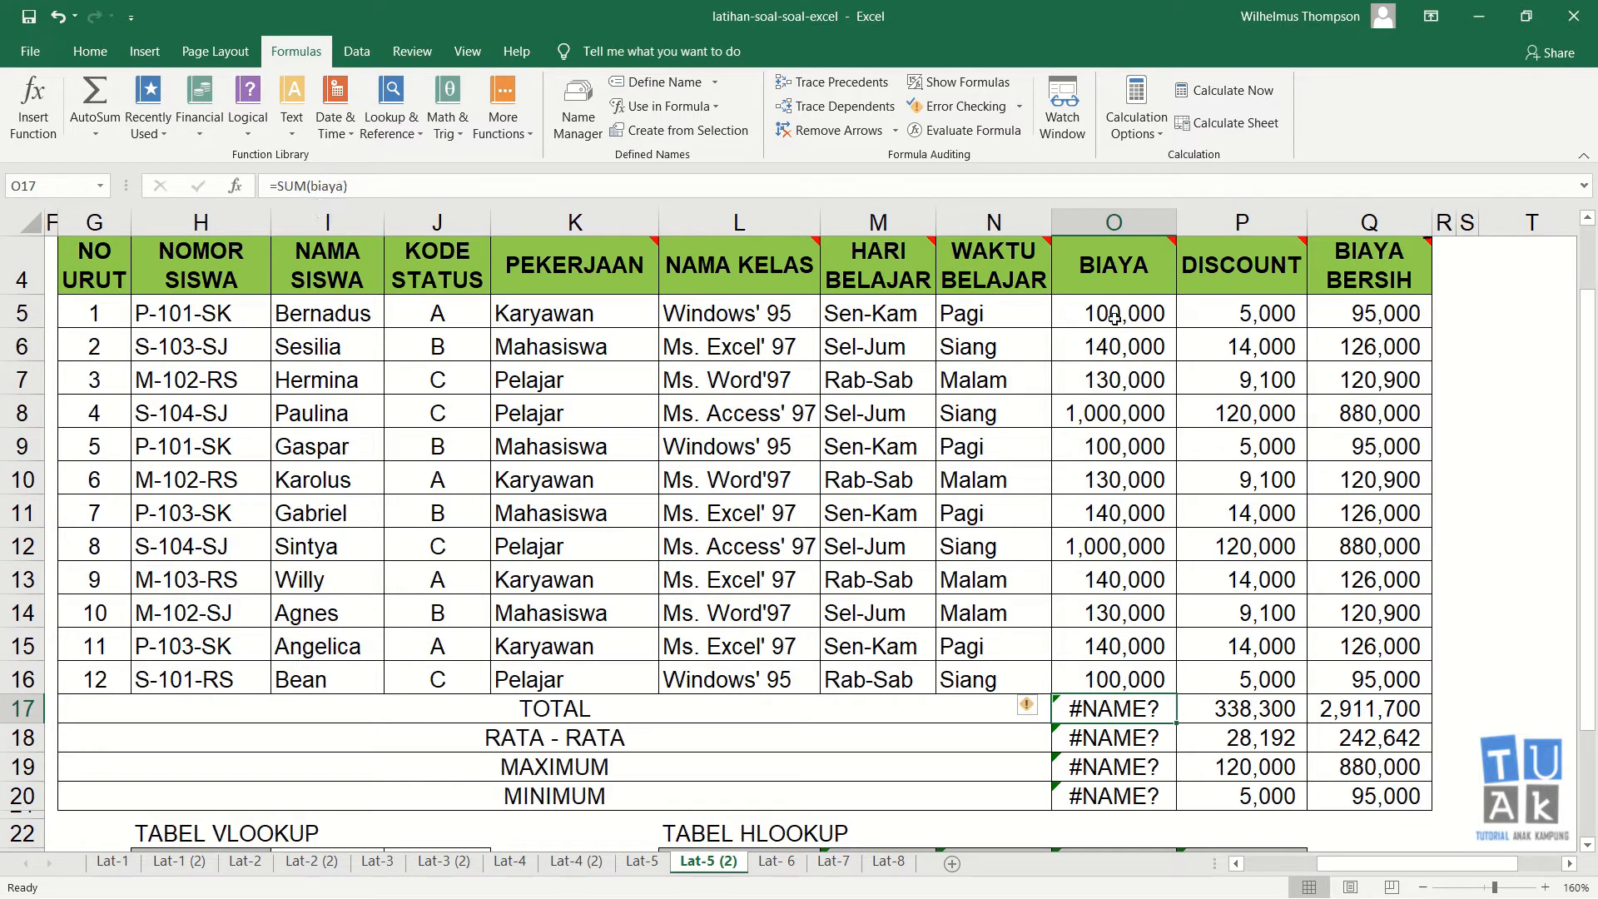
drag(1223, 718, 1082, 788)
click(1131, 416)
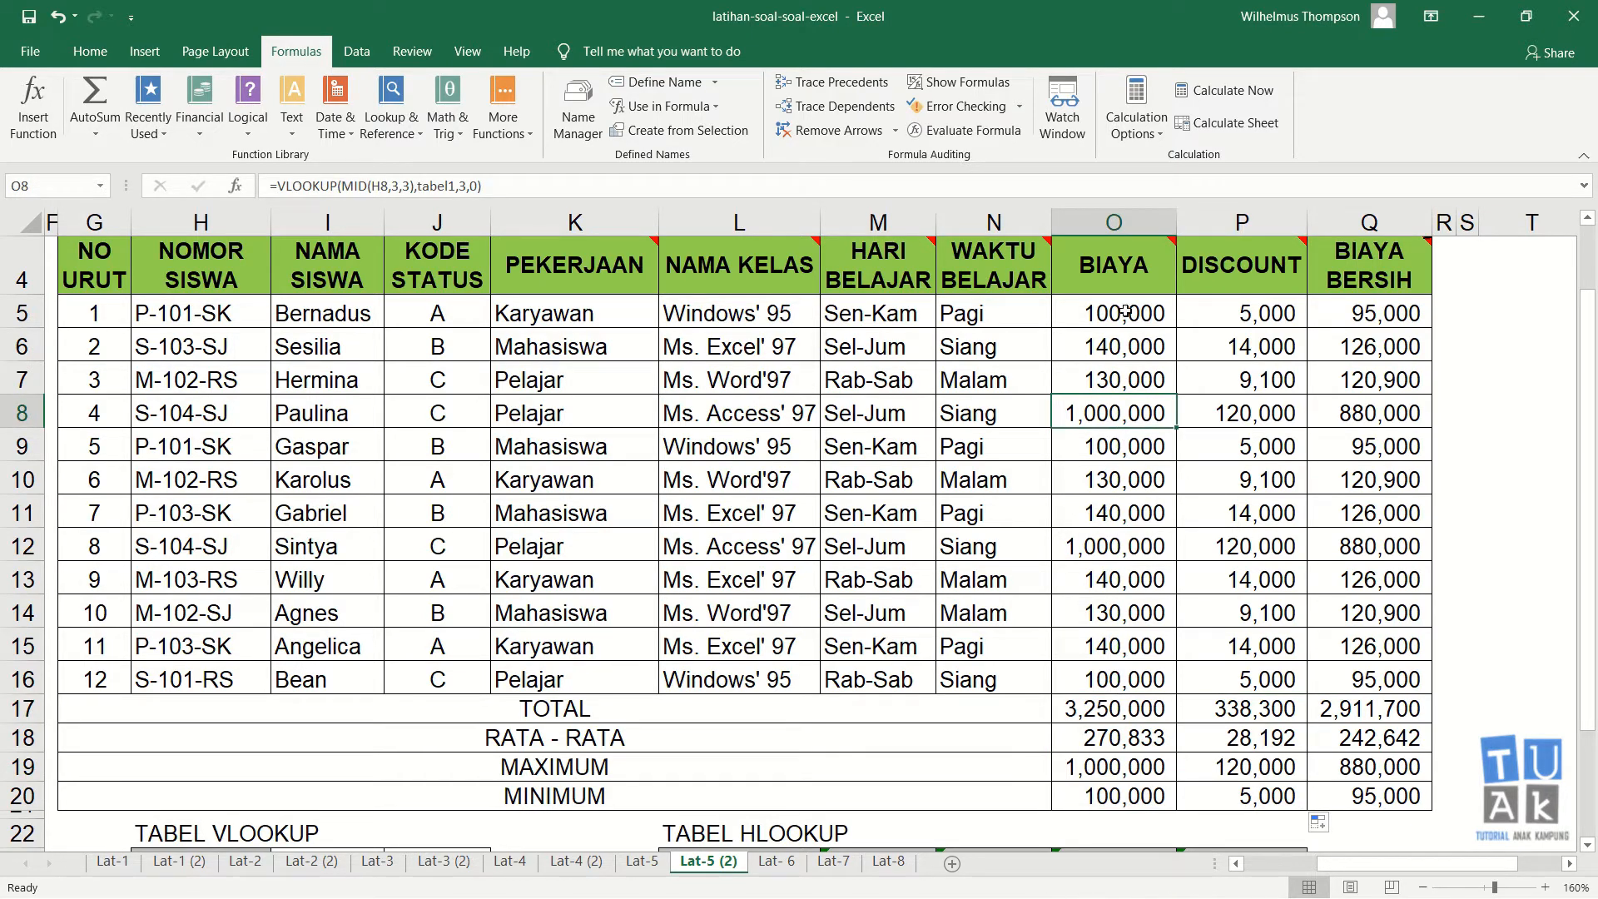
mouse_move(1114, 714)
mouse_down()
mouse_move(1117, 789)
mouse_move(1115, 712)
mouse_up()
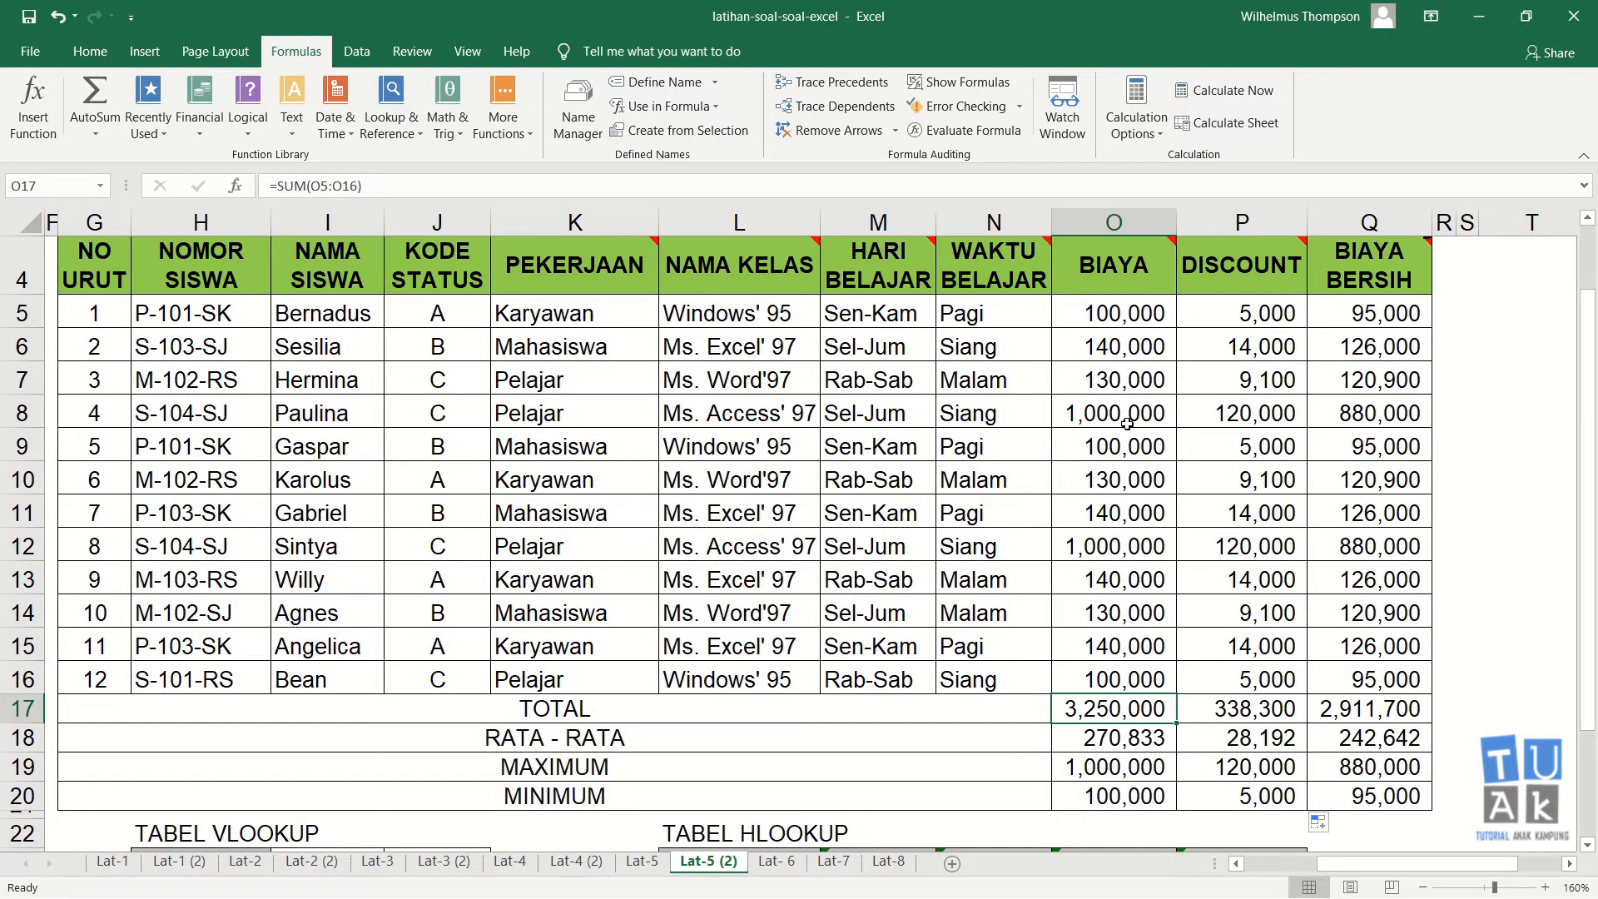
Step: Open the Name Manager and view the tabel2 definition in the Edit Name dialog without changing it
click(1127, 381)
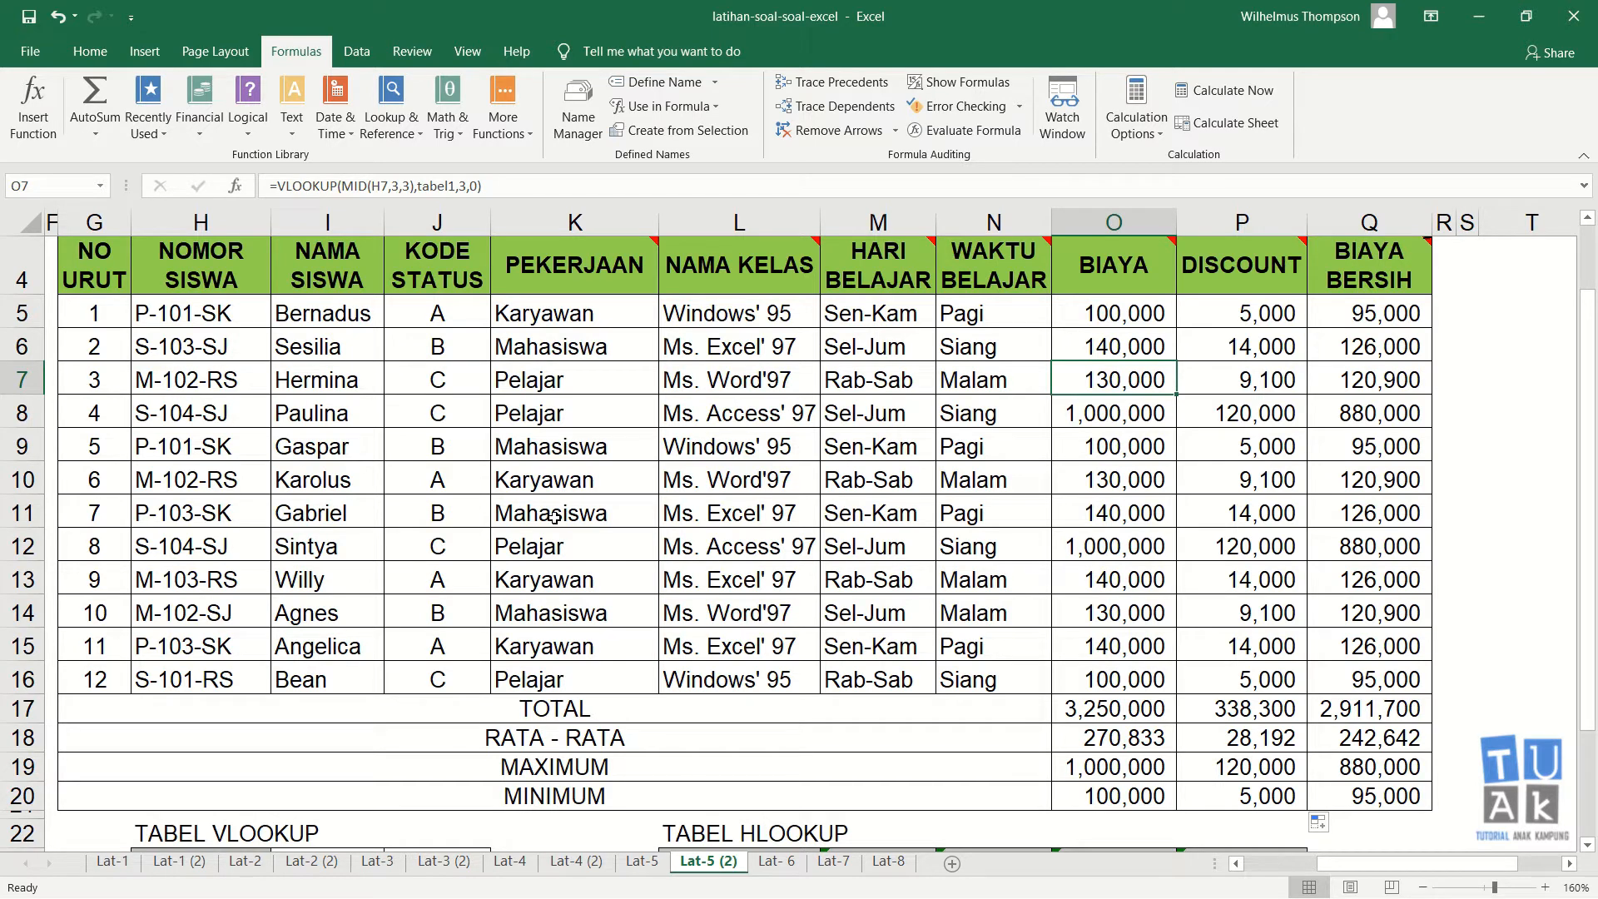
key(ctrl+F3)
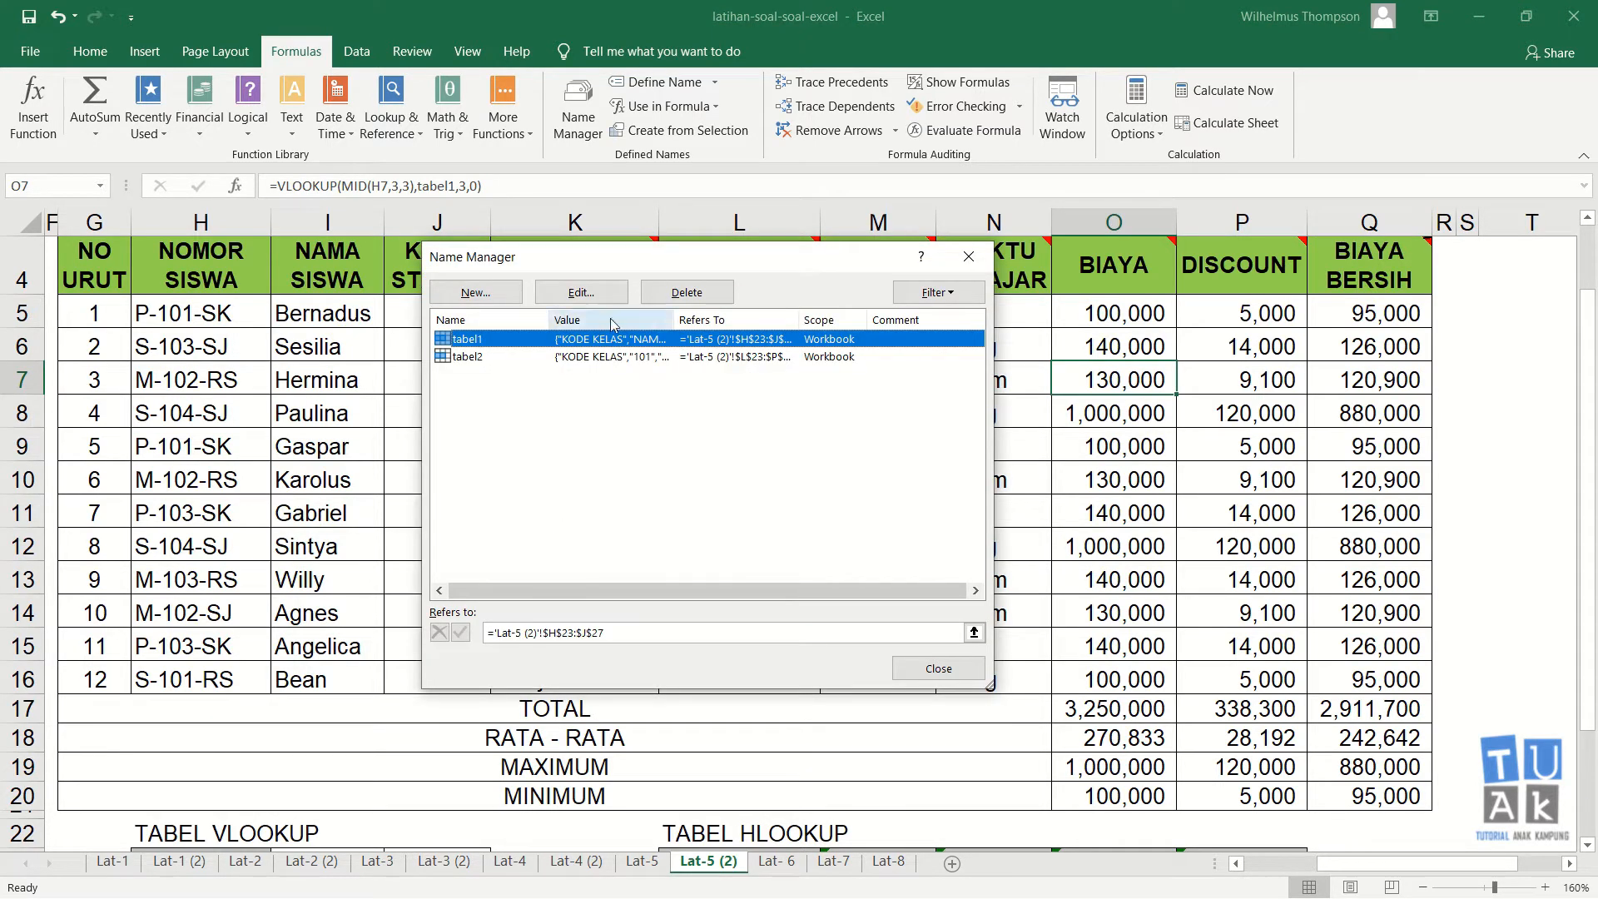
click(485, 356)
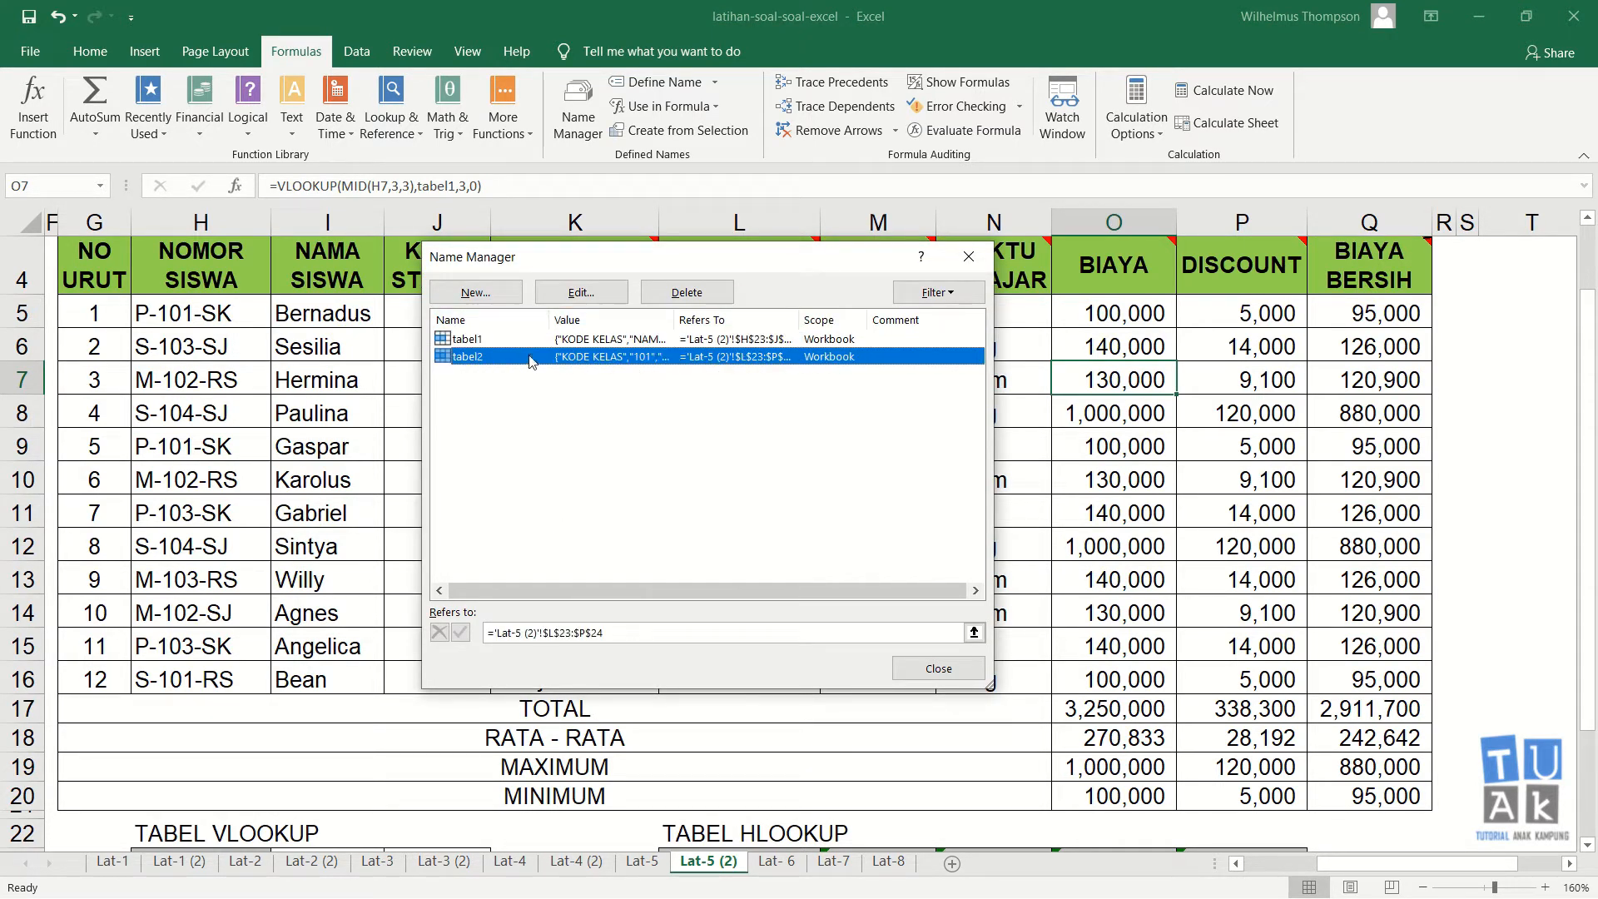
double_click(558, 360)
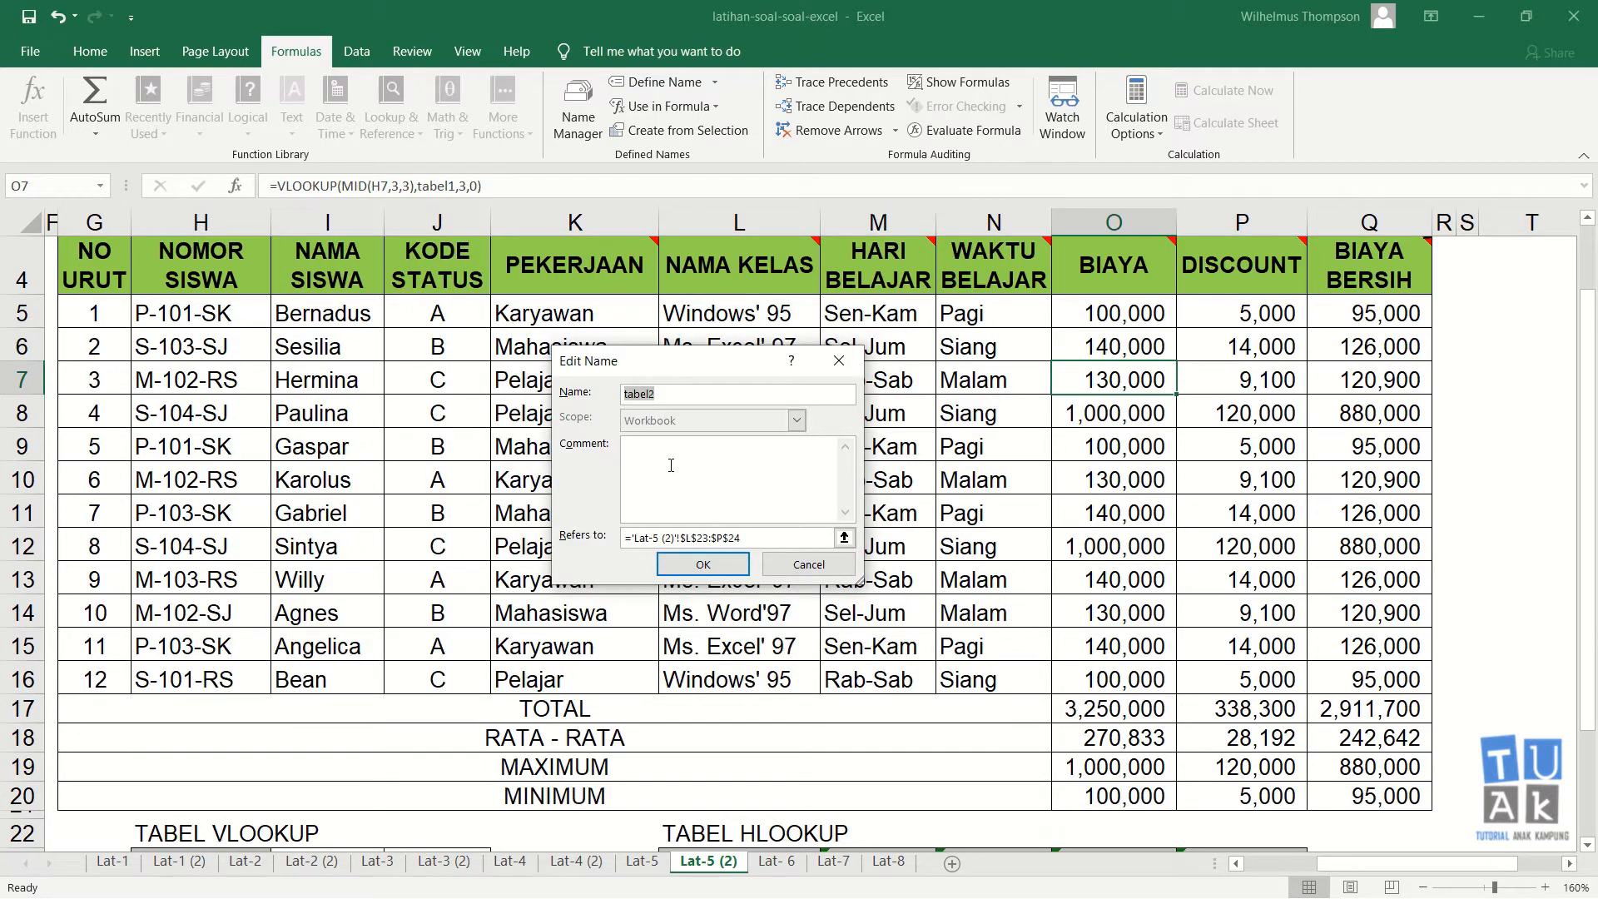
click(820, 567)
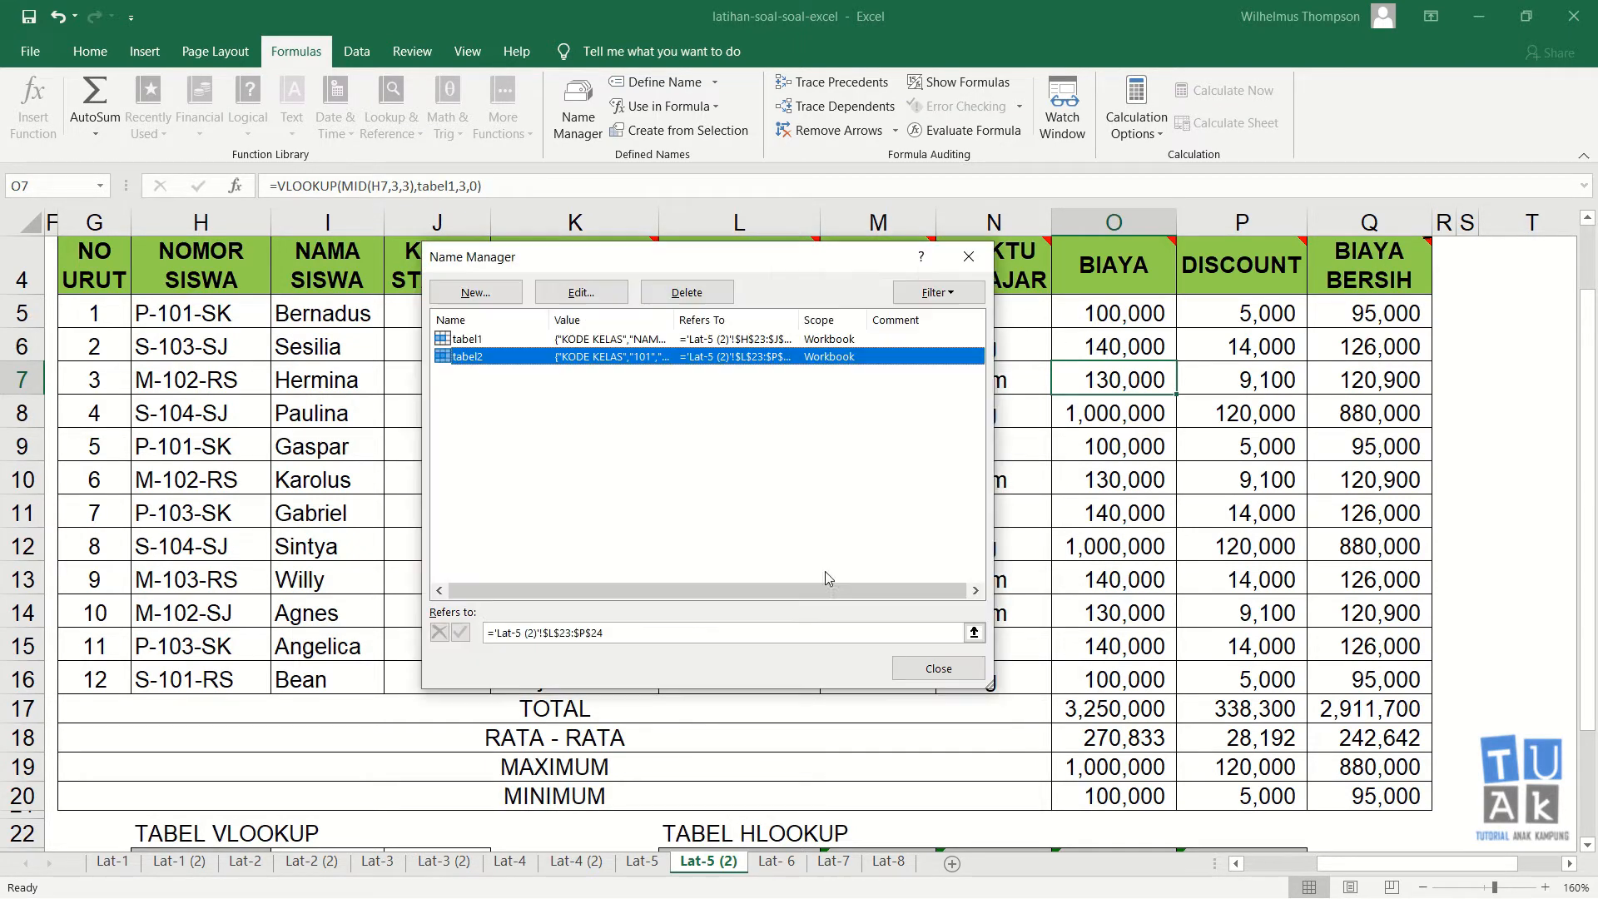
click(970, 259)
Step: Switch back to the Lat-6 sheet and select cell F17
click(778, 862)
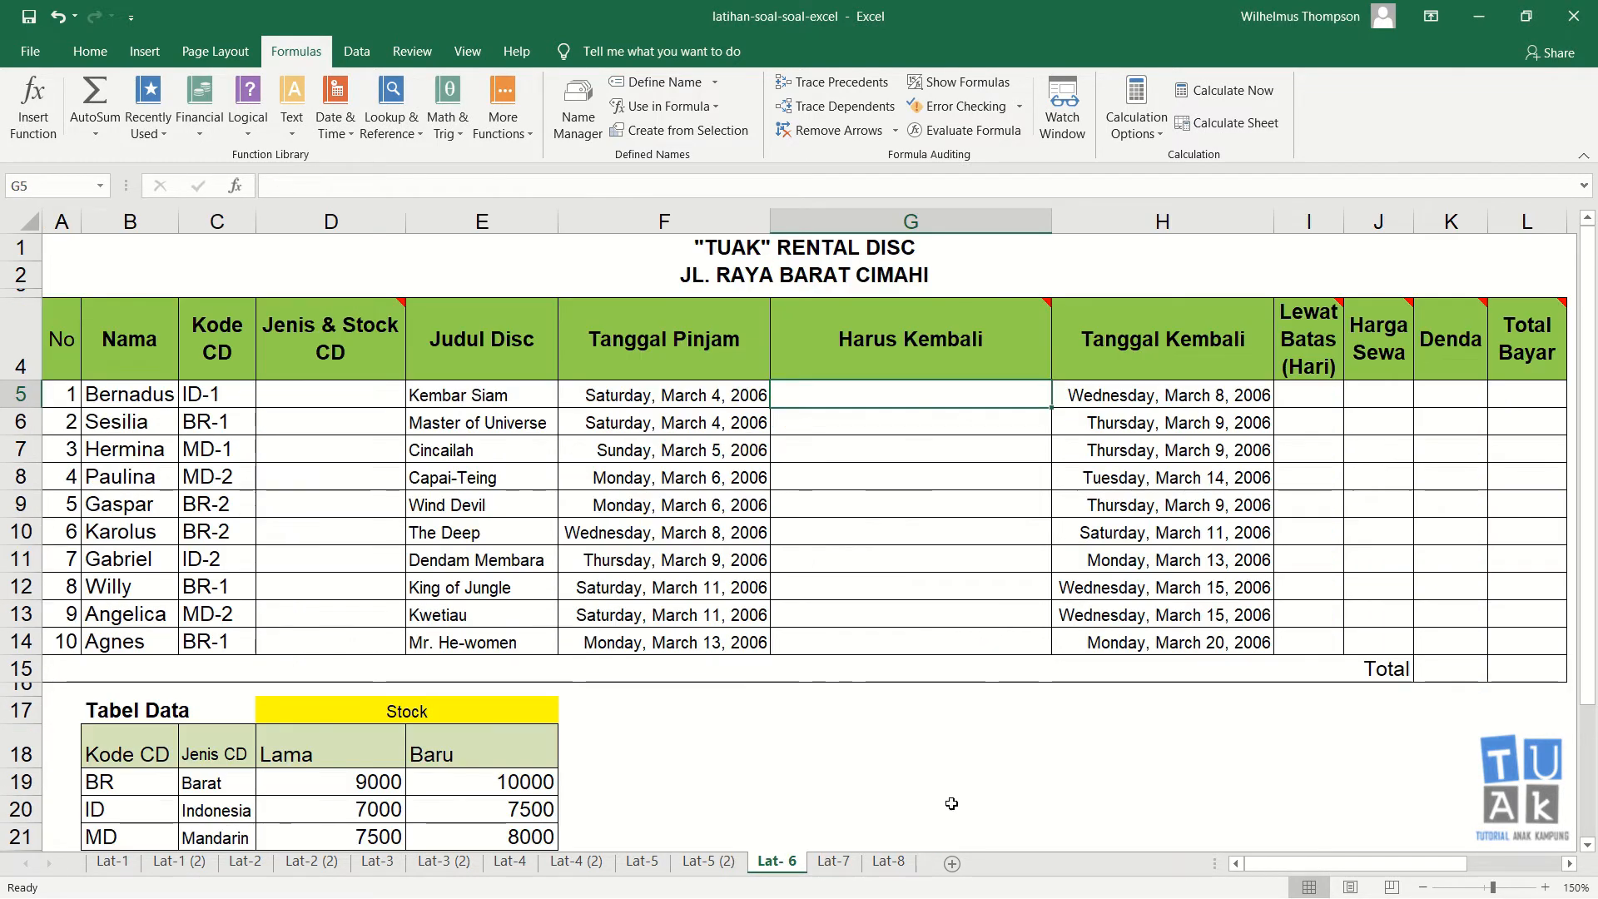
click(658, 722)
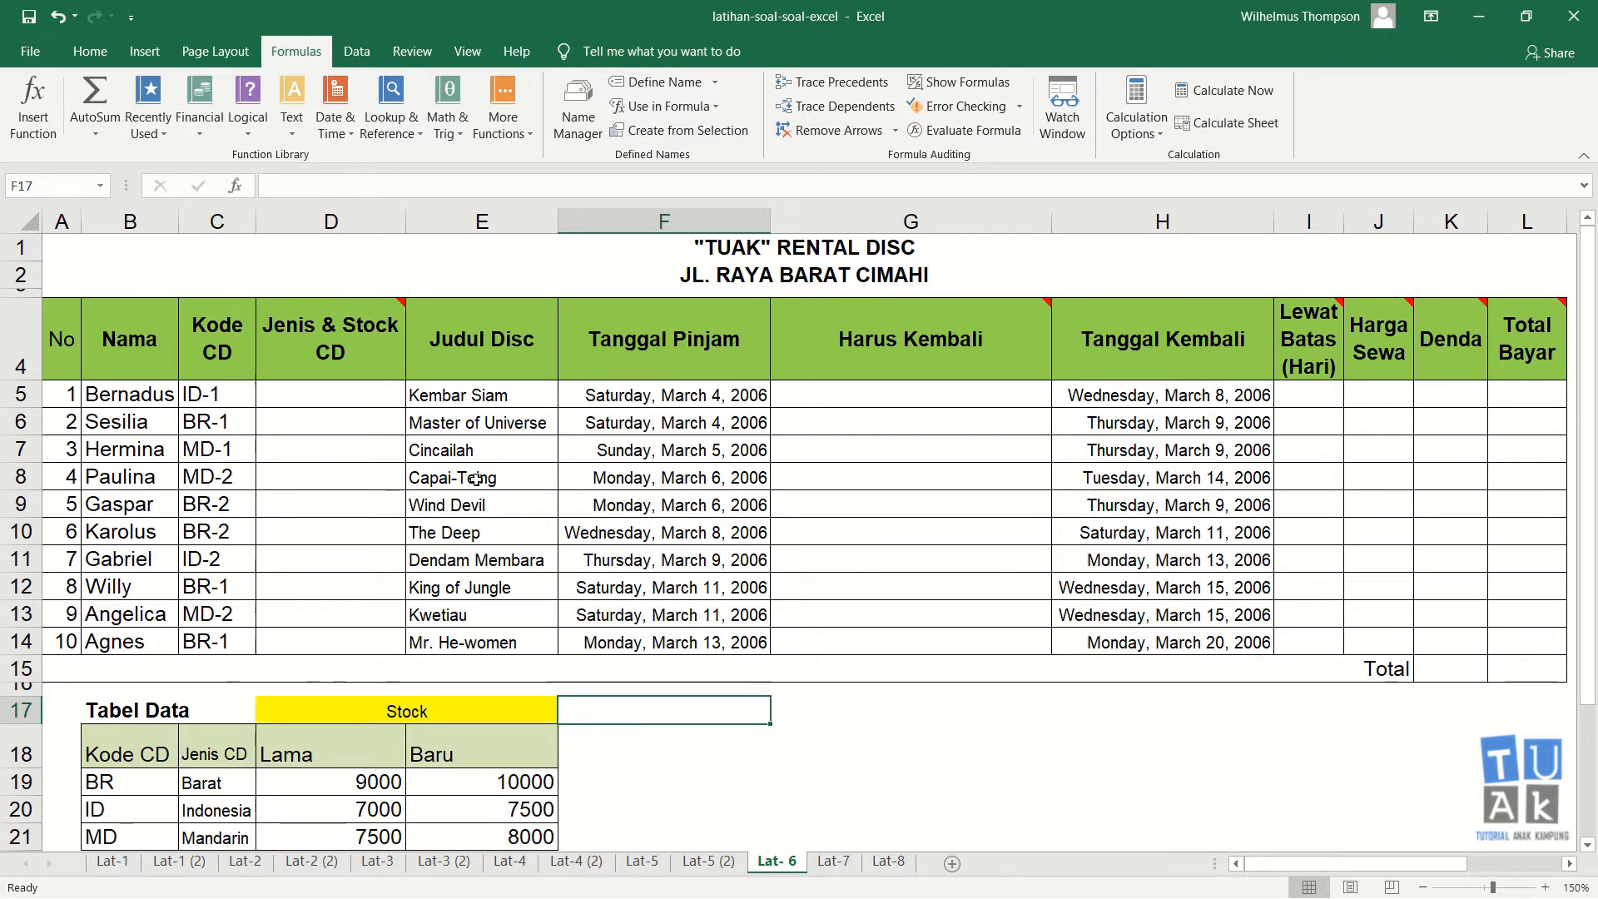
mouse_move(365, 331)
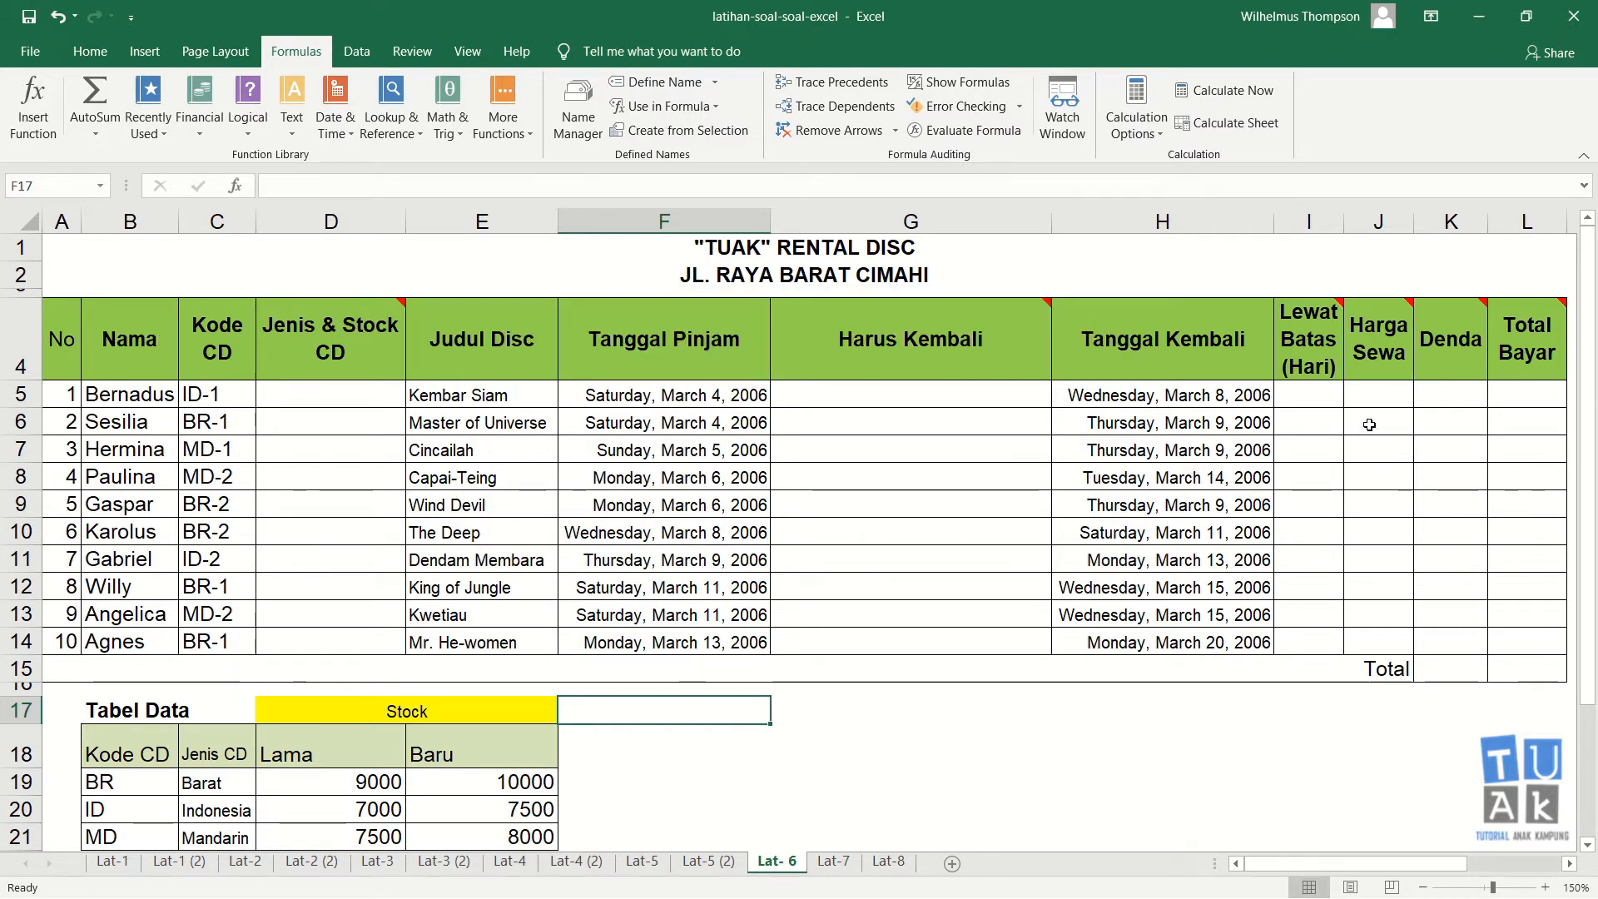
Step: Examine the empty Jenis & Stock CD, Harus Kembali, Lewat Batas, Harga Sewa, Denda and Total Bayar columns to be filled
click(372, 401)
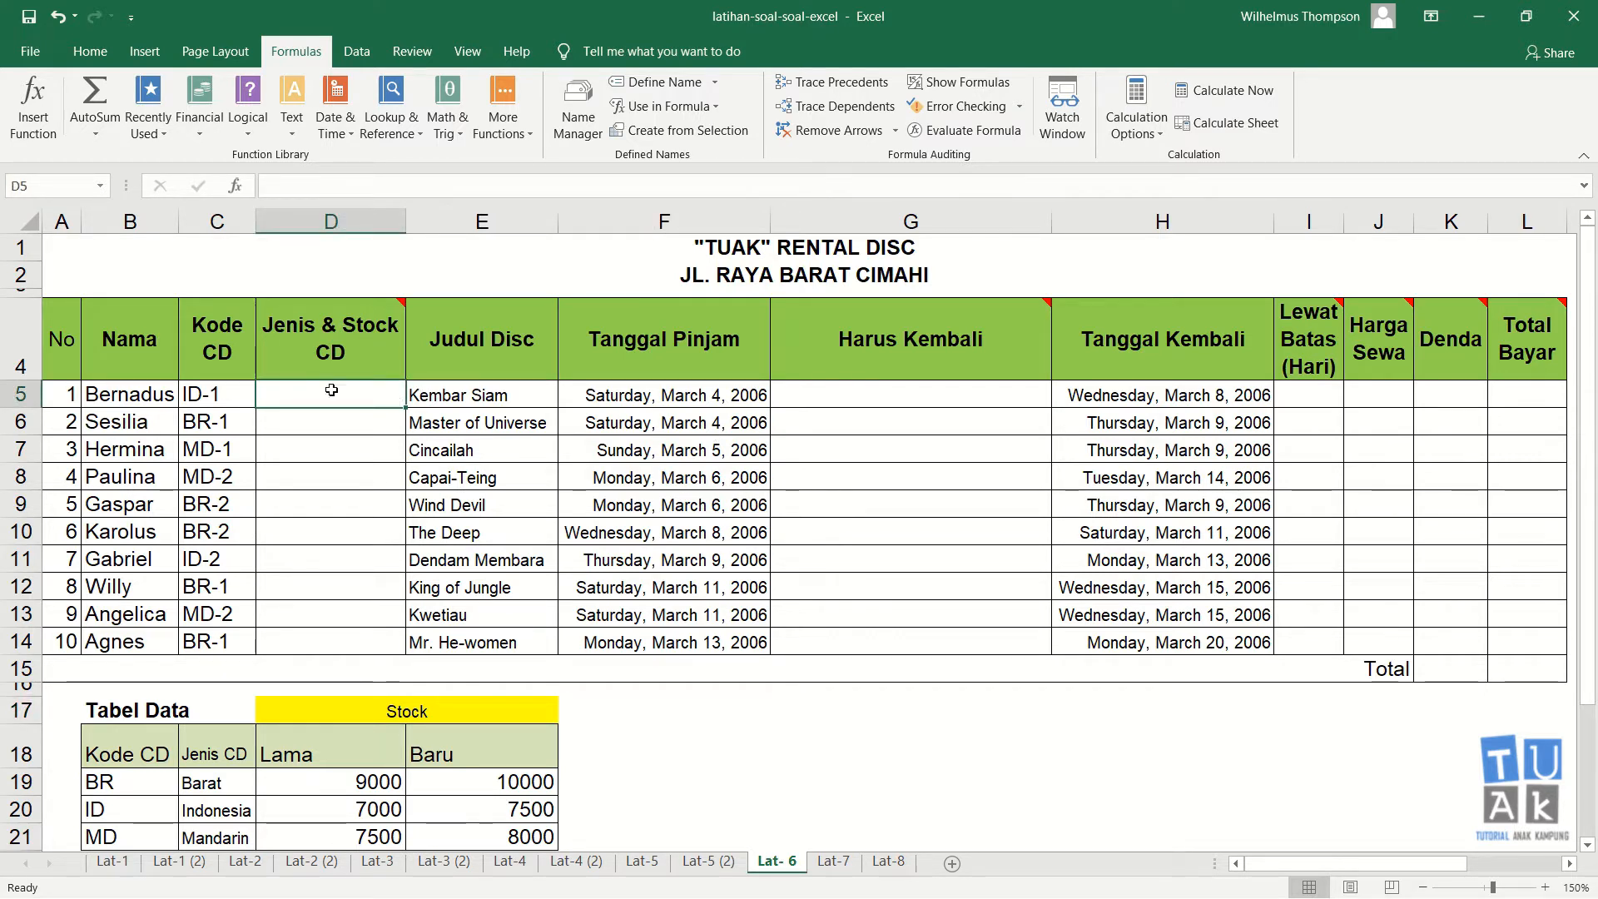
click(959, 393)
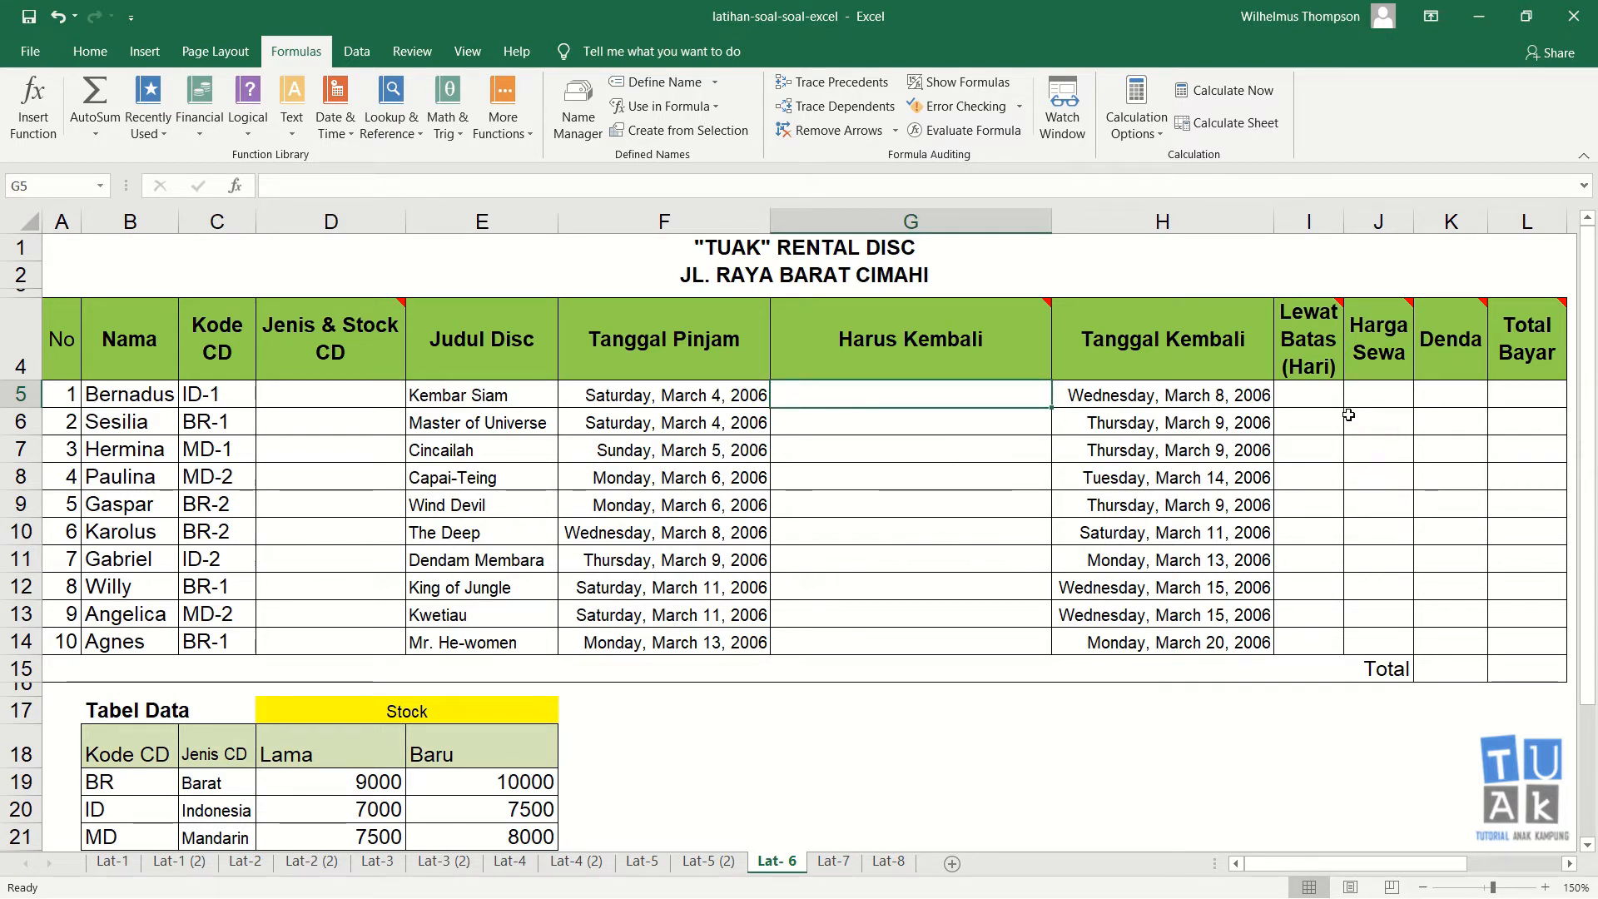
drag(1318, 401, 1316, 637)
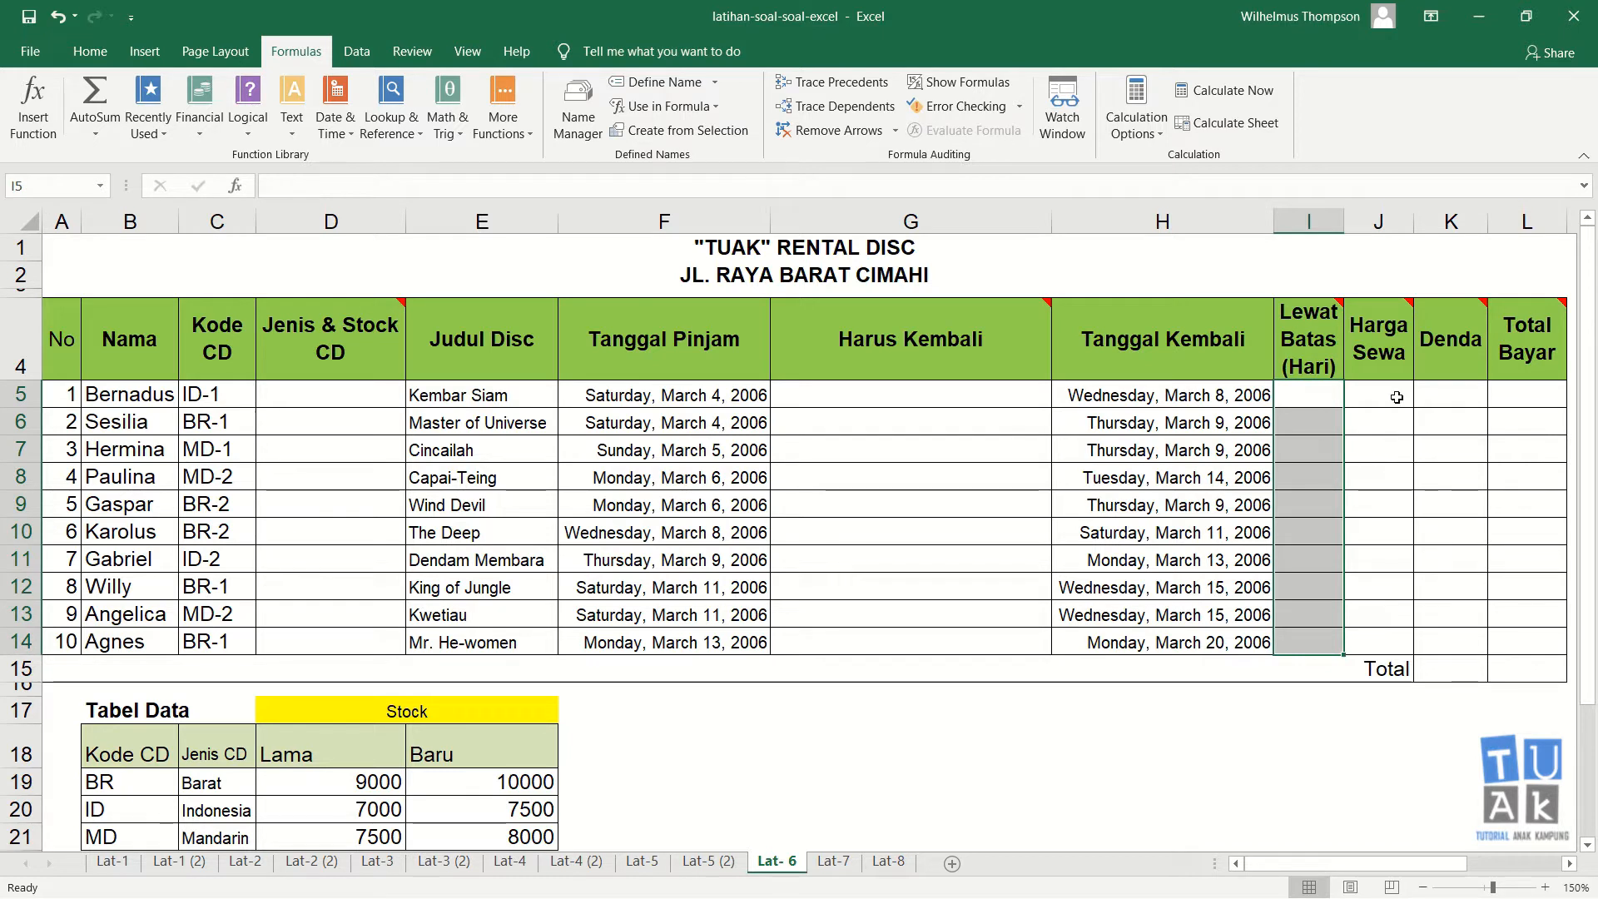
drag(1394, 387, 1392, 622)
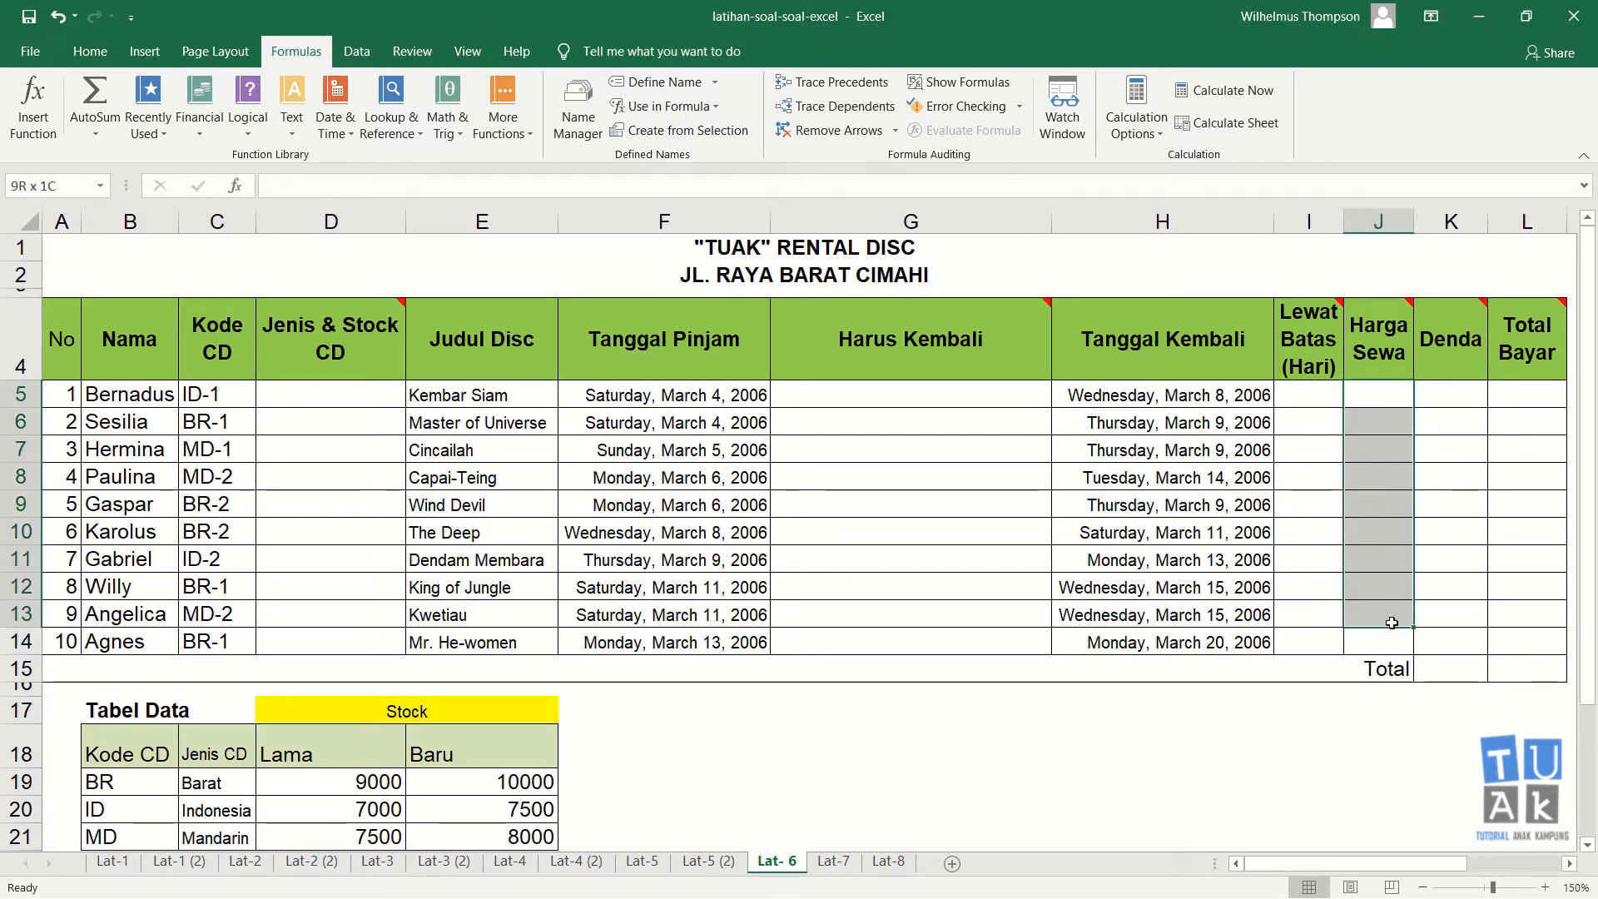
drag(1463, 387, 1457, 643)
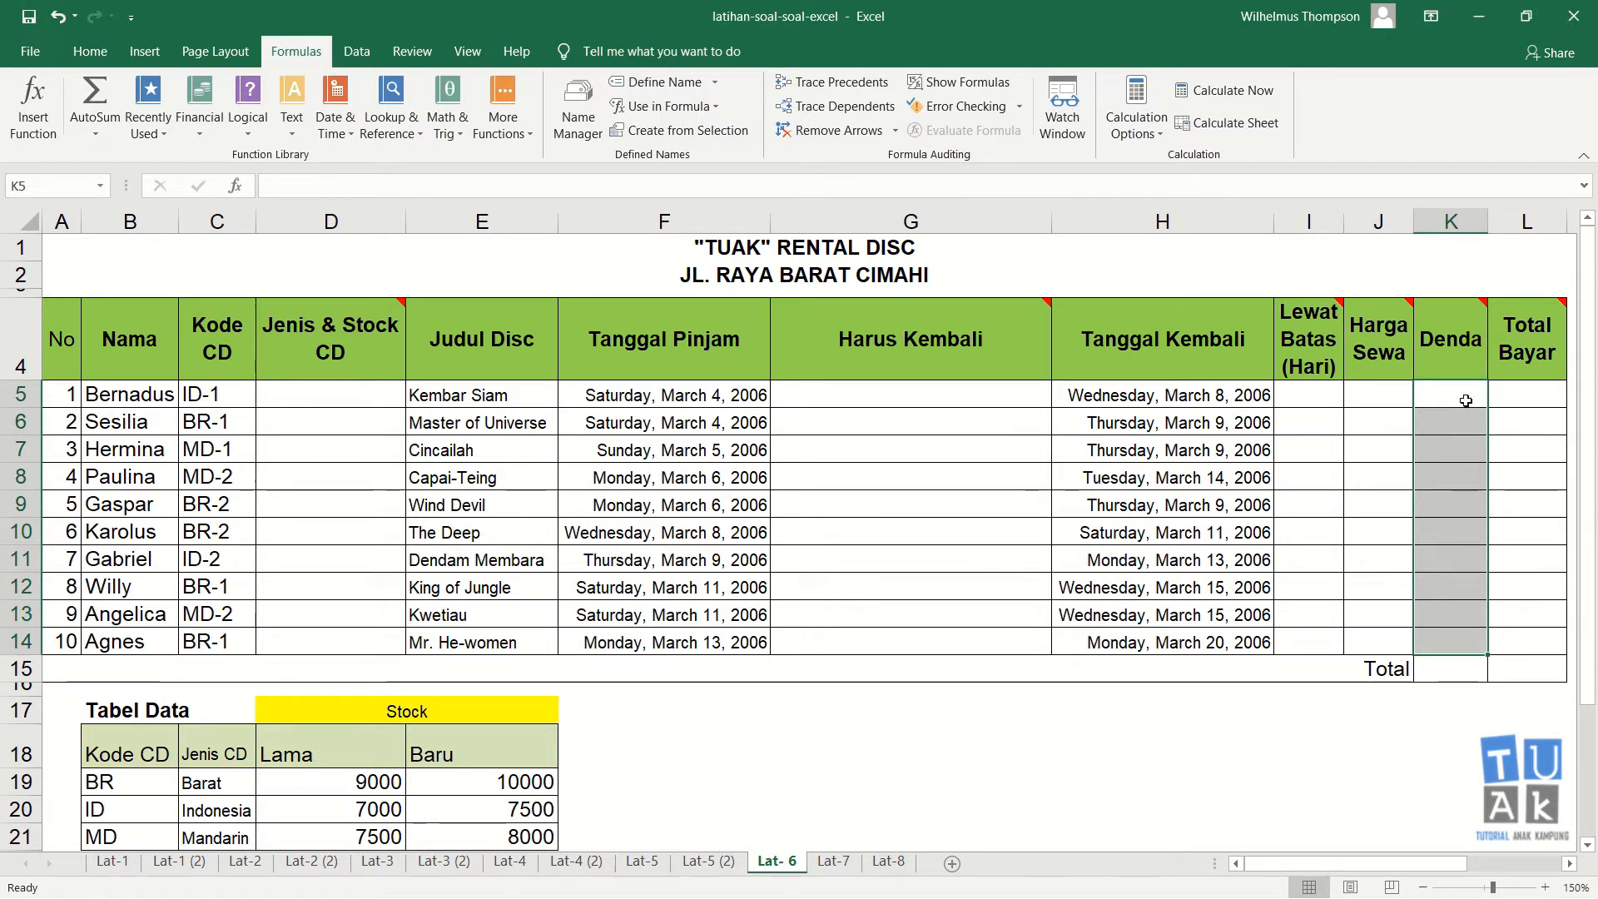
drag(1509, 384, 1506, 635)
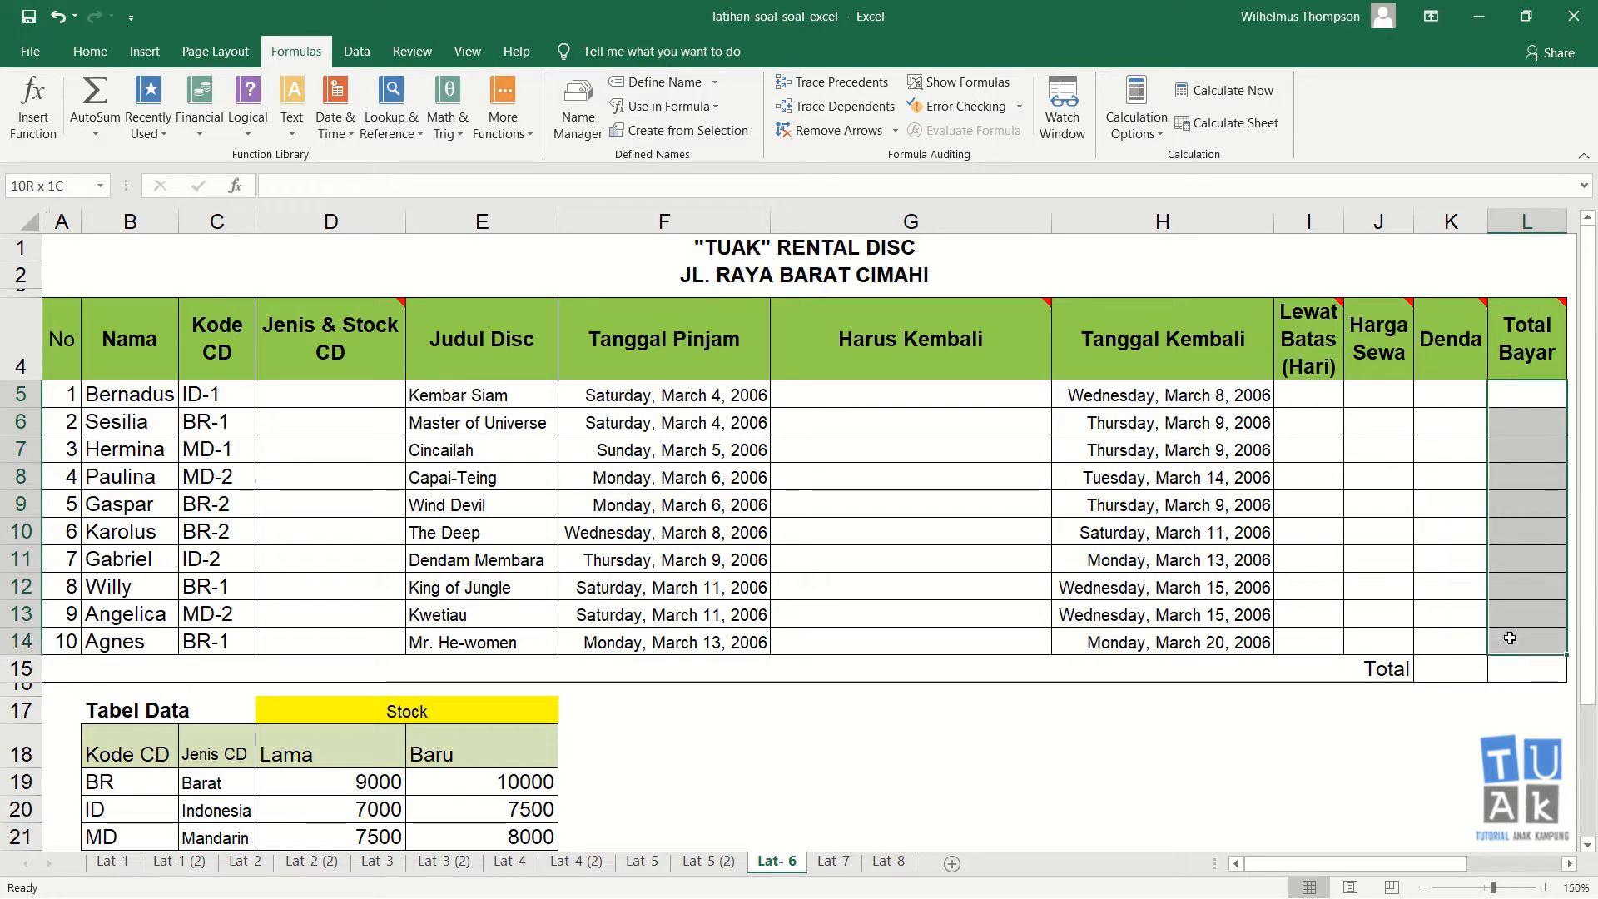
click(324, 586)
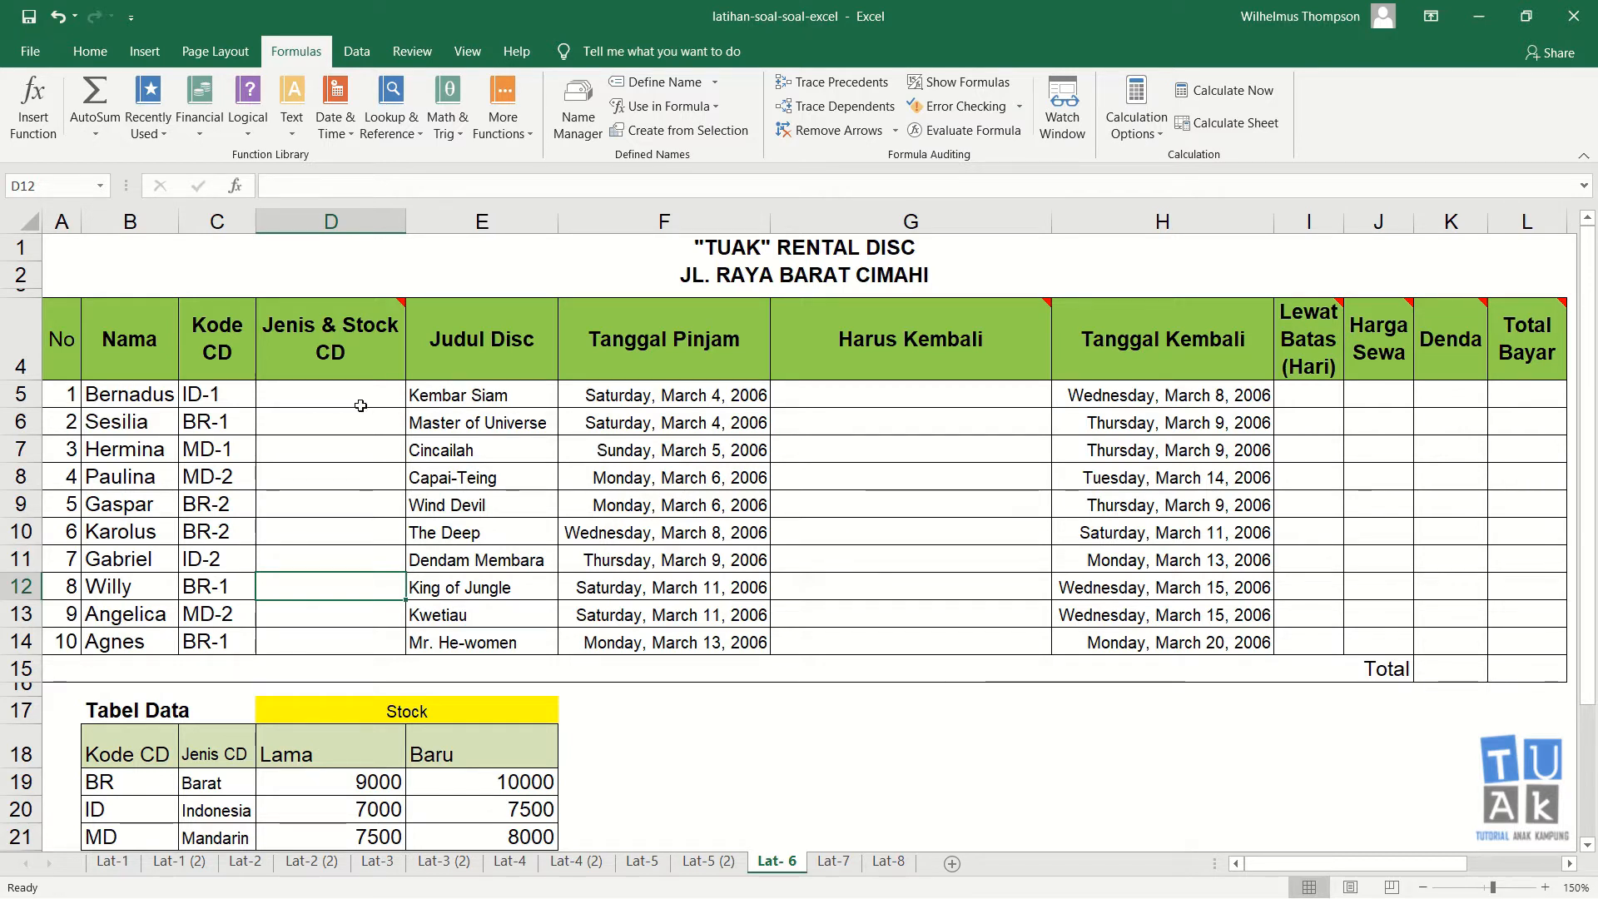
Step: Show the comment attached to the Jenis & Stock CD header
right_click(354, 353)
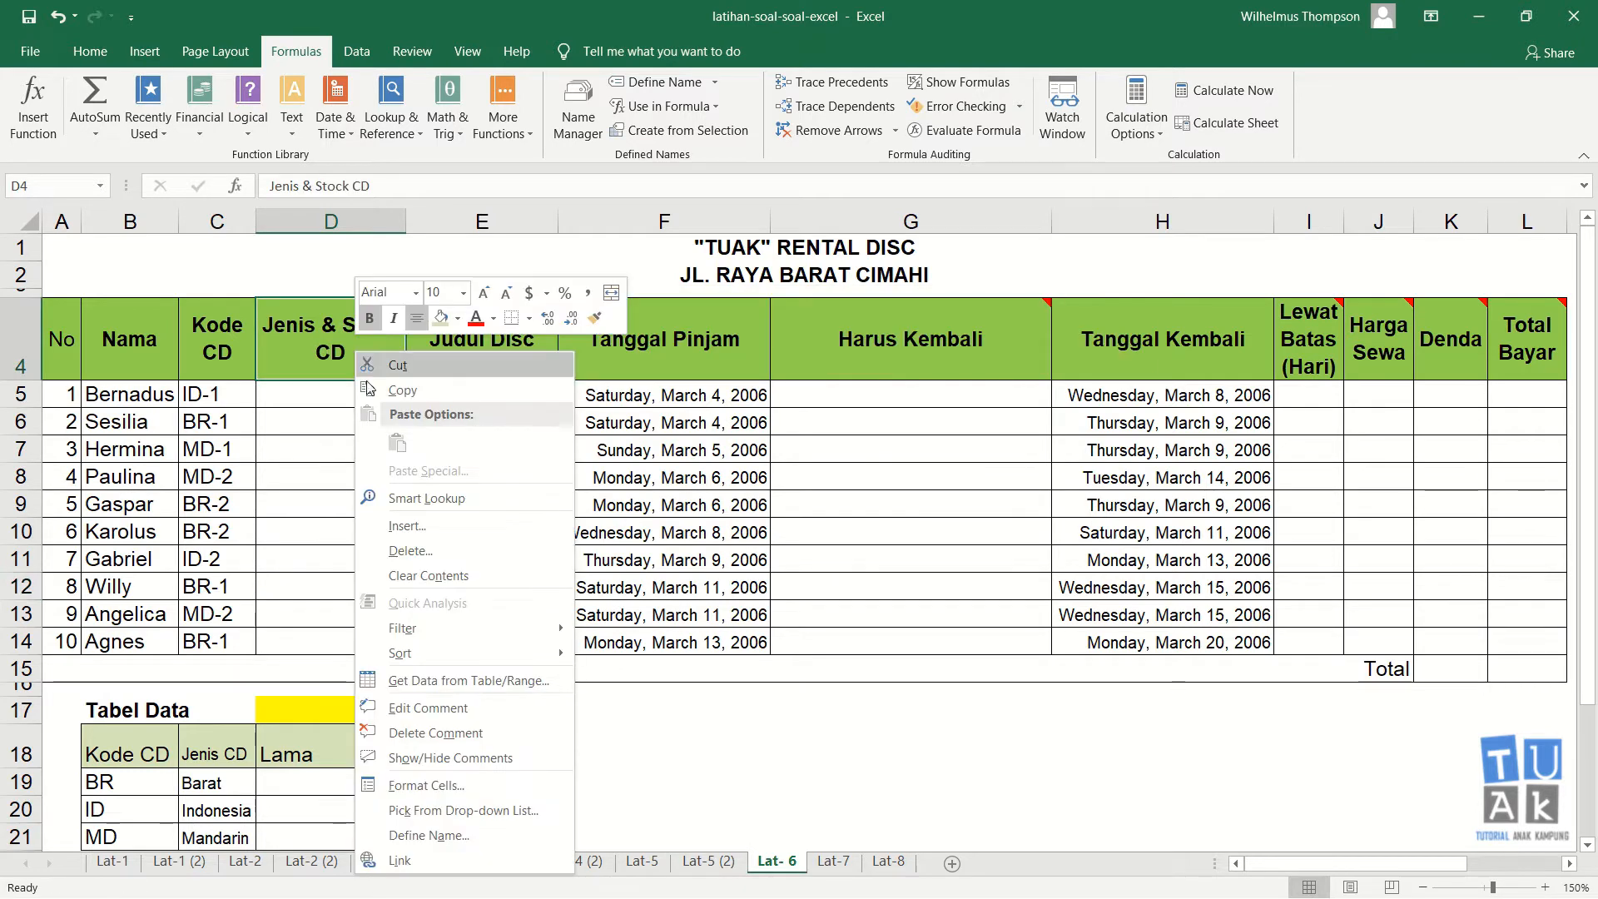
click(441, 759)
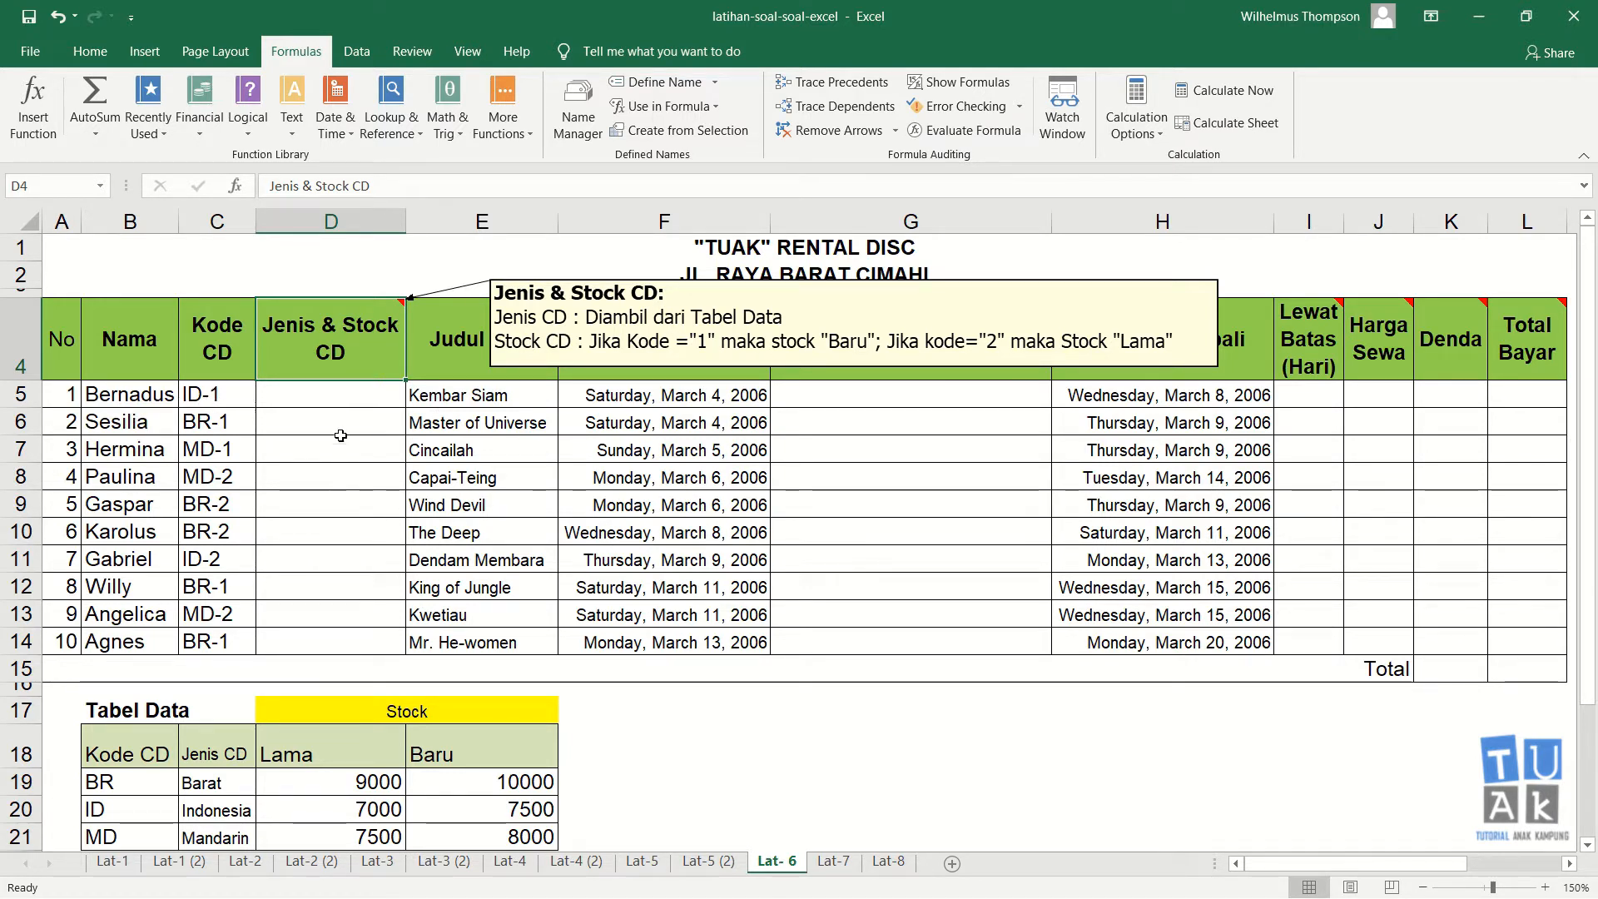
Step: Enter the sample text Indonesia - baru in cell D5 as an example of the expected result
click(345, 401)
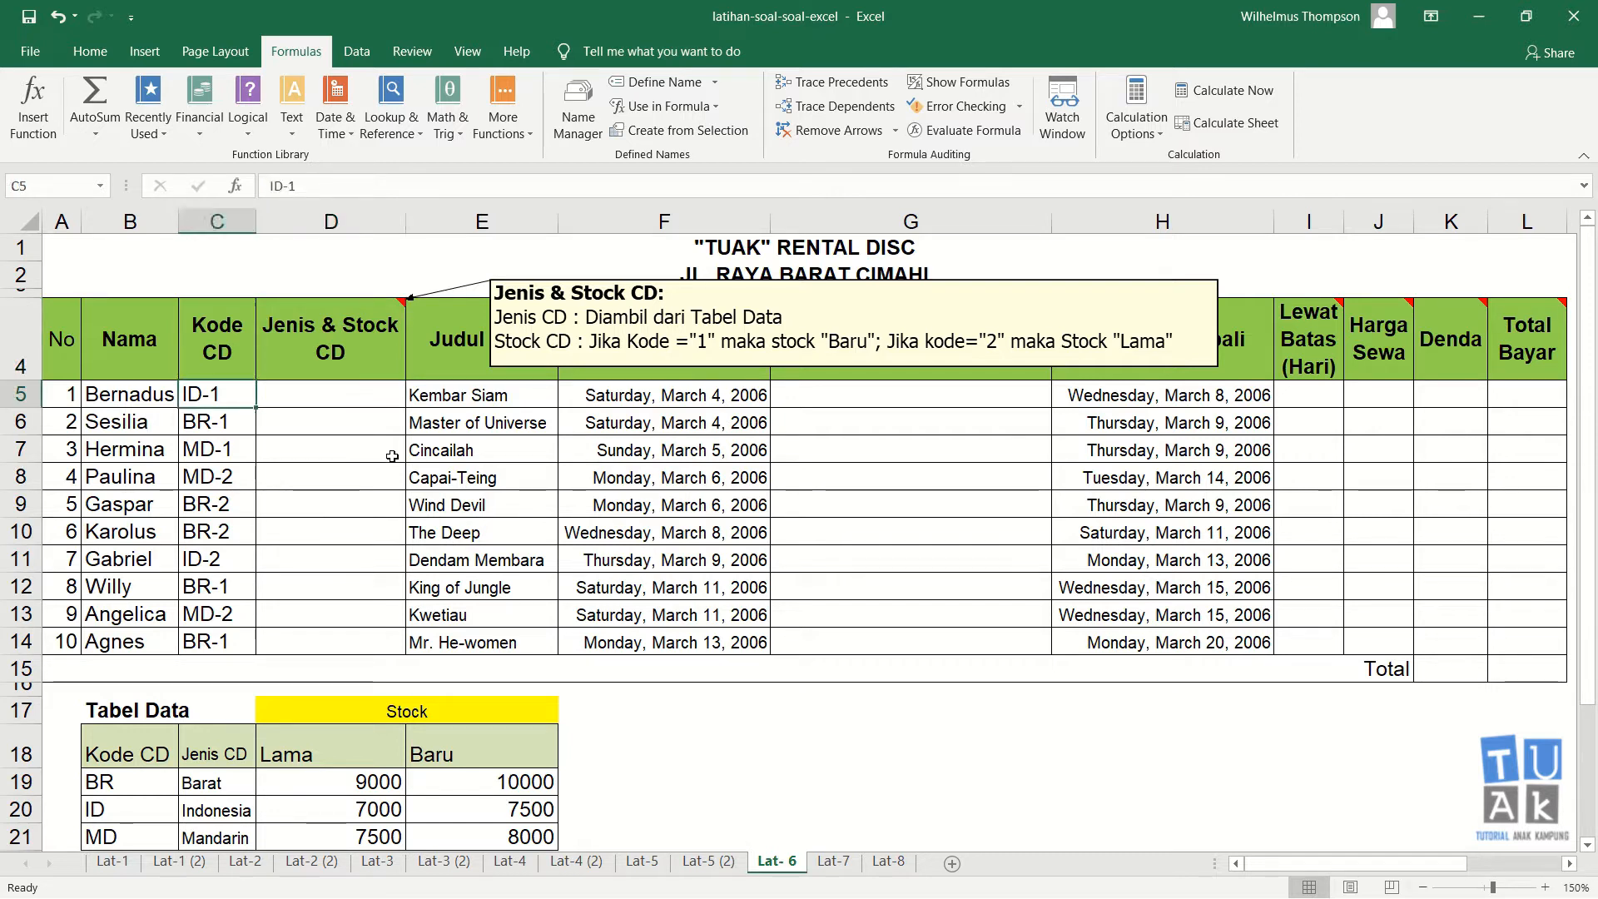
text(Ind)
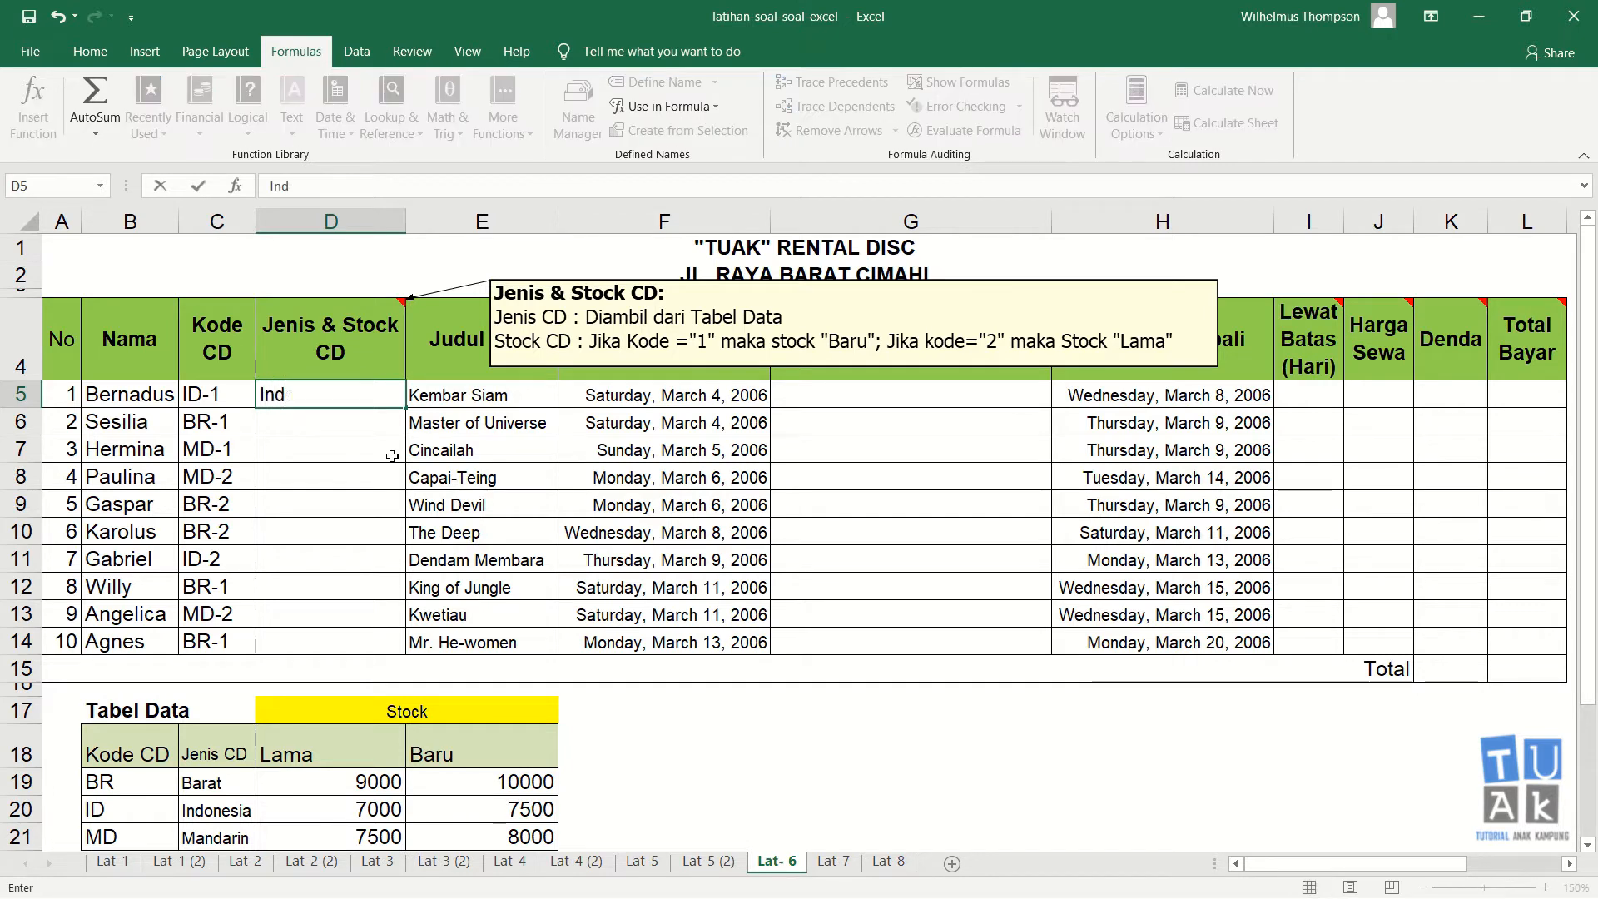
text(onesia )
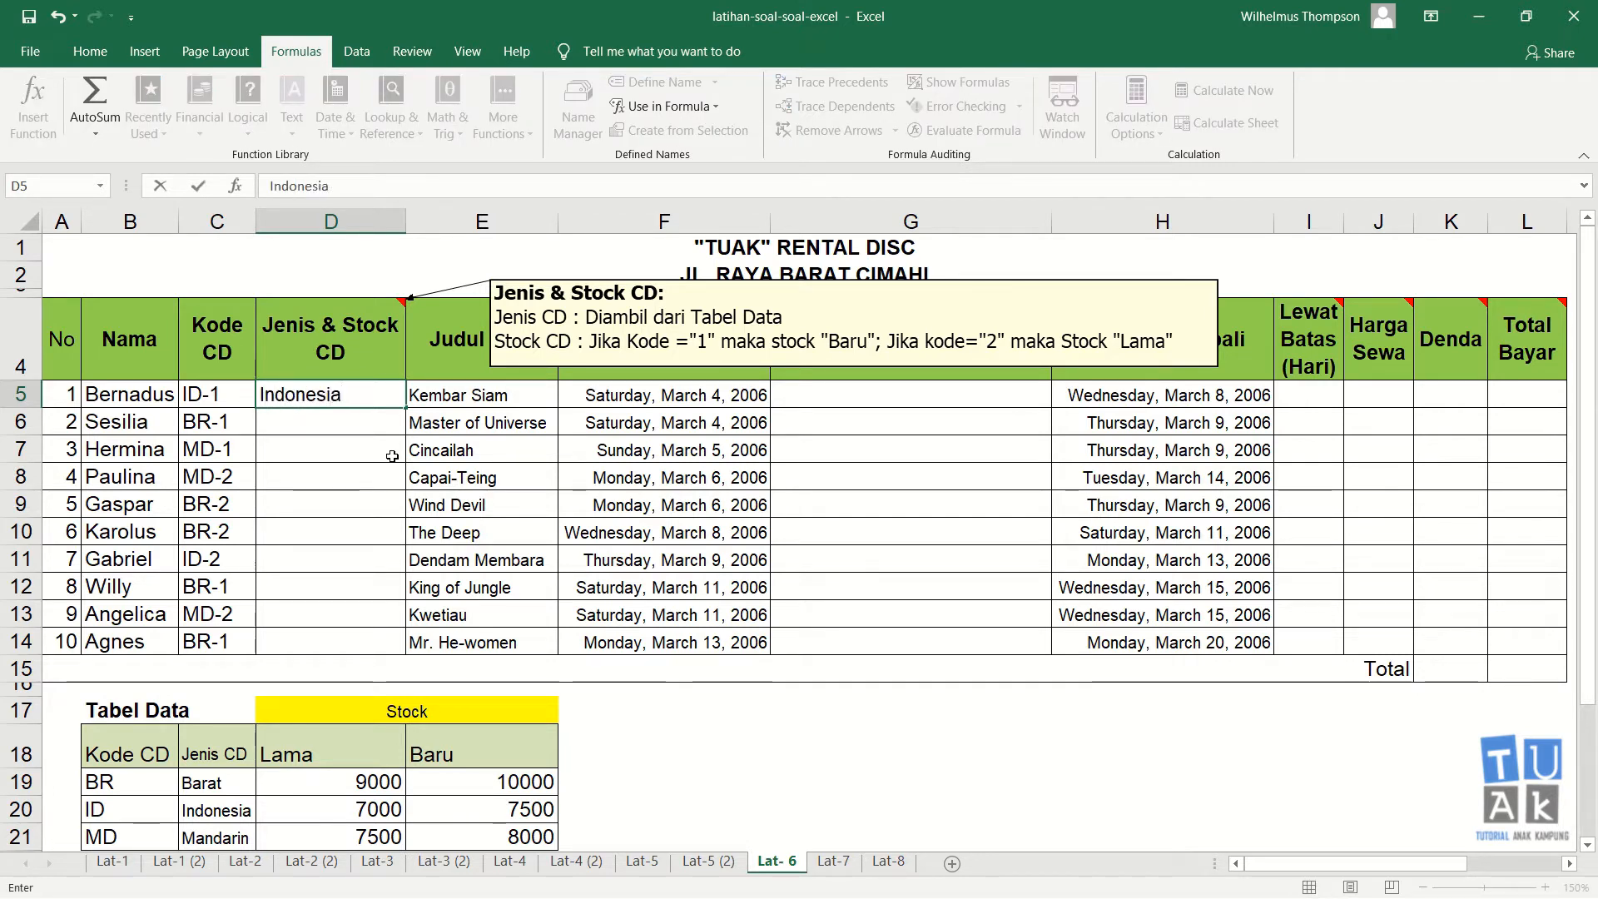
text(/)
text(baru)
key(Return)
key(Up)
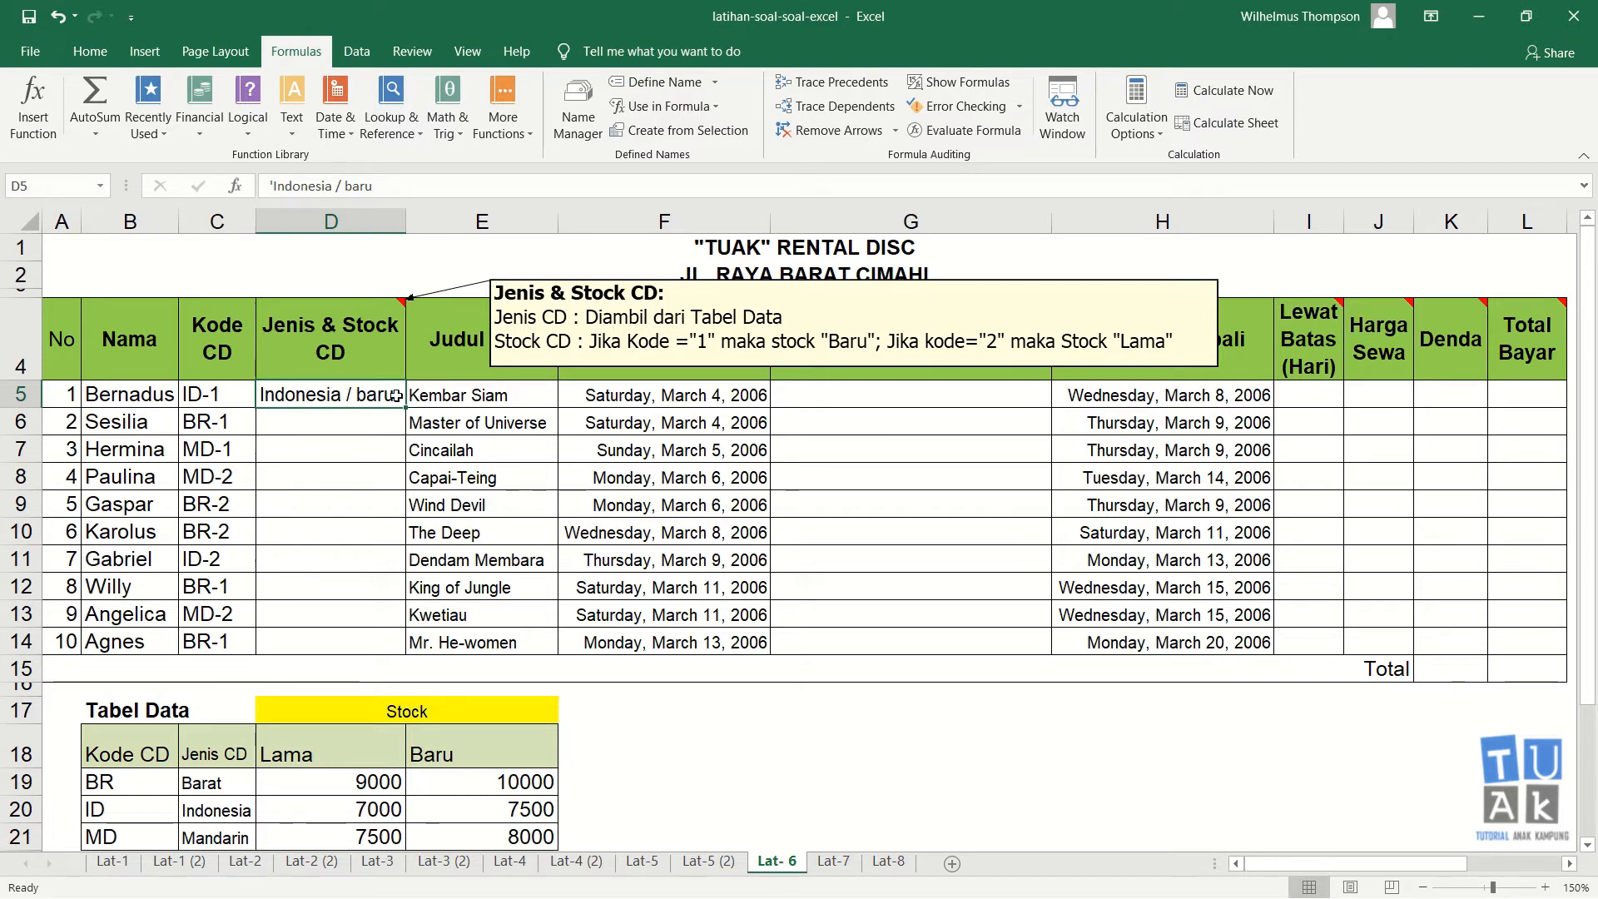
double_click(349, 395)
key(BackSpace)
text(-)
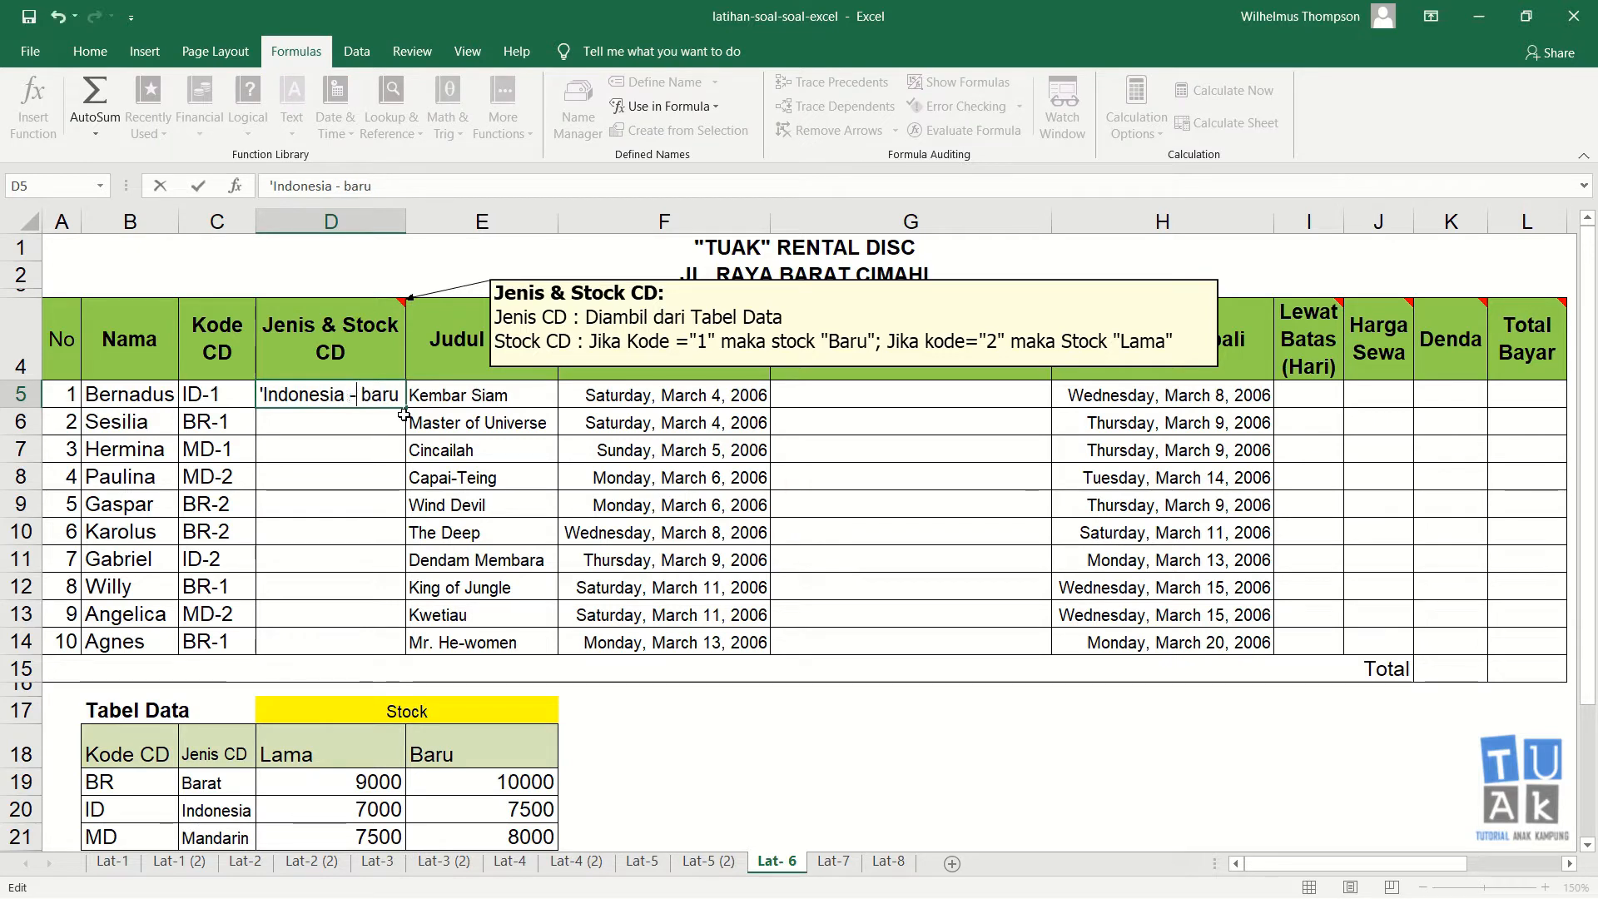
key(Return)
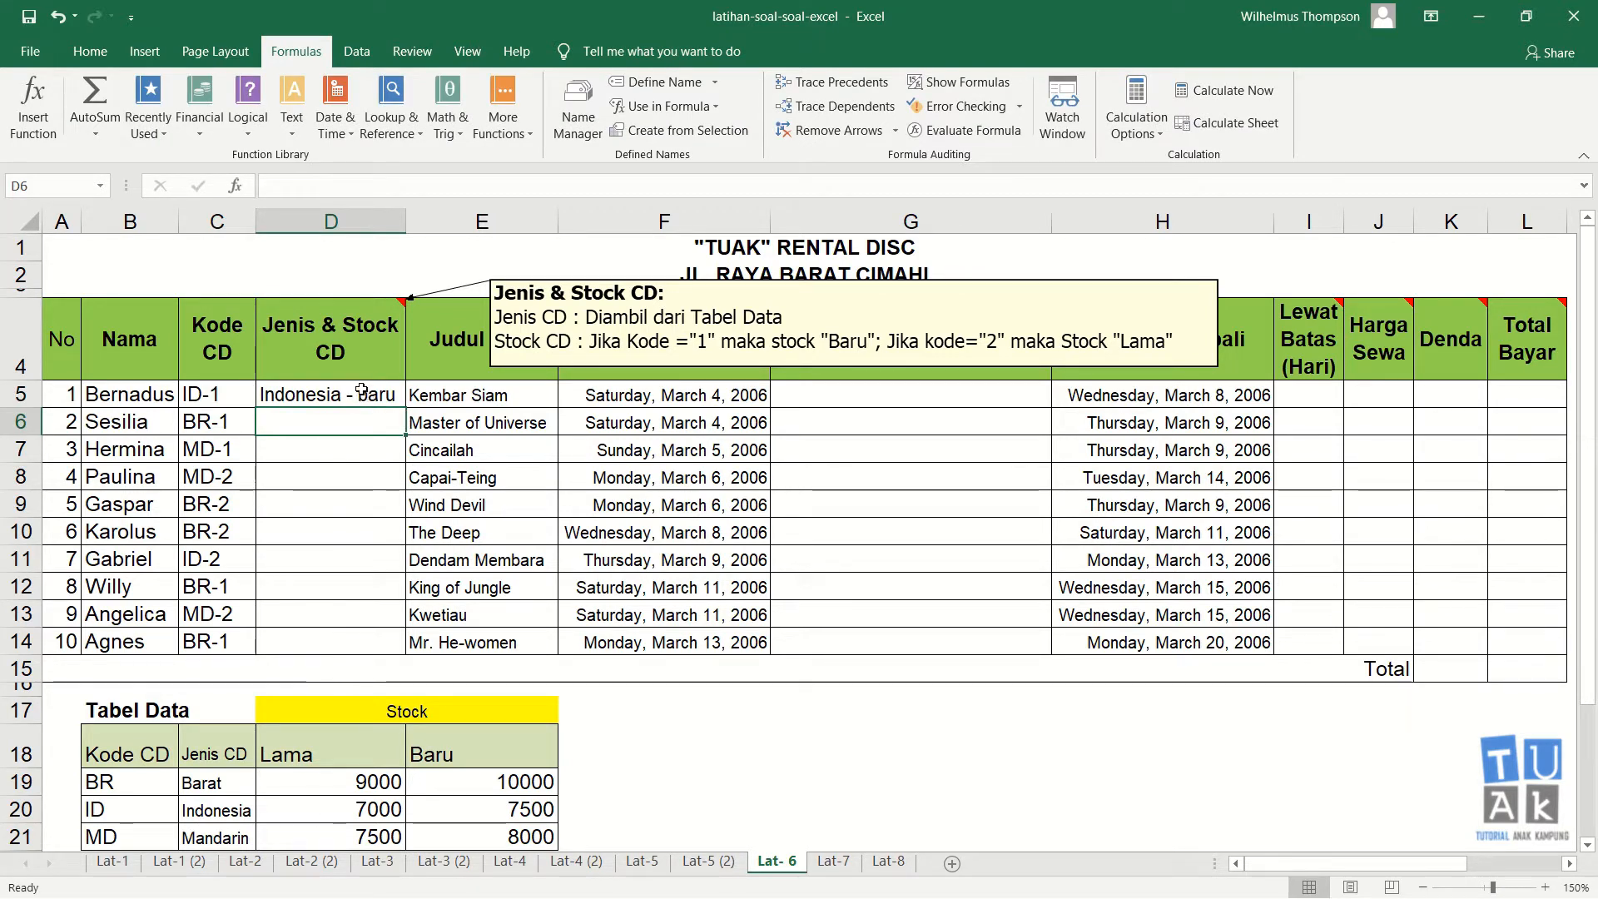
Step: Clear the sample text from cell D5
click(372, 397)
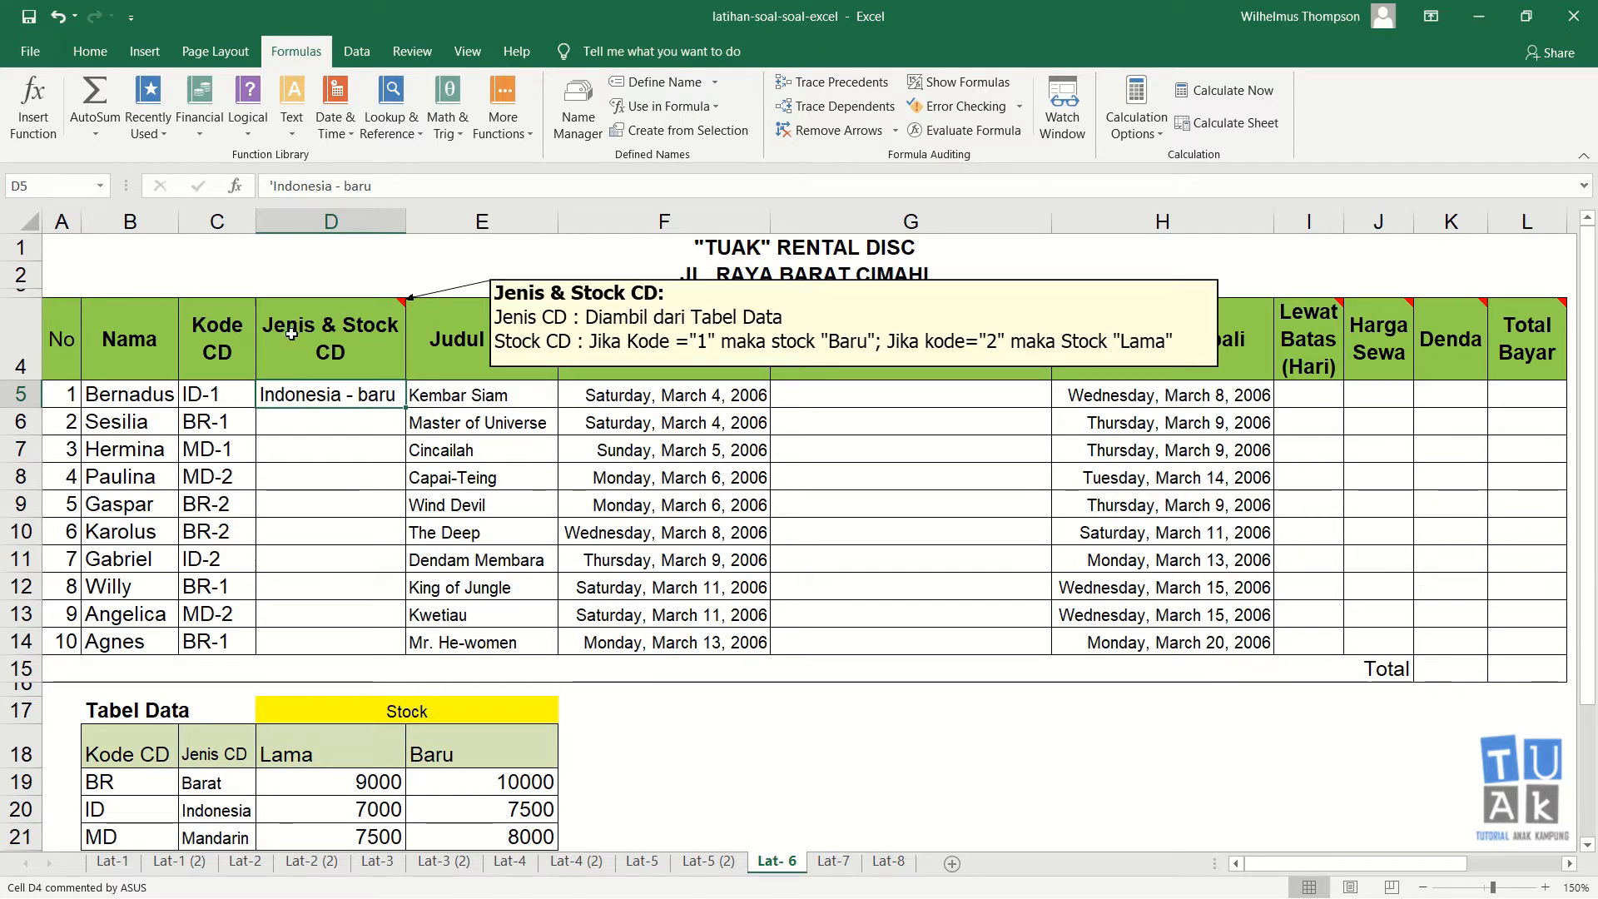
click(323, 424)
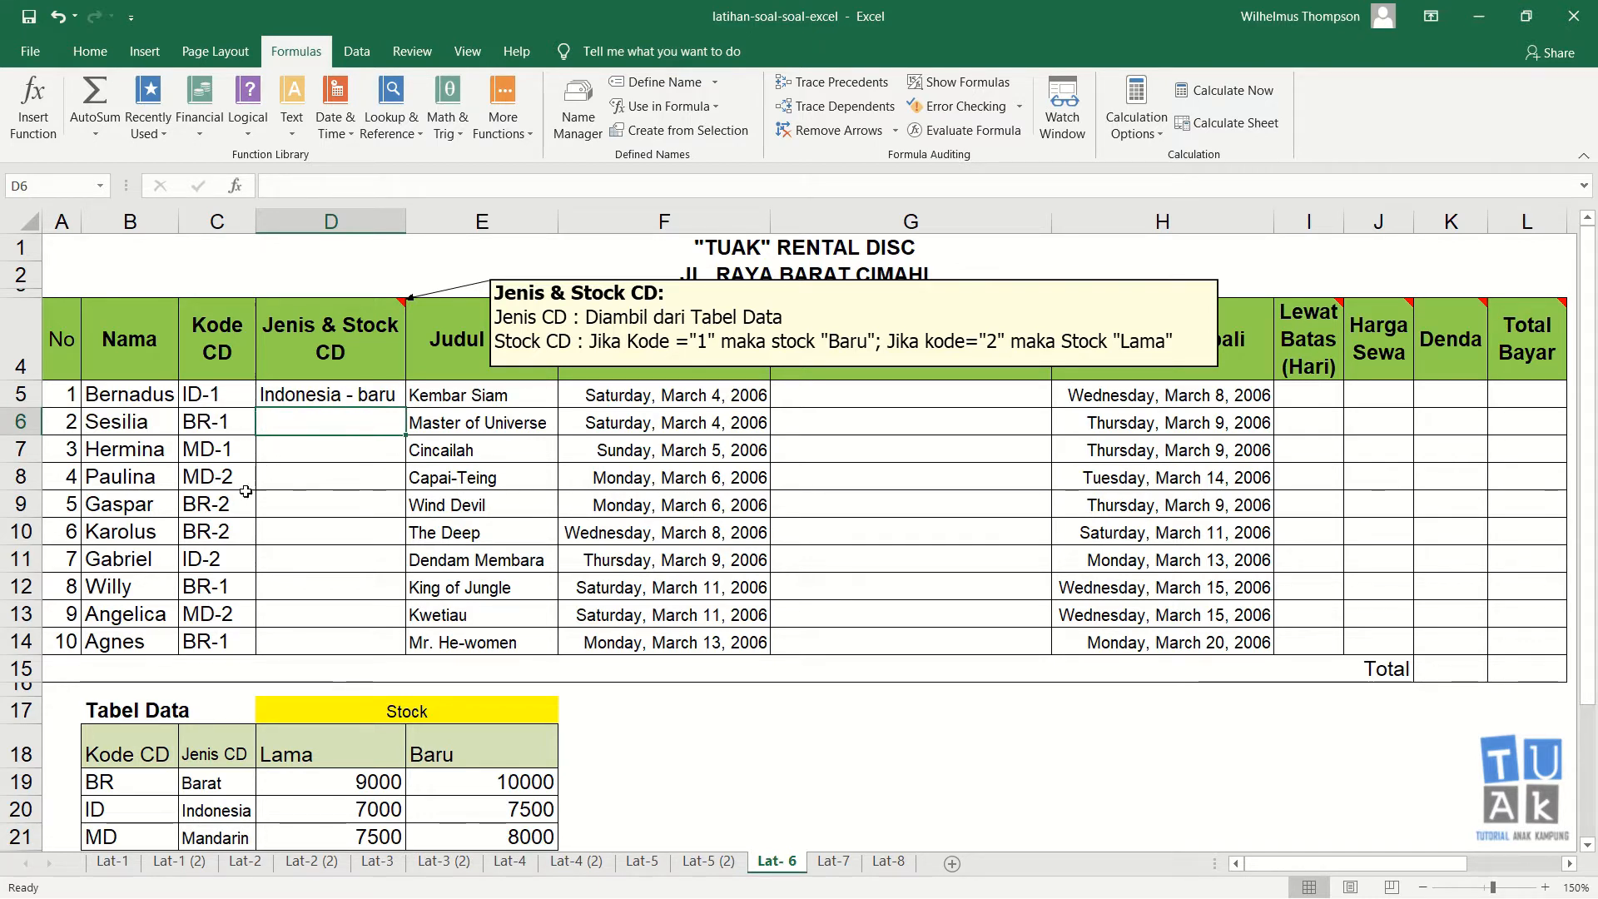
click(215, 481)
click(283, 477)
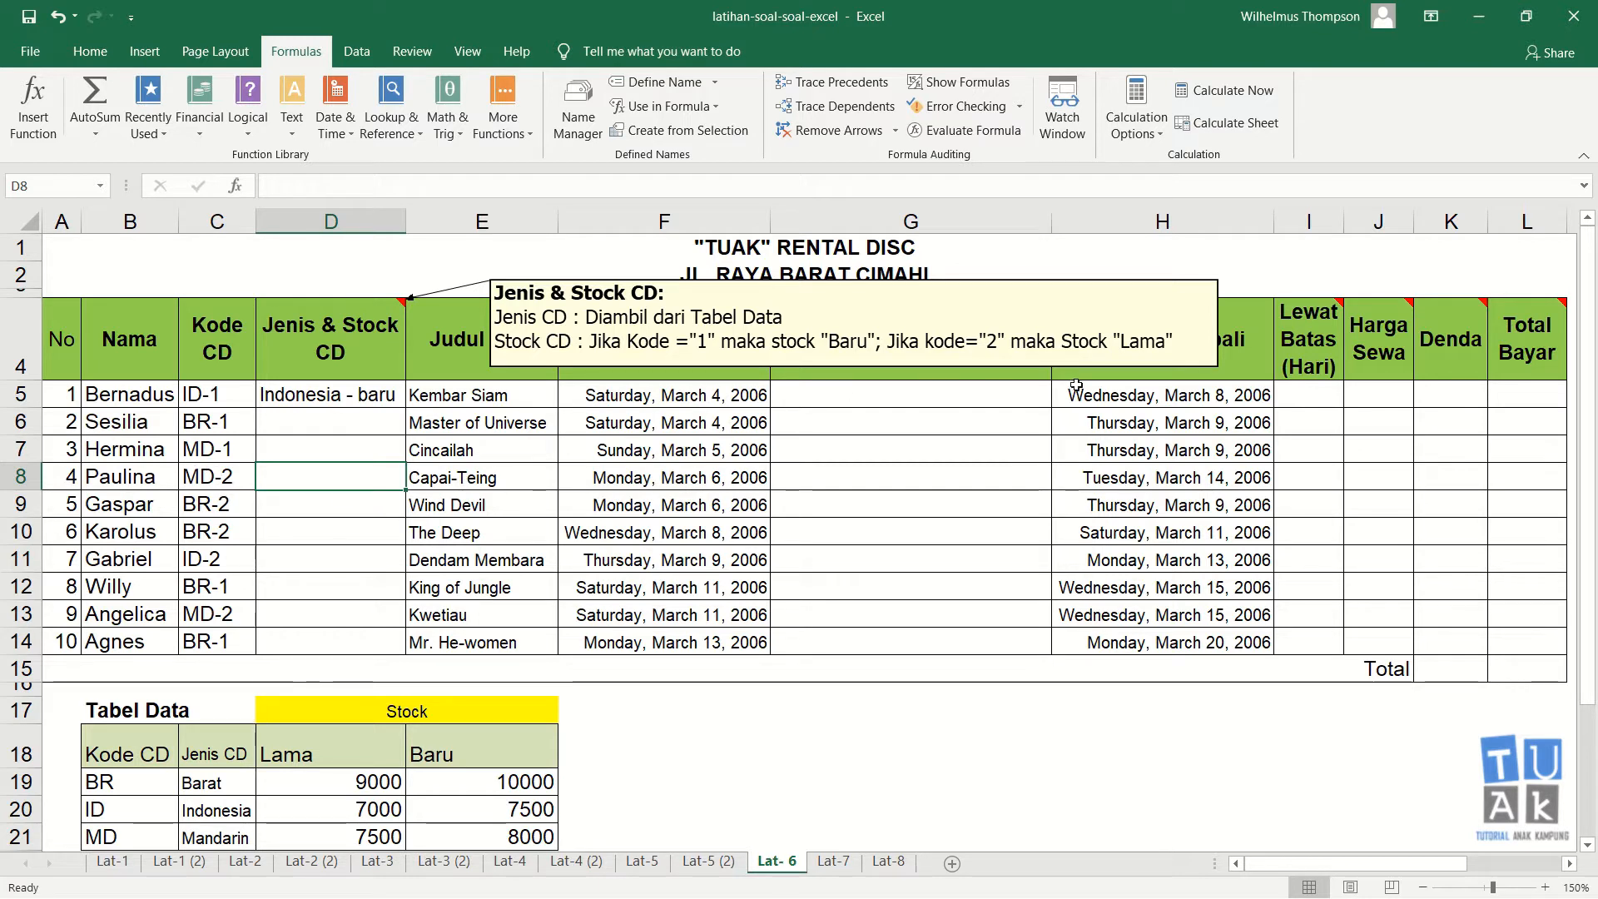
click(330, 421)
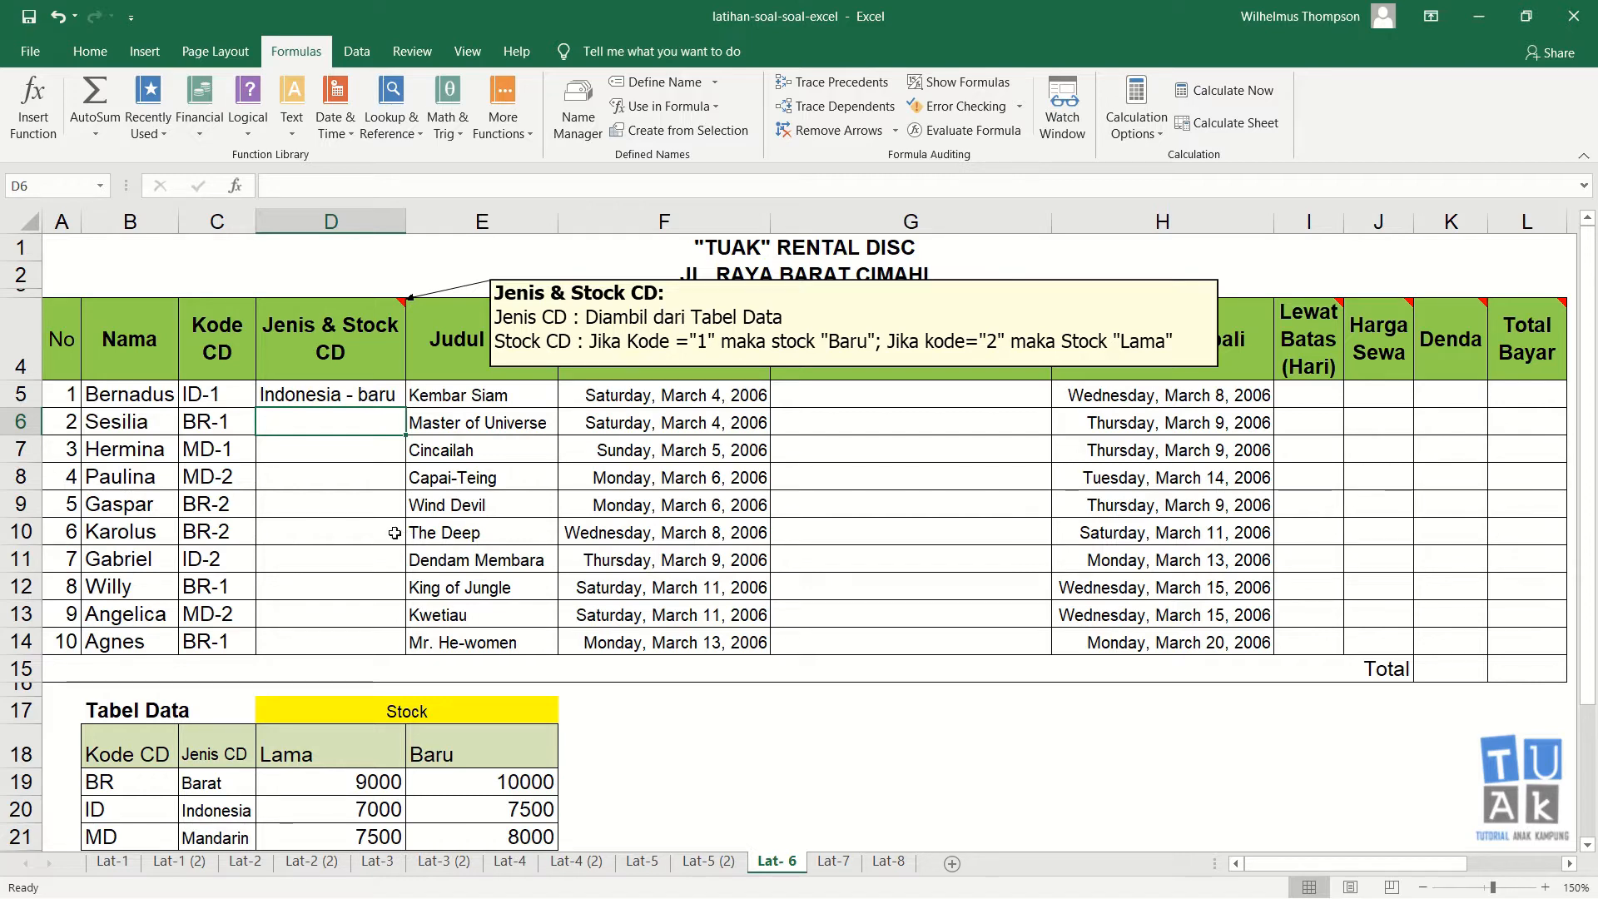
double_click(349, 396)
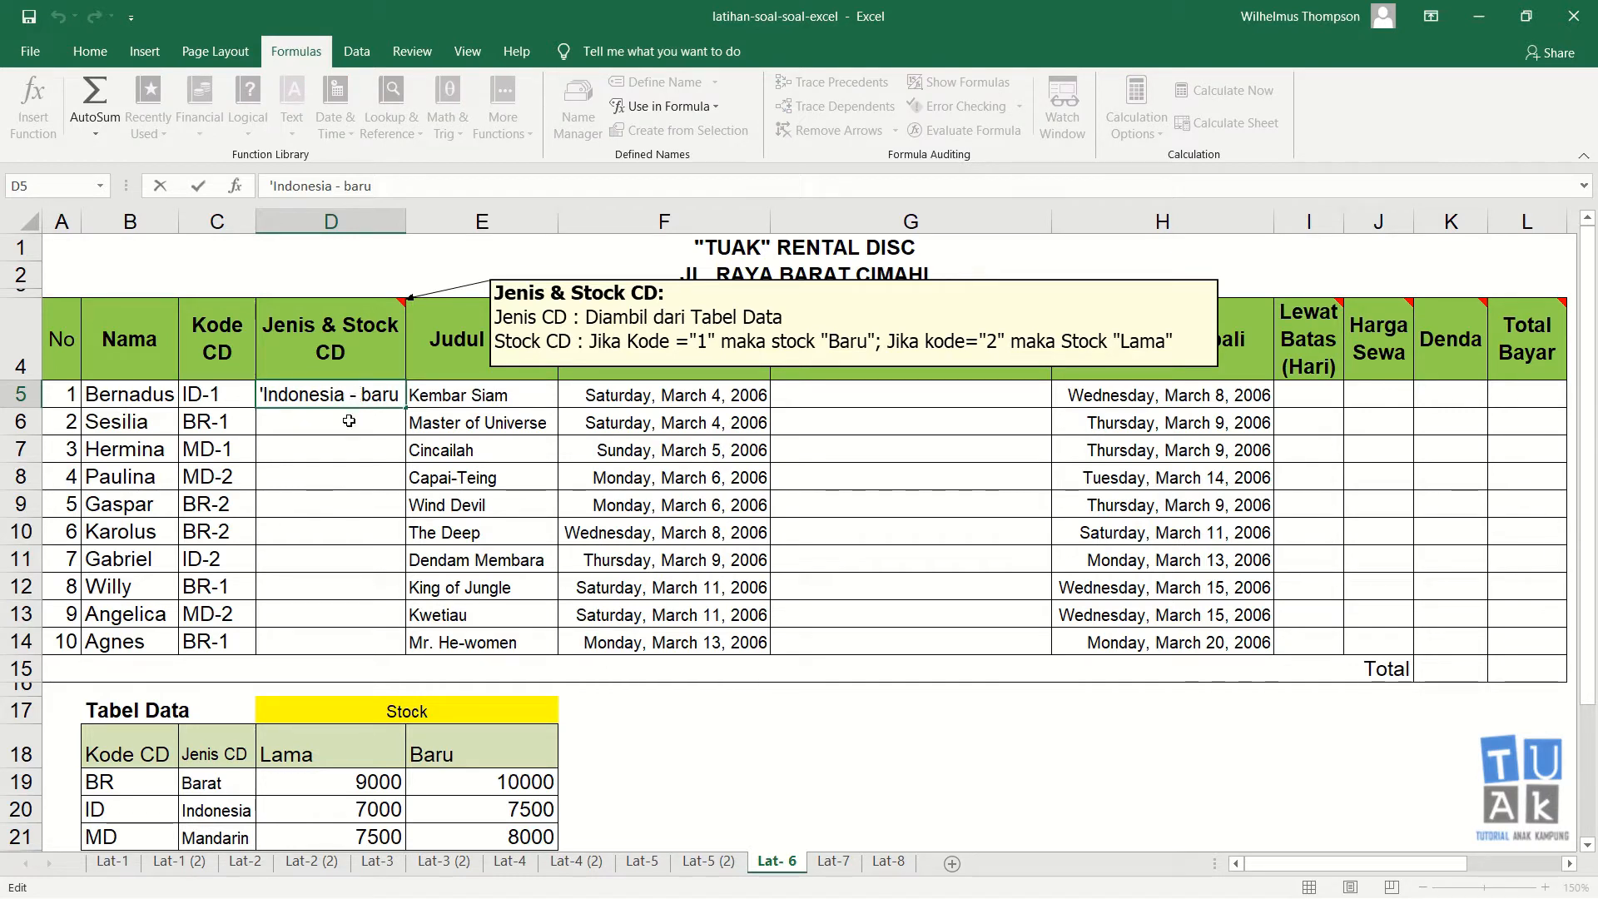
click(349, 422)
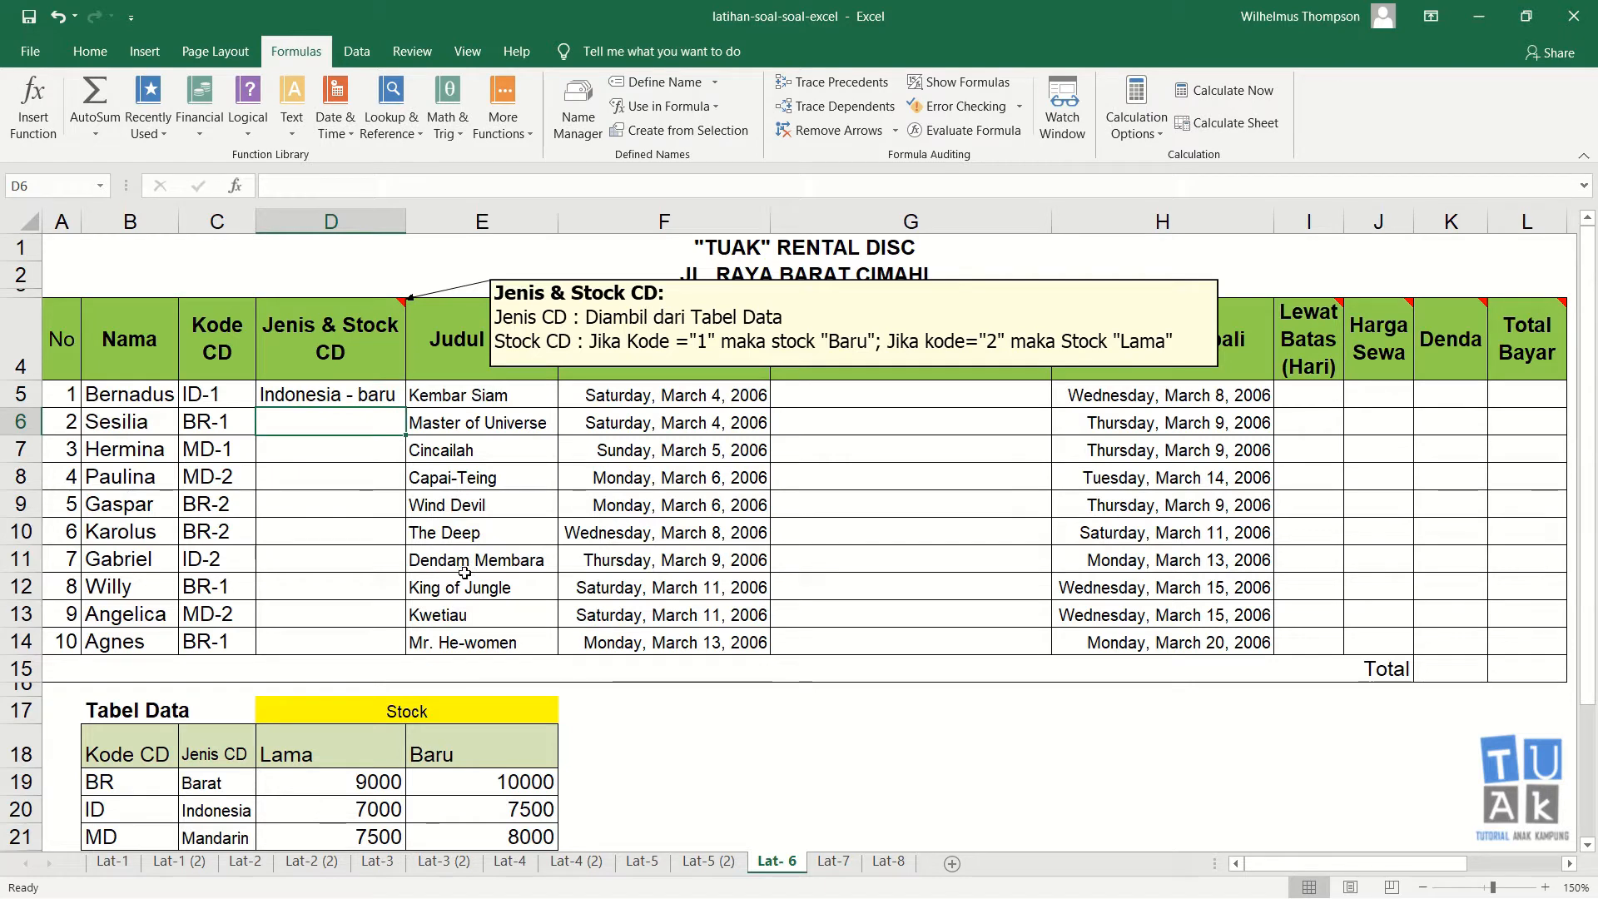
text(&)
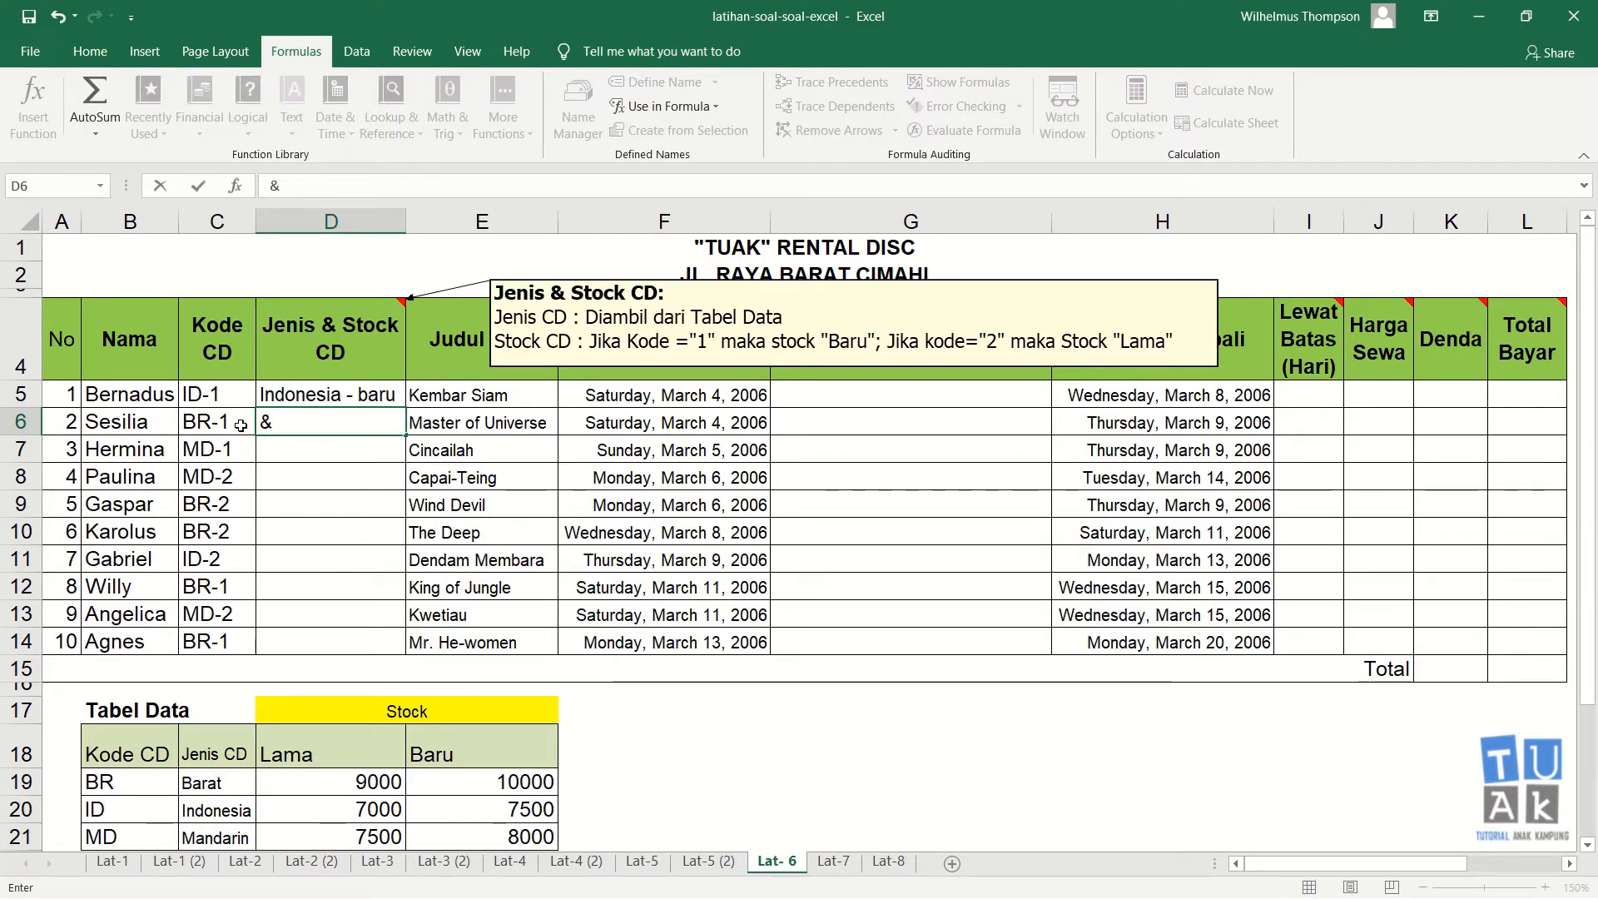
key(Escape)
click(301, 396)
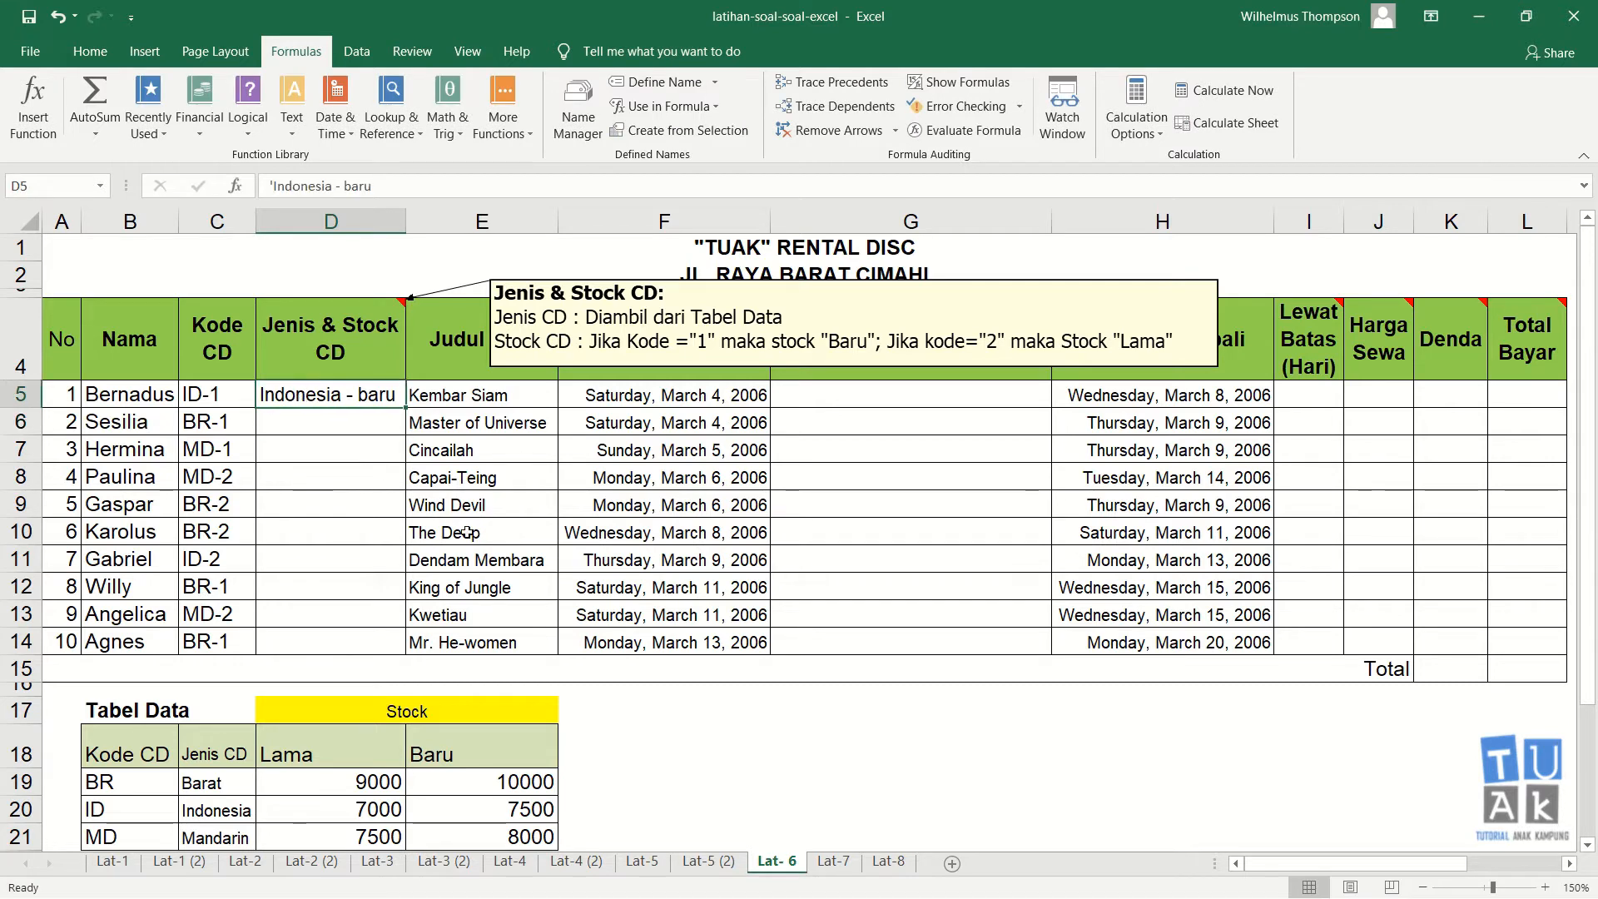
key(Delete)
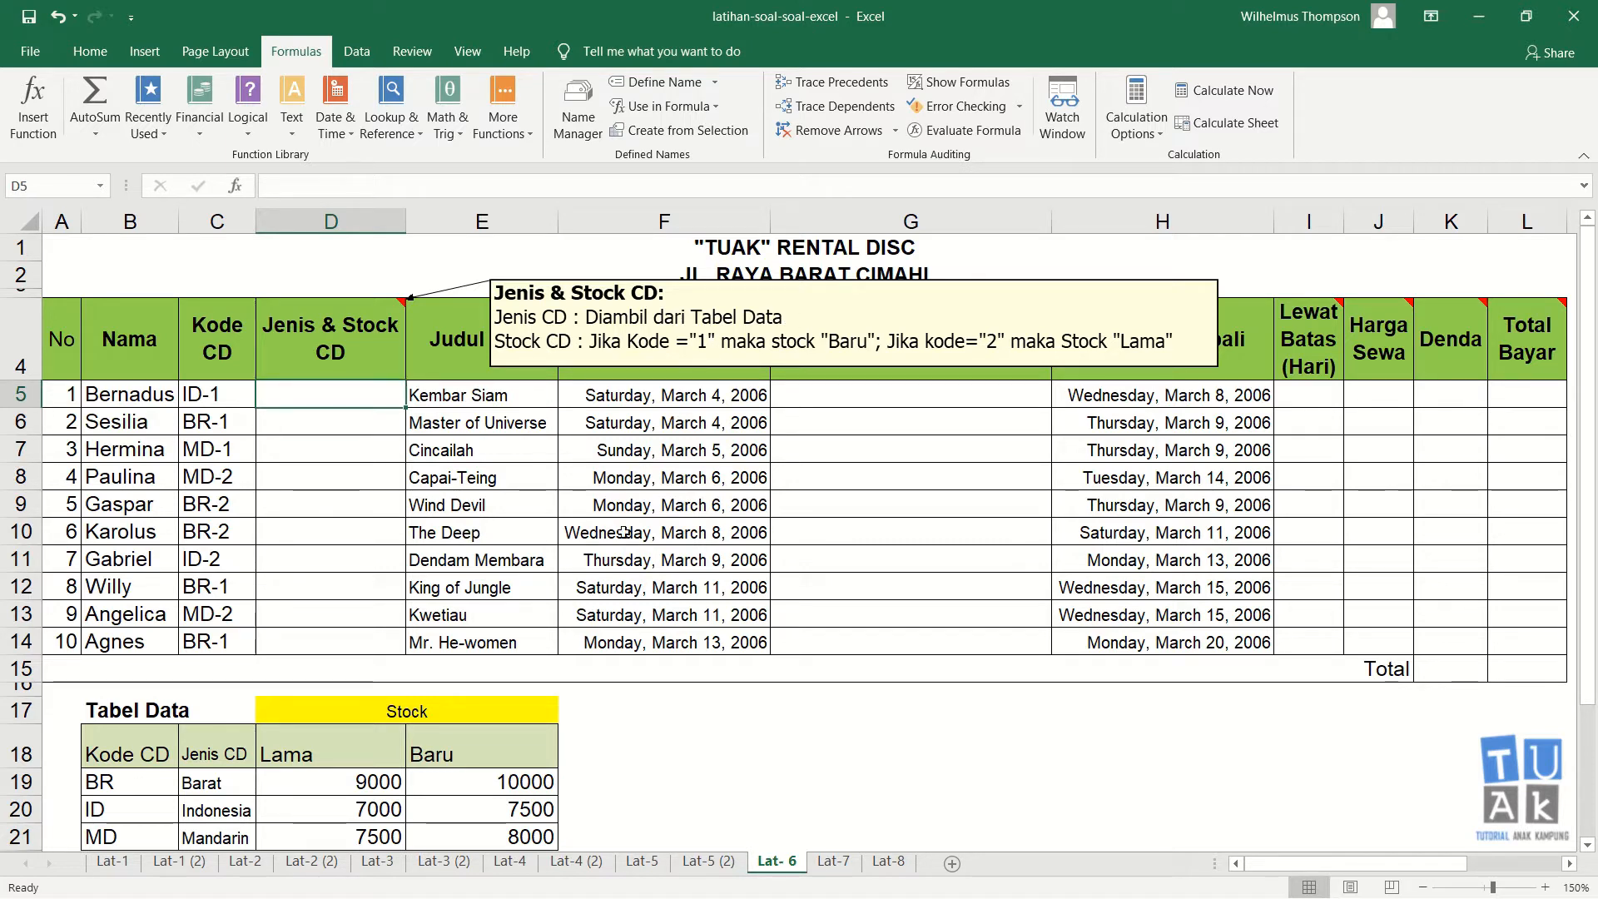
Step: Enter the formula =VLOOKUP(LEFT(C5,2),B18:E21,2,0) in D5 to look up the CD type from Tabel Data
text(=)
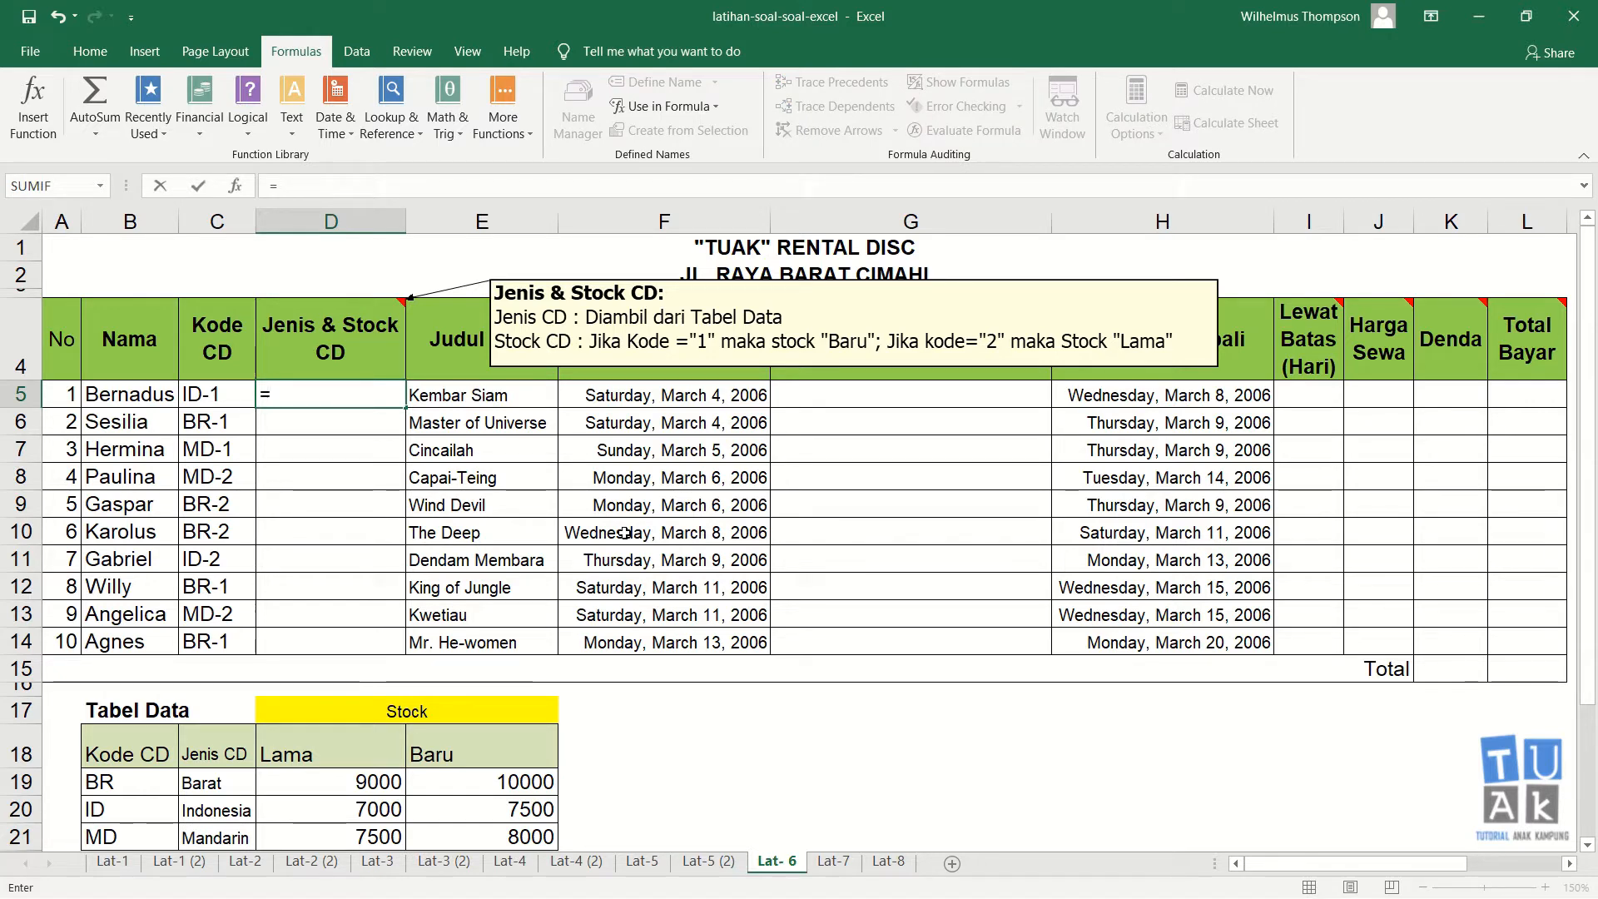
text(vlooku)
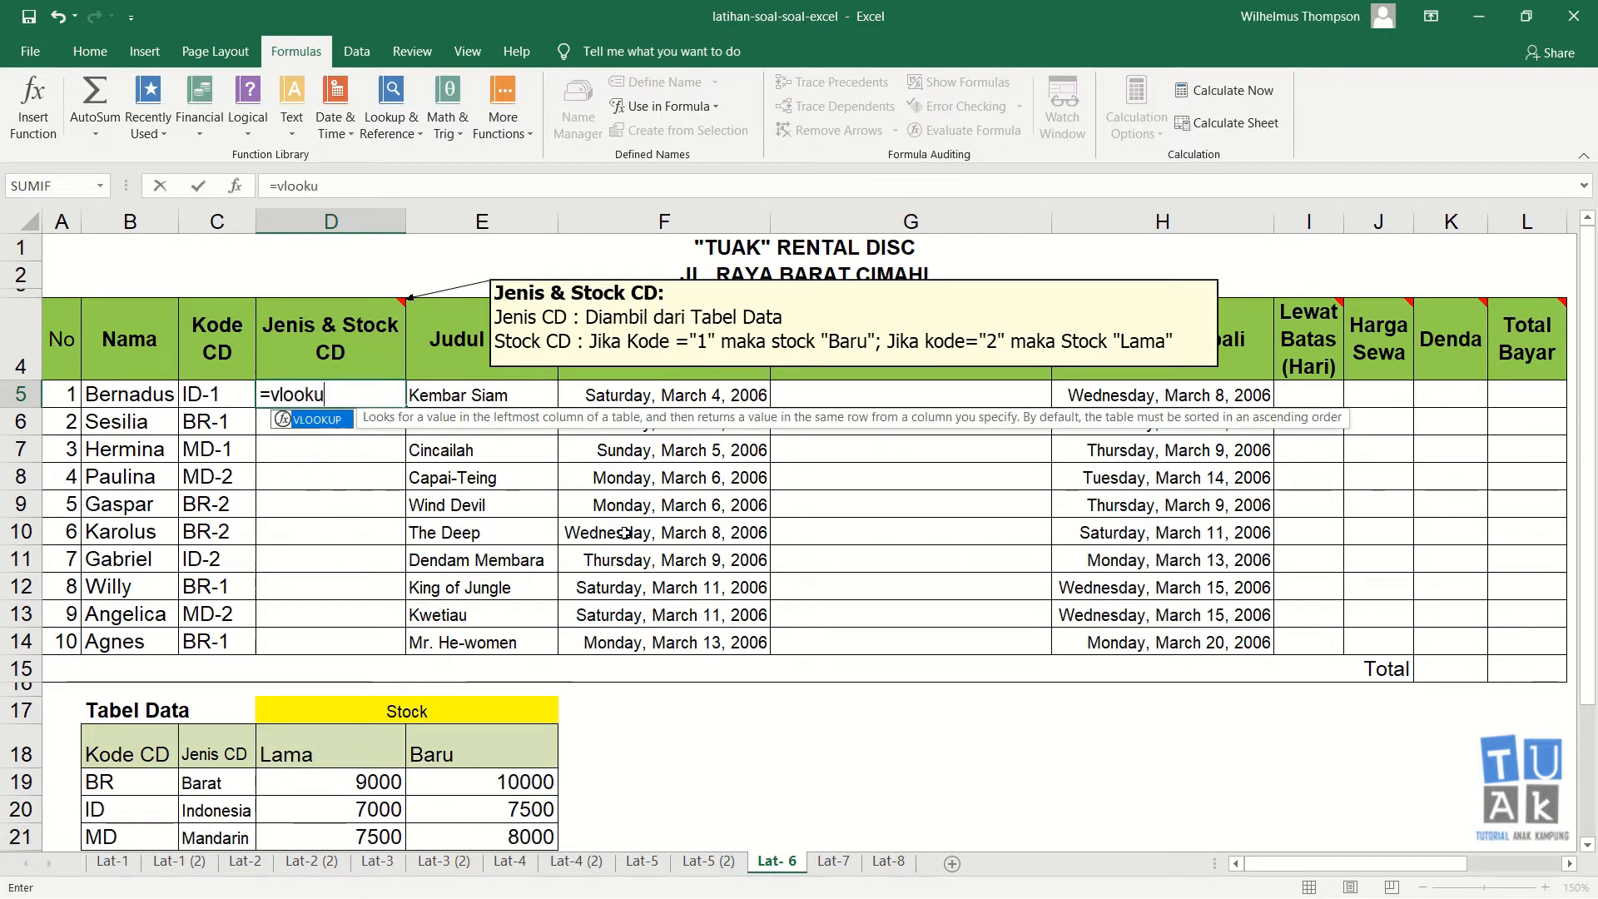
text(p()
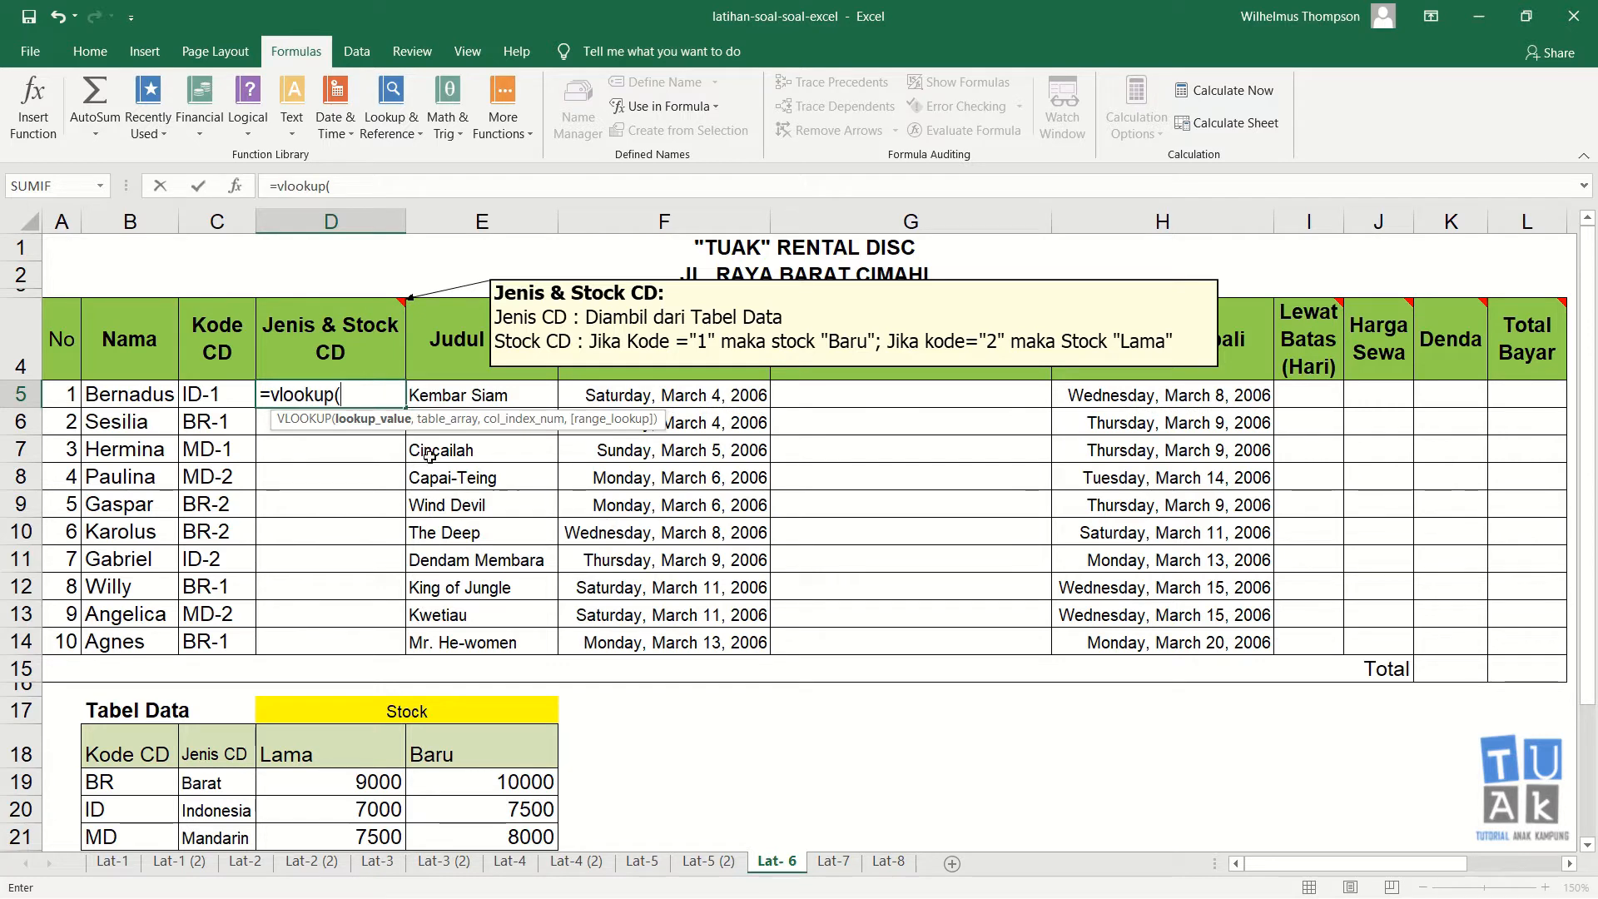
text(left()
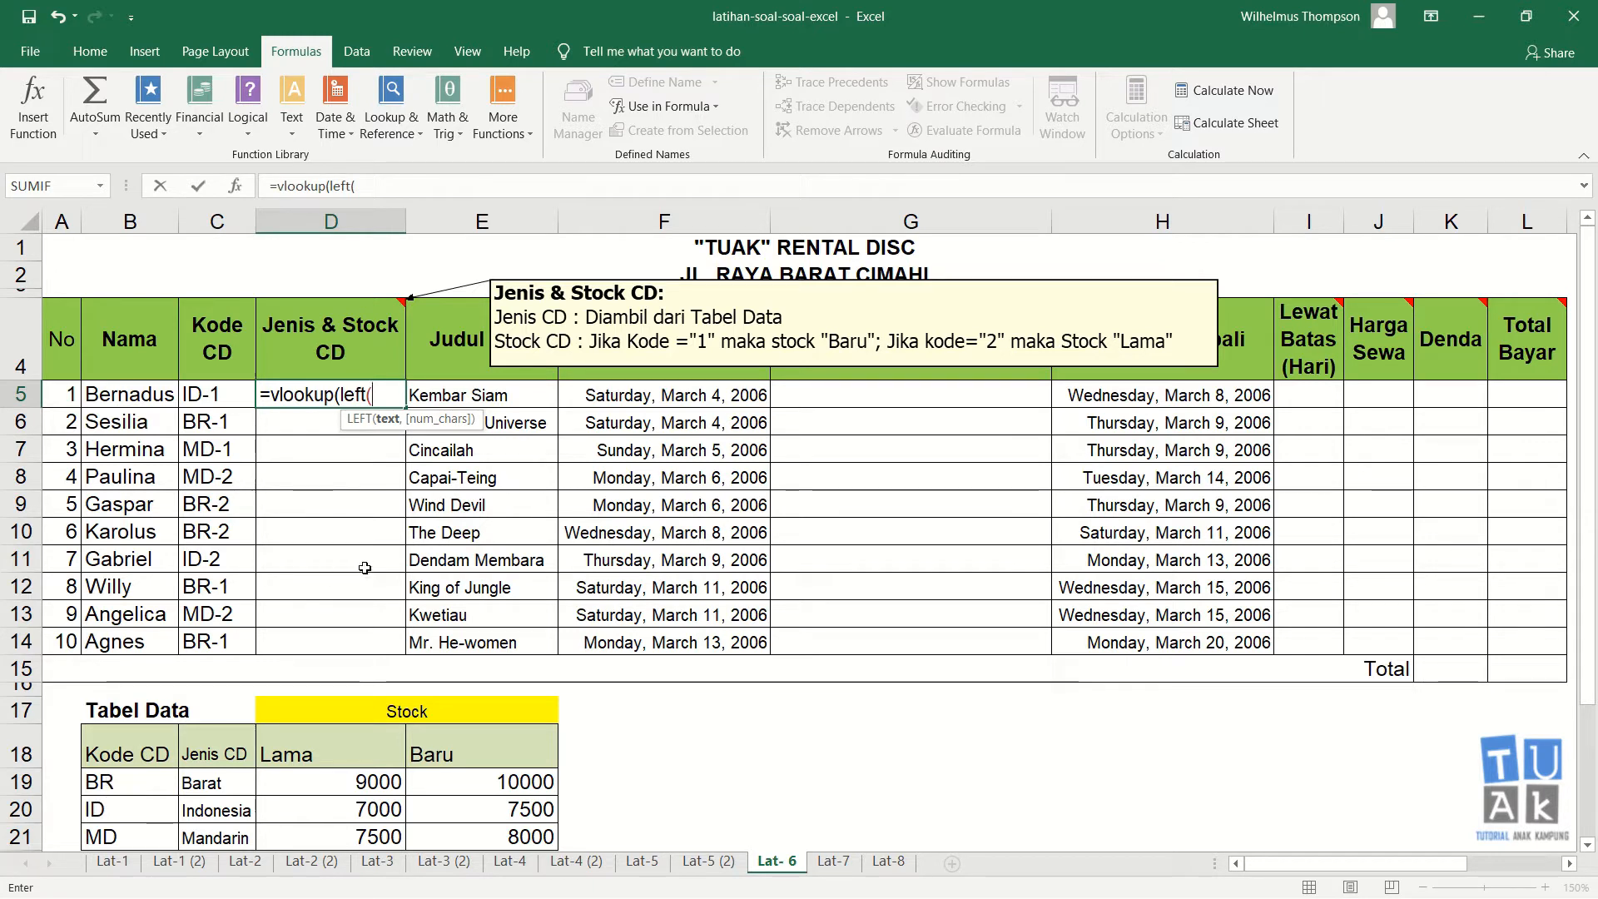
click(212, 394)
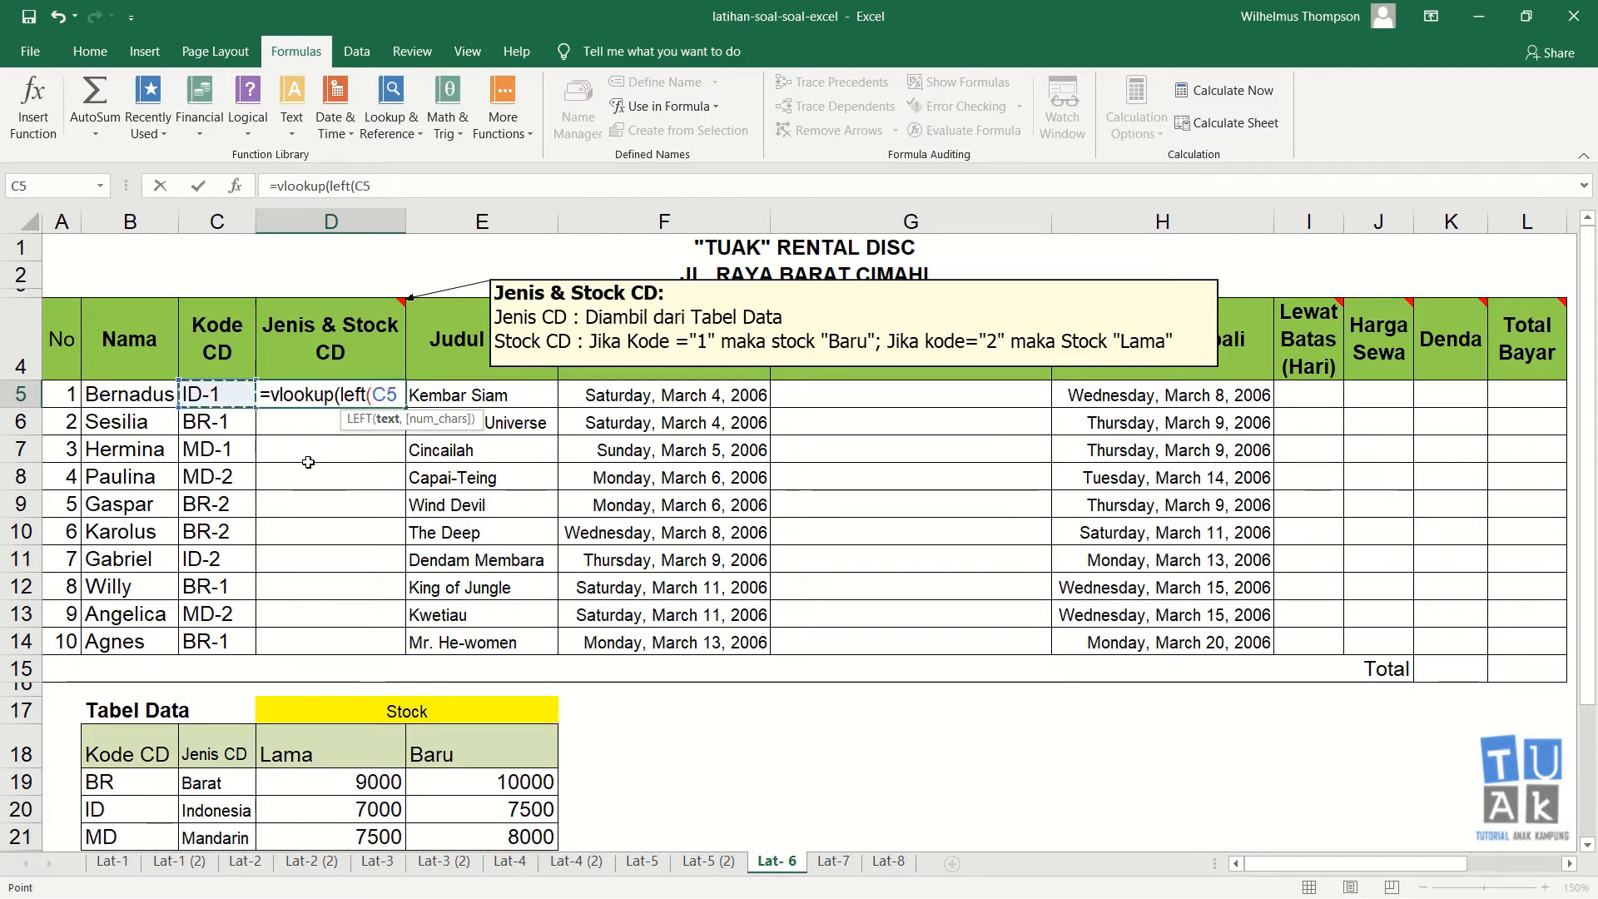
text(,2))
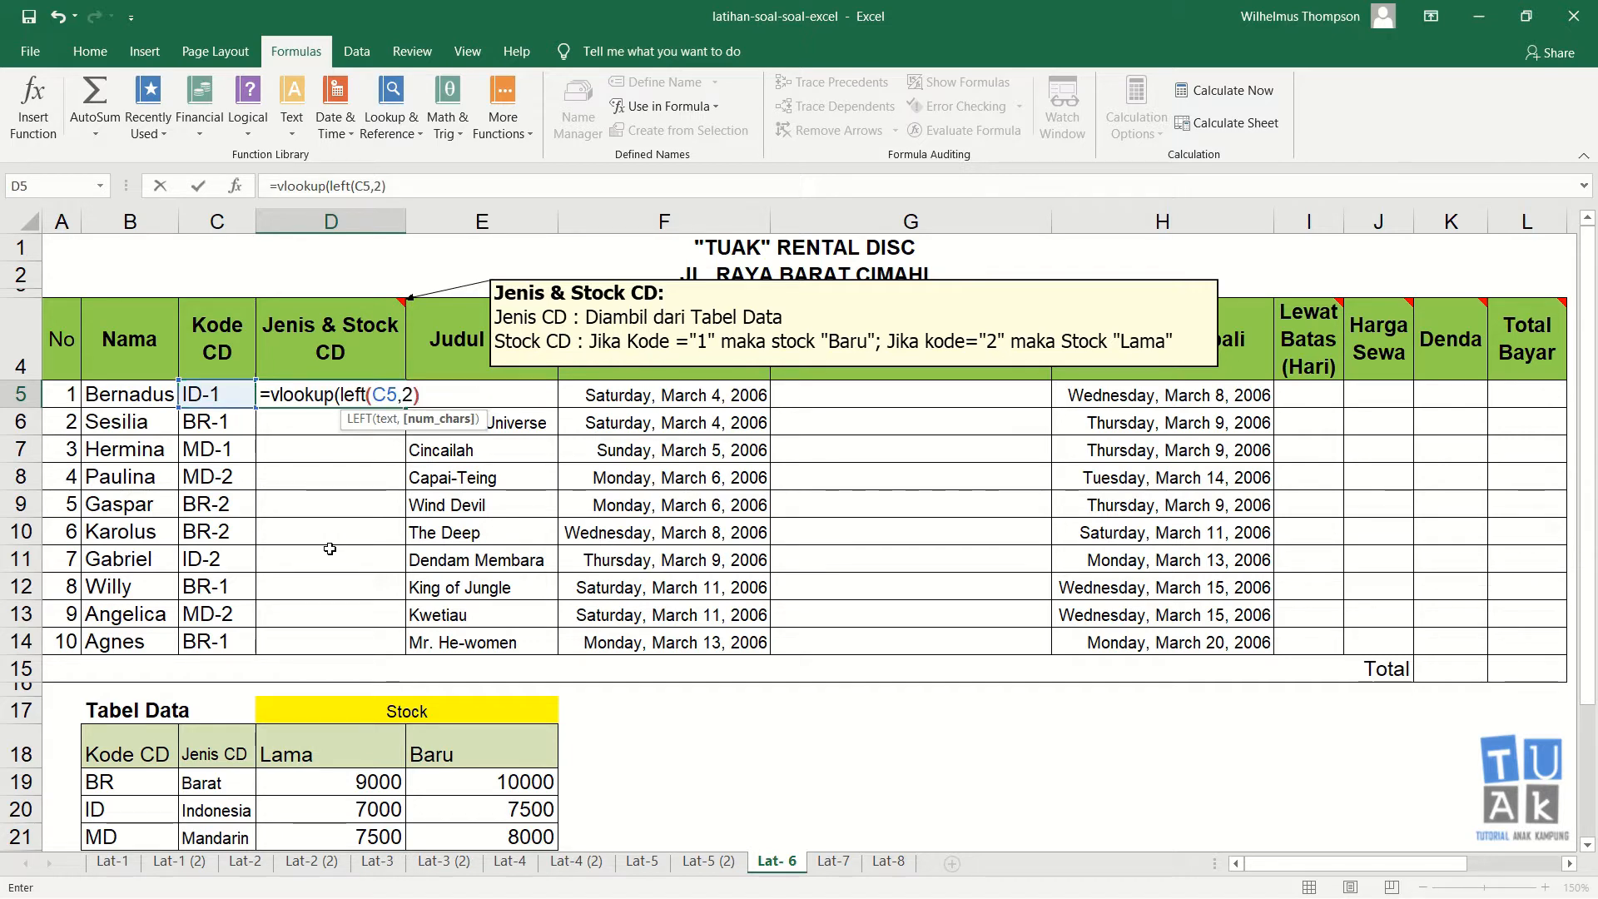
key(Return)
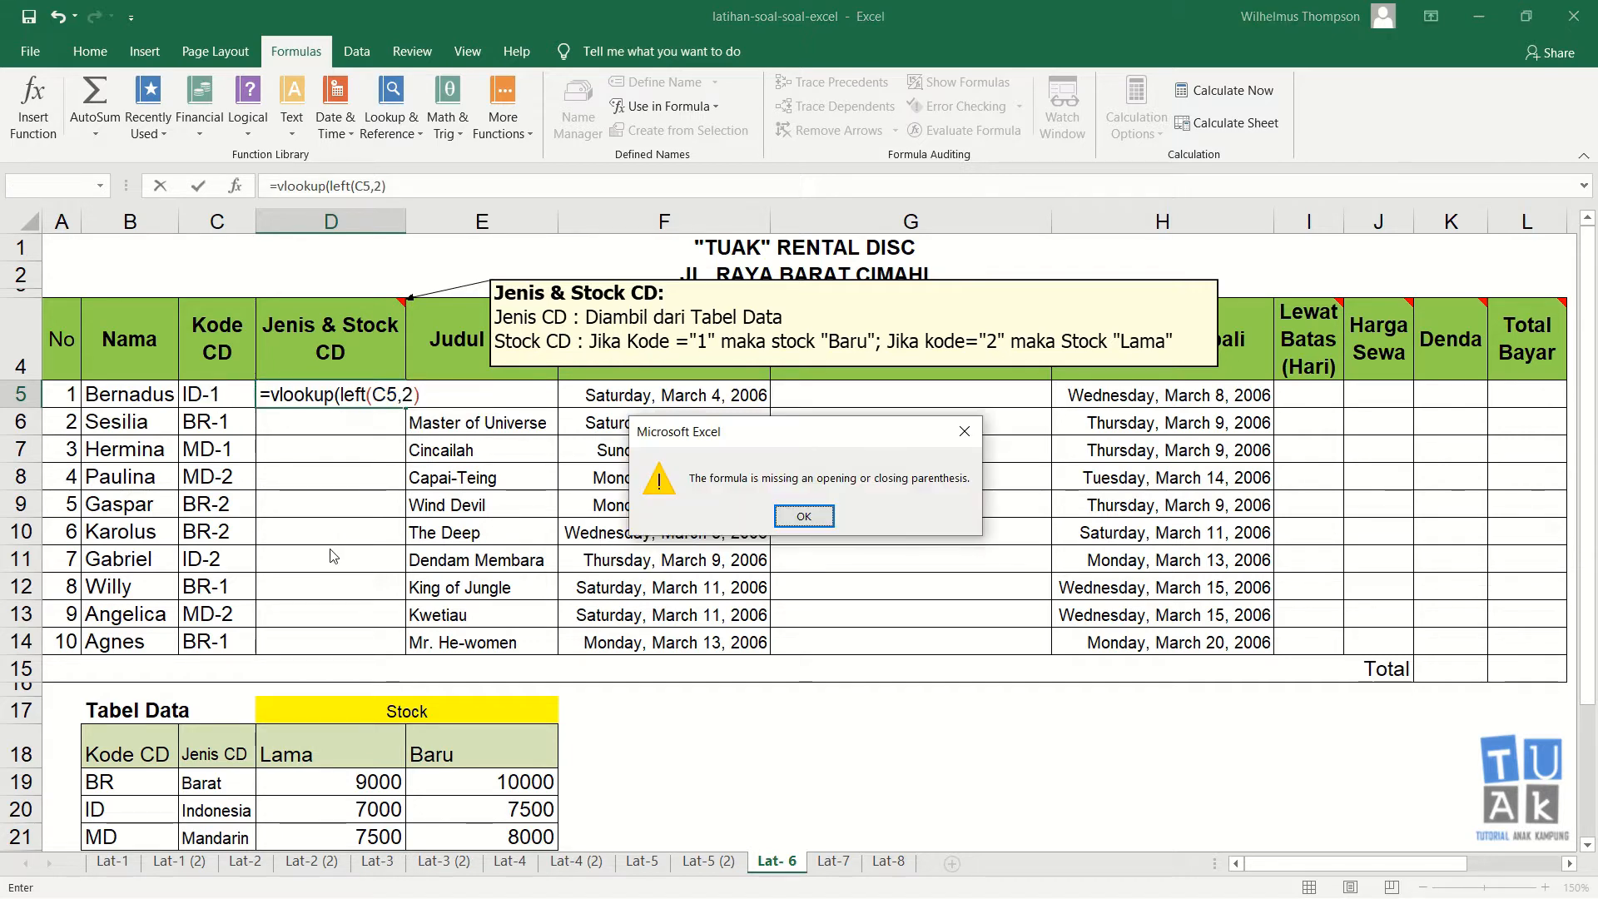
key(Return)
key(Left)
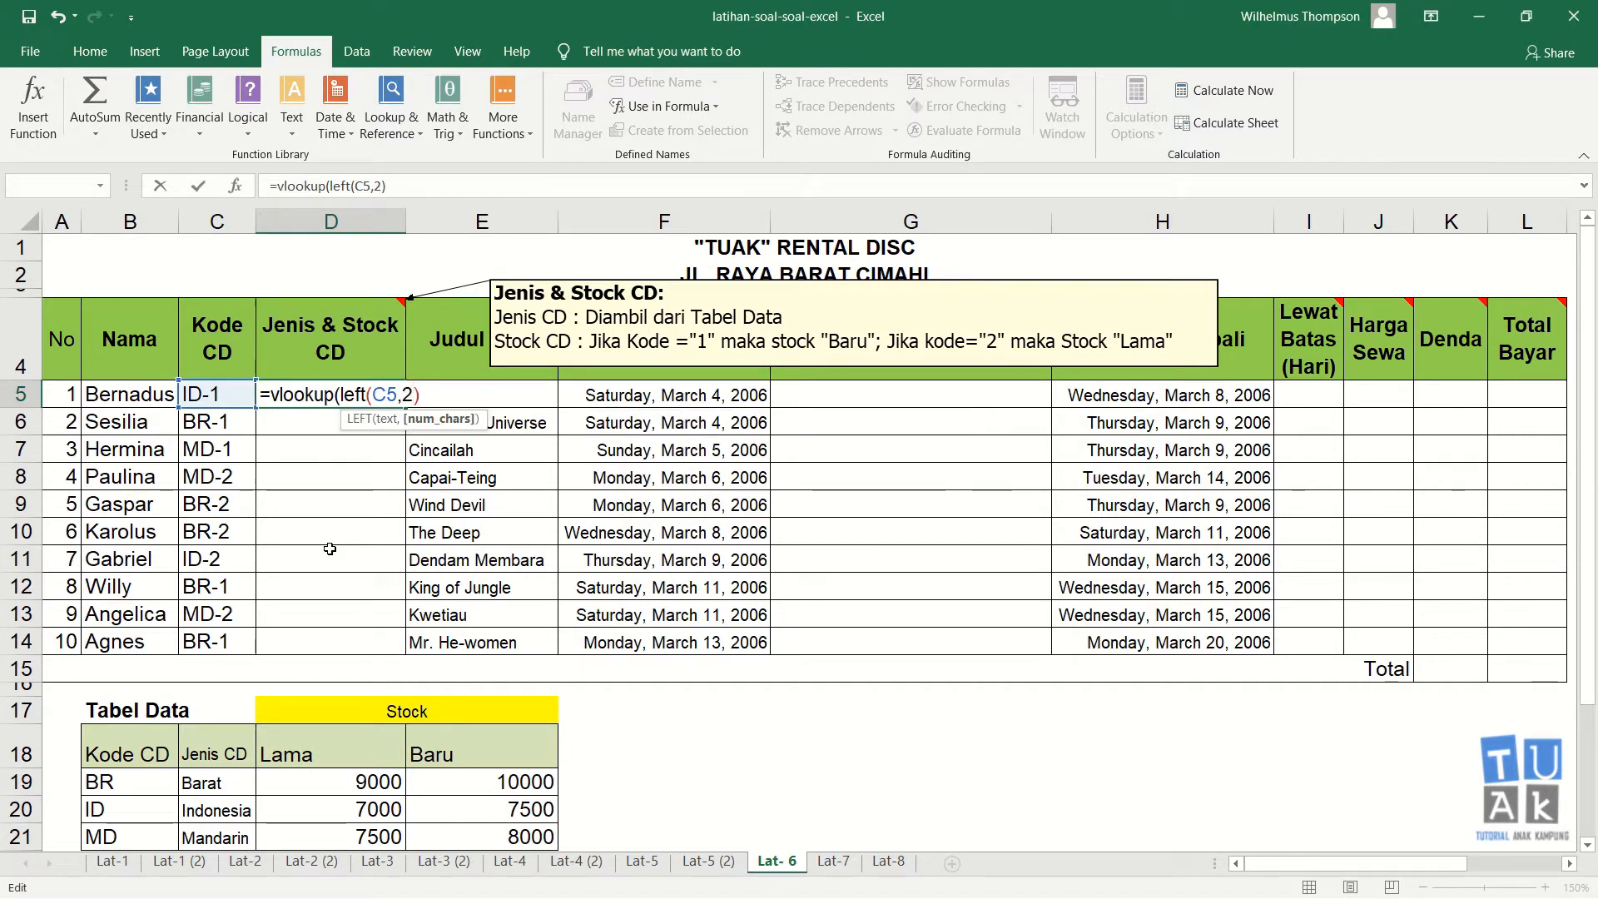
key(Right)
text(,)
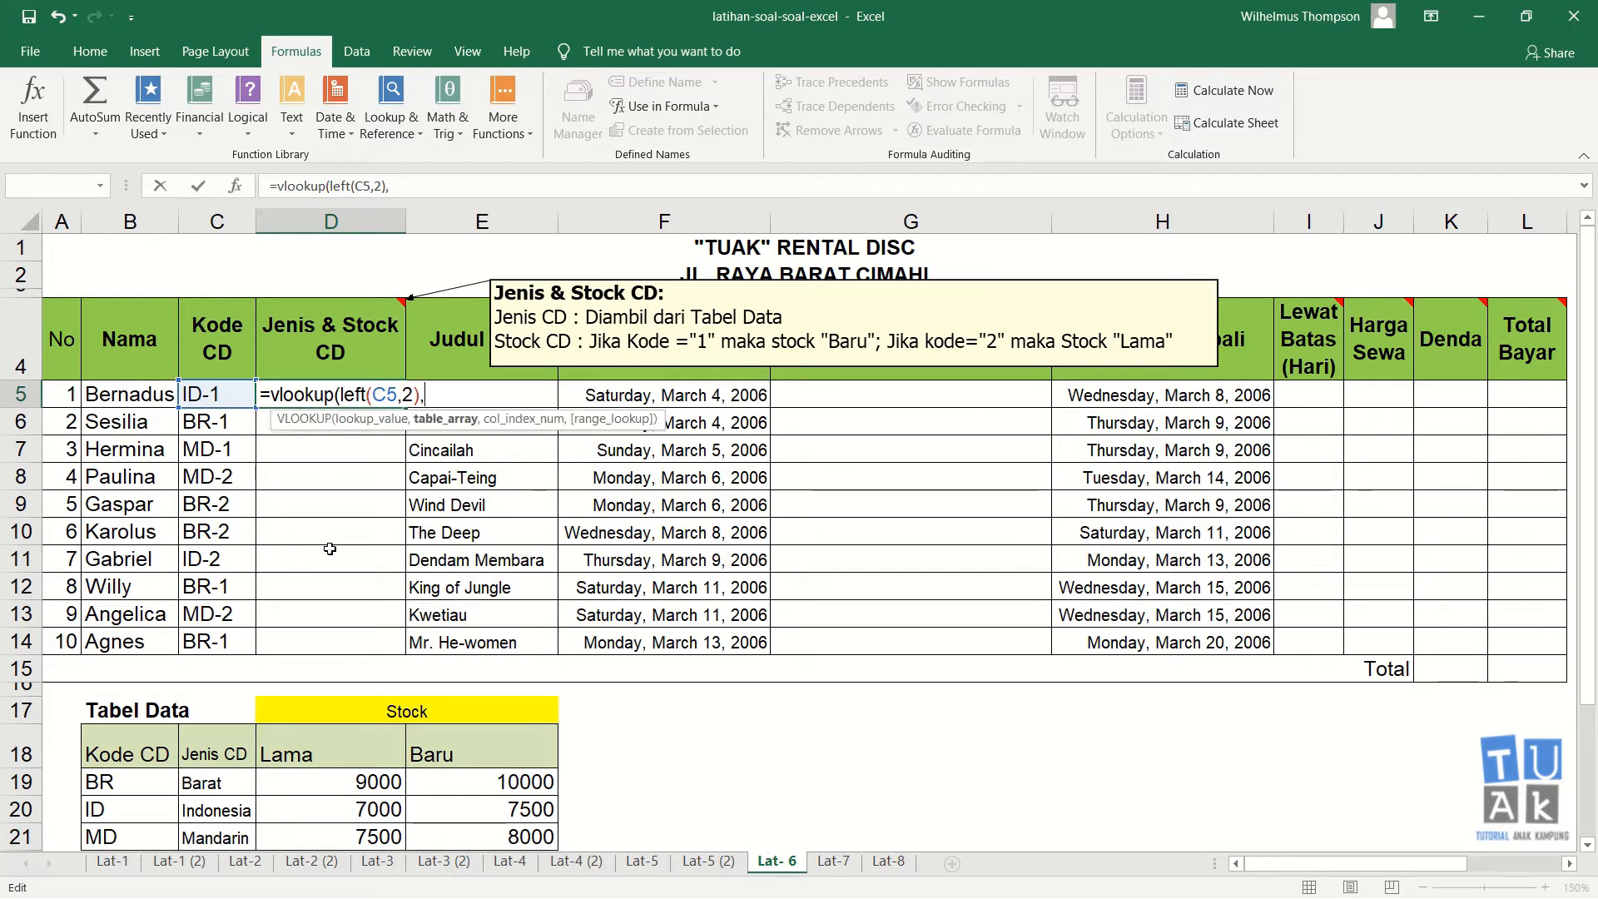
drag(151, 753, 448, 816)
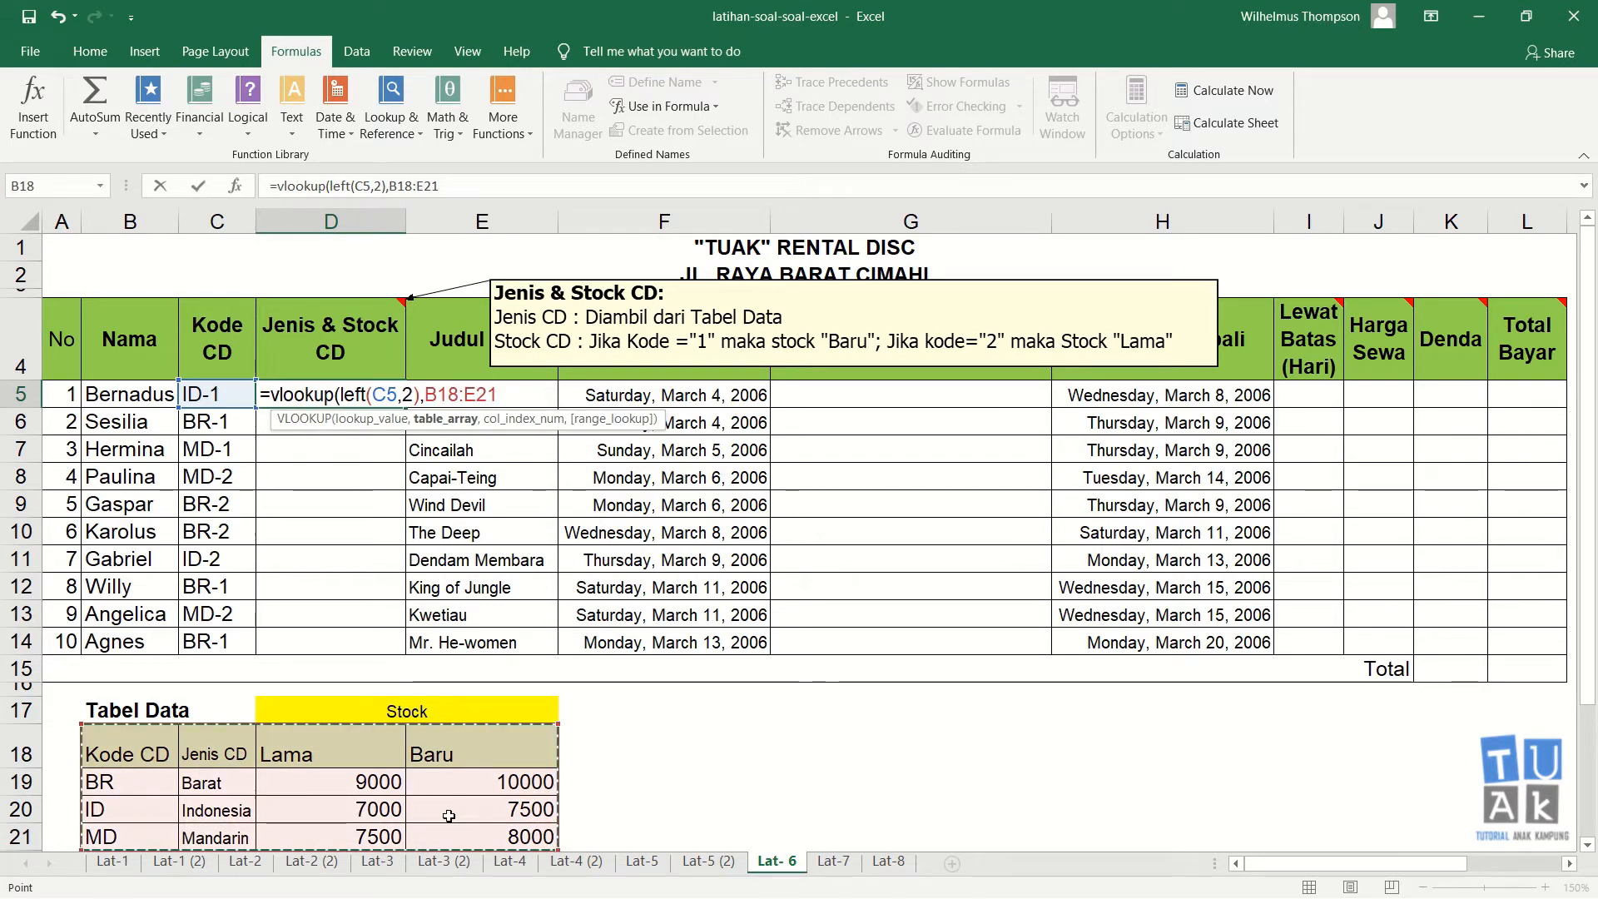
text(,)
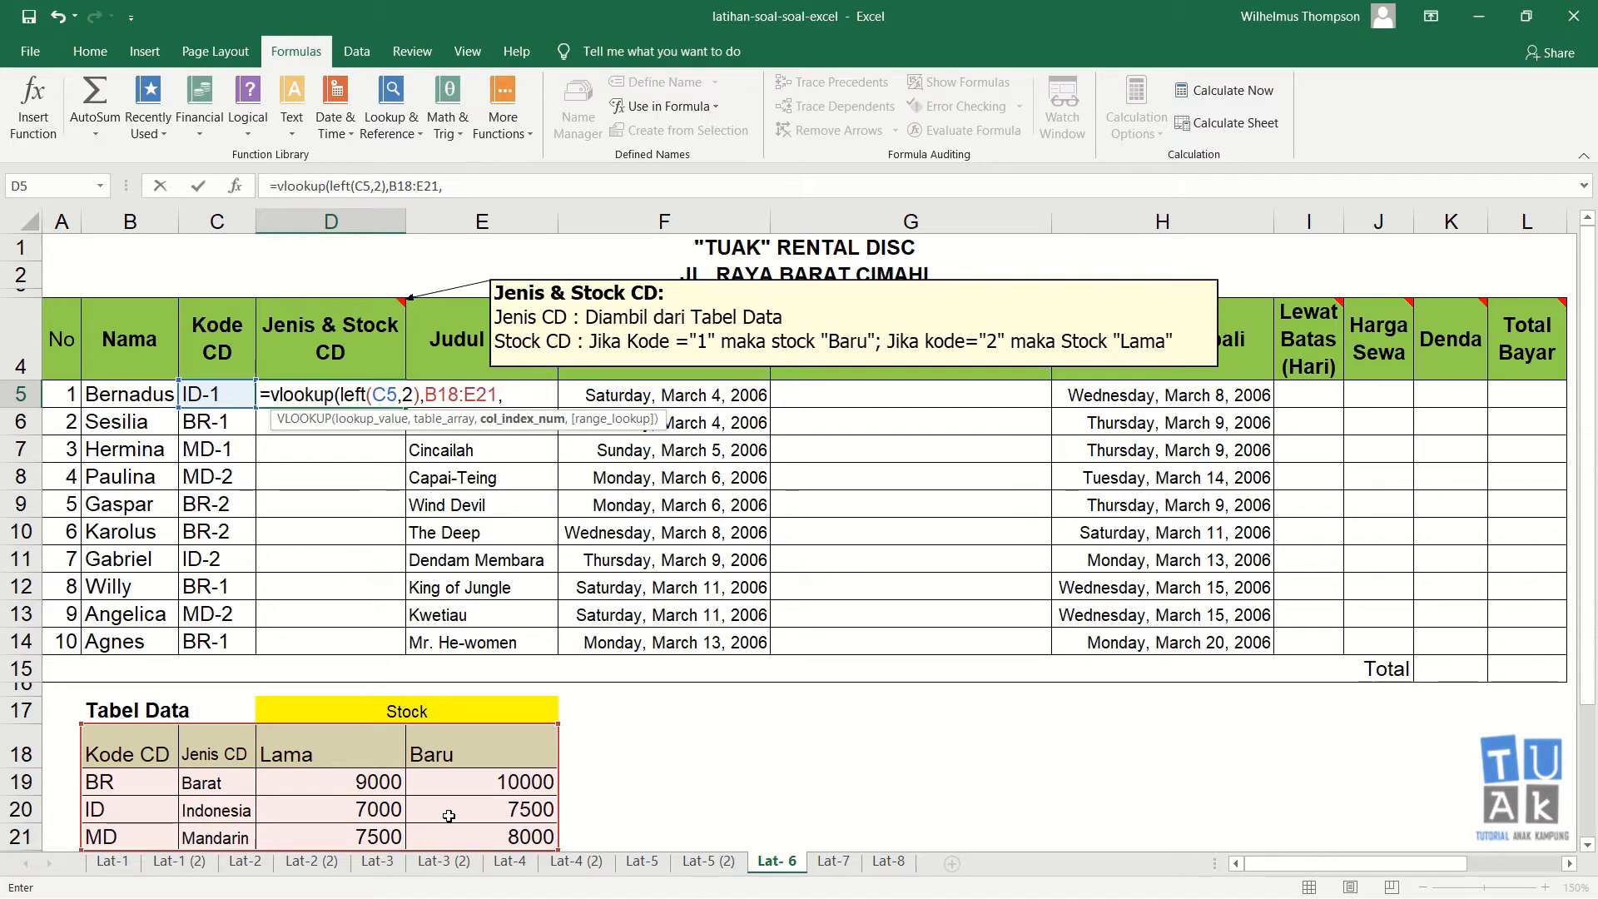
text(2,0)
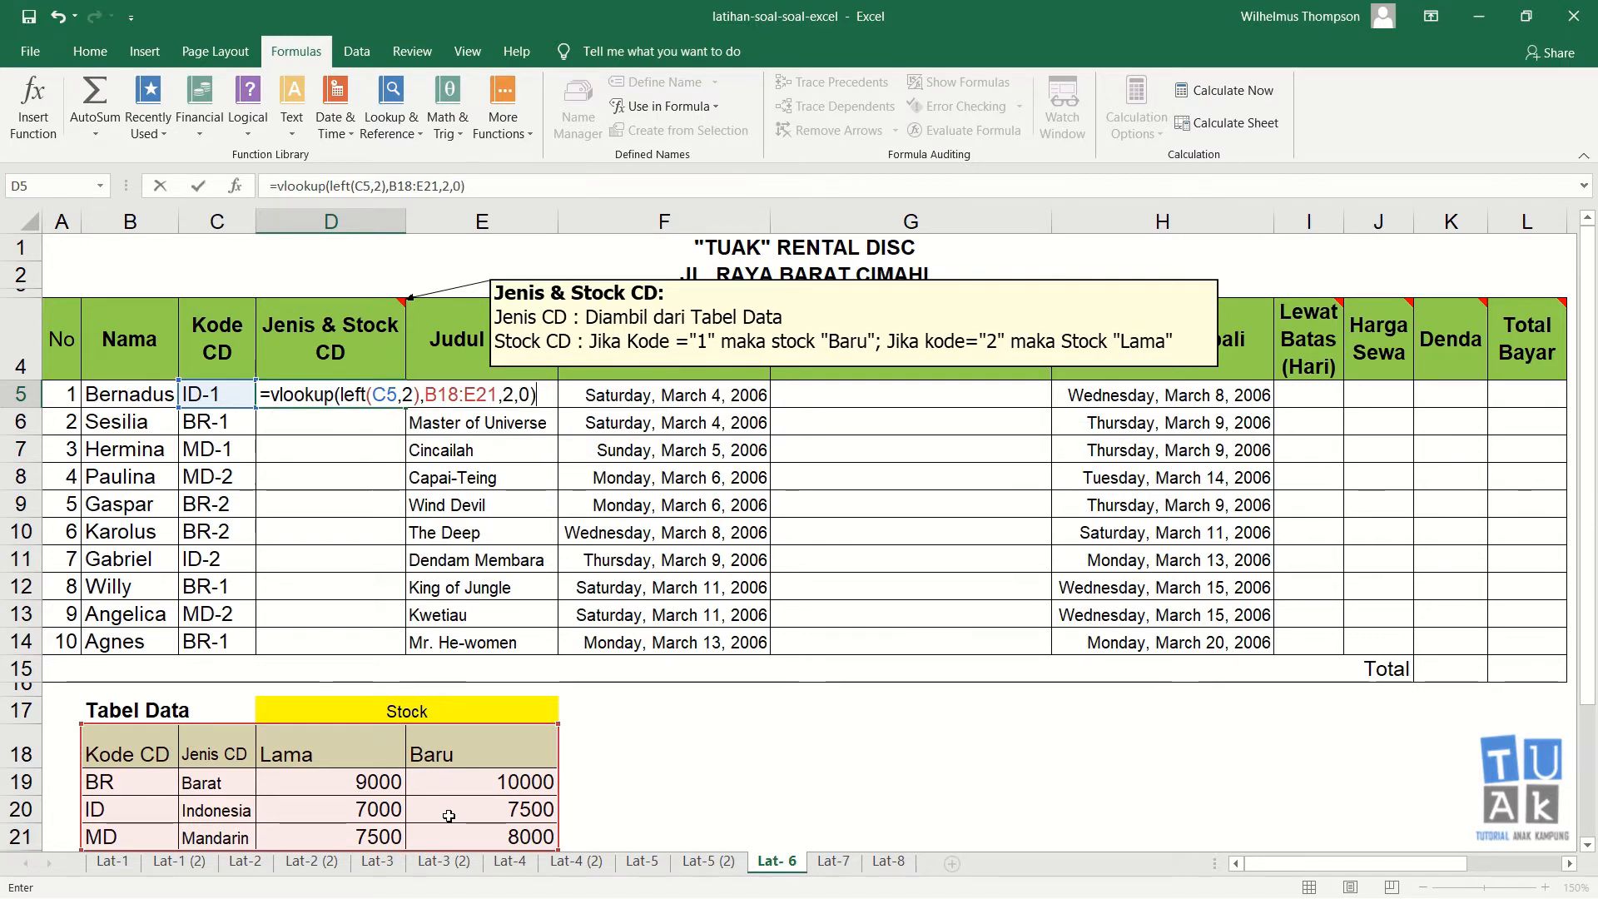
key(Return)
key(Up)
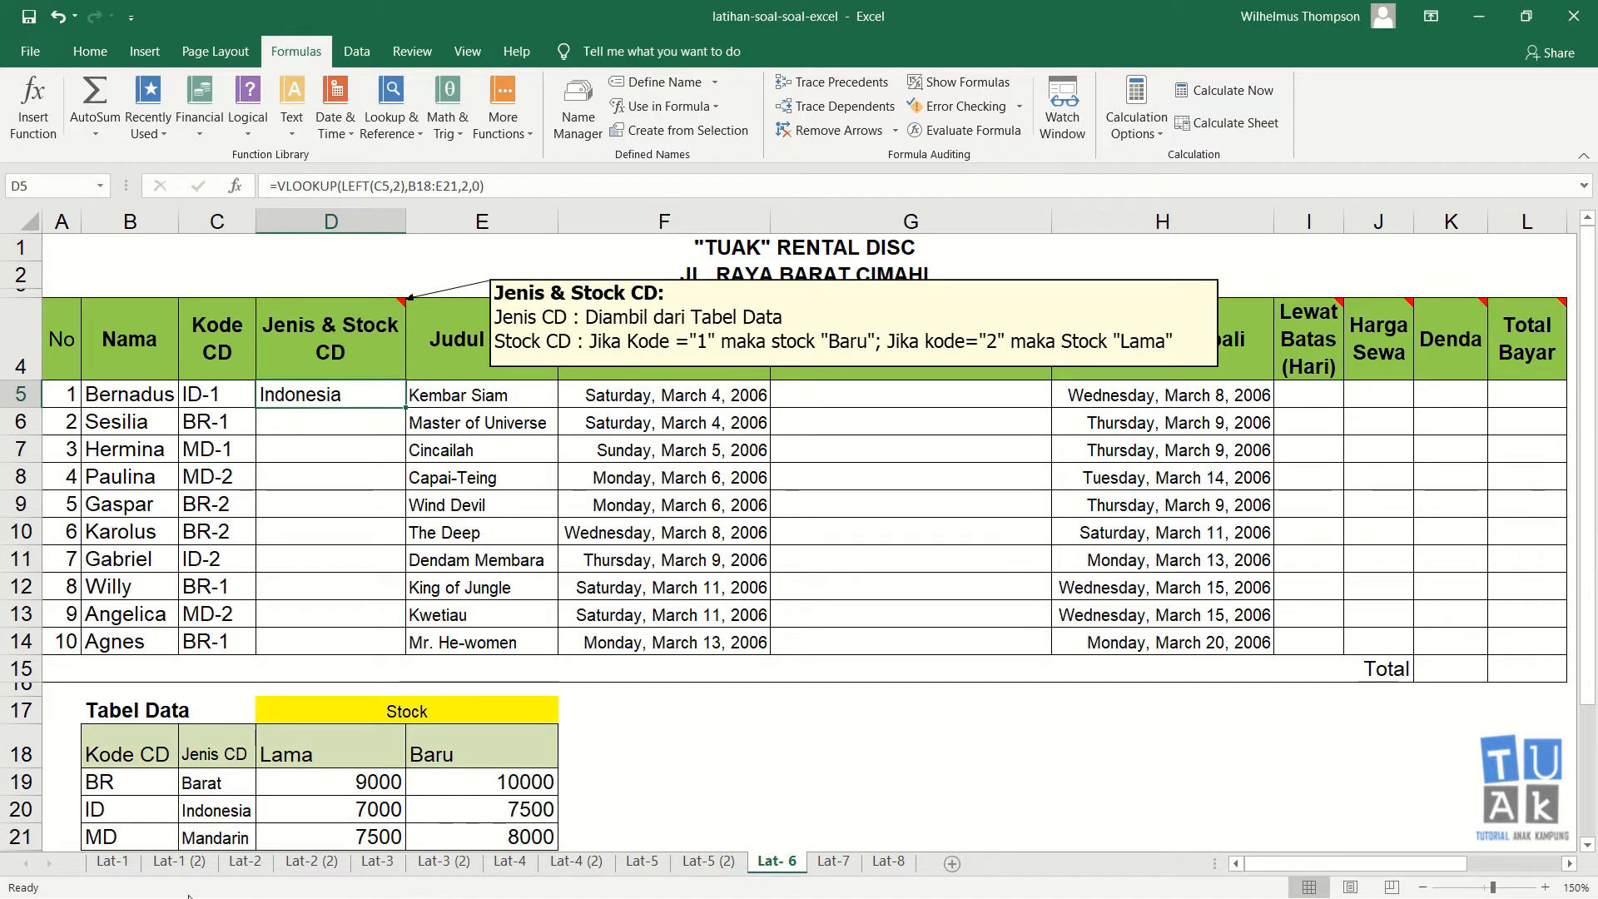
Step: Fill D5's formula down to D14, and lock its table range in D5 as $B$18:$E$21
drag(405, 408, 364, 643)
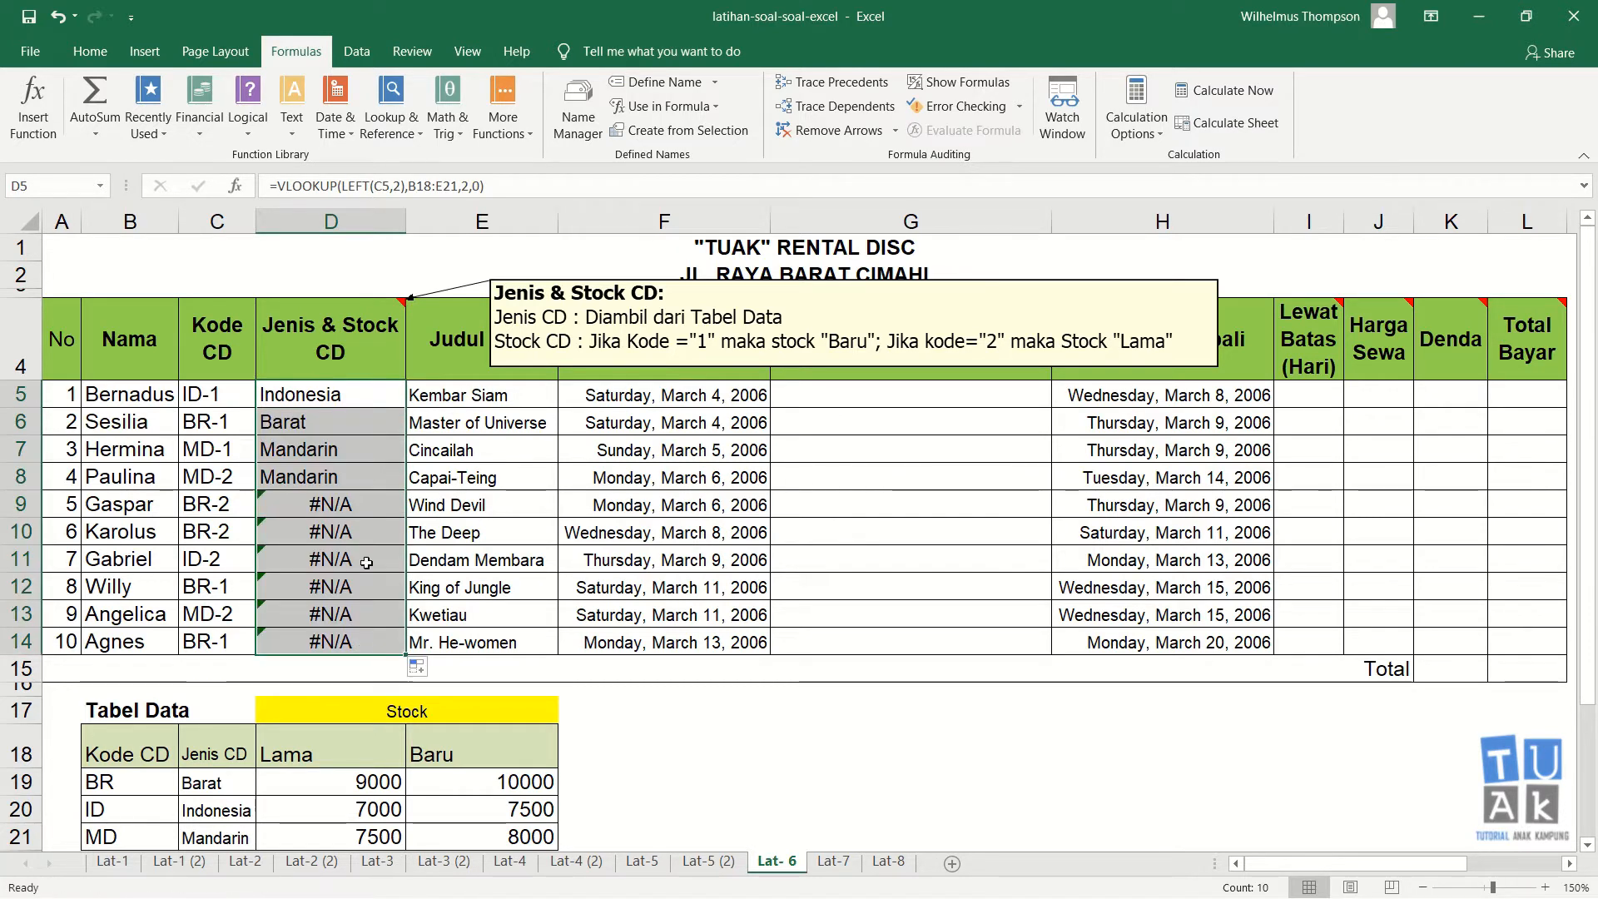
click(362, 393)
click(423, 186)
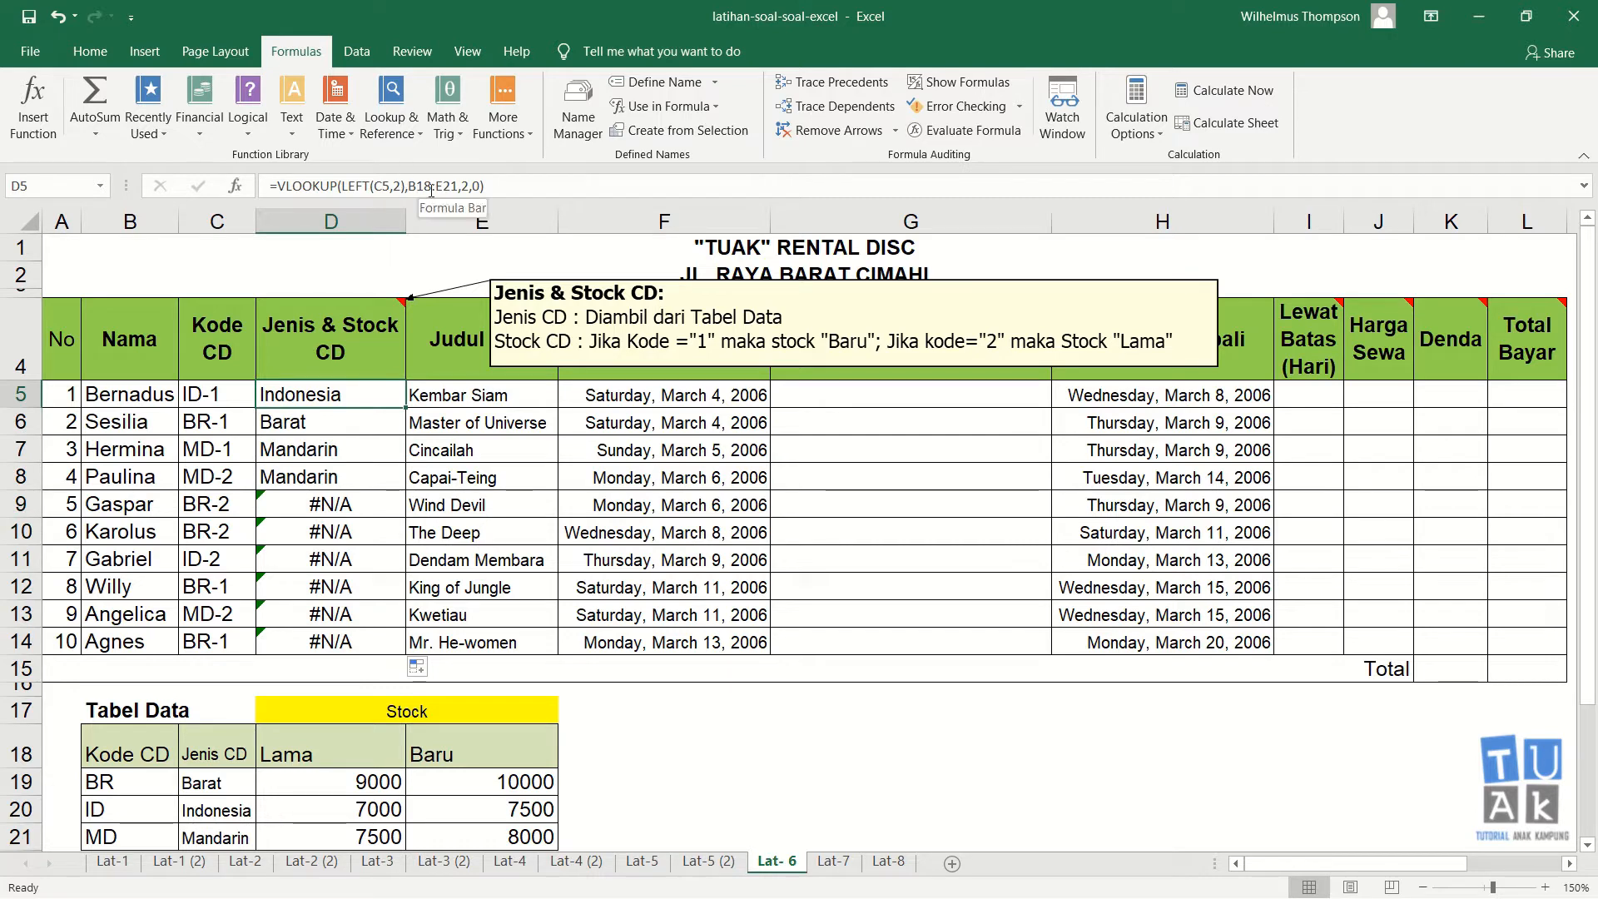
key(F4)
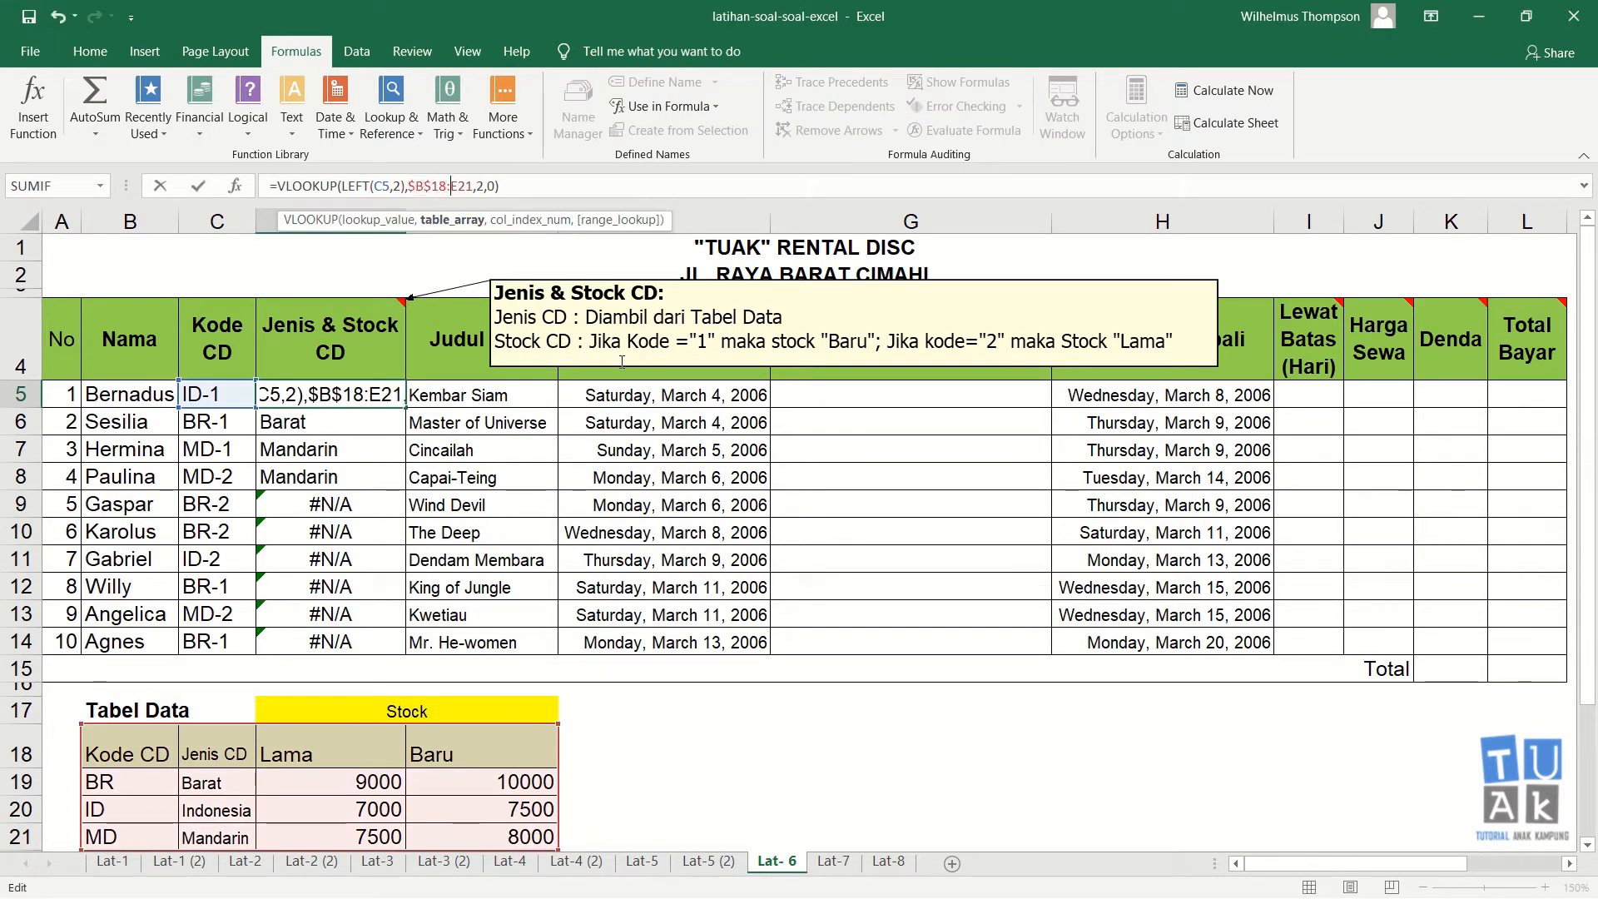
key(F4)
key(Return)
key(Up)
Step: Copy D5's formula into cells D6 through D14
key(ctrl+c)
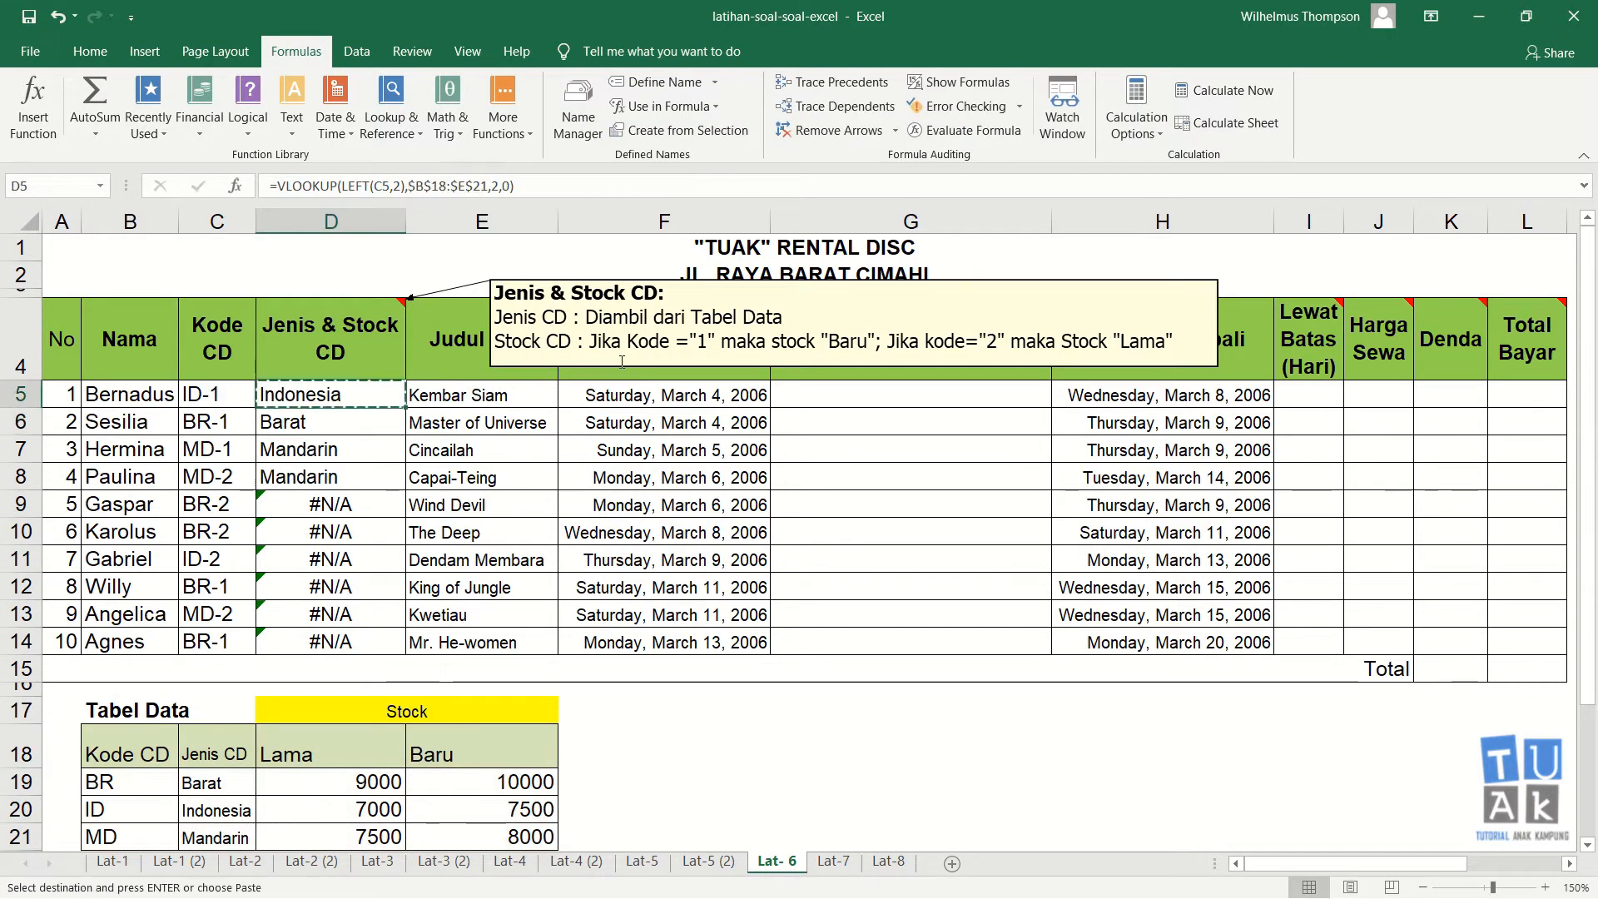
key(Down)
key(shift+Down)
key(shift+Down)
key(shift+Down)
key(shift+Down)
key(shift+Down)
key(shift+Down)
key(shift+Down)
key(shift+Down)
key(shift+Down)
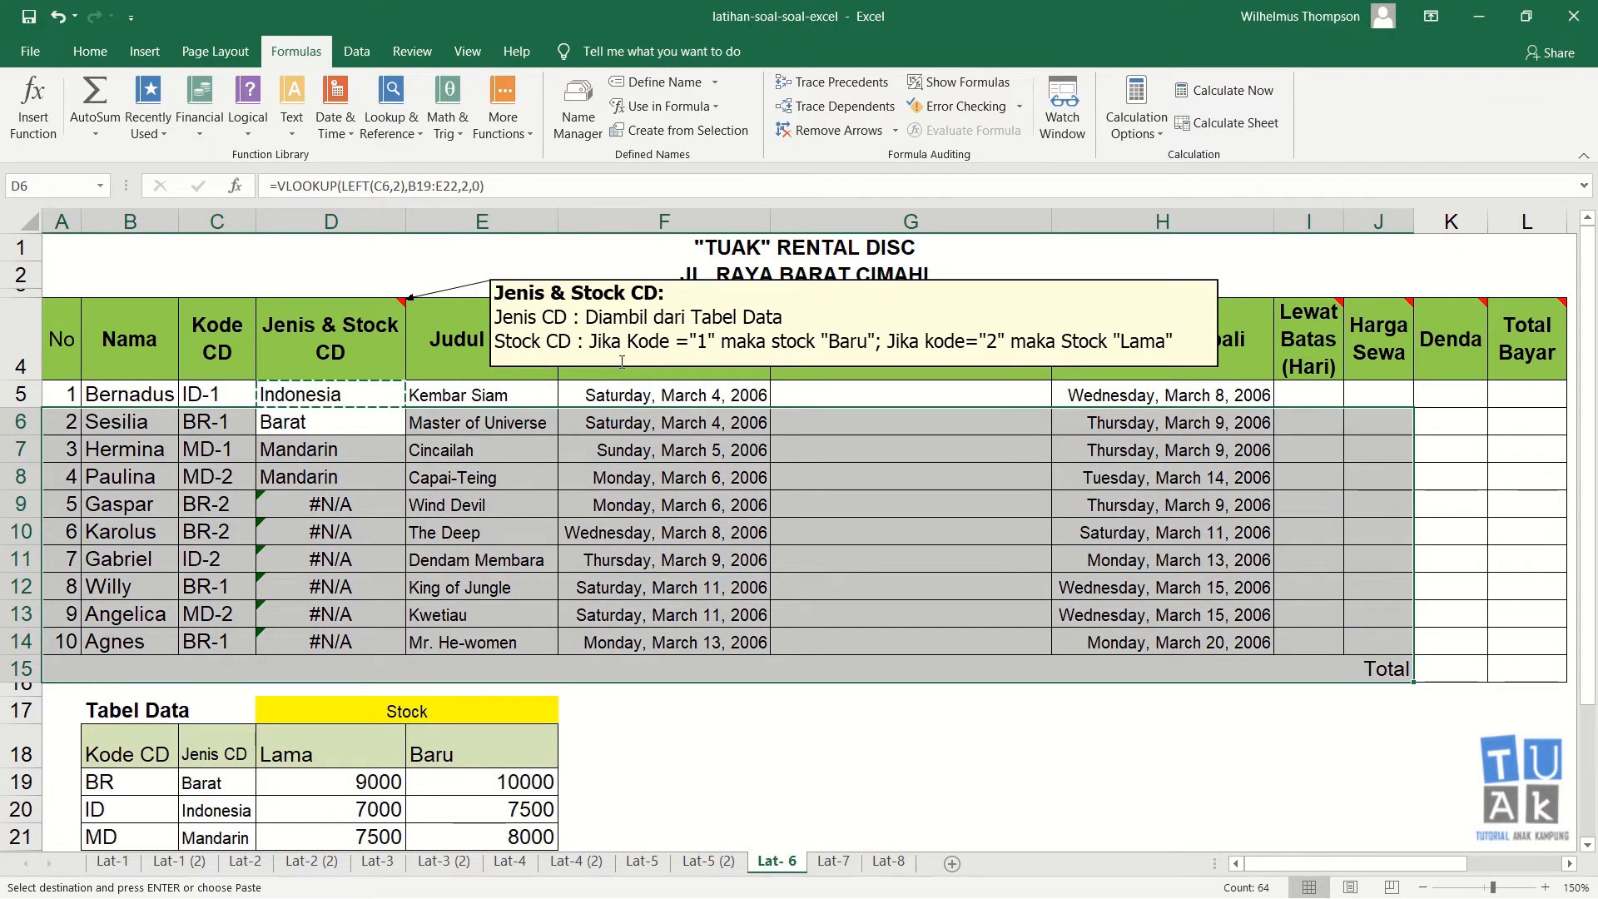
click(353, 423)
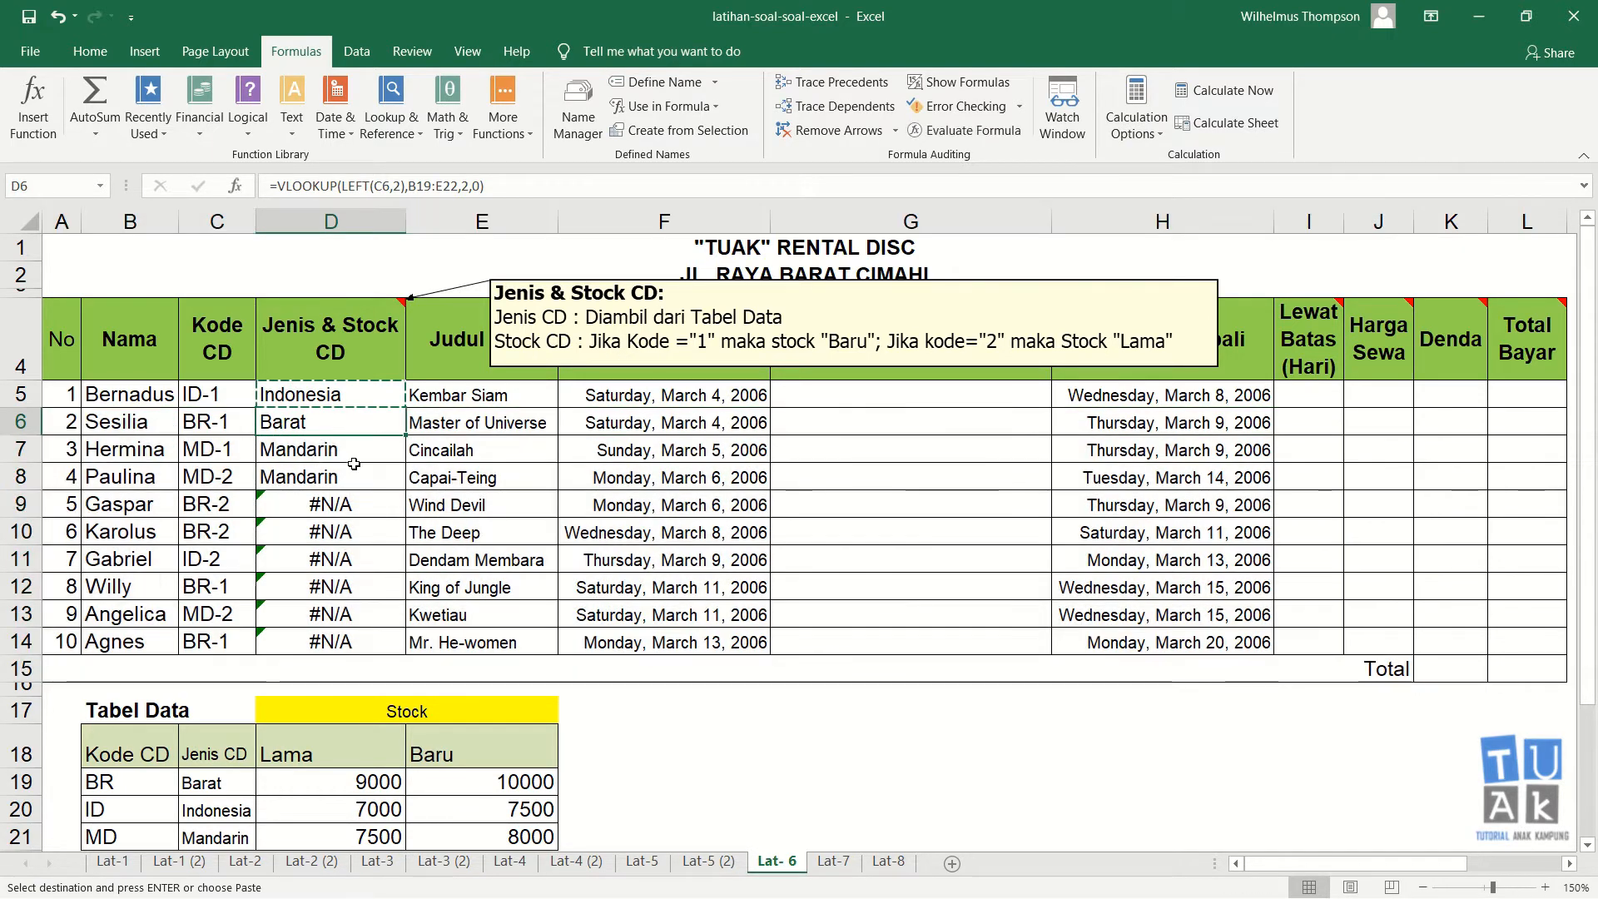
shift+click(353, 641)
key(Return)
Step: Inspect the formulas in the filled Jenis & Stock CD cells
click(420, 559)
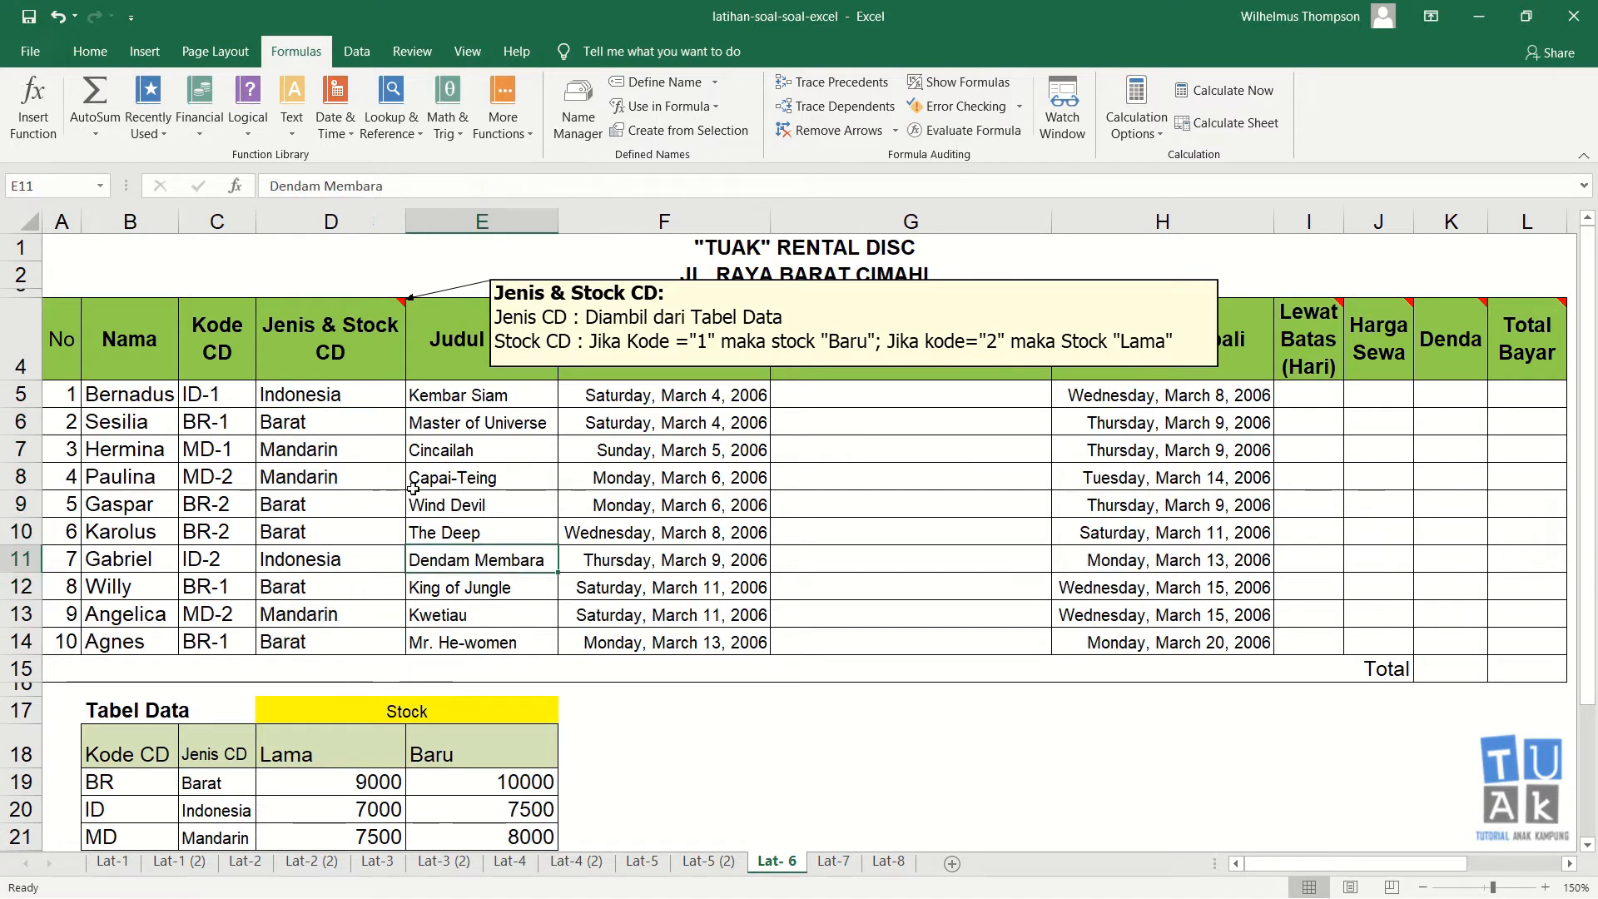
click(327, 395)
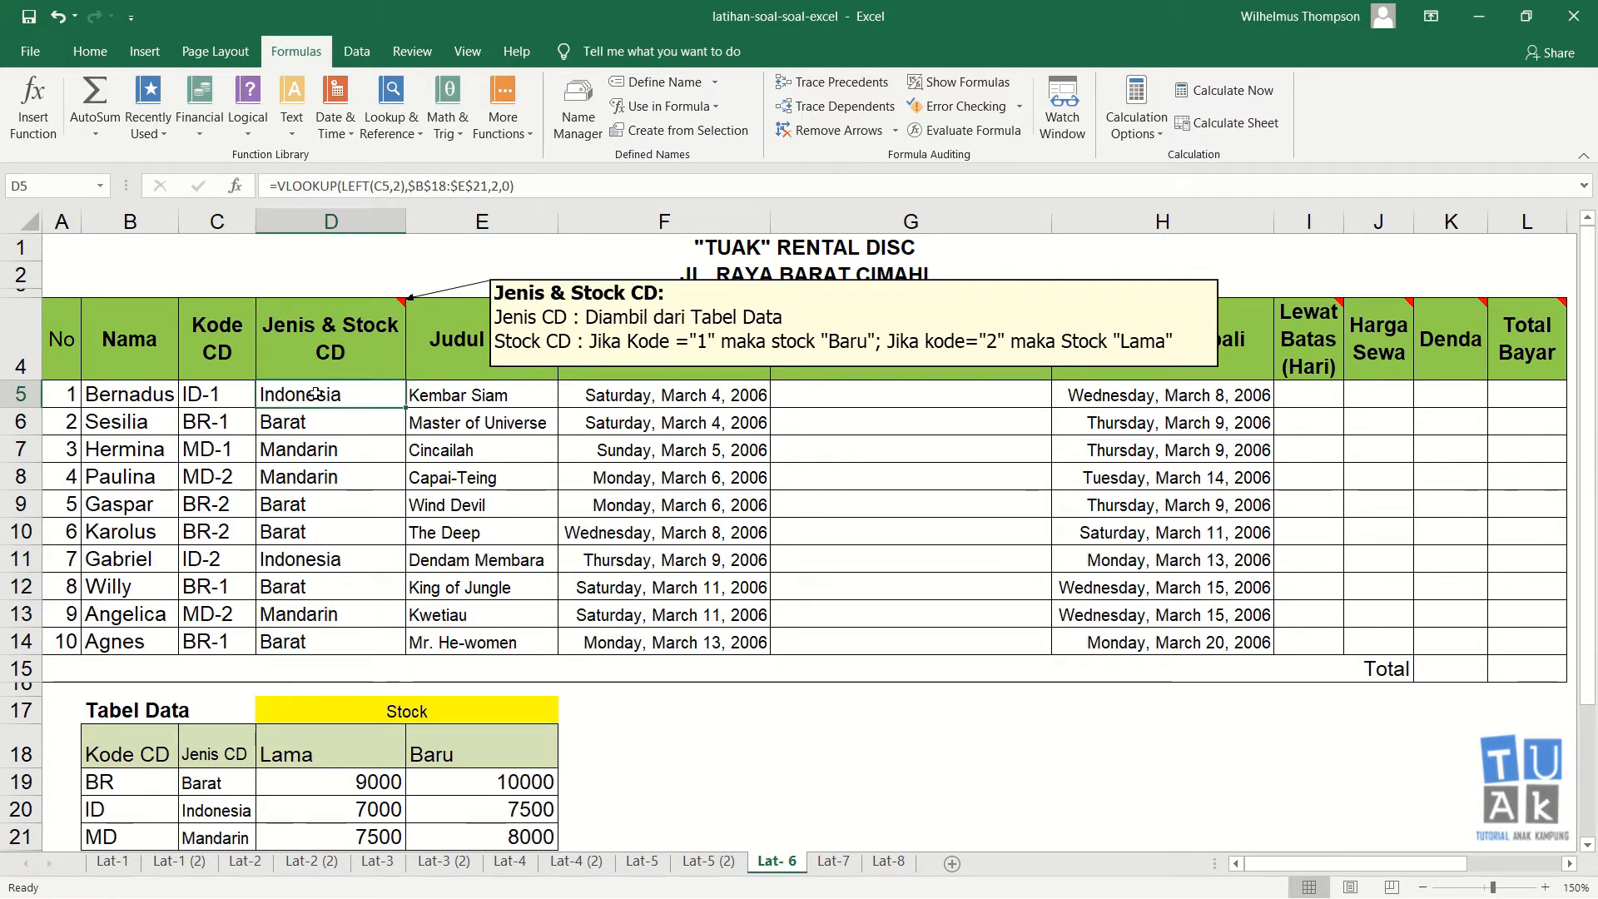
drag(315, 395, 305, 624)
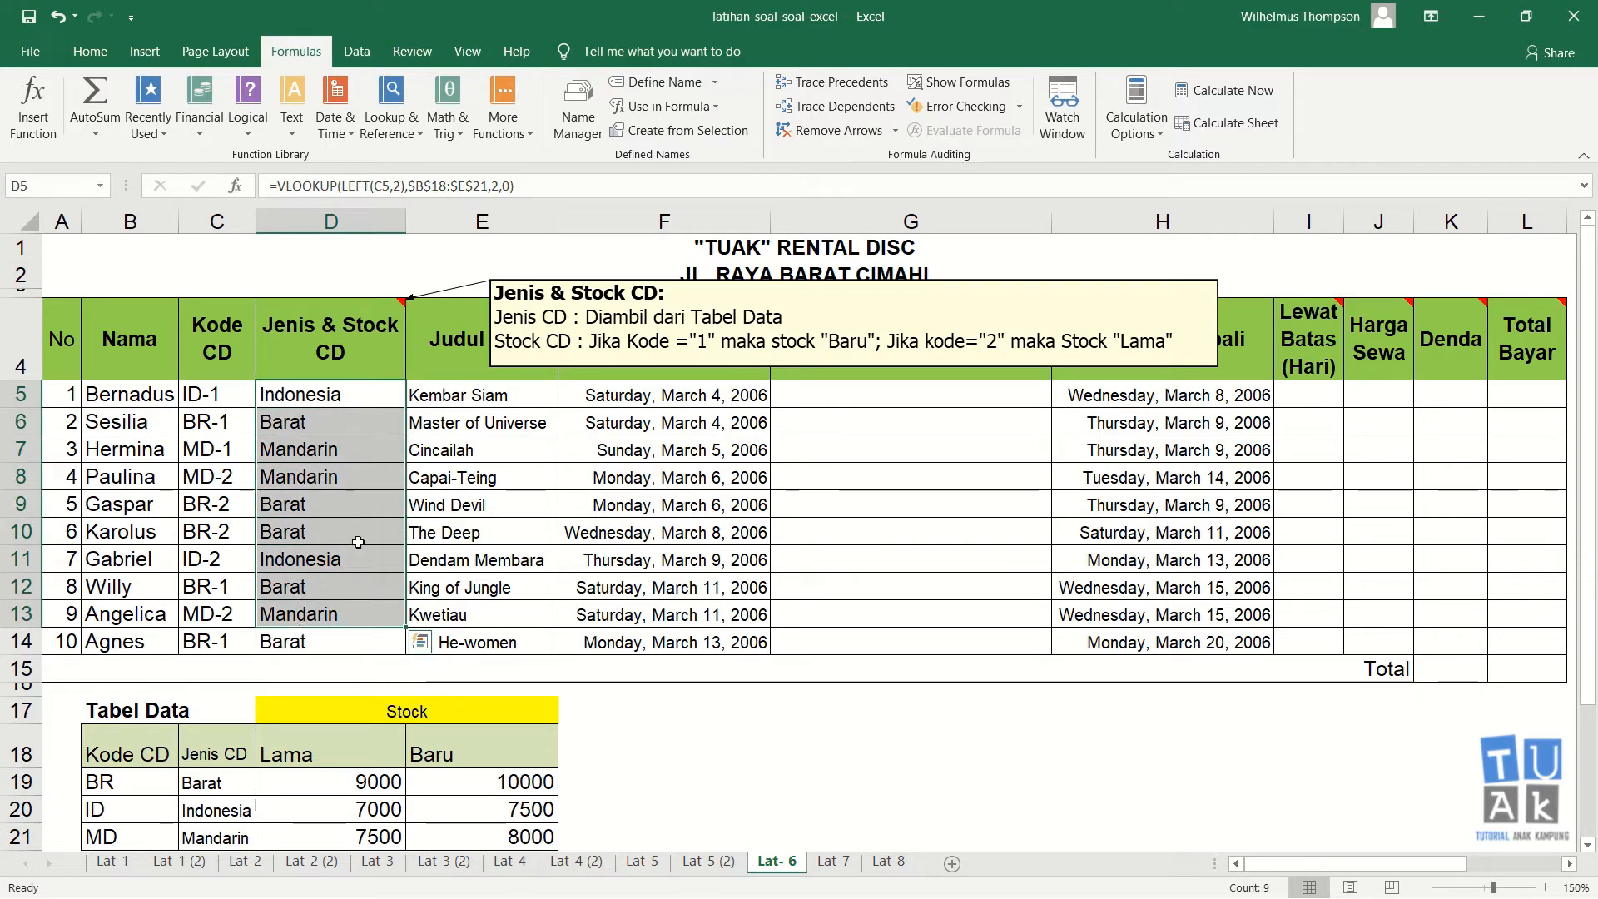
click(367, 396)
click(362, 442)
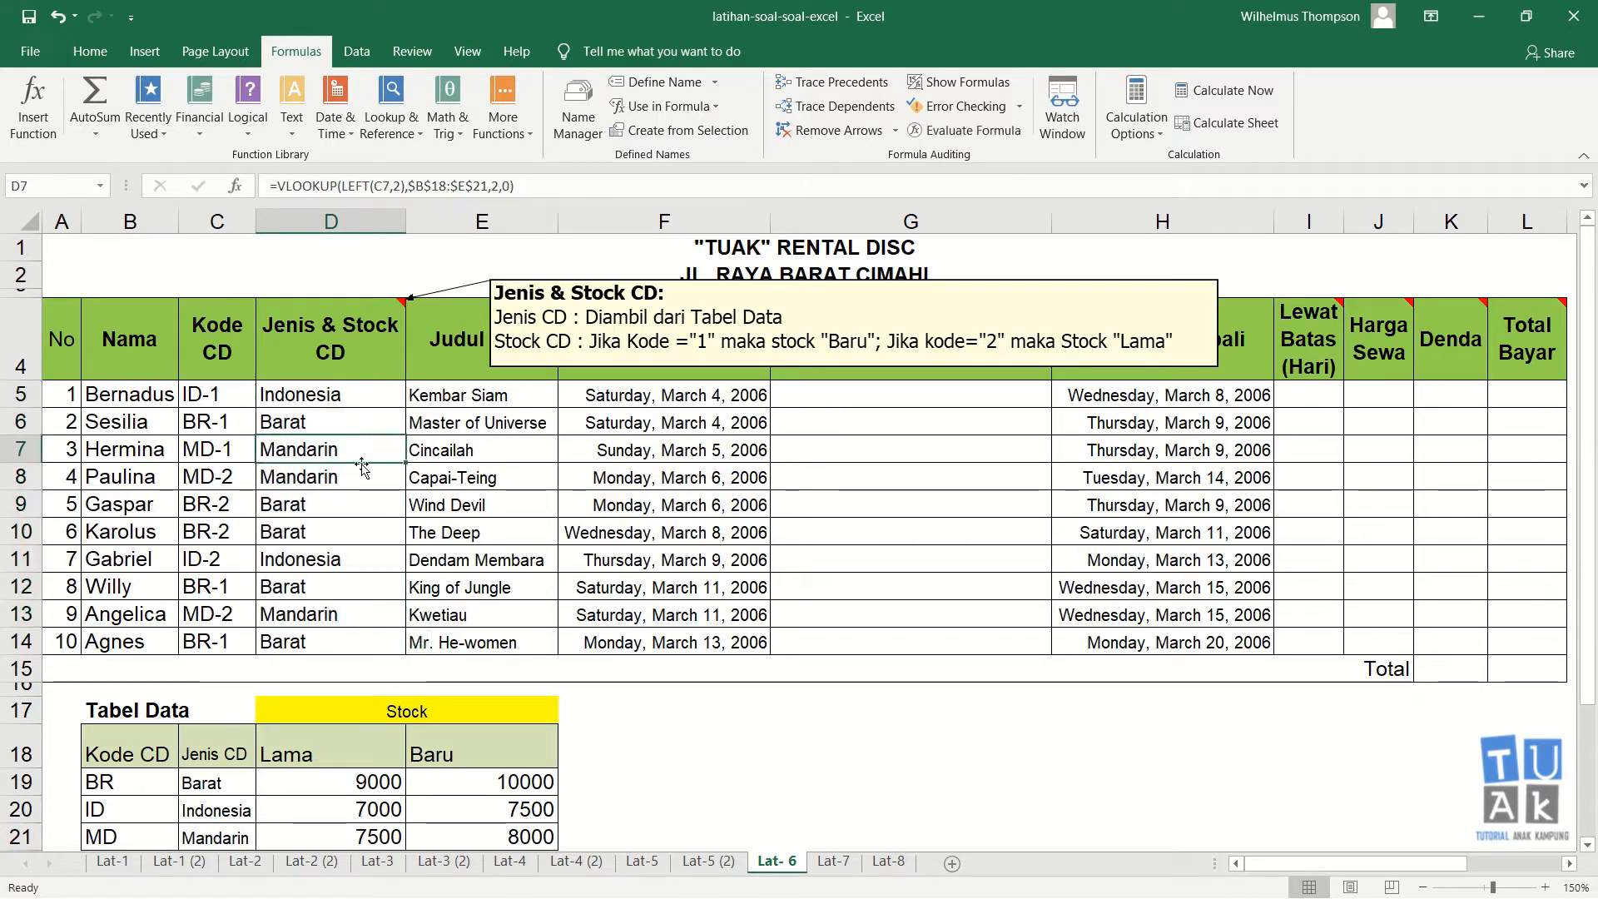
click(365, 426)
click(367, 399)
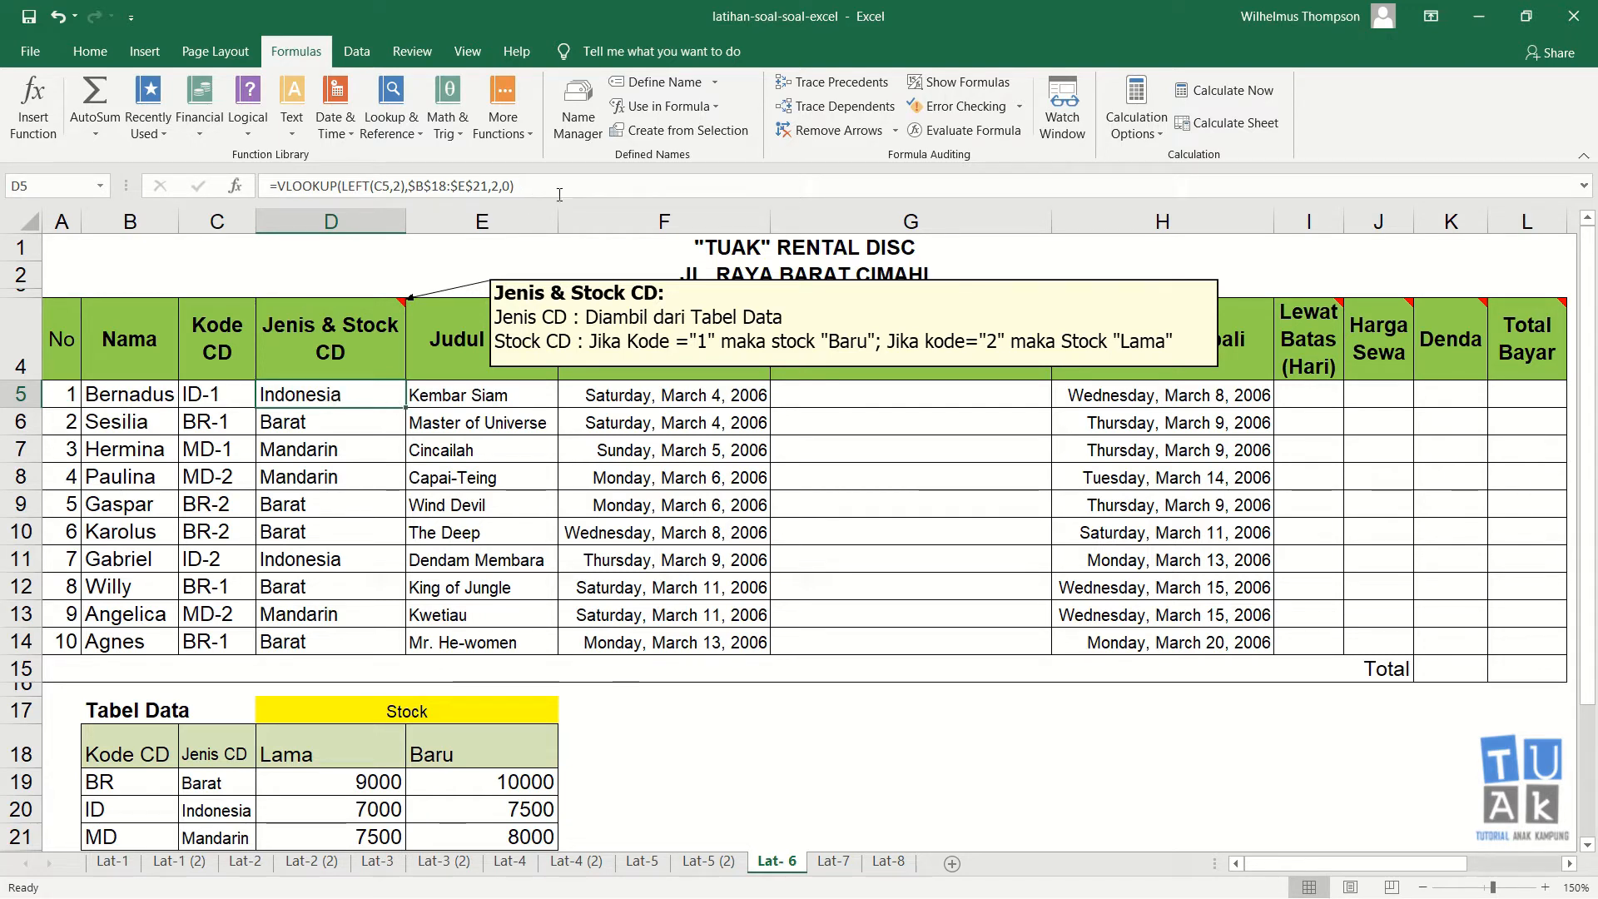
Step: Copy the full text of D5's formula from the formula bar
drag(559, 194, 254, 188)
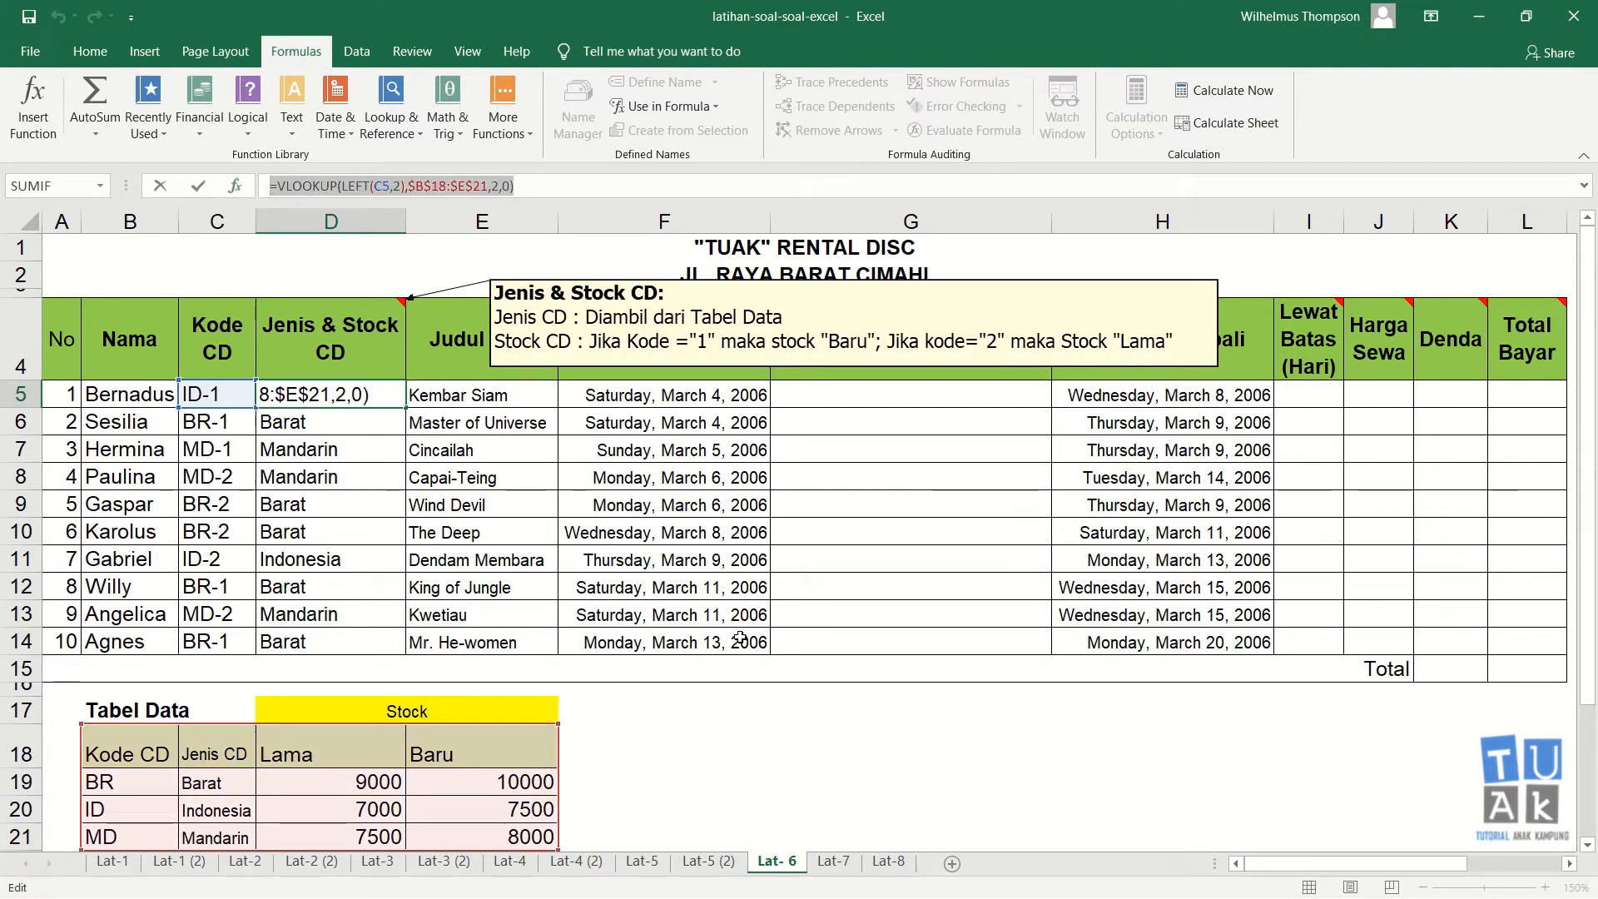
text(=)
click(754, 741)
key(Escape)
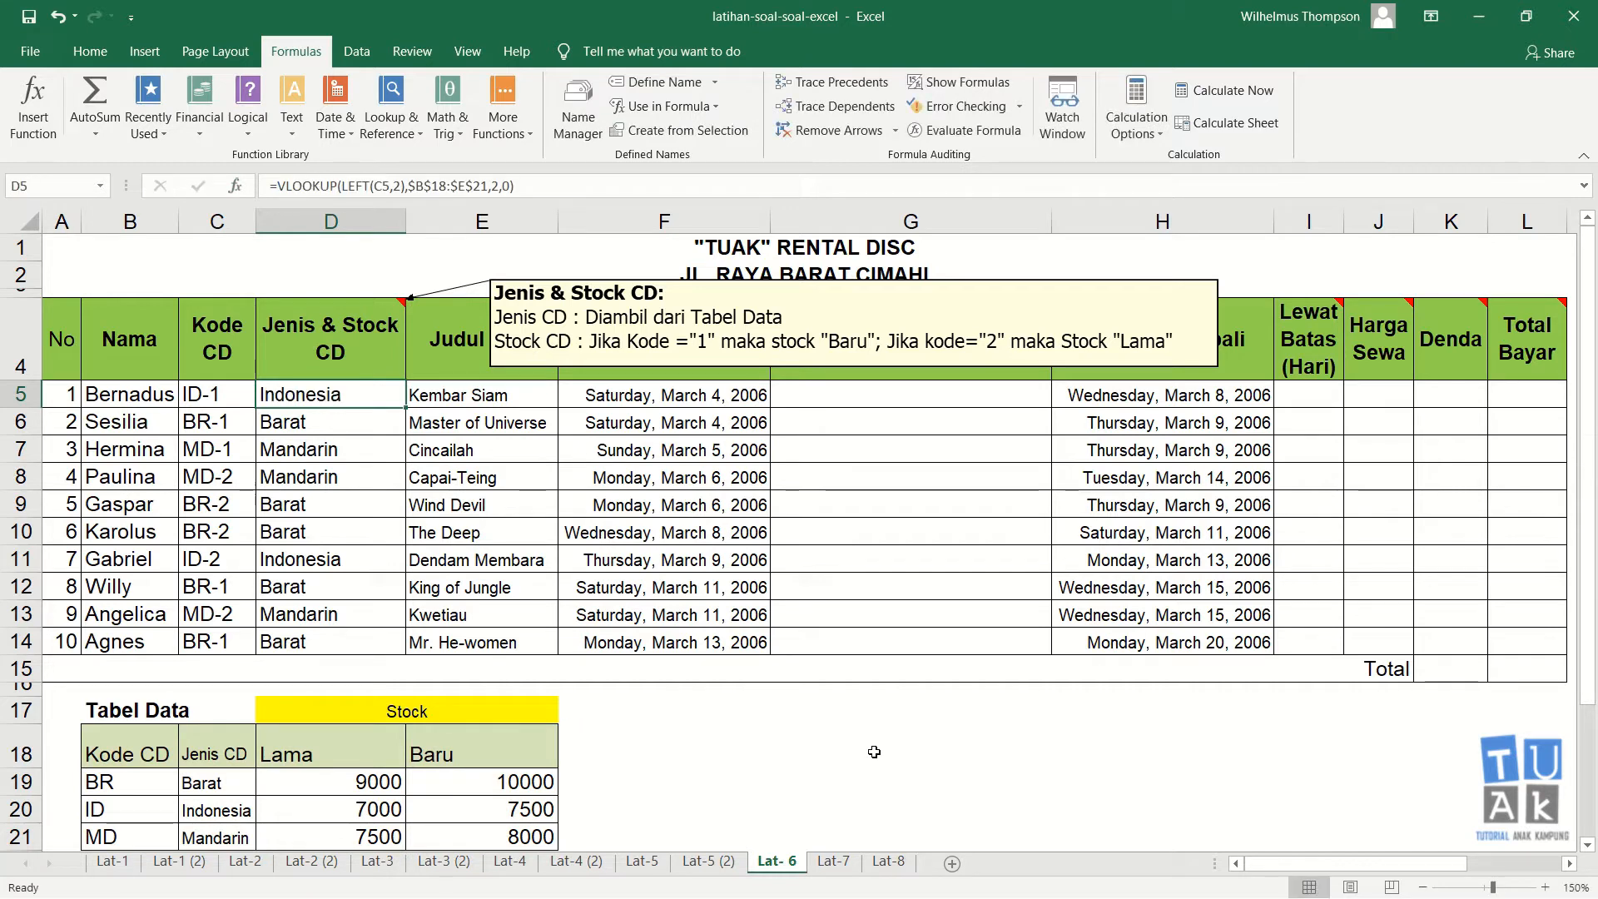
Step: Paste the formula into G18 as text by prefixing it with an apostrophe
click(764, 736)
click(821, 750)
double_click(821, 750)
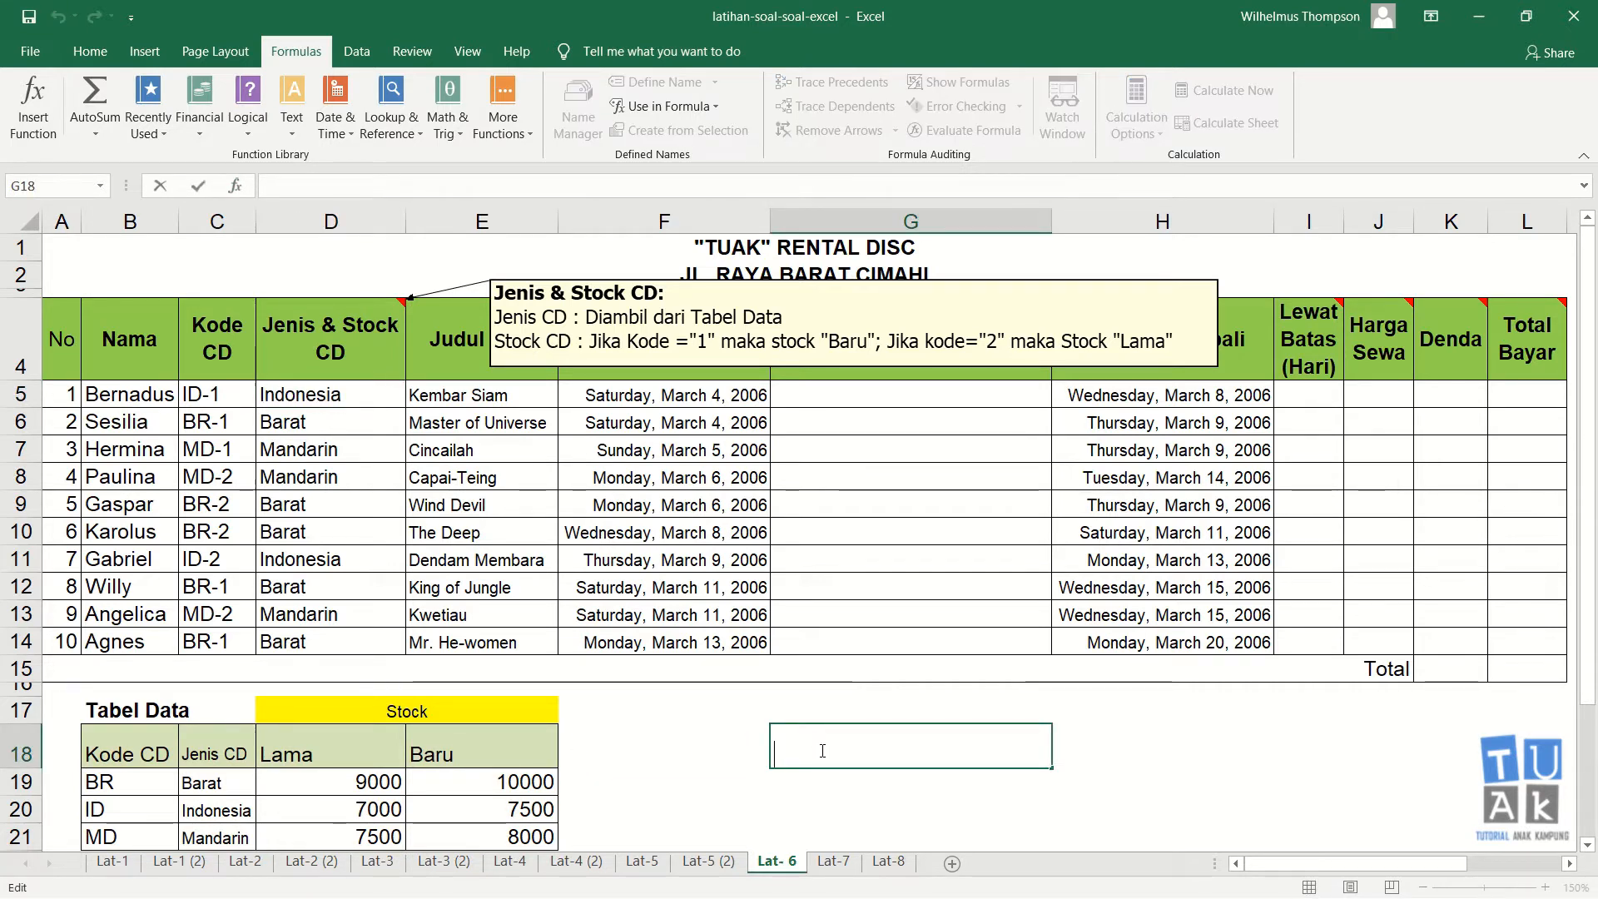
key(ctrl+v)
key(Left)
key(Left)
key(Left)
key(Left)
key(Left)
key(Left)
key(Left)
key(Left)
key(Left)
key(Left)
key(Left)
key(Left)
key(Left)
key(Left)
key(Left)
key(Left)
key(Left)
key(Left)
key(Left)
key(Left)
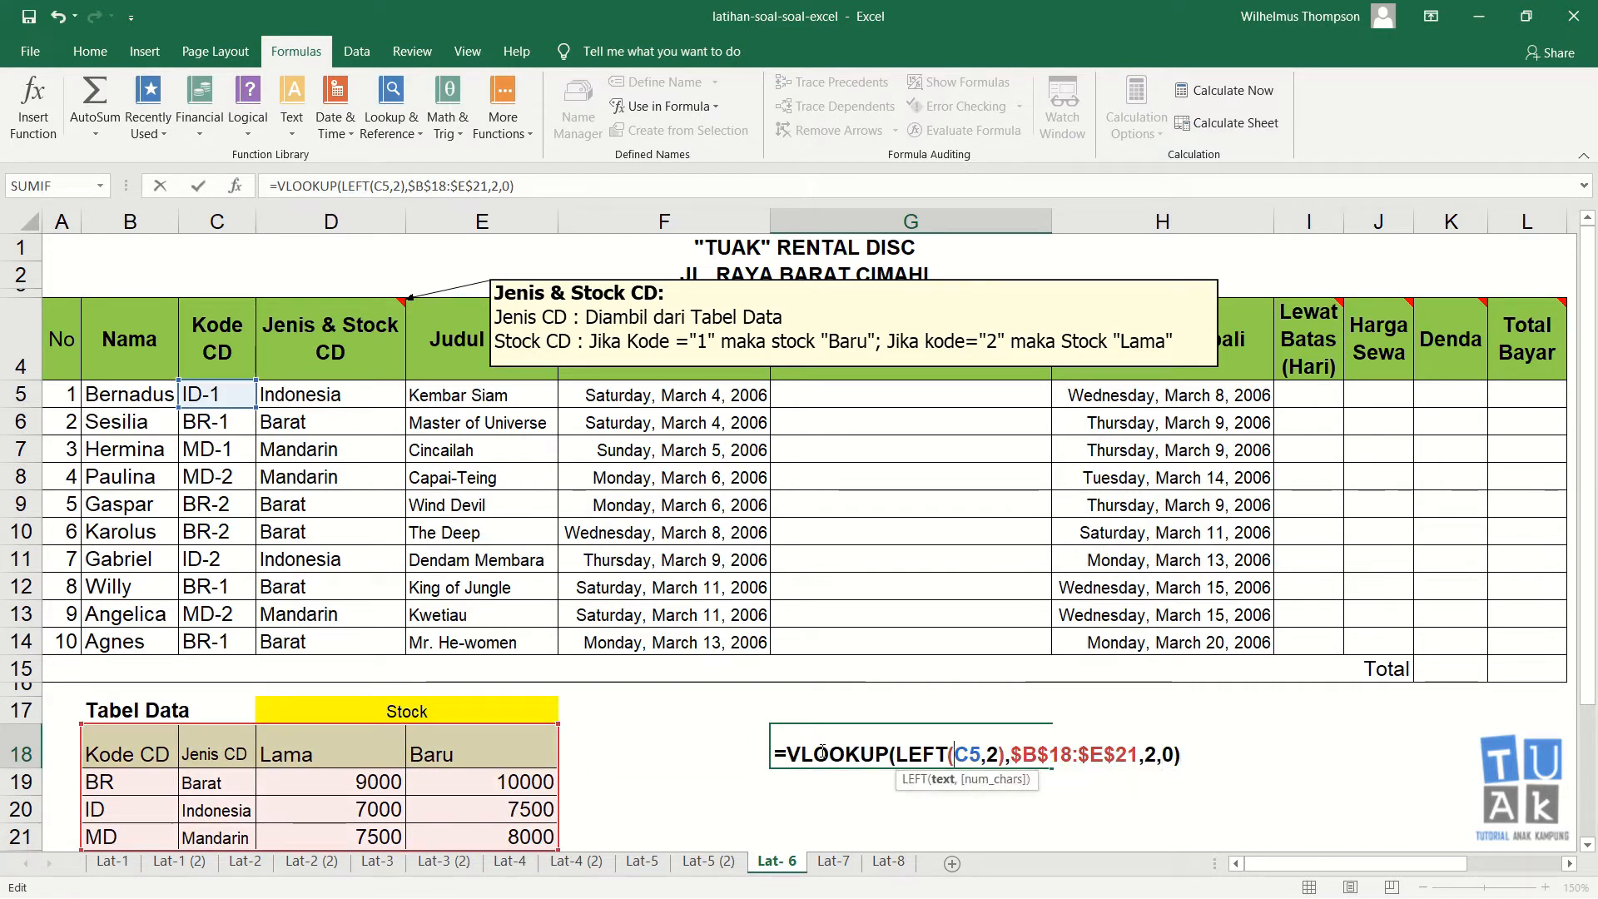
text(')
key(ctrl+Return)
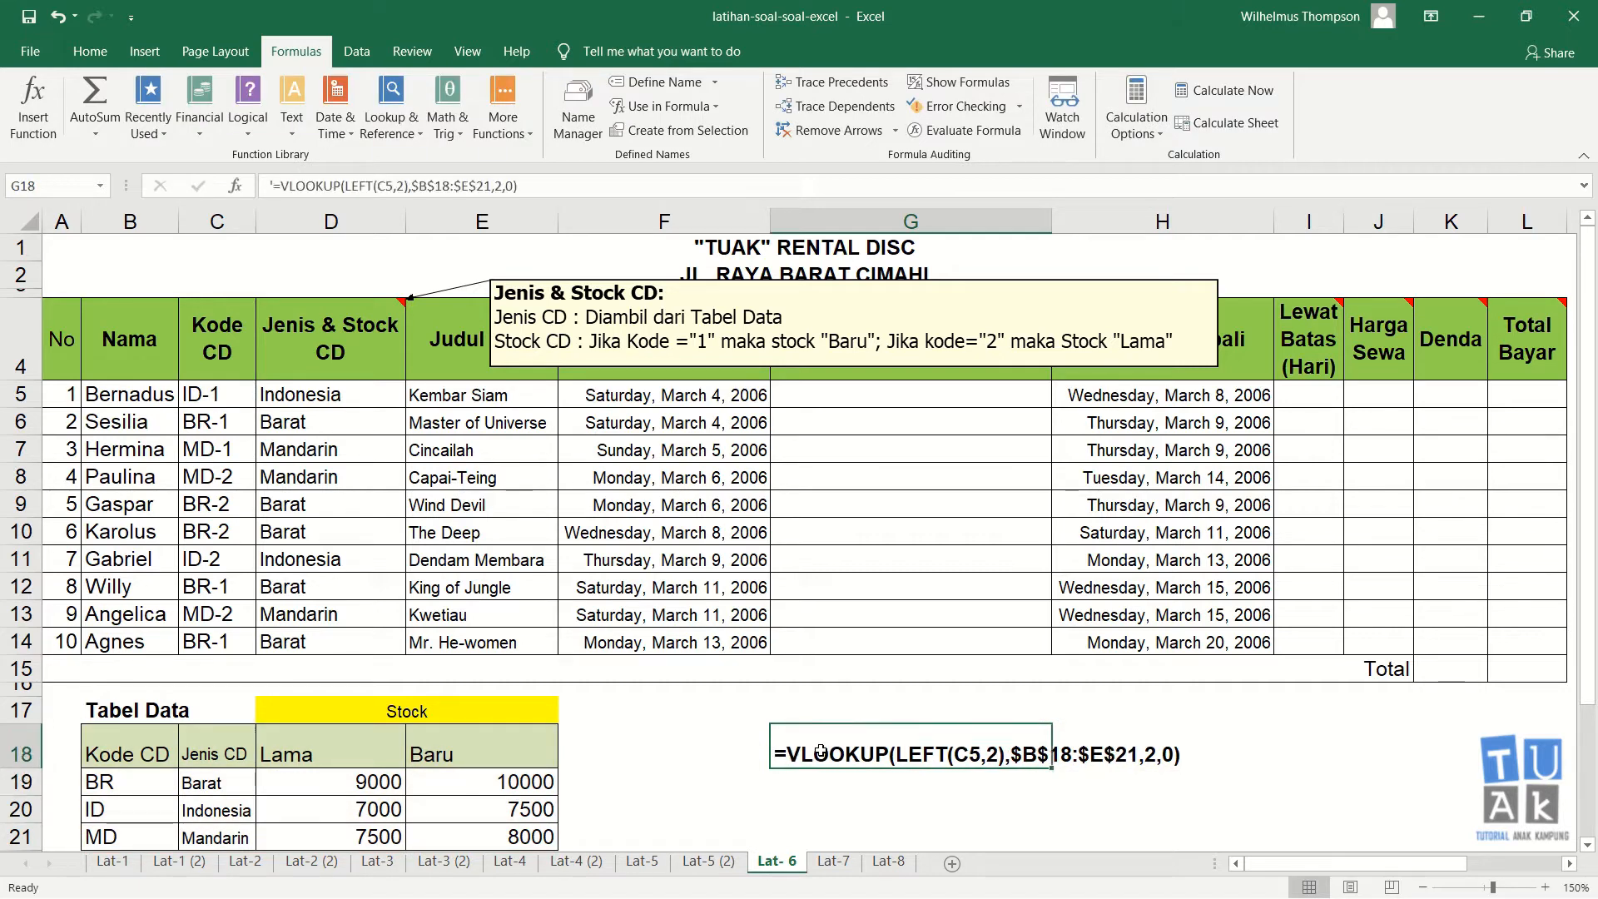
Step: Clear the formulas from the Jenis & Stock CD cells D5 to D14
click(286, 395)
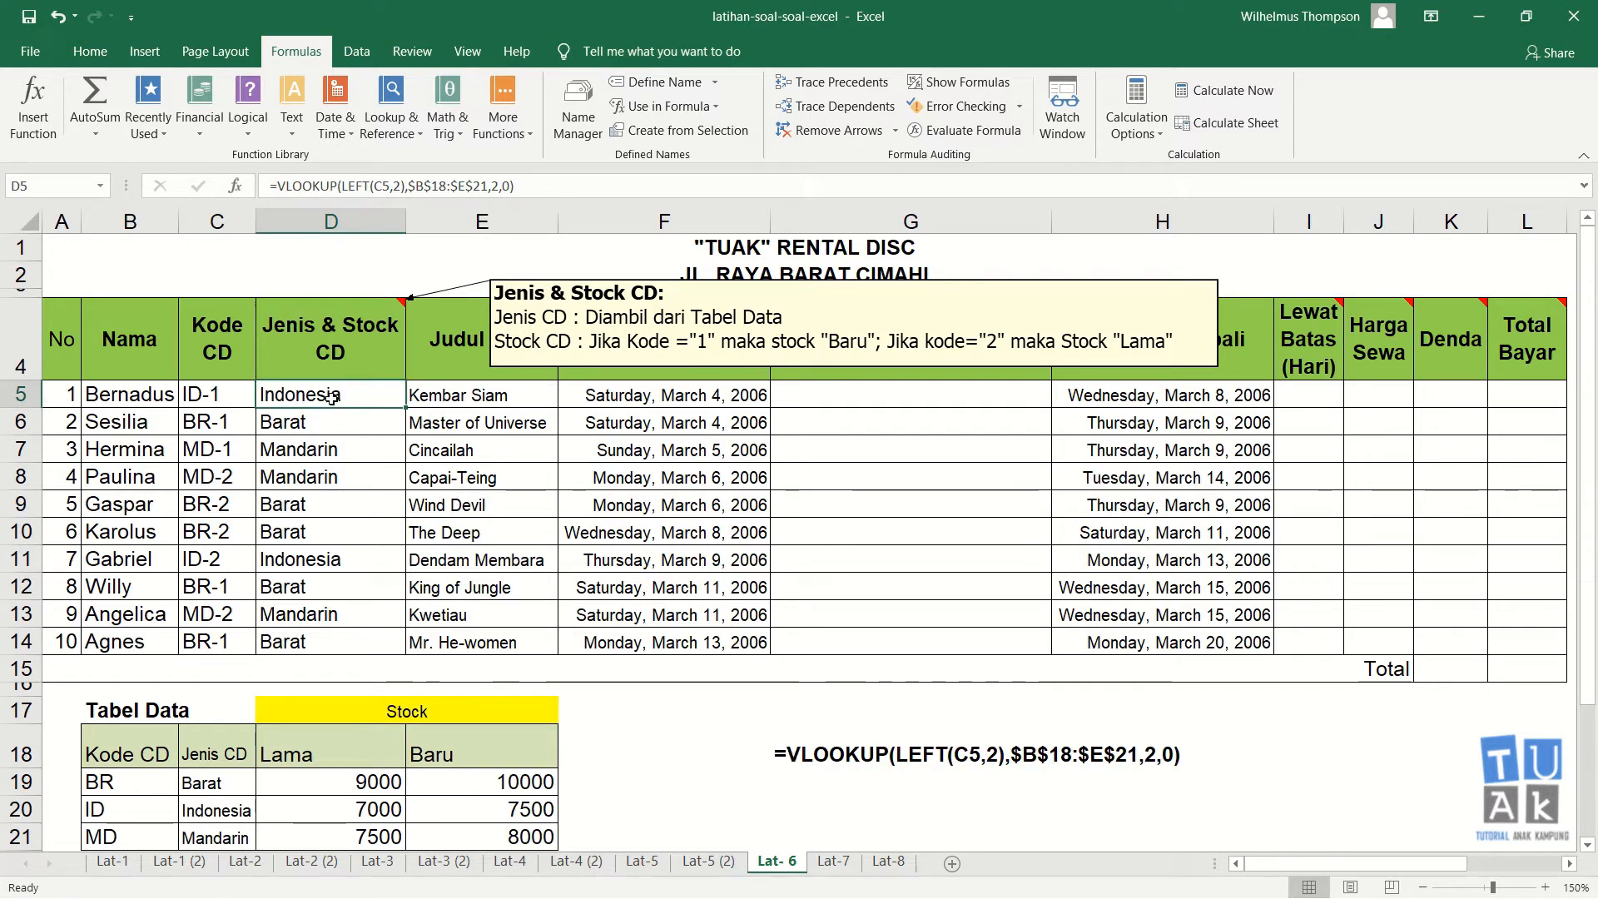
drag(331, 400, 326, 630)
key(Delete)
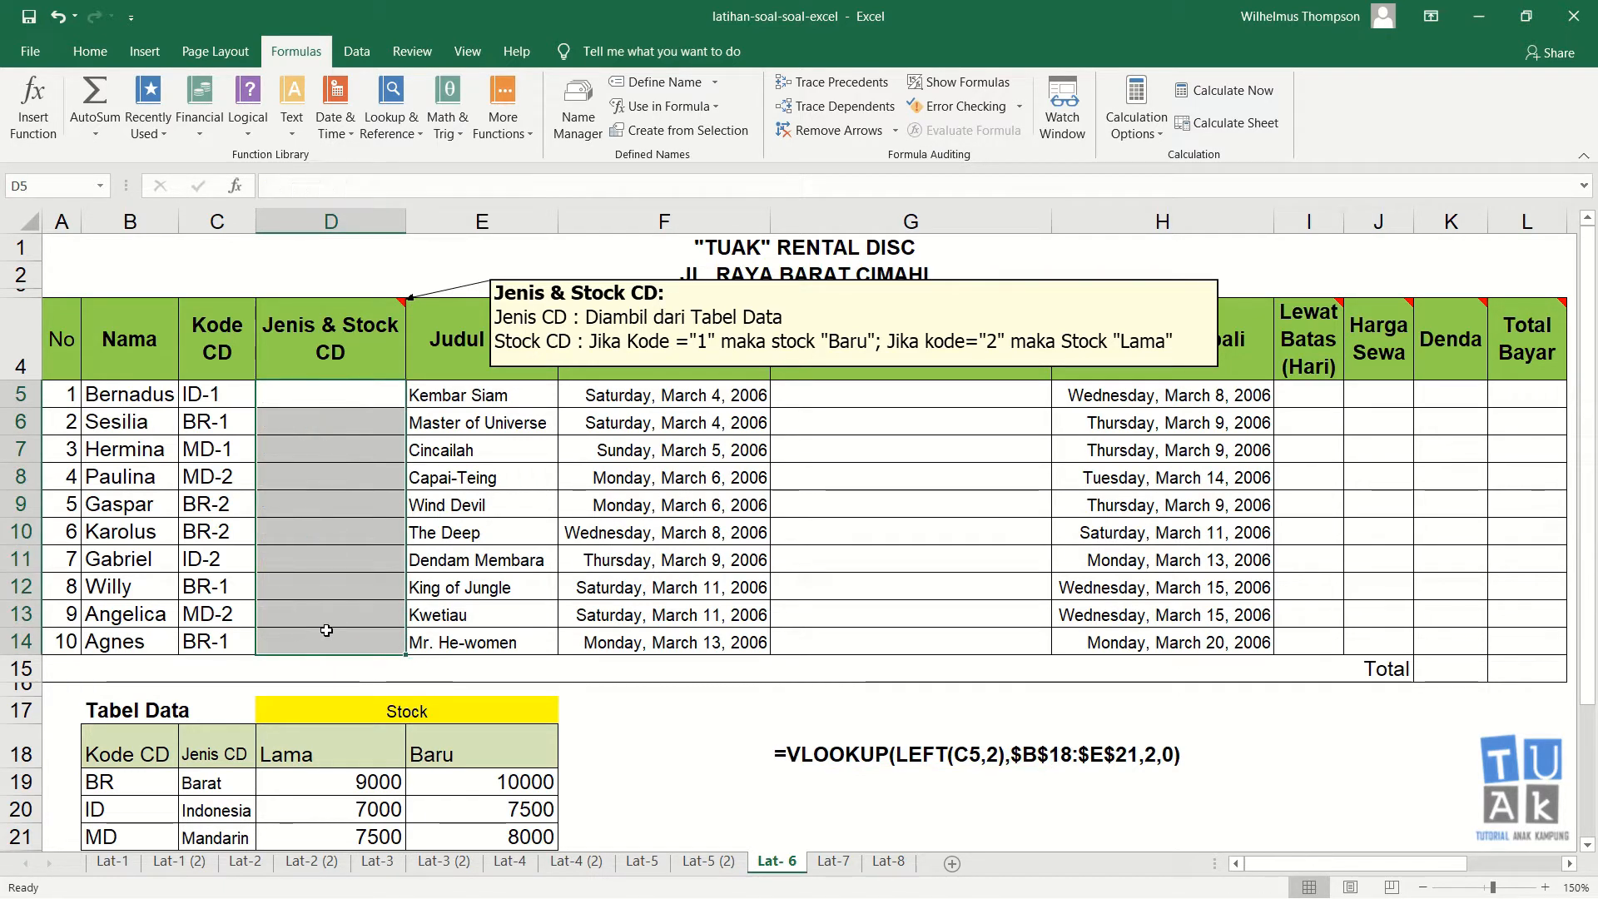
Step: Enter =RIGHT(C5,1) in D5 to extract the code's last digit and fill it down to D14
key(Up)
key(Down)
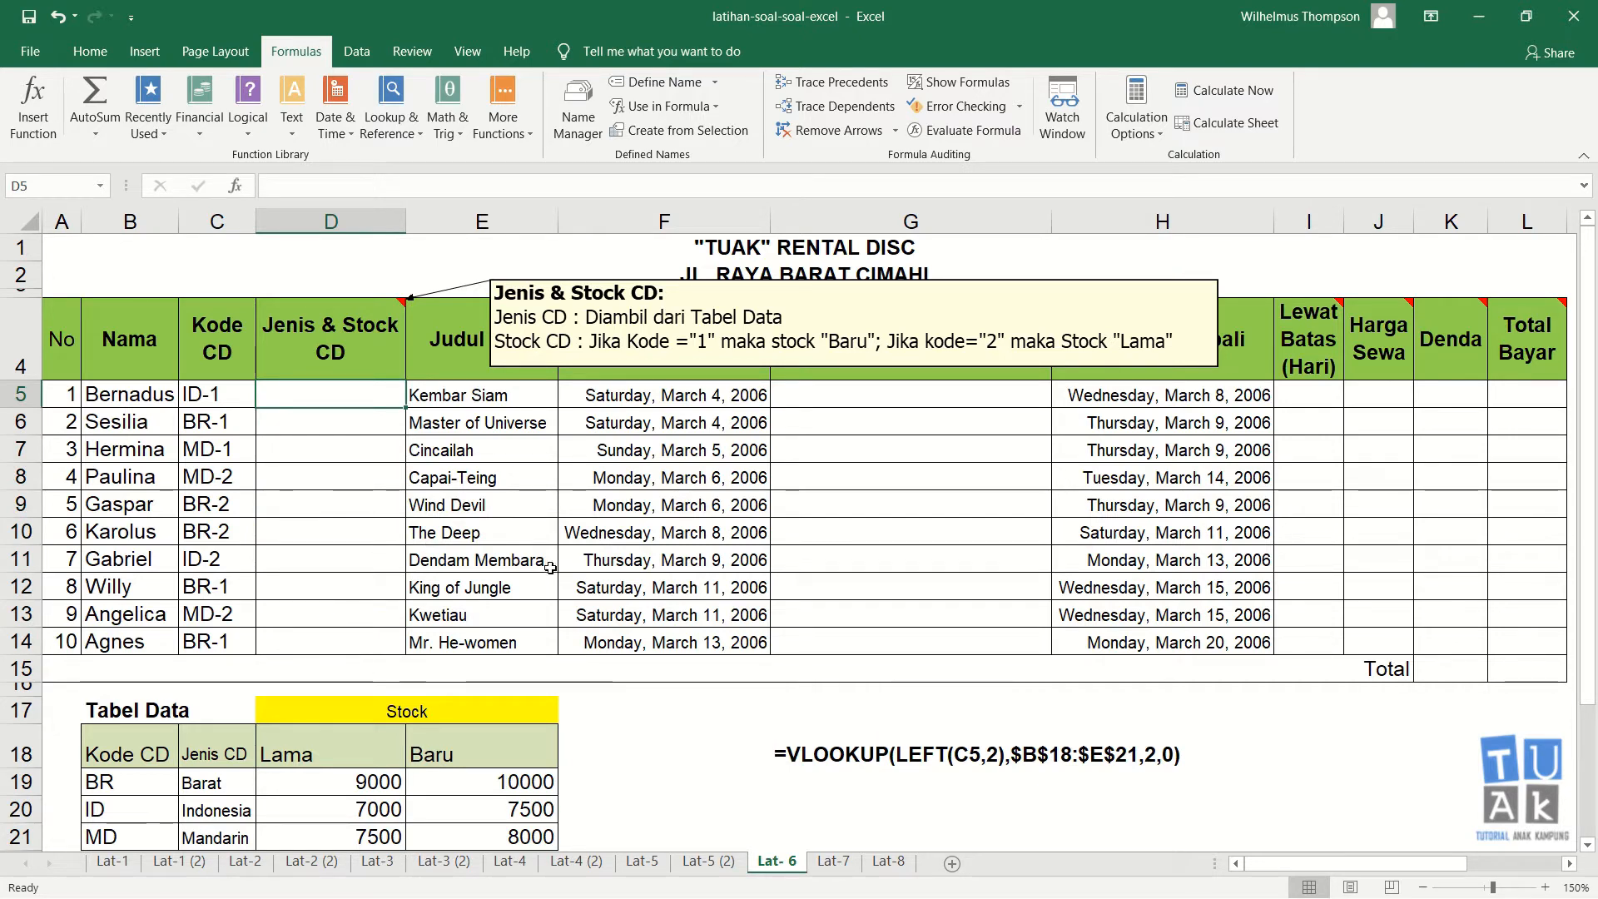
text(=)
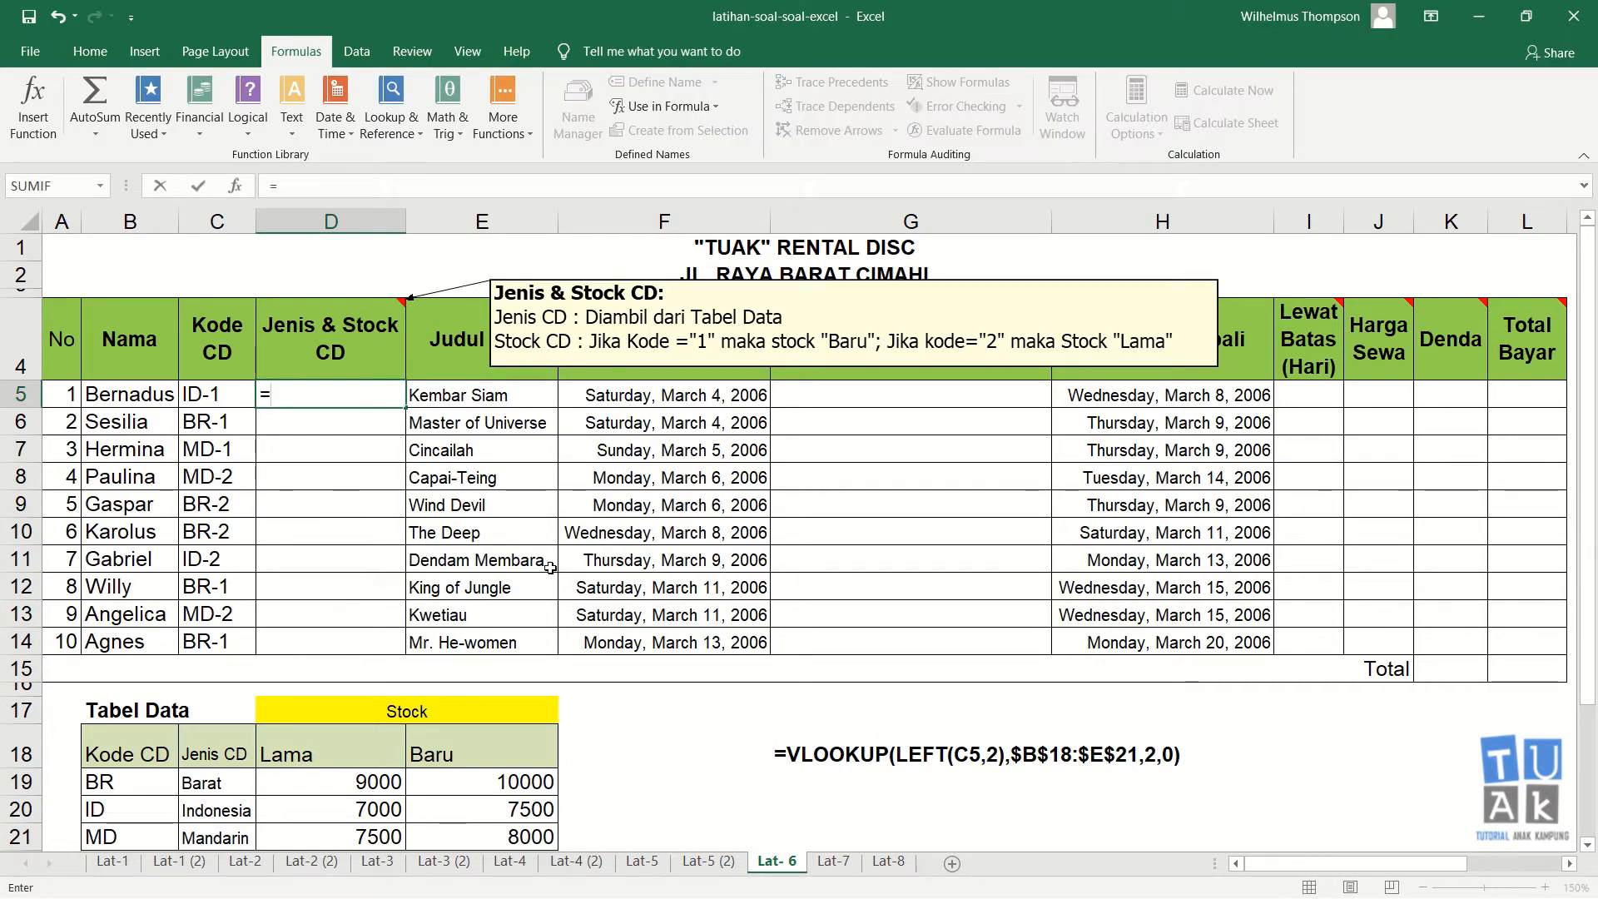
text(vlookup)
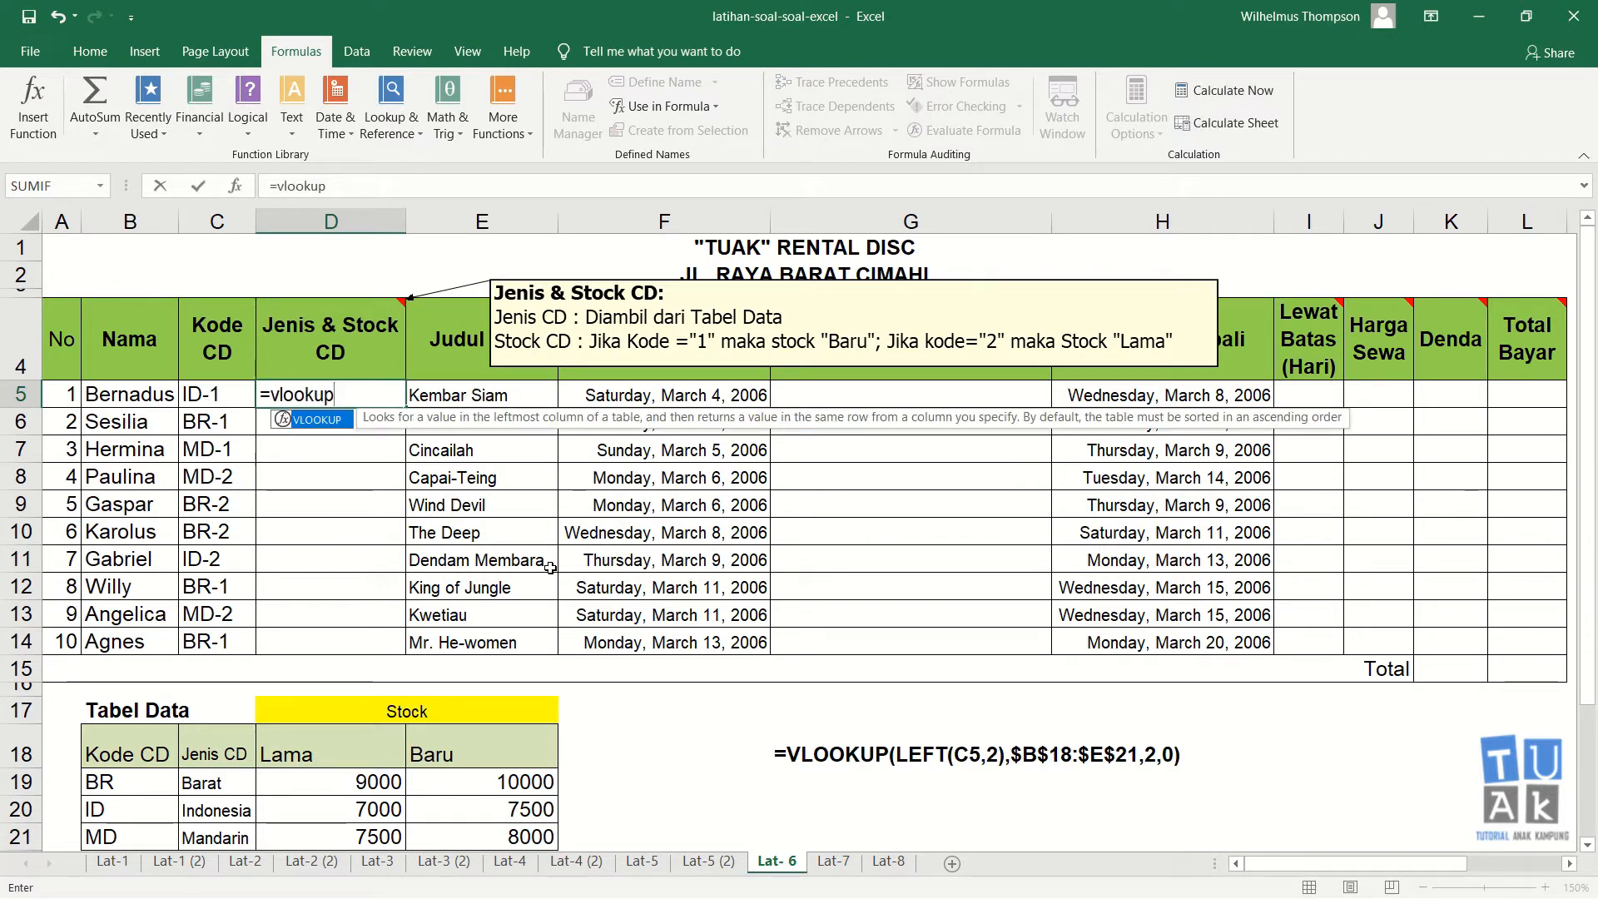
key(BackSpace)
key(BackSpace)
key(BackSpace)
key(BackSpace)
key(BackSpace)
key(BackSpace)
key(BackSpace)
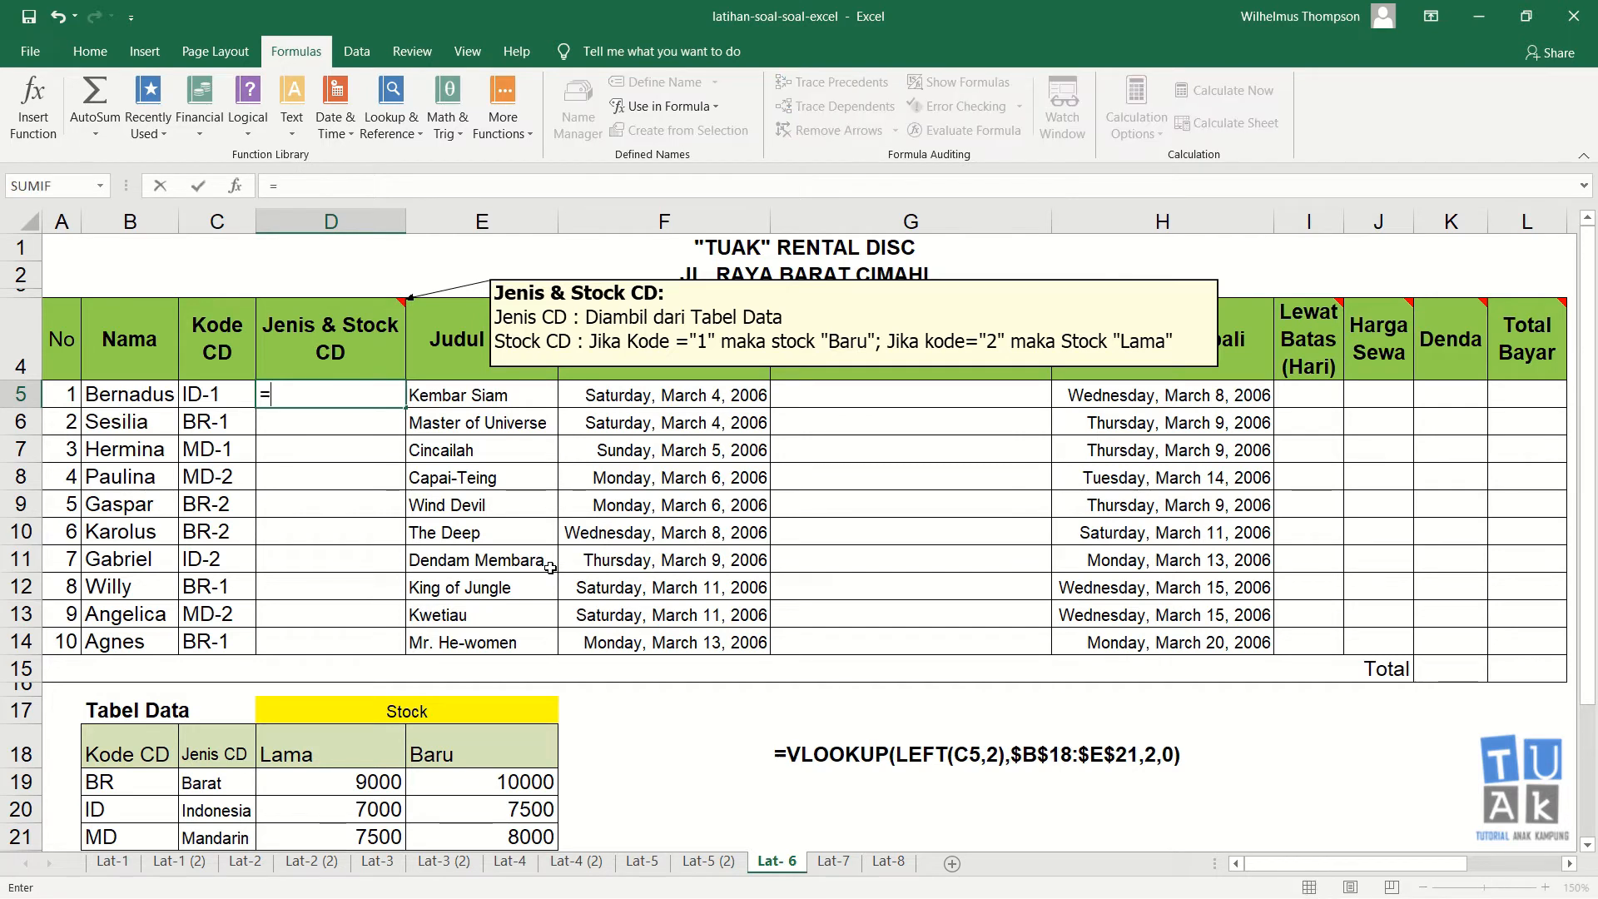
text(right()
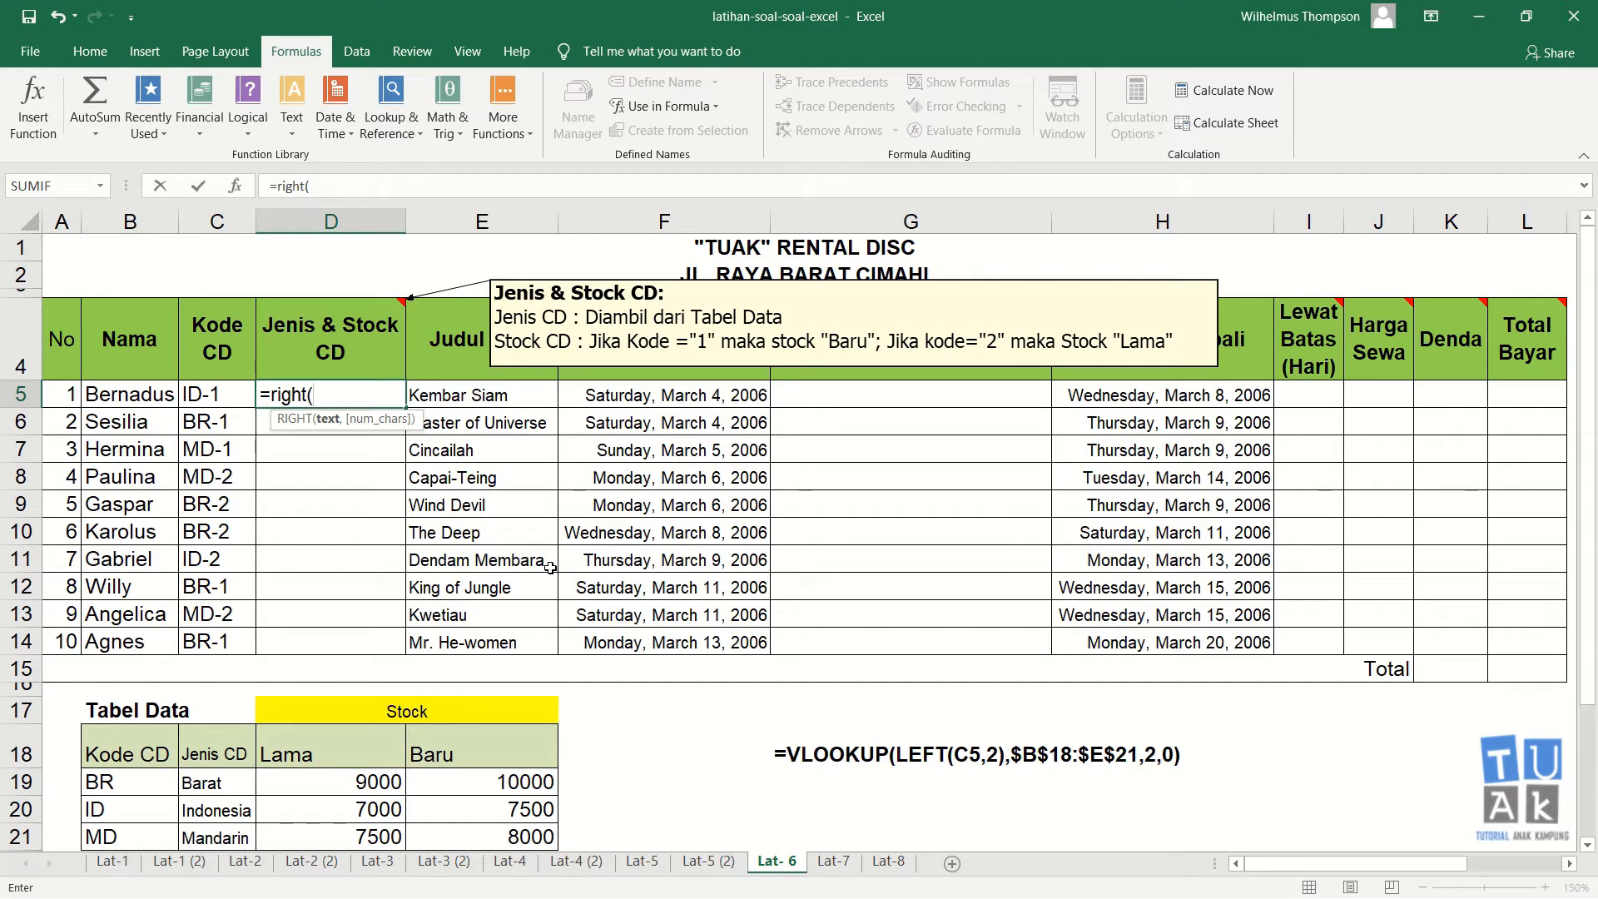
key(Left)
text(,)
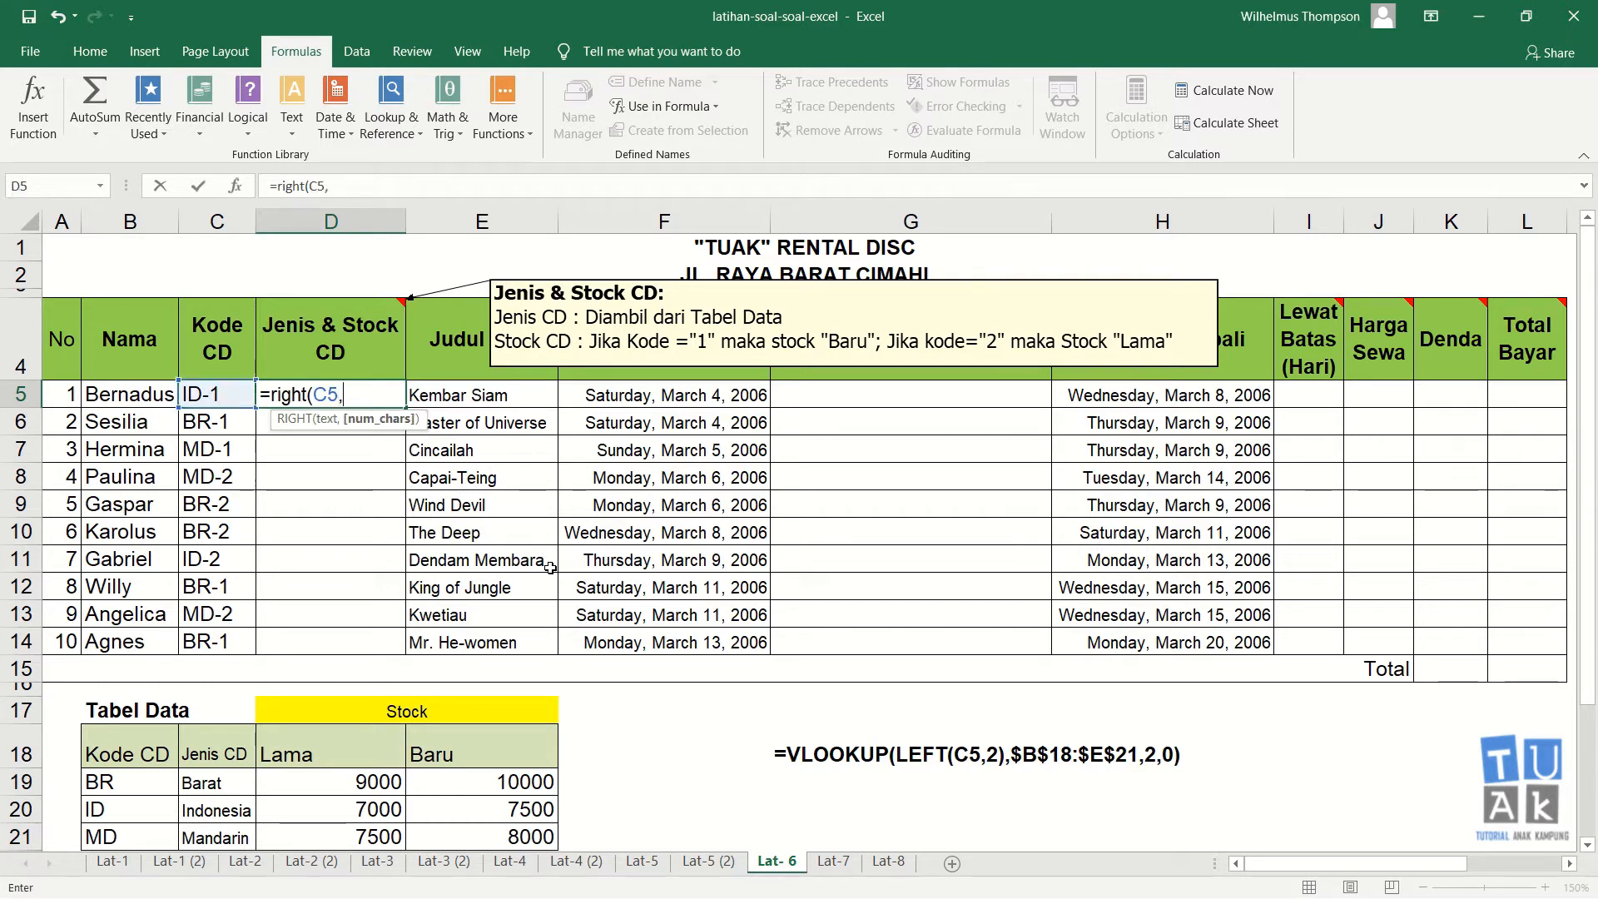
text(1)
key(Return)
key(Up)
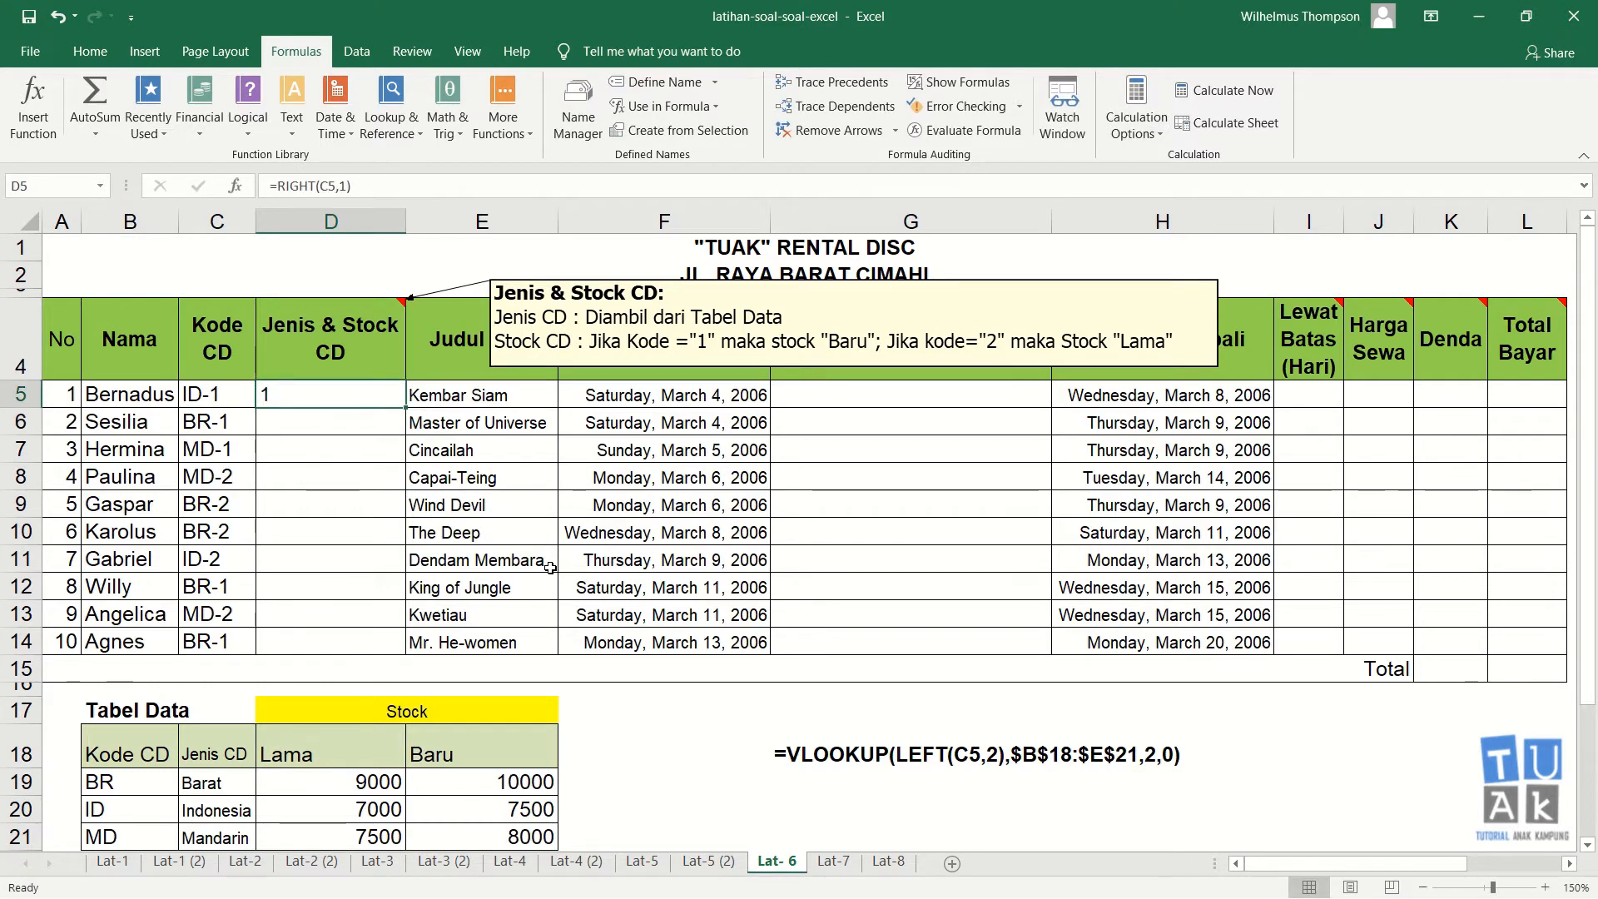
drag(406, 408, 389, 651)
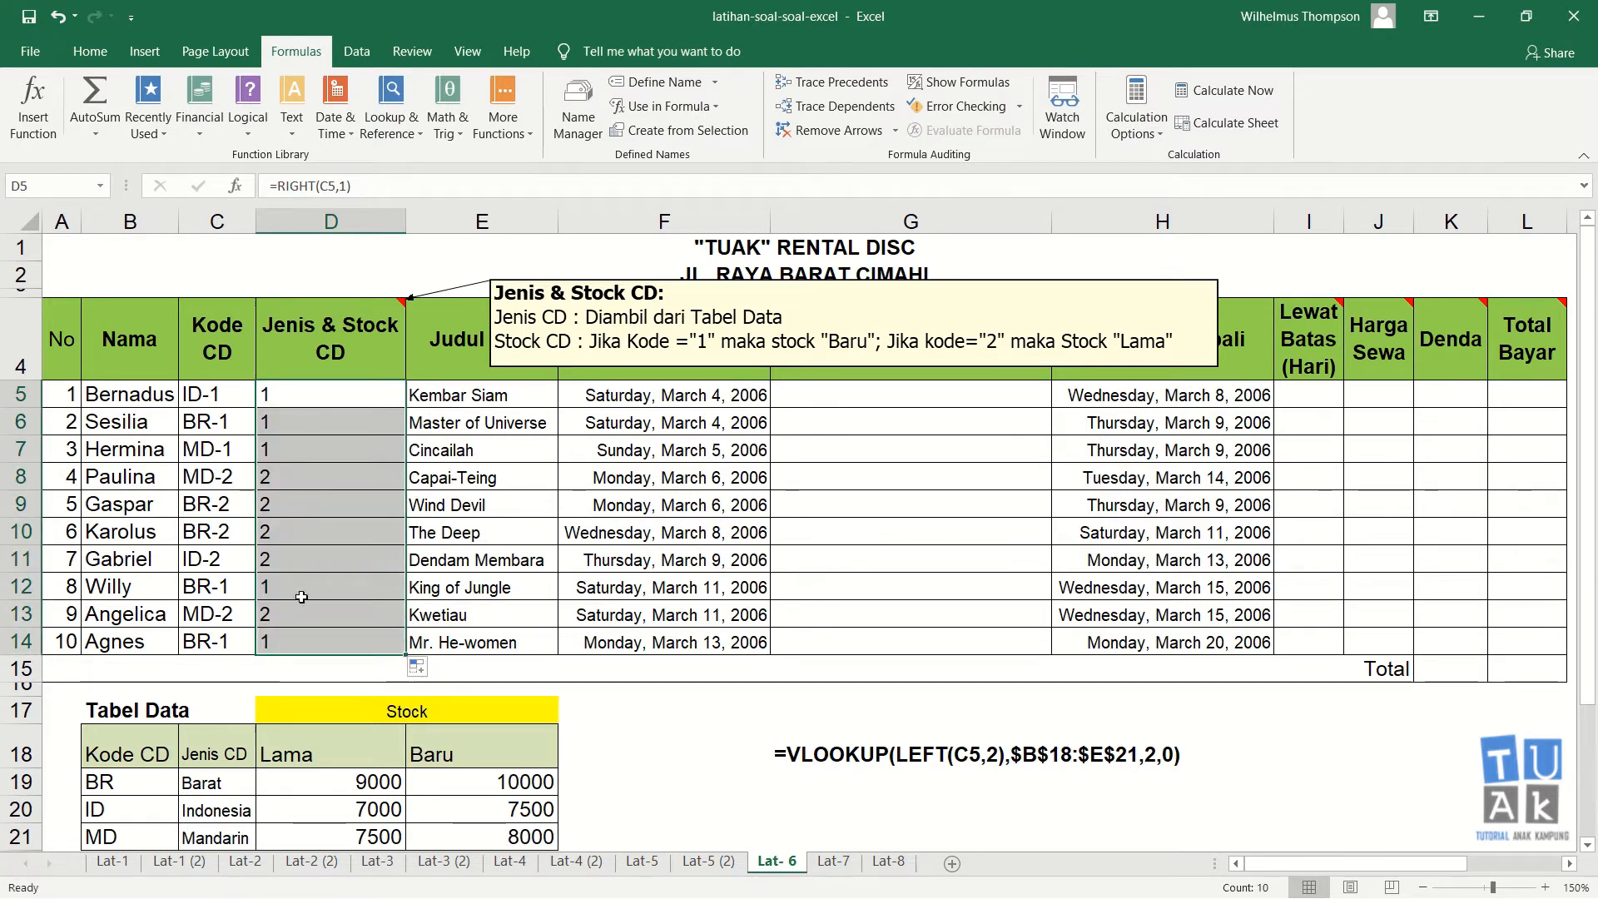
Step: Enter =IF(RIGHT(C5,1)="1","Baru","Lama") in D5 and fill it down through D14
click(315, 403)
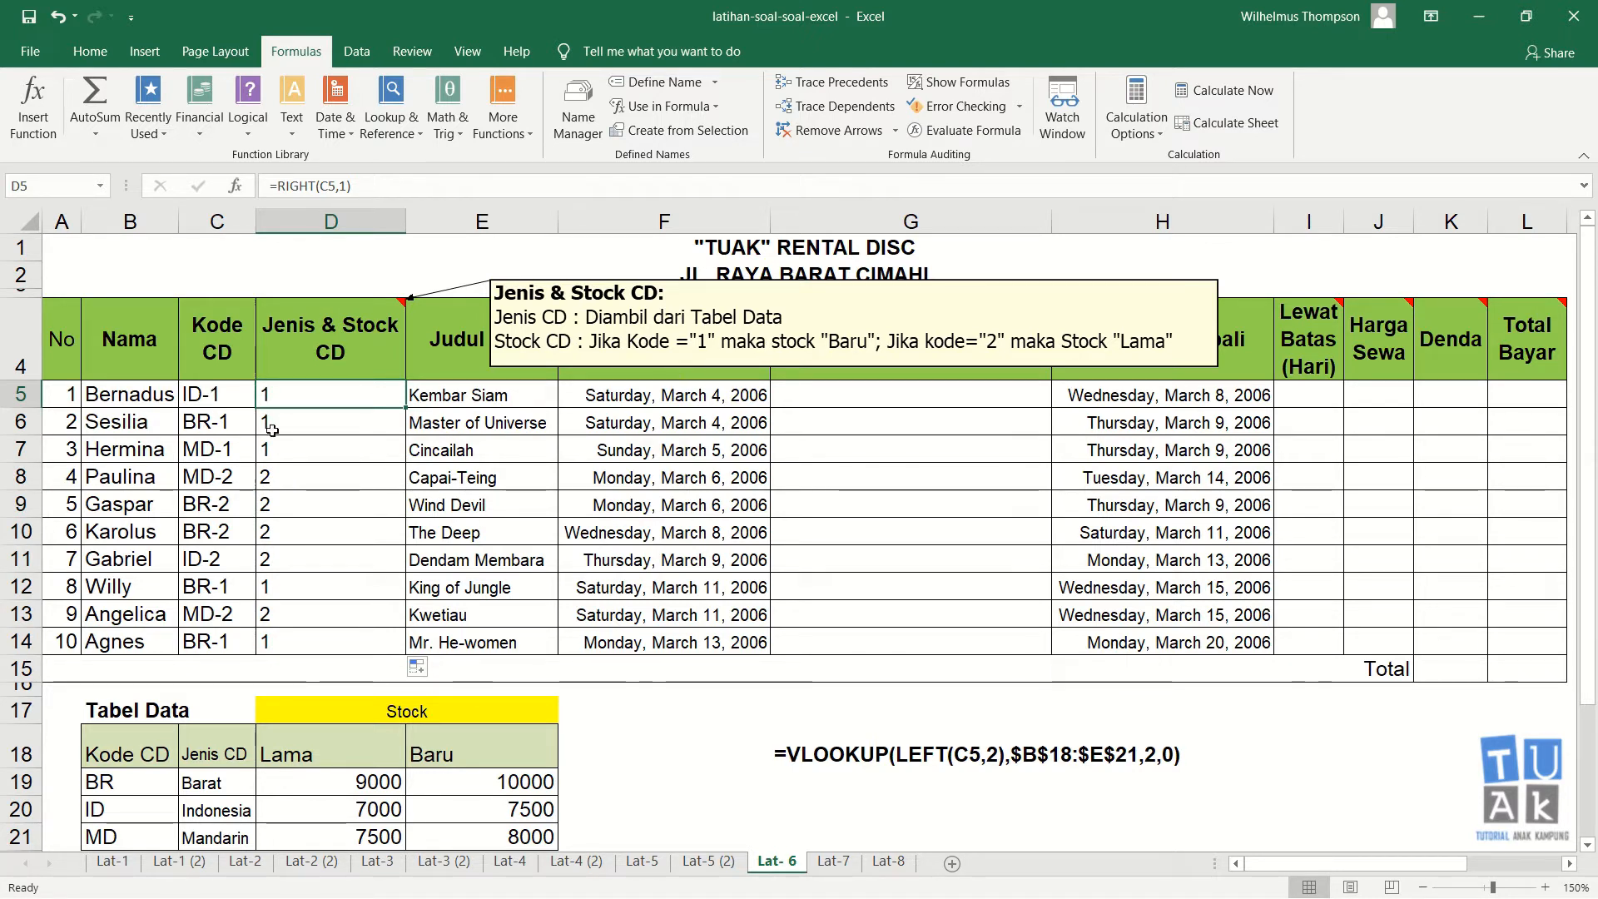
text(=)
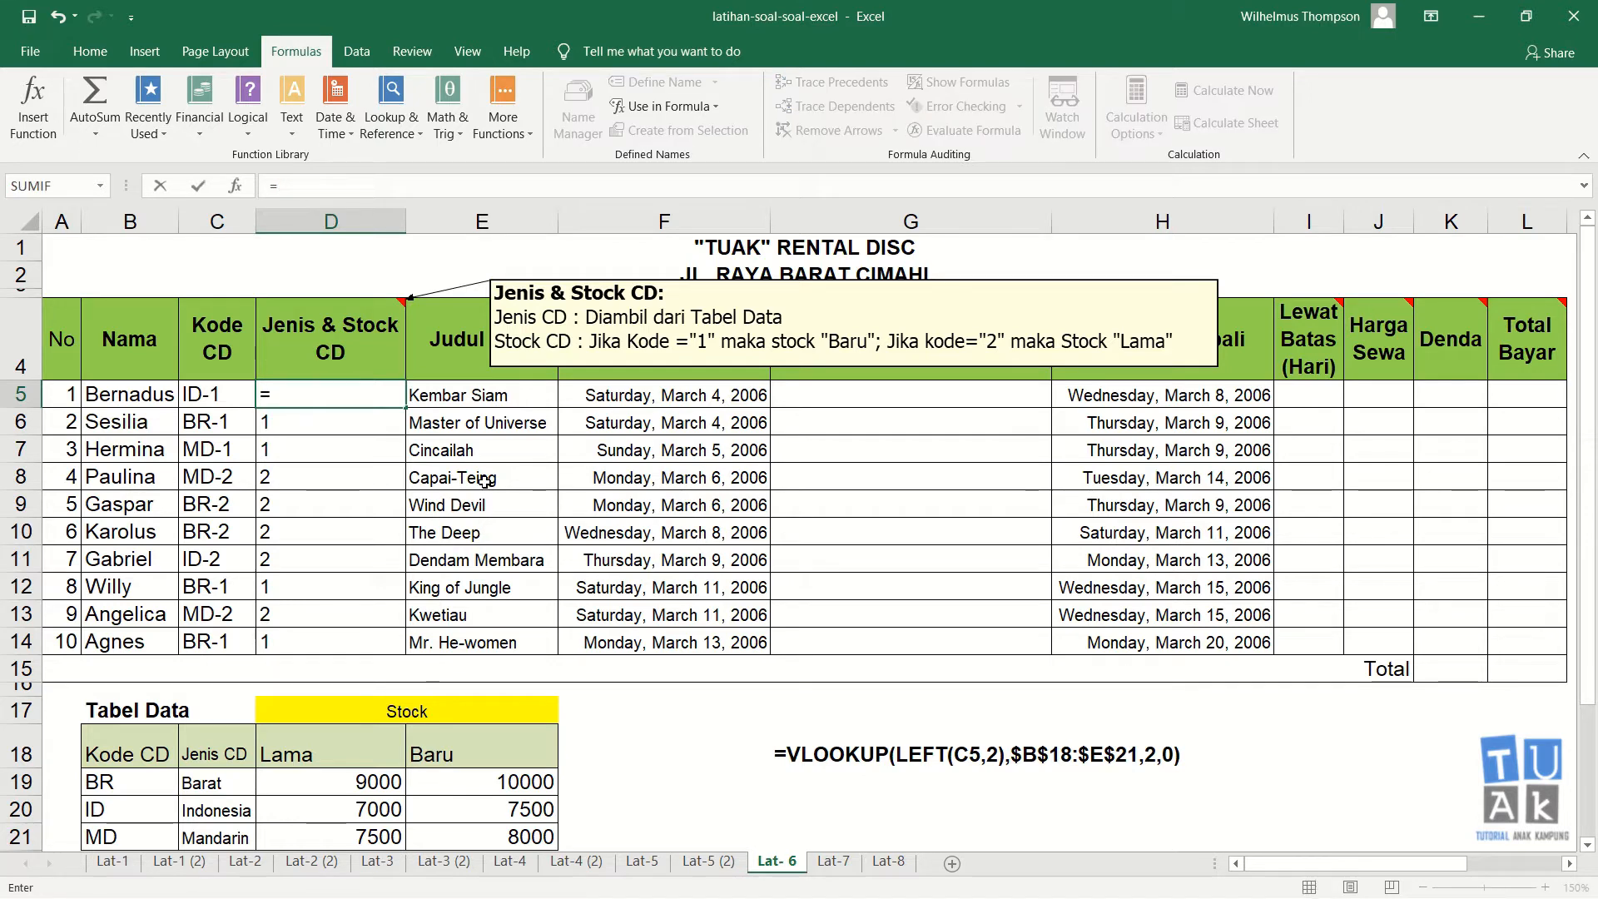
text(if()
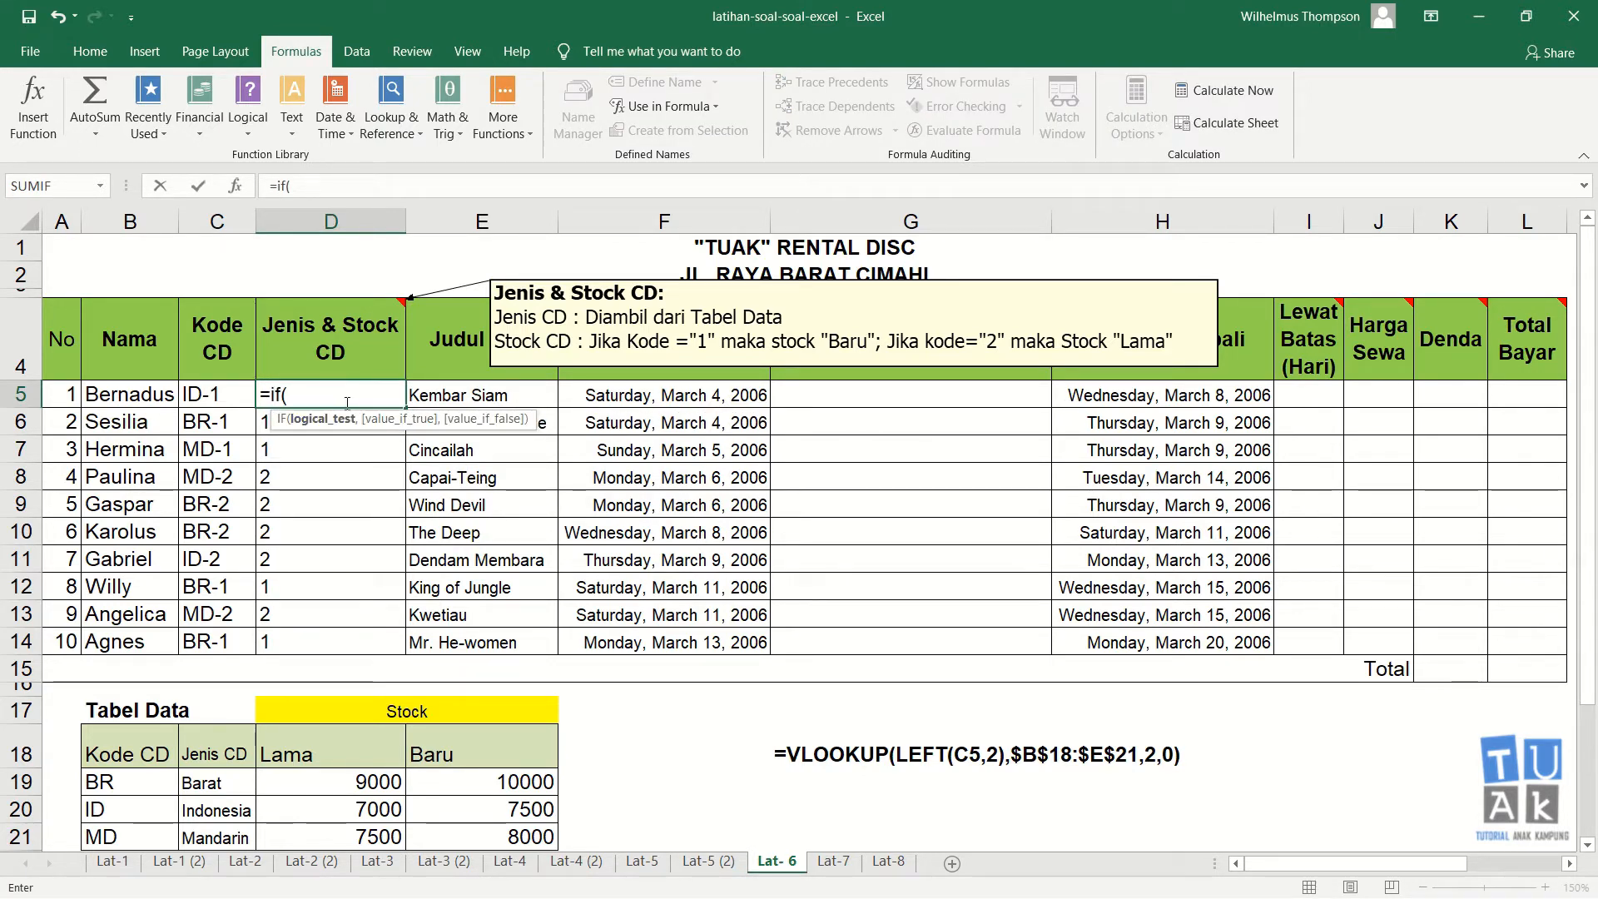
text(right()
key(Left)
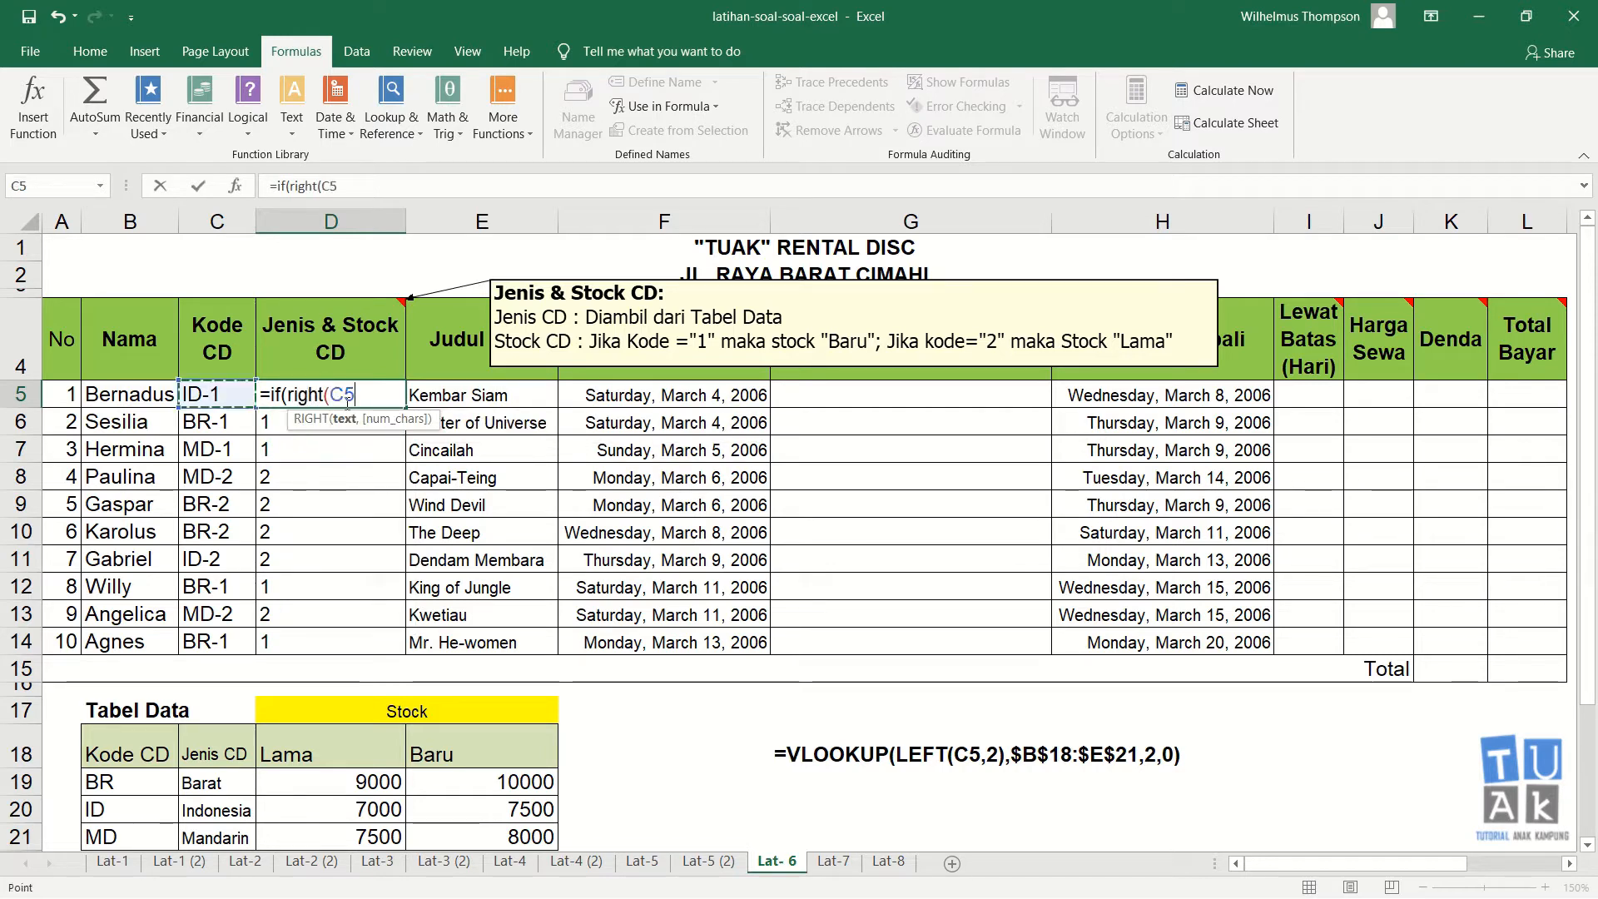
text(,1))
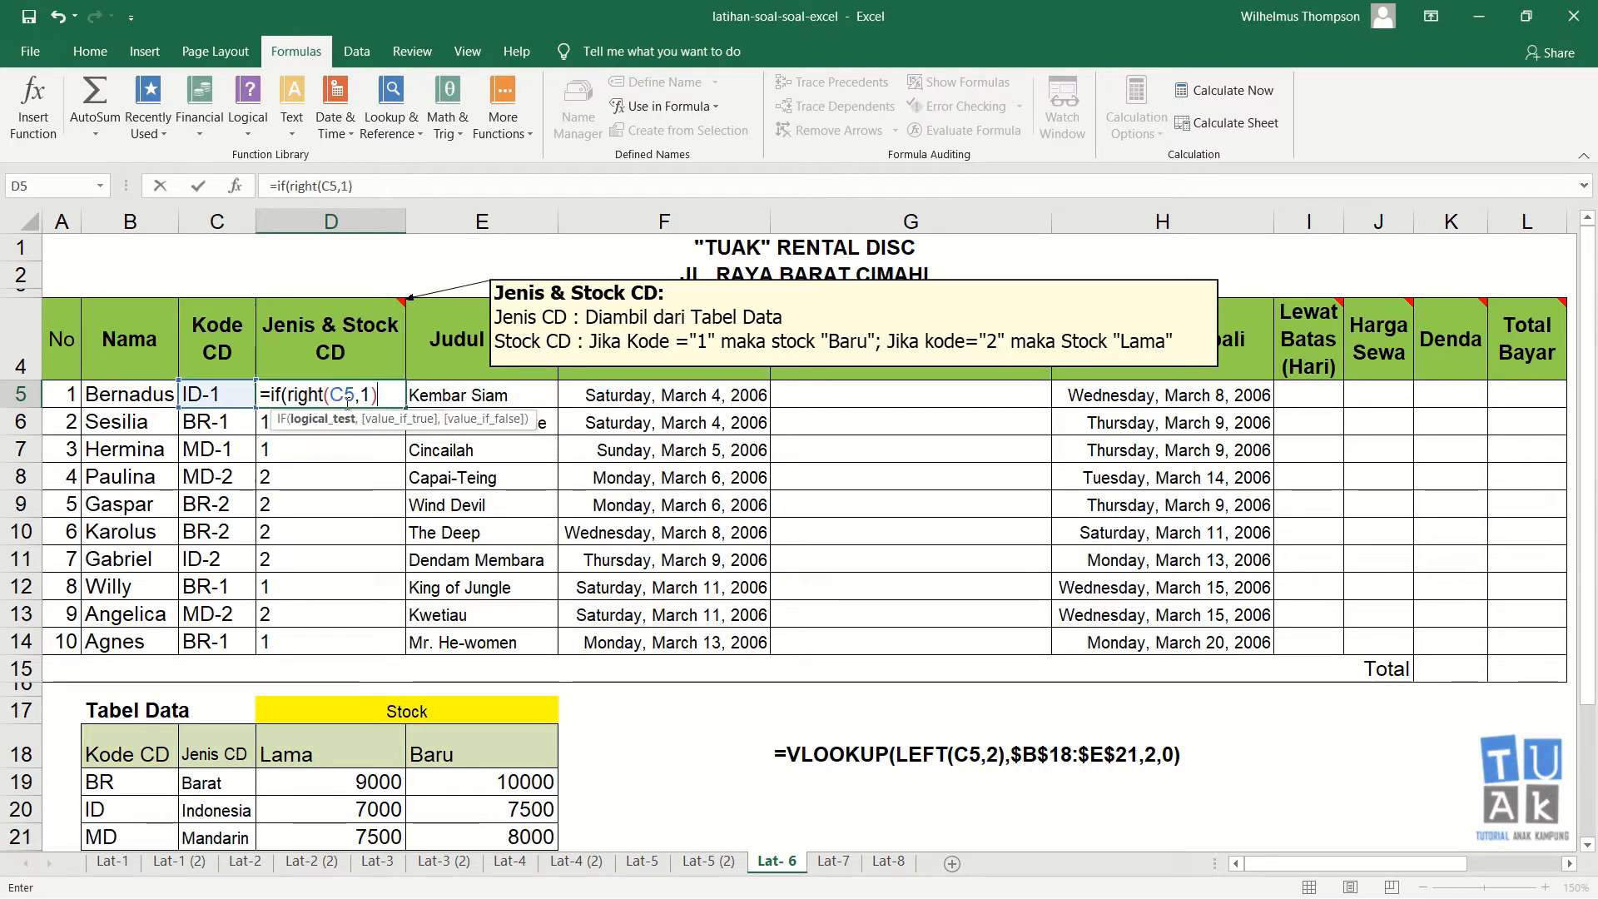
text(="1)
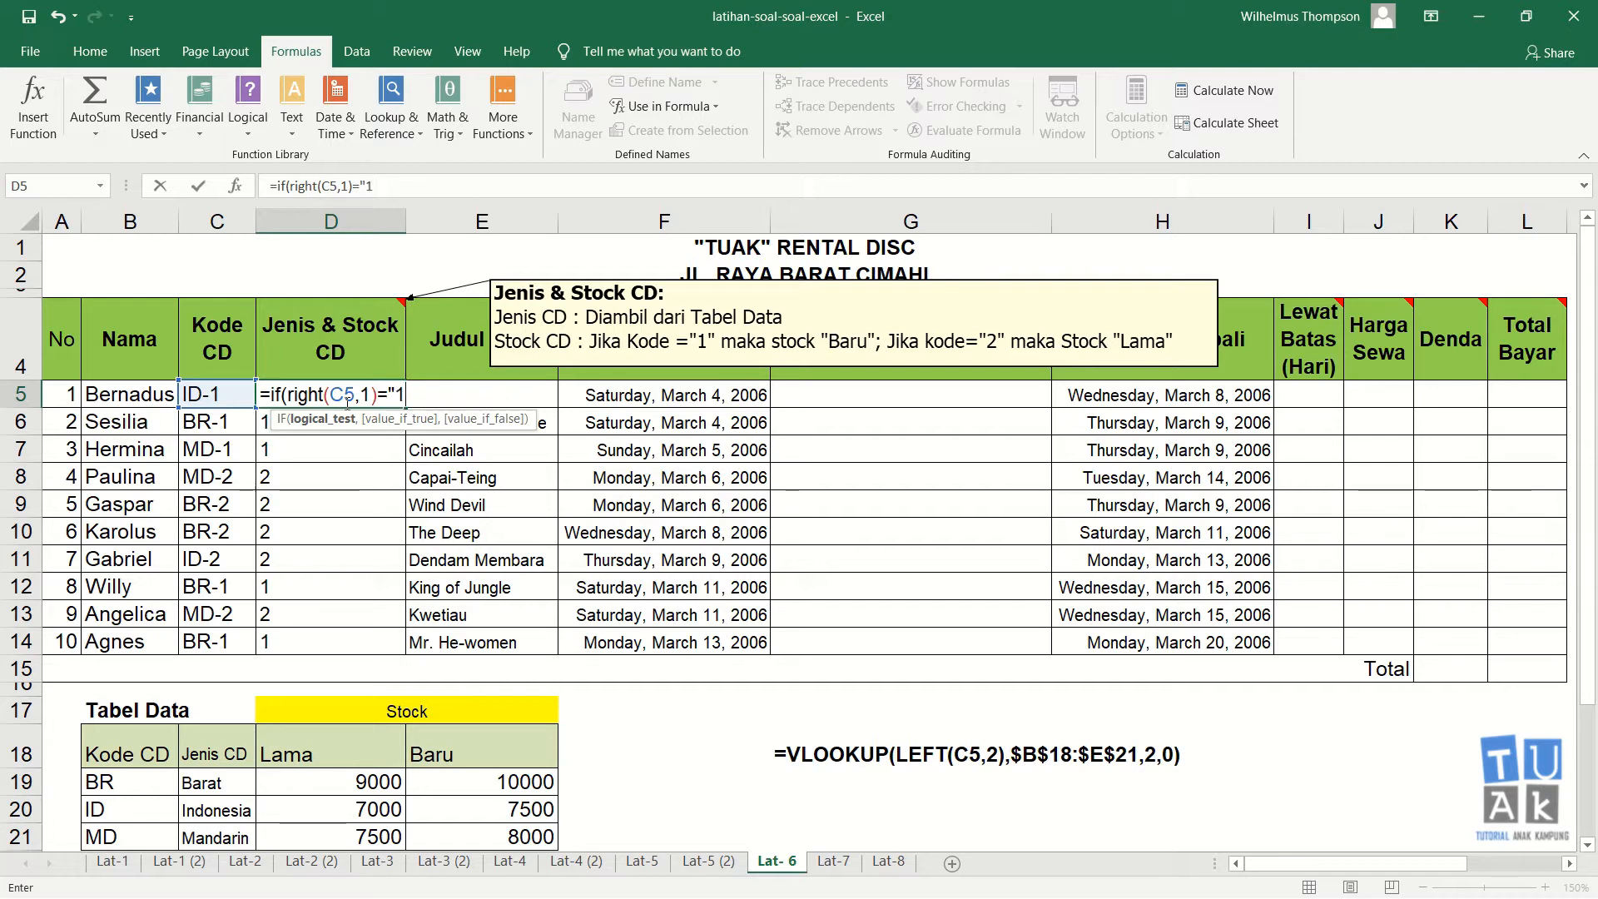
text(",)
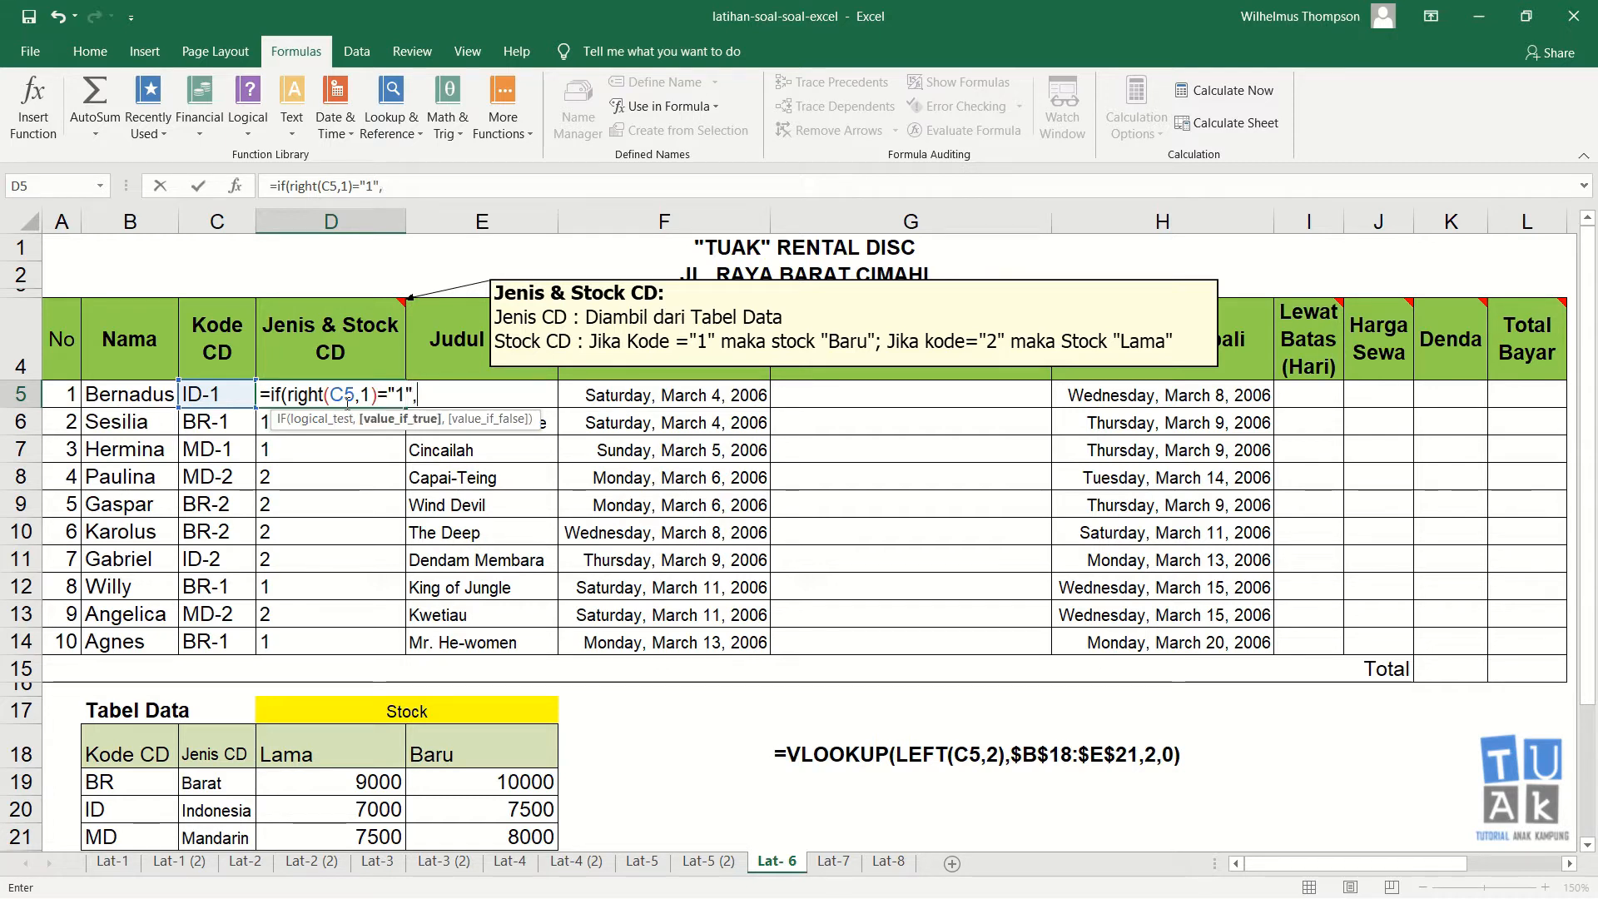
text("Baru",")
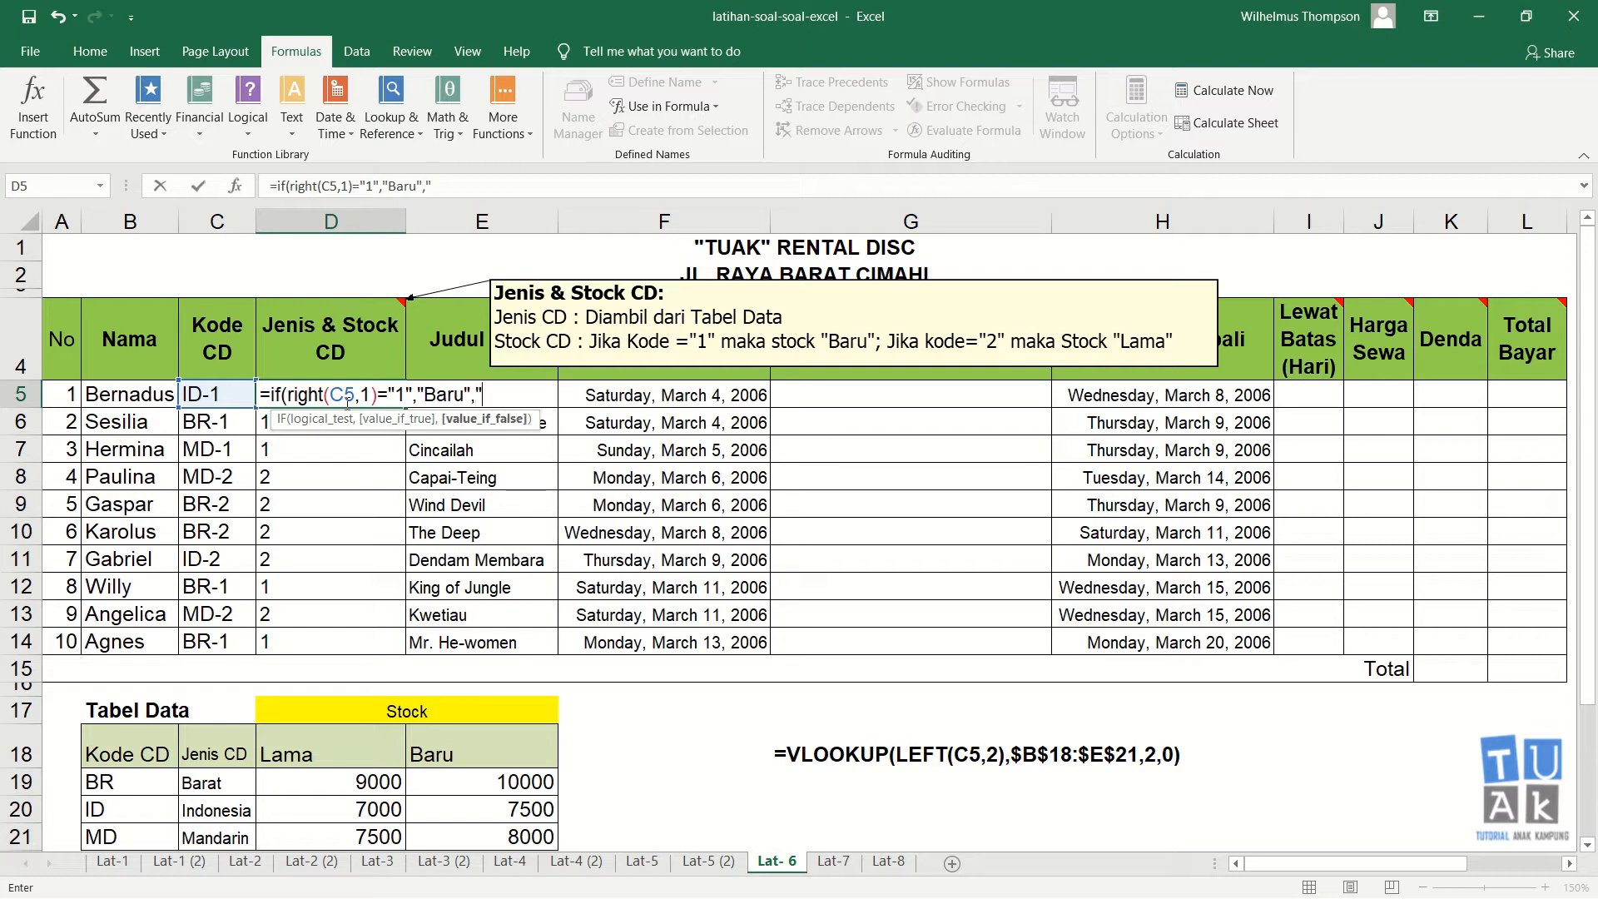
text(Lama")
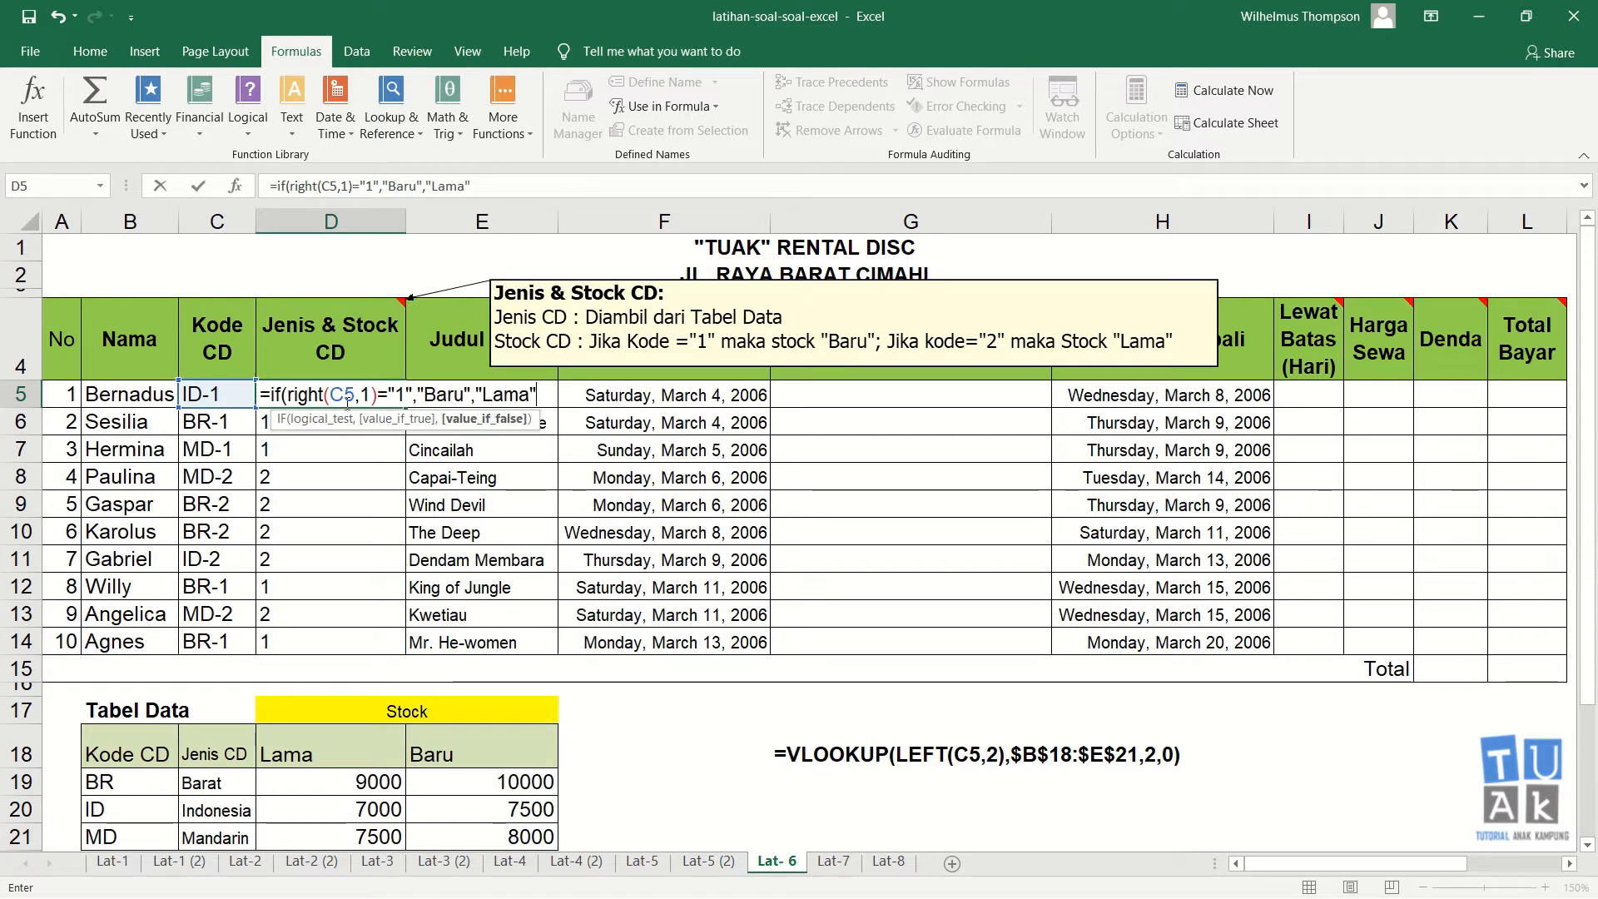
key(Return)
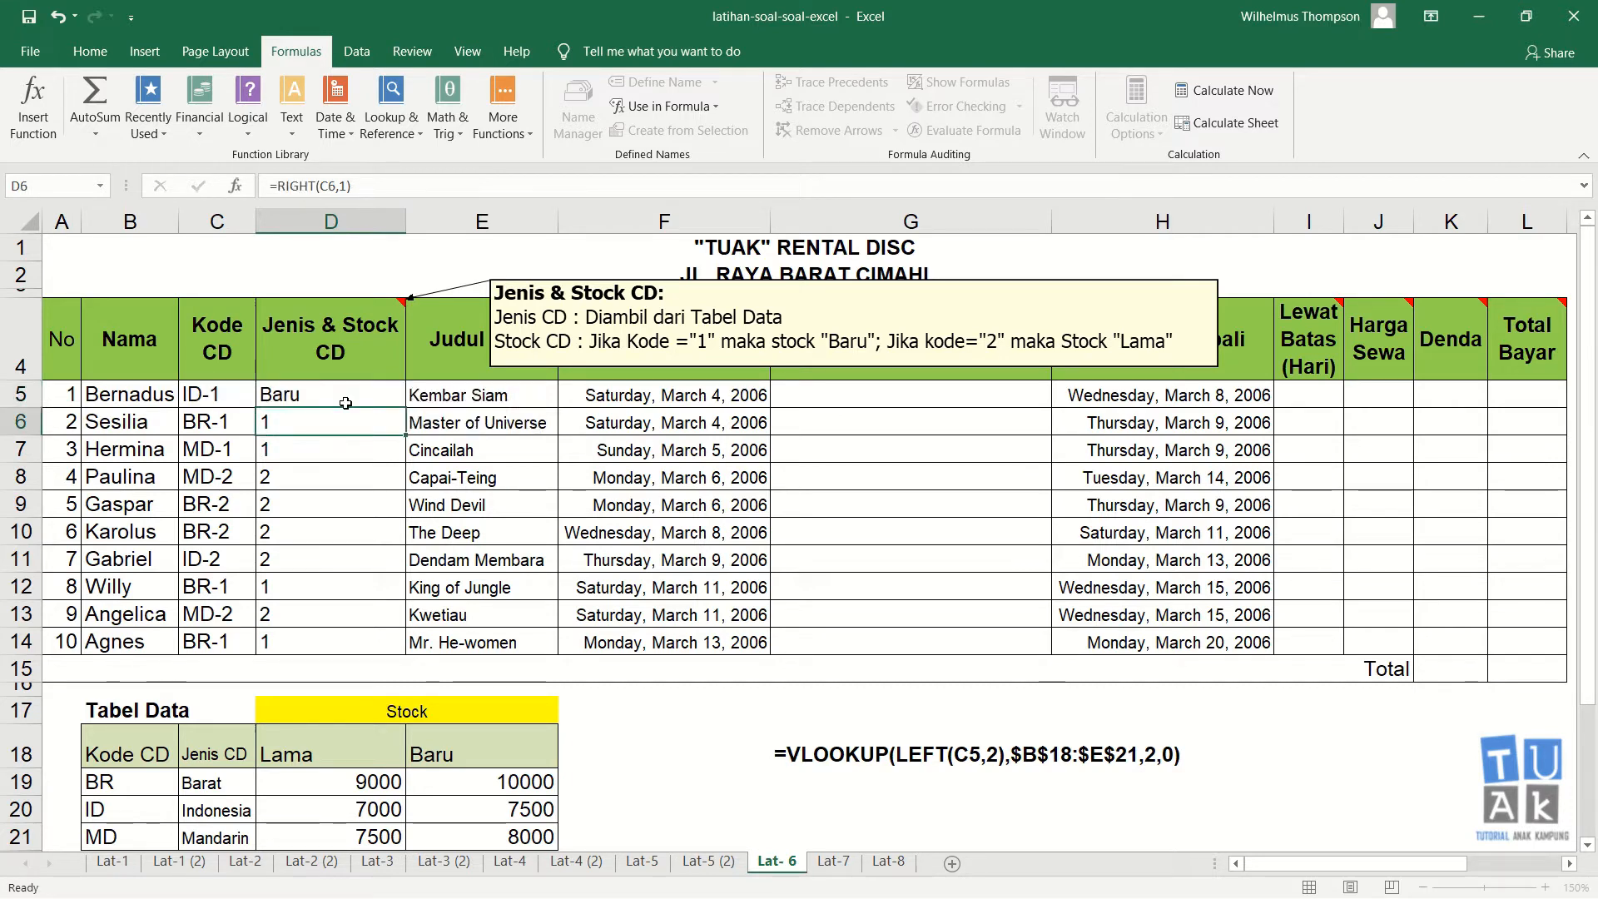
click(347, 403)
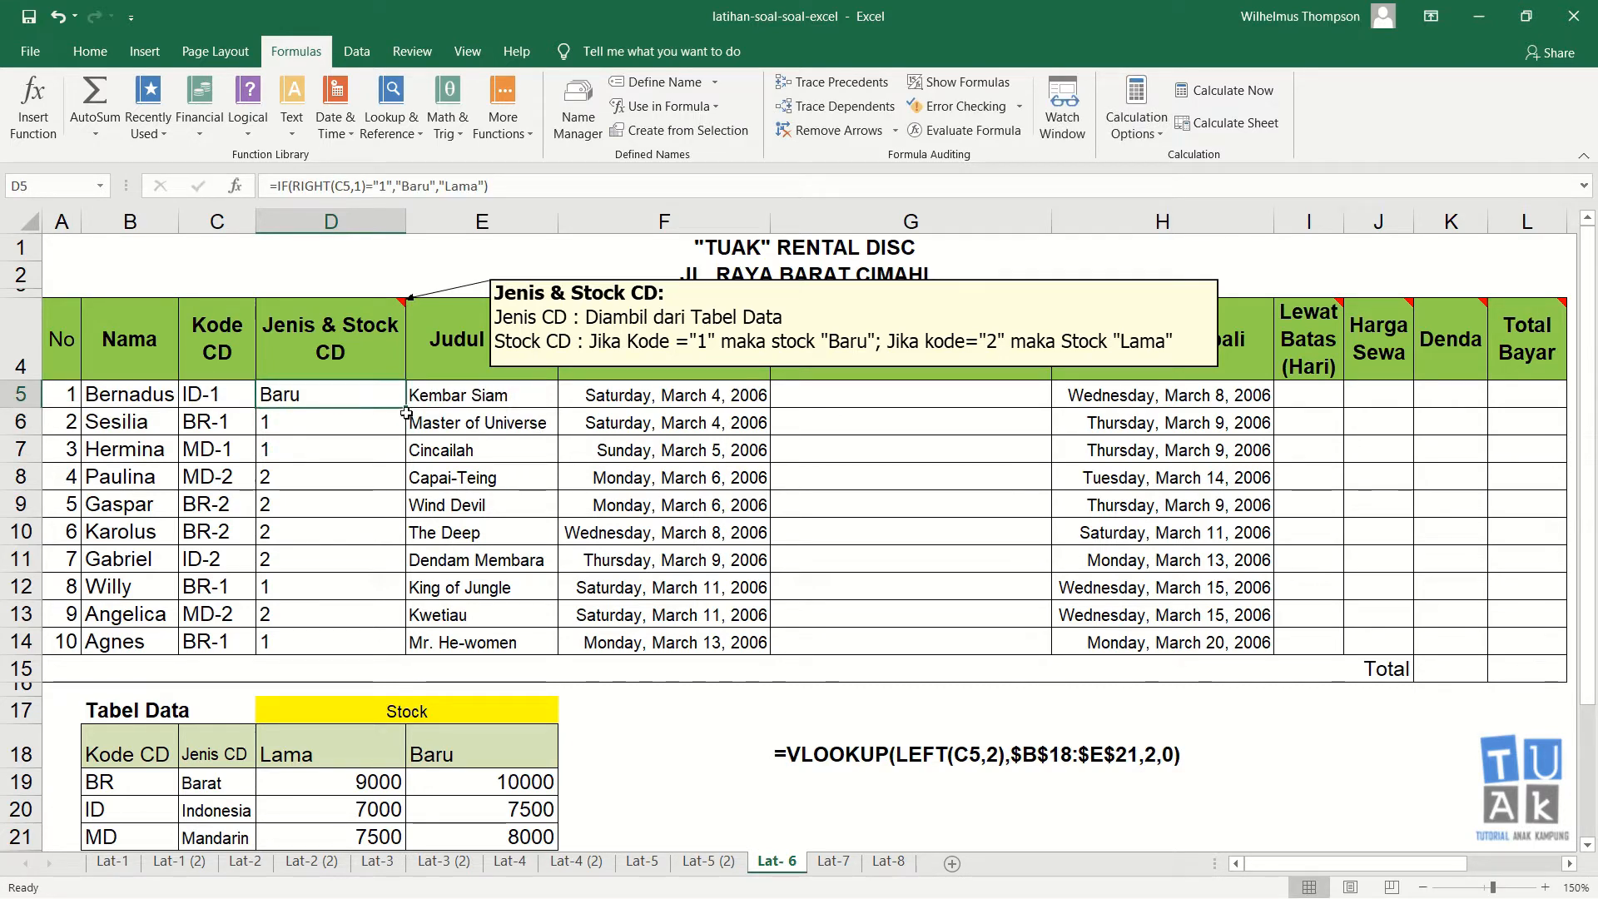
drag(406, 413, 373, 644)
Step: Check each row's Kode CD against its Baru or Lama stock result in the Jenis & Stock CD column
click(332, 453)
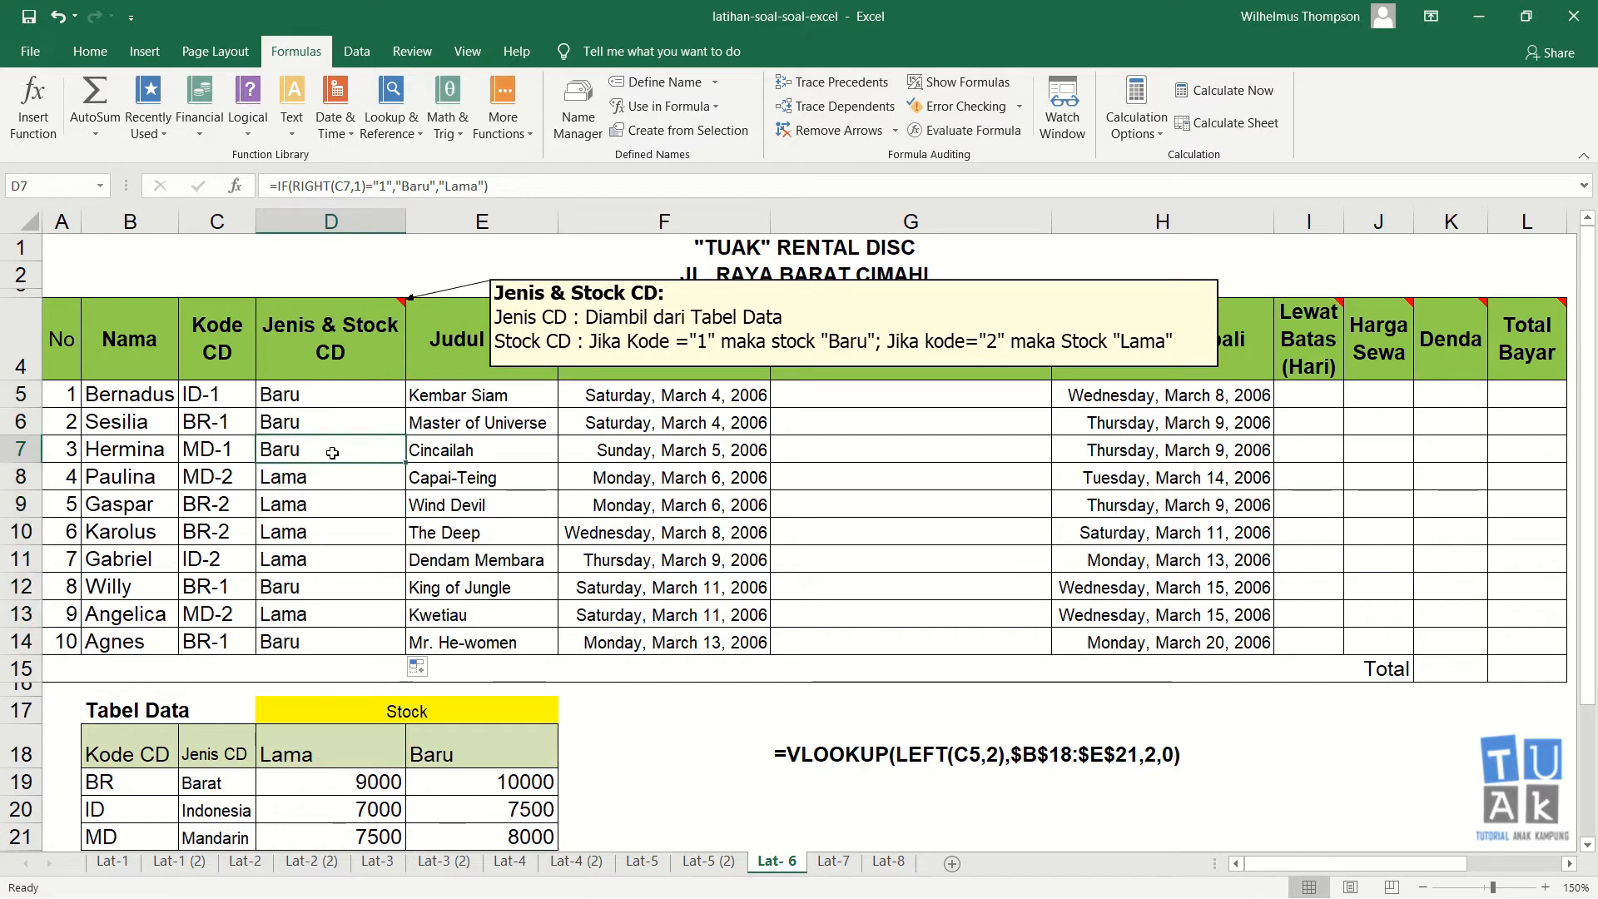
click(224, 400)
click(300, 395)
click(236, 478)
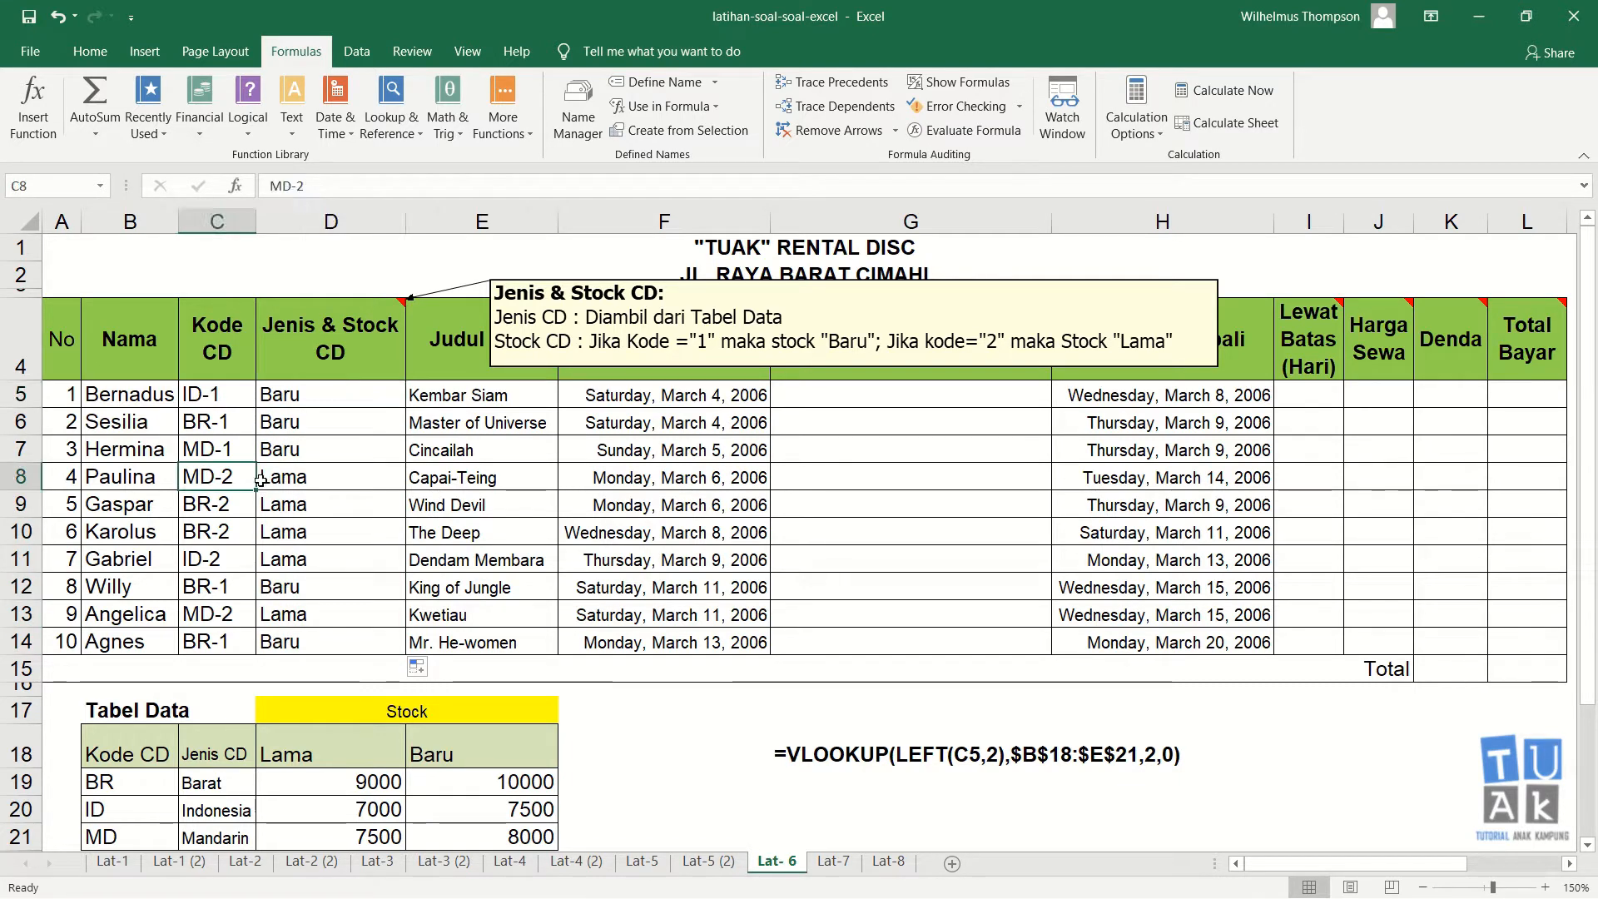
click(263, 480)
click(248, 523)
click(314, 556)
click(238, 621)
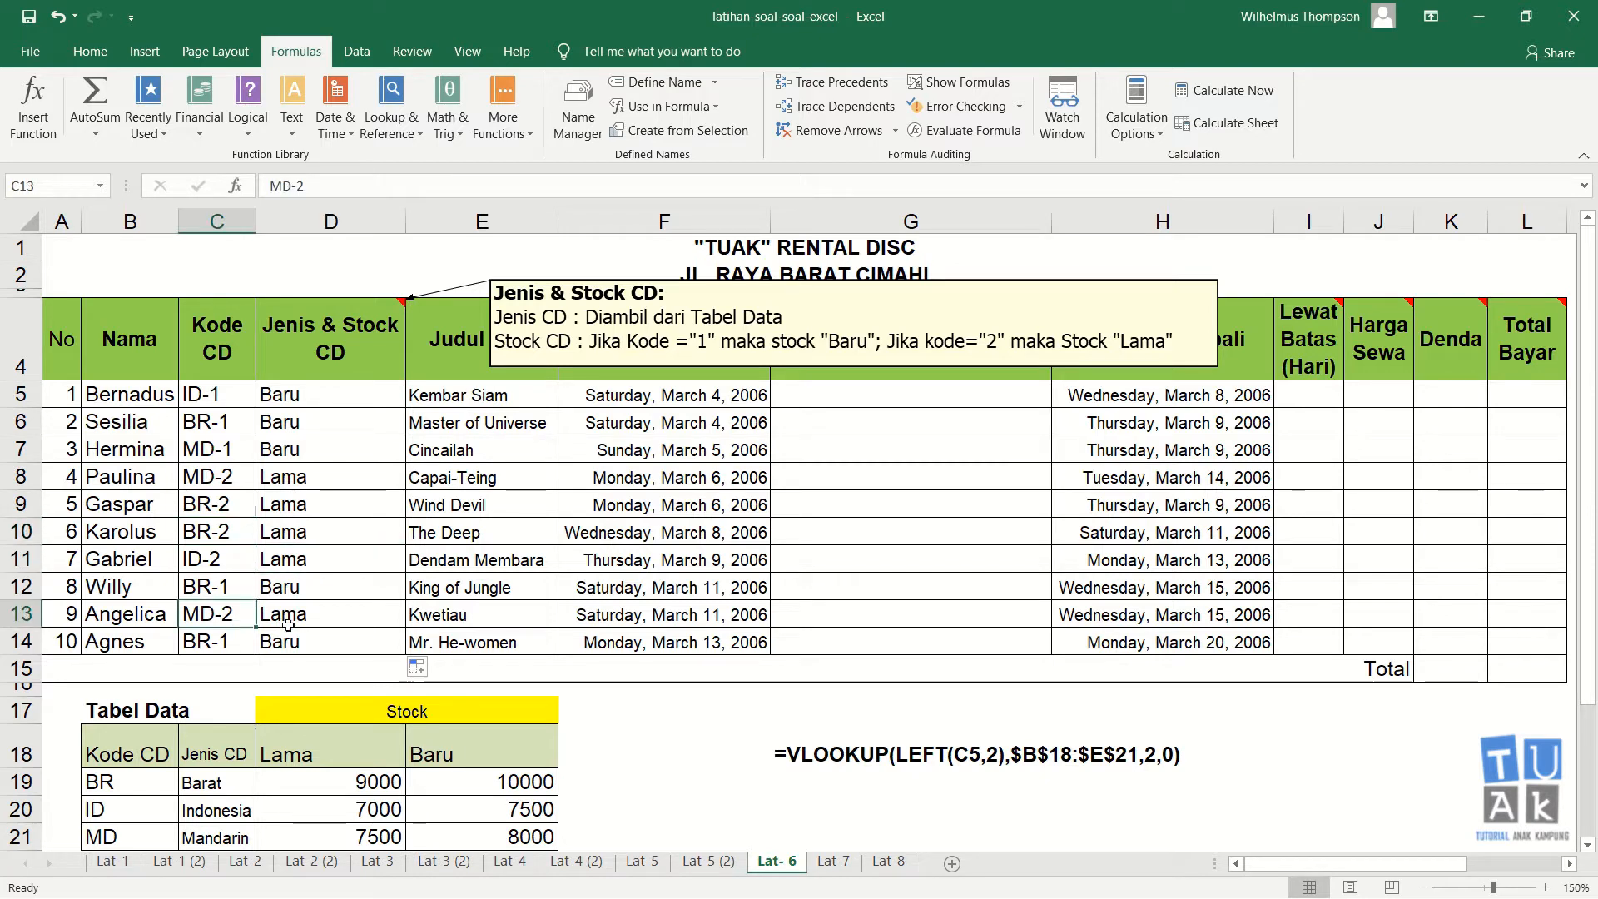
click(289, 625)
click(237, 643)
click(273, 650)
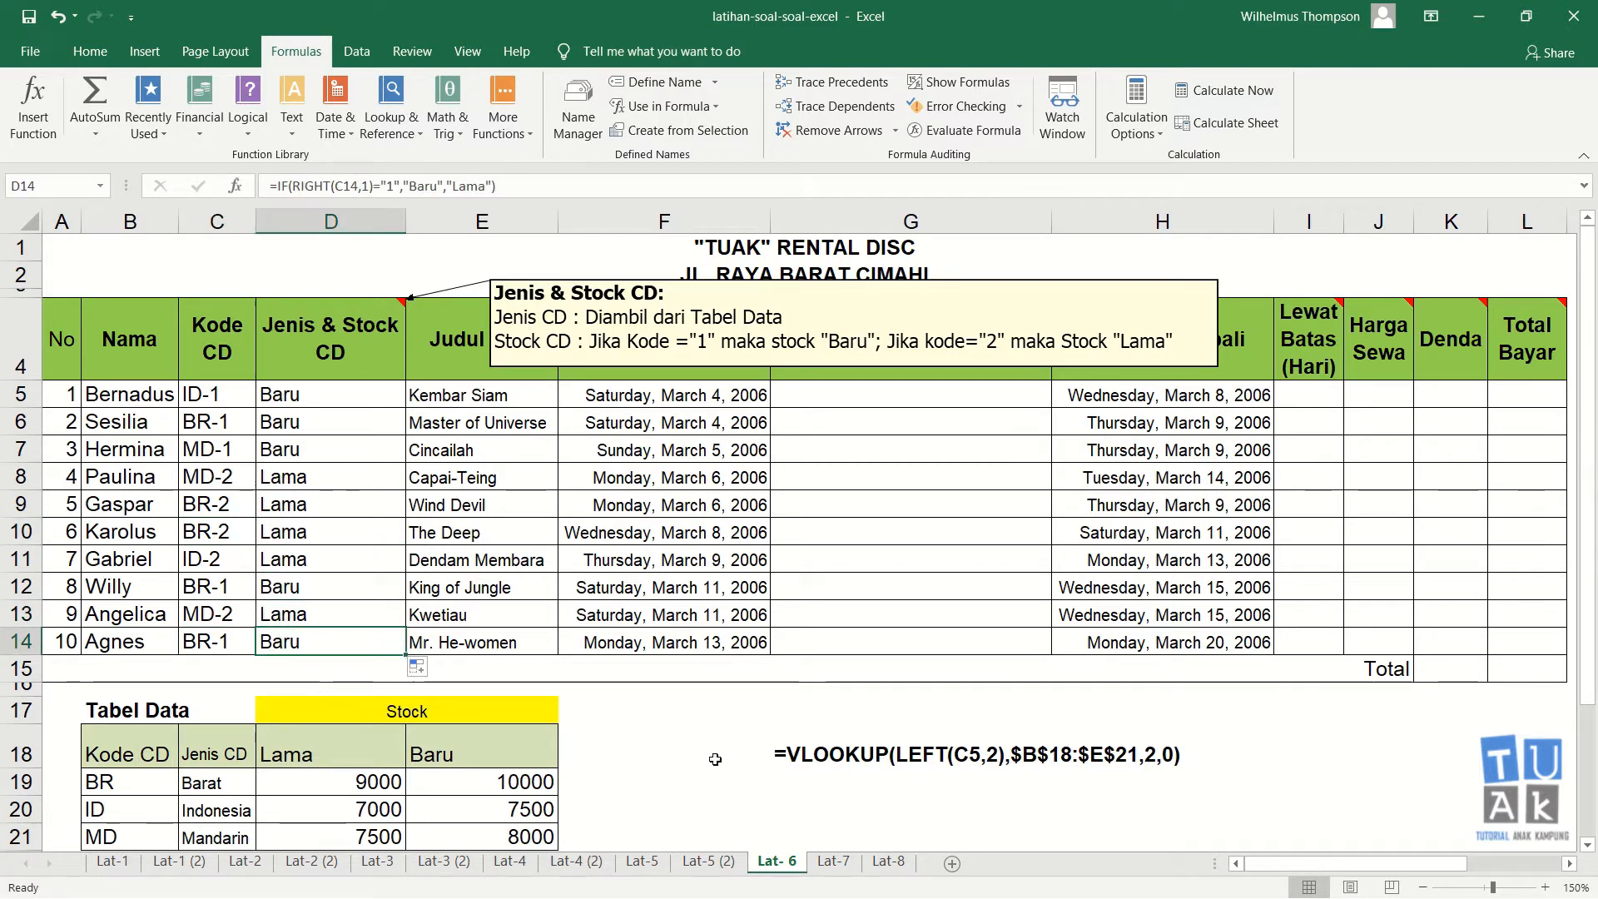
Step: Copy the IF formula text from D5 and paste it as text into G19 below the VLOOKUP note
click(354, 397)
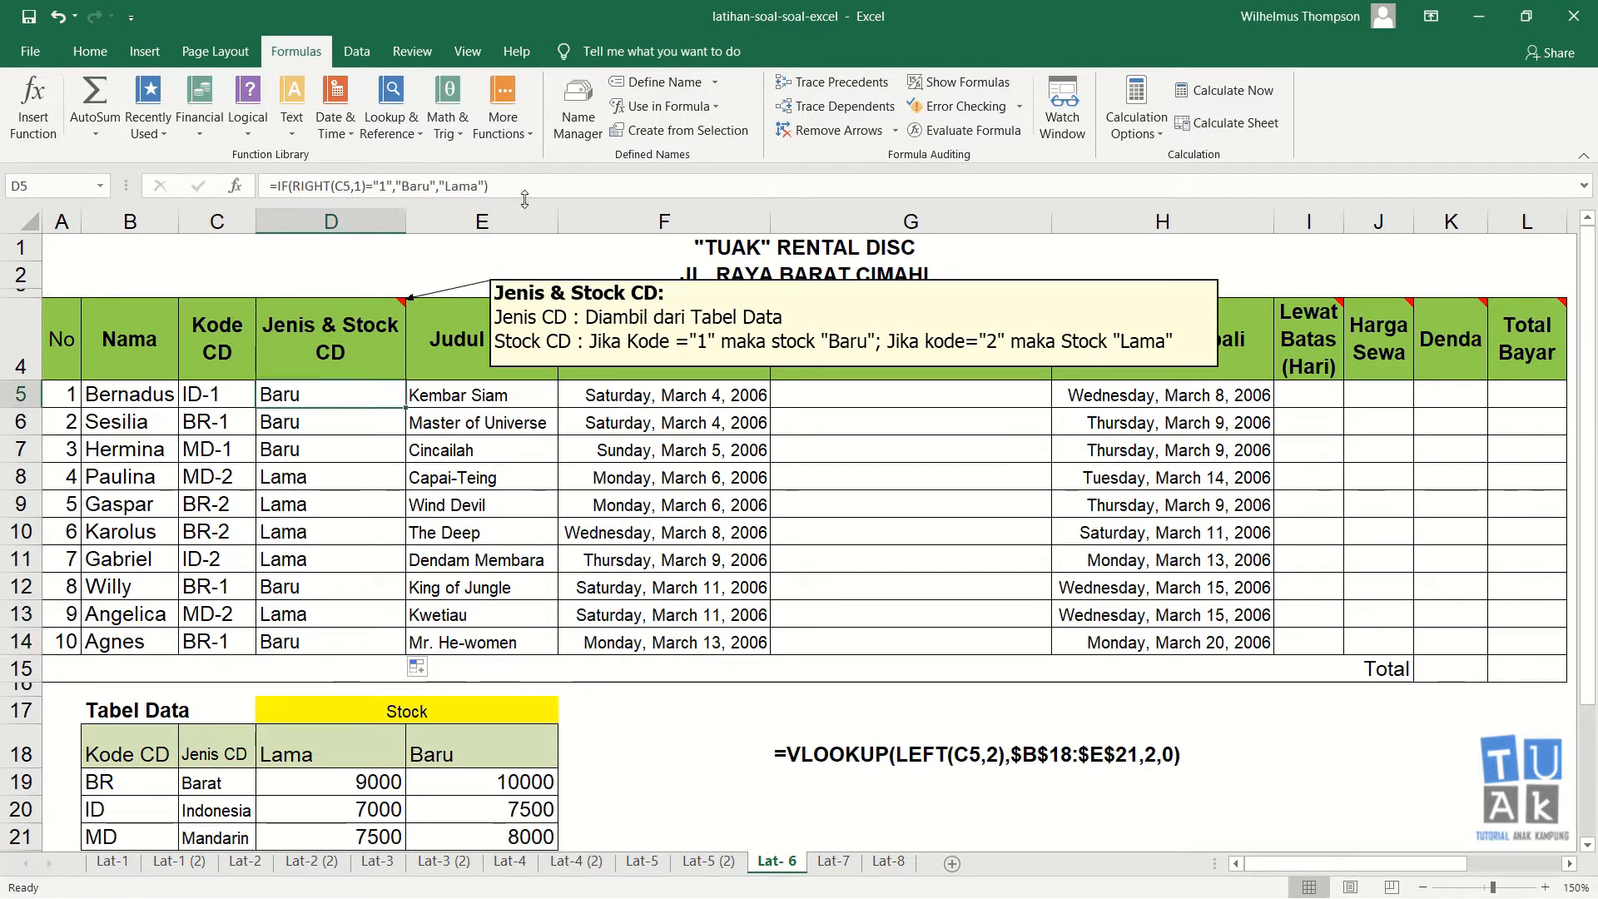
click(321, 181)
triple_click(321, 182)
key(ctrl+c)
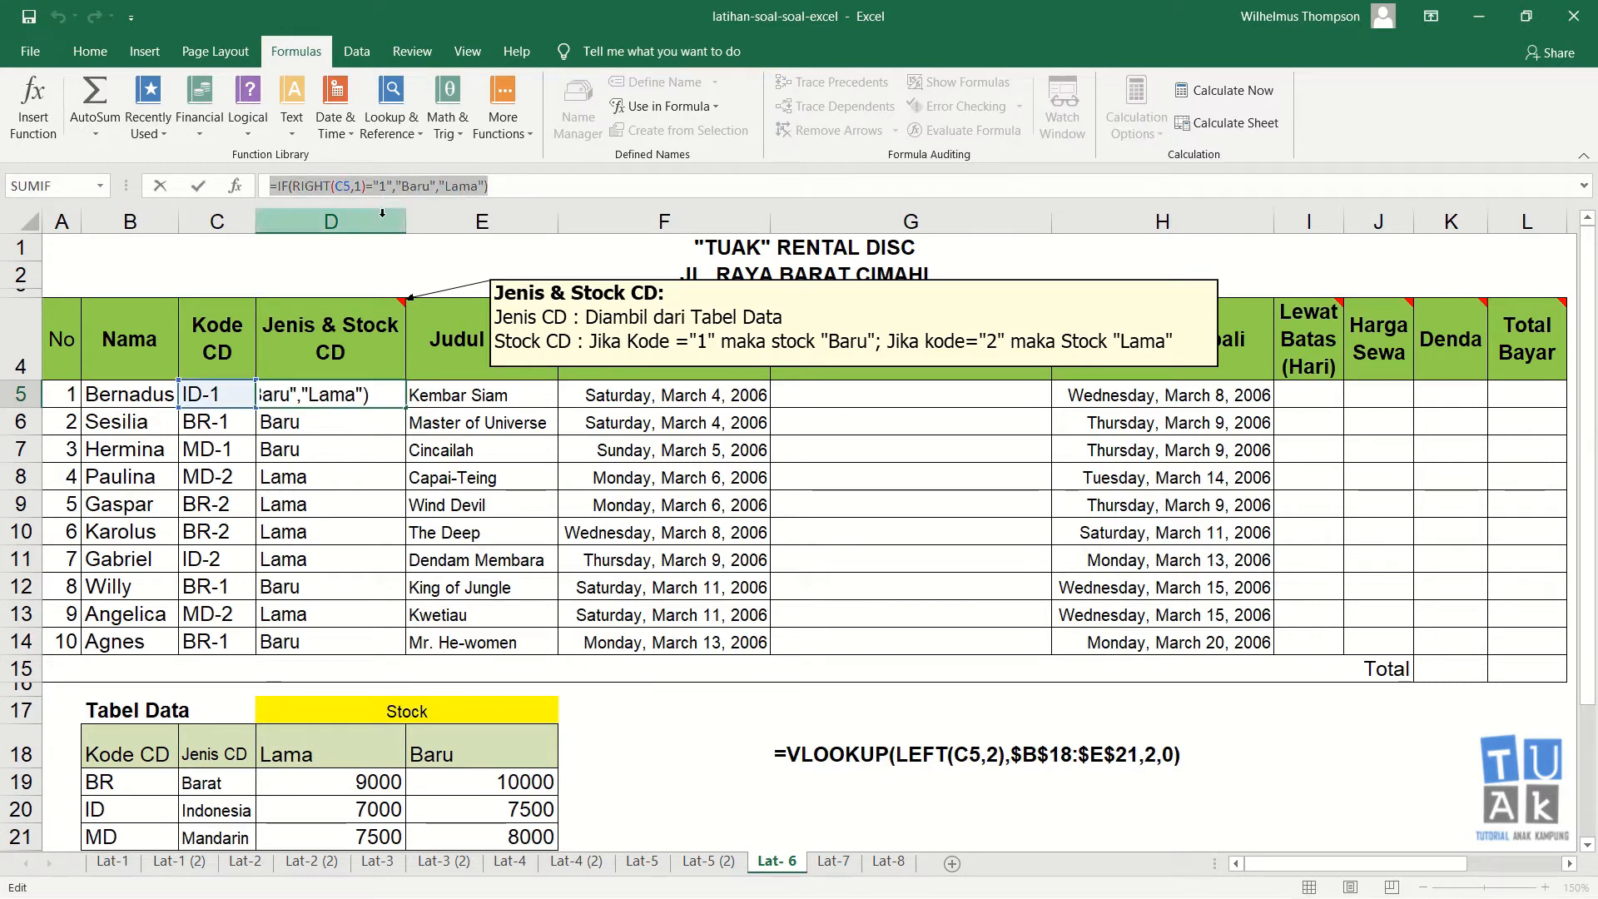
key(Escape)
click(787, 773)
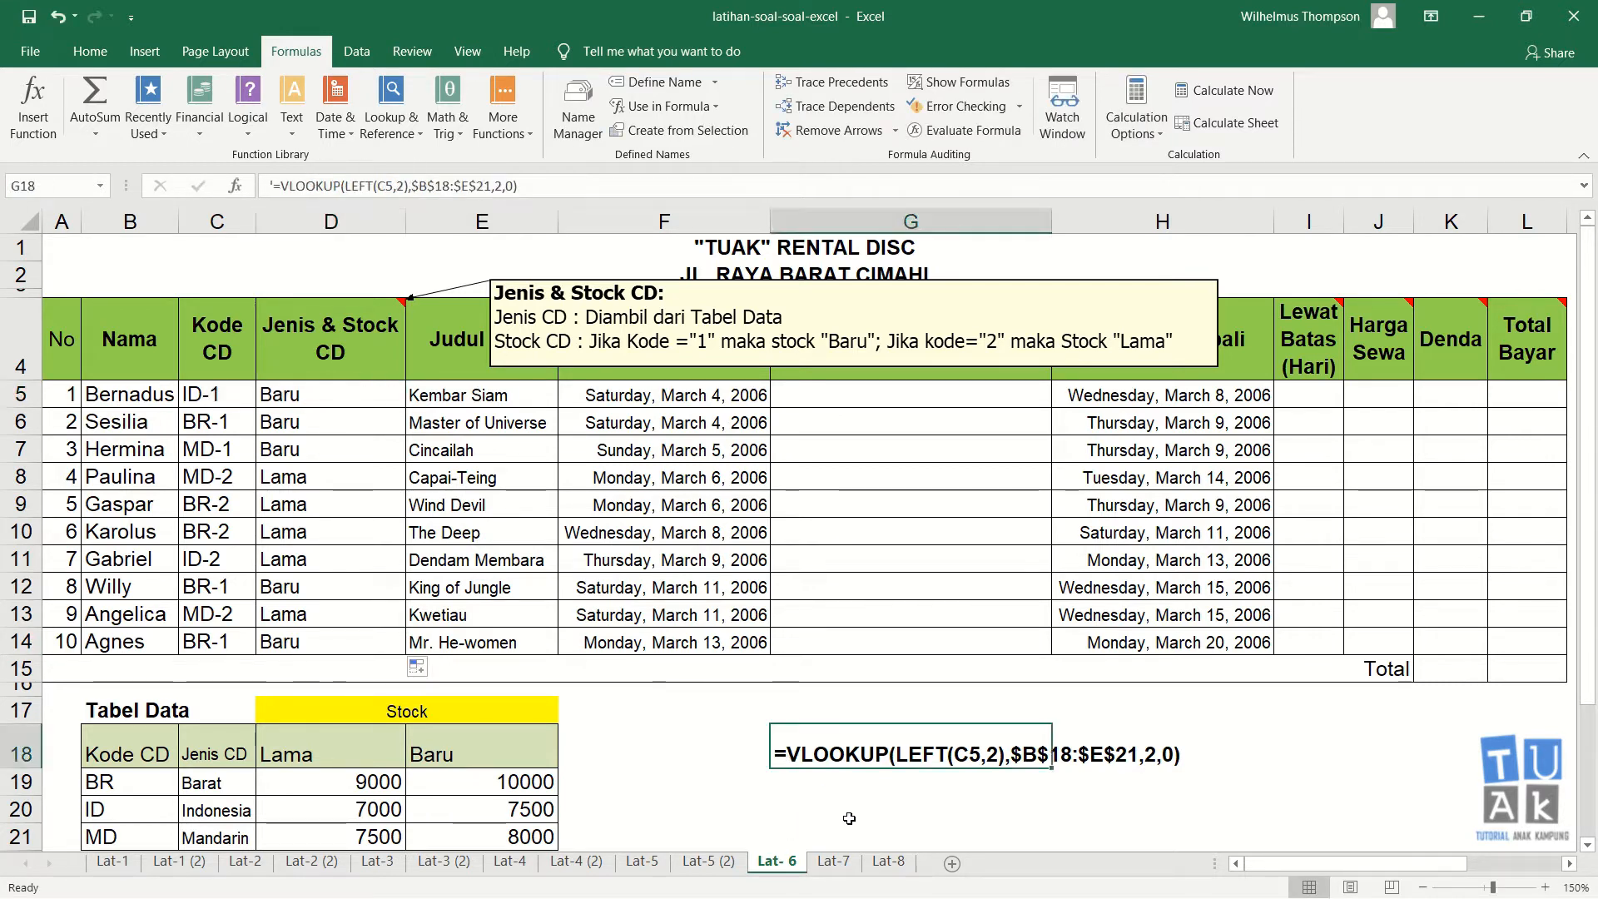
key(F2)
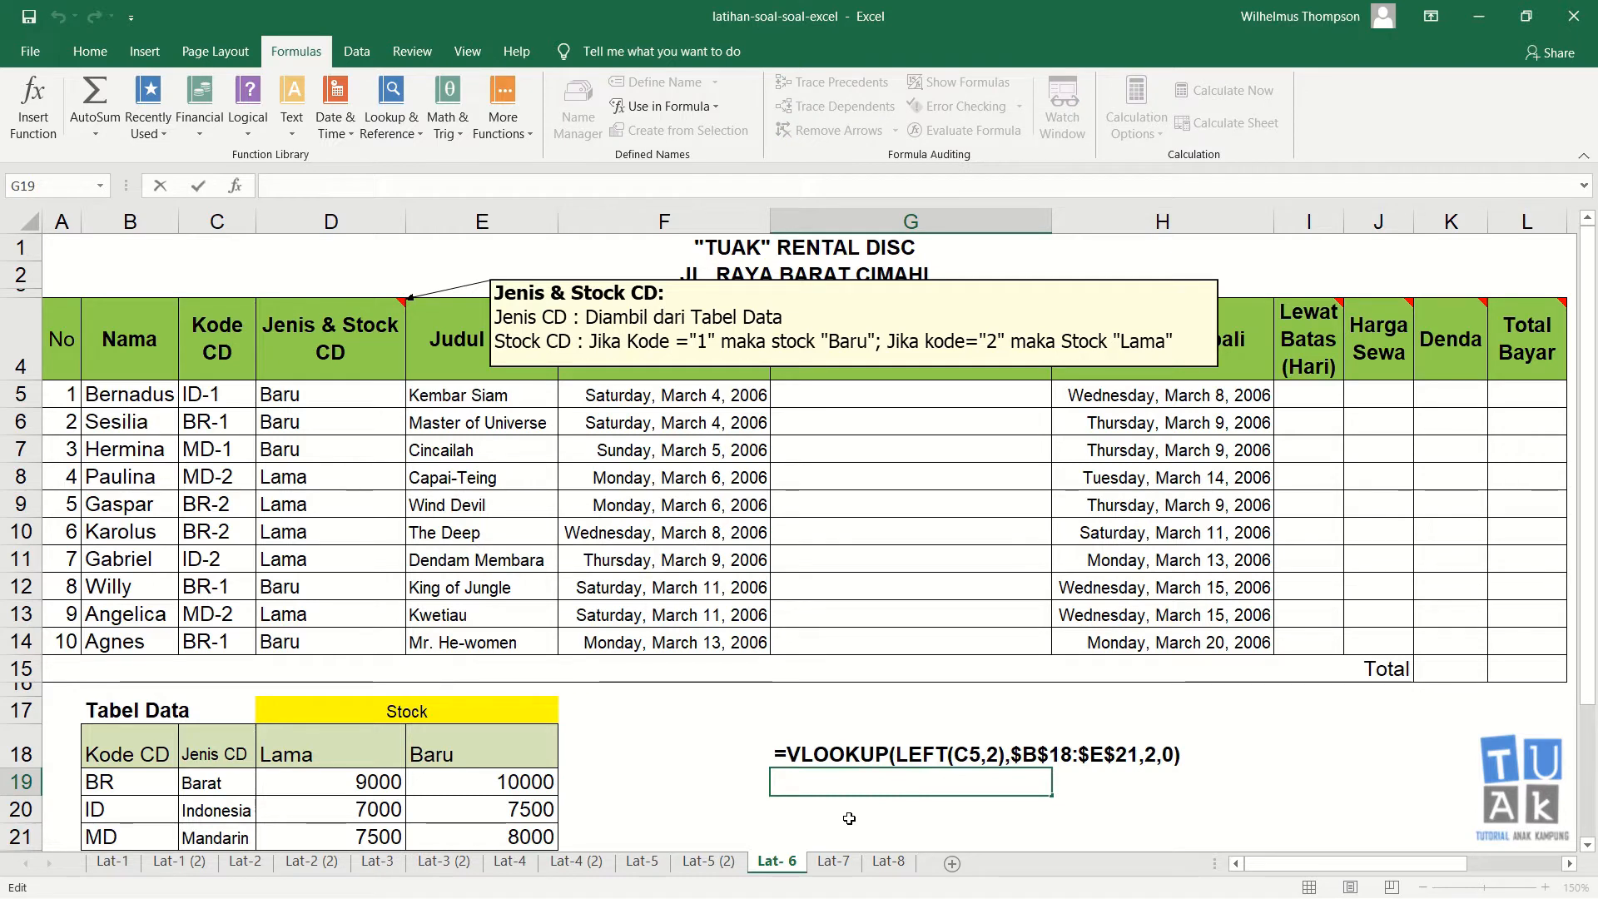
key(ctrl+v)
key(Return)
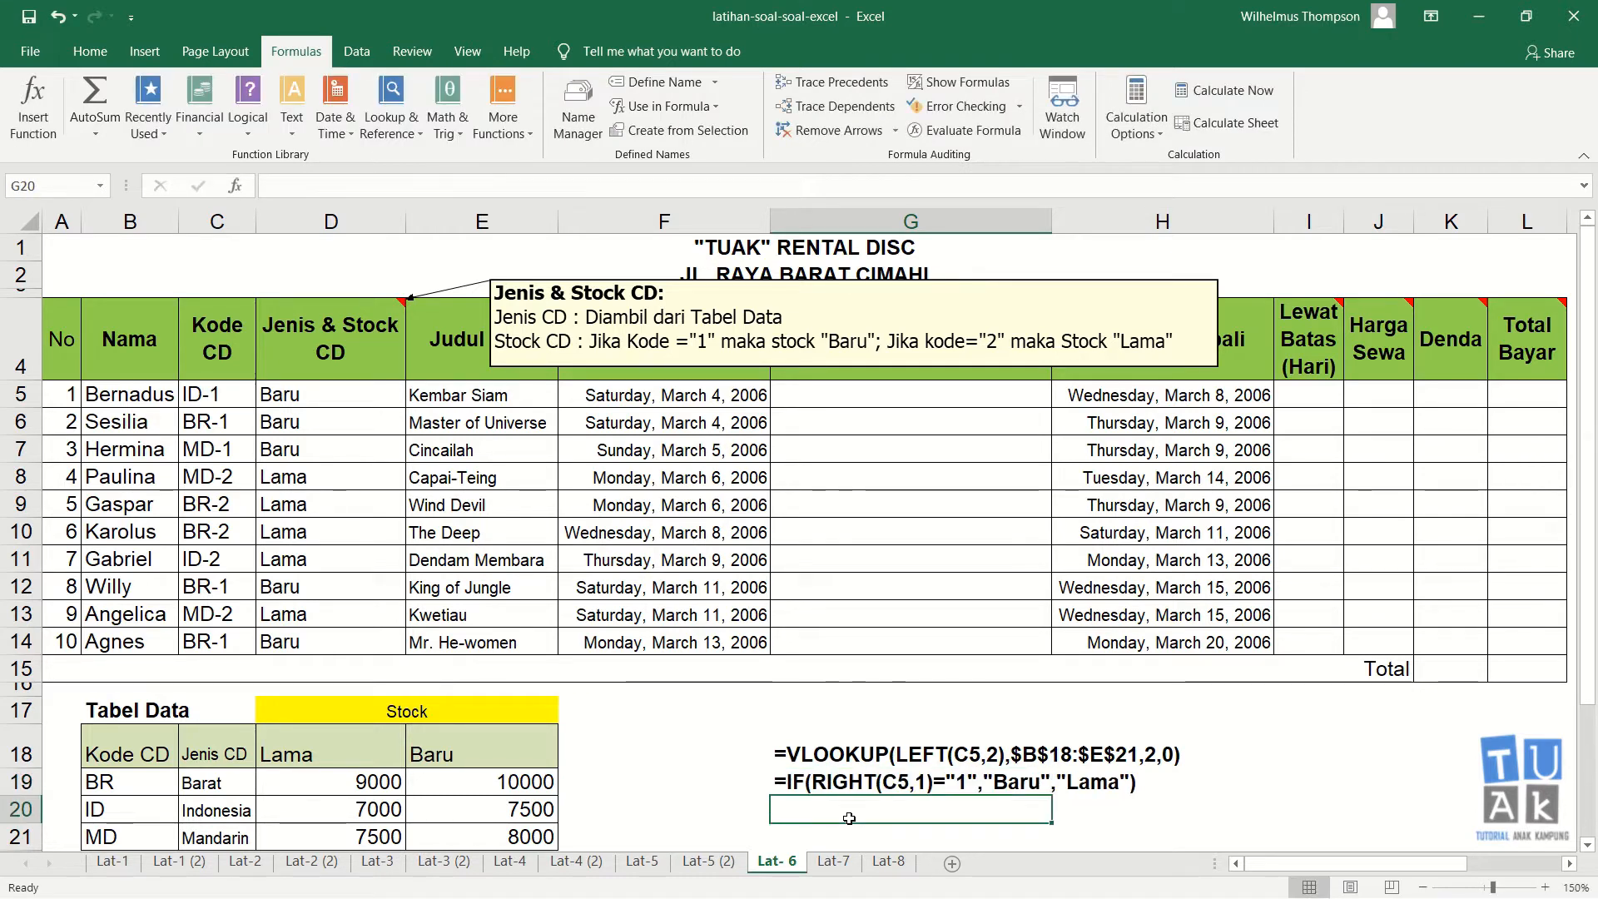
key(Left)
key(Left)
key(Up)
key(Up)
key(Up)
key(Up)
key(Up)
key(Up)
key(Up)
key(Up)
key(Up)
key(Up)
key(Up)
key(Up)
key(Up)
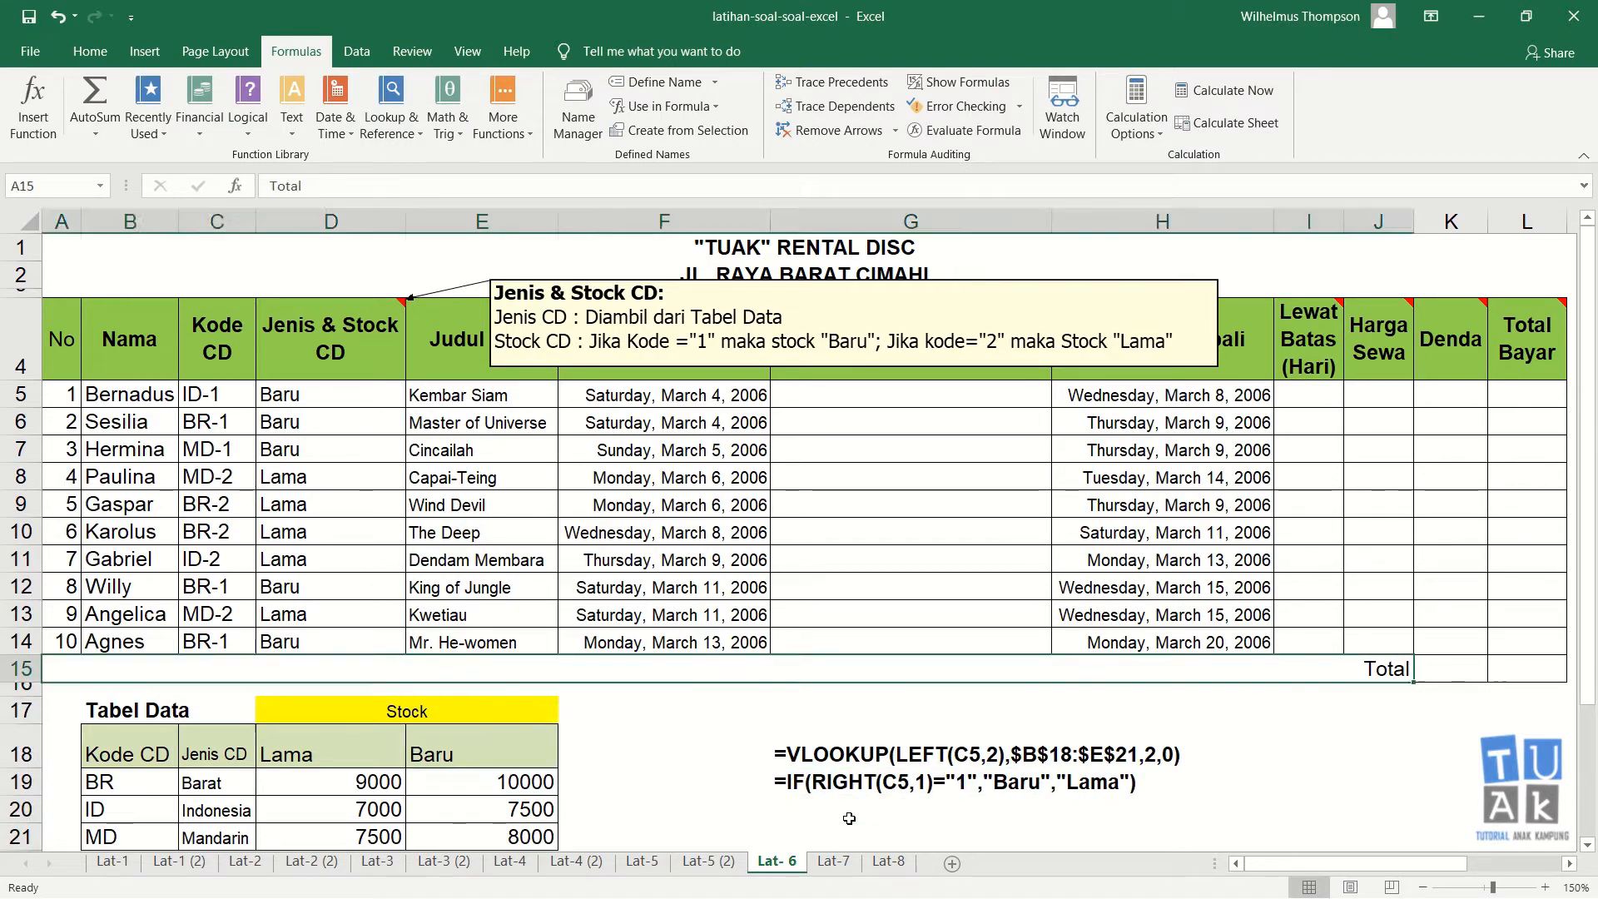
key(Up)
key(Up)
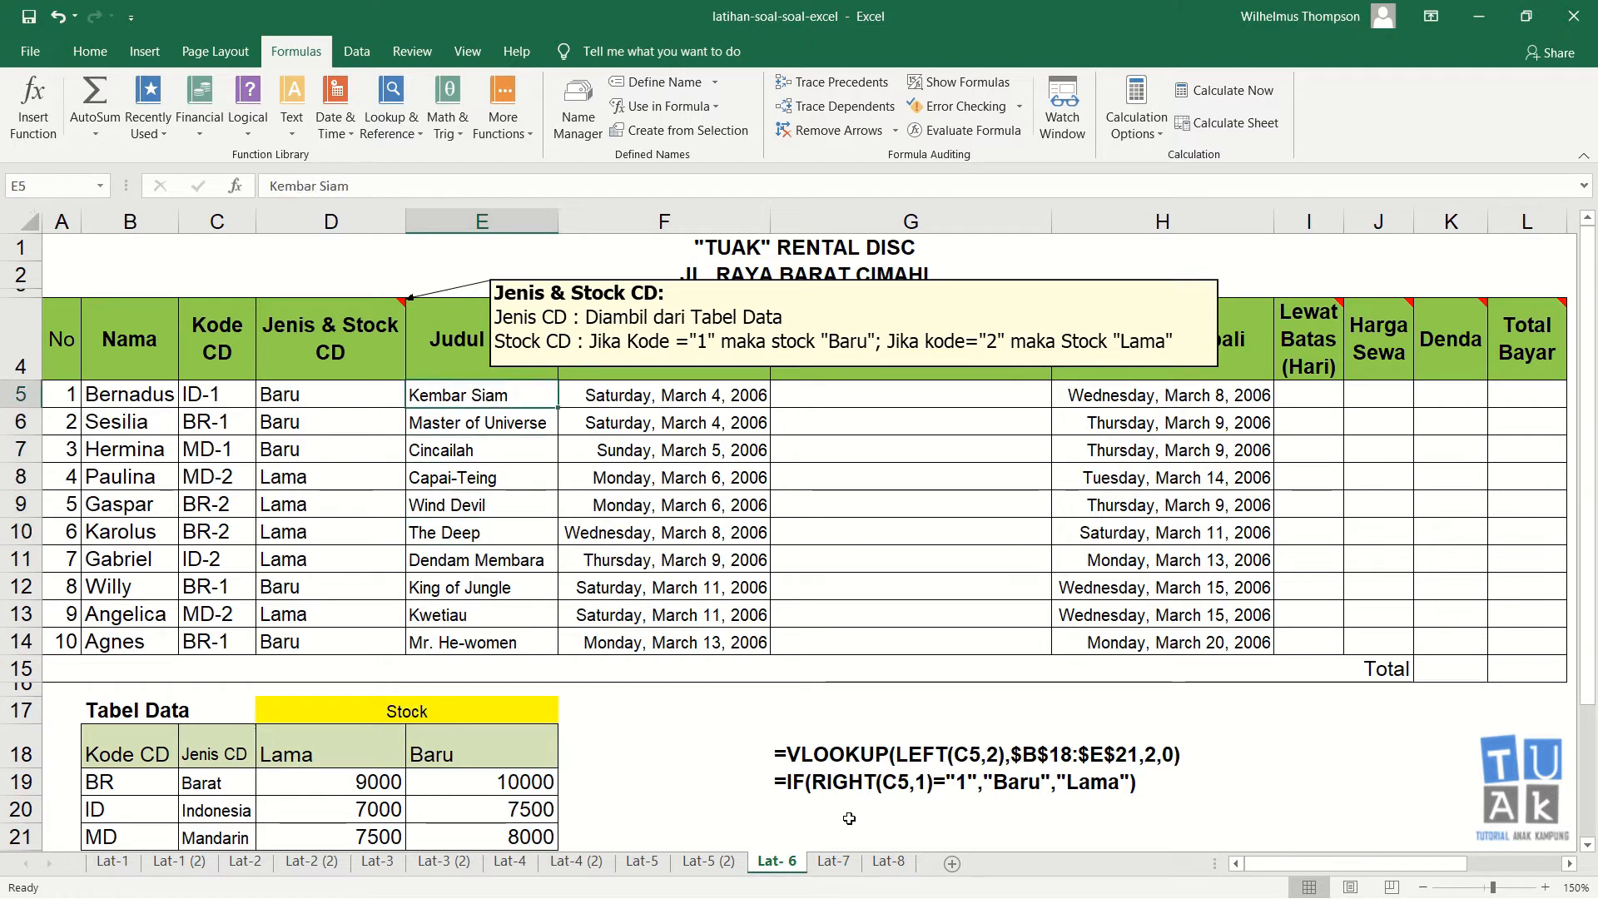
key(Down)
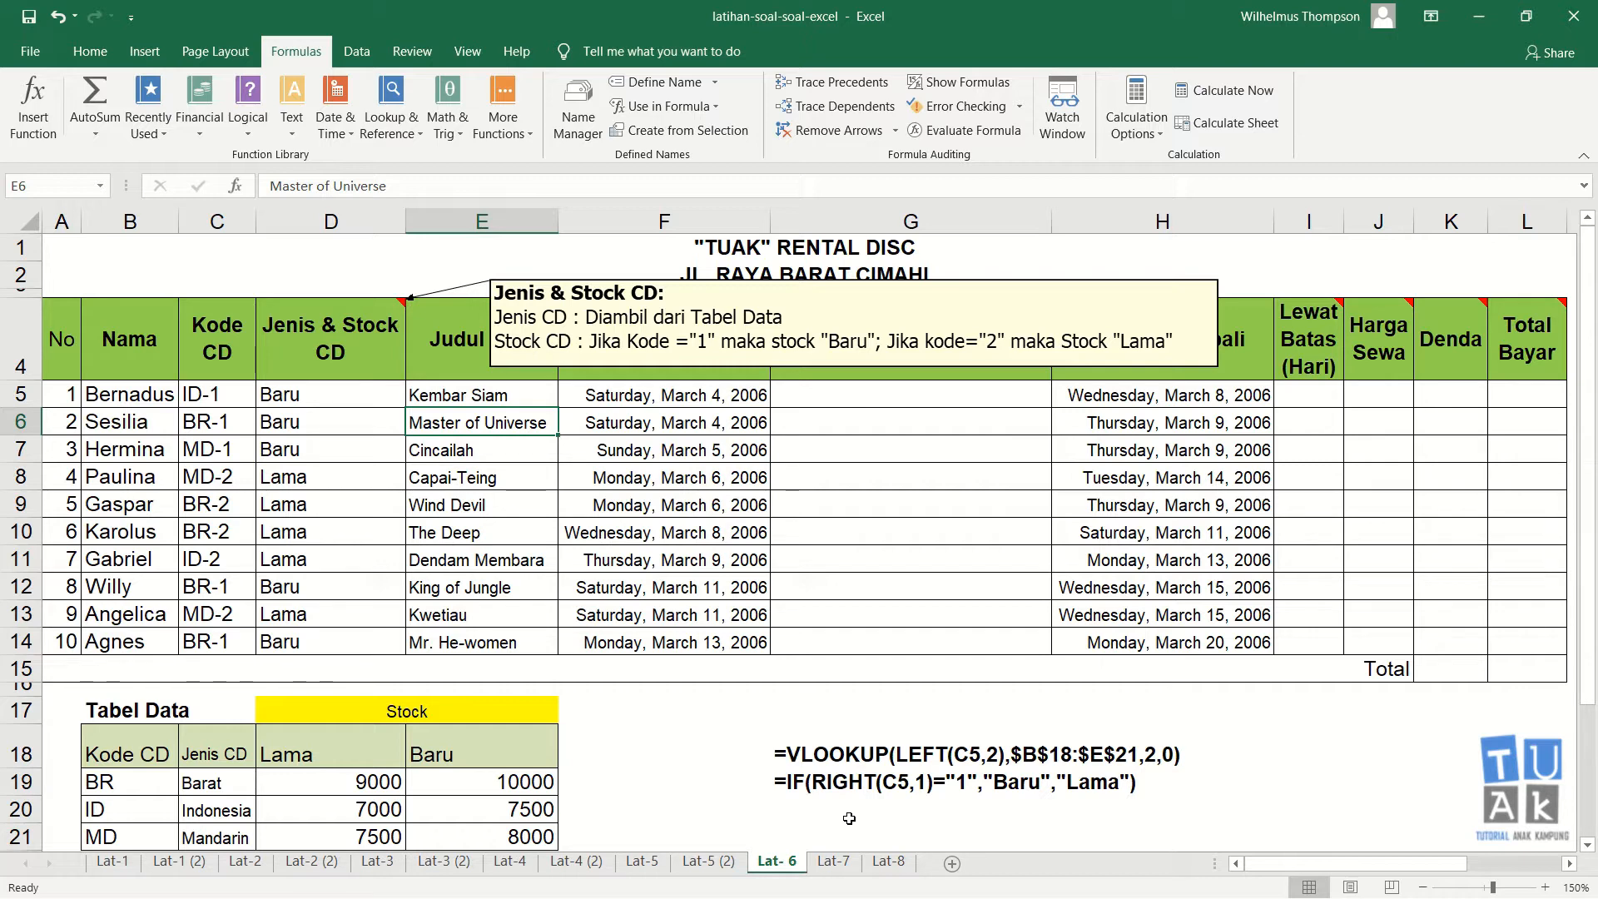
Step: Enter the text &""& in G20 as the joining piece for combining the two formulas
click(777, 802)
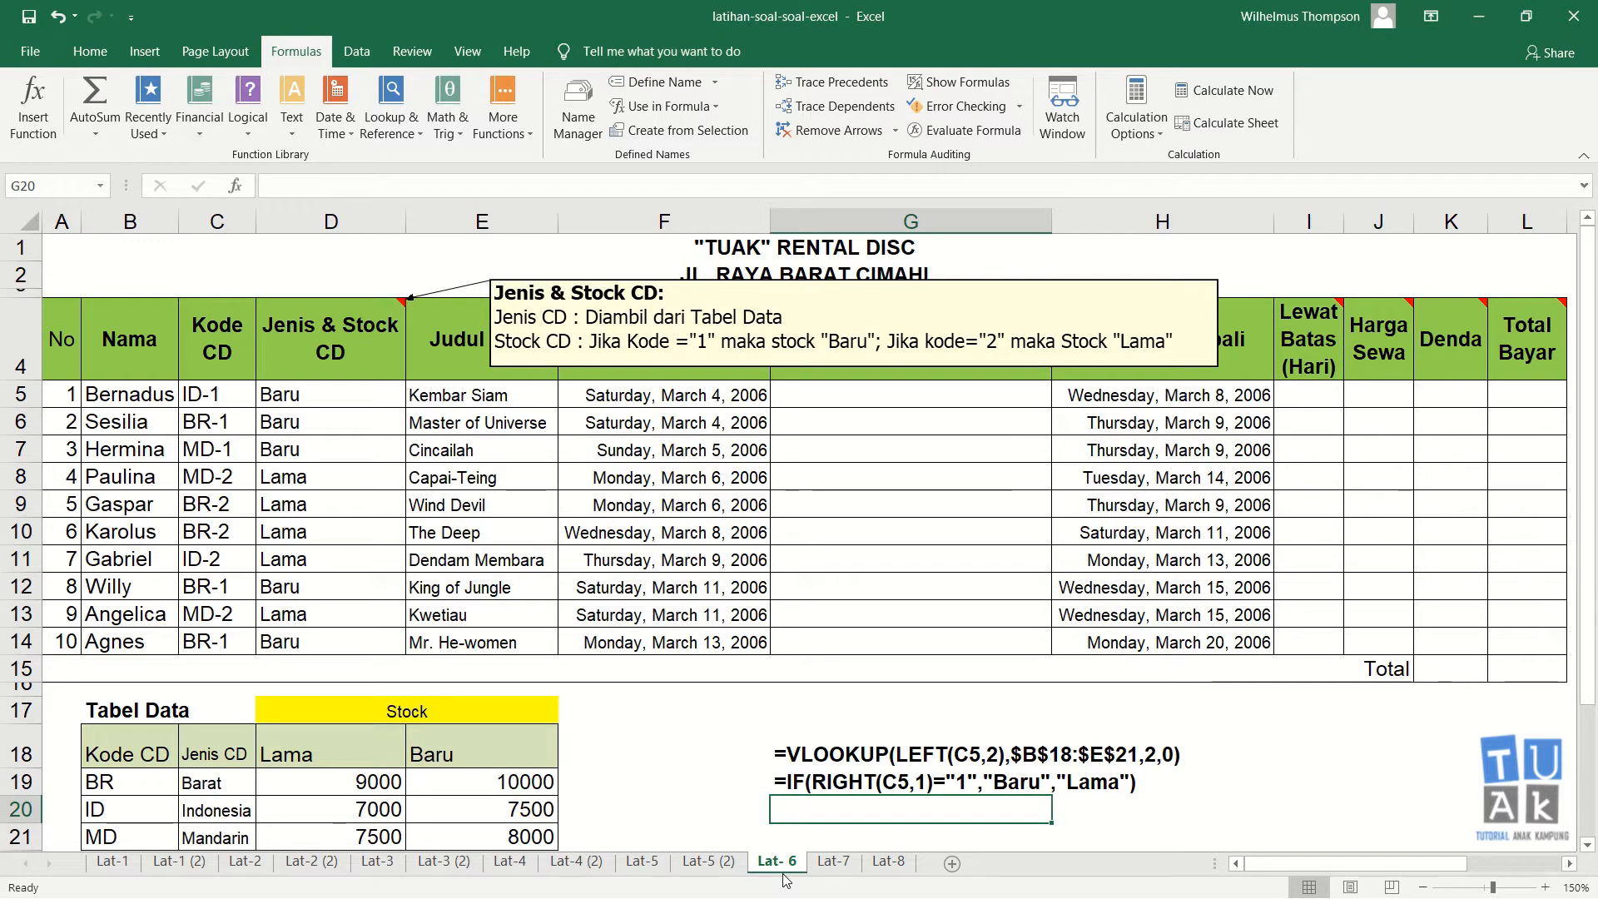
text('&)
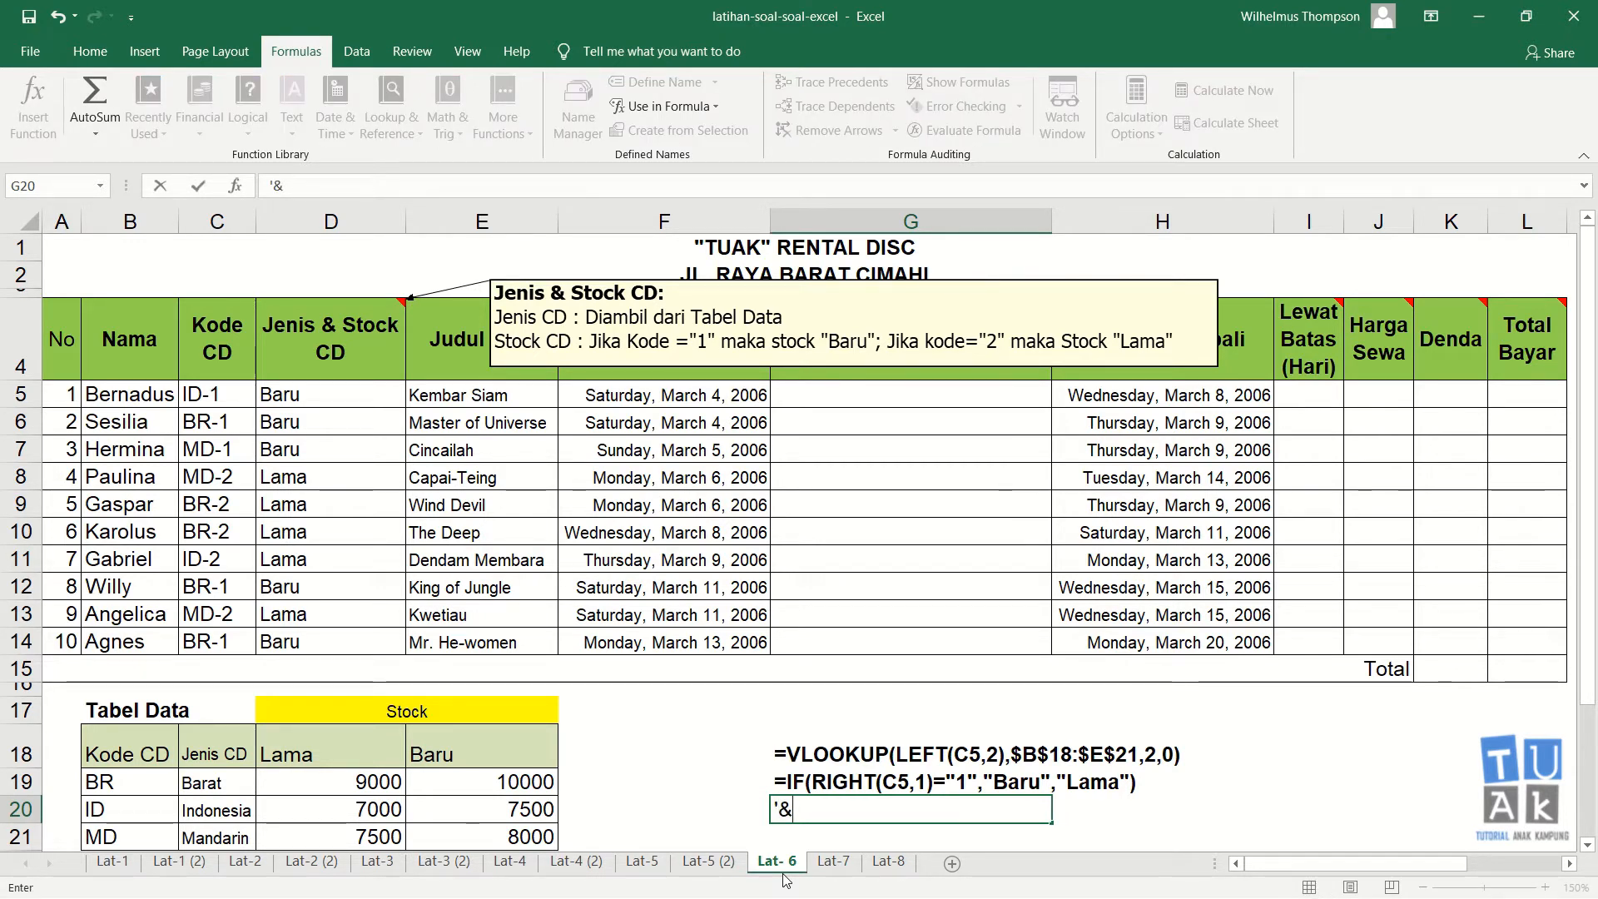
text("")
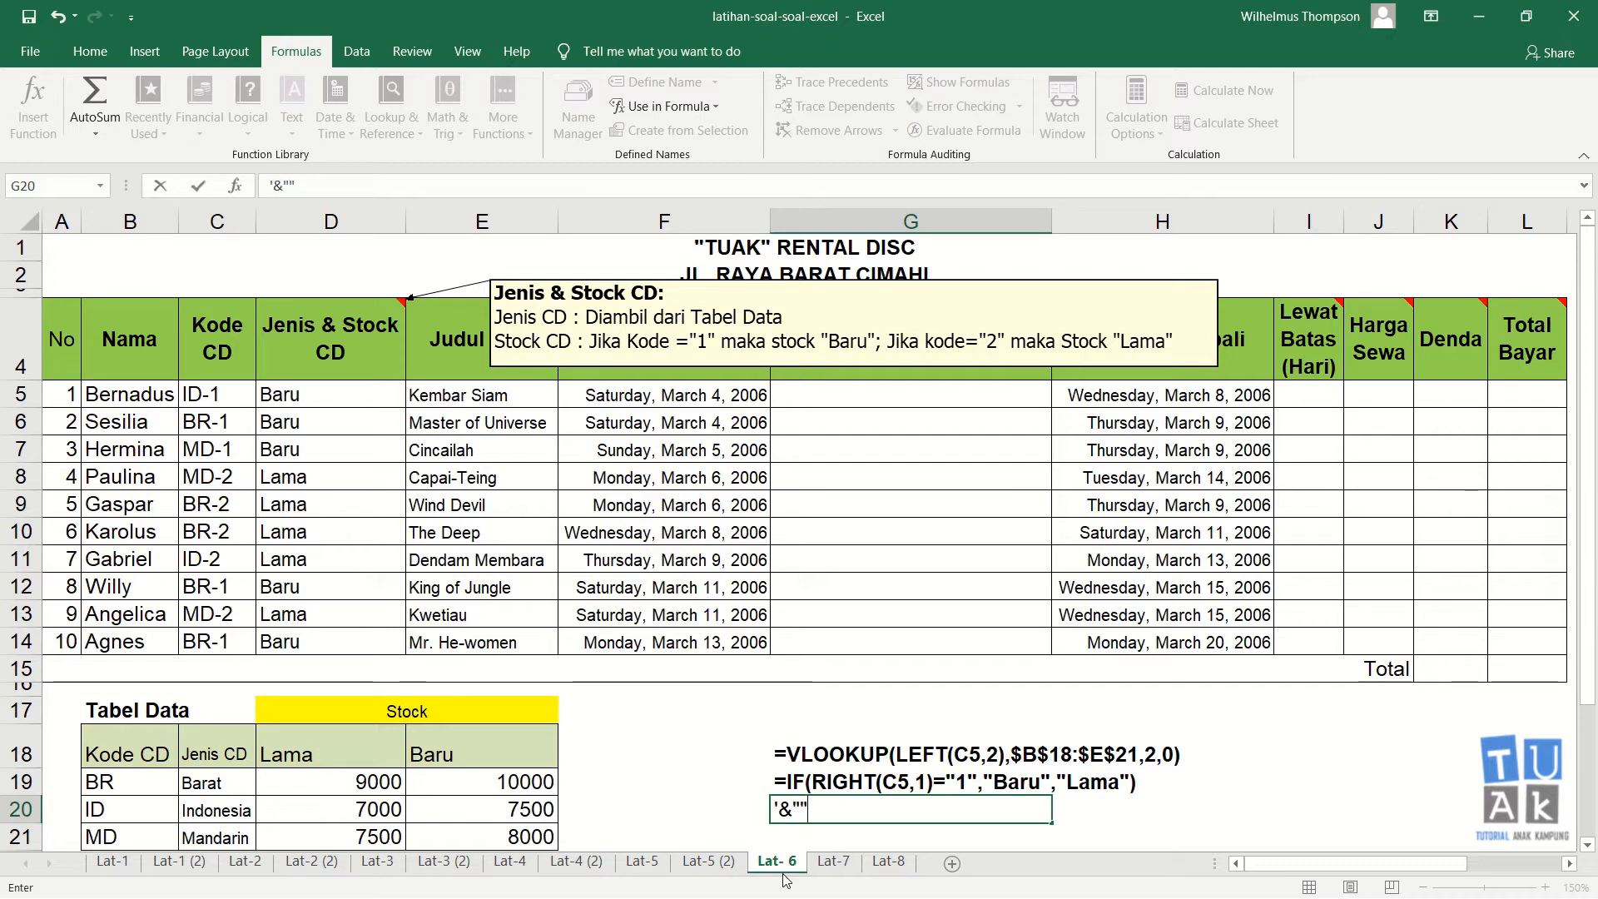
text(&)
key(Return)
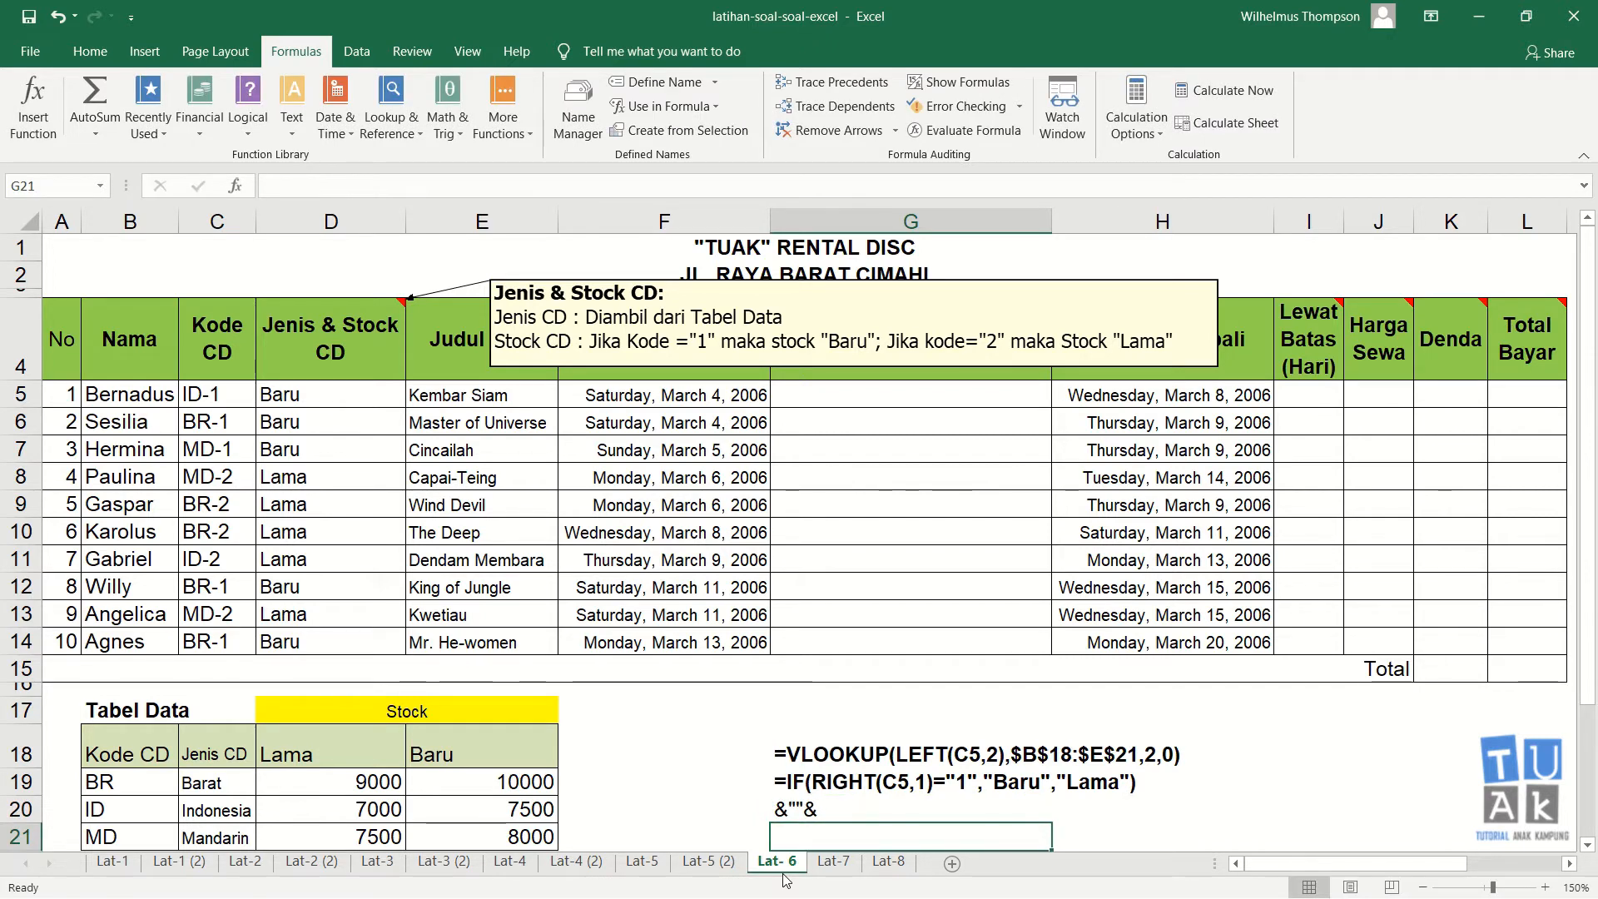
Step: Edit the joining text in G20 to &" / "& so a spaced slash separates the two results
key(Up)
key(F2)
key(Left)
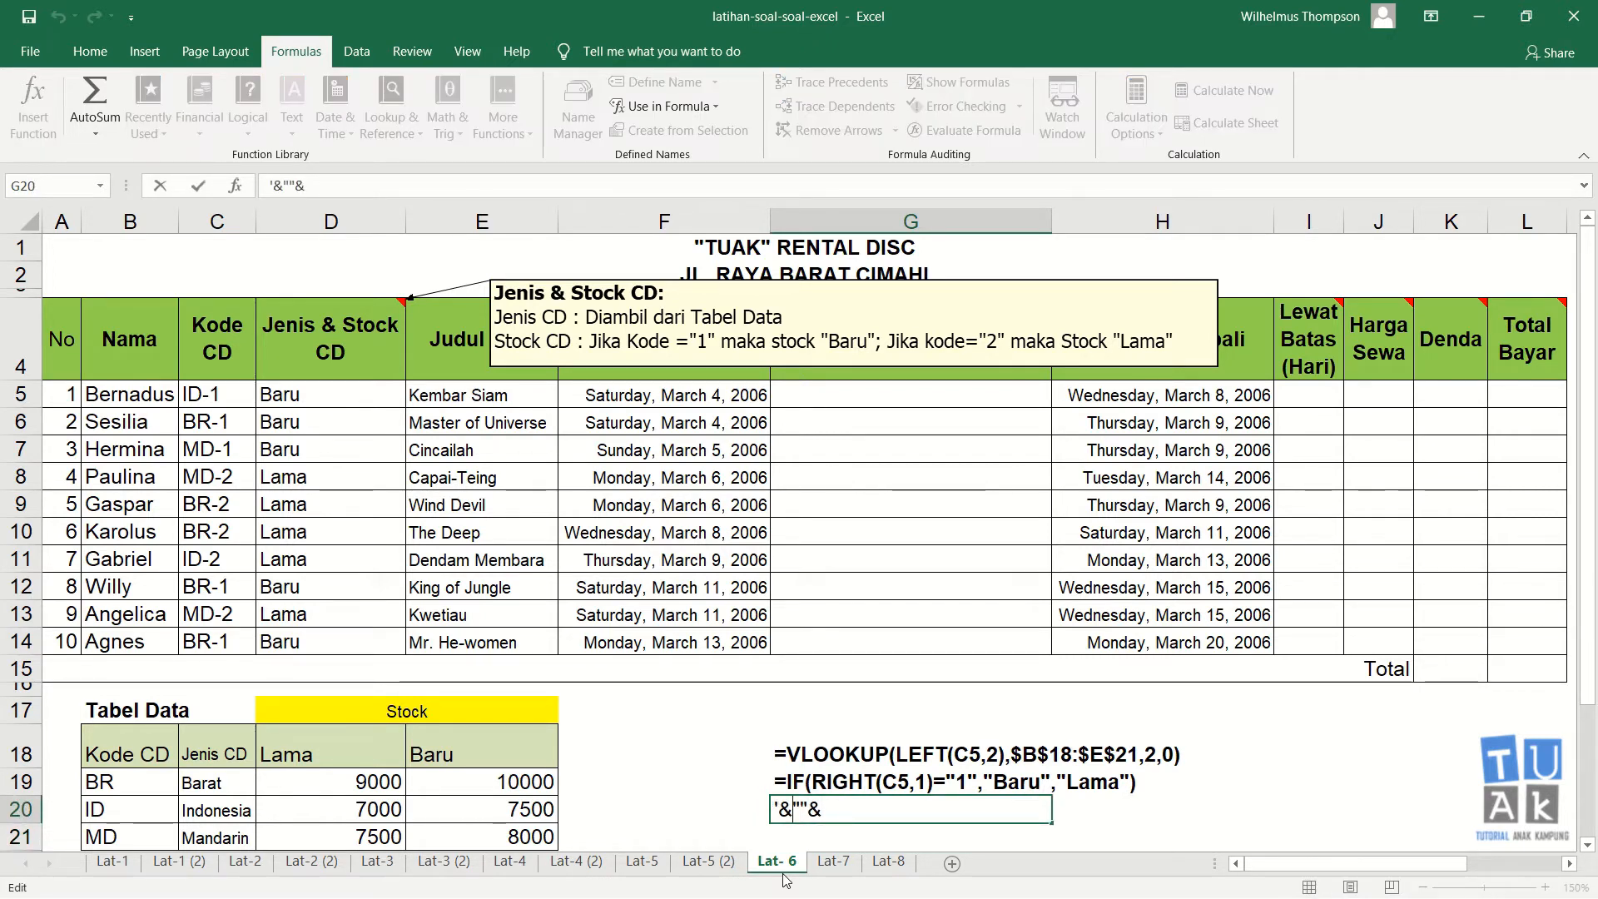
key(Right)
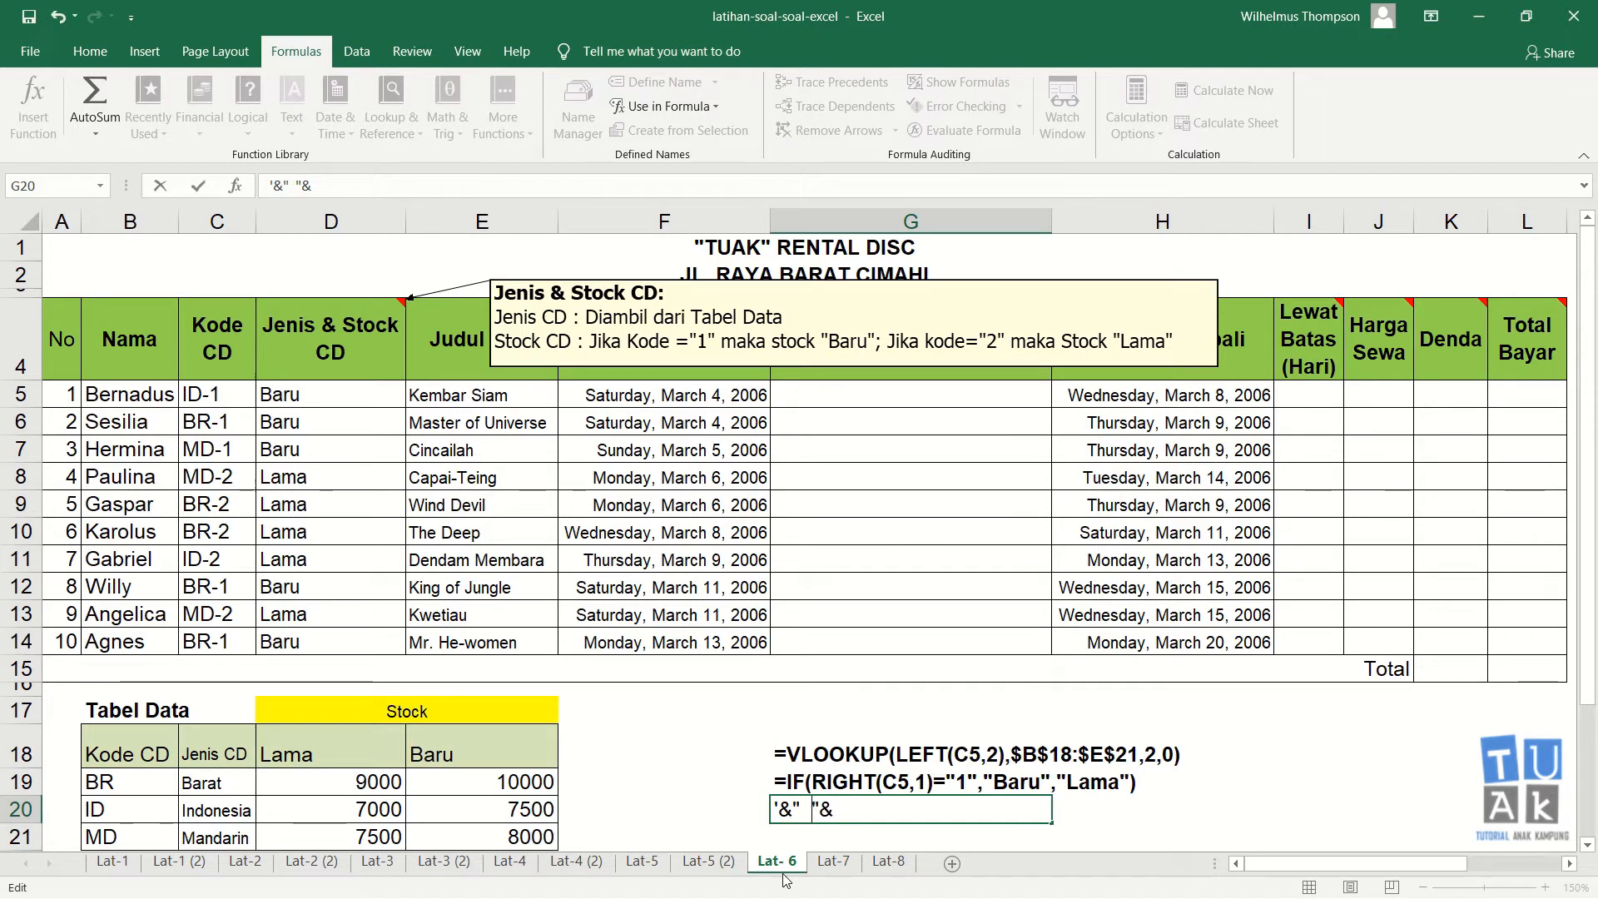
key(Return)
key(Up)
key(F2)
key(Left)
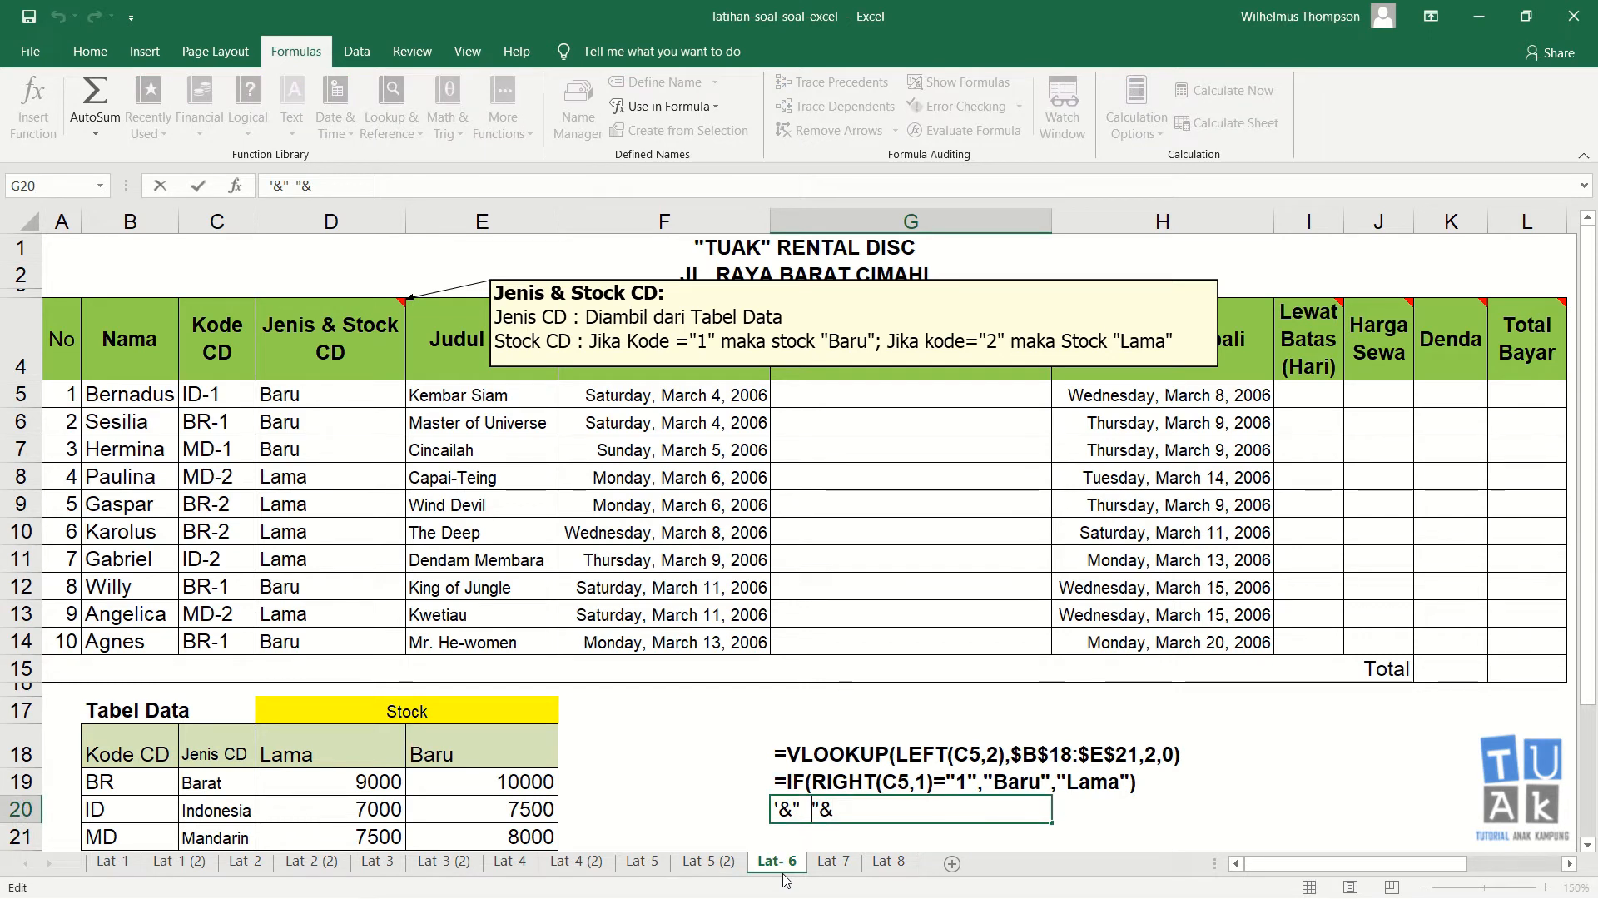
text(/)
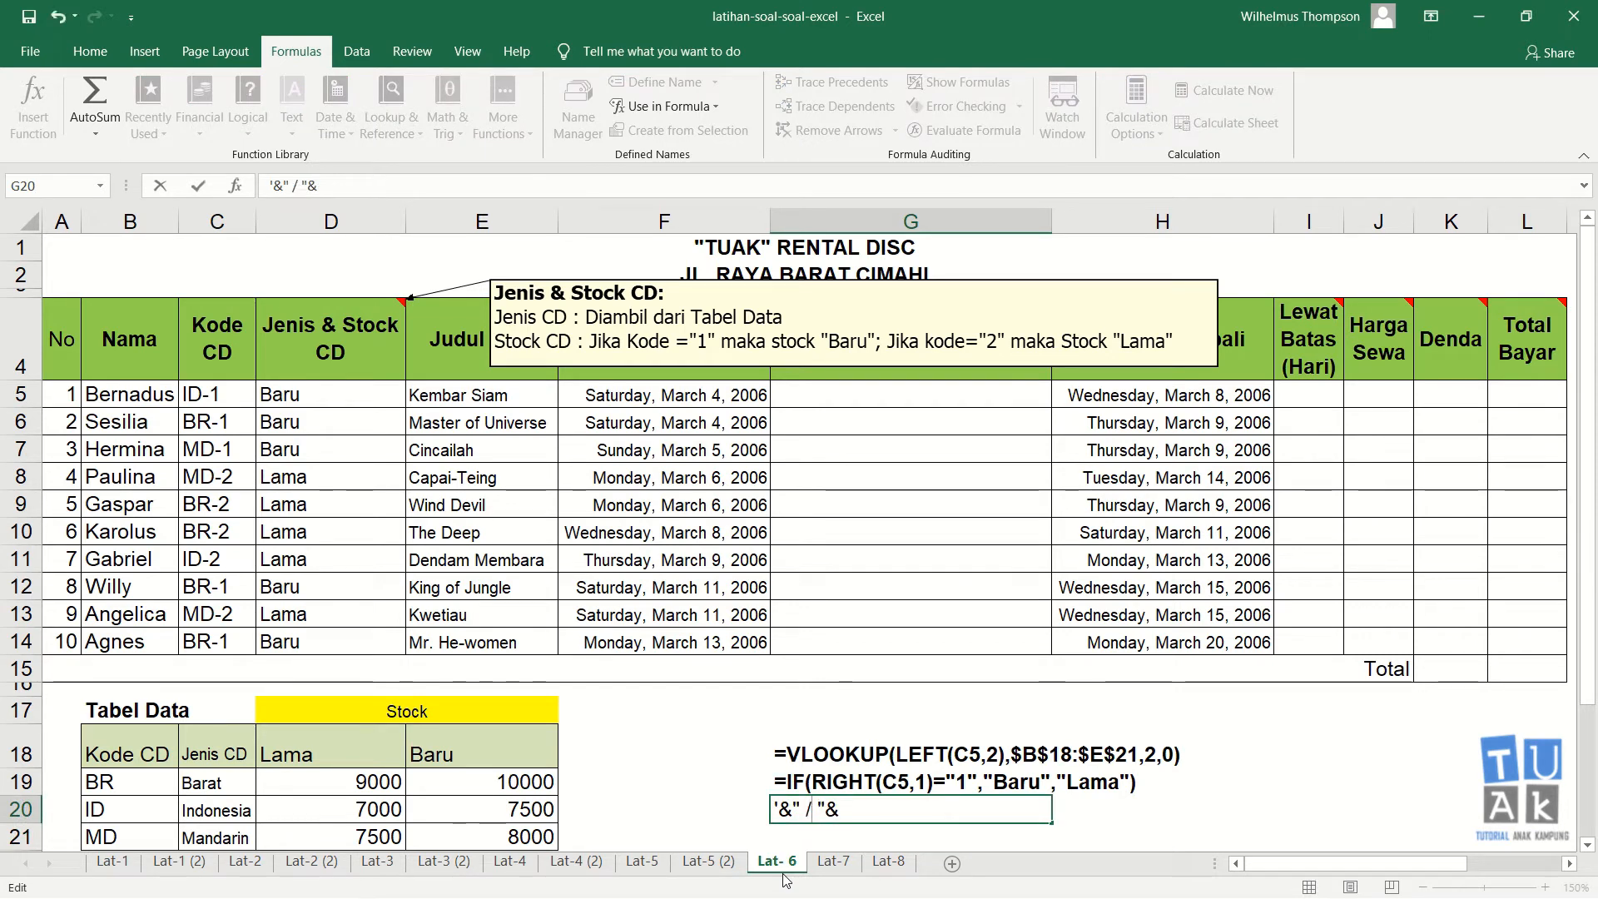
key(Return)
Step: Clear the existing Stock formulas from D5 through D14 of the Jenis & Stock CD column
key(Up)
key(Up)
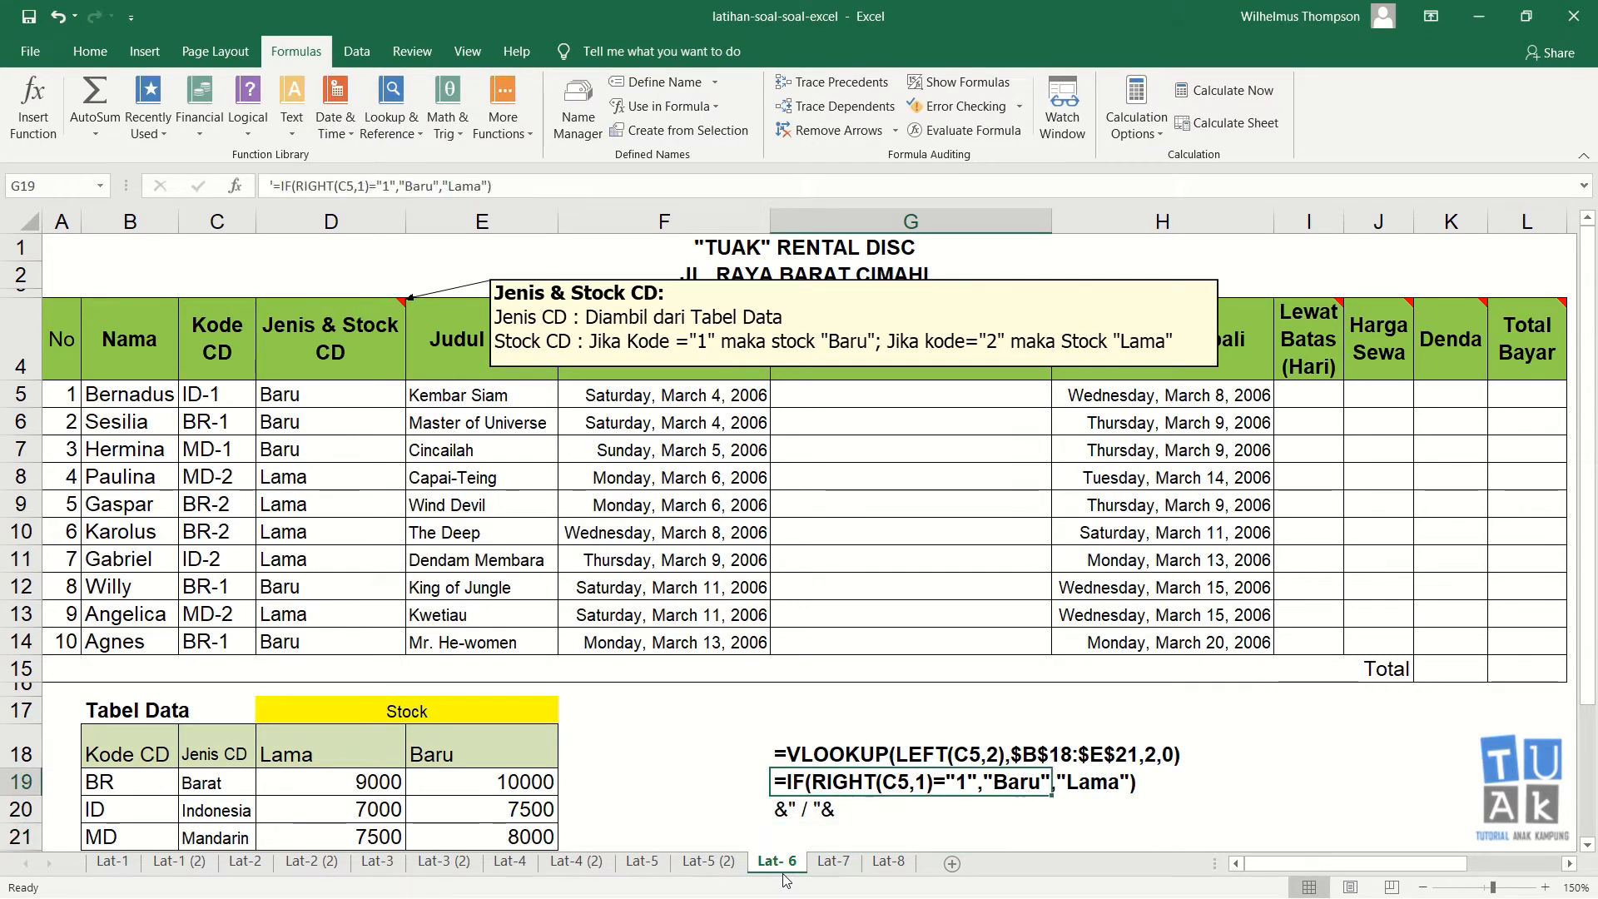
key(Up)
key(Down)
key(Up)
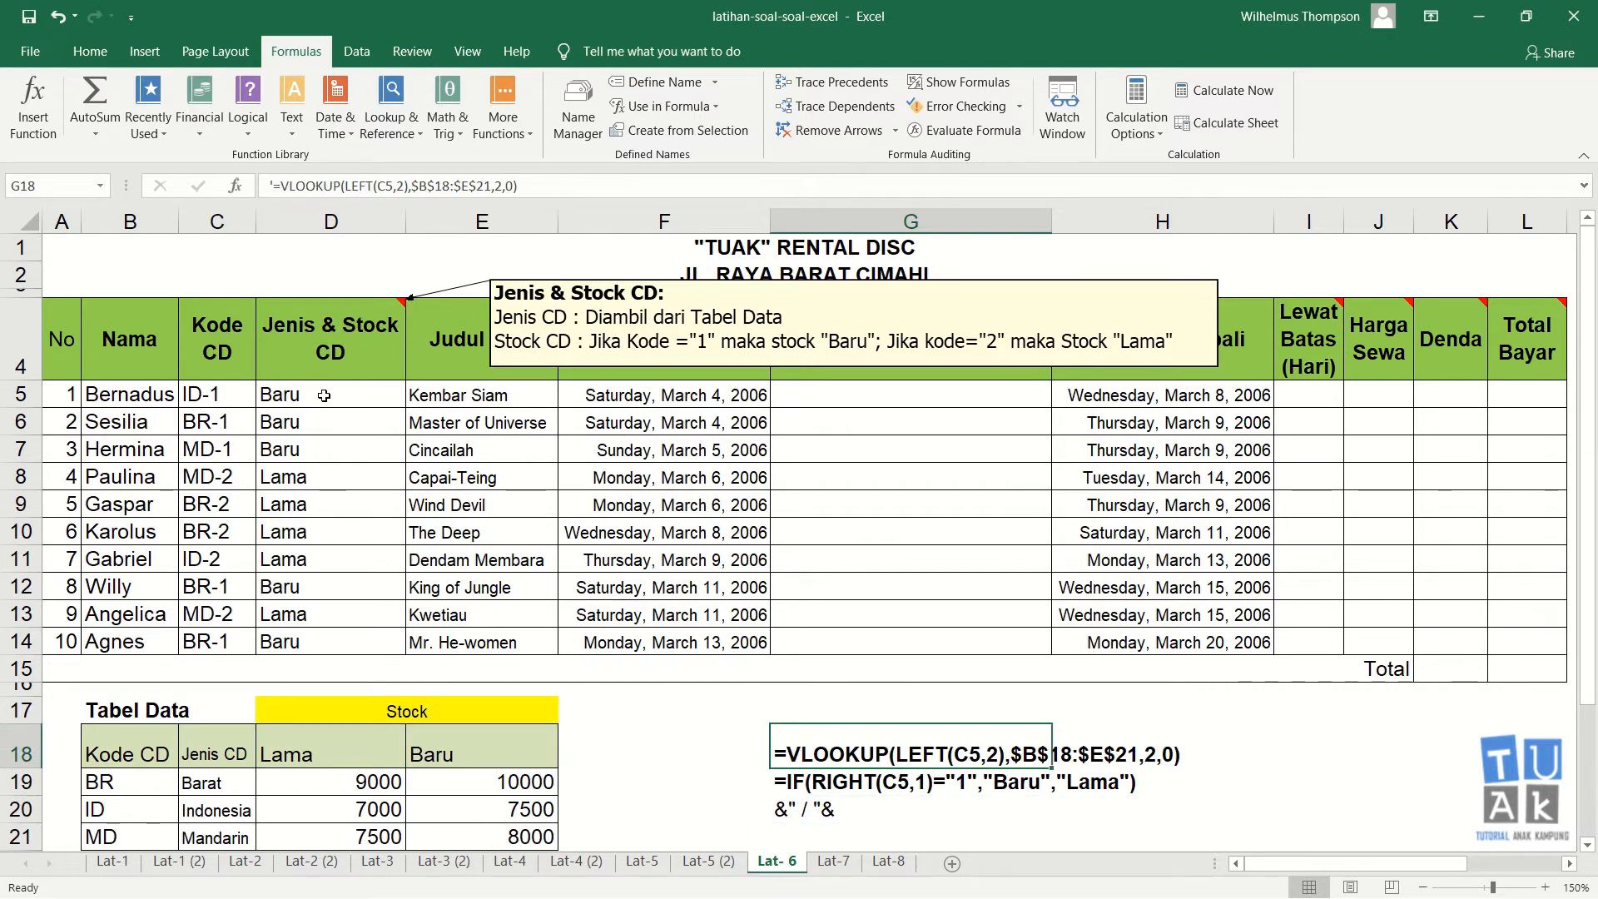
drag(325, 392, 338, 636)
key(Delete)
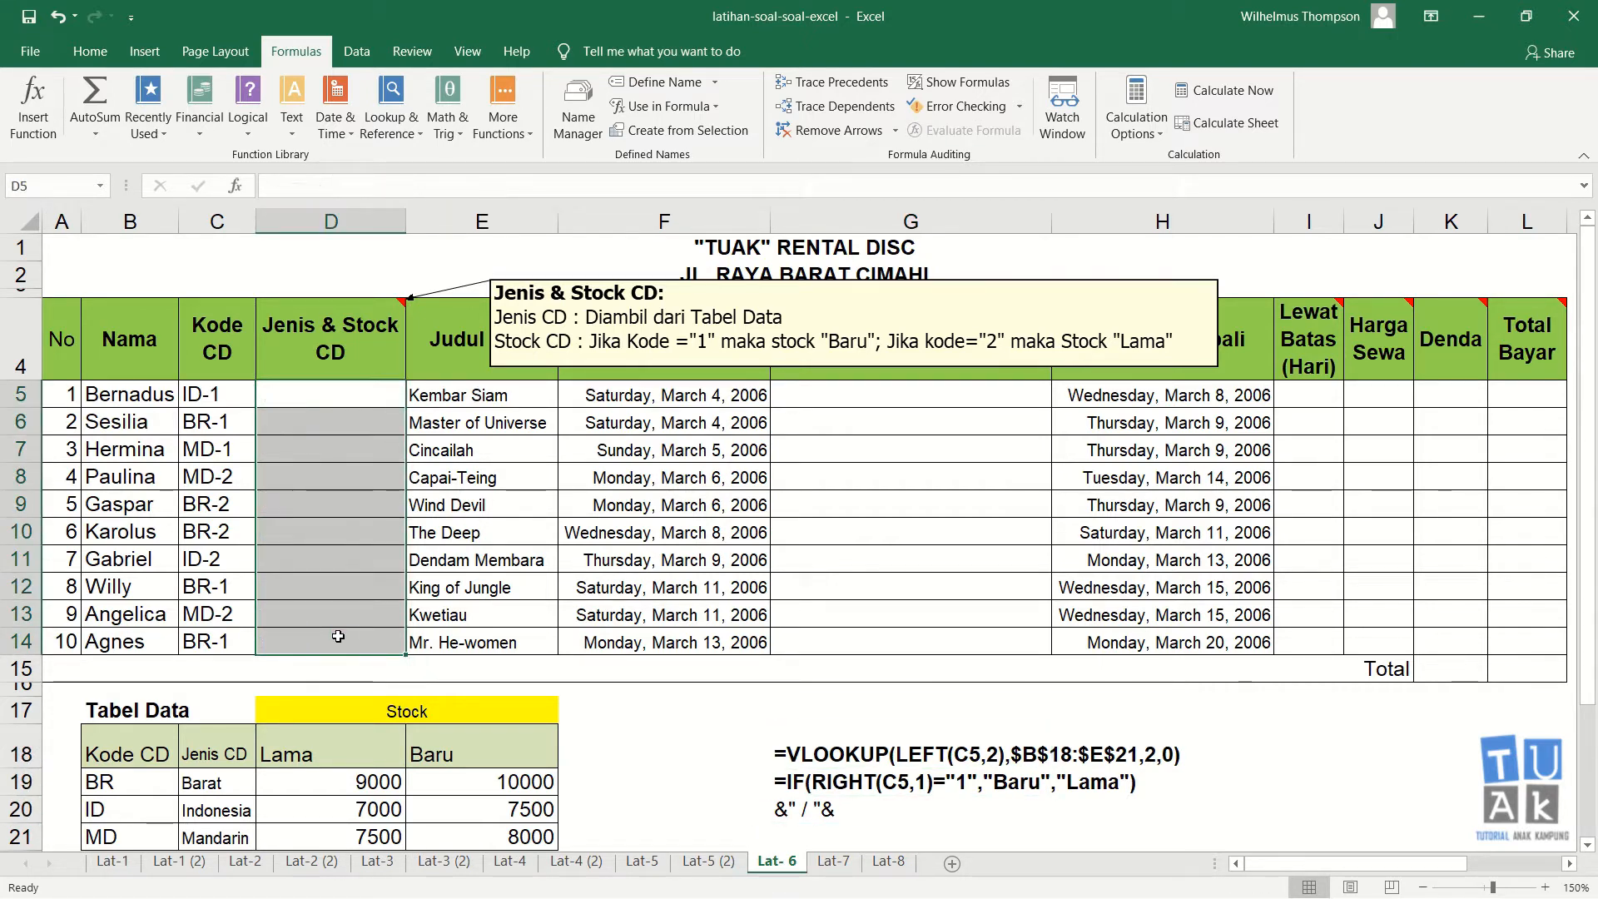
key(Up)
key(Down)
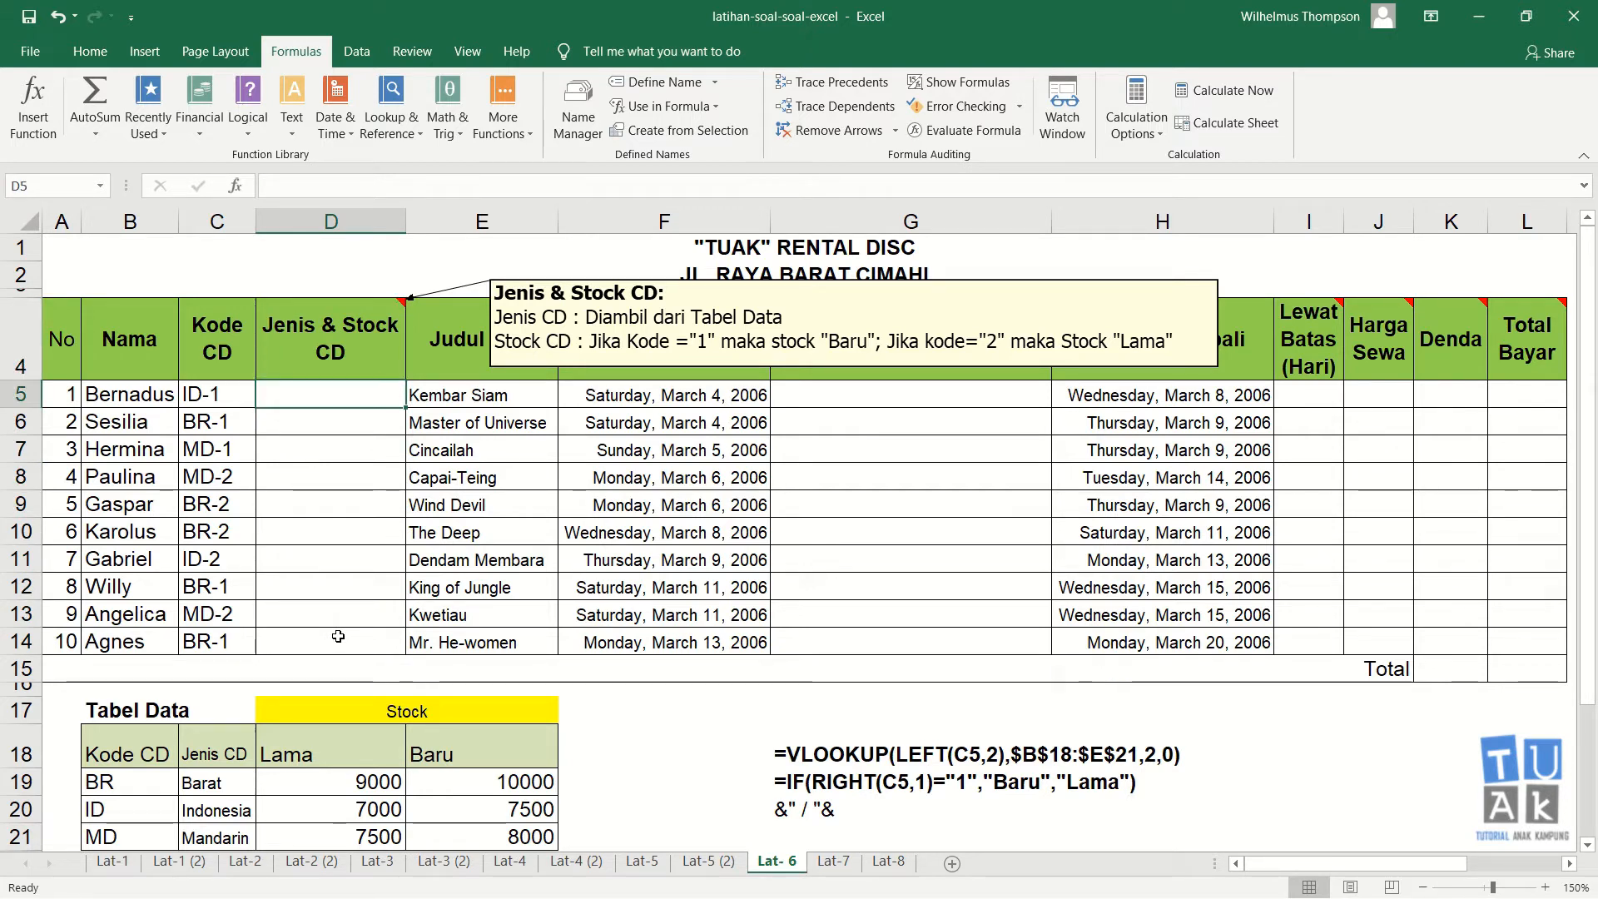
text(=)
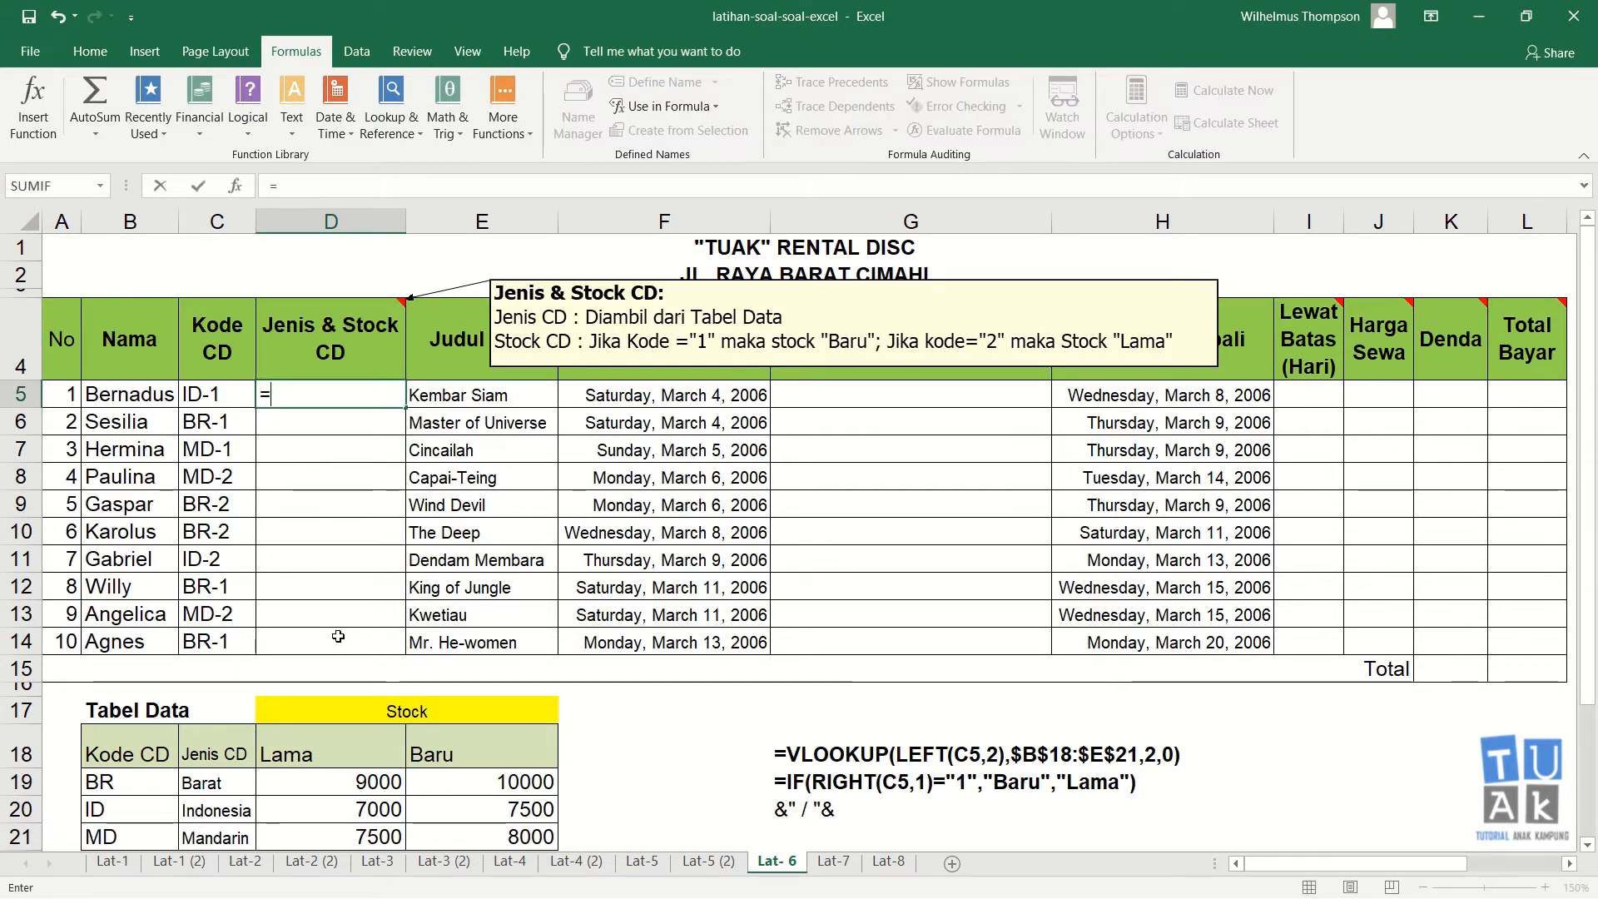
text(vlookup()
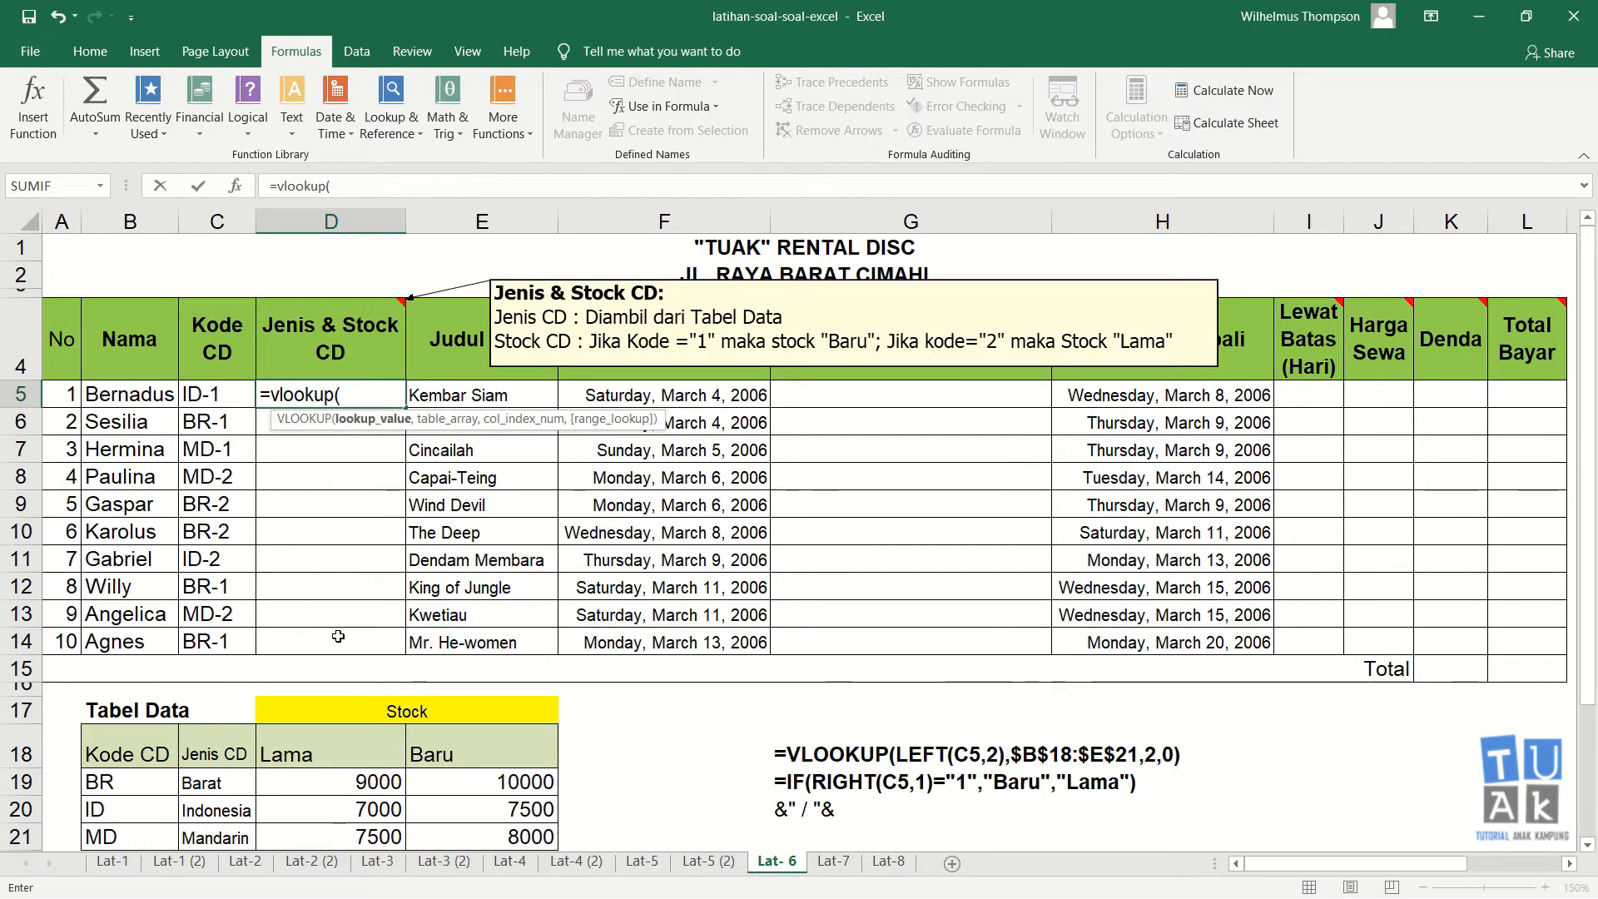
text(left()
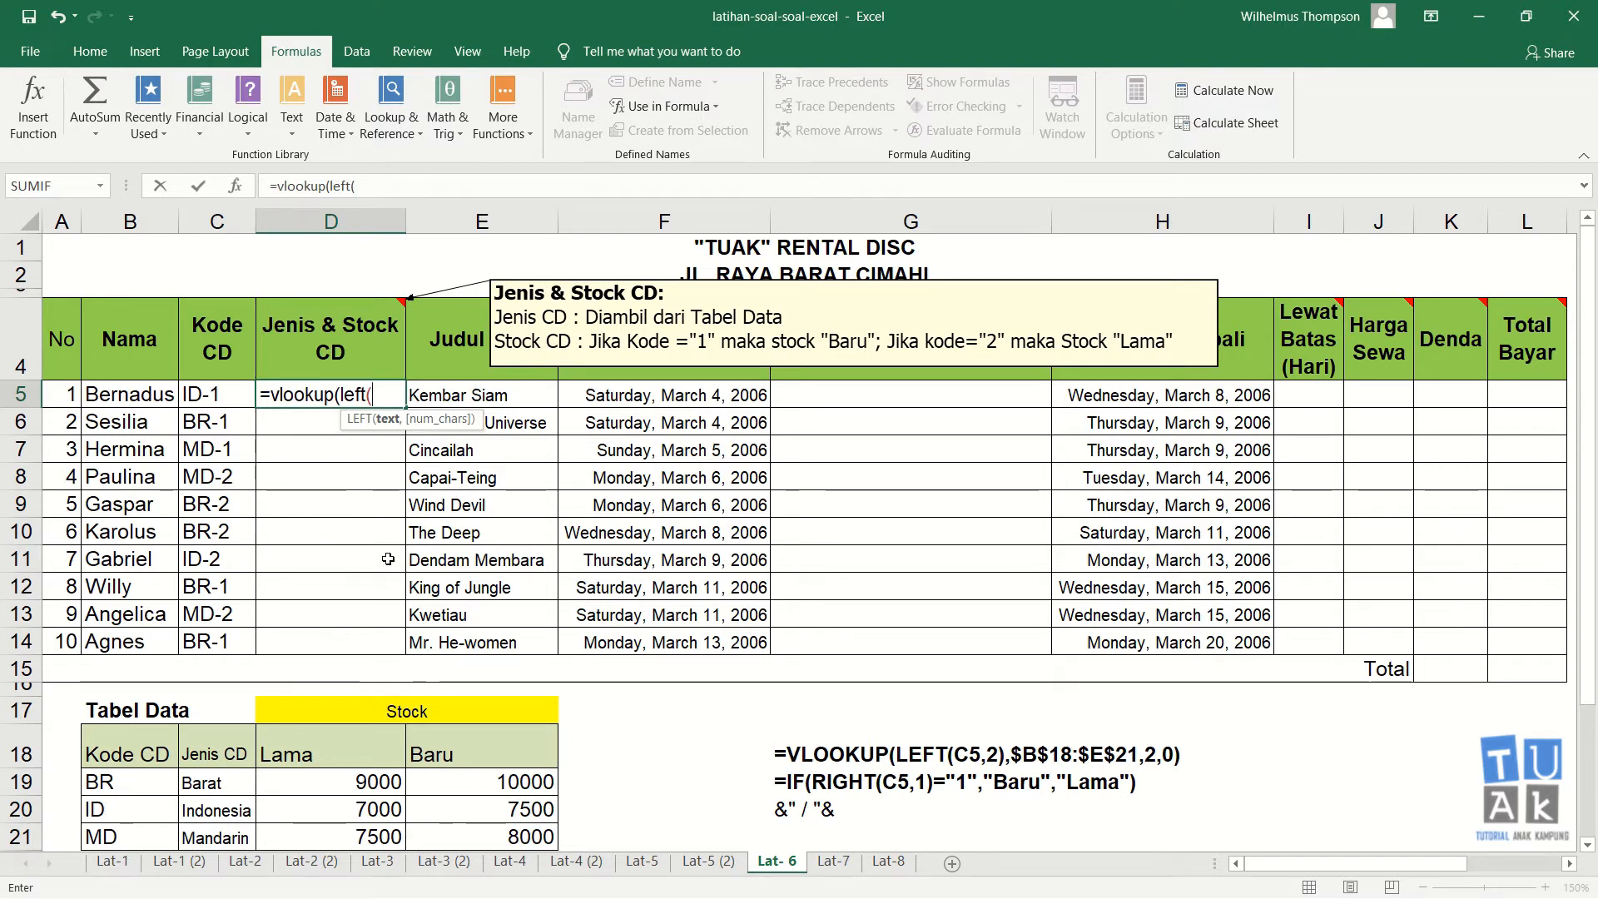
click(232, 396)
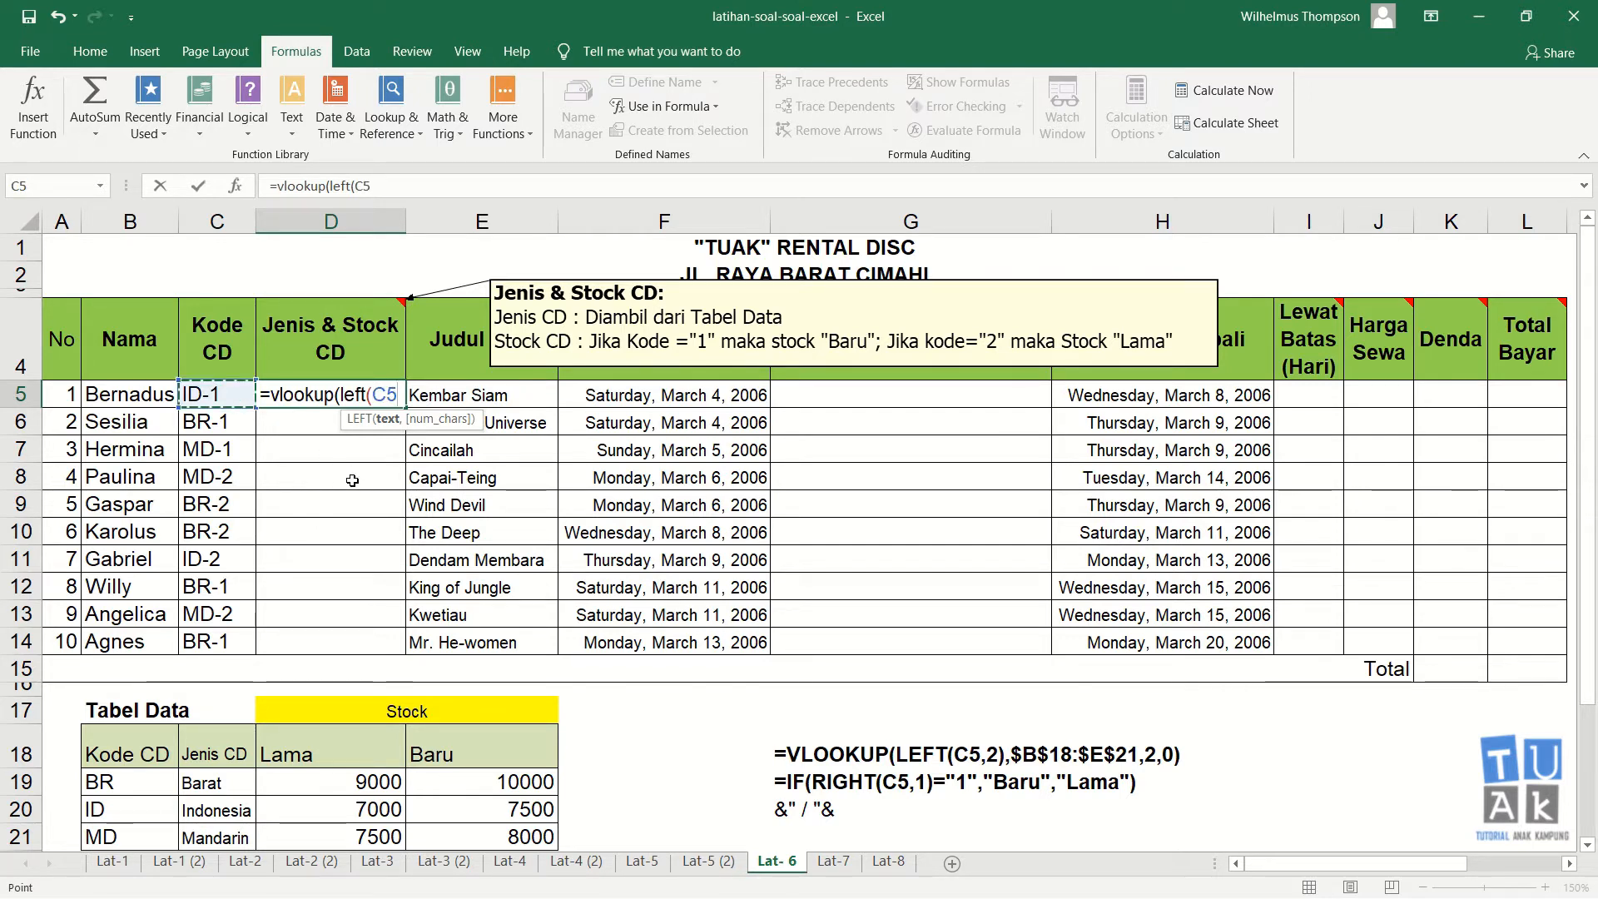
text(,2))
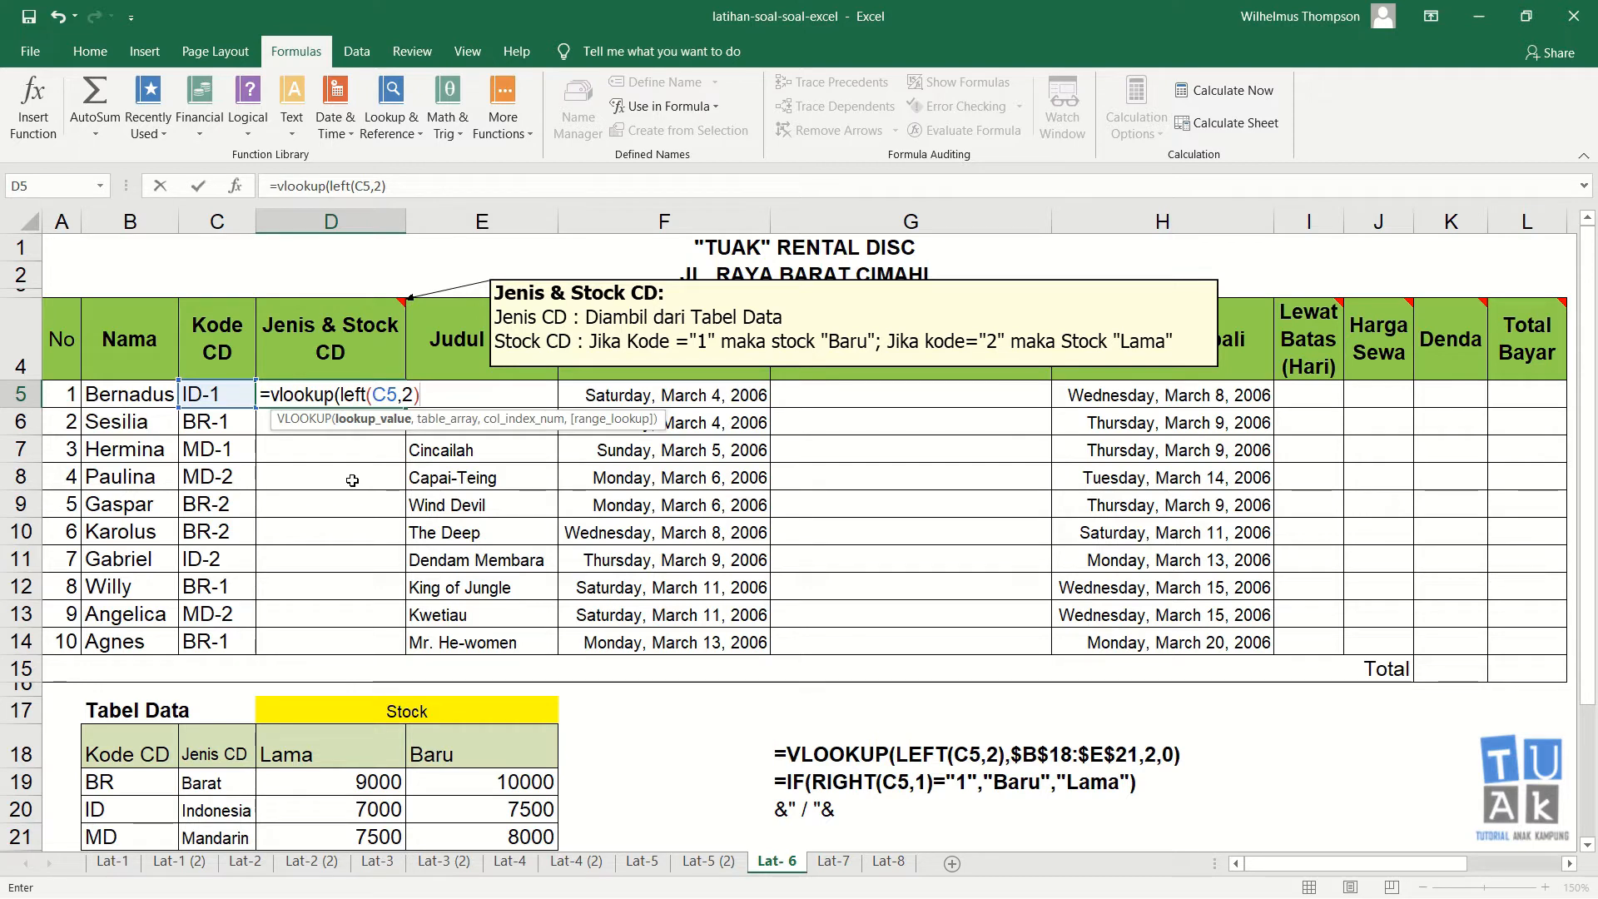
text(,)
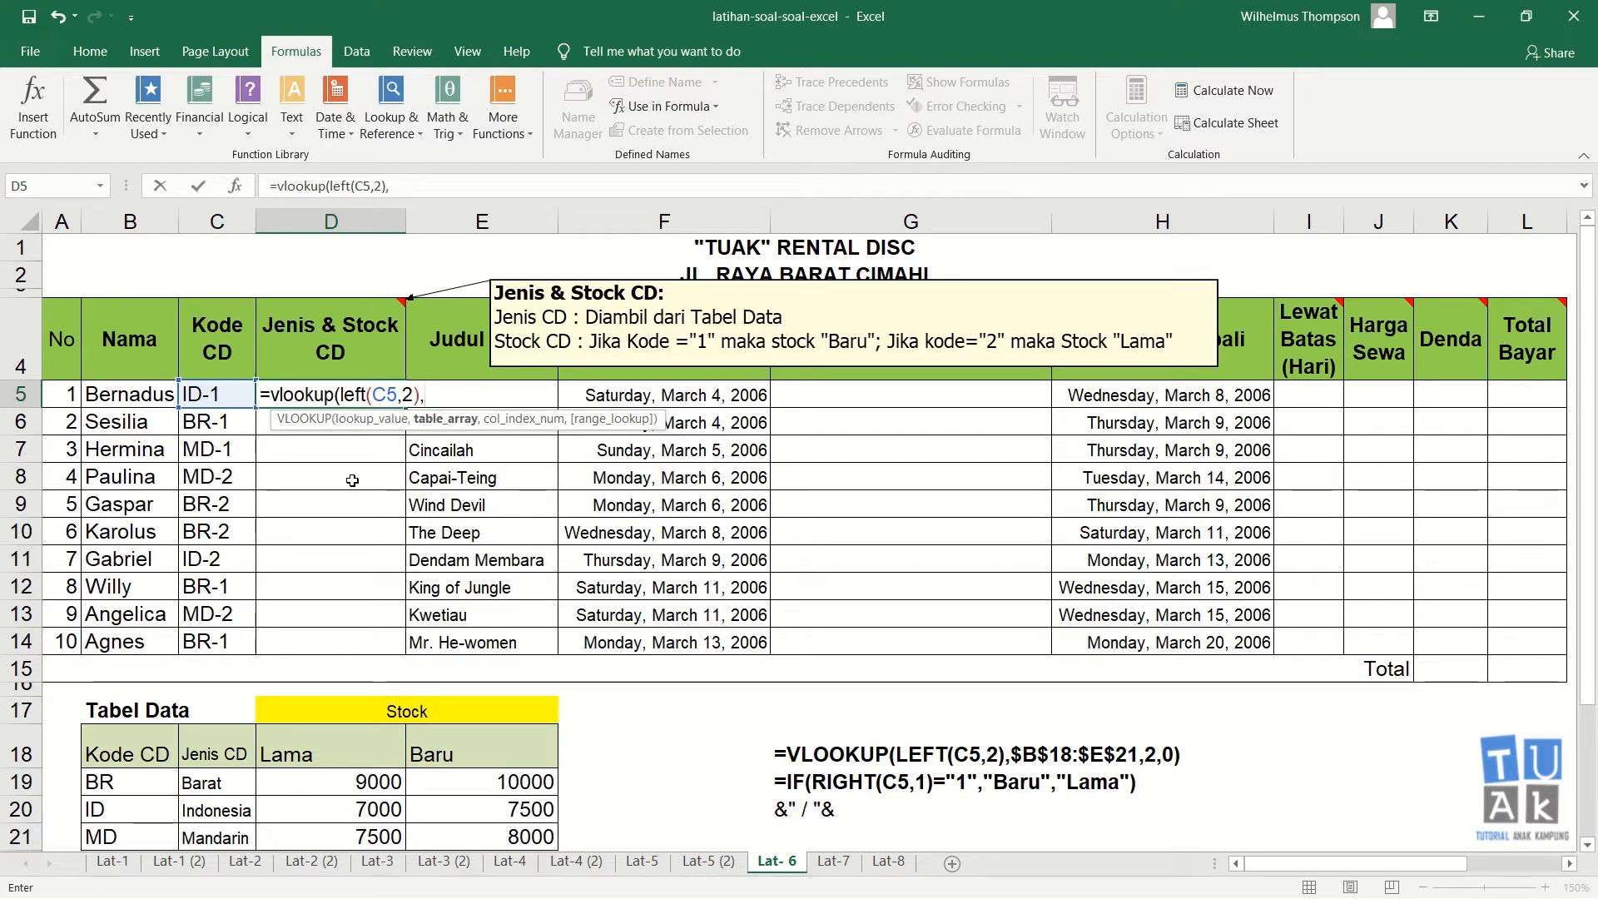
drag(150, 753, 447, 844)
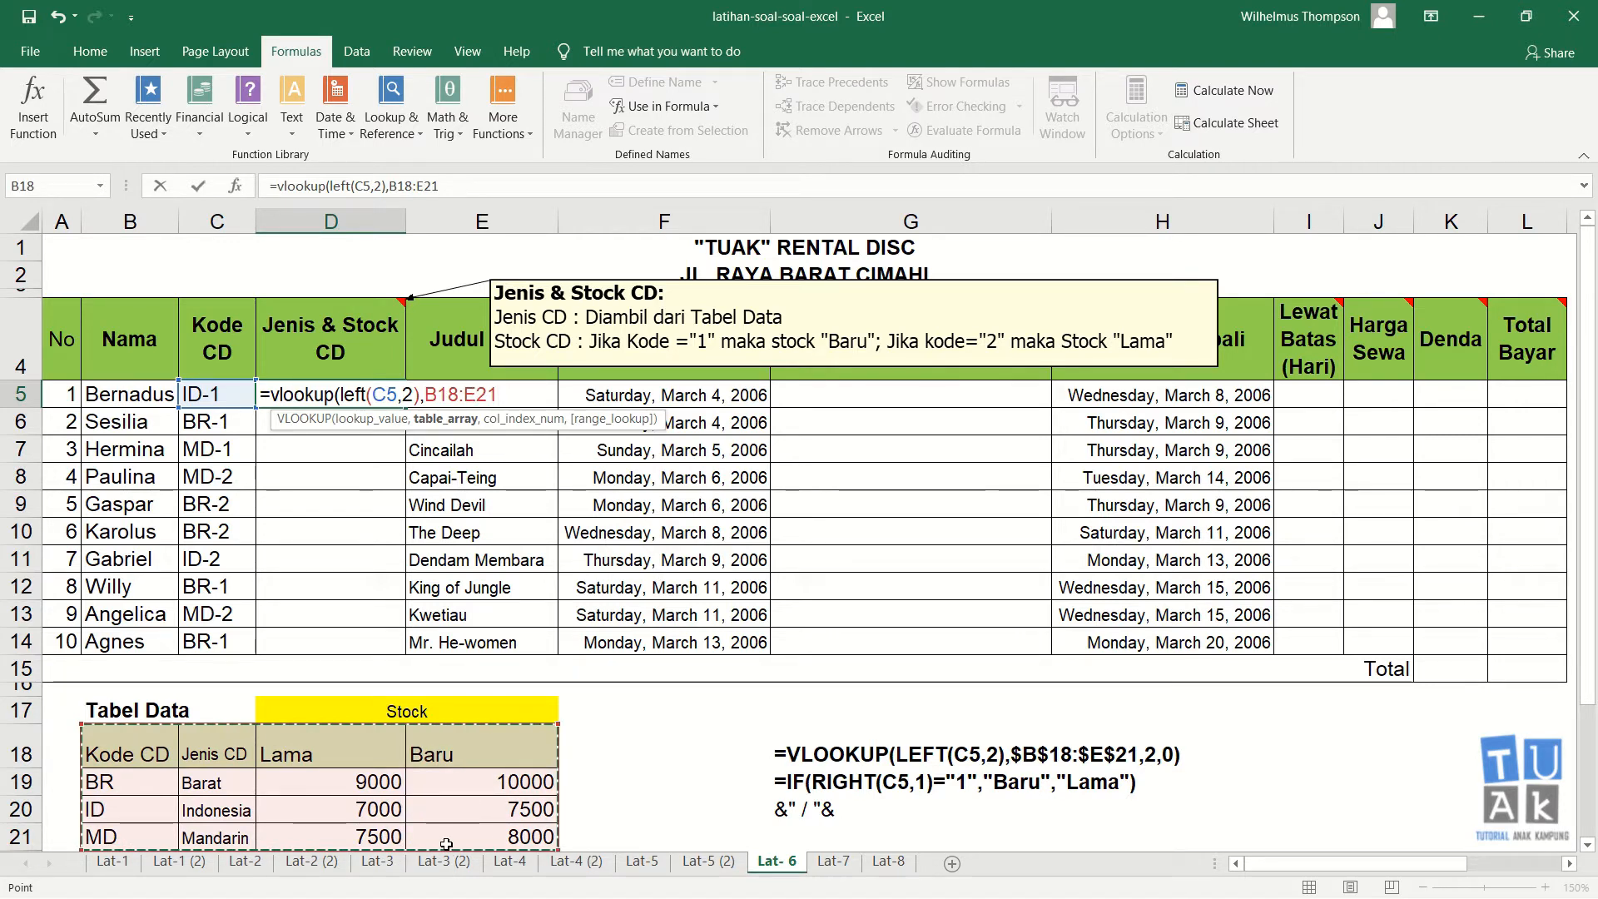
key(F4)
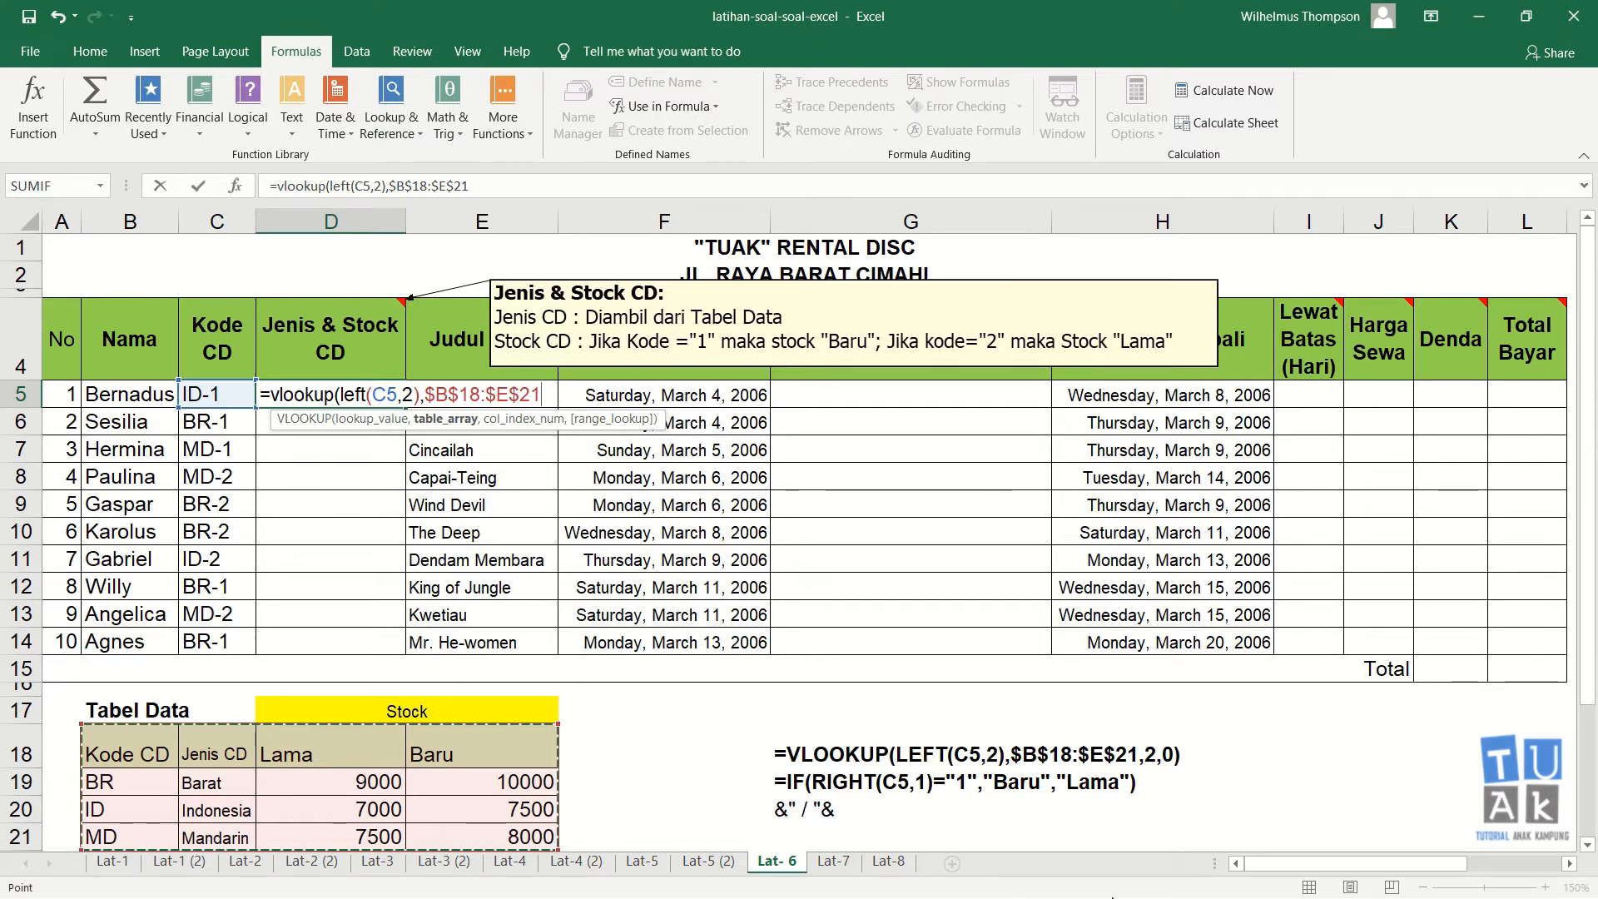
key(Escape)
Step: Start a formula in D5 with =vlookup(left(C5,2),$B$18:$E$21,2,0) to fetch the Jenis CD
text(=vlook)
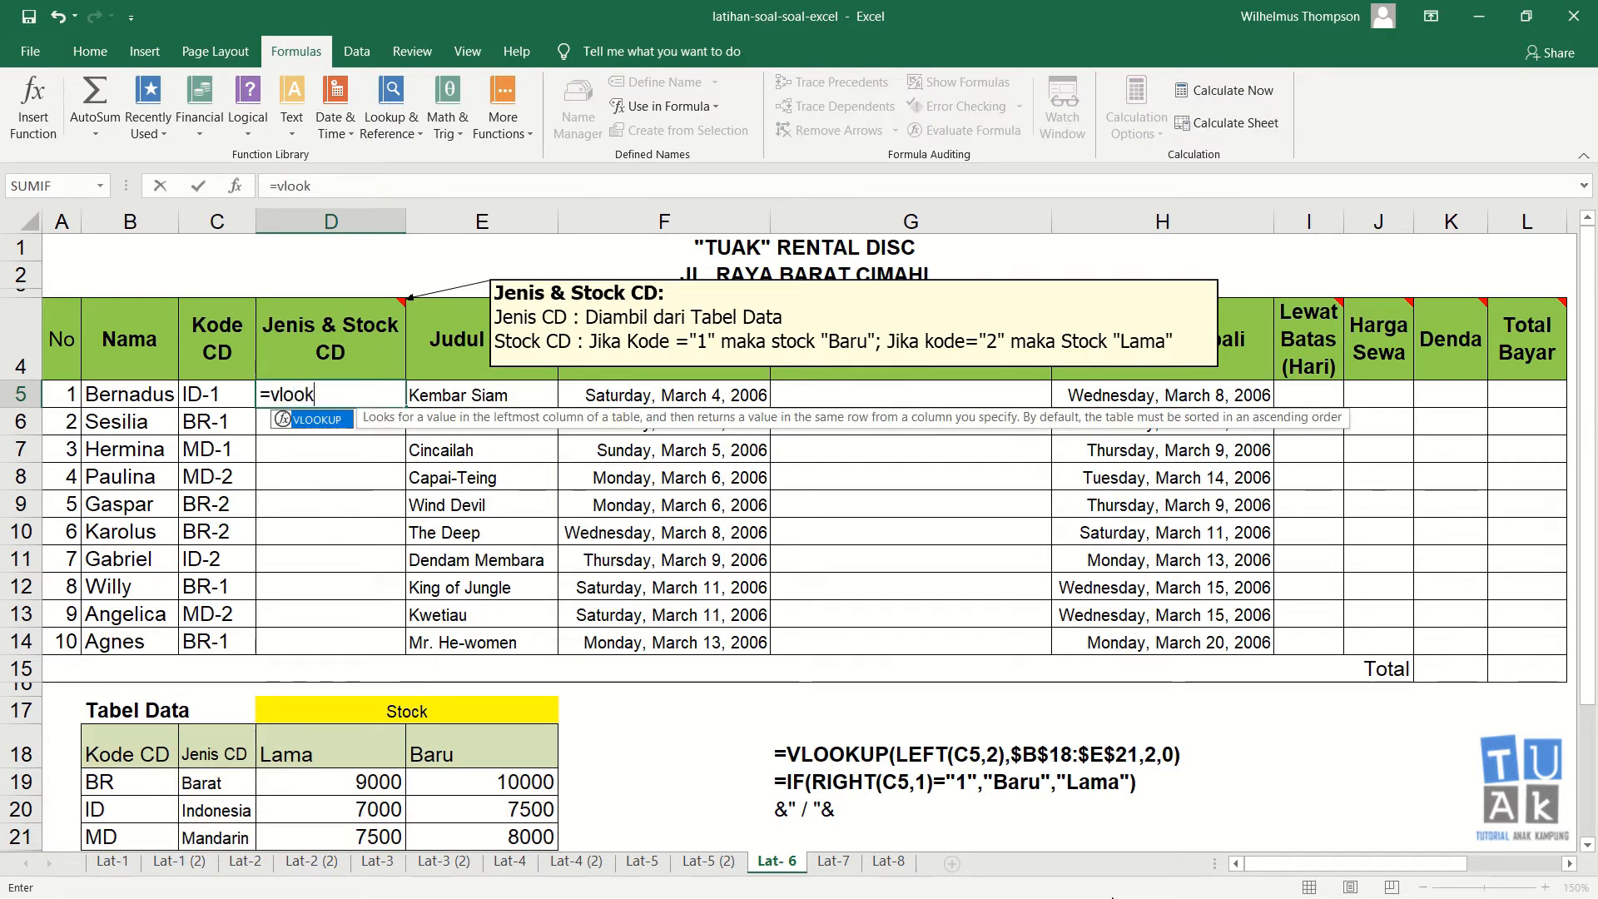
text(up(le)
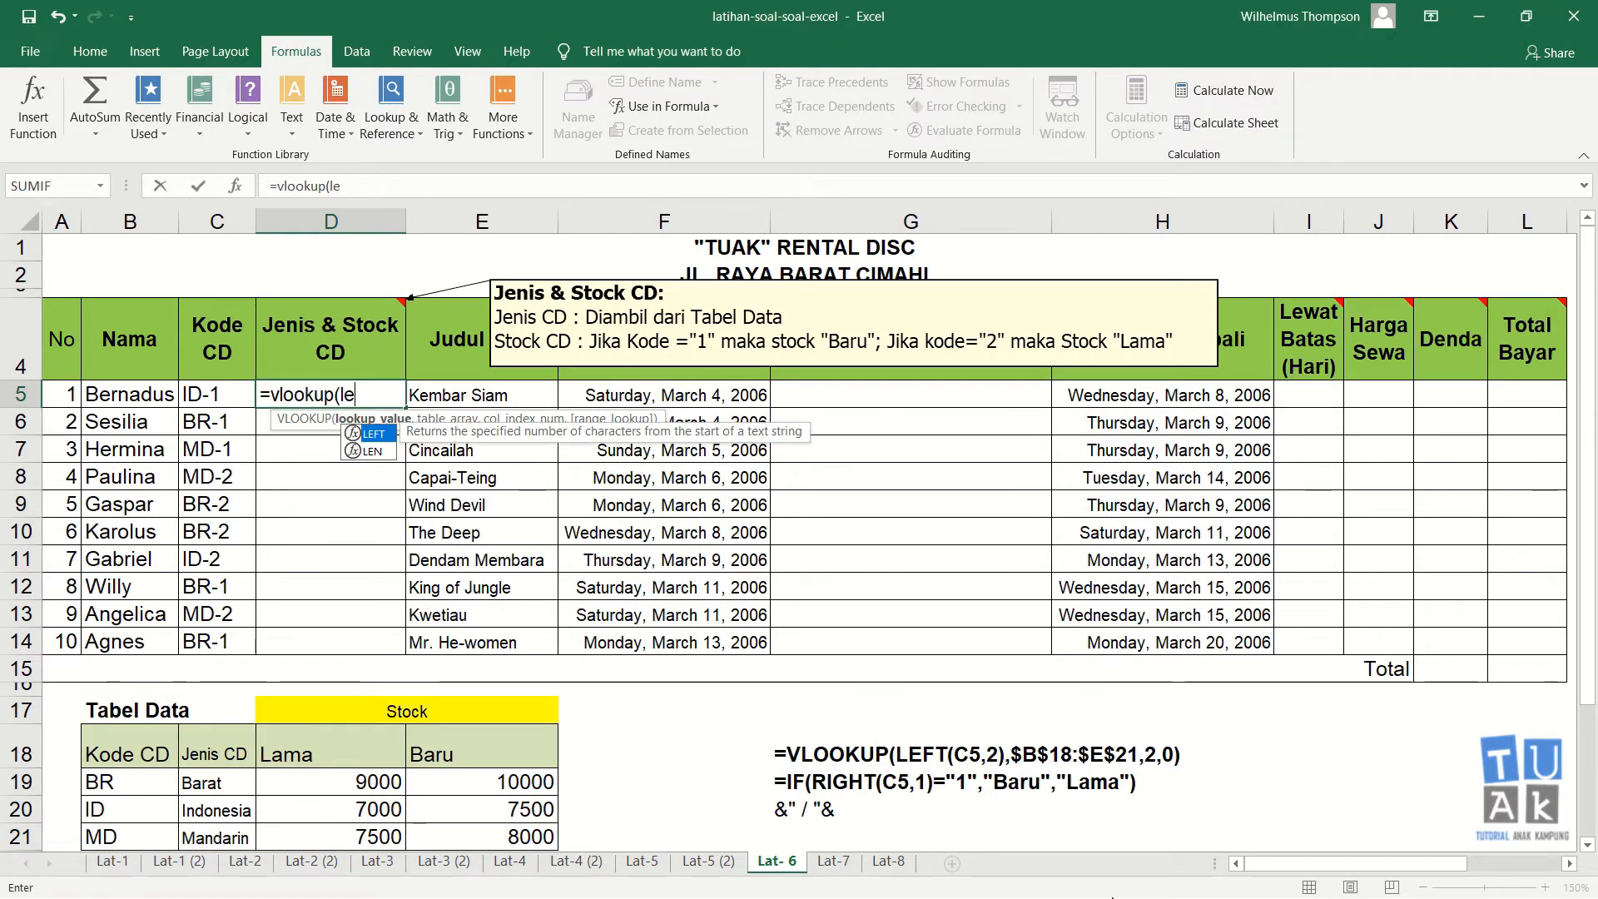
text(ft()
key(Left)
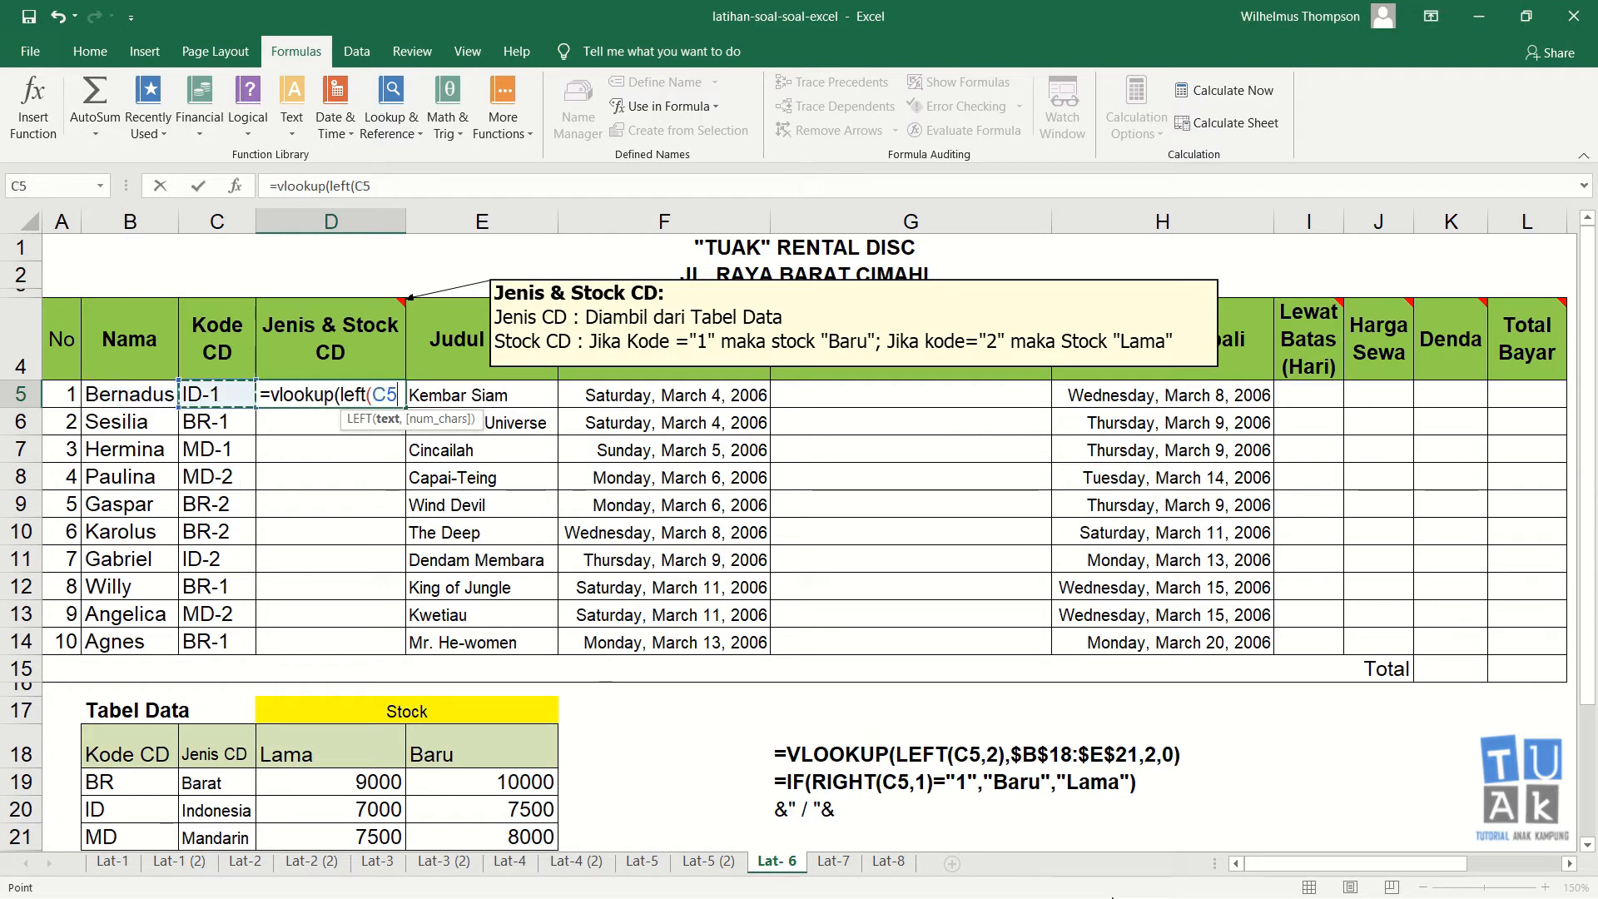
text(,2))
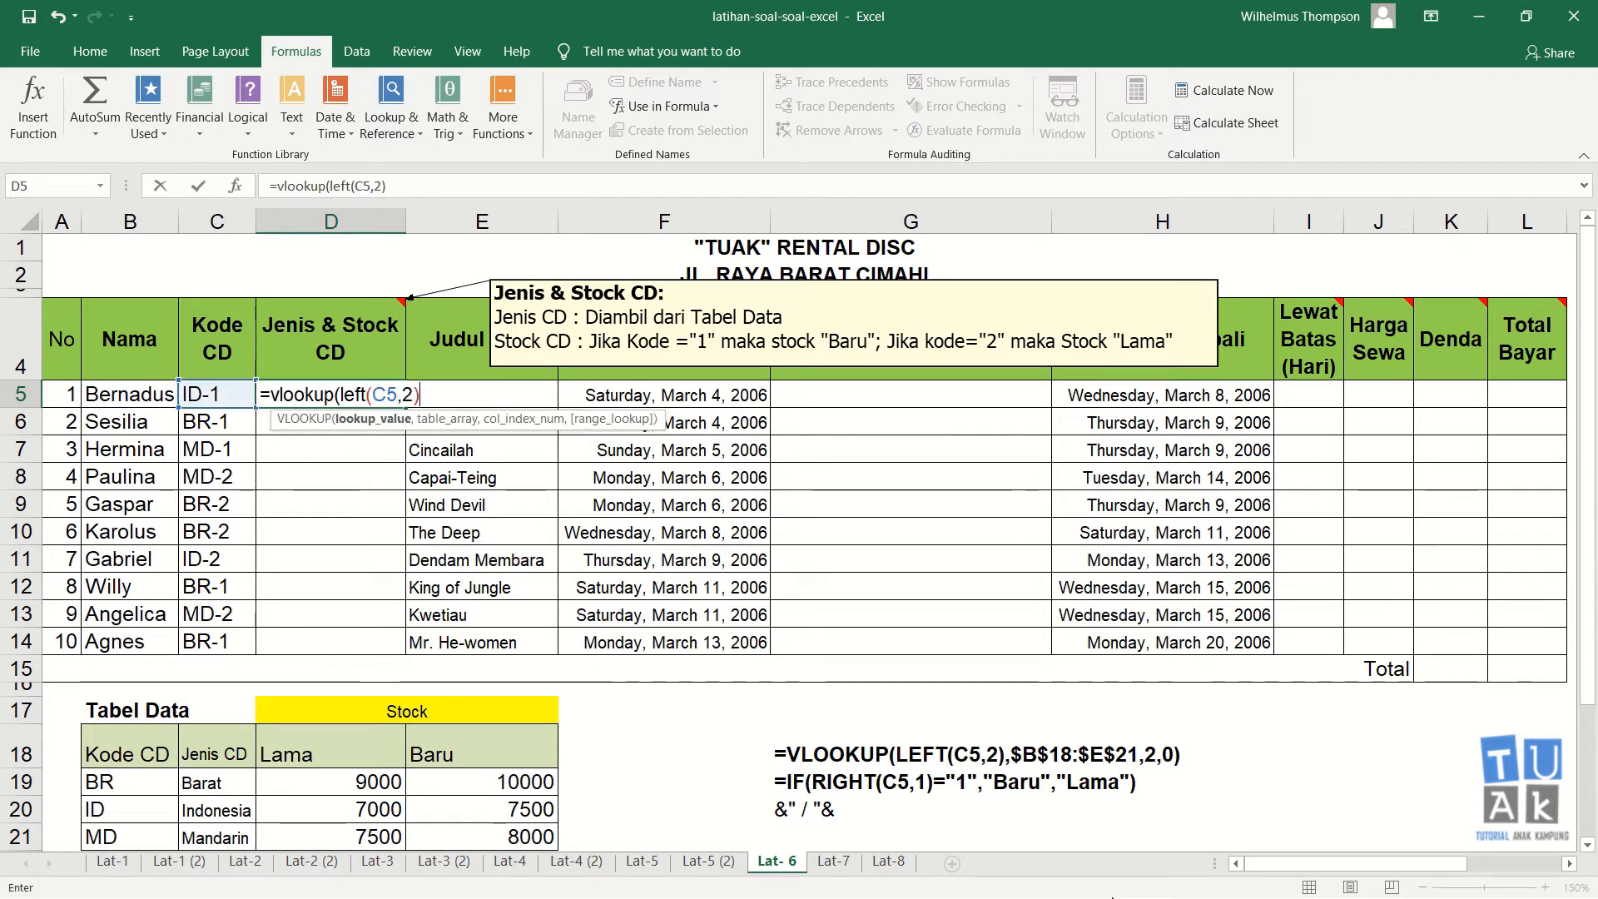
text(,)
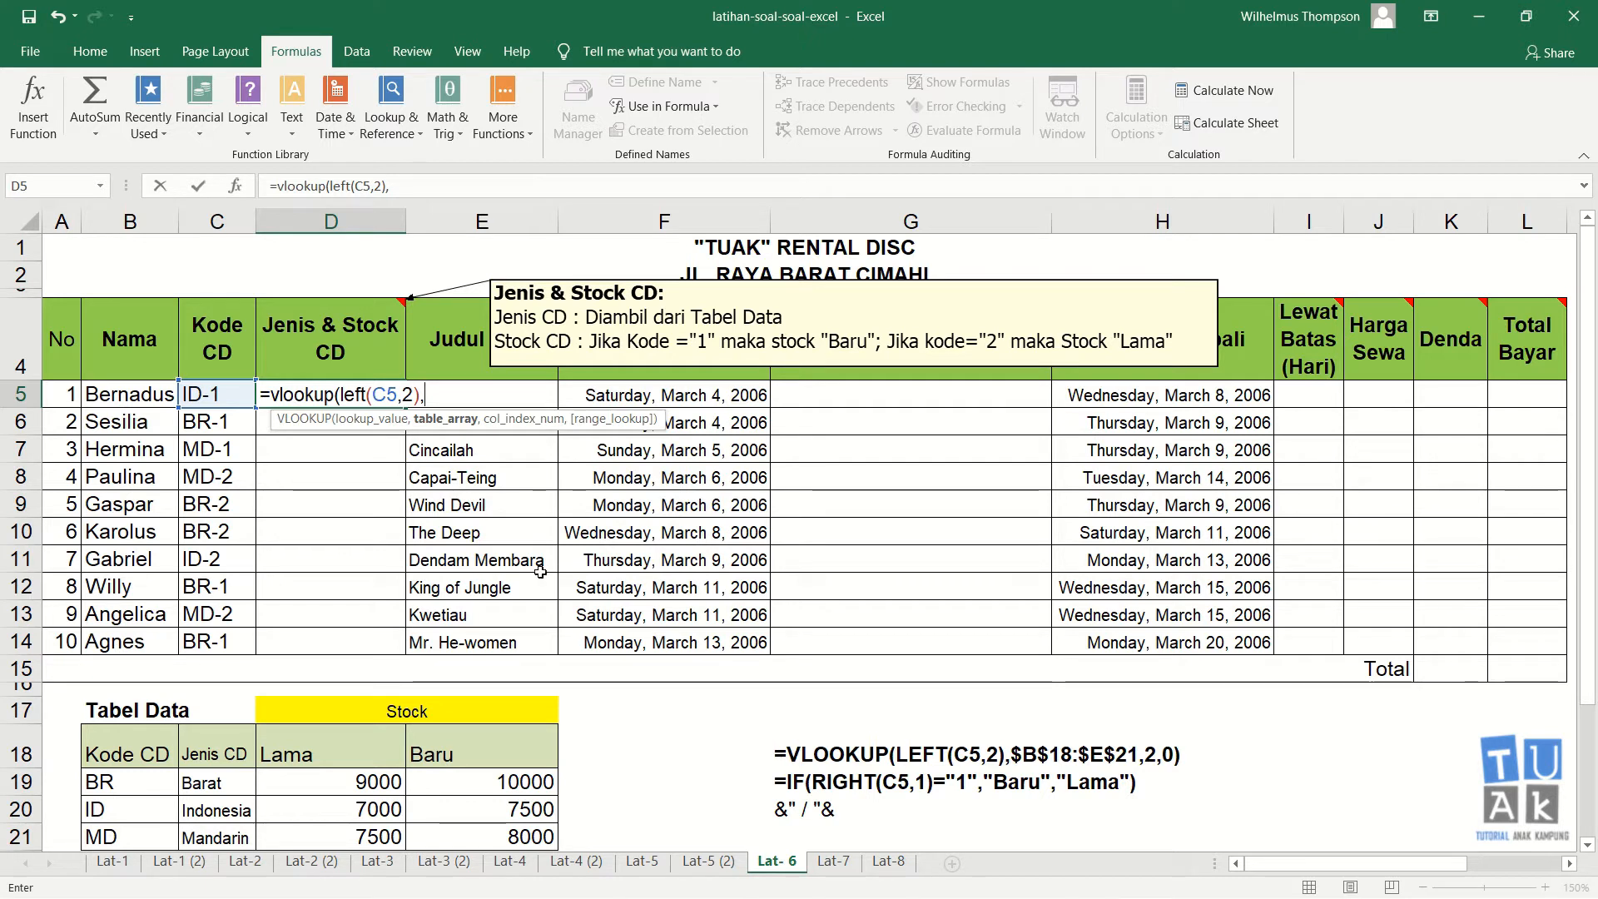
drag(133, 750, 478, 837)
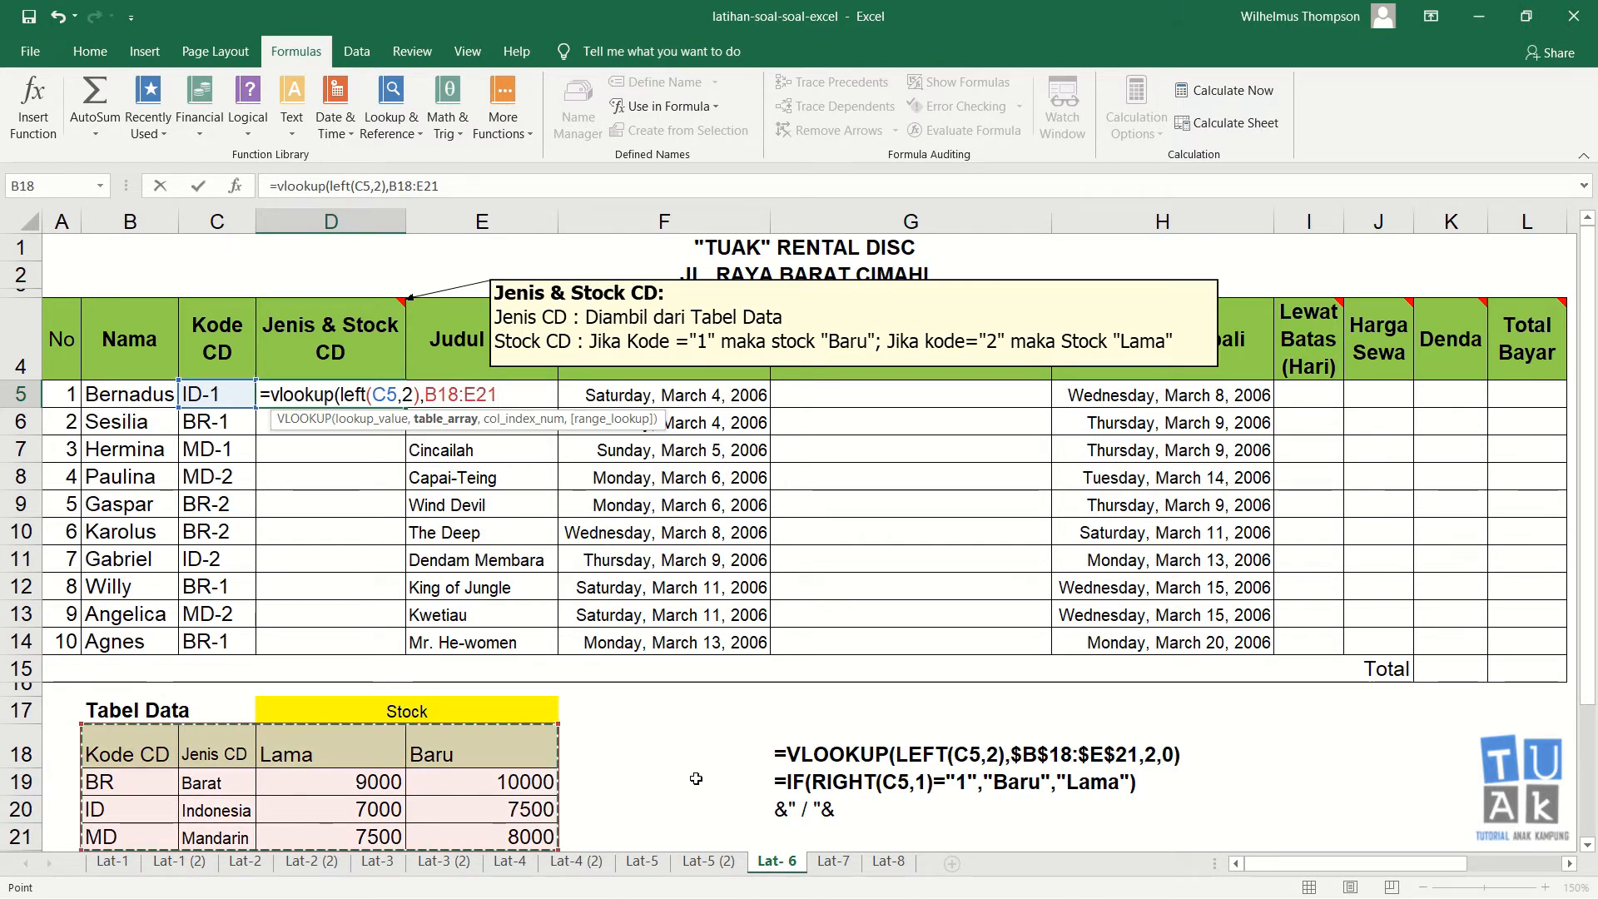
key(F4)
text(,)
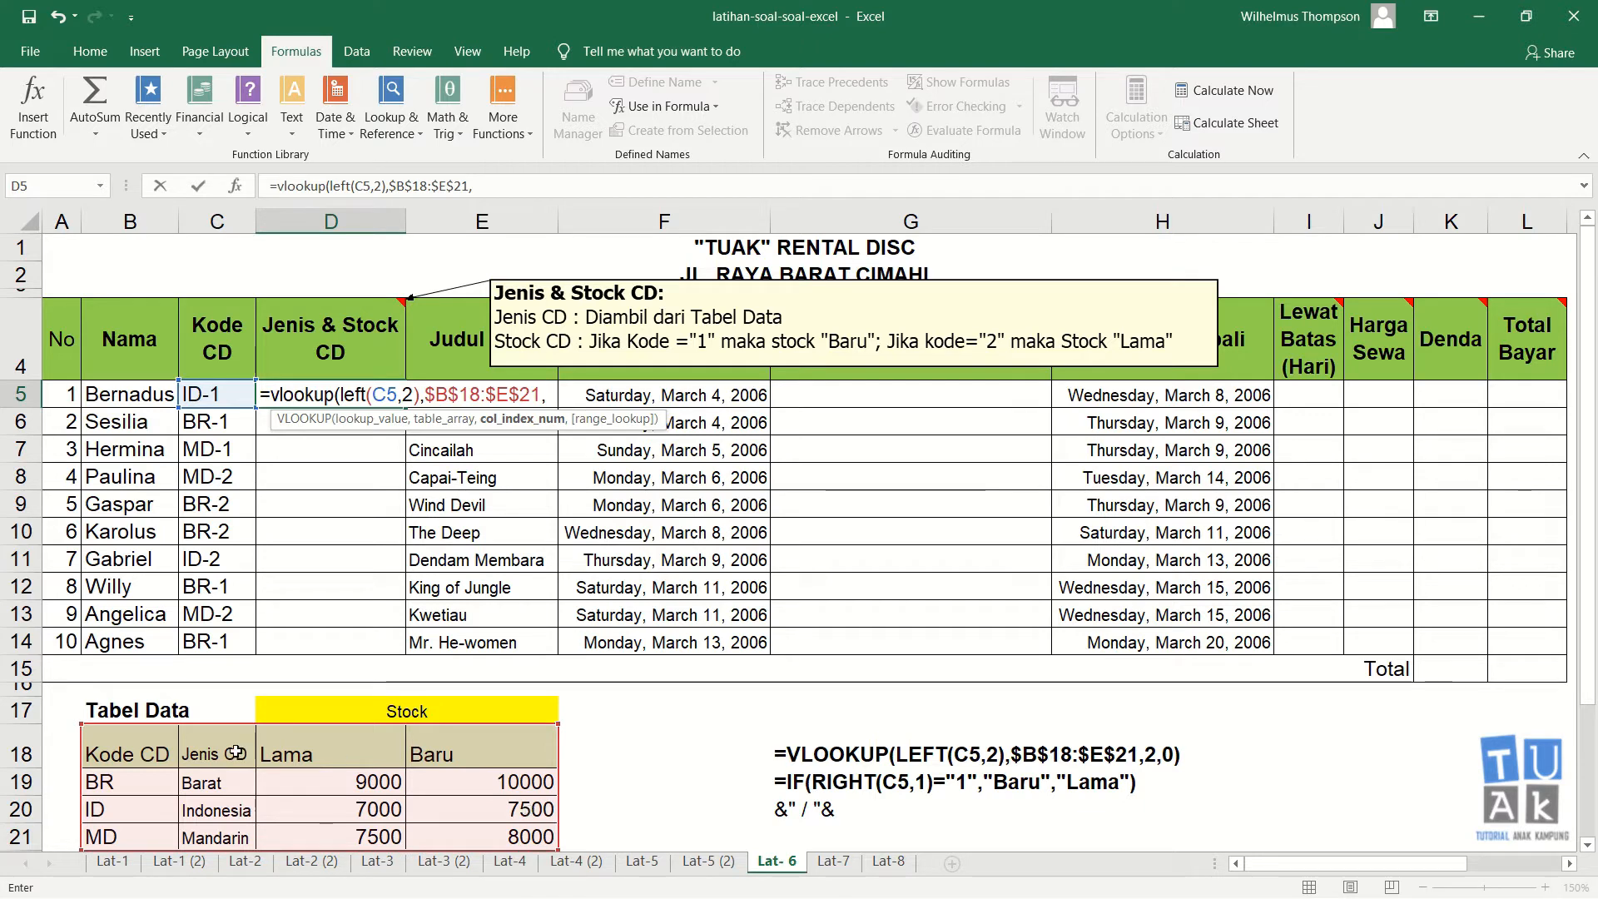
text(2,0))
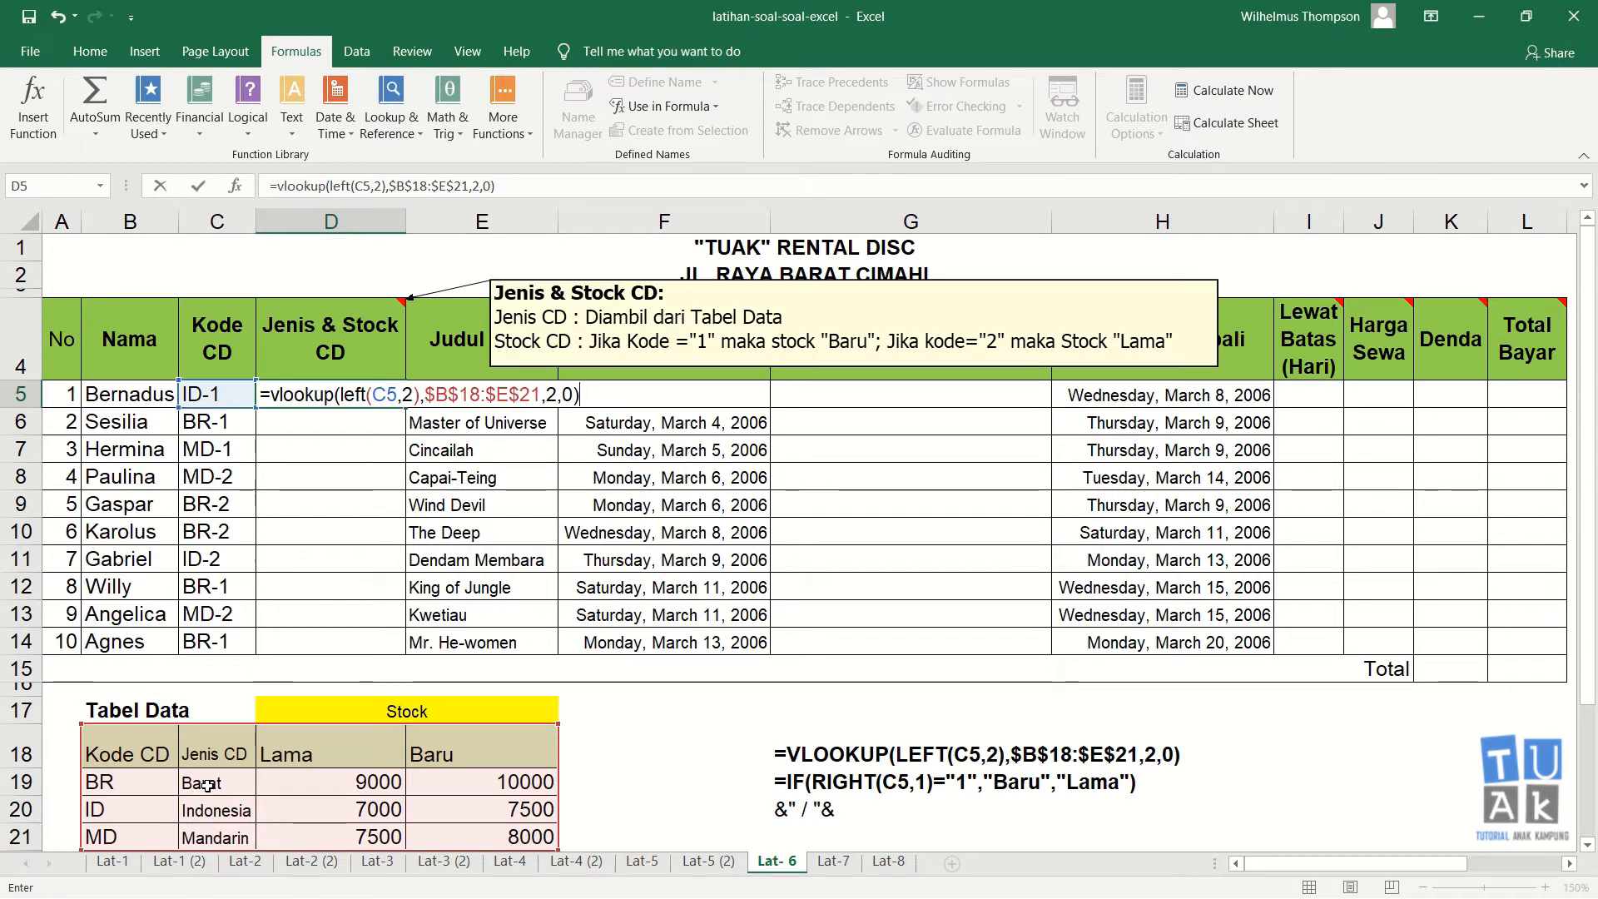
Step: Append the joining piece &"/"& after the VLOOKUP part of the D5 formula
text(&)
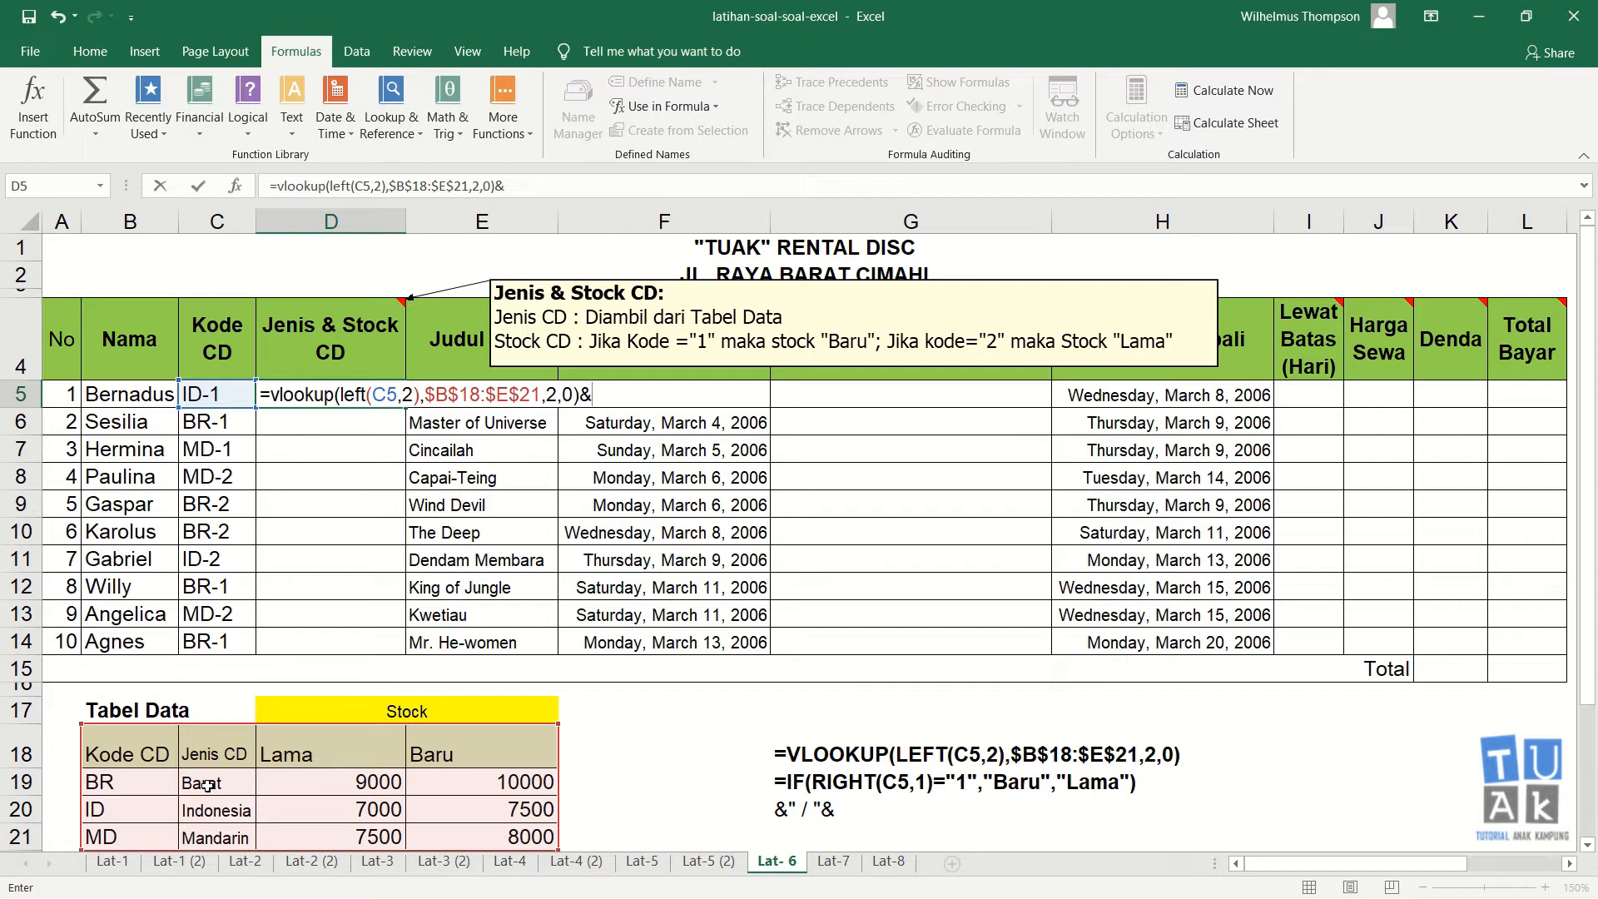
text("/)
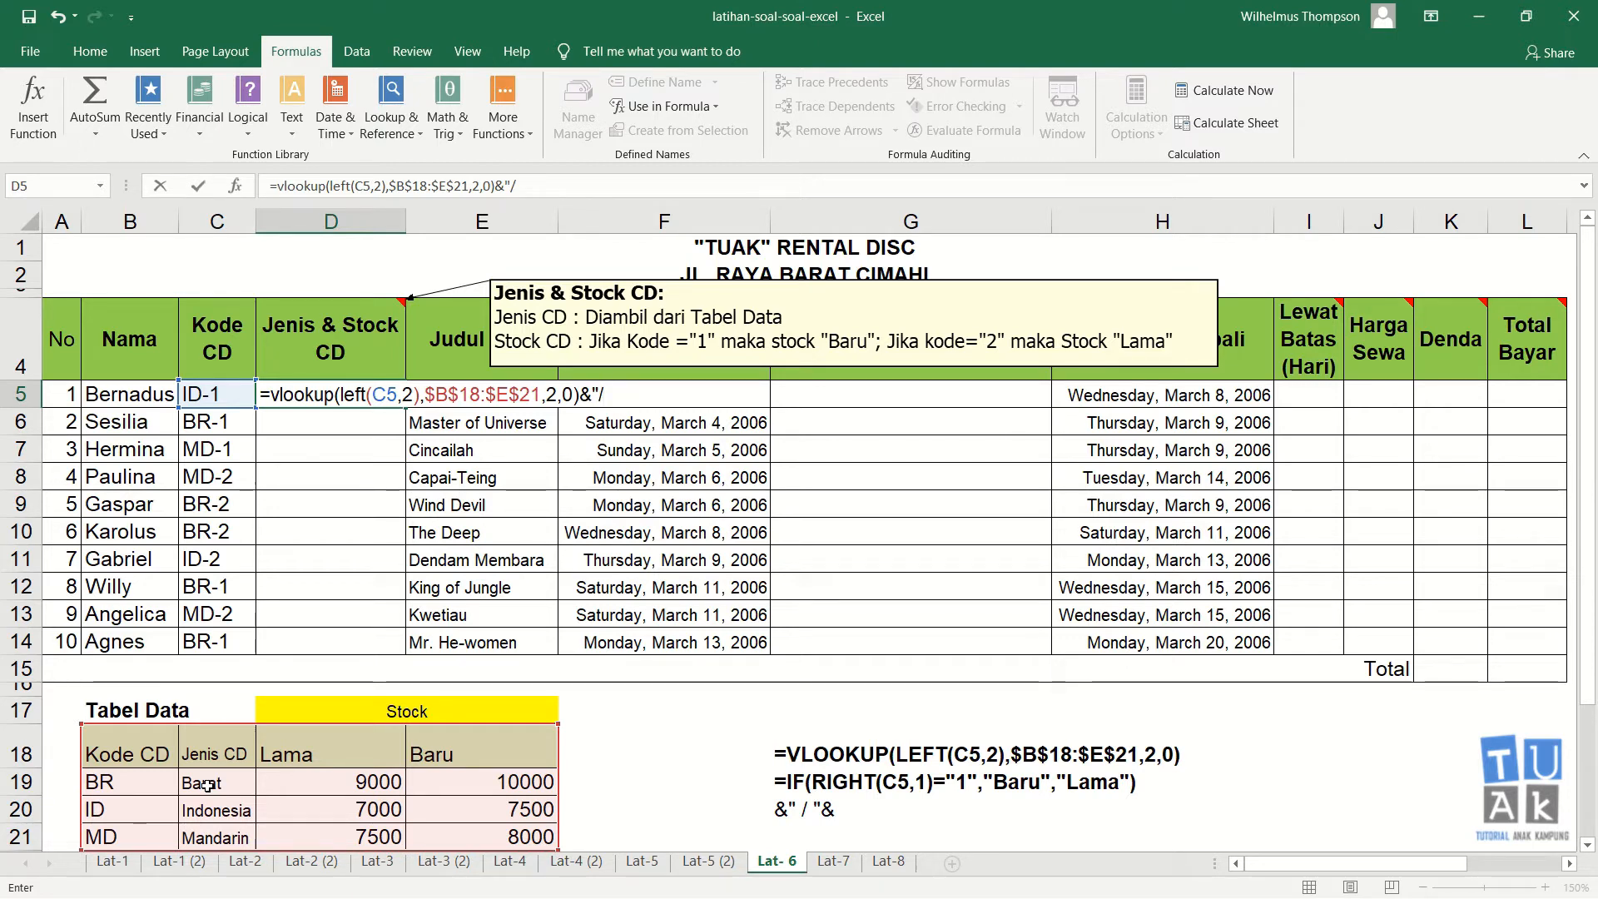
text("&)
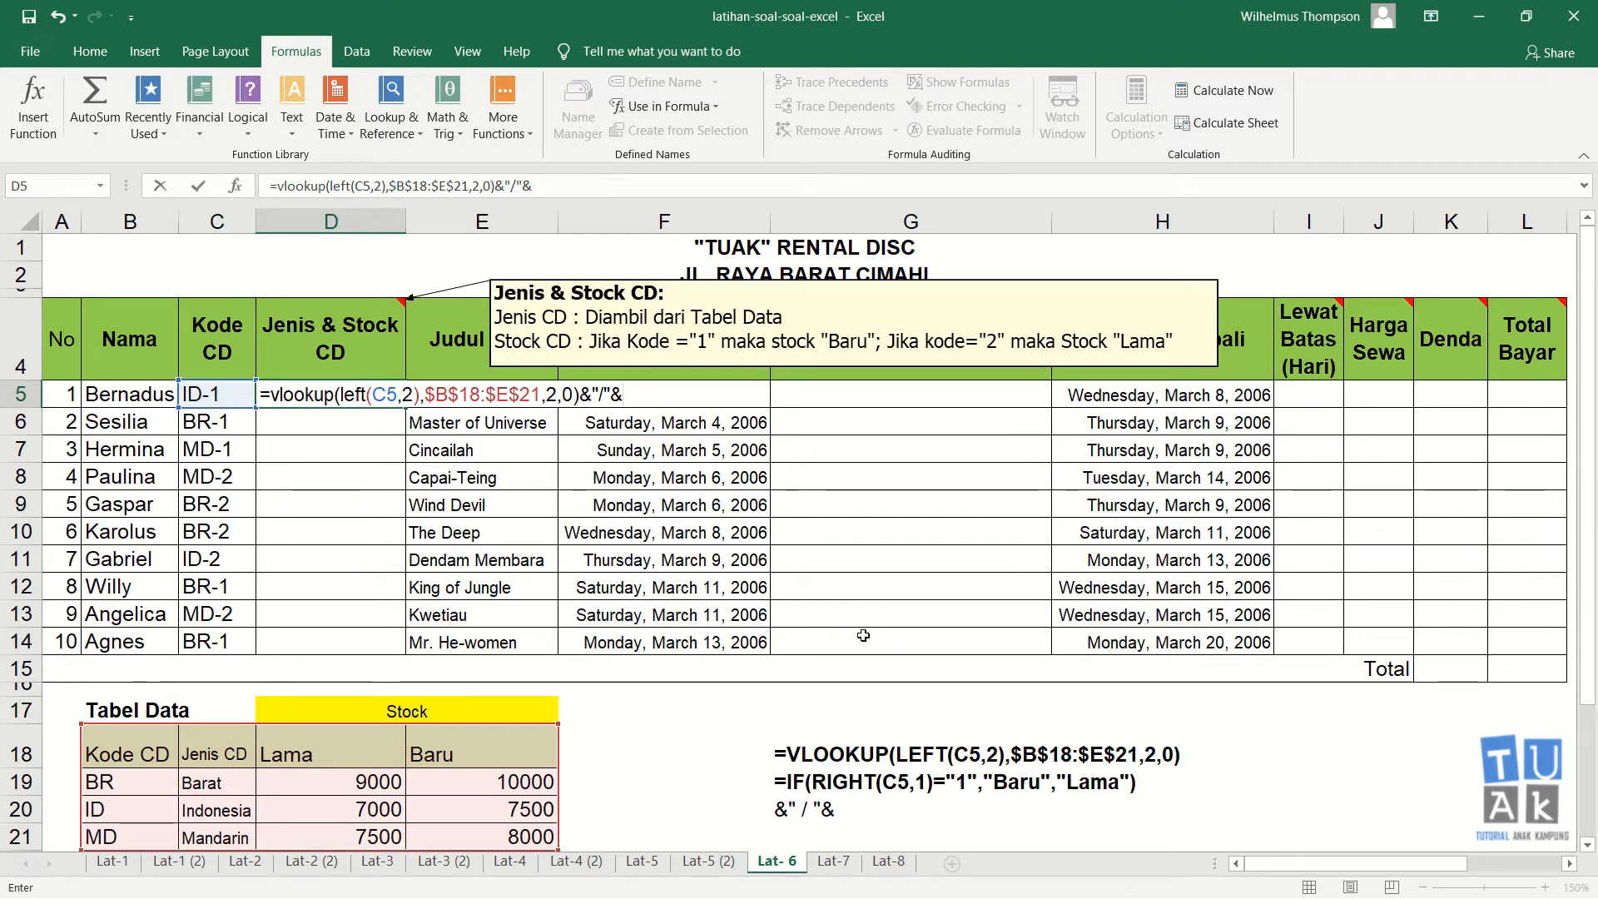
Step: Append the stock test if(right(C5,1)="1" to the D5 formula after the joining piece
text(if()
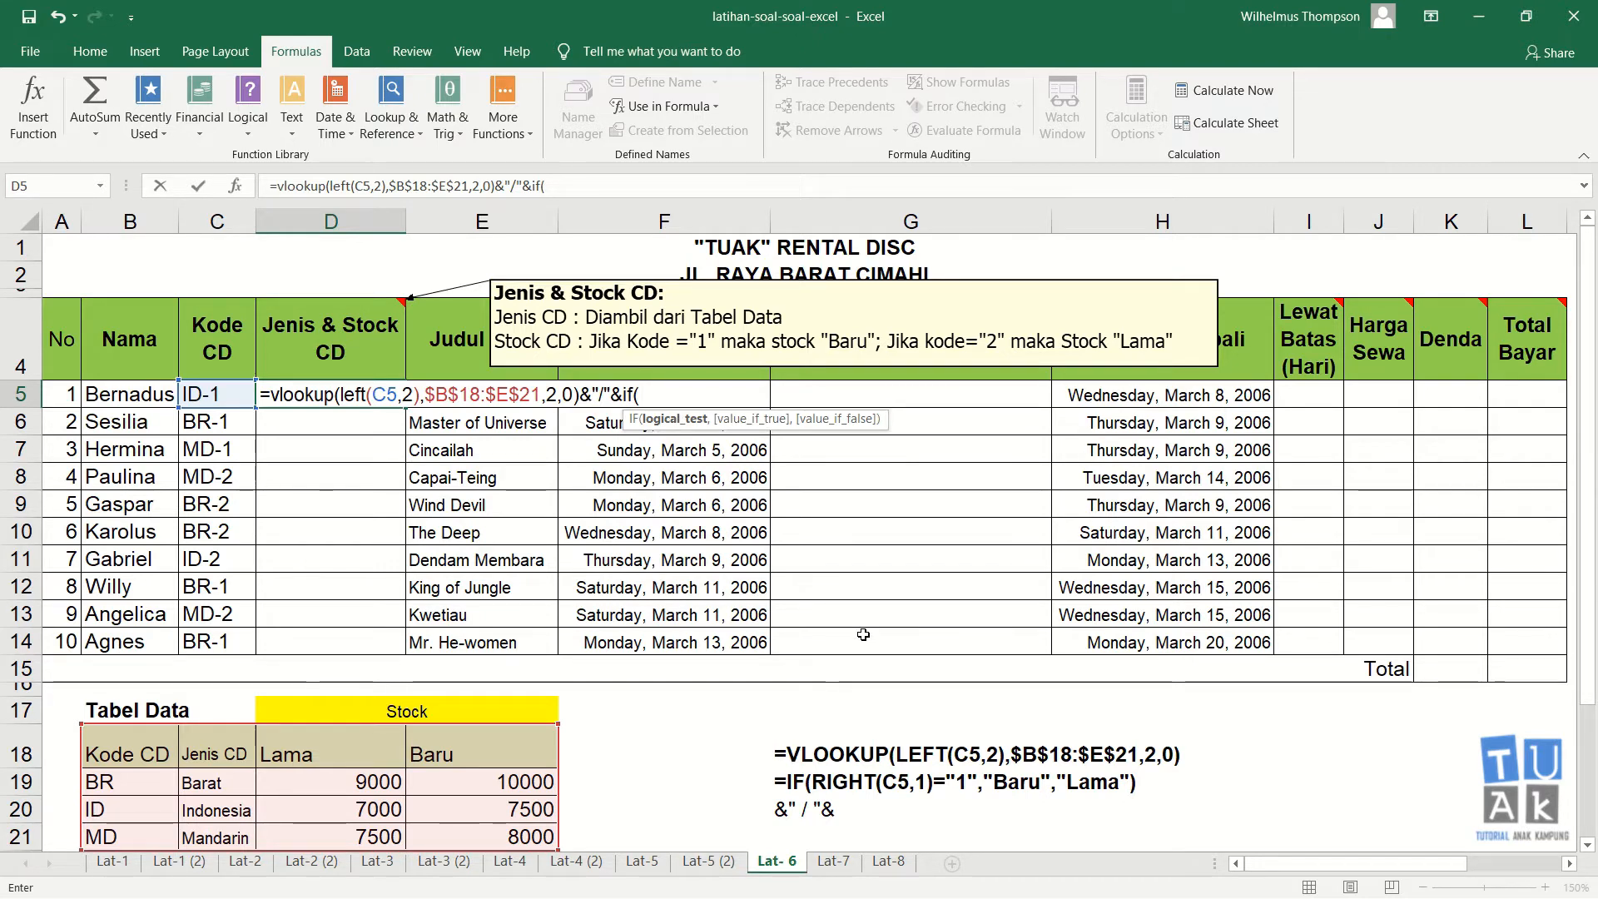
text(right()
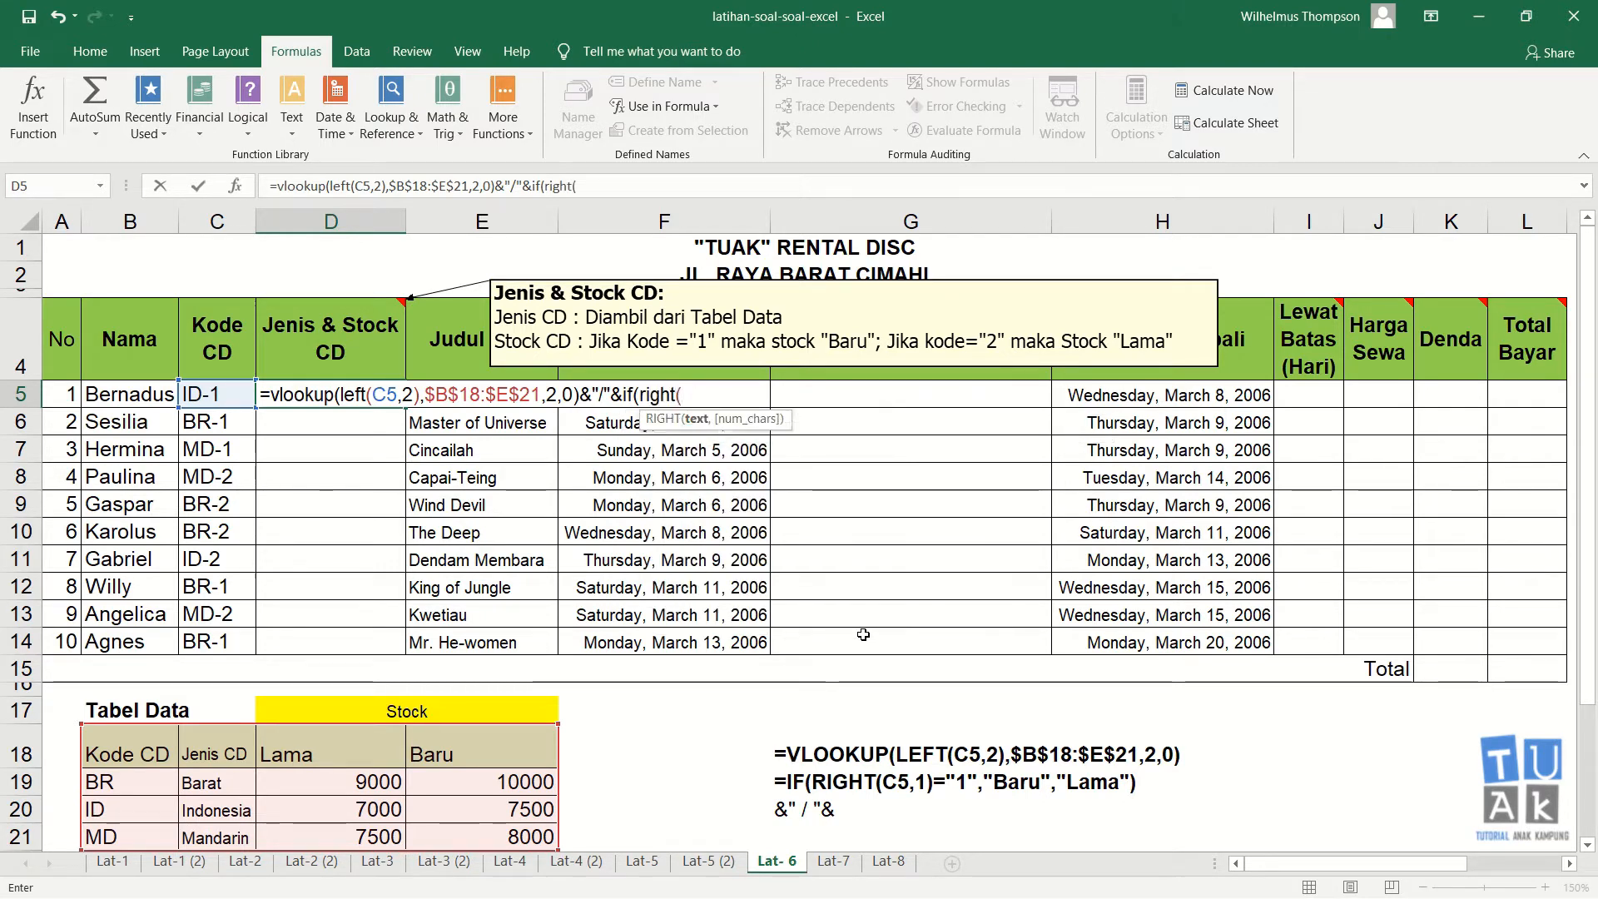
click(227, 389)
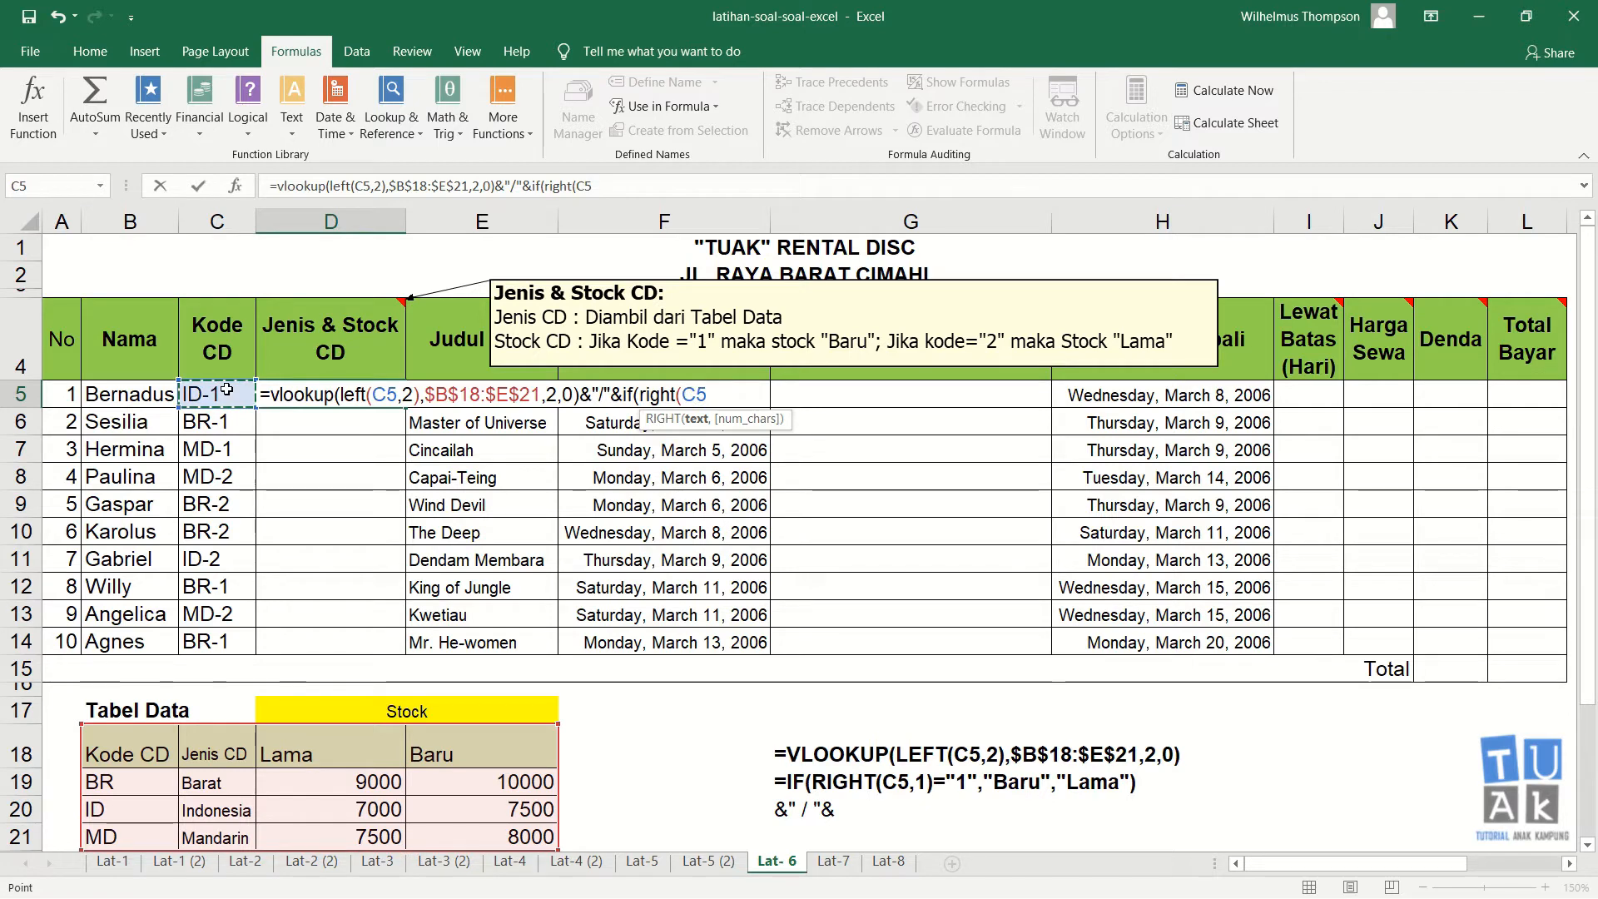
text(,1)
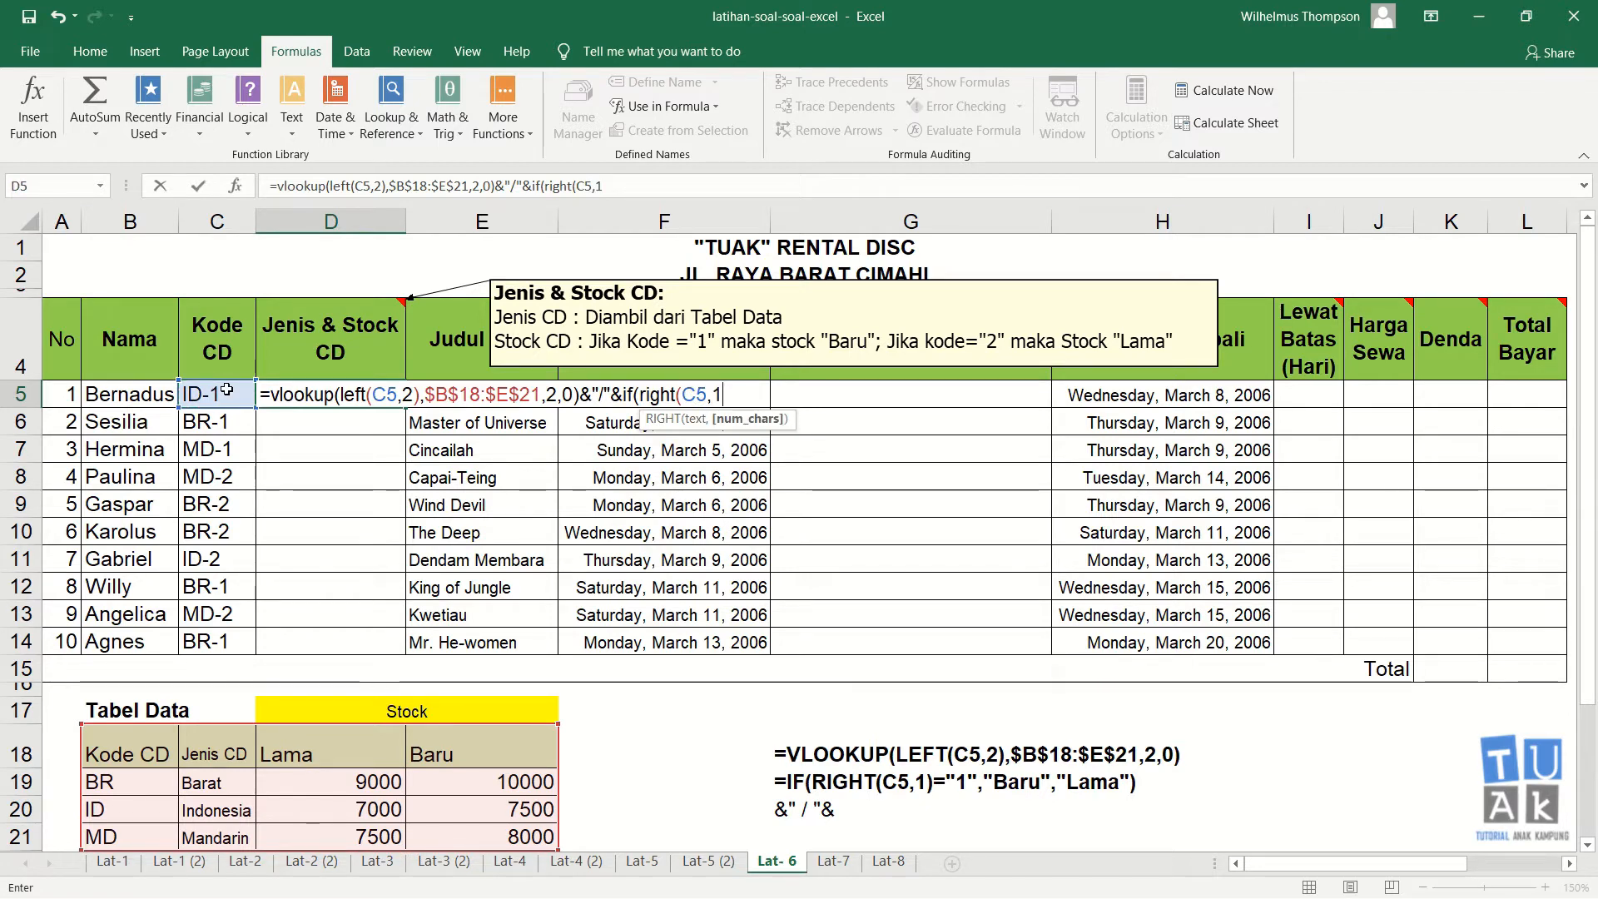
text()=)
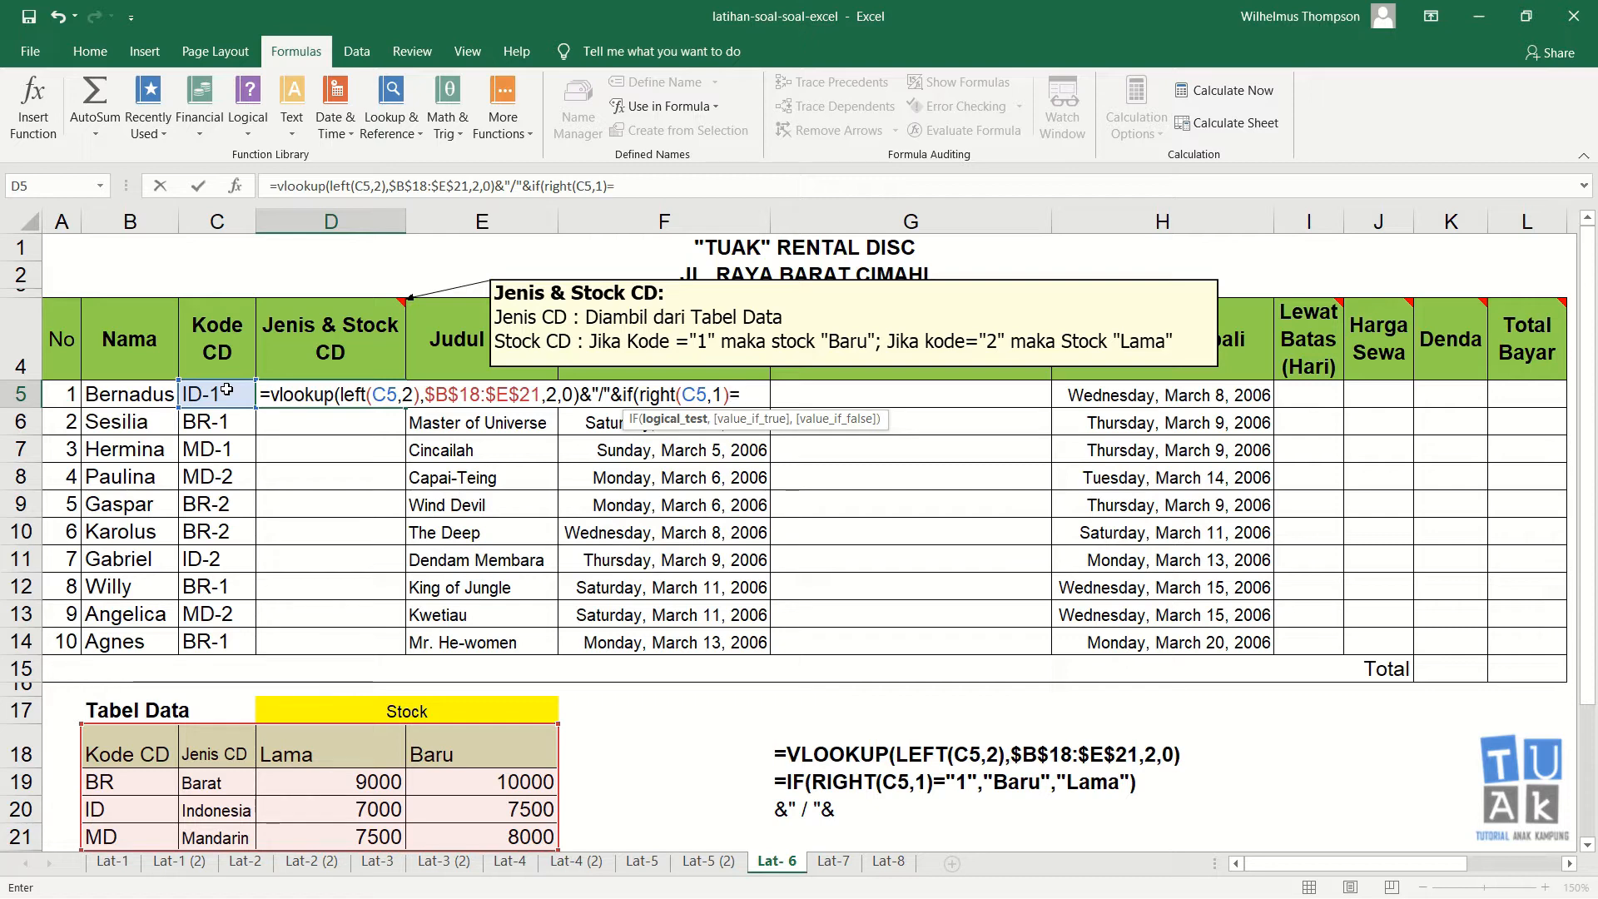
text("1")
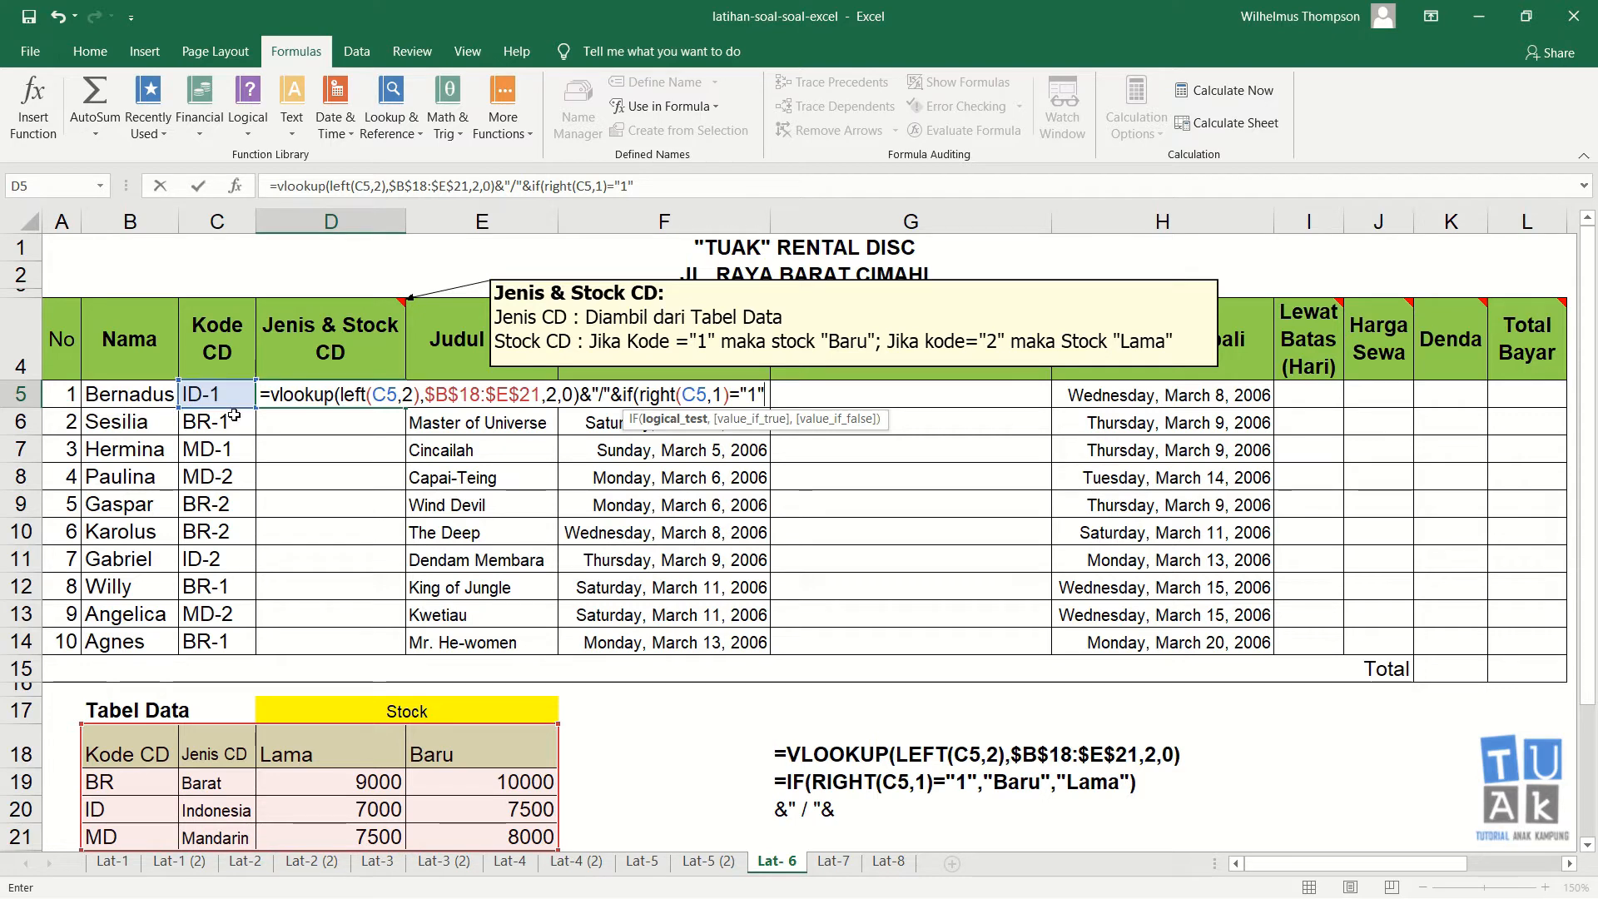
Step: Complete the D5 IF with "Baru" if true and "Lama" if false, and enter the formula
text(,)
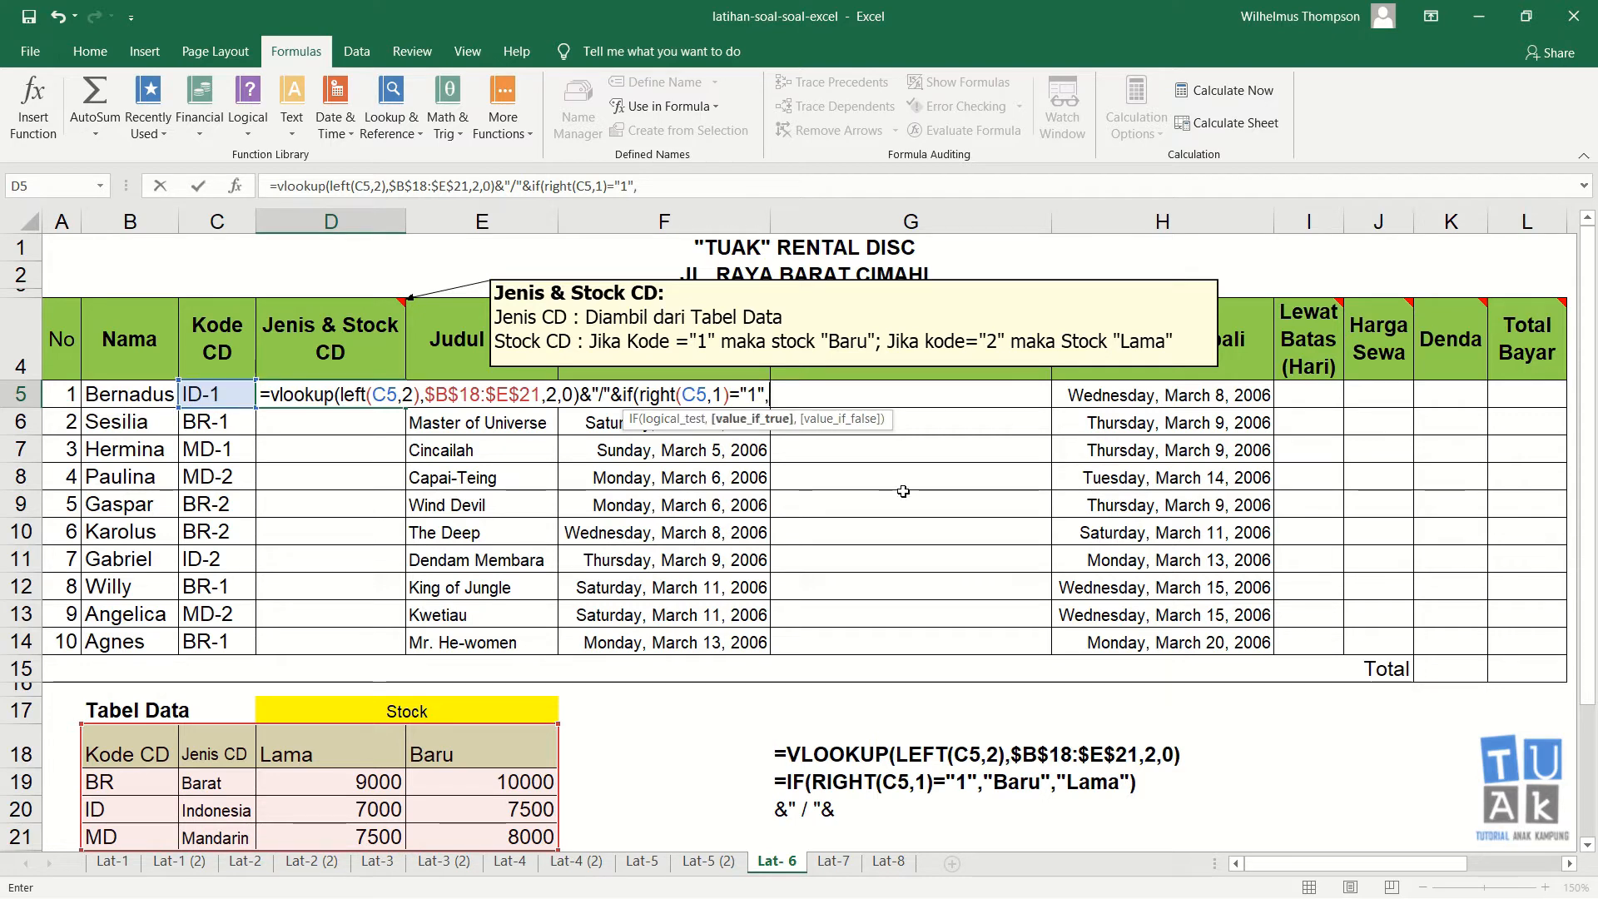
text("Baru")
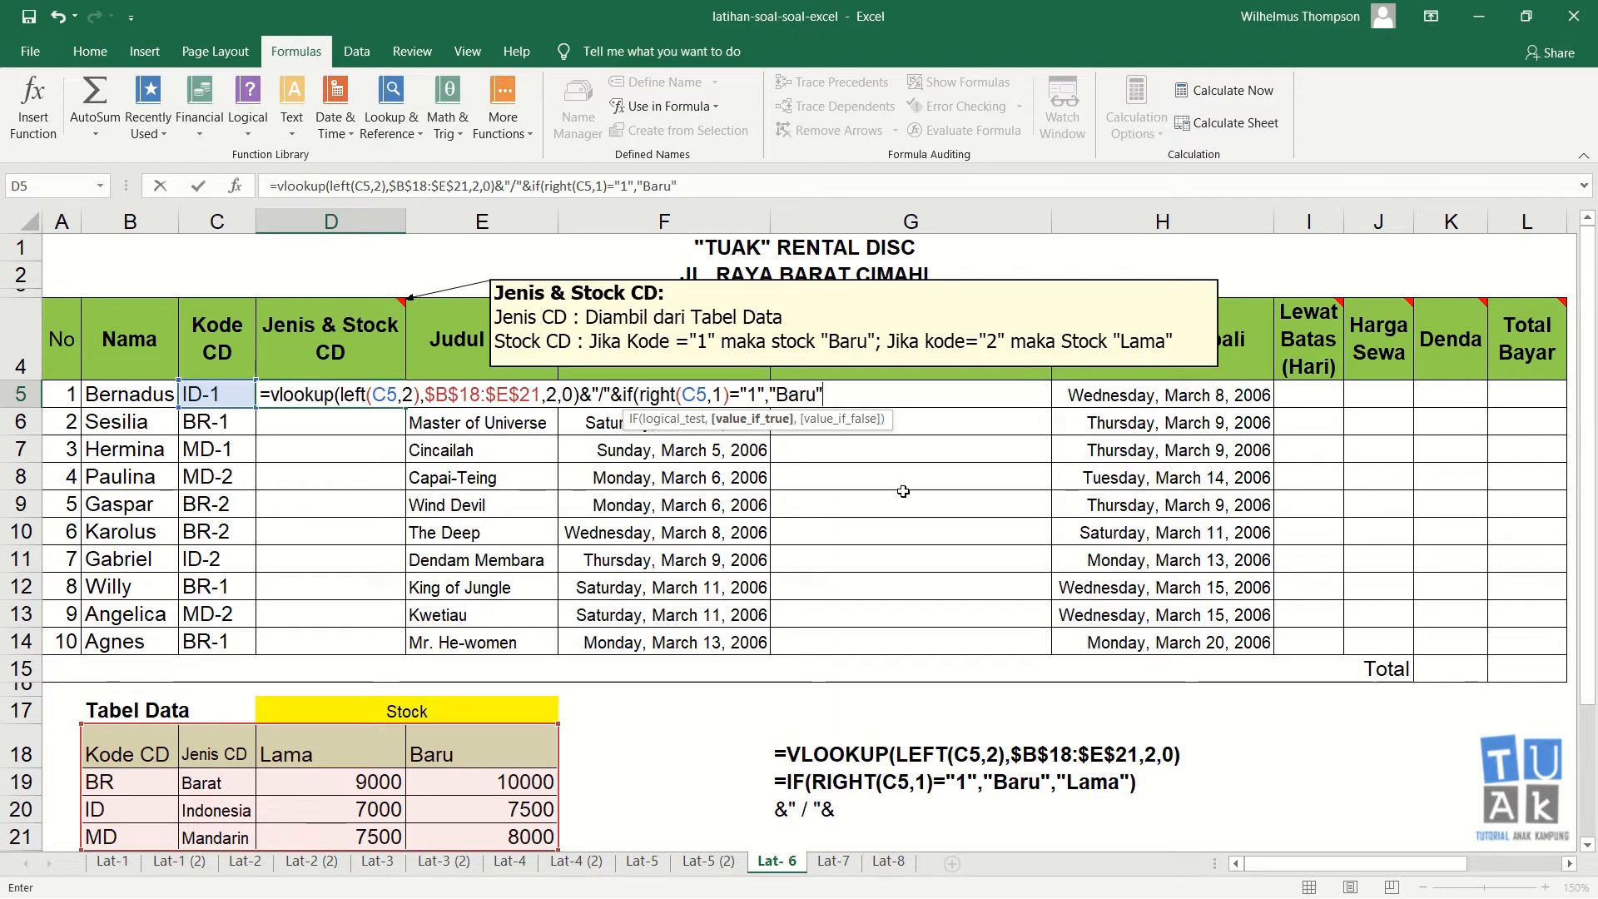
text(,)
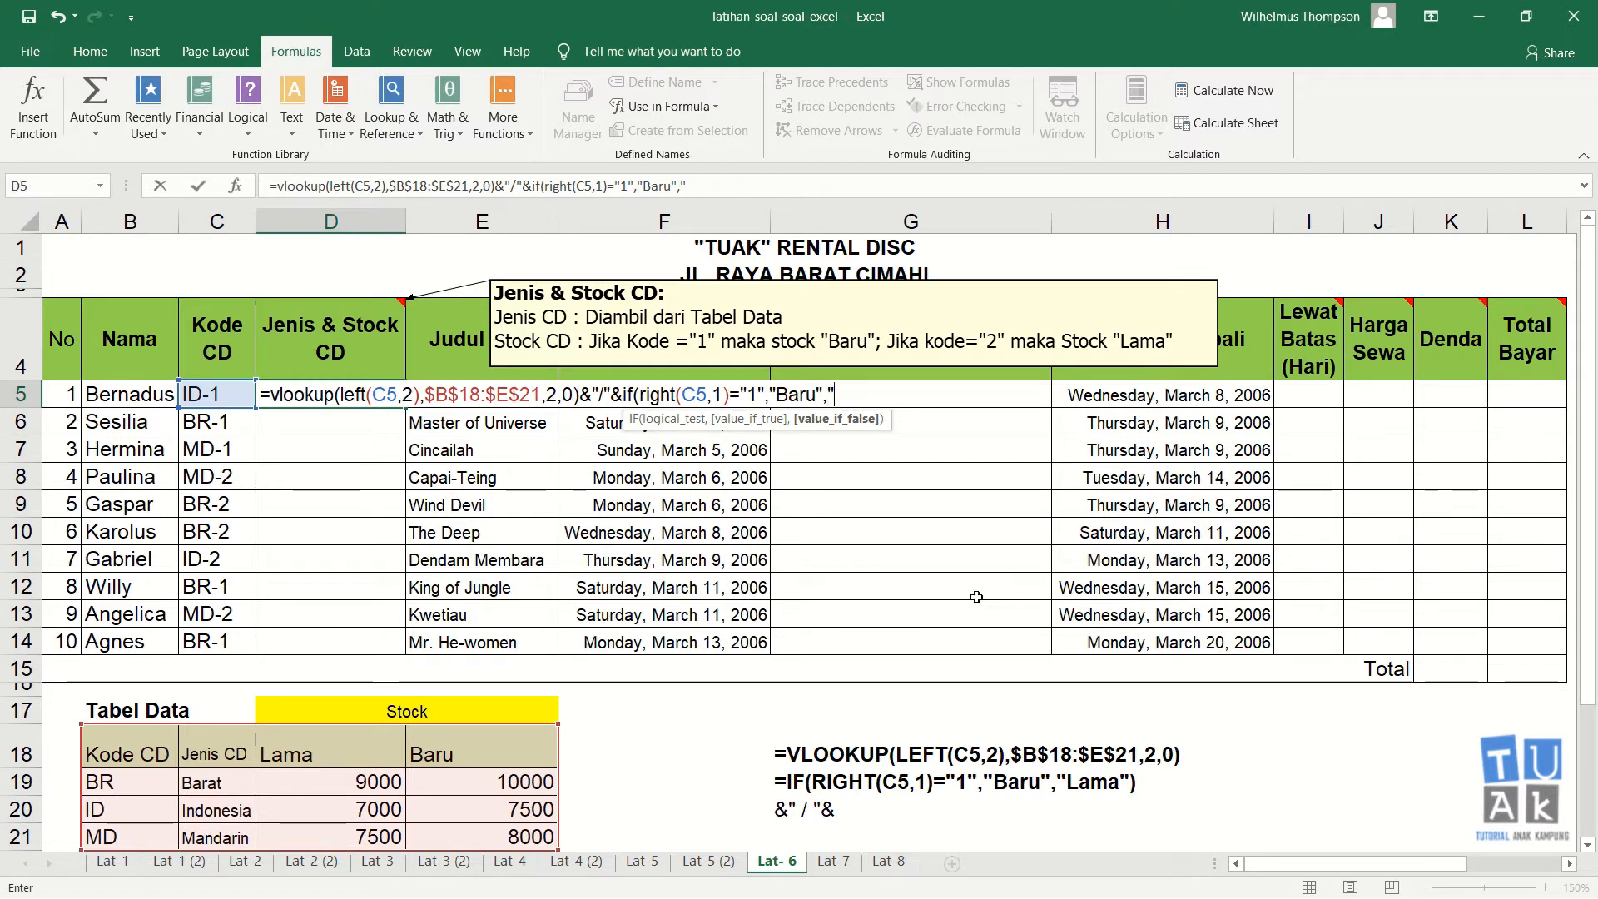
text("Lama"))
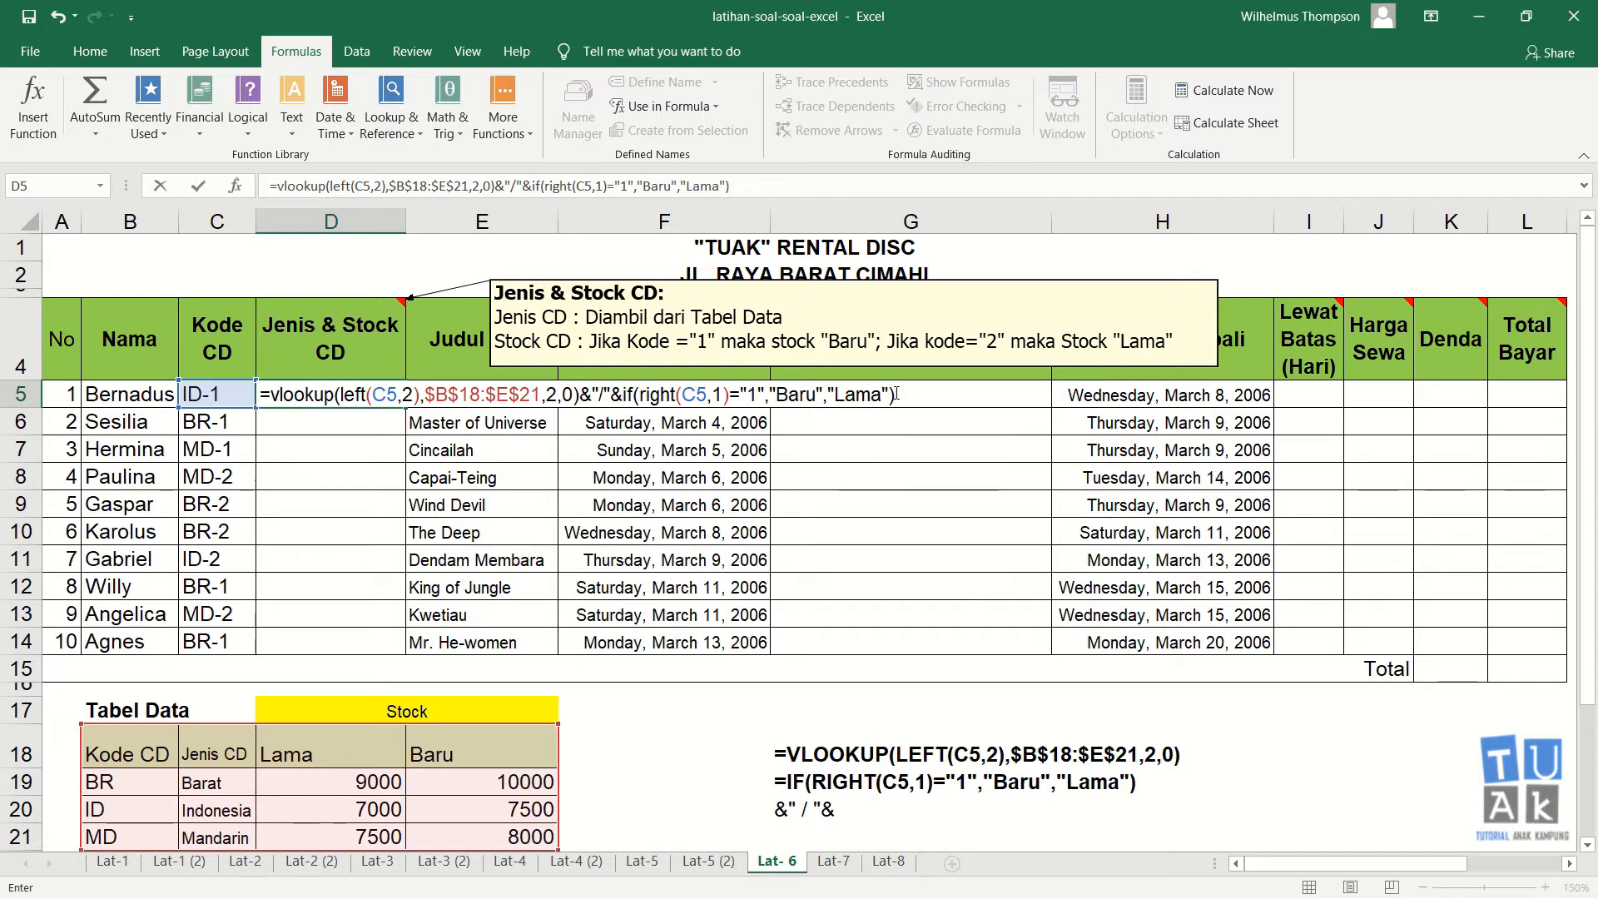
key(Return)
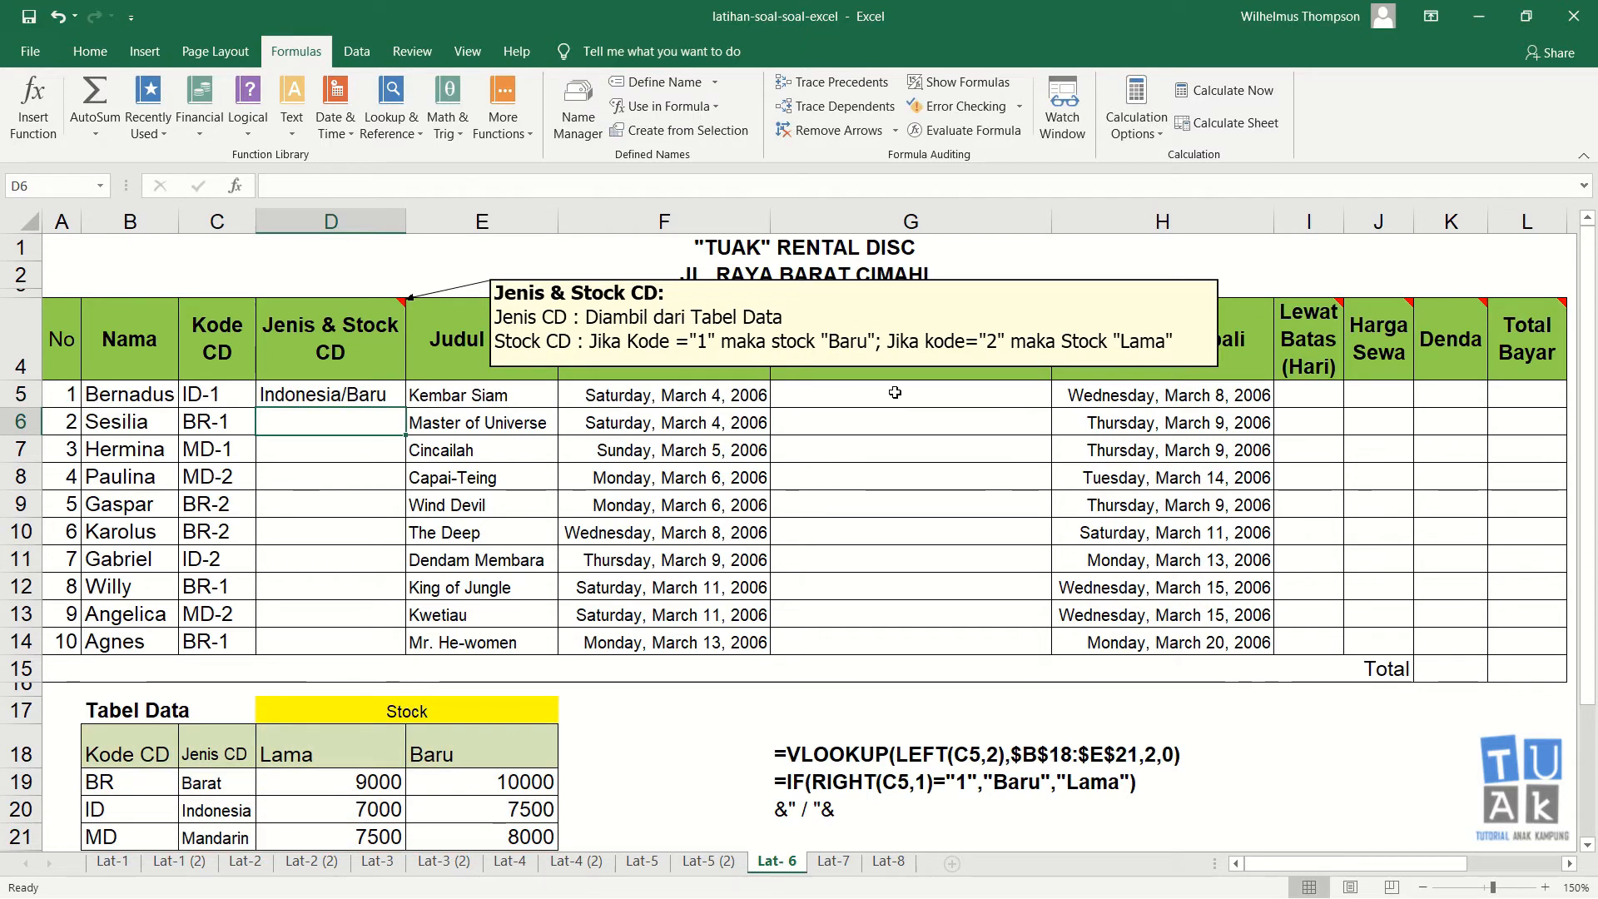
Step: Edit the joining text in the D5 formula to &" / "& so a spaced slash separates the results
key(Up)
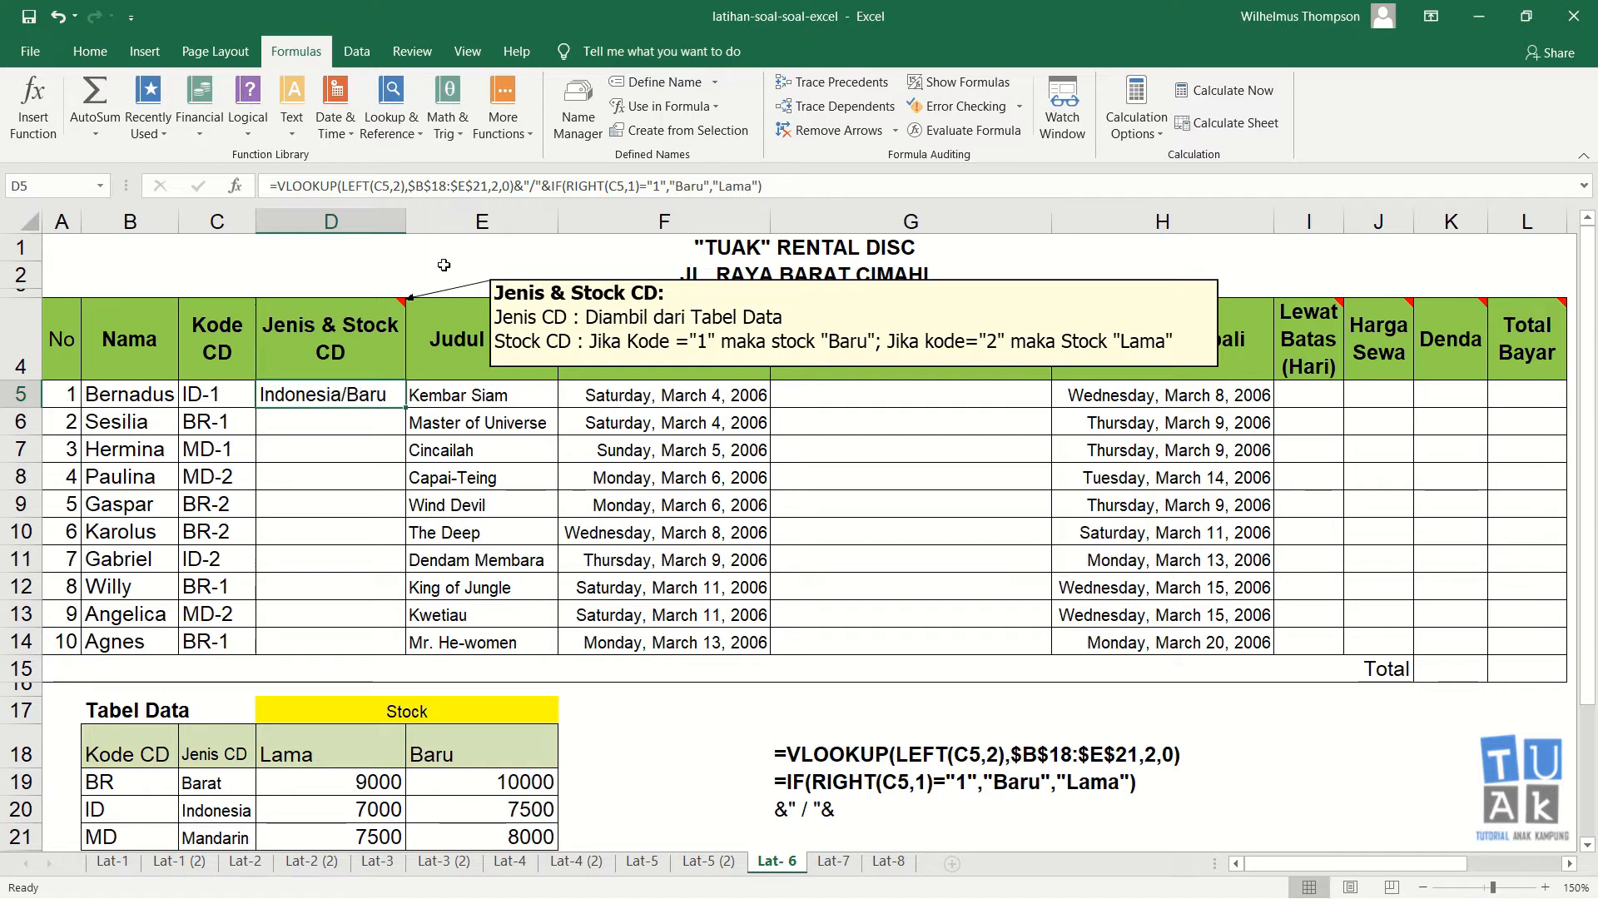
click(578, 185)
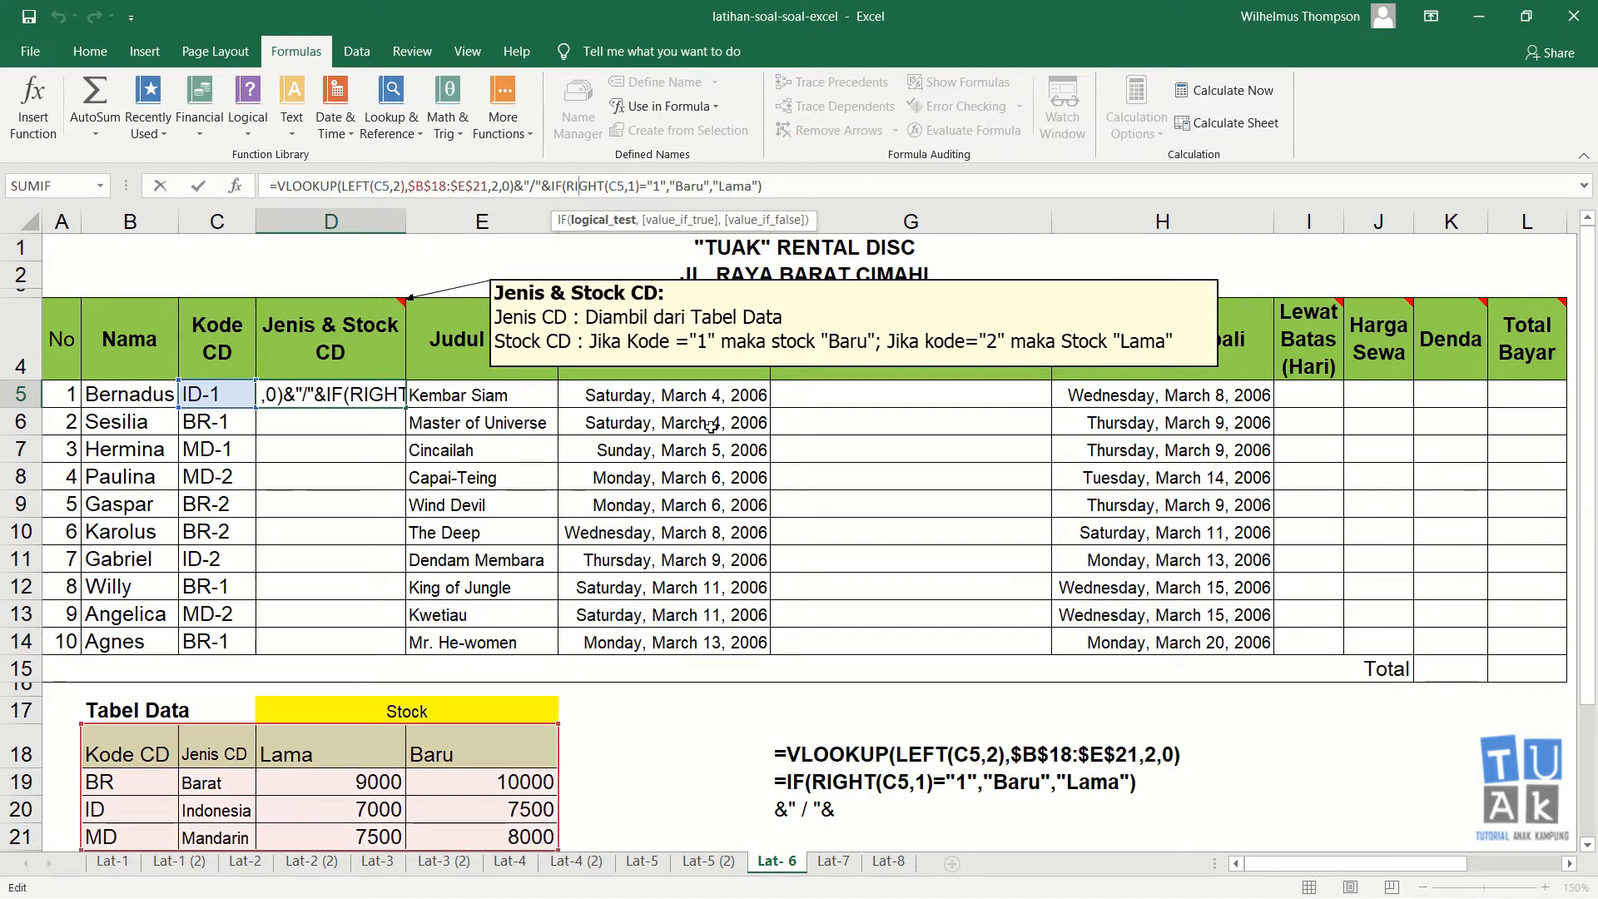
key(Left)
key(Left)
key(Left)
key(Left)
key(Left)
key(Left)
key(Left)
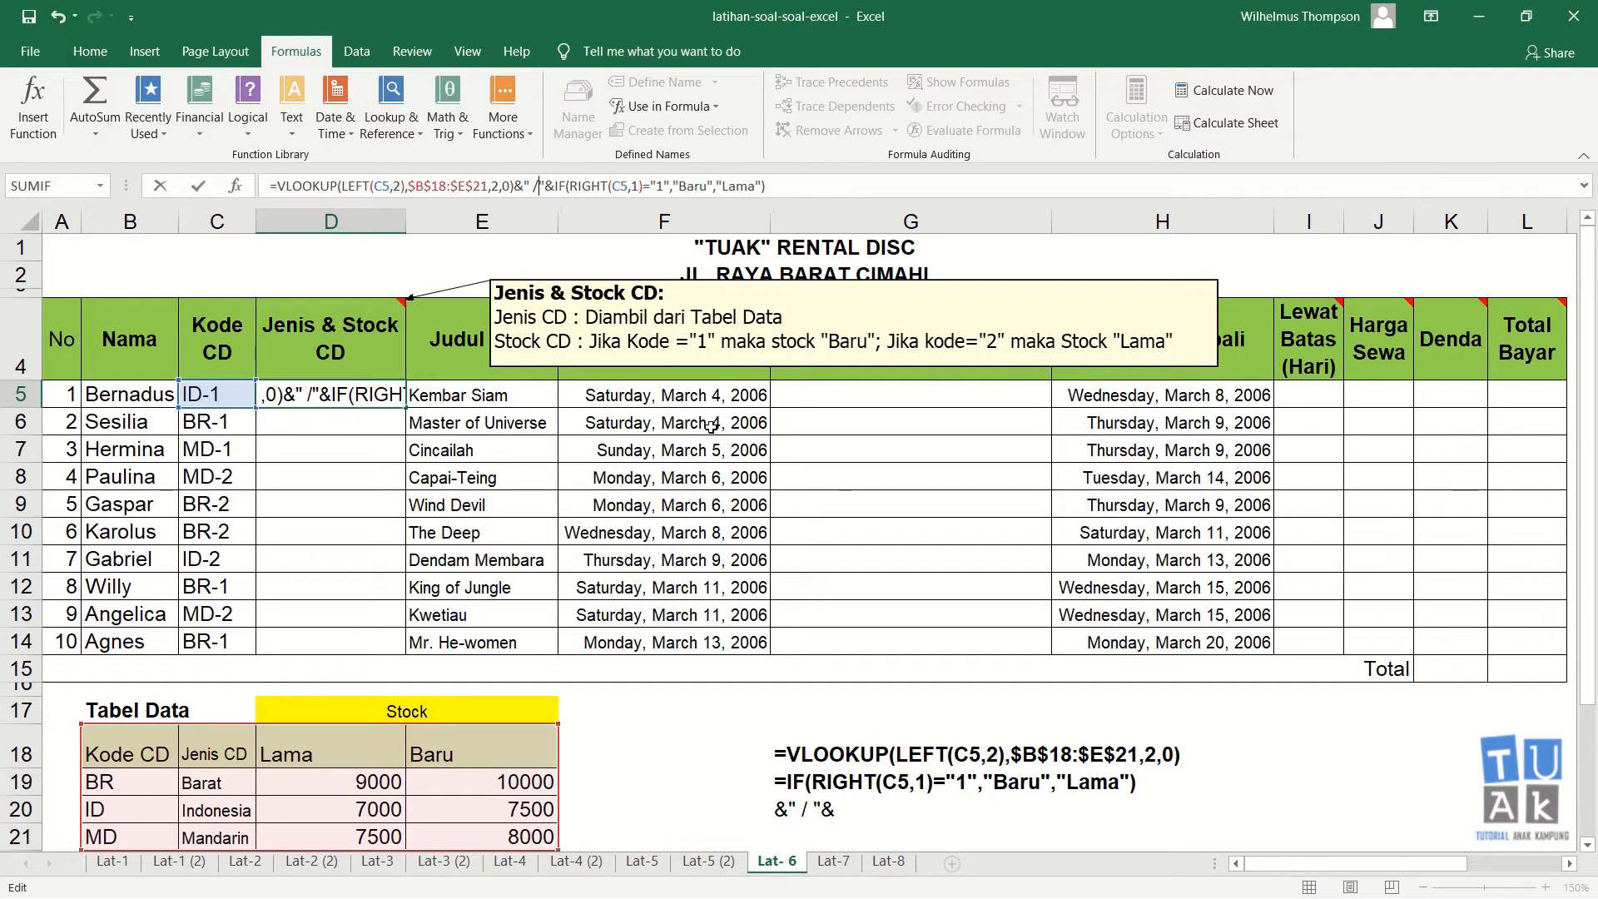
key(Return)
key(Up)
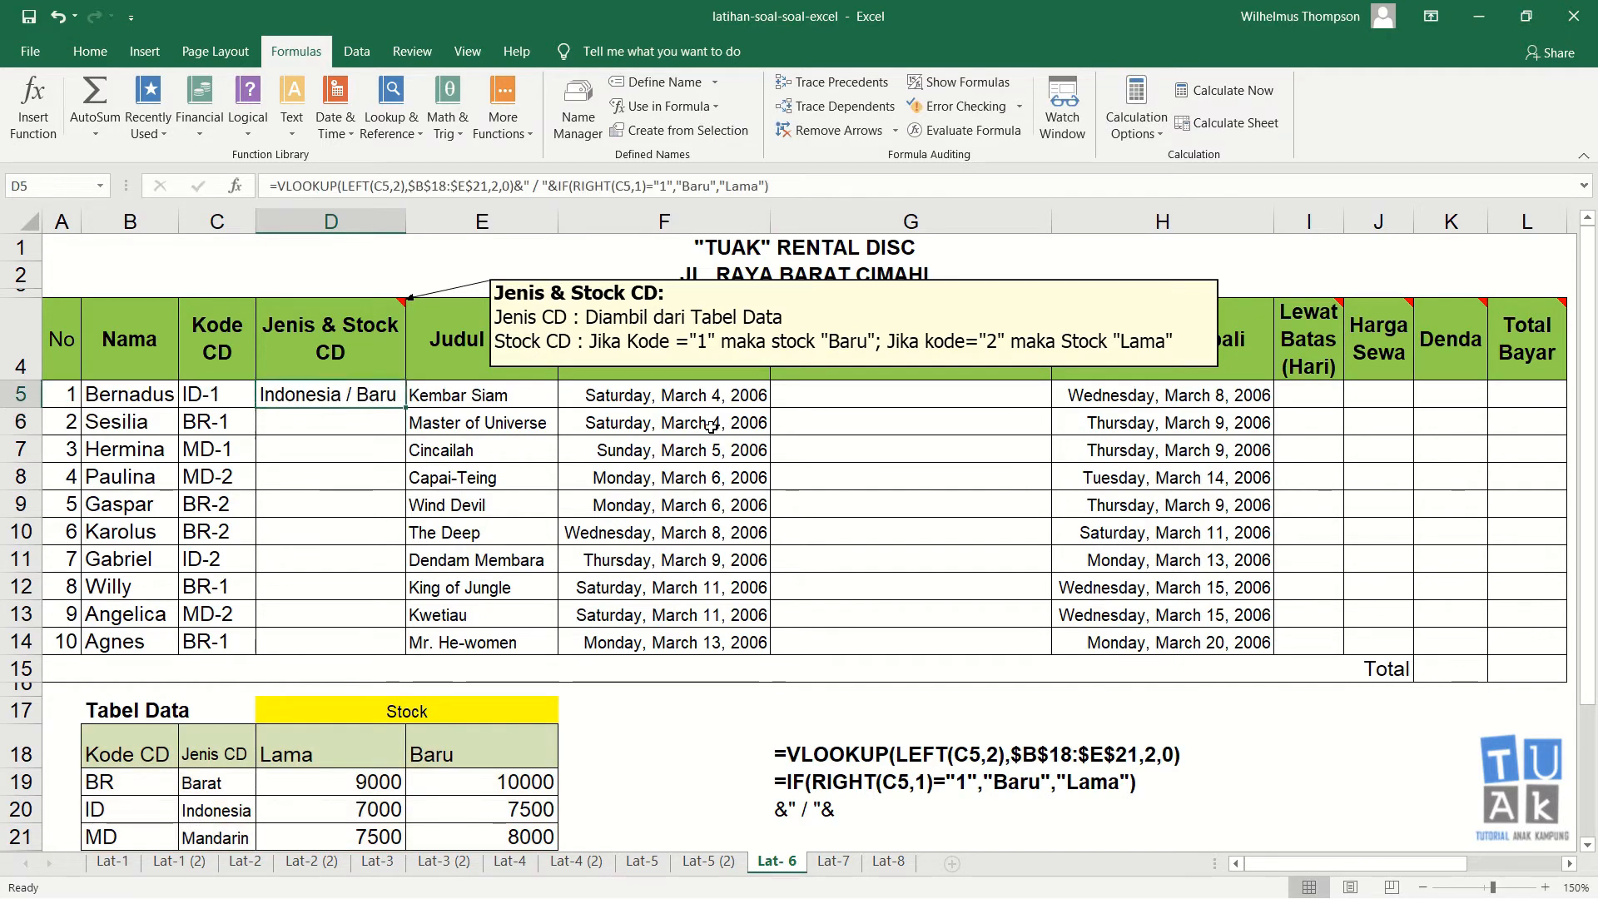
Step: Start a formula in D6 with =vlookup(left(C6,2),$B$18:$E$21,2,0) to fetch the Jenis CD
click(302, 424)
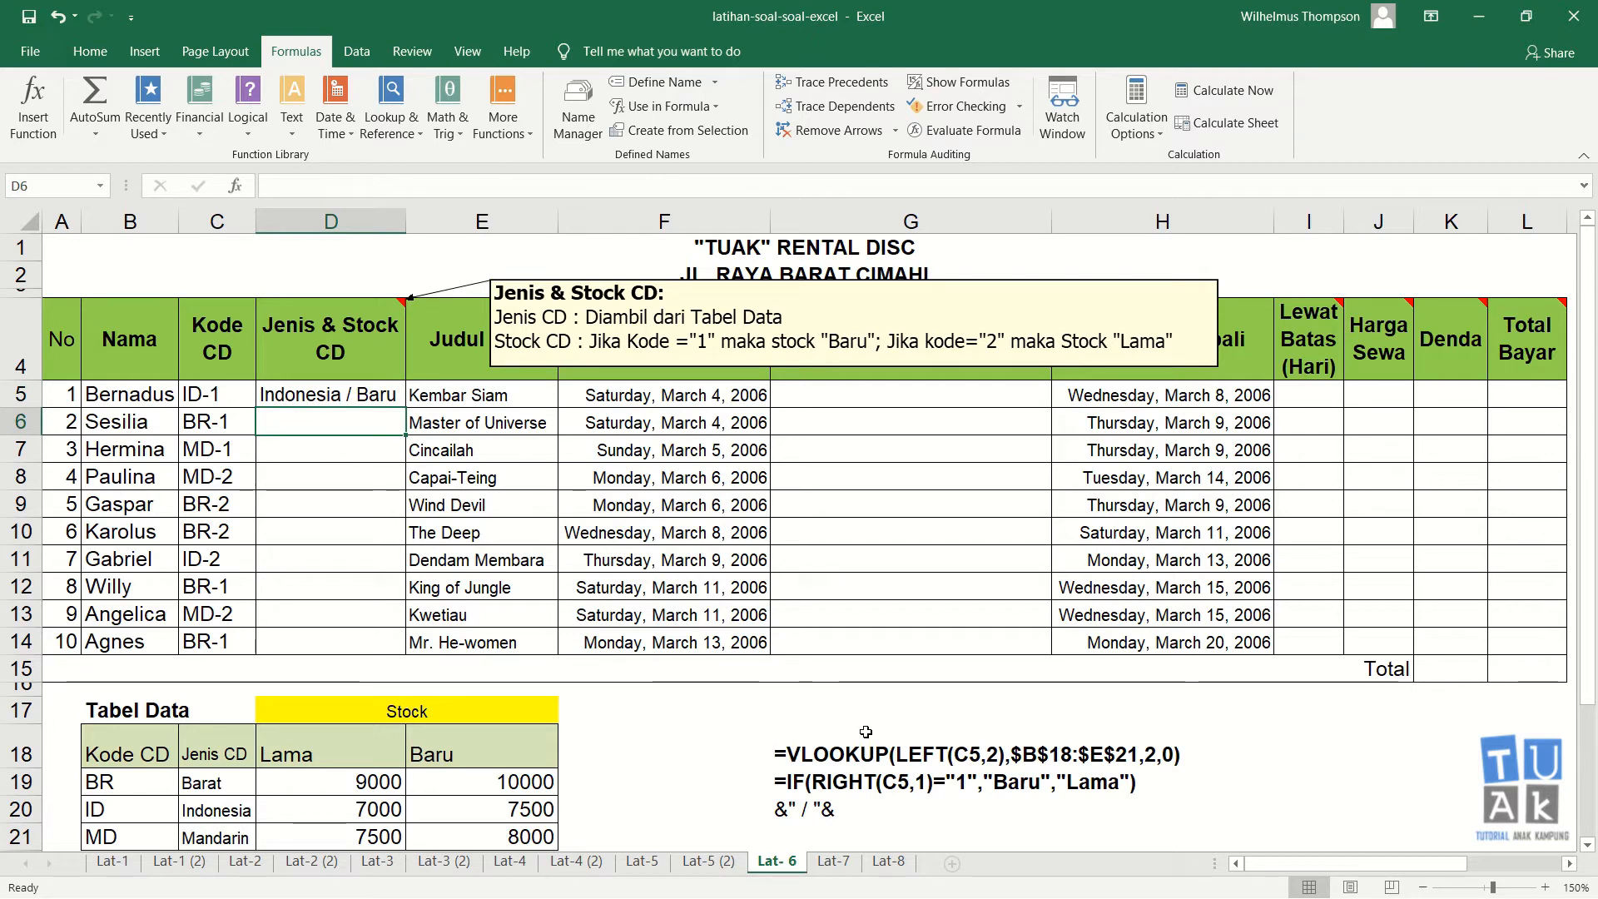
text(=vlo)
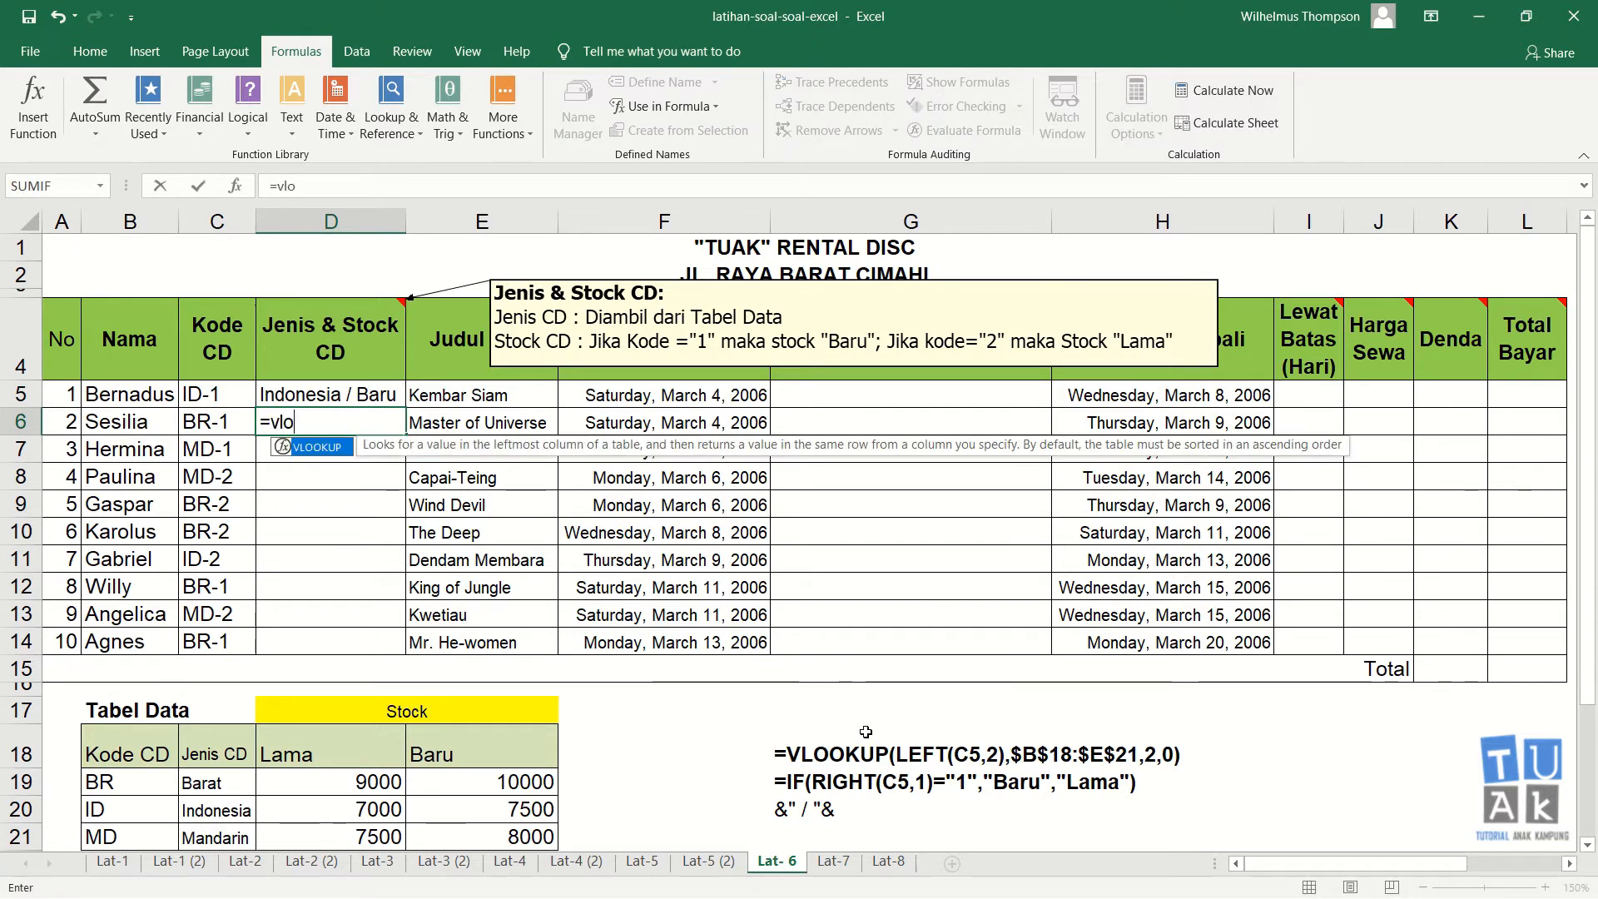
text(okup()
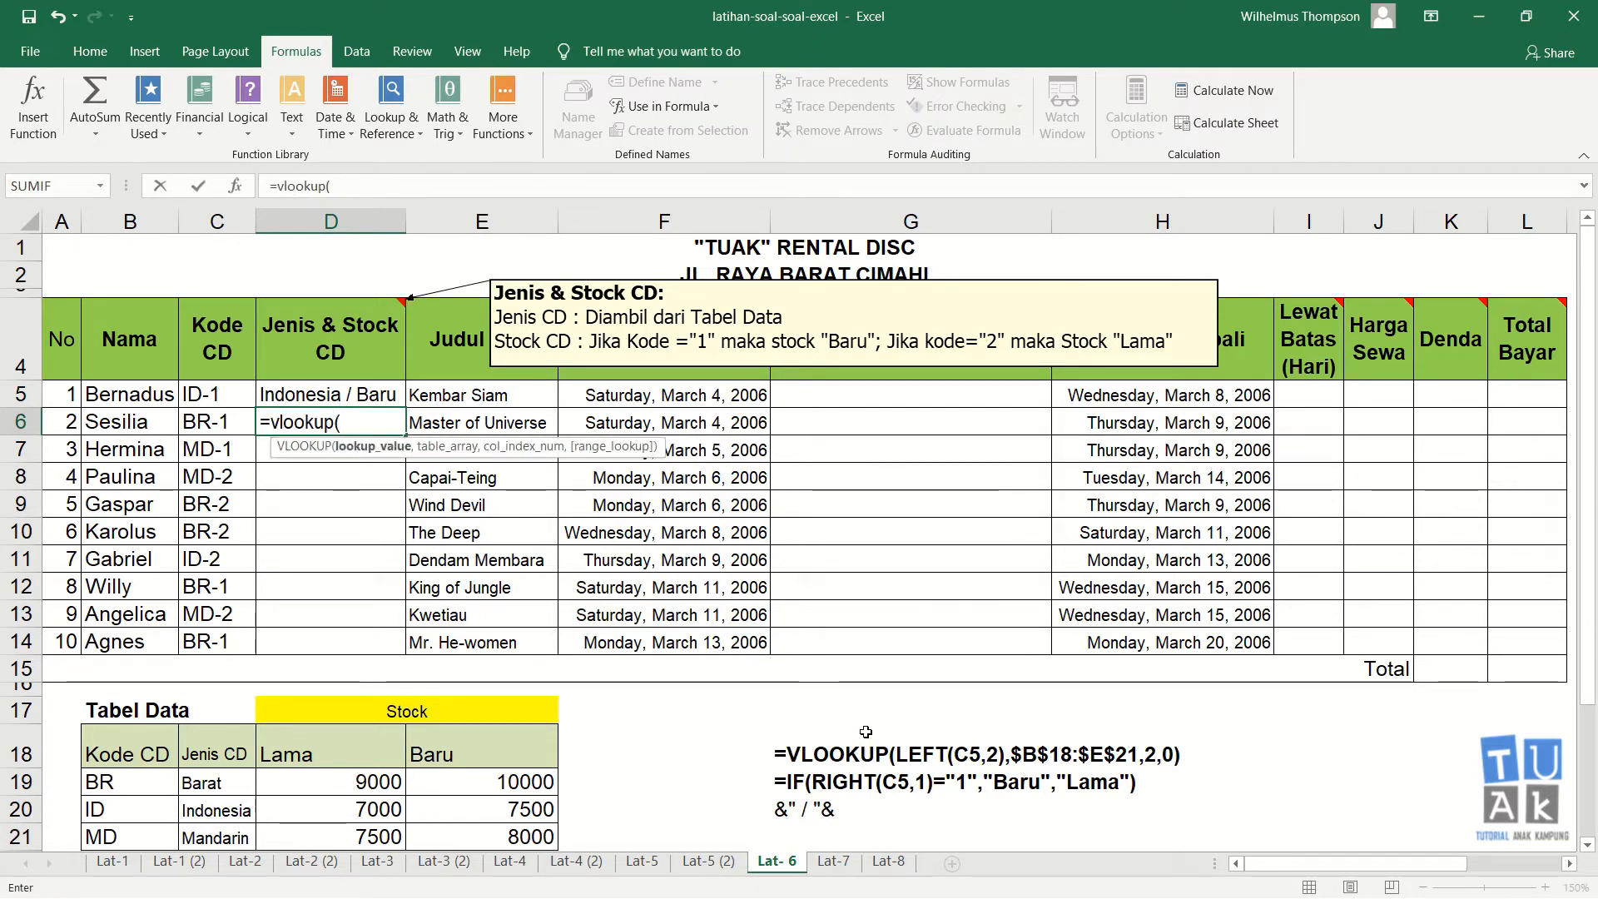
text(left()
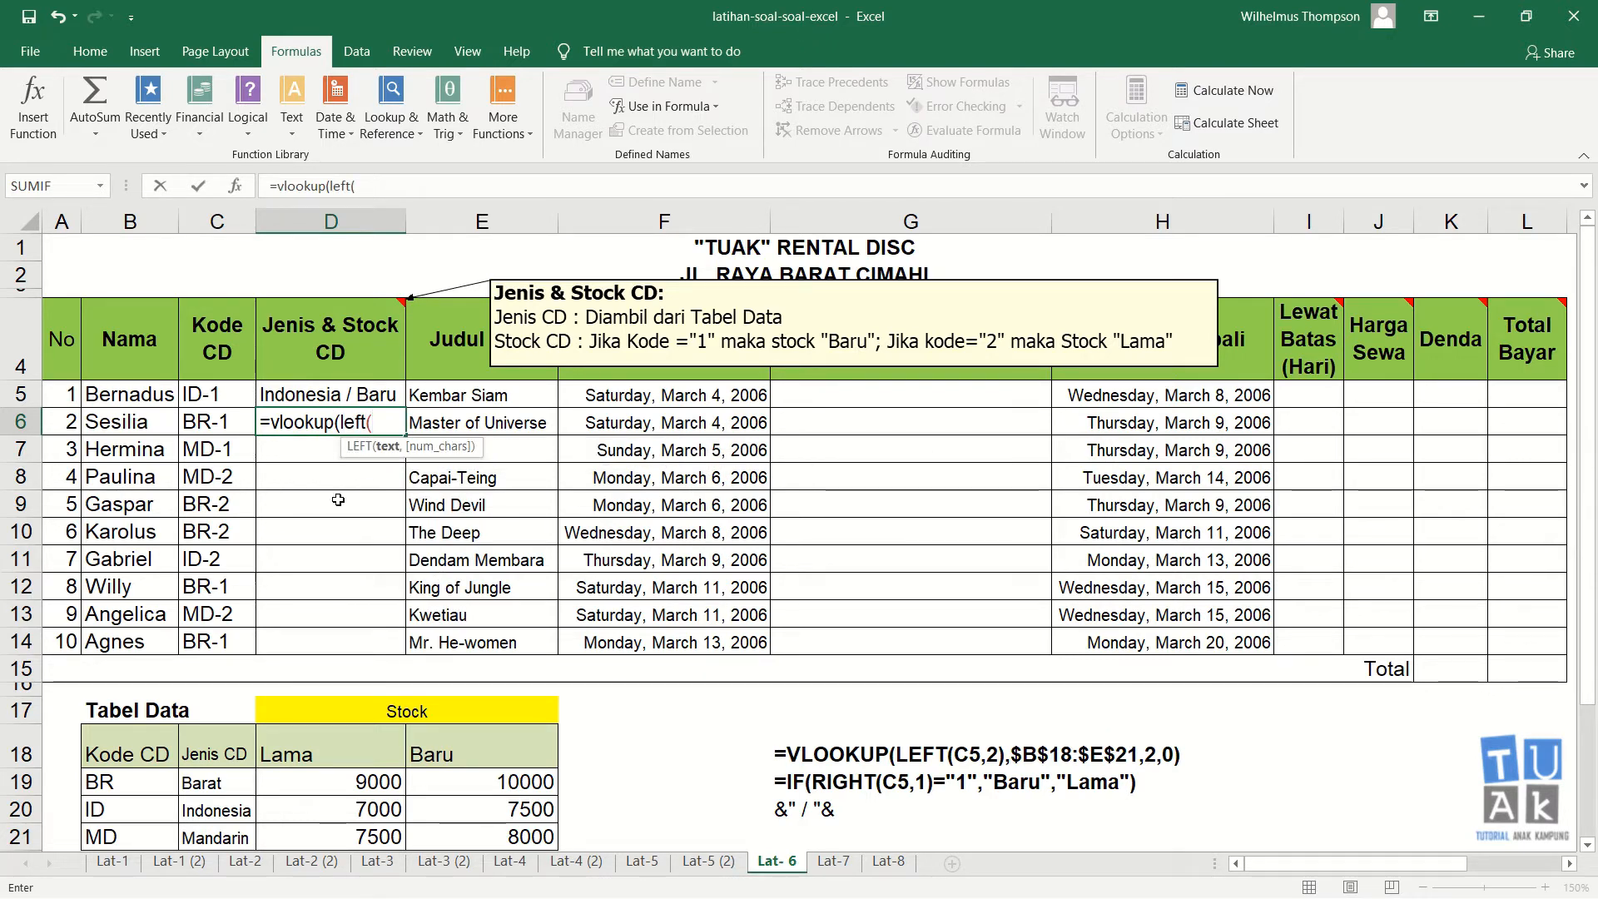
click(229, 429)
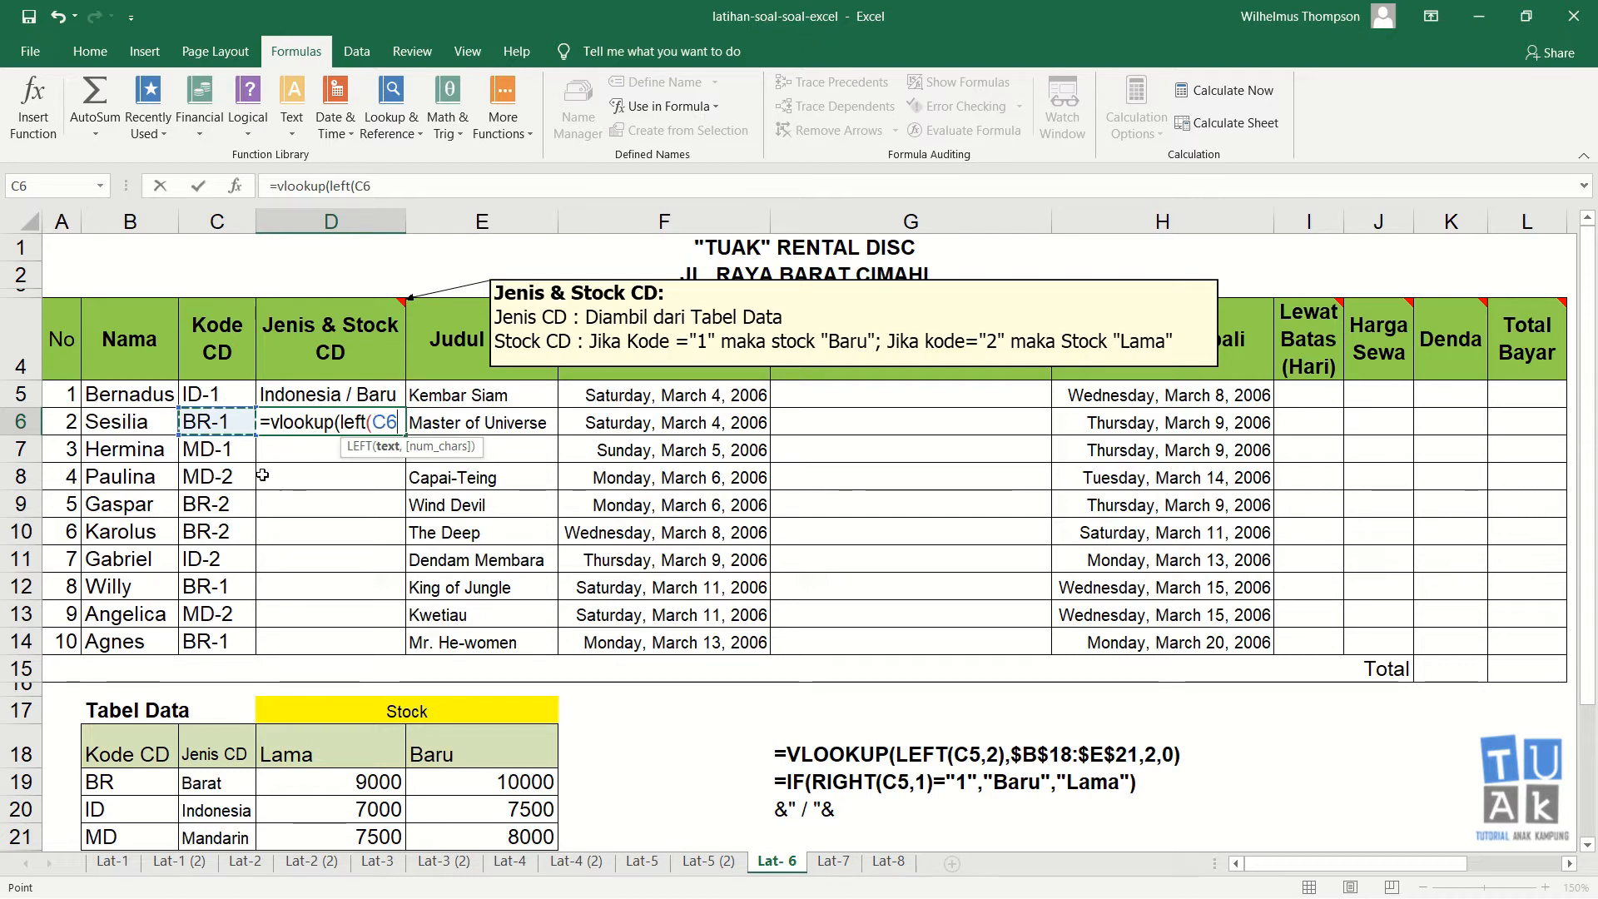
text(,2)
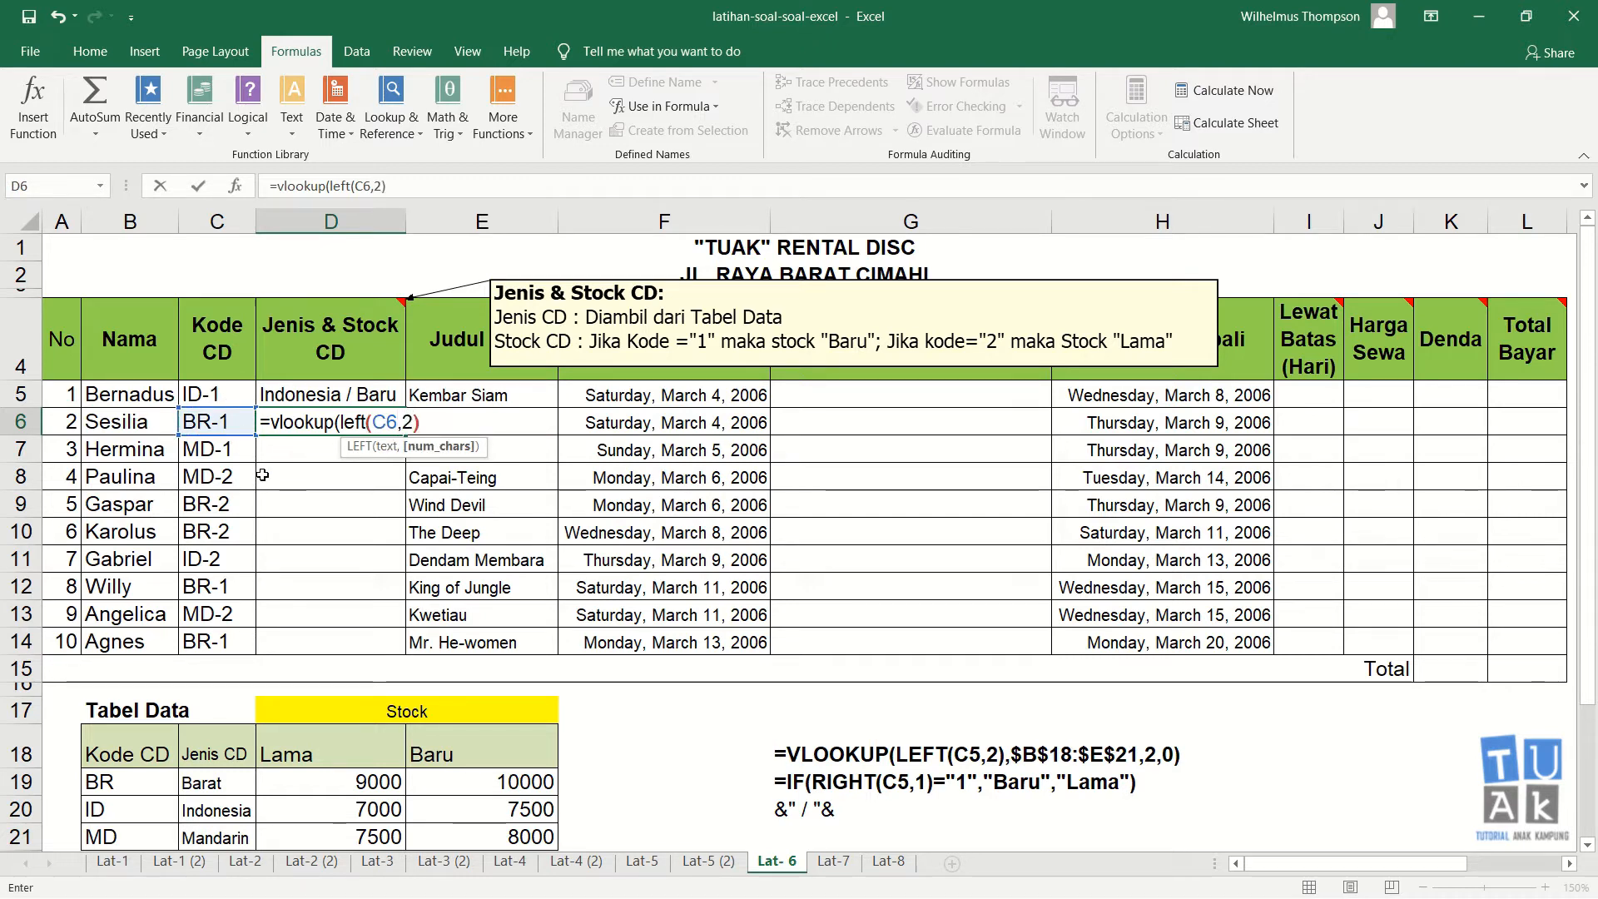
text(),)
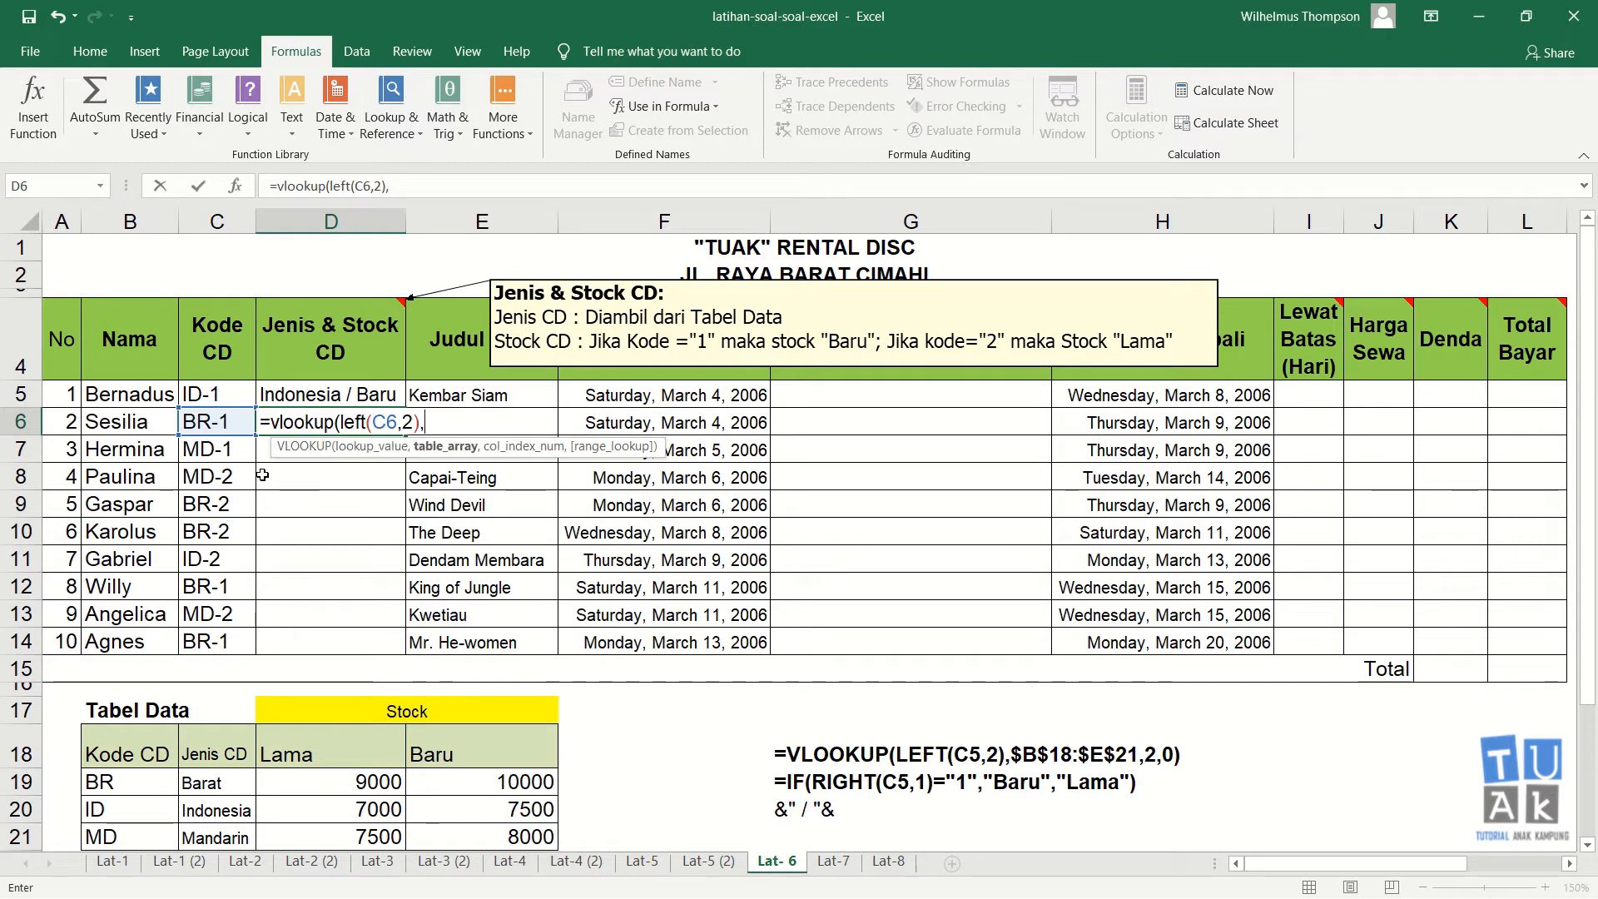
drag(126, 754, 459, 839)
key(F4)
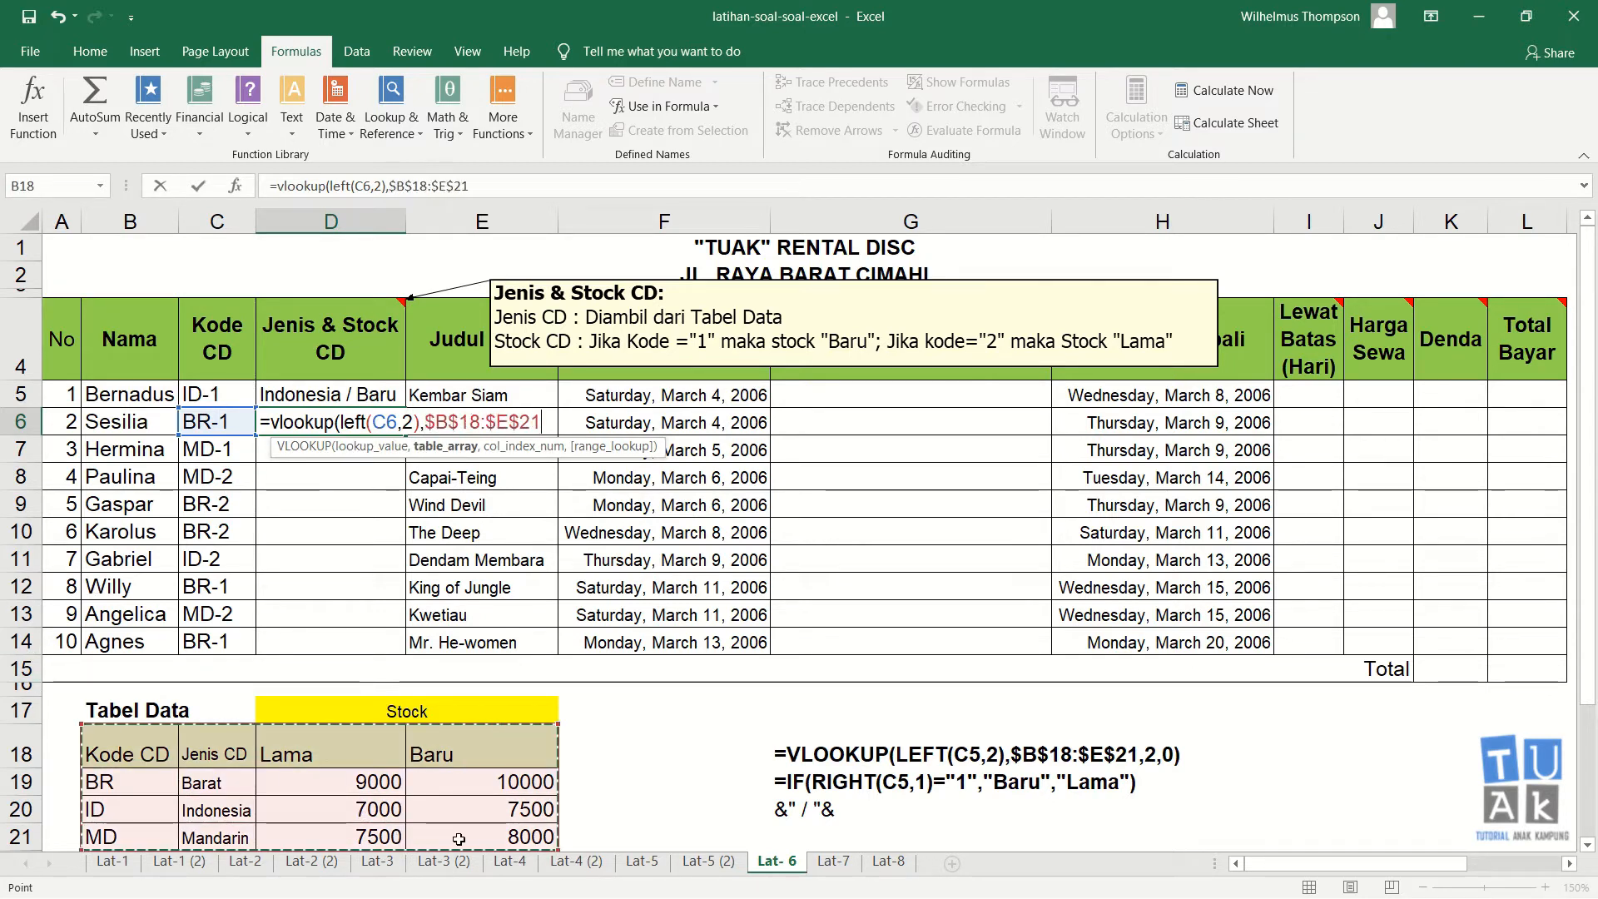
text(,)
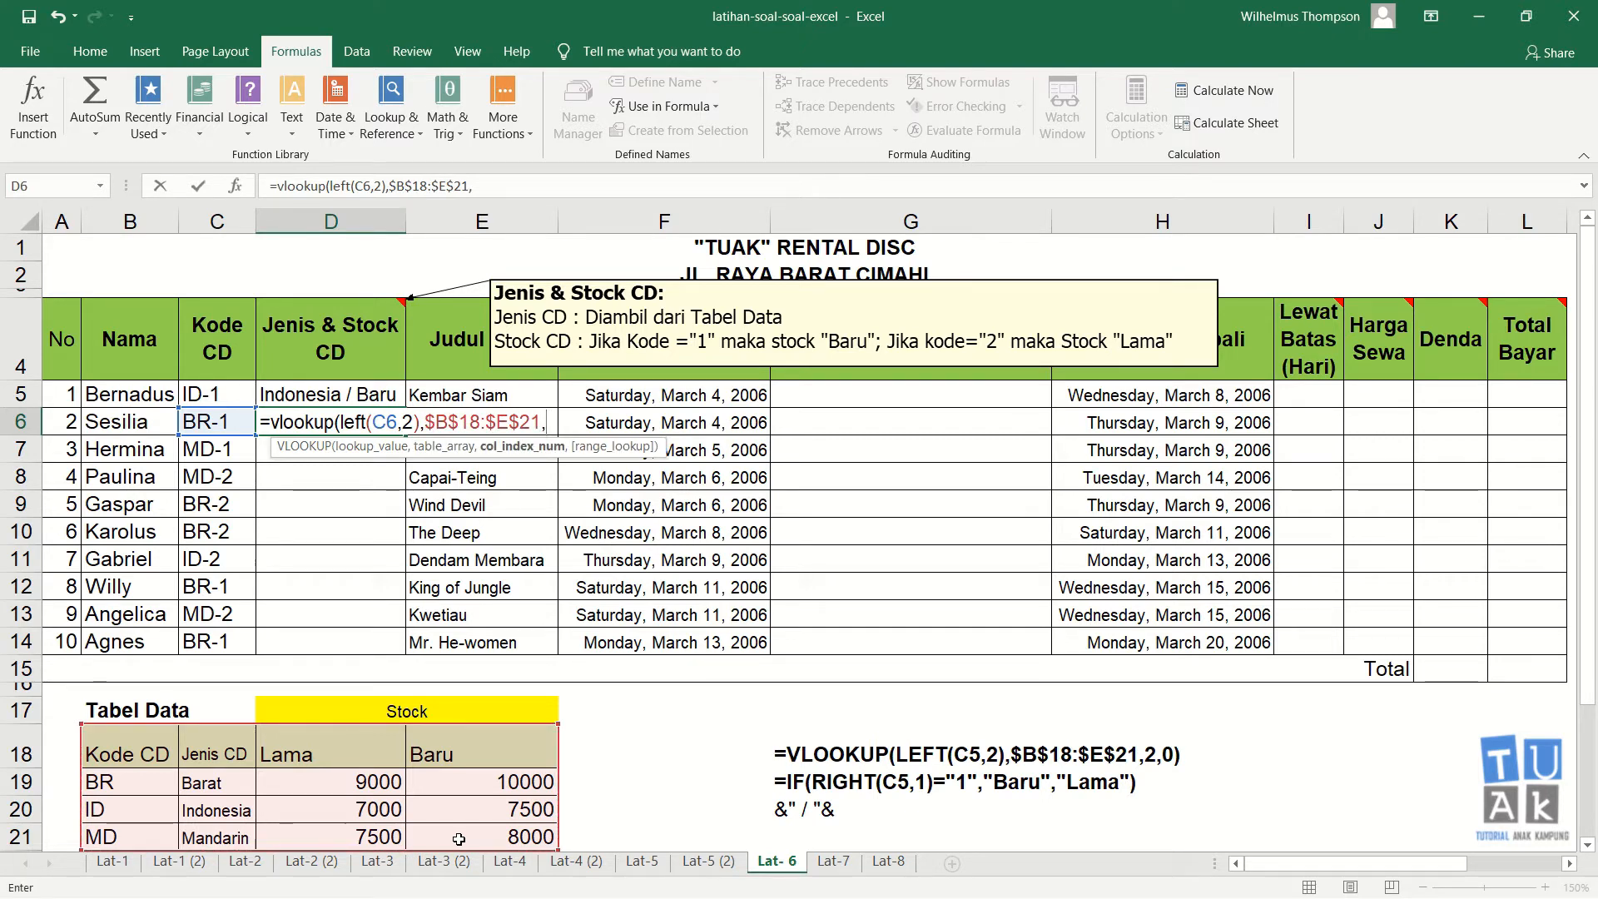
text(2,0))
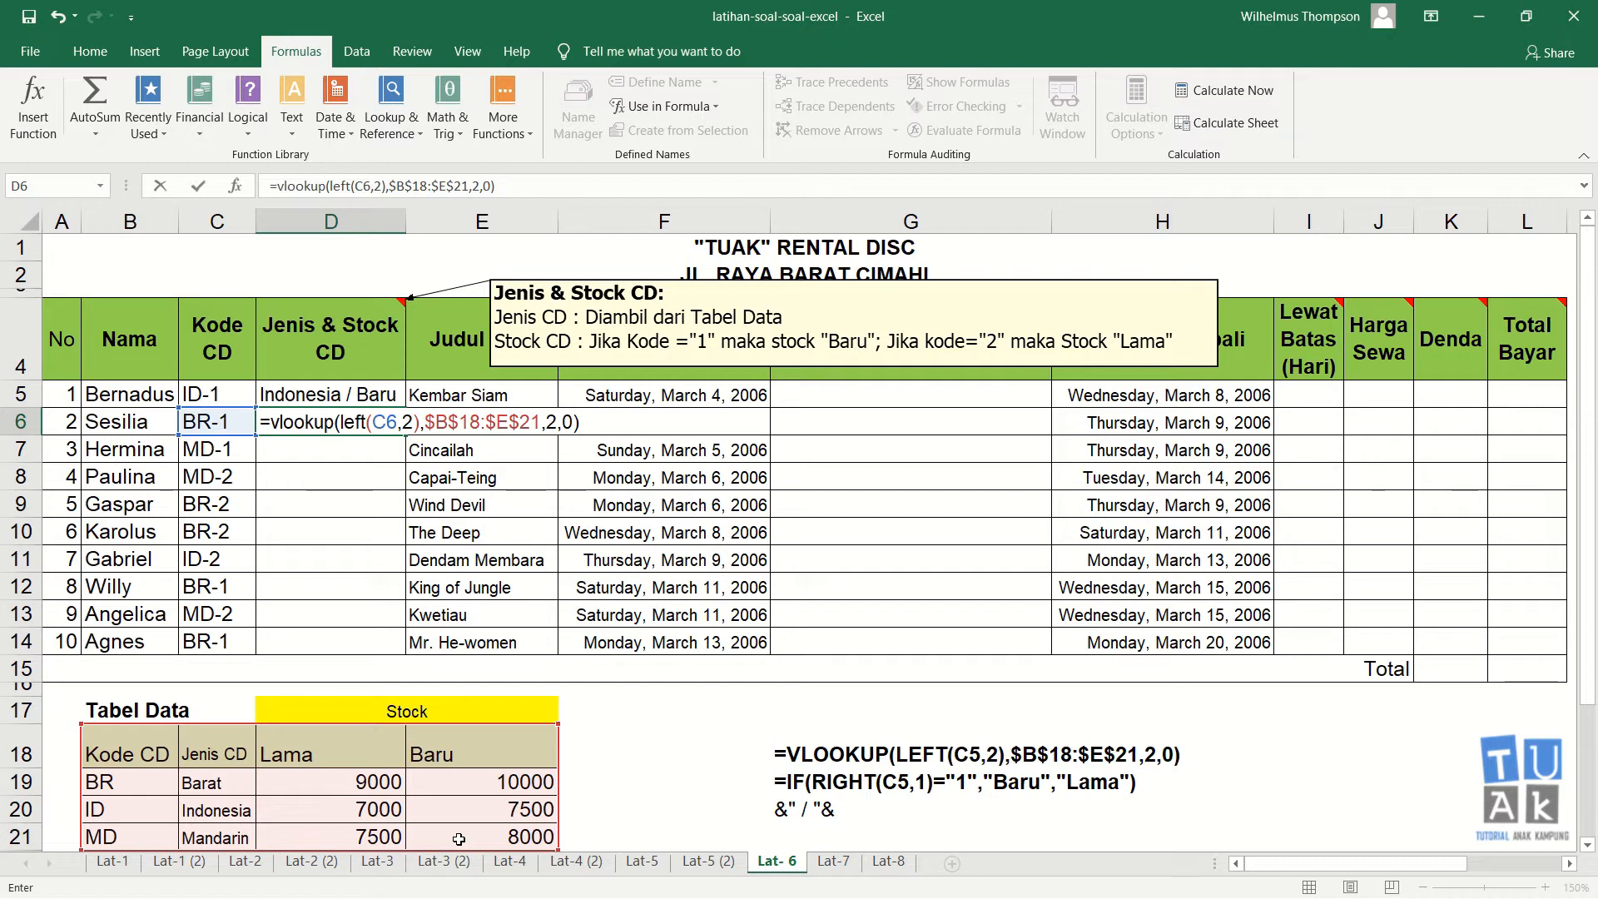
text(&")
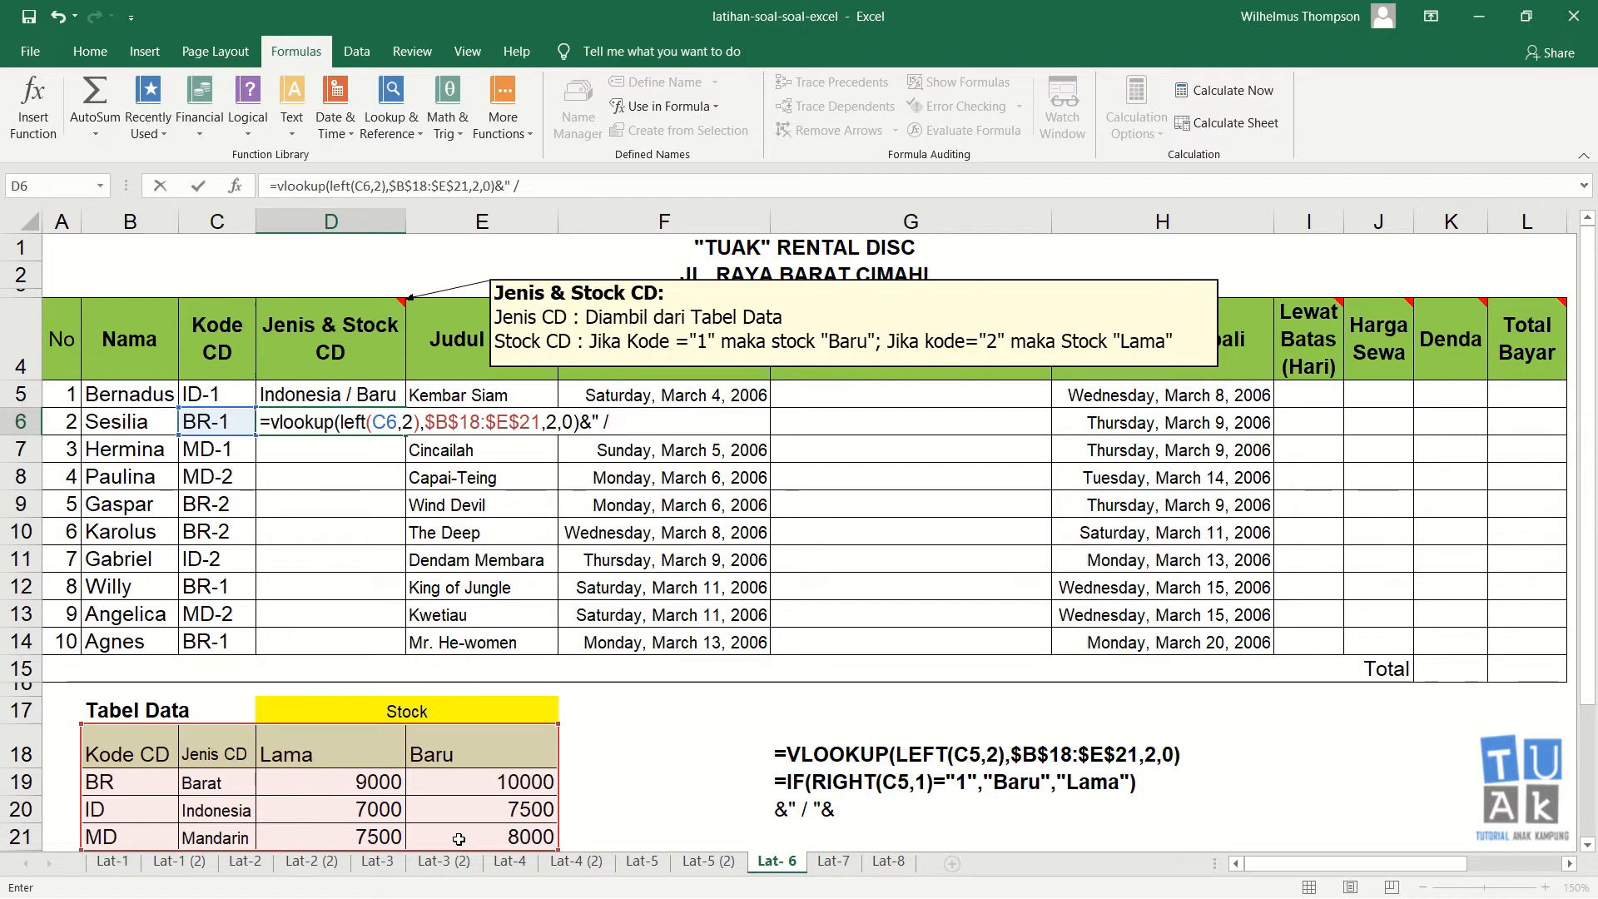
Step: Append the joining piece &" / "& after the VLOOKUP part of the D6 formula
text(/ "&)
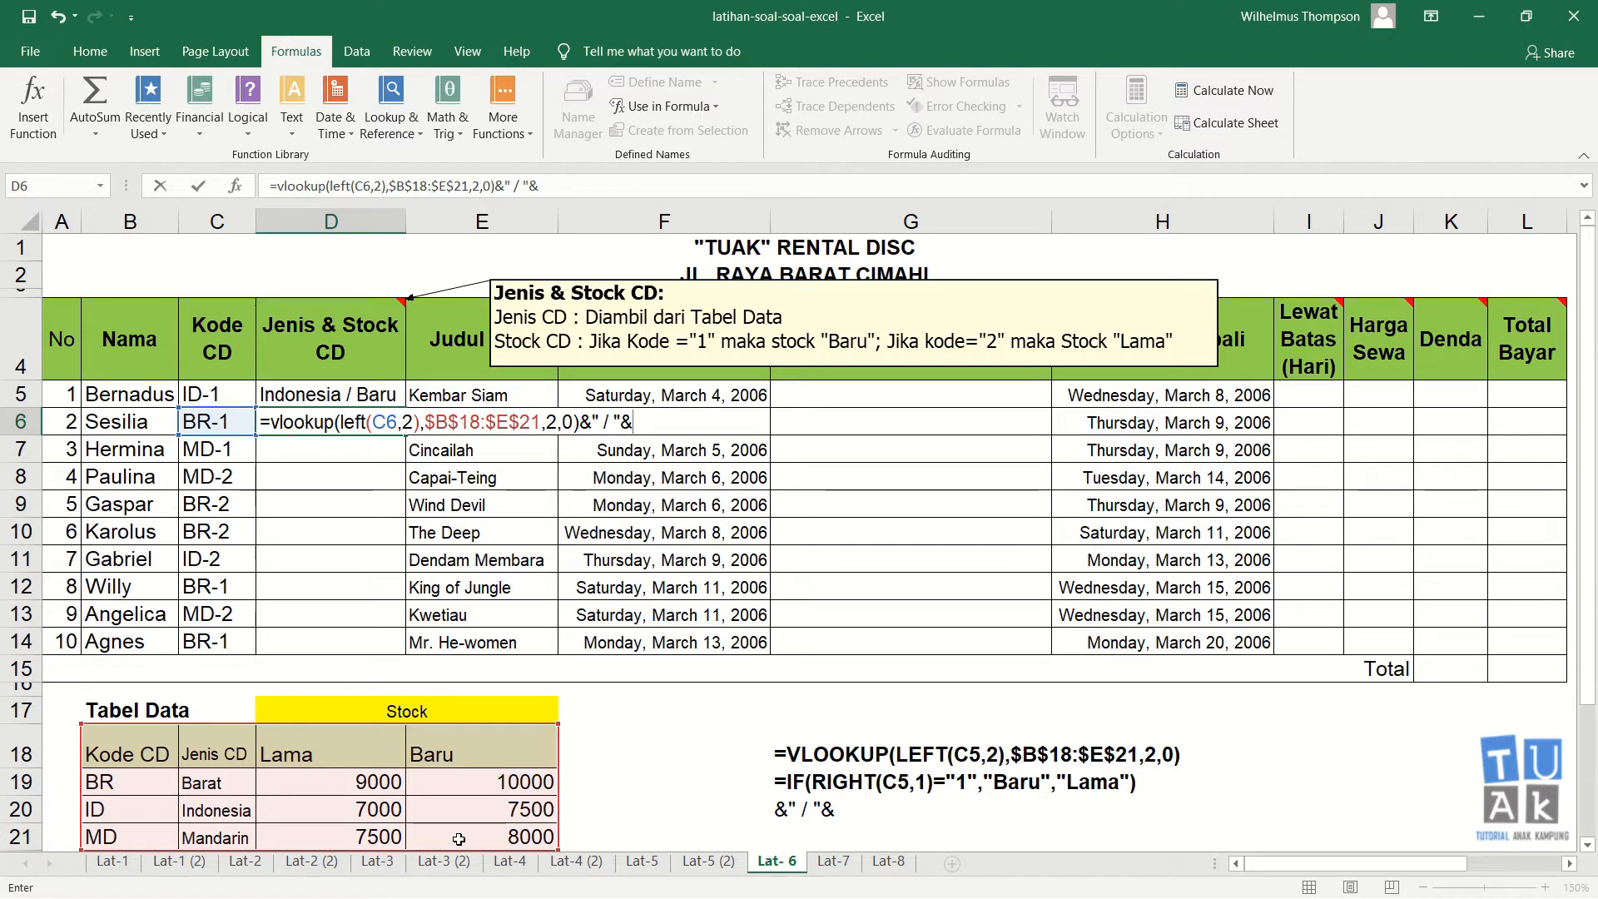
text(if()
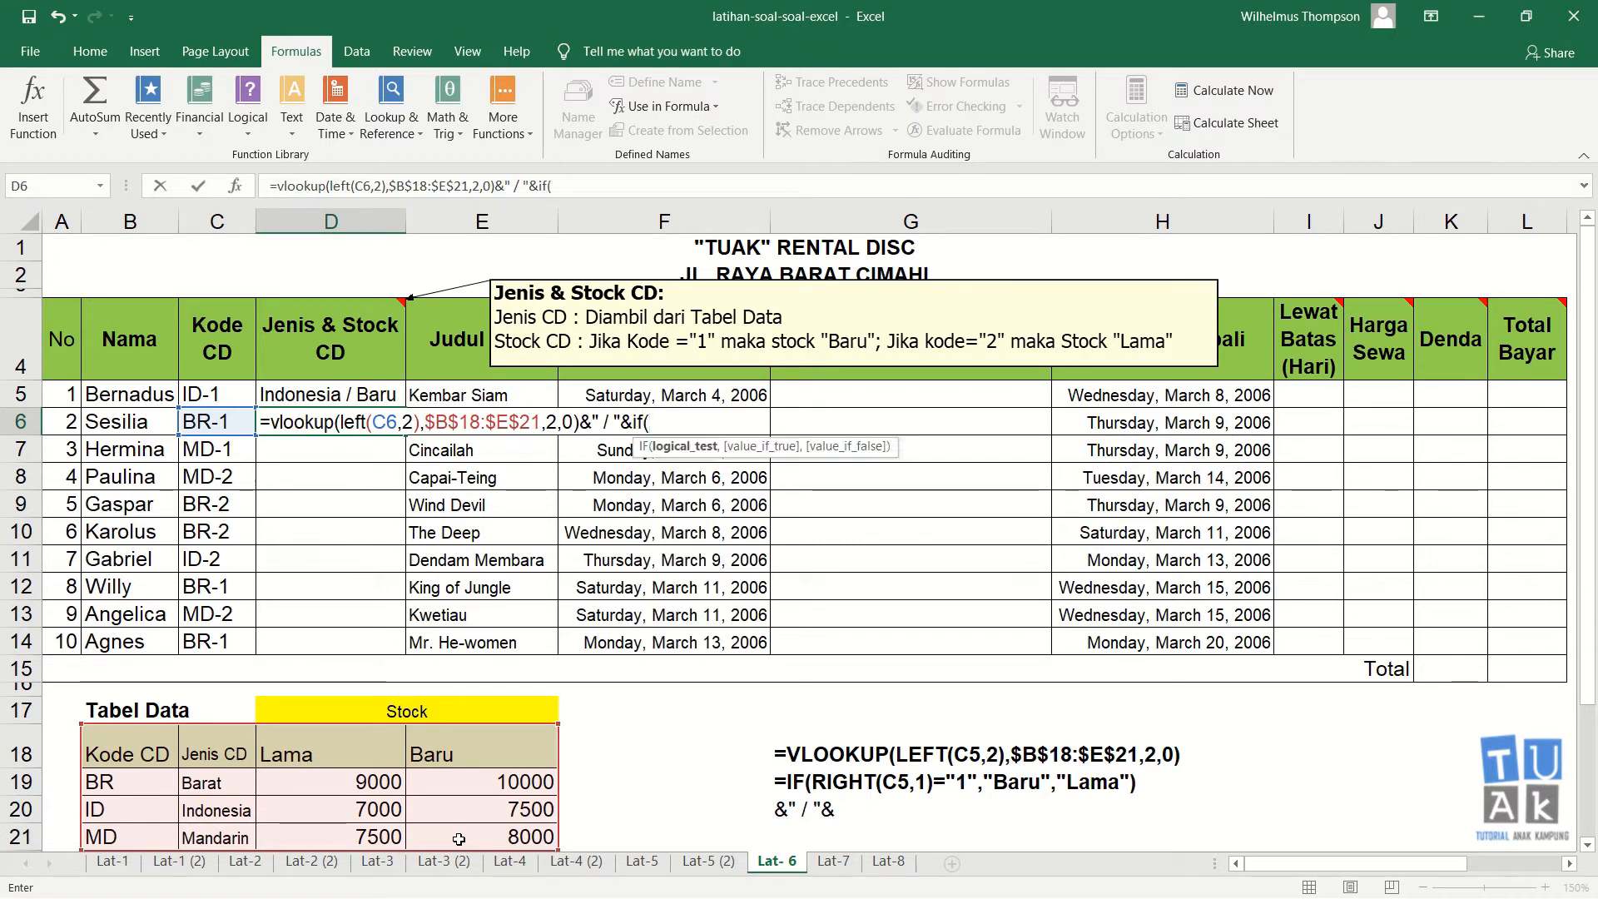
key(BackSpace)
key(BackSpace)
key(BackSpace)
text(=)
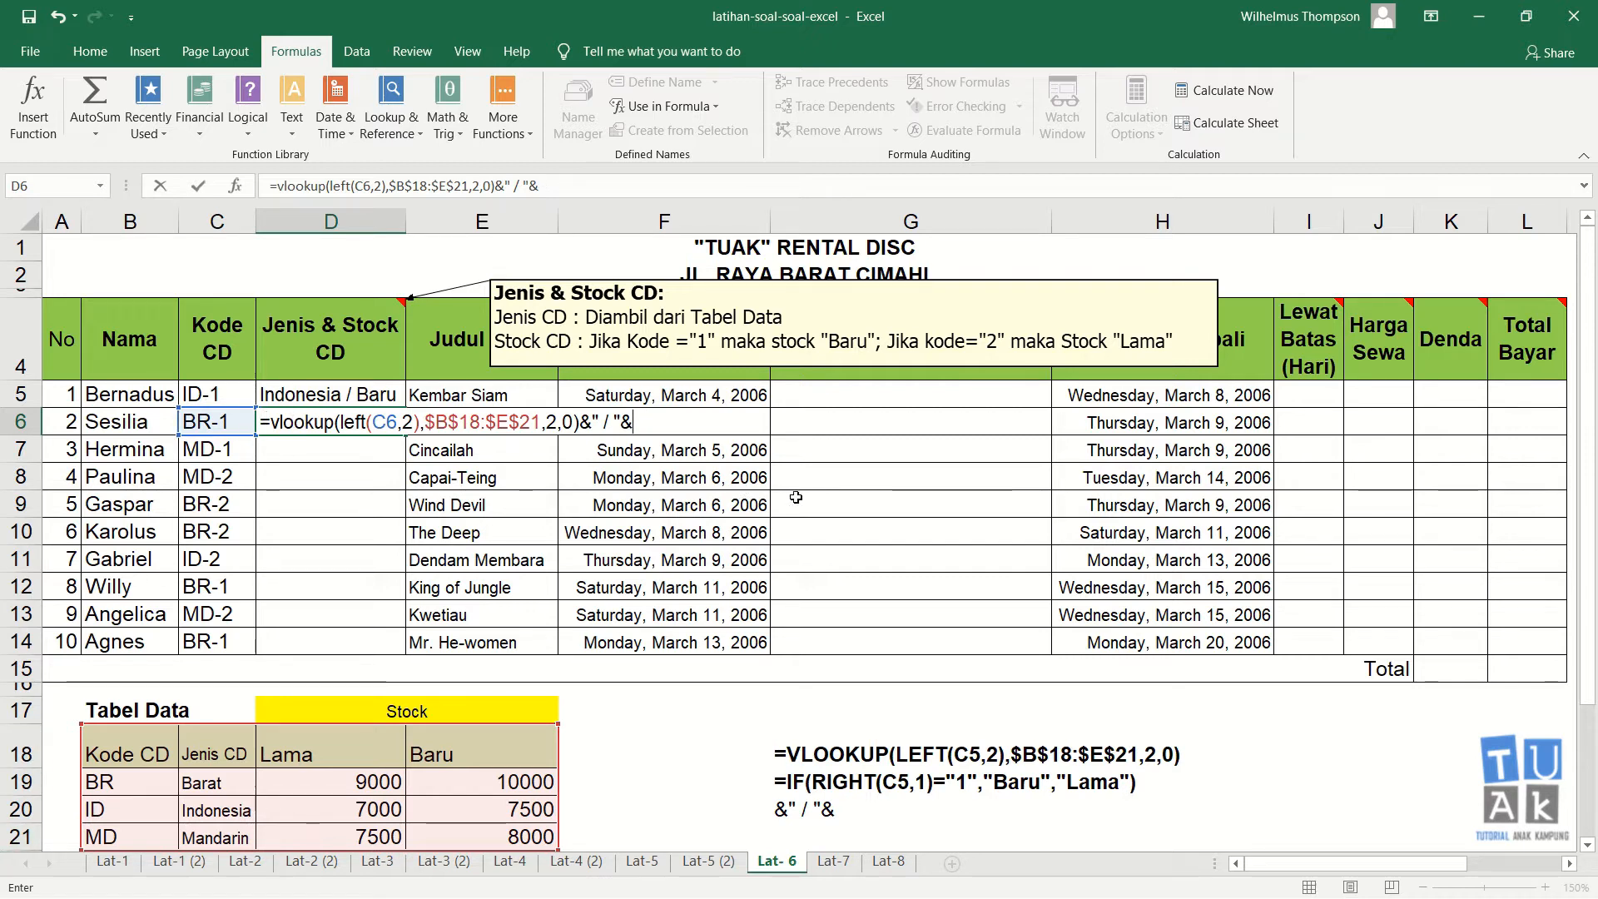
Step: Append if(right(C6,1)="1","Baru","Lama") to the D6 formula for the Stock CD part and try to enter it
text(if()
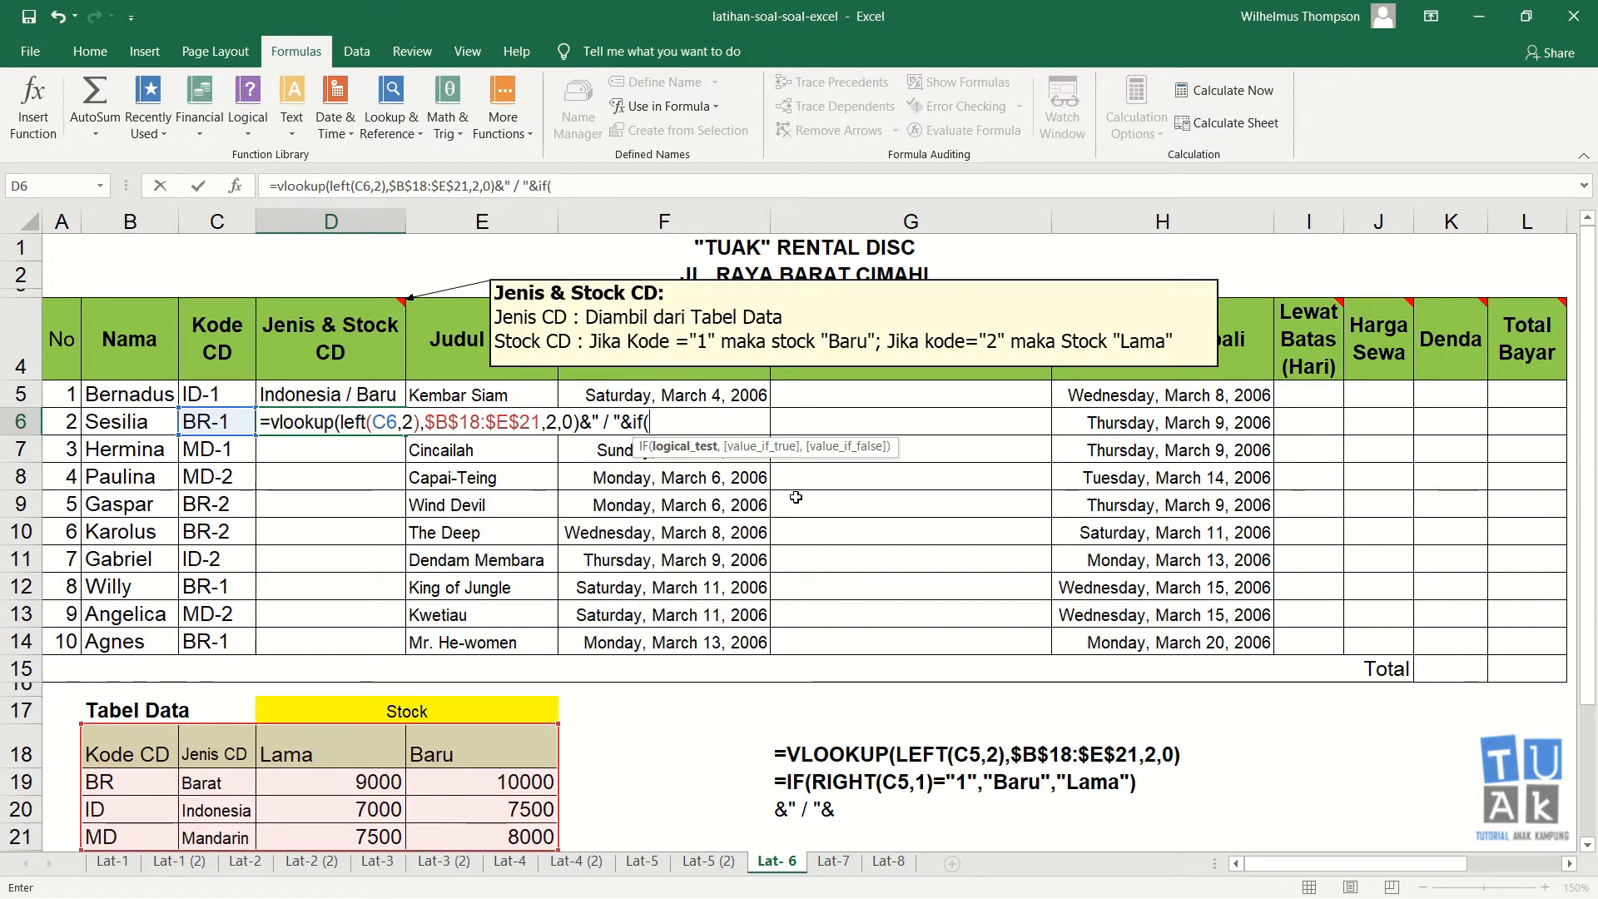
text(right)
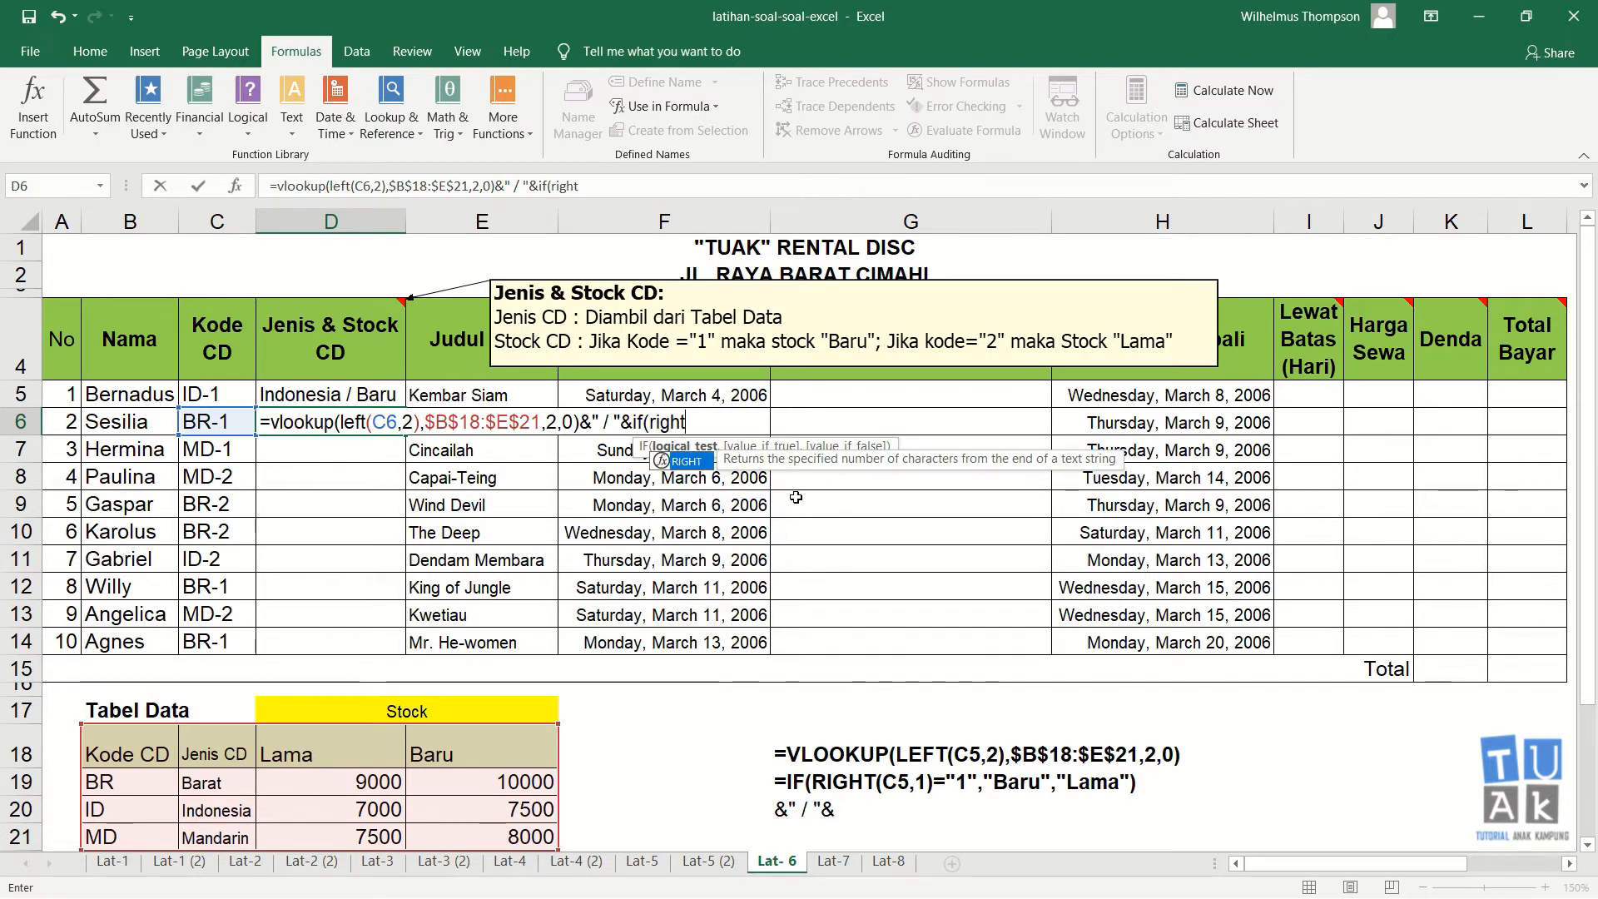
text(()
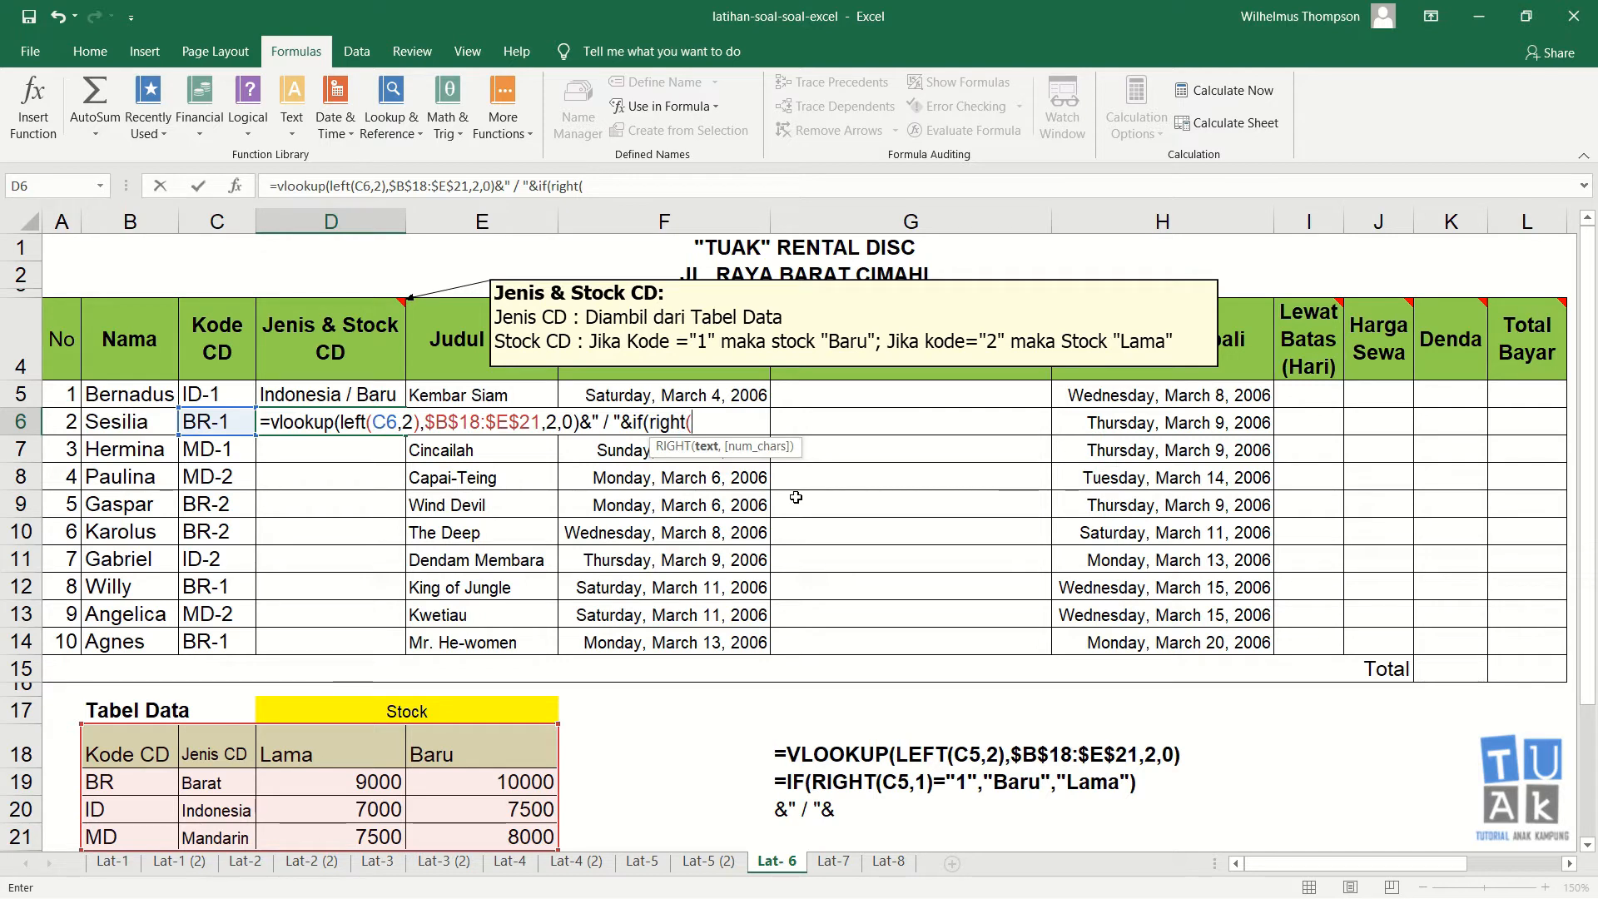
click(227, 425)
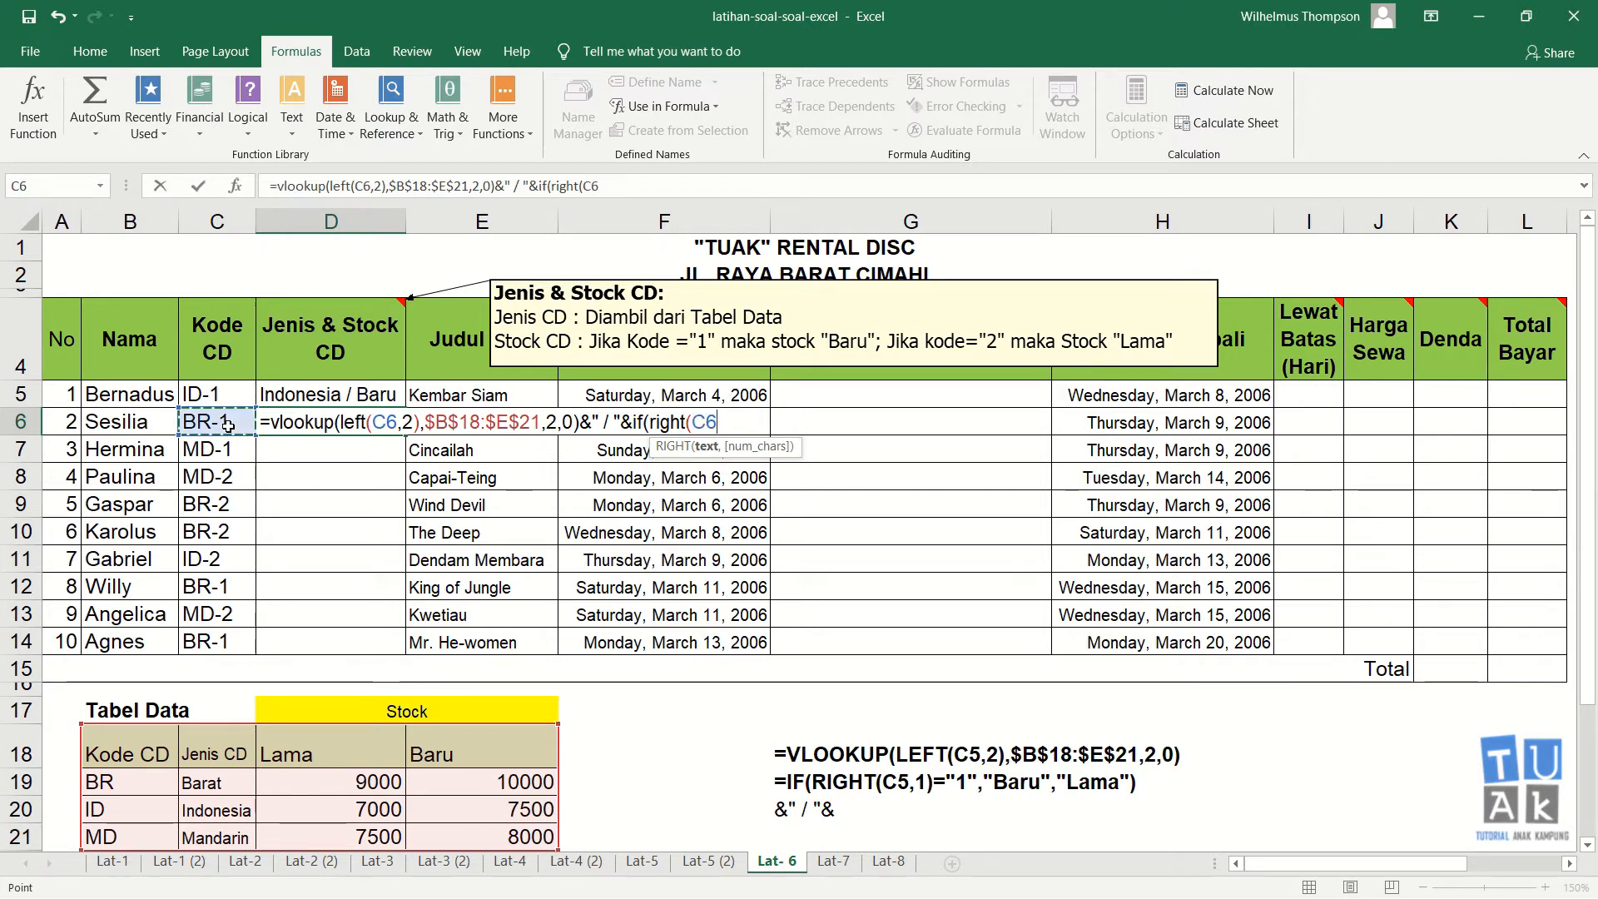
text(=)
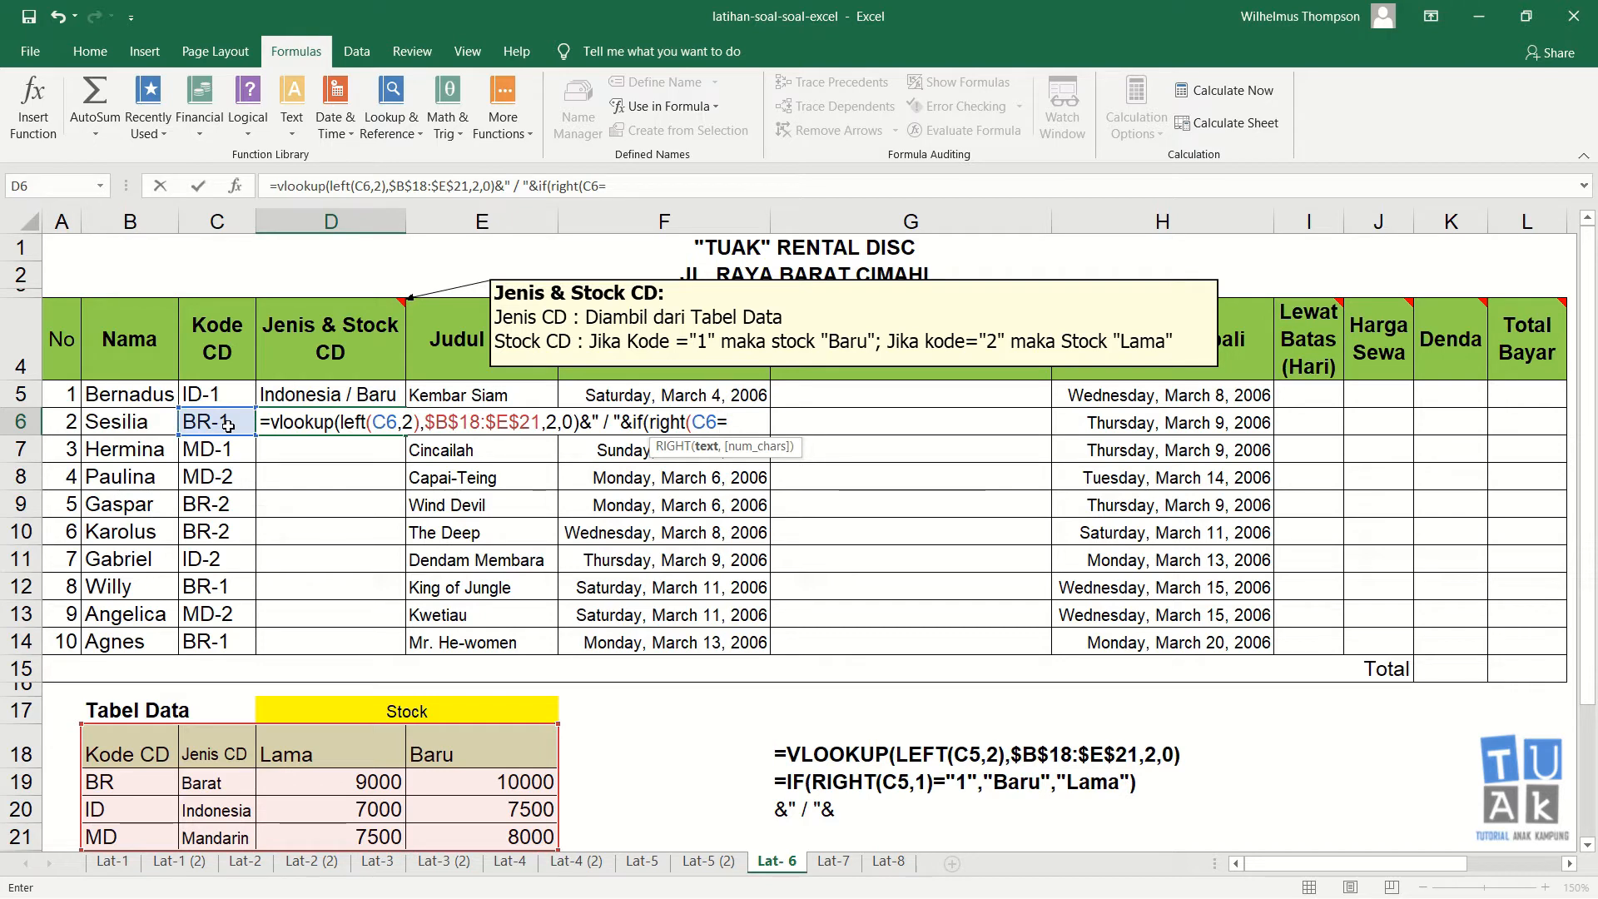
key(BackSpace)
text(,1)
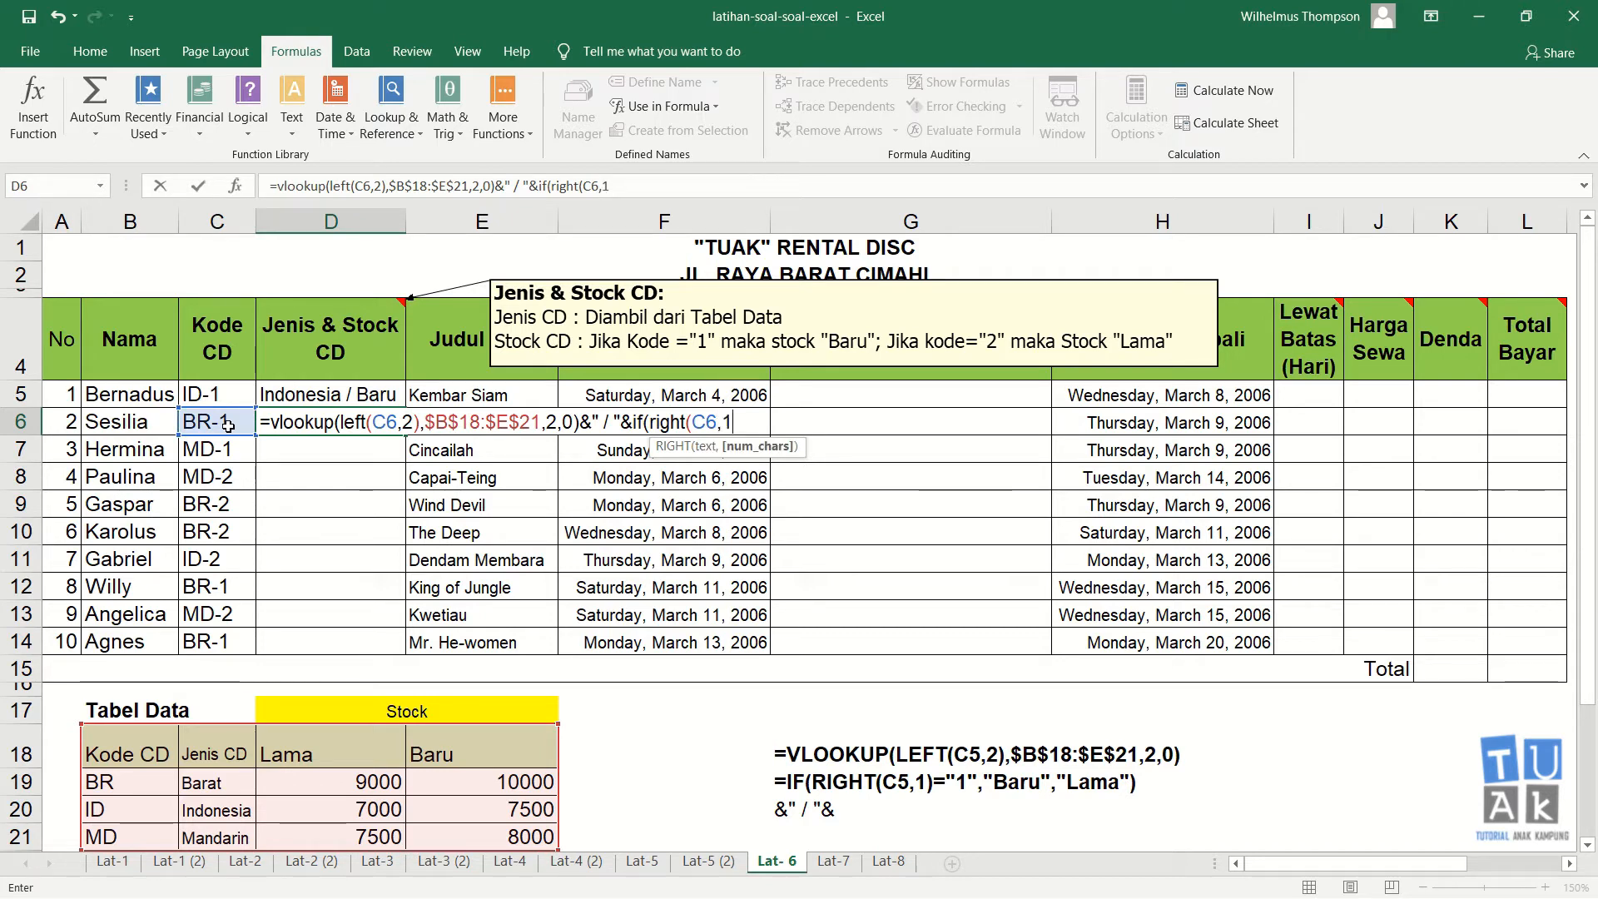
text(),)
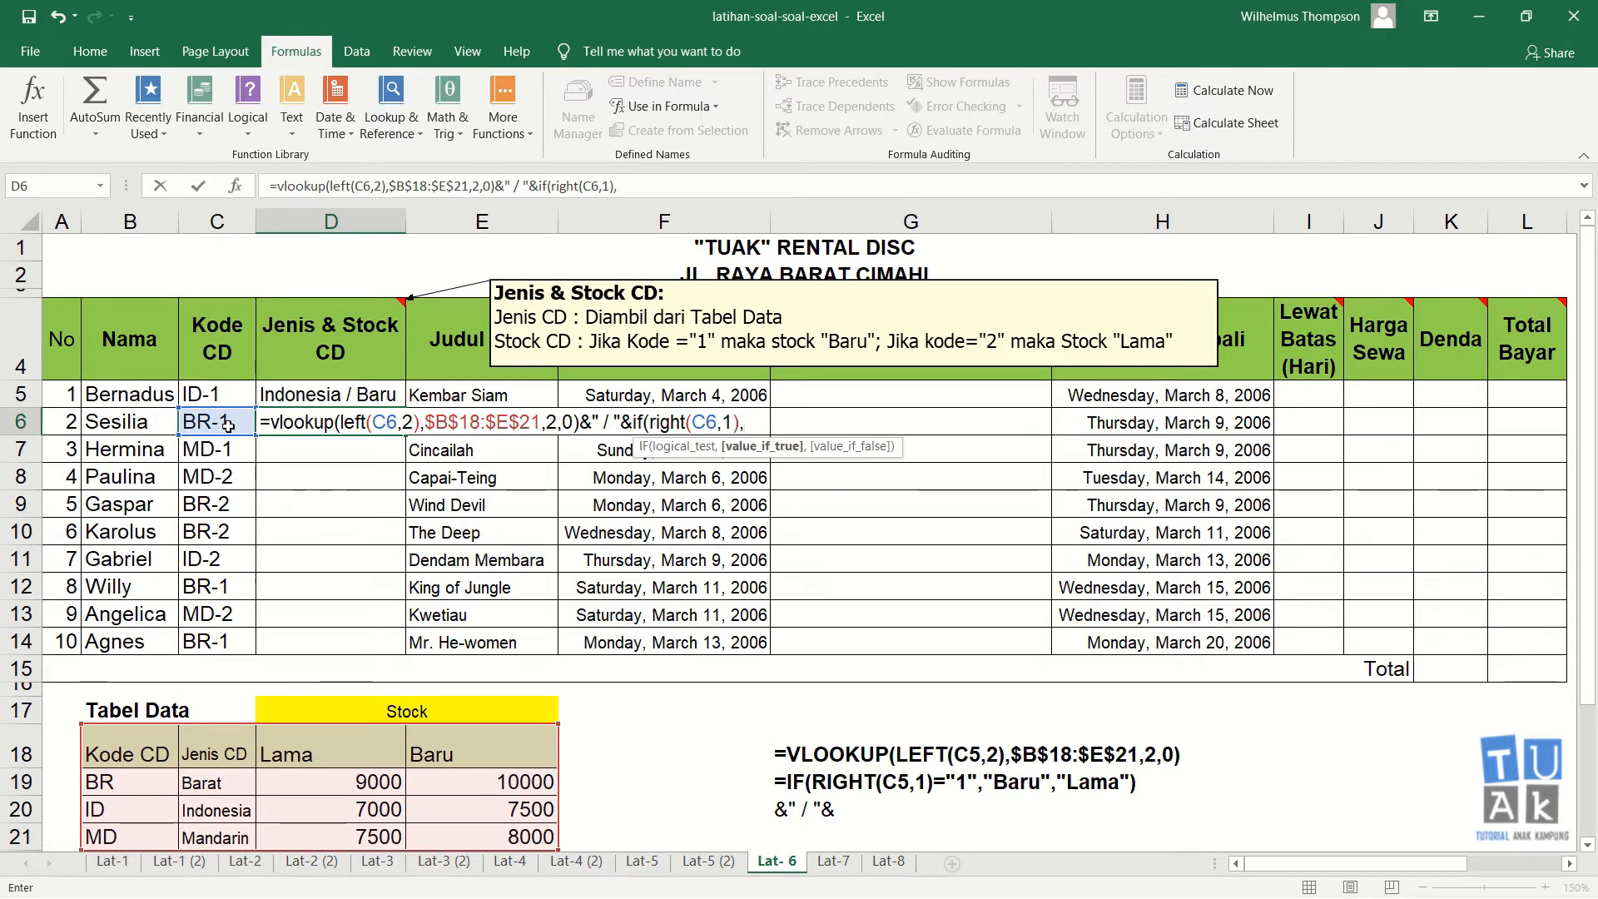
text(="1")
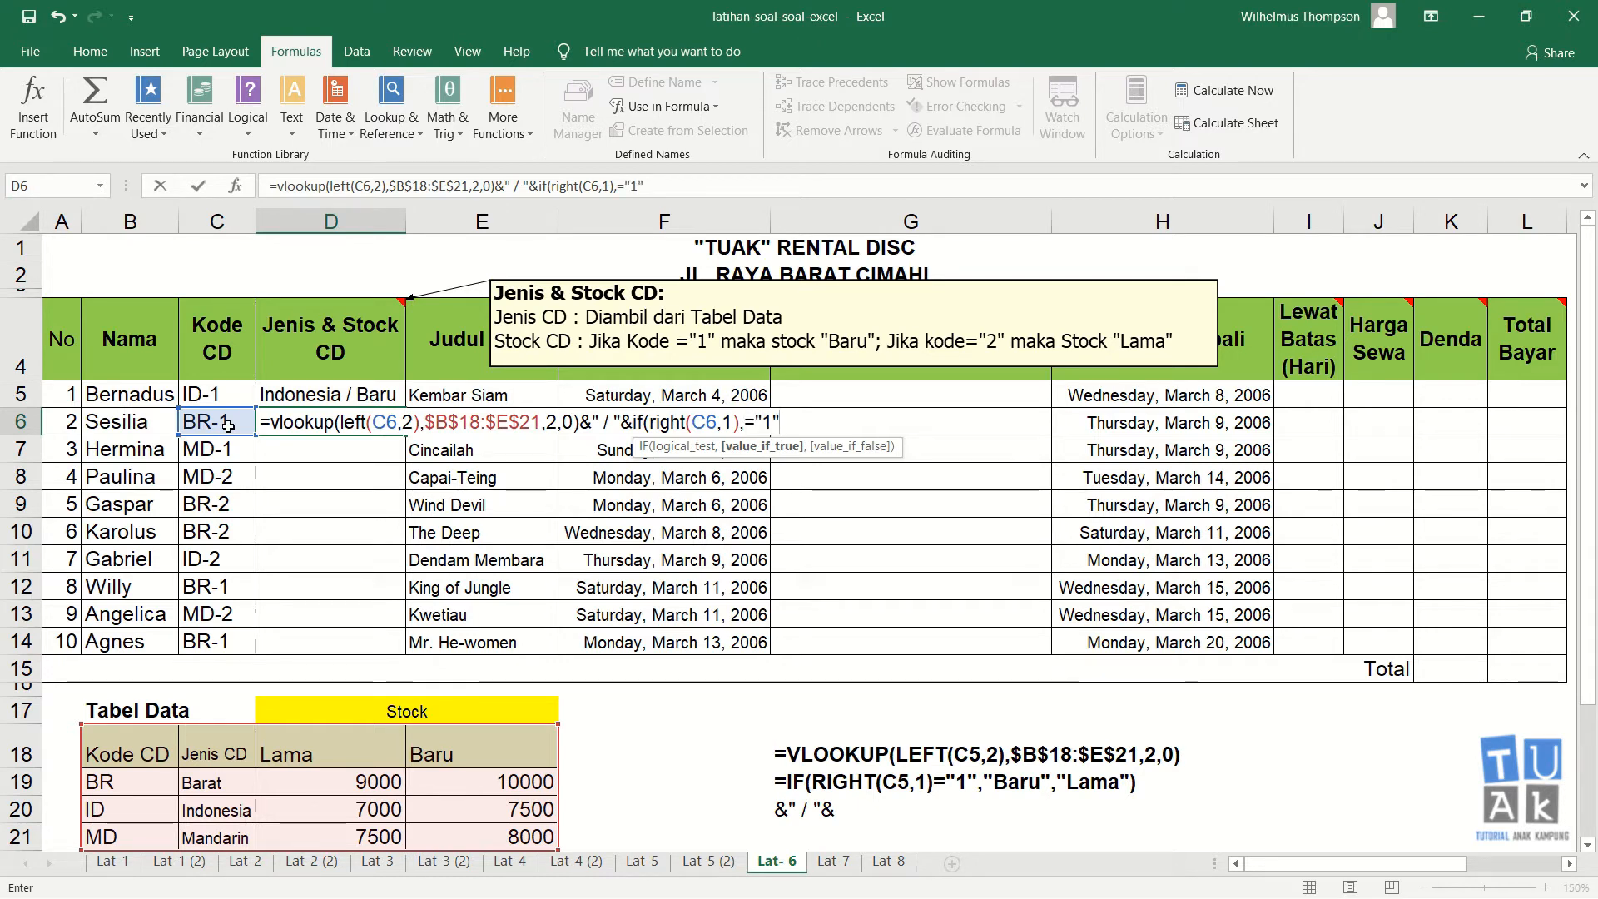
text(,"B)
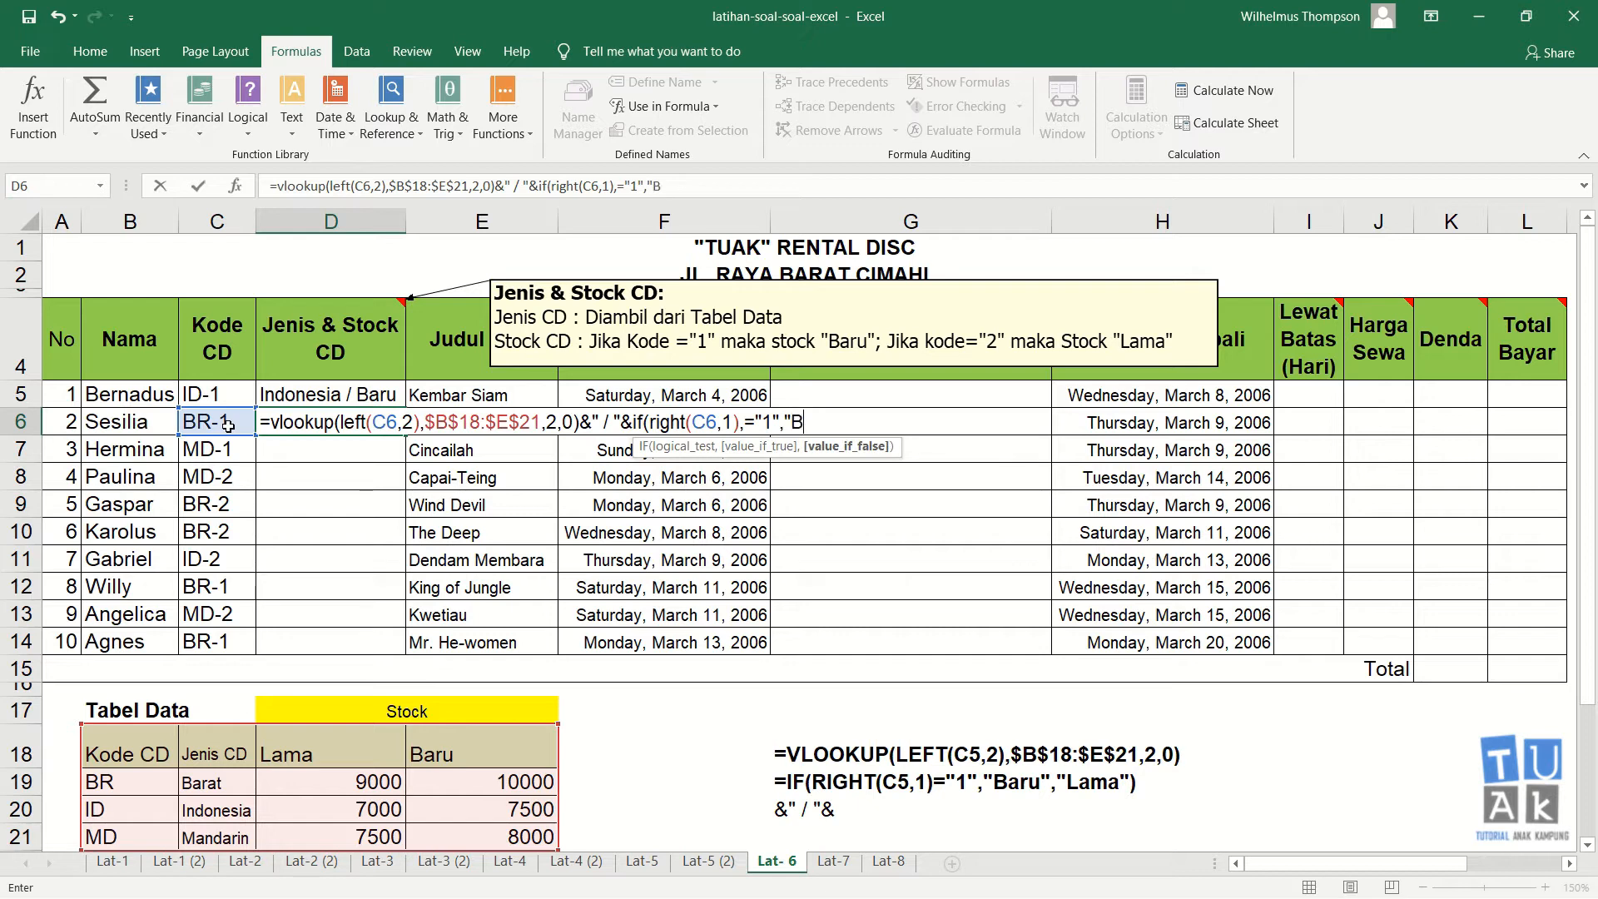
text(aru",")
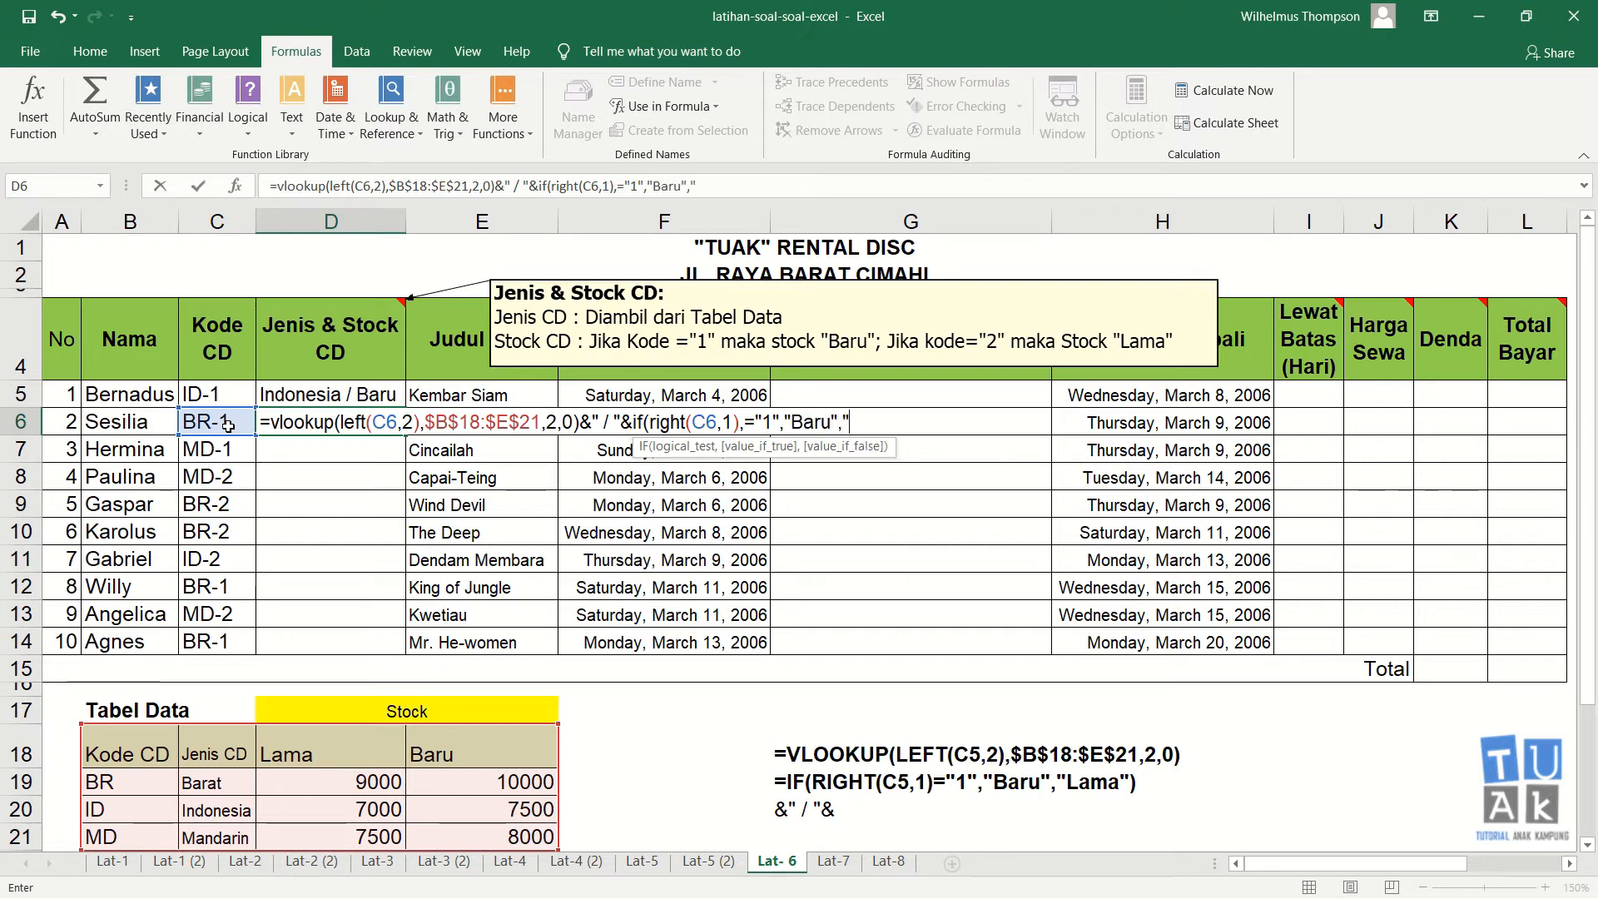
text(Lama")
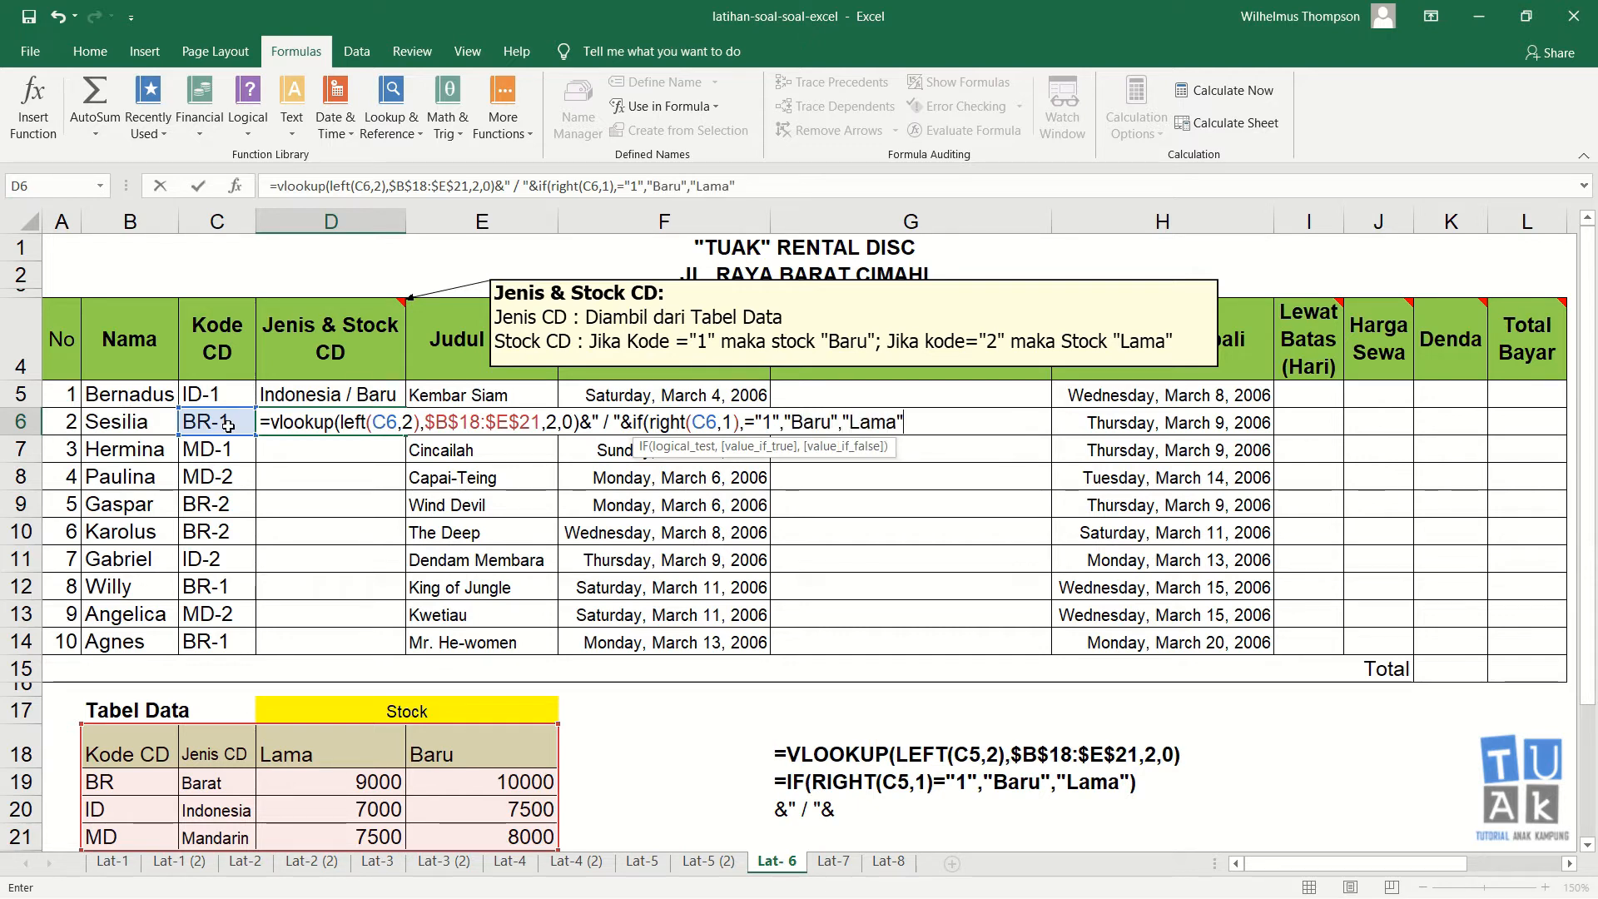
text())
key(Return)
key(Return)
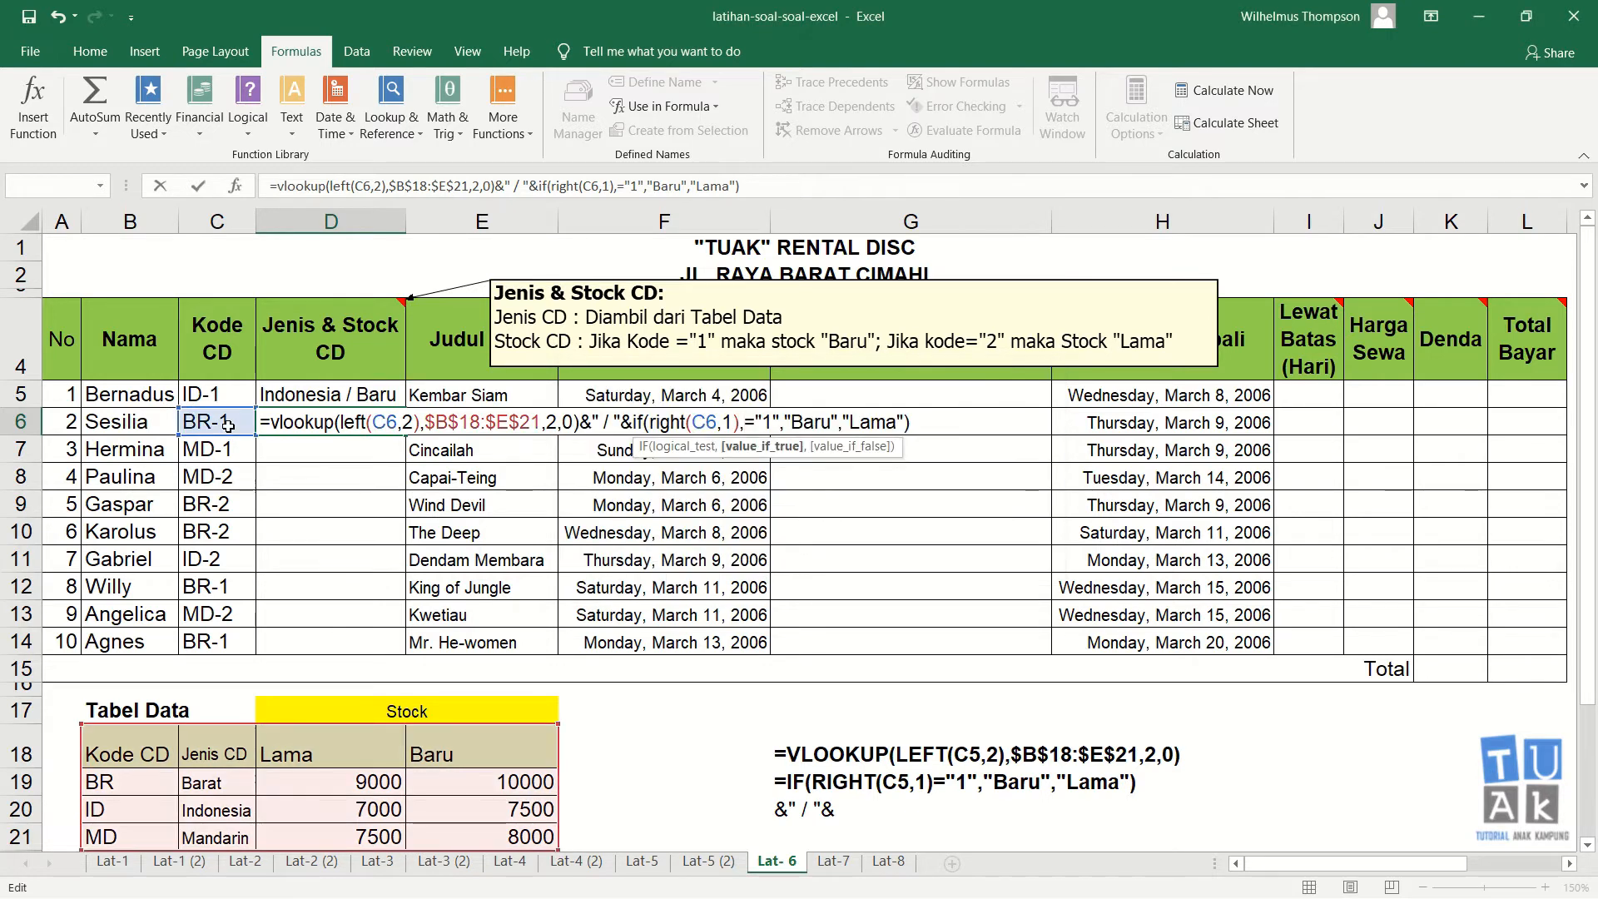
Step: Remove the stray comma after right(C6,1) in the D6 formula and enter the formula
key(Left)
key(Left)
key(Left)
key(Left)
key(Left)
key(Left)
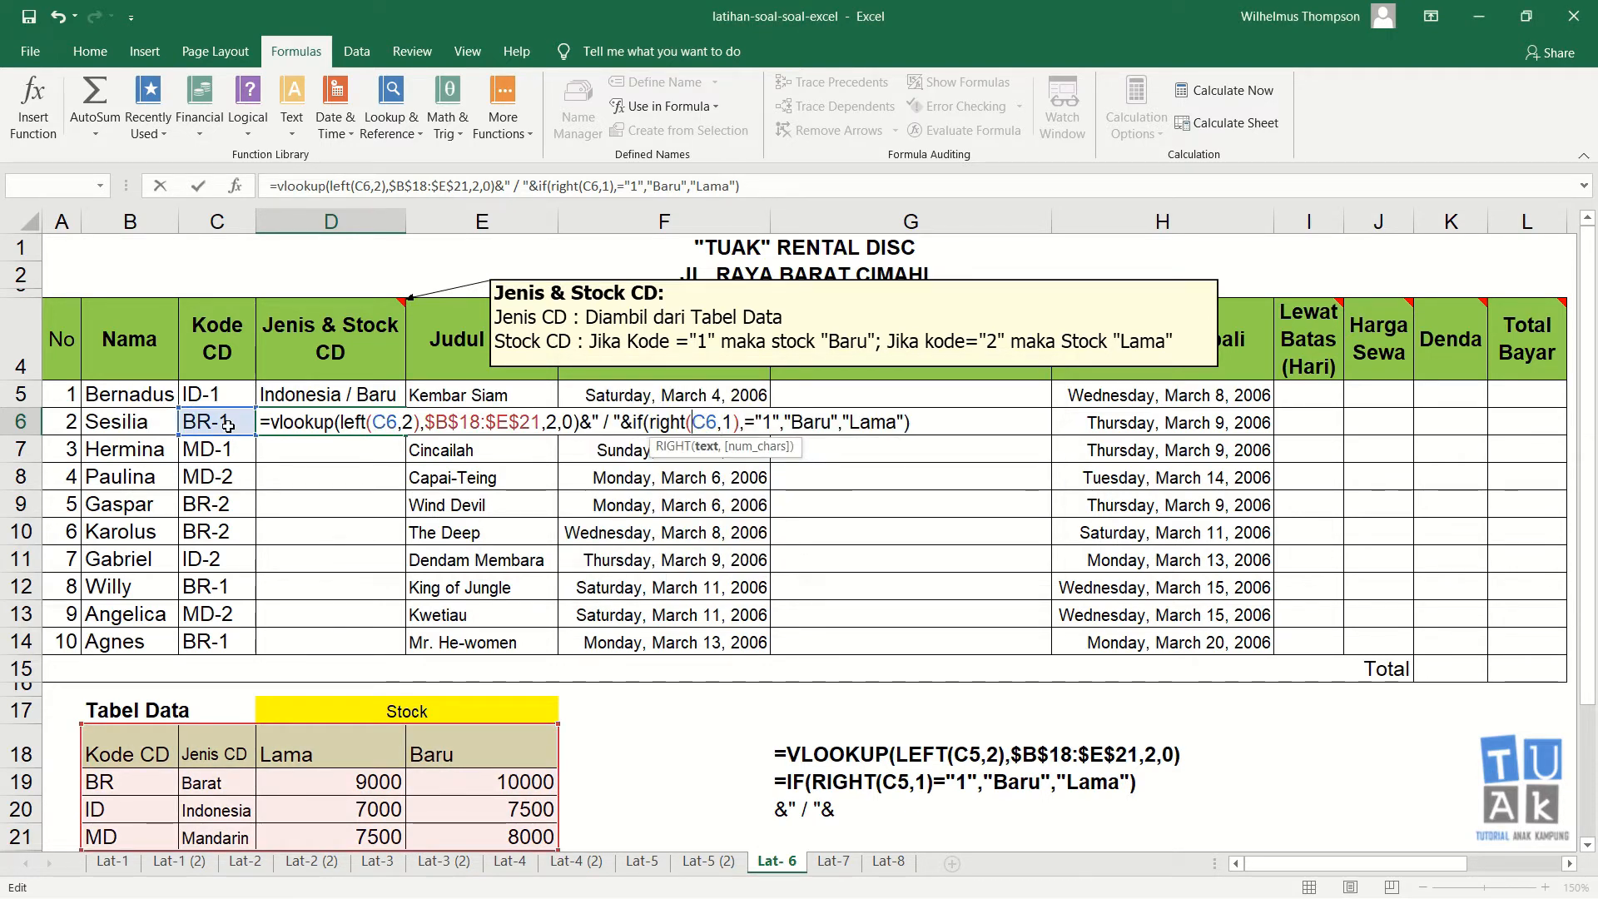
key(Right)
key(Right)
key(Right)
key(Right)
key(Right)
key(Right)
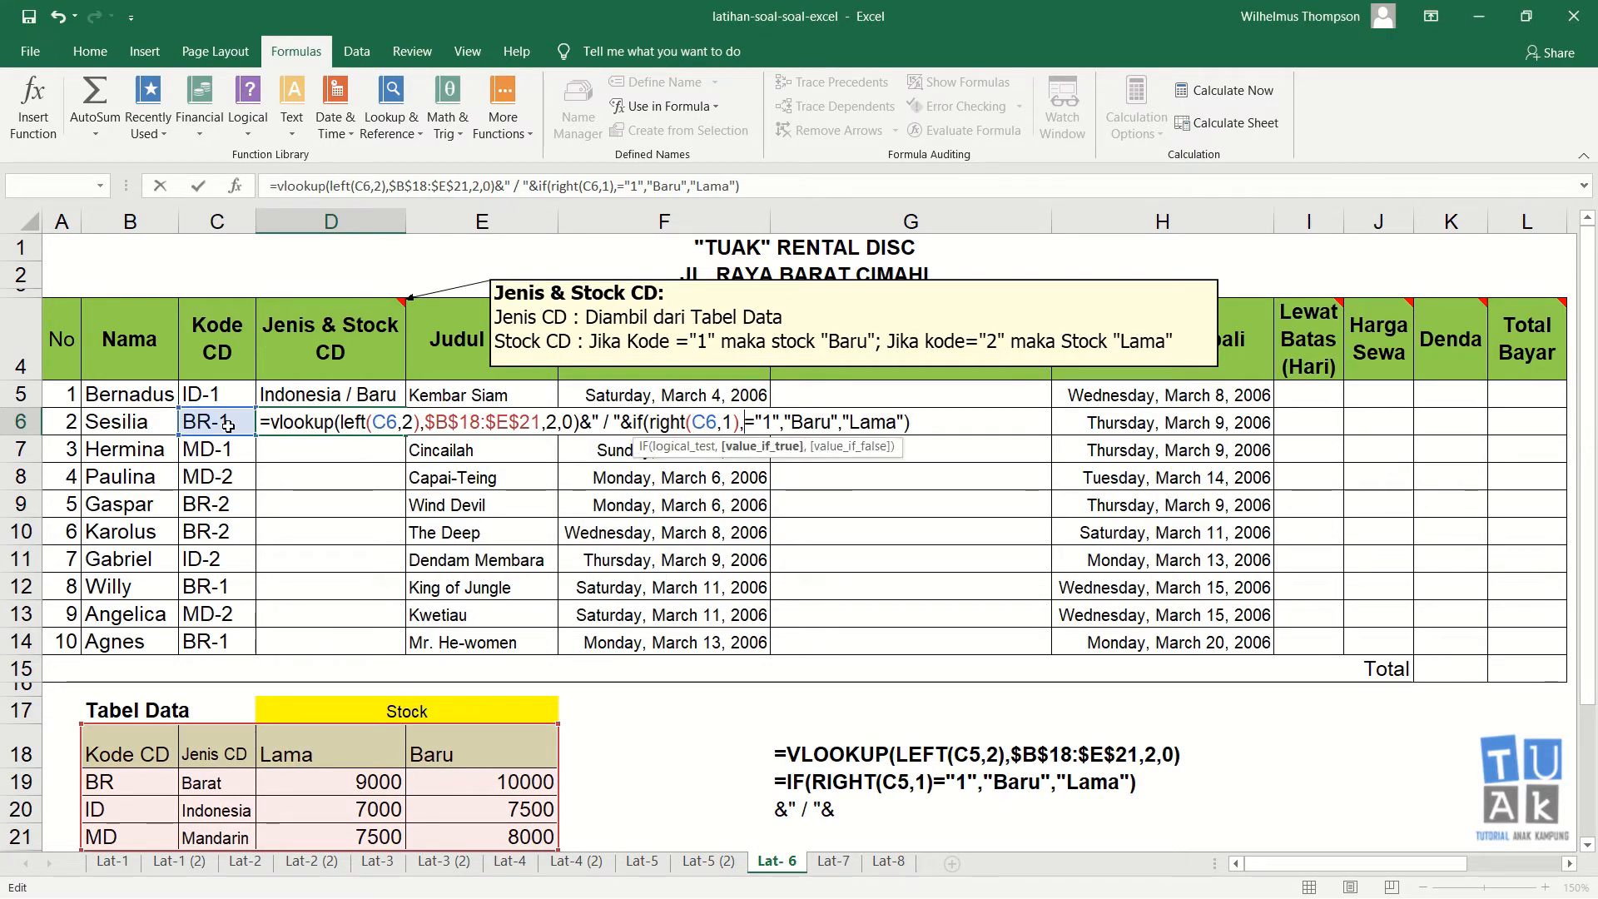
key(BackSpace)
key(Return)
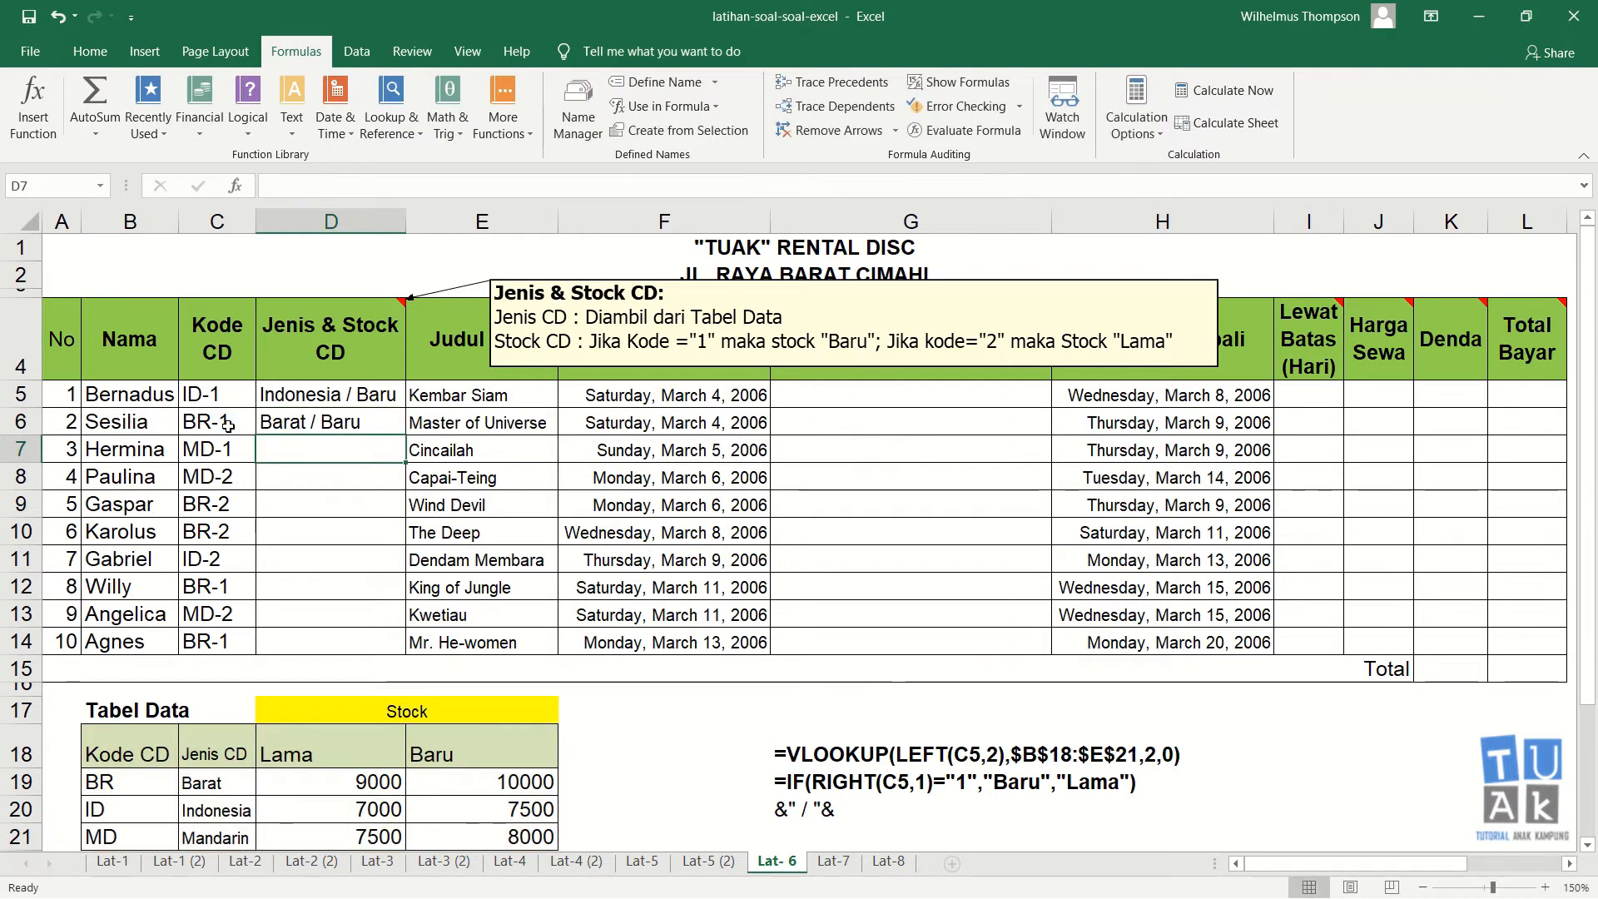
Step: Fill the D6 formula down through D14 in the Jenis & Stock CD column
key(Up)
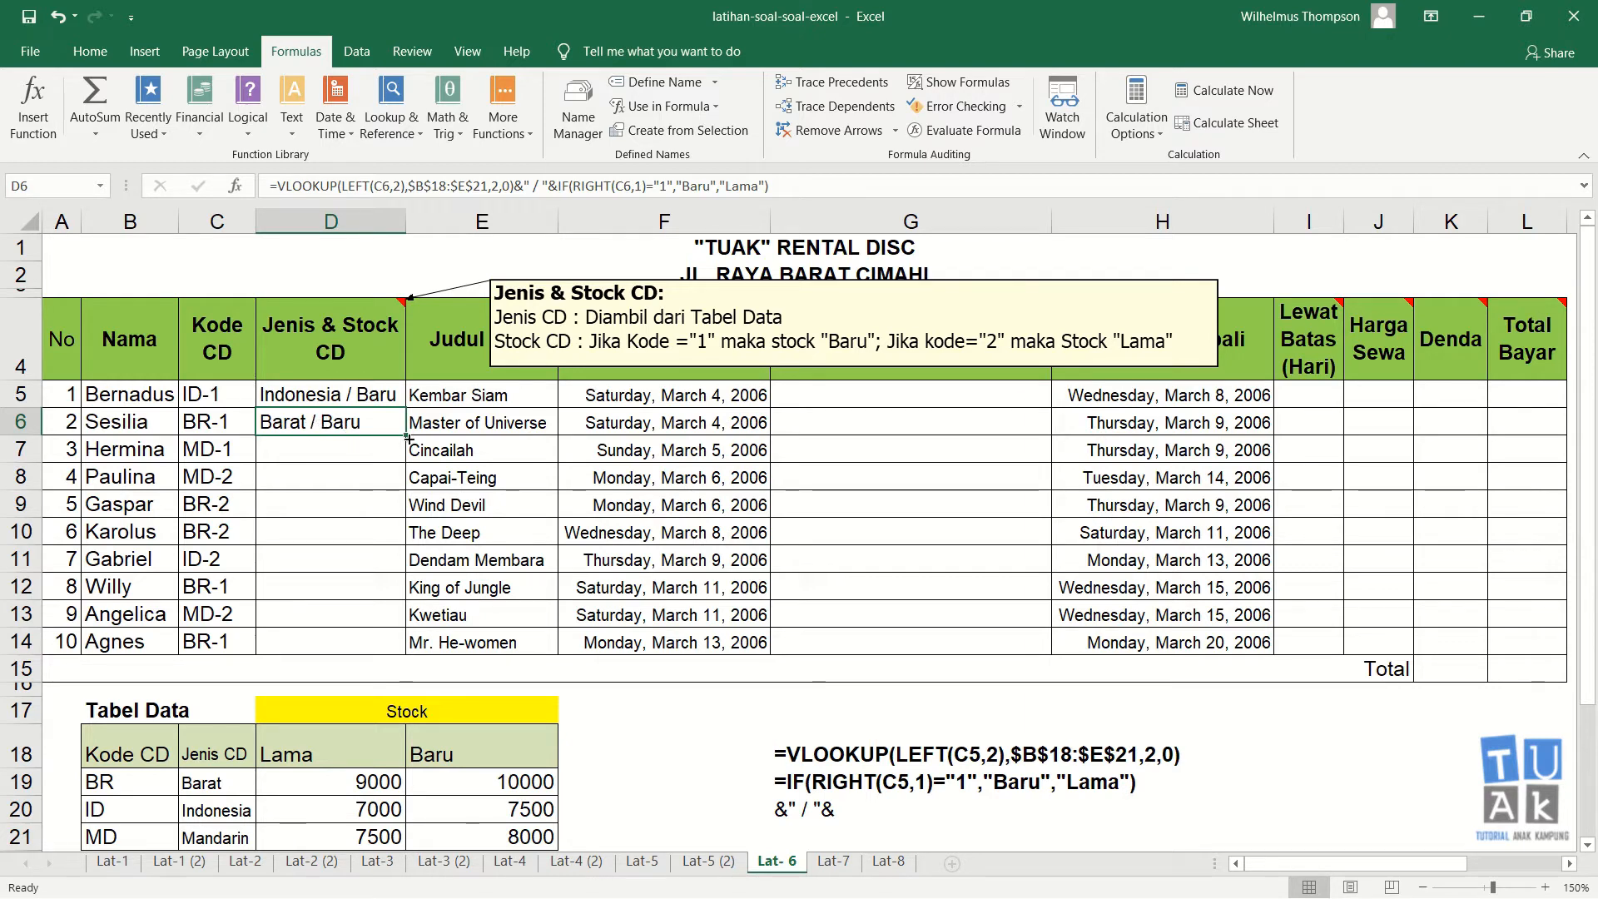
drag(404, 435, 402, 648)
Step: Inspect the filled Jenis & Stock CD results against their Kode CD values row by row
click(363, 551)
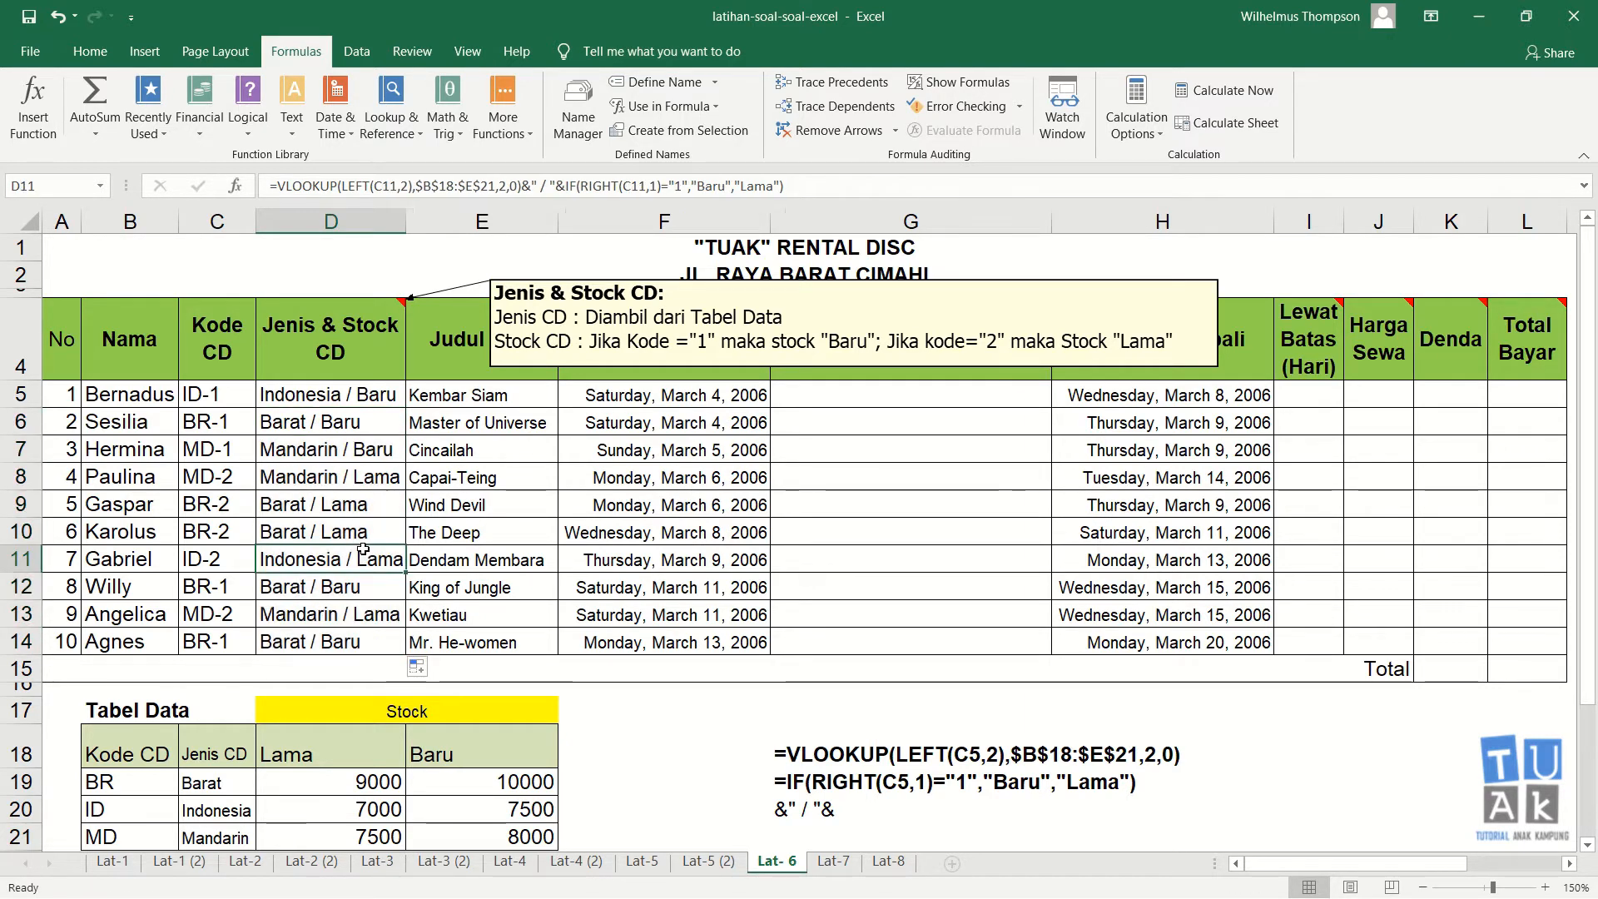
click(222, 614)
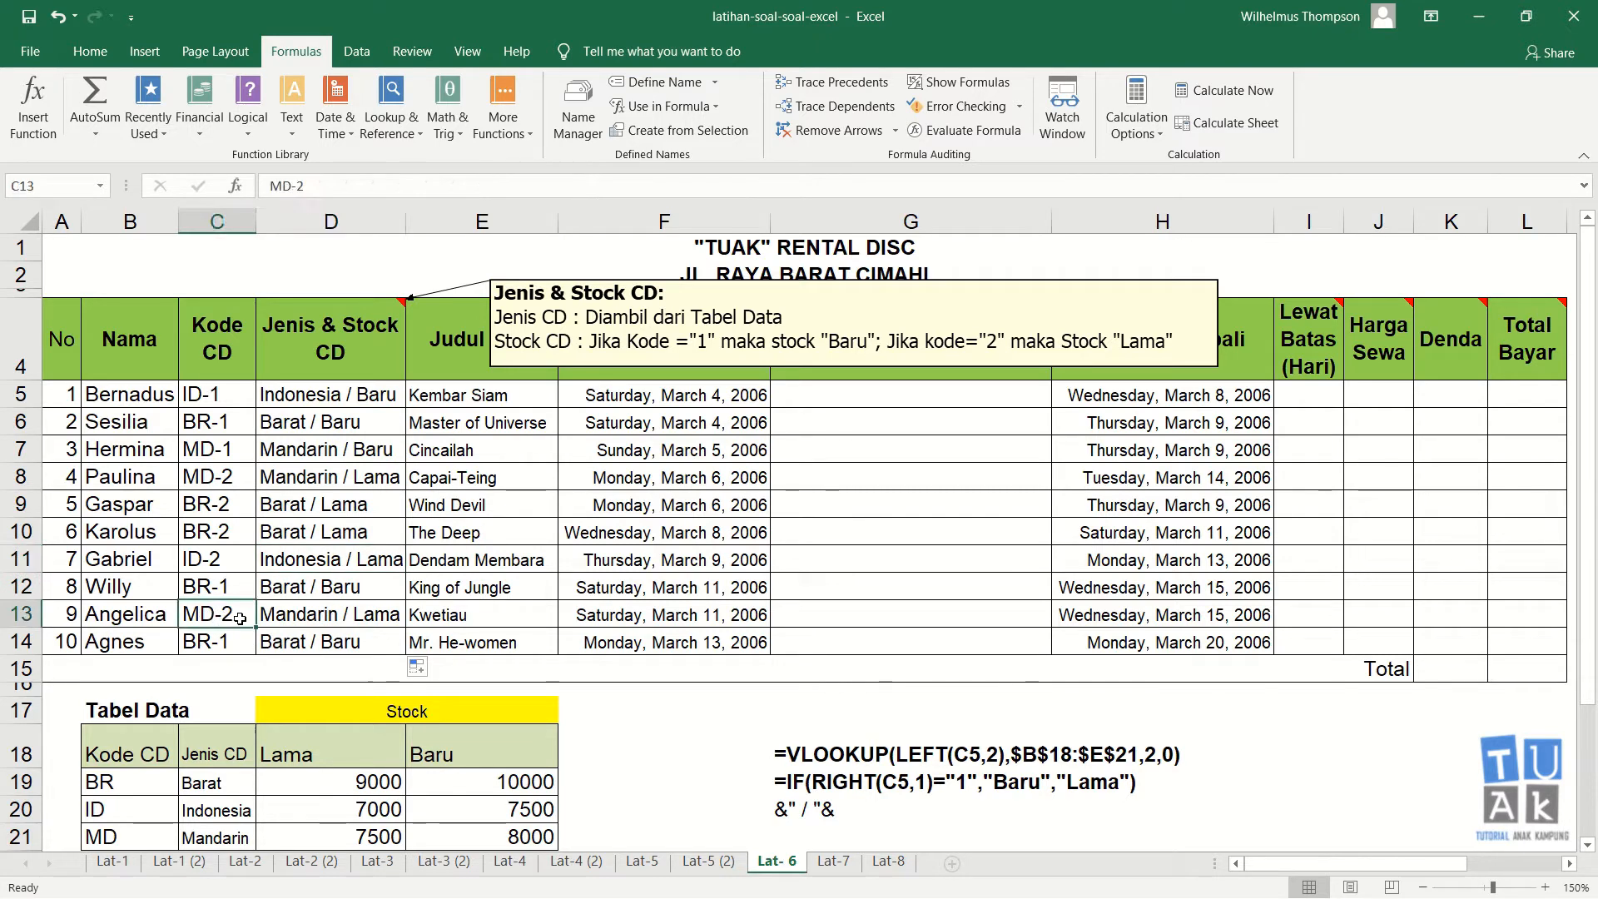
click(284, 614)
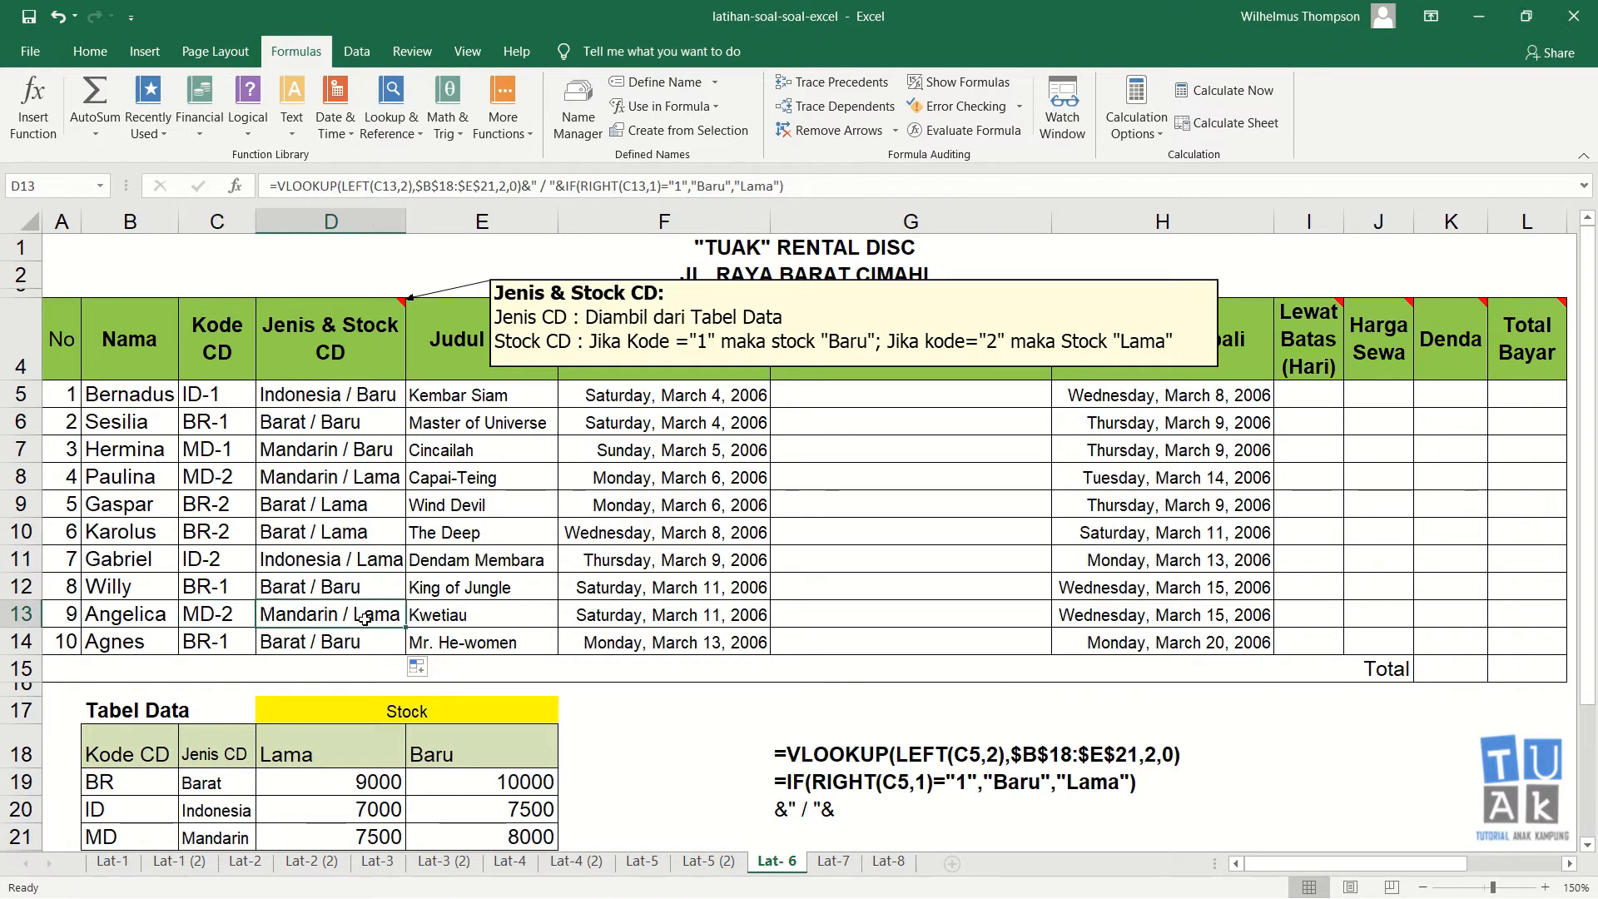
click(225, 559)
click(345, 569)
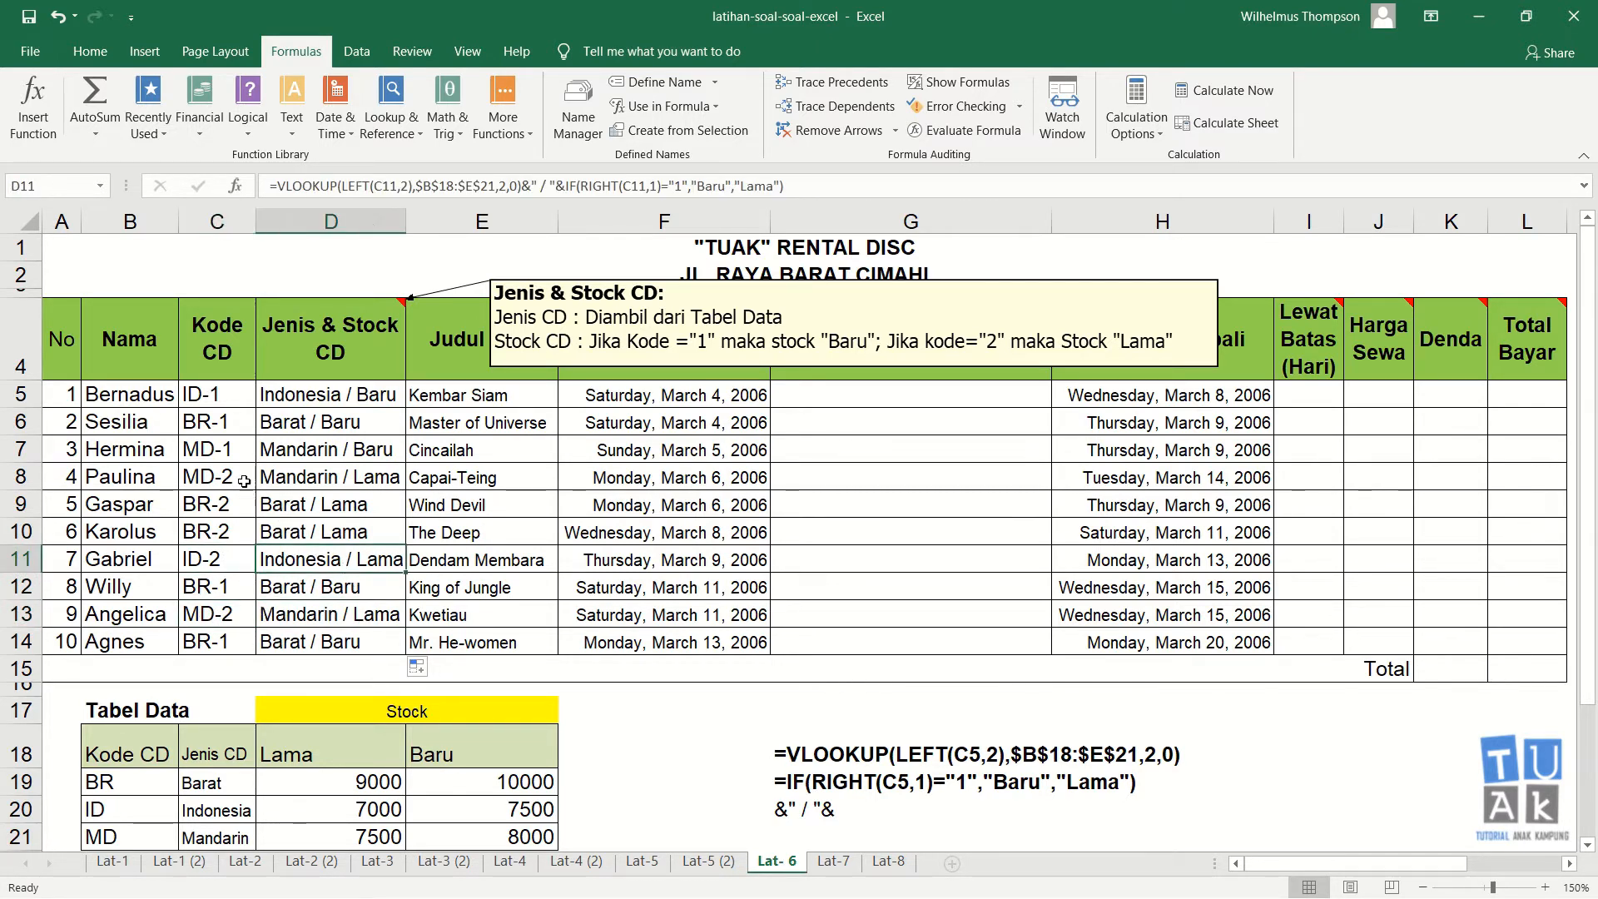
click(242, 450)
click(314, 447)
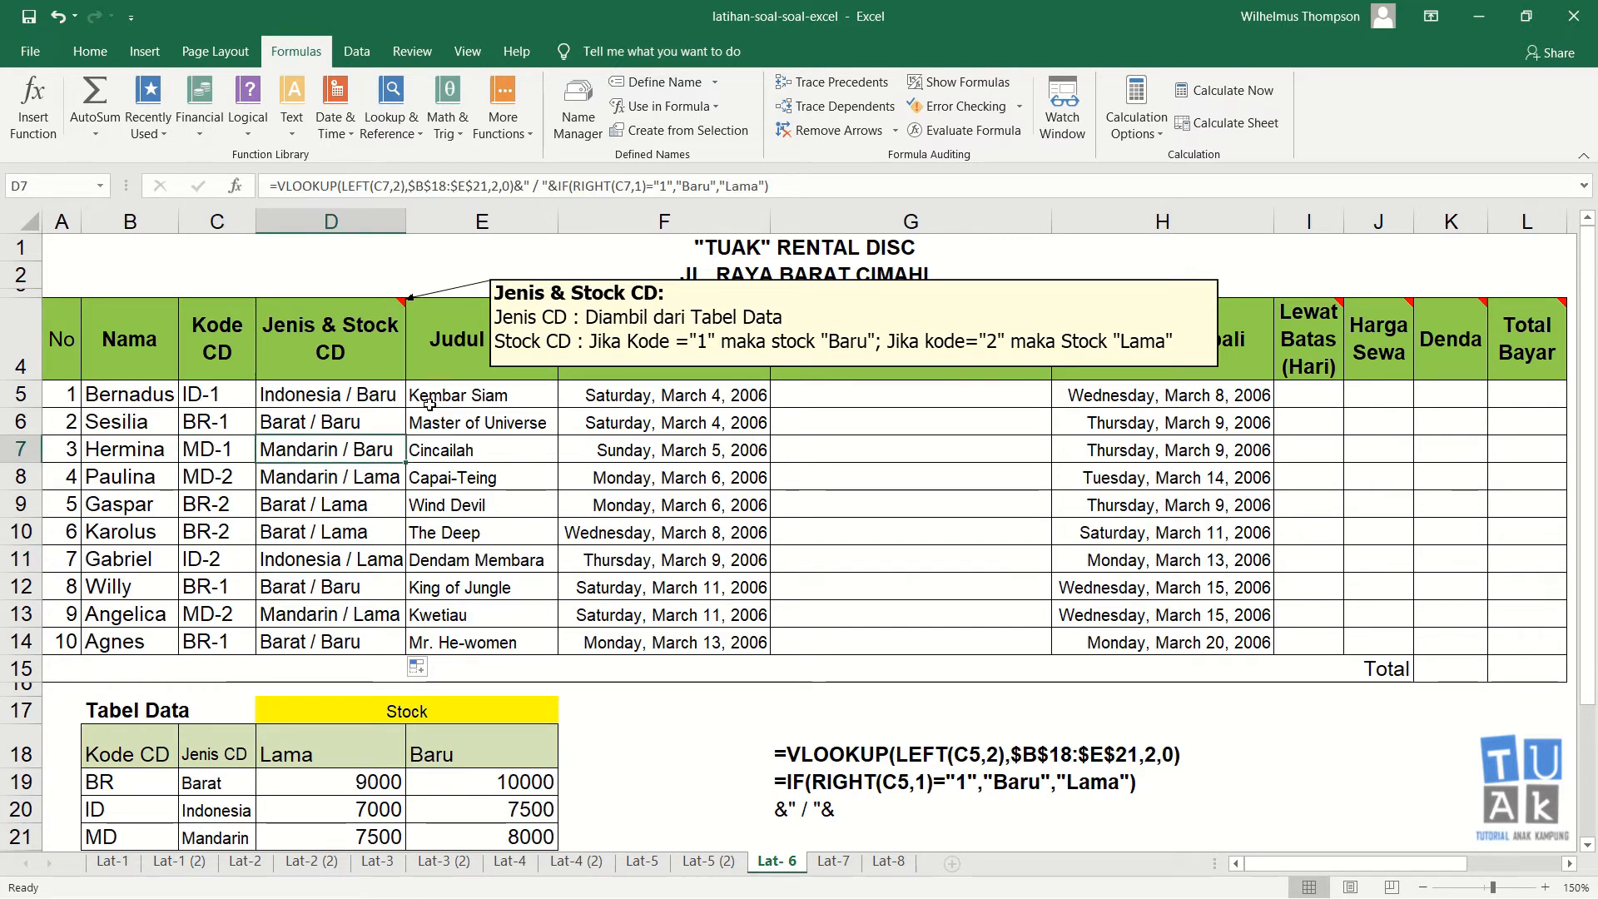
Step: Hide the comment on the Jenis & Stock CD header cell
right_click(361, 348)
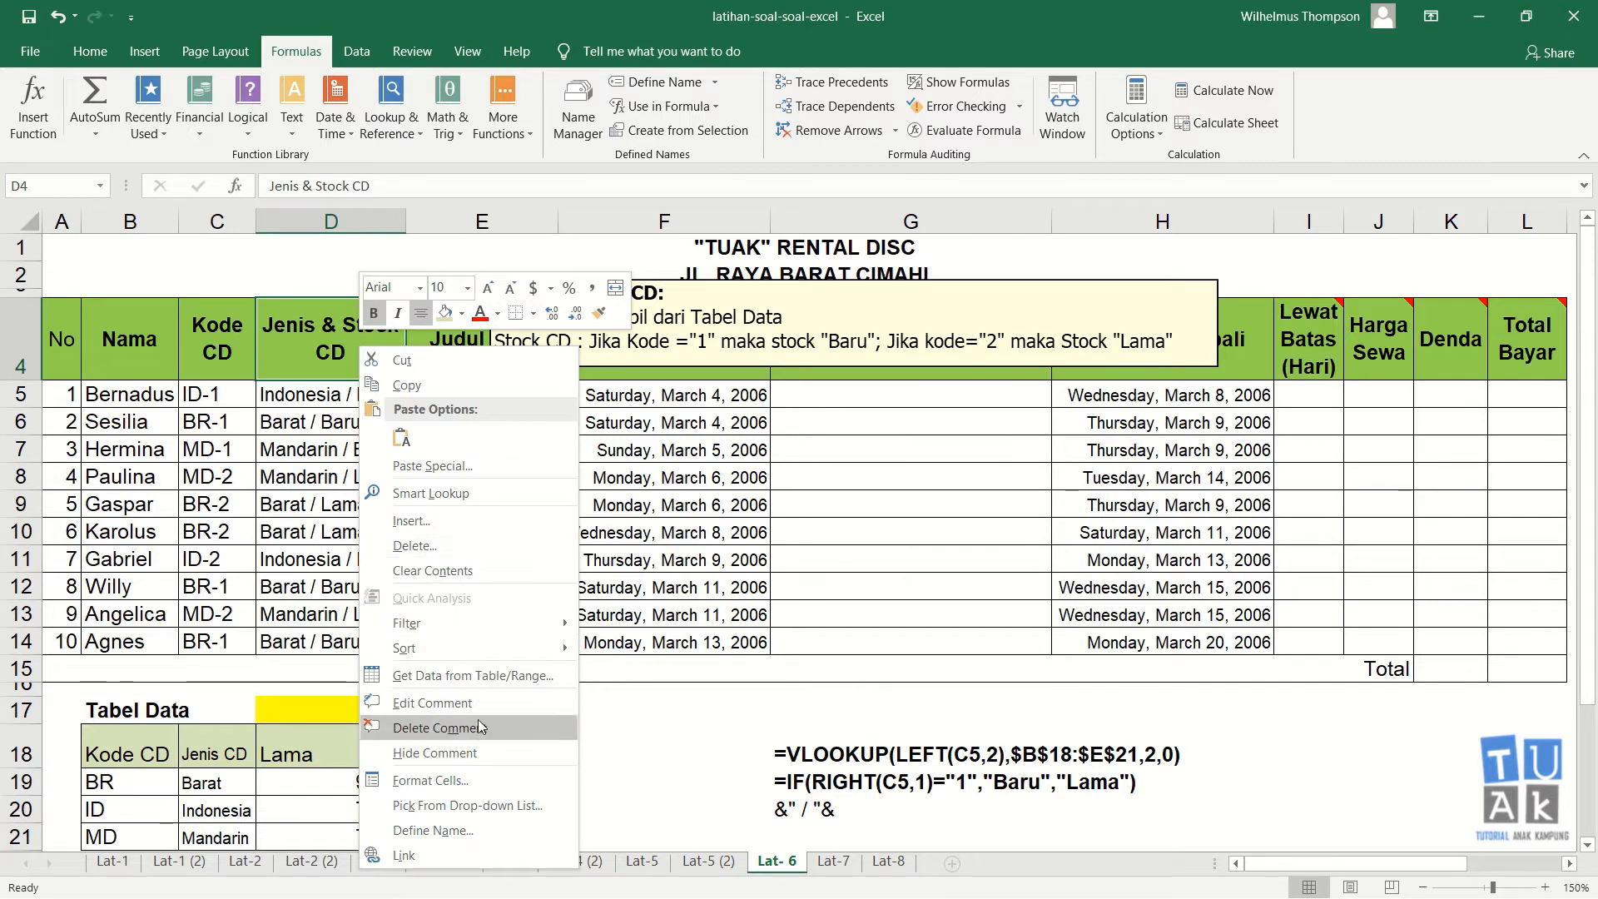
click(483, 752)
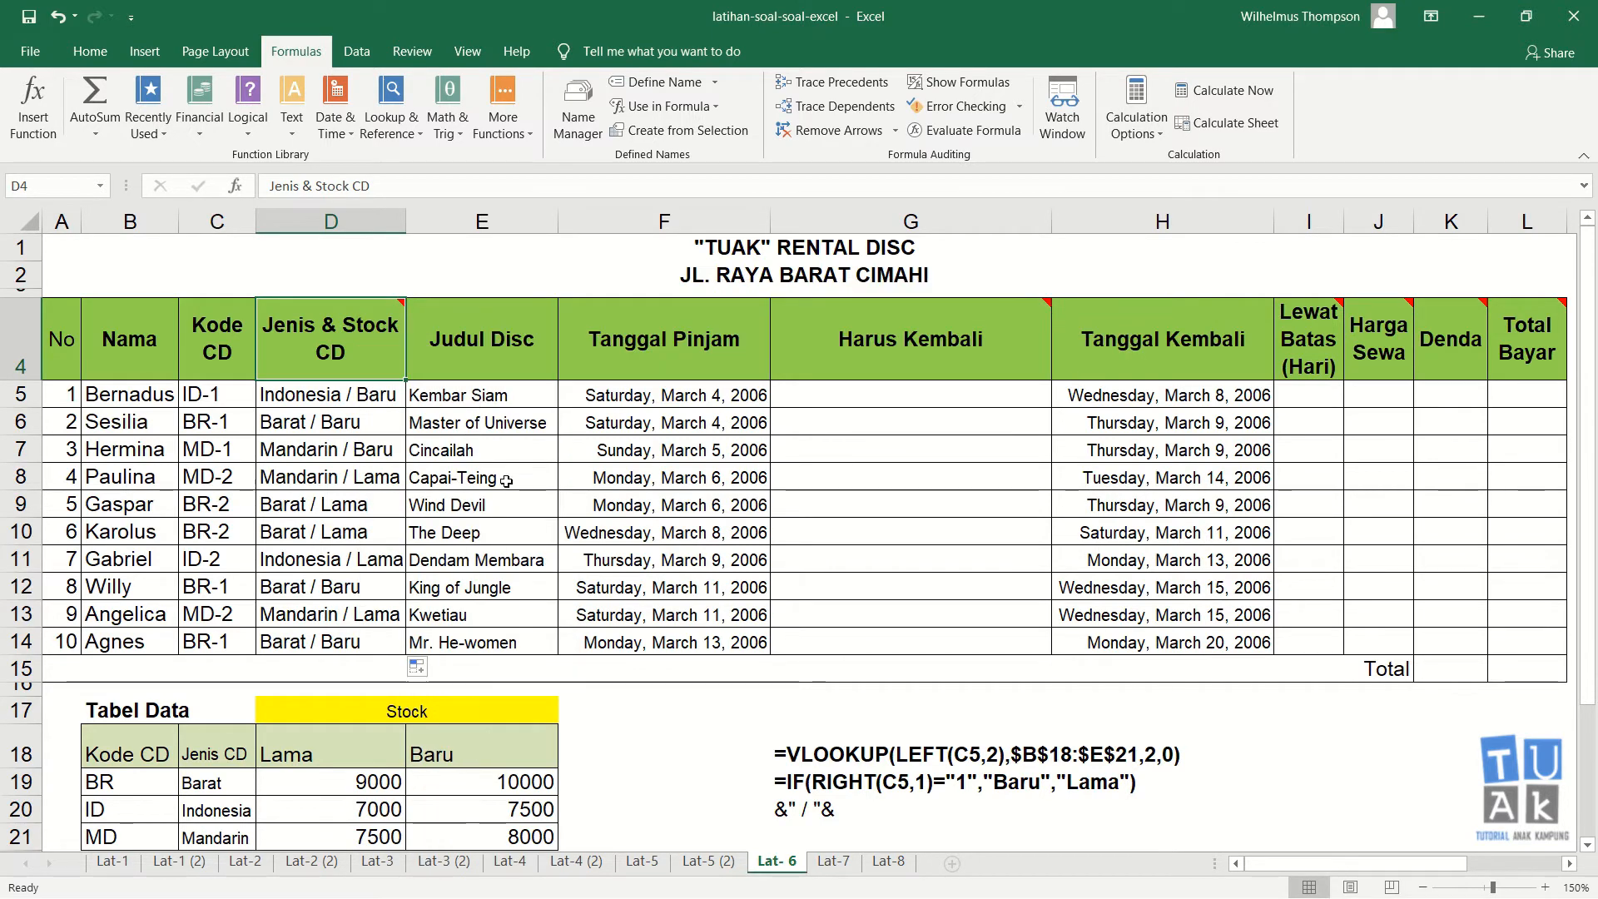
click(504, 393)
click(881, 396)
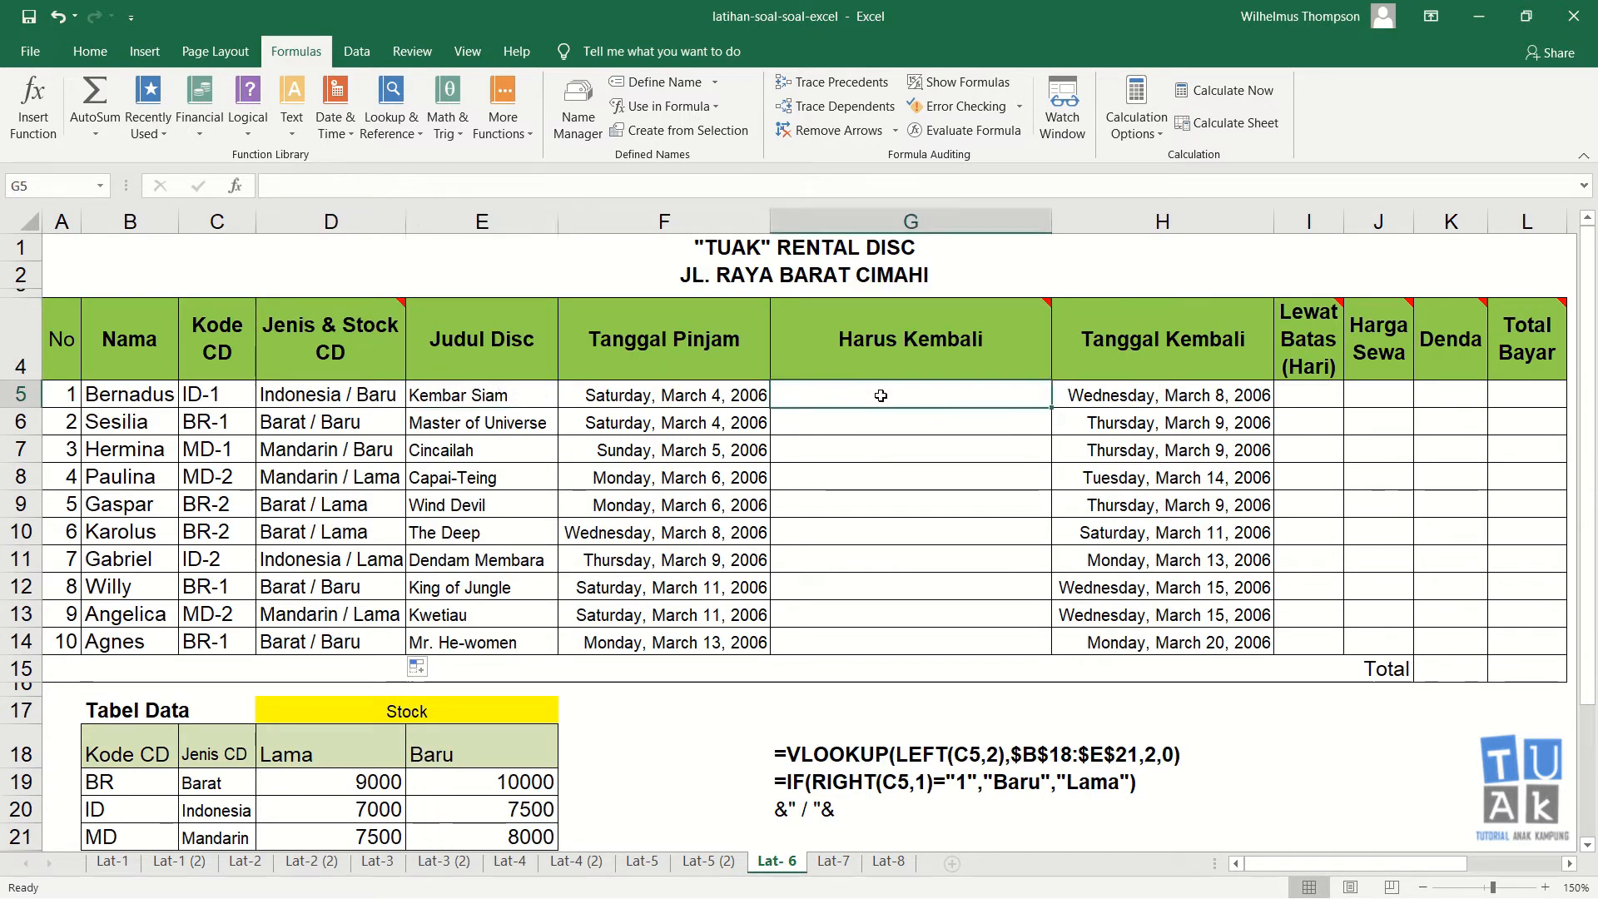
Step: Show the comment on the Harus Kembali header cell to read its rule
right_click(898, 334)
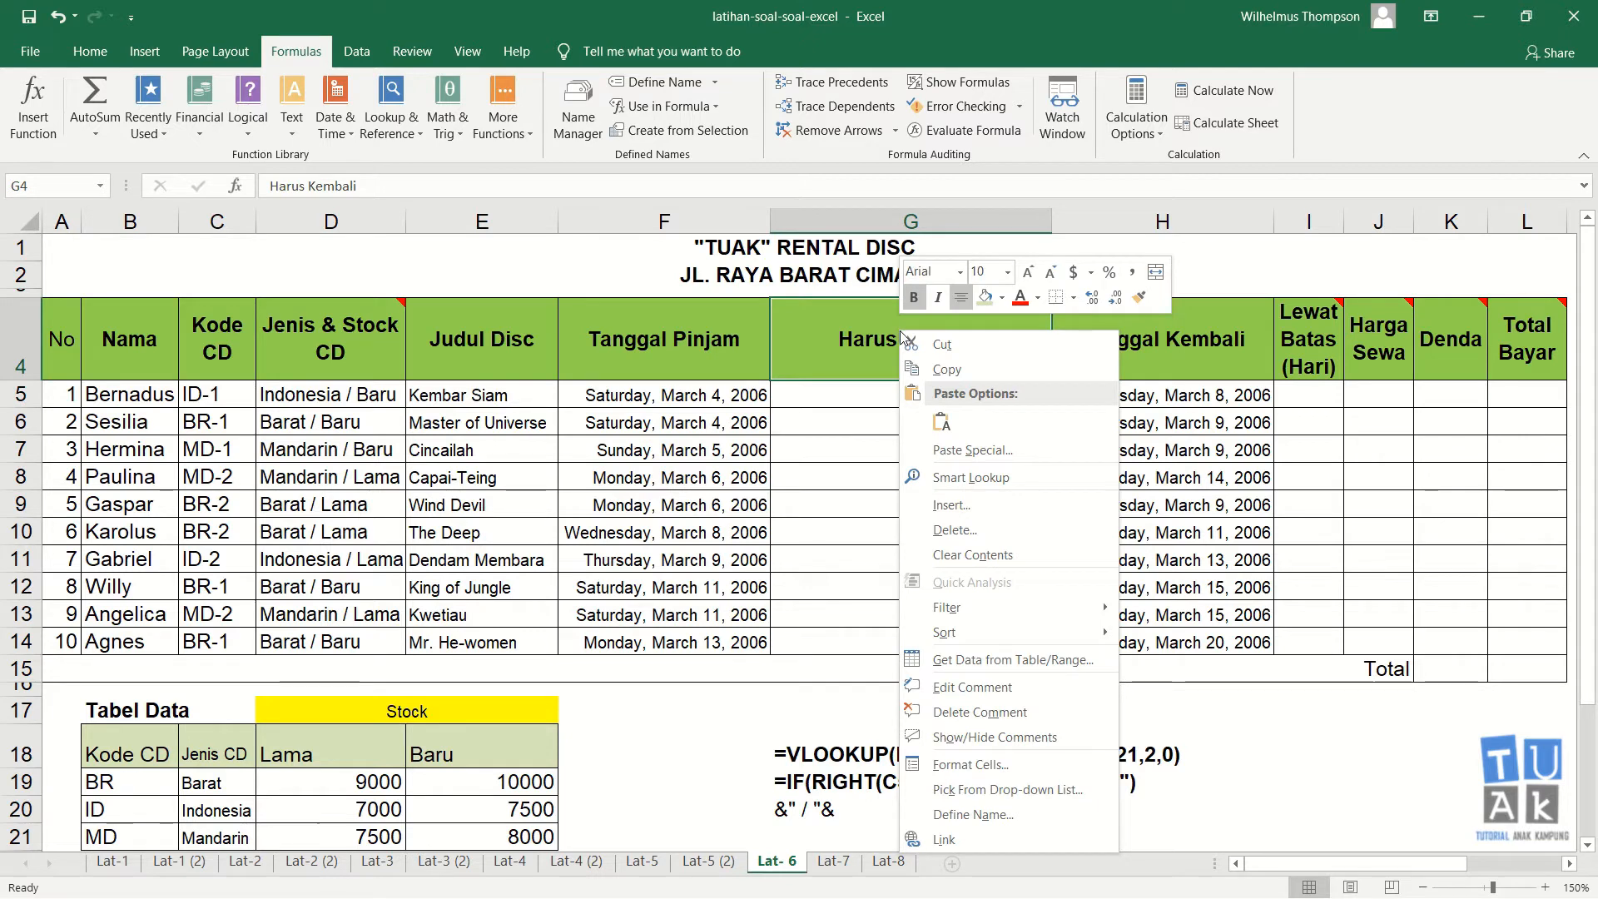
click(985, 738)
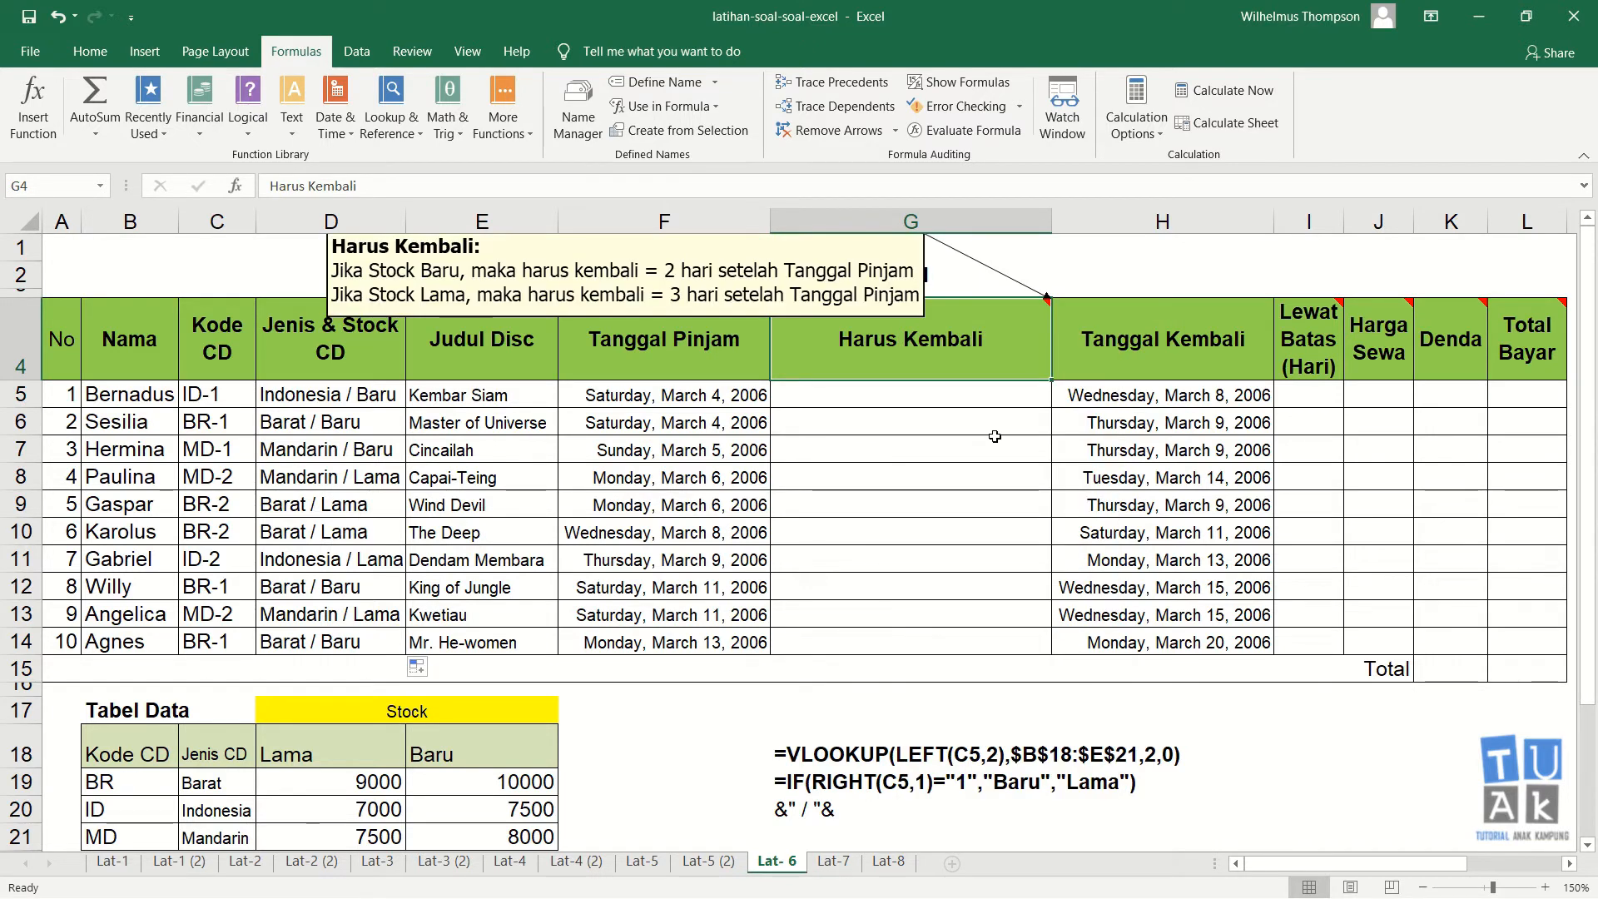
click(925, 267)
click(943, 387)
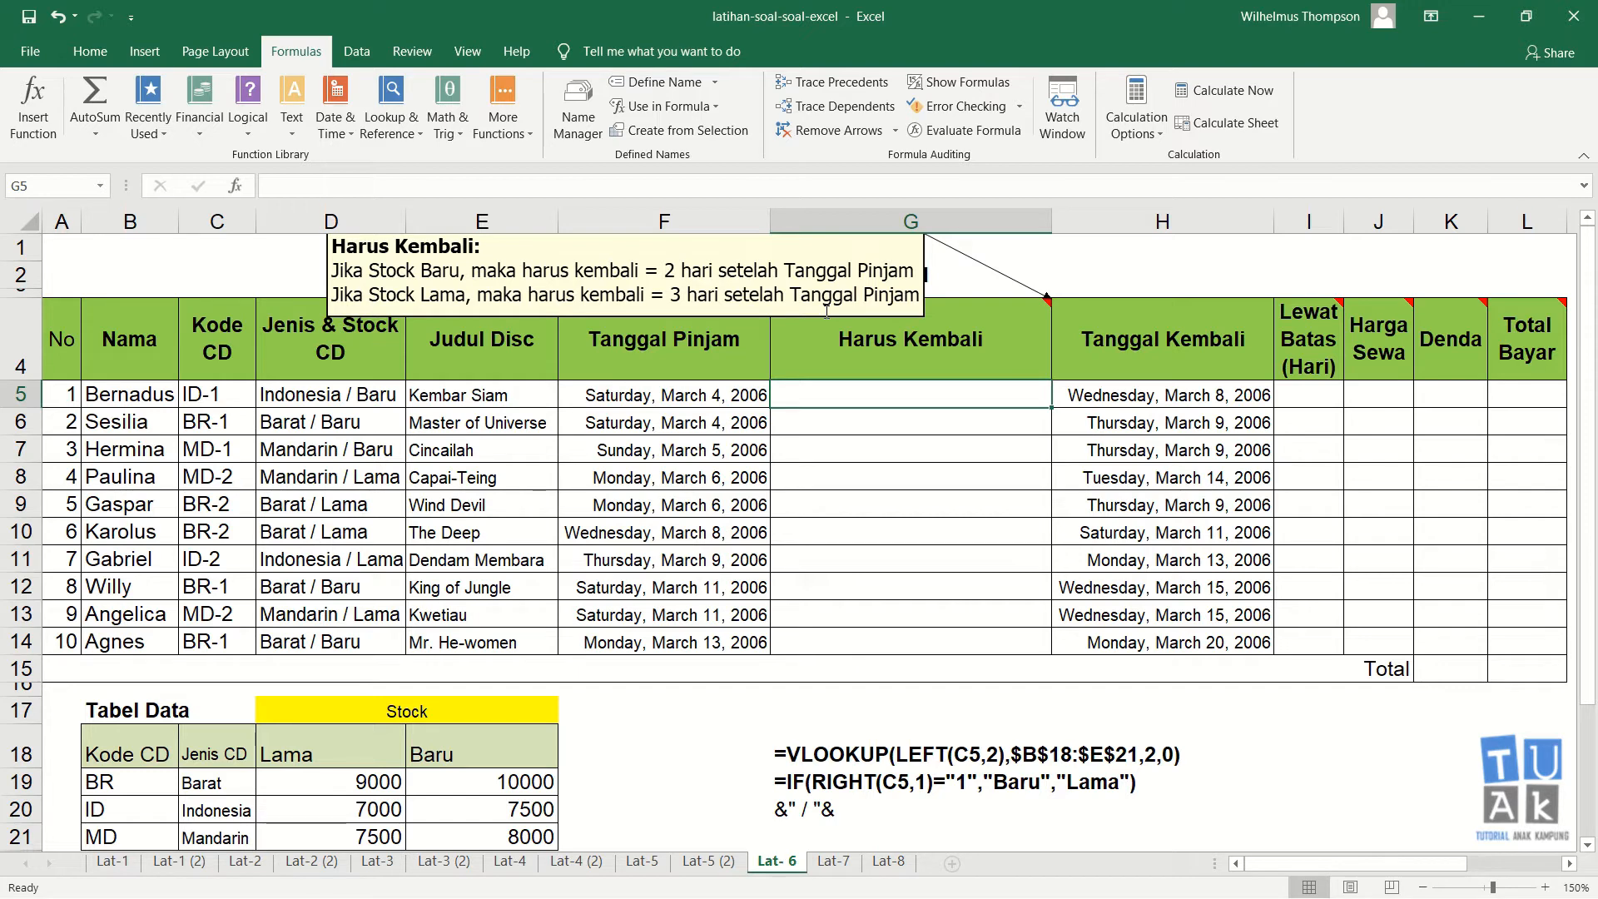
Step: In G5, enter =IF(RIGHT(D5,4)="Baru",F5+2,F5+3) to compute the Harus Kembali date from the stock type
click(908, 413)
click(907, 393)
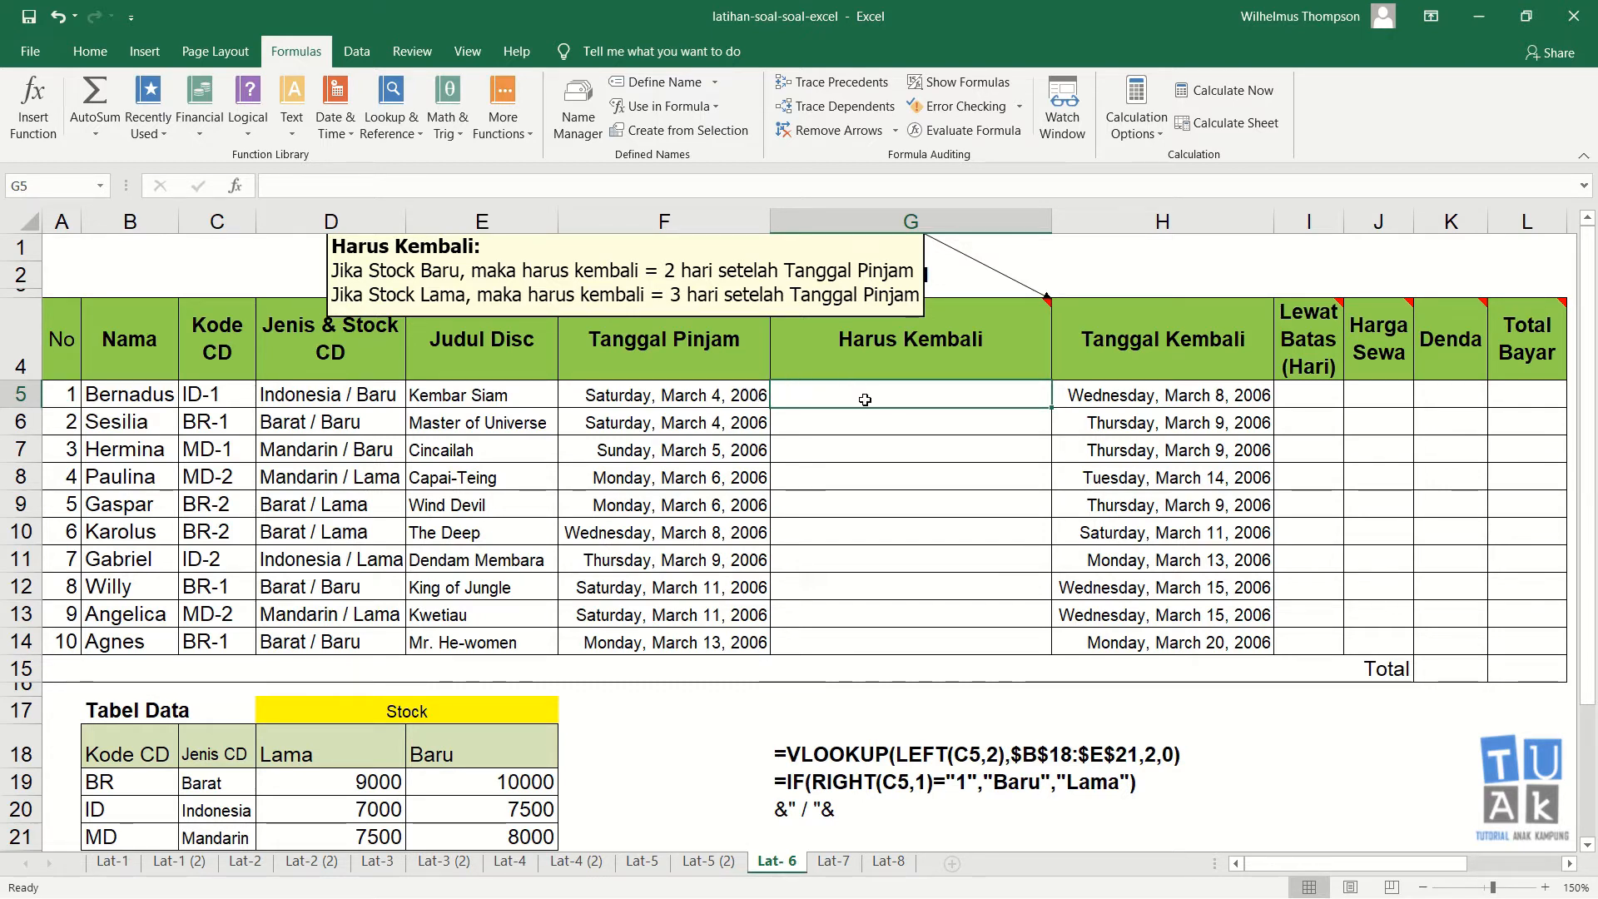
text(=if)
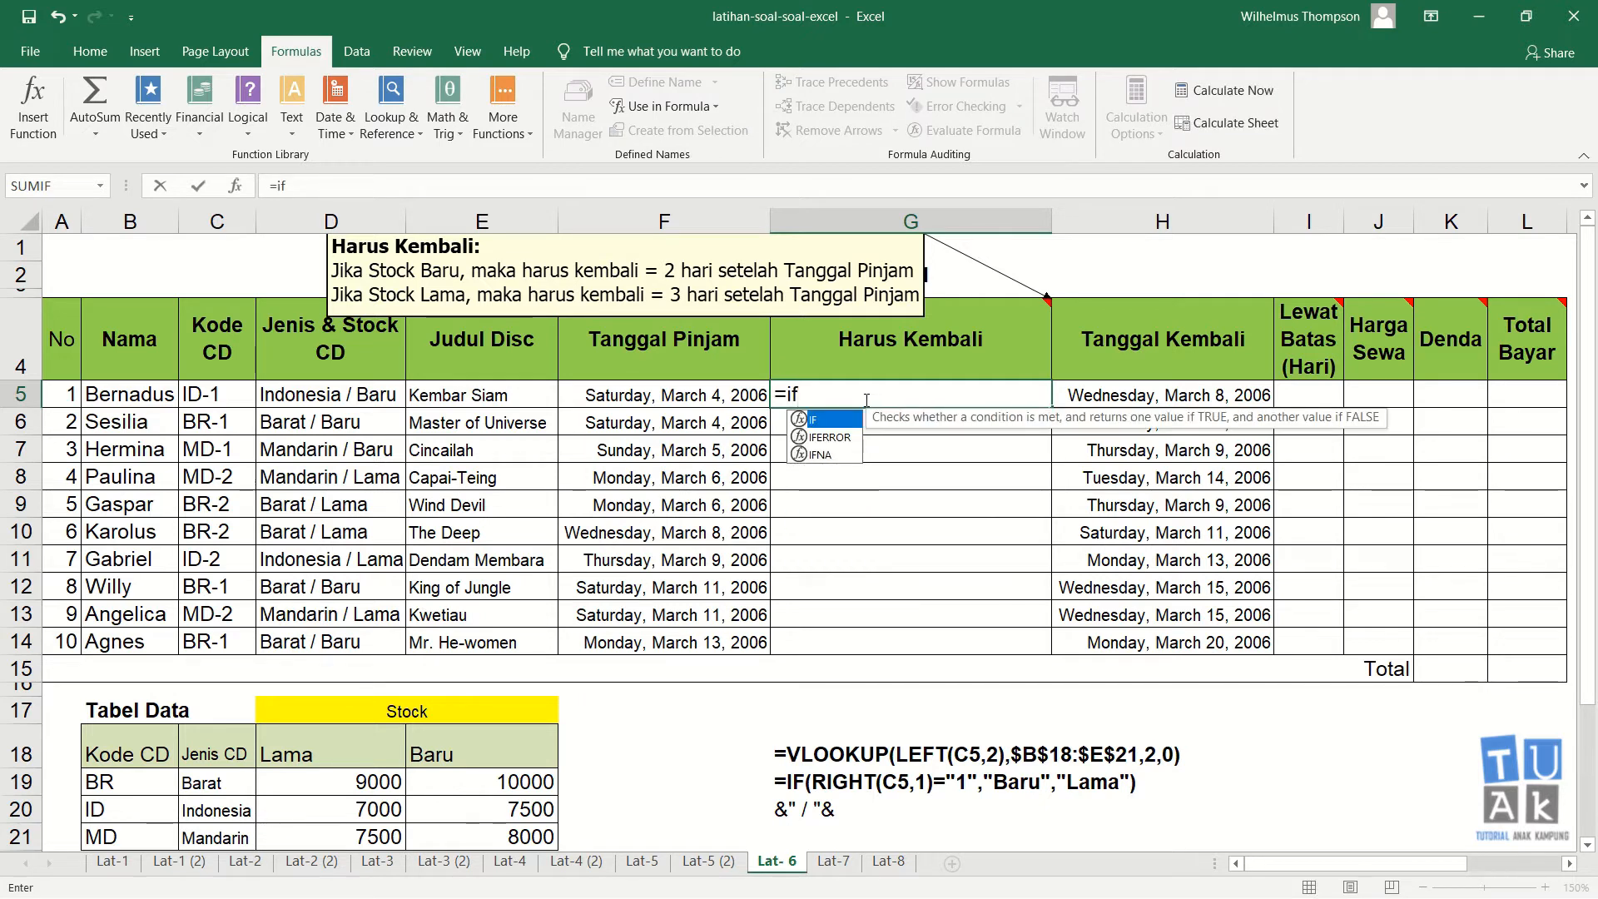
text((rig)
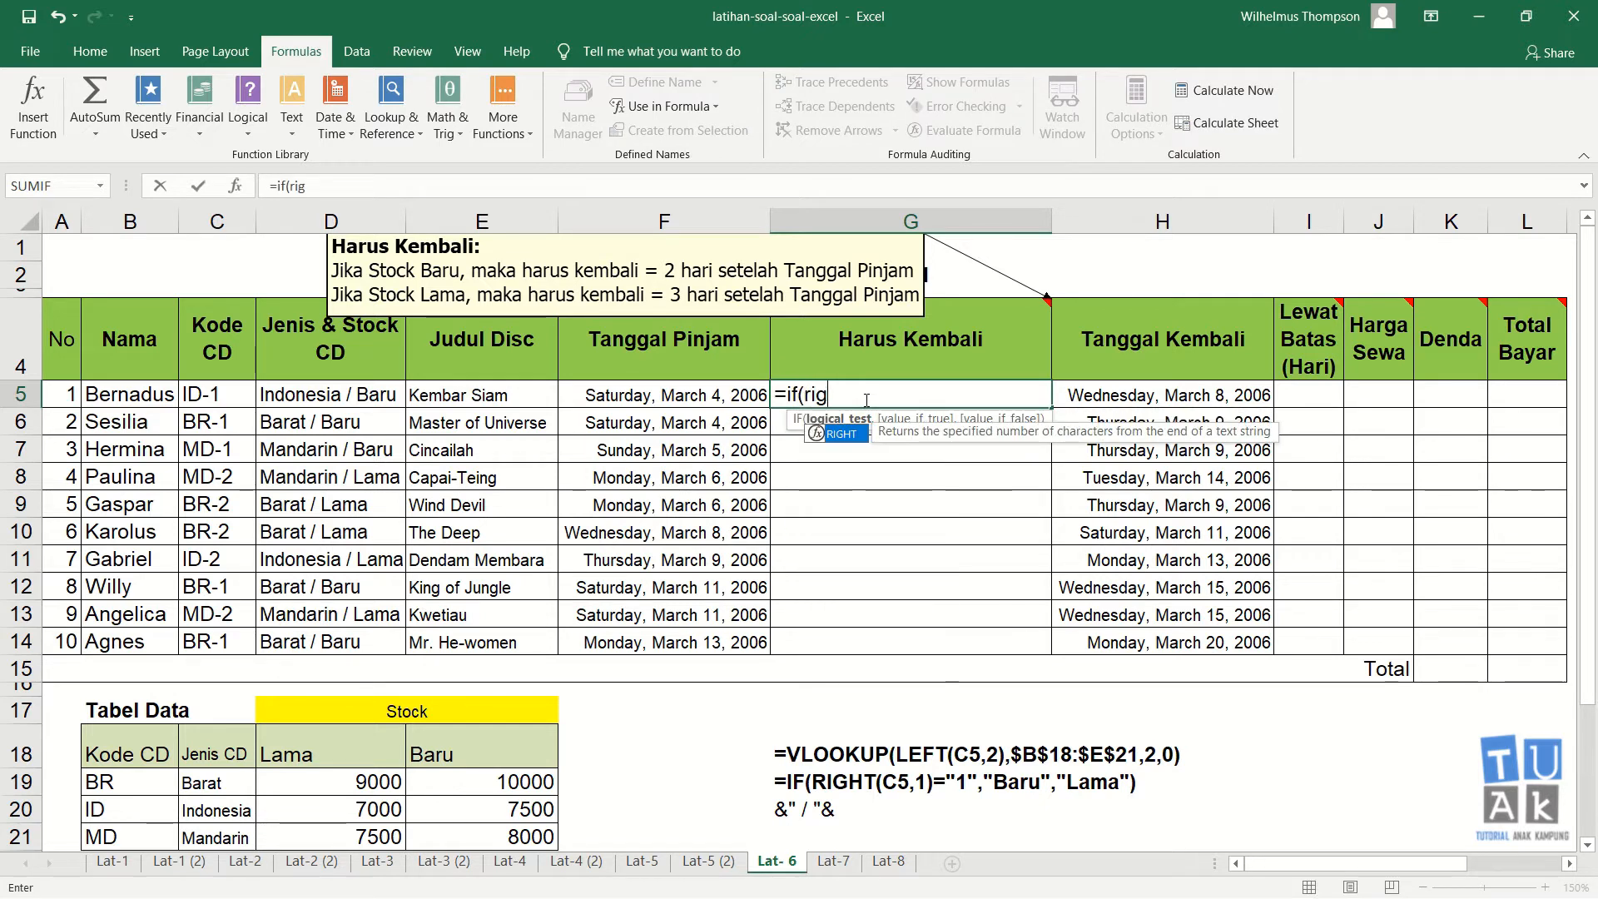
text(ht()
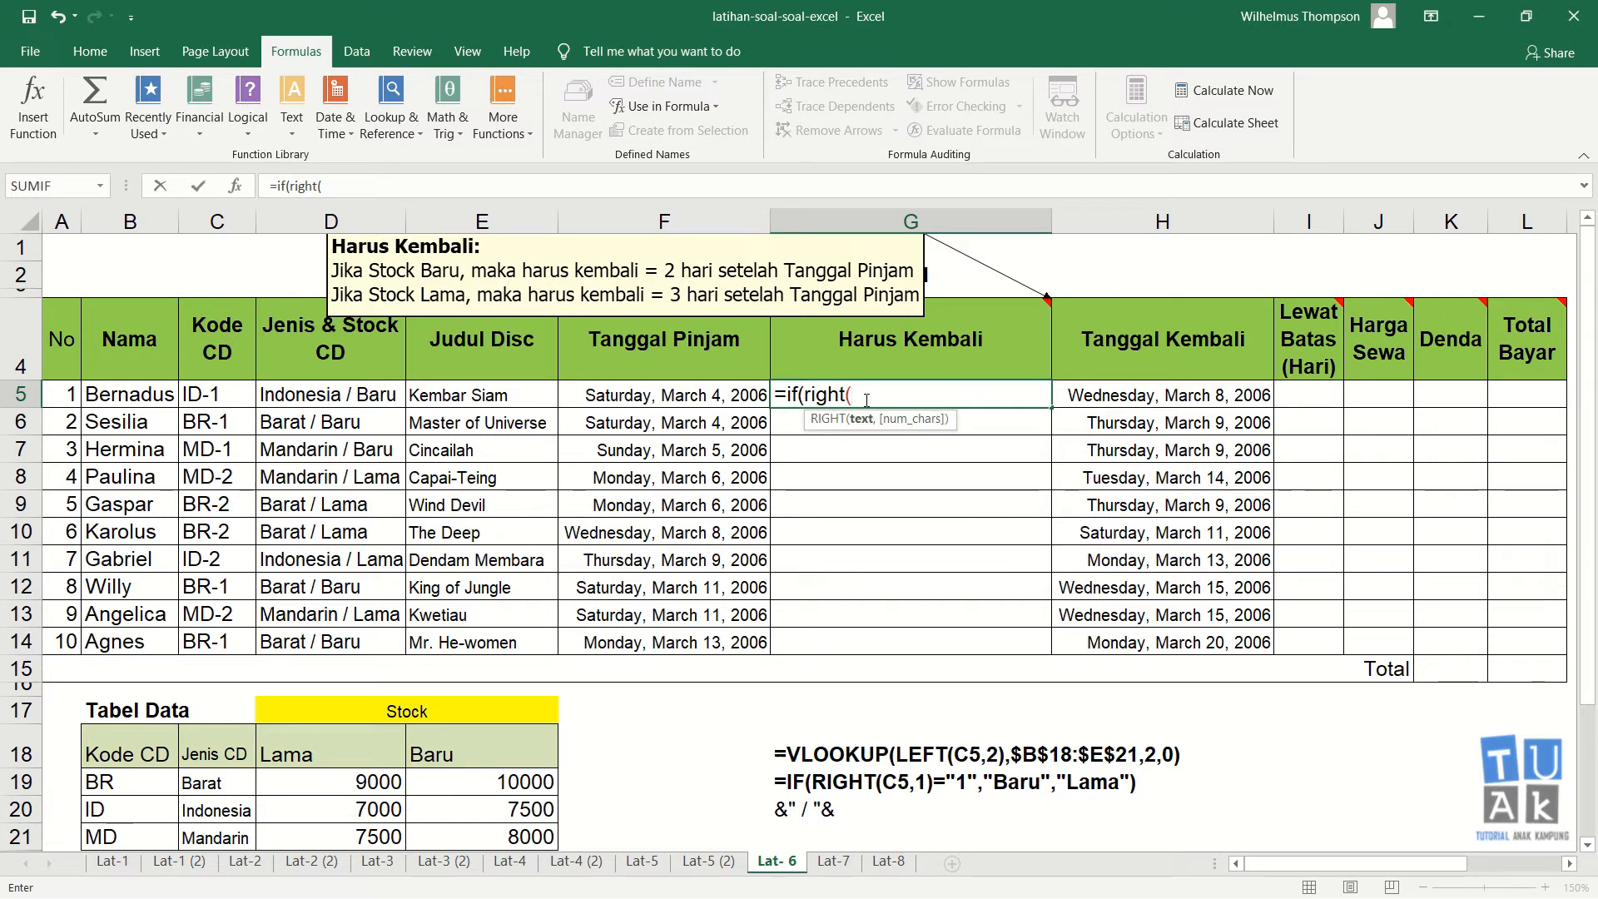
key(Left)
key(Left)
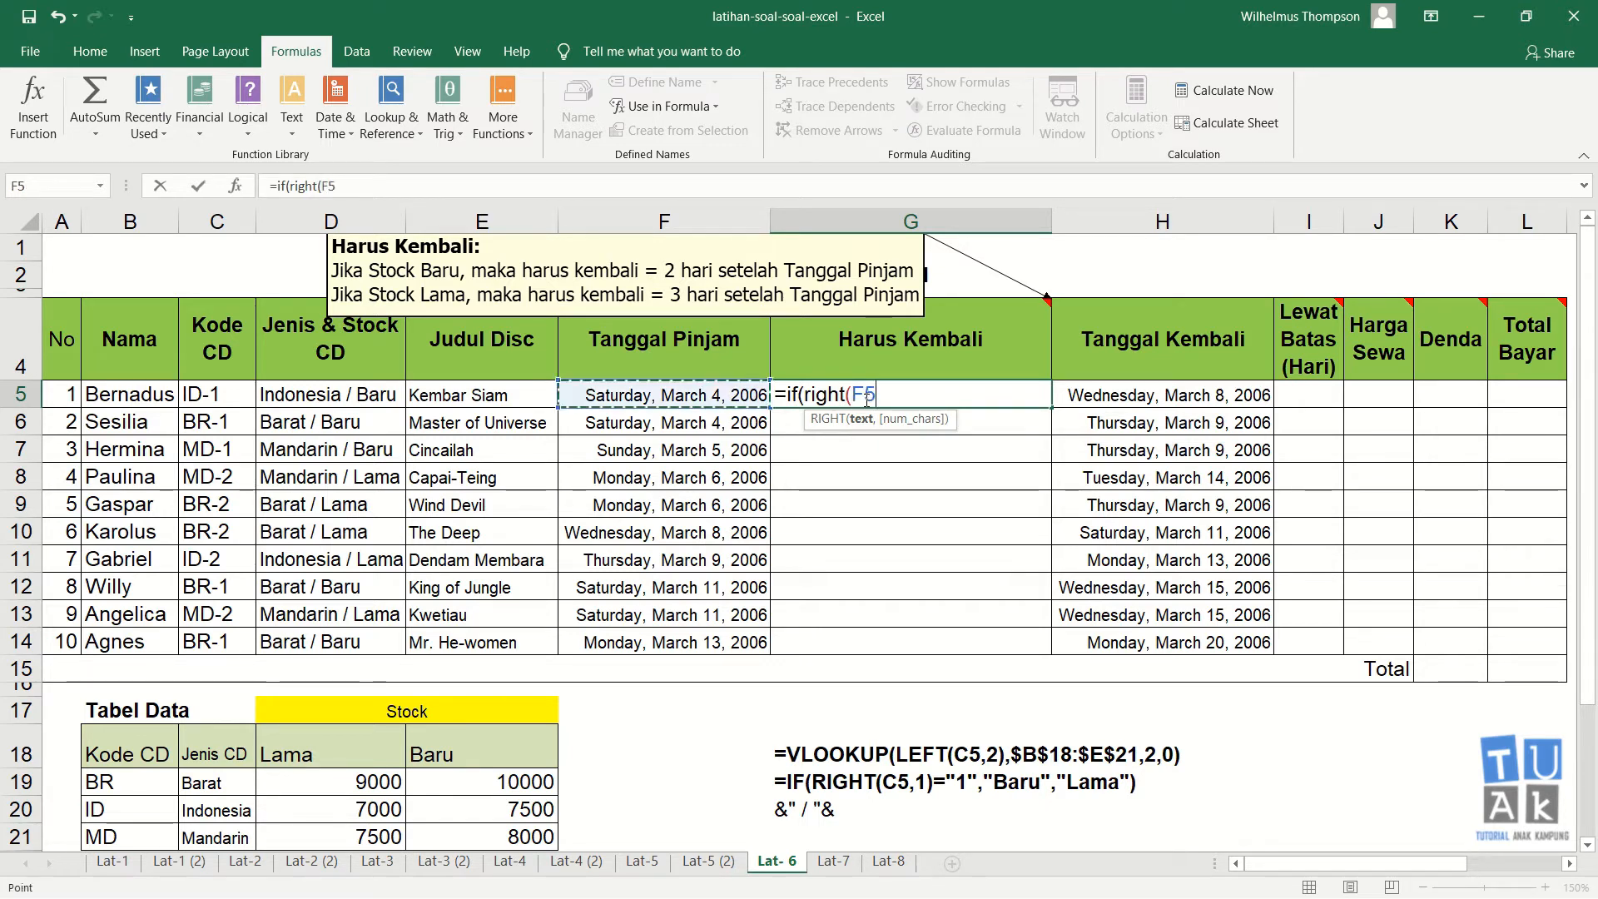
key(Left)
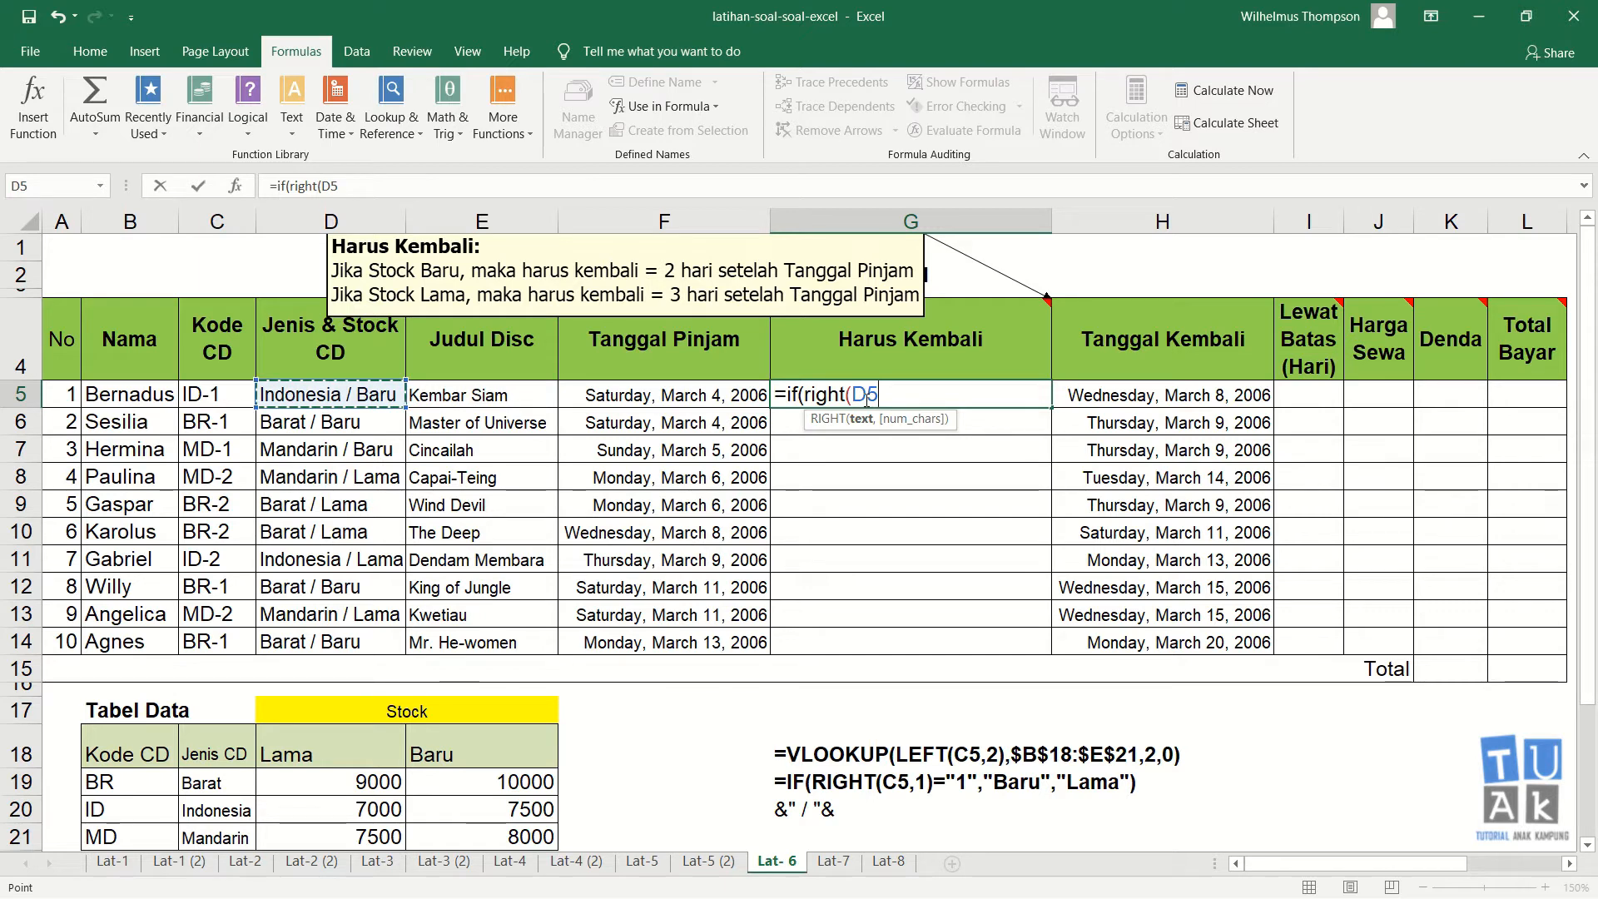
text(,4)
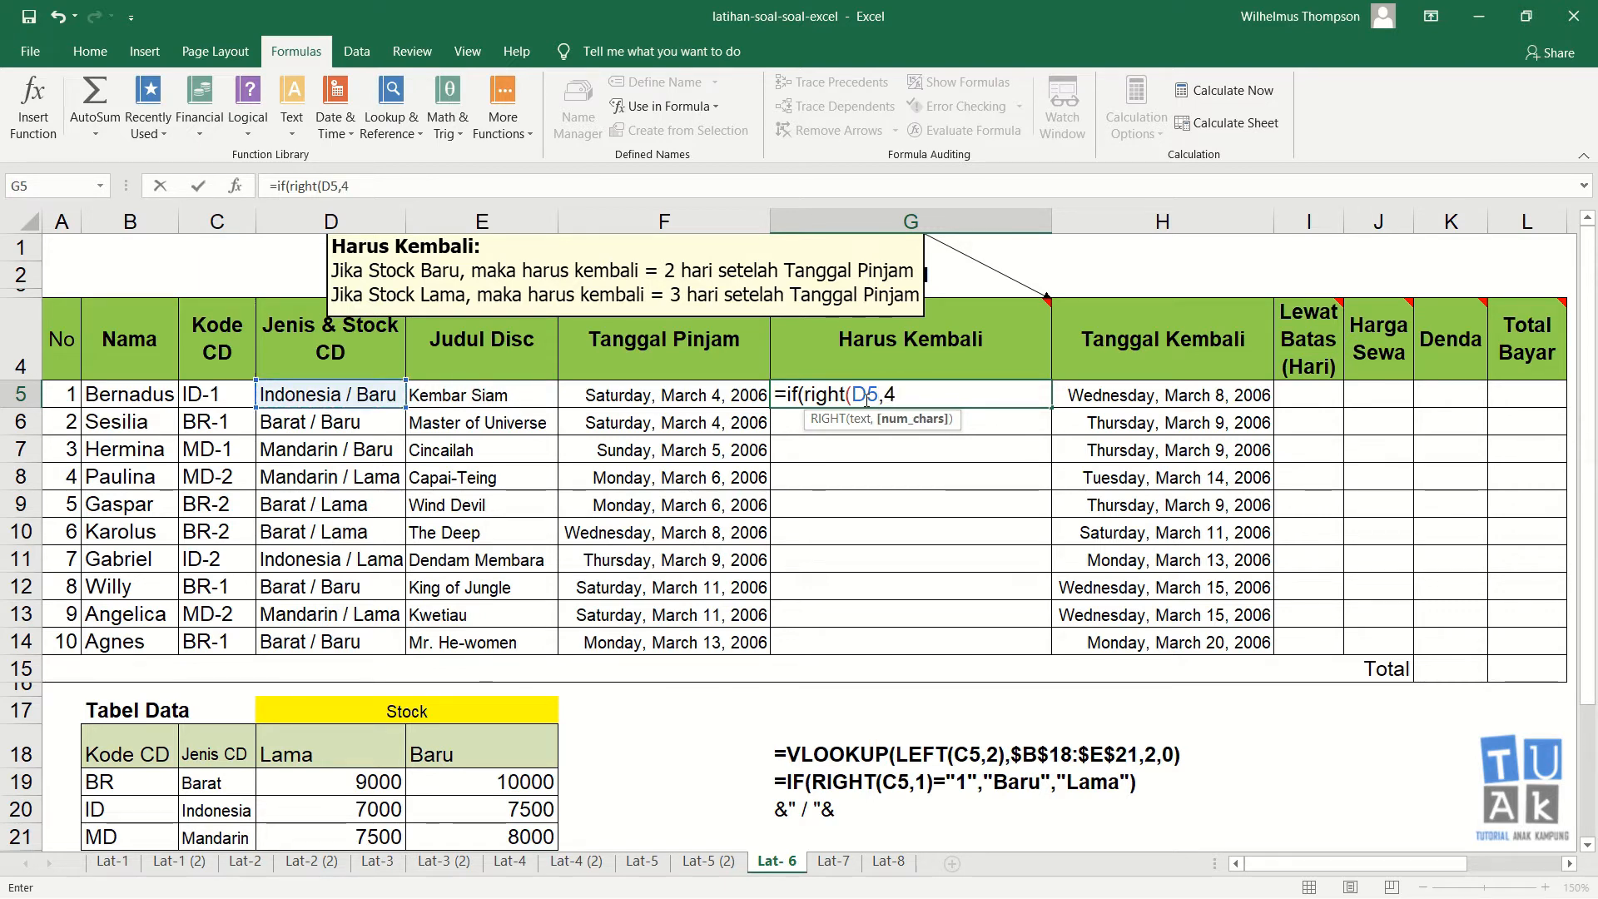
text()=")
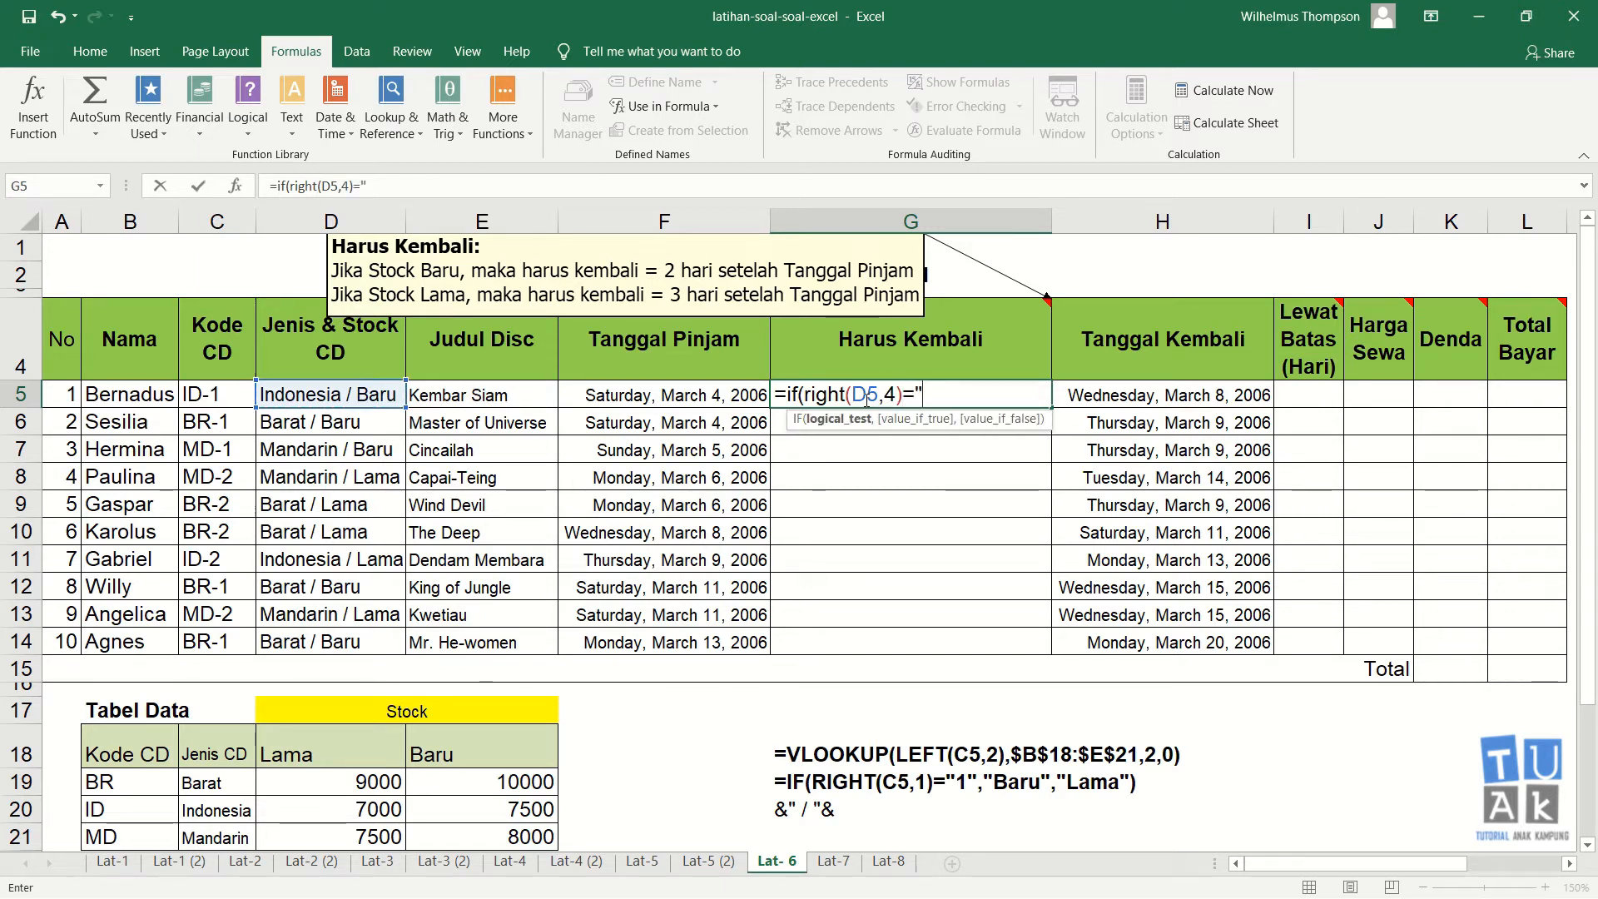
text(Baru)
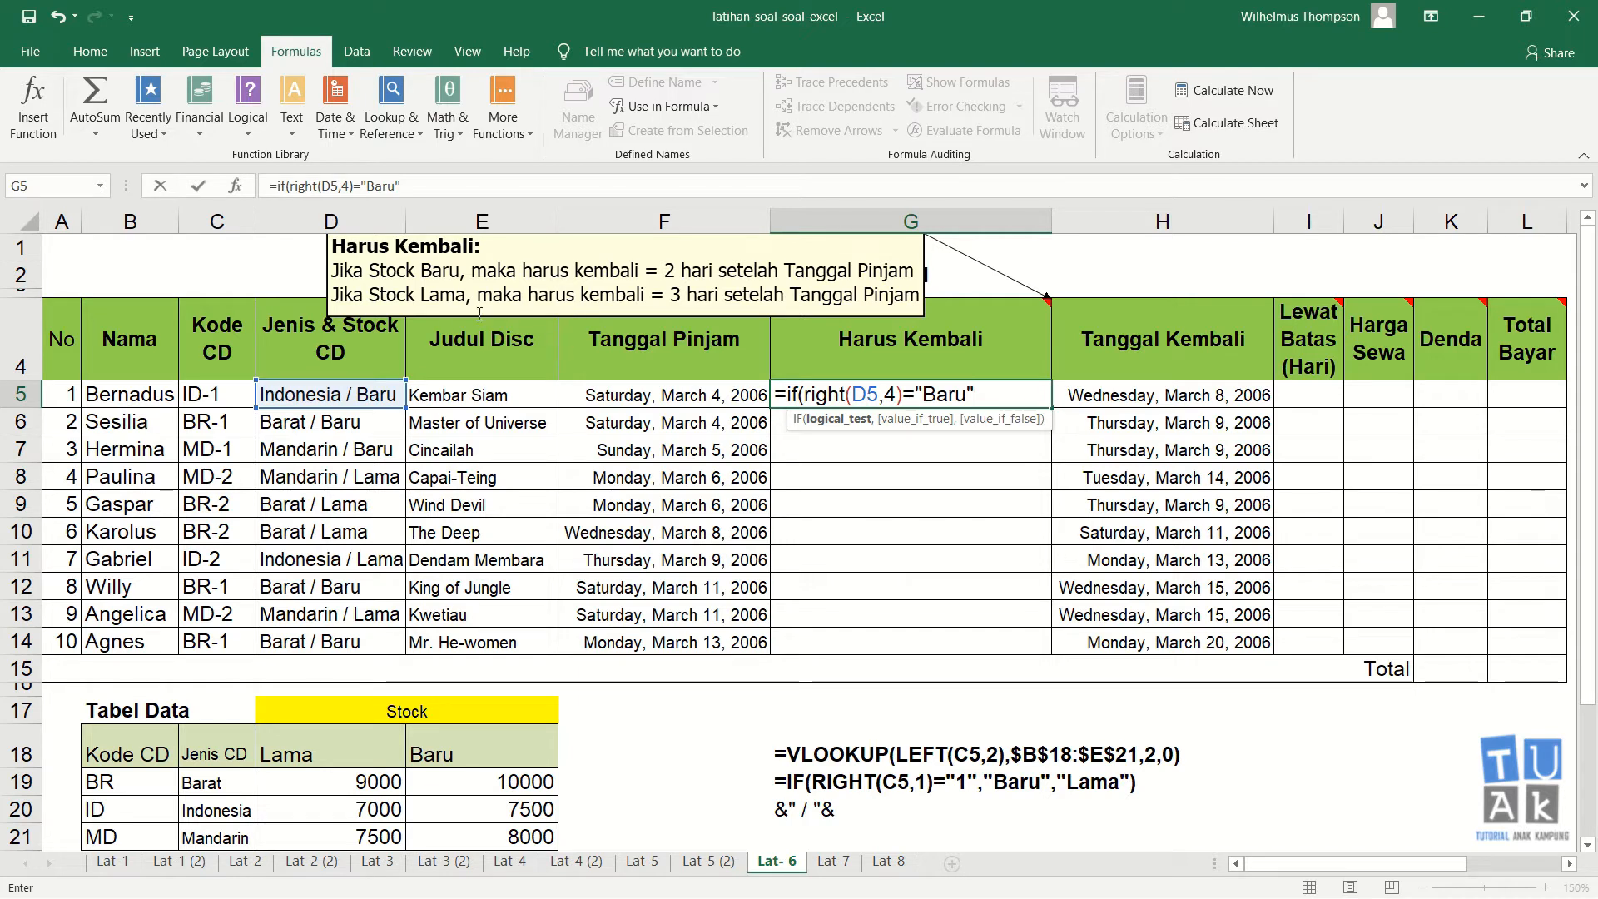
mouse_move(353, 372)
text(,)
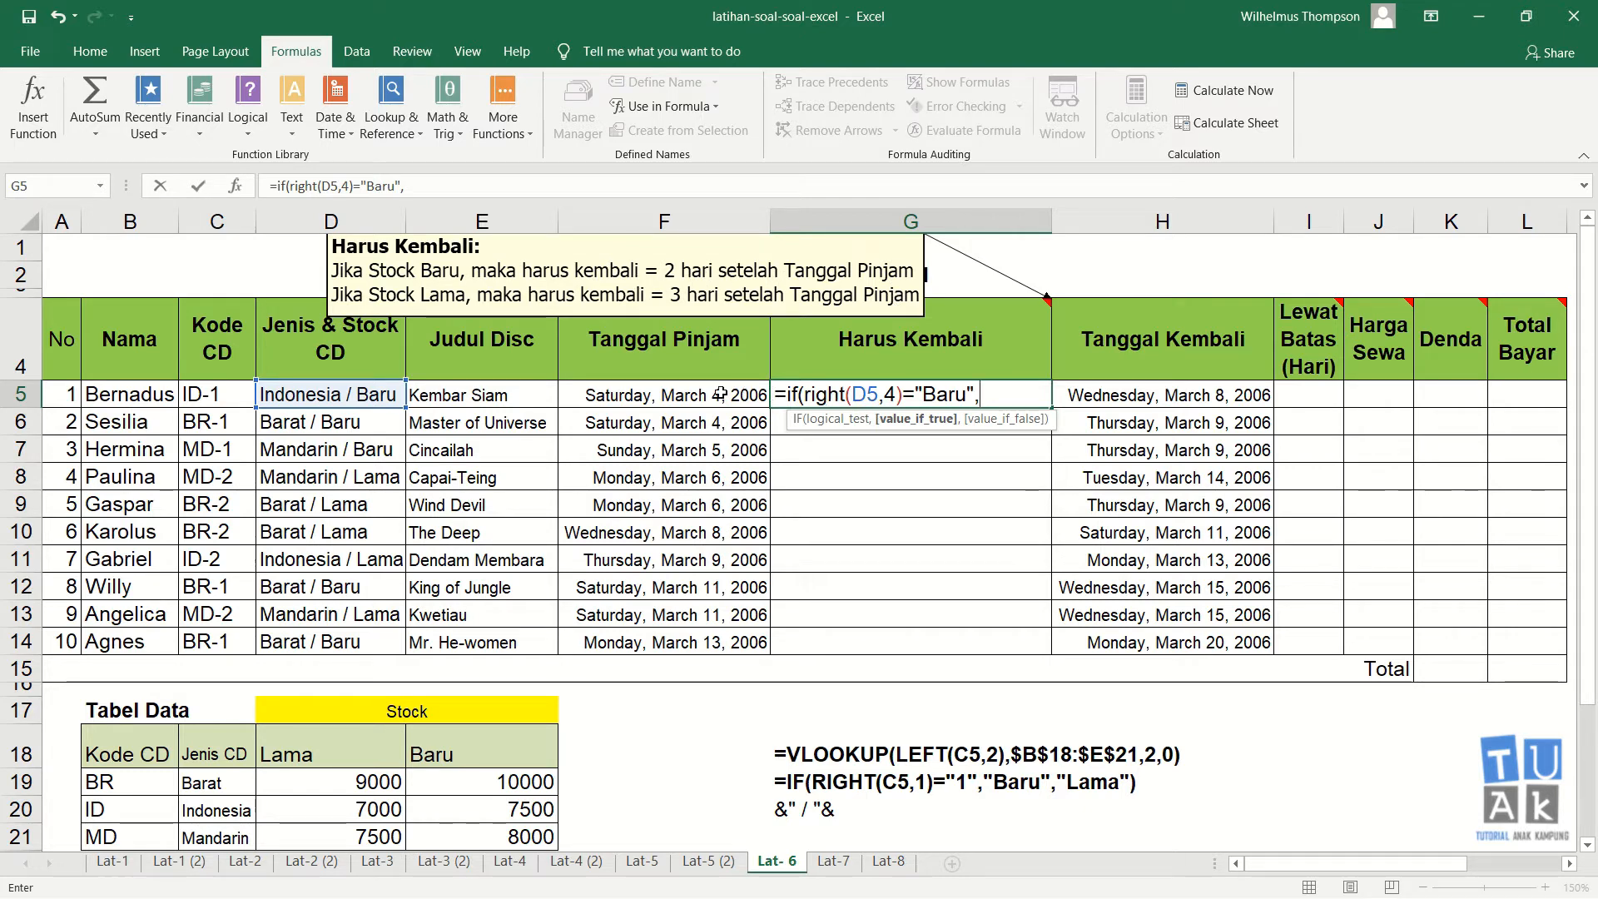
click(685, 397)
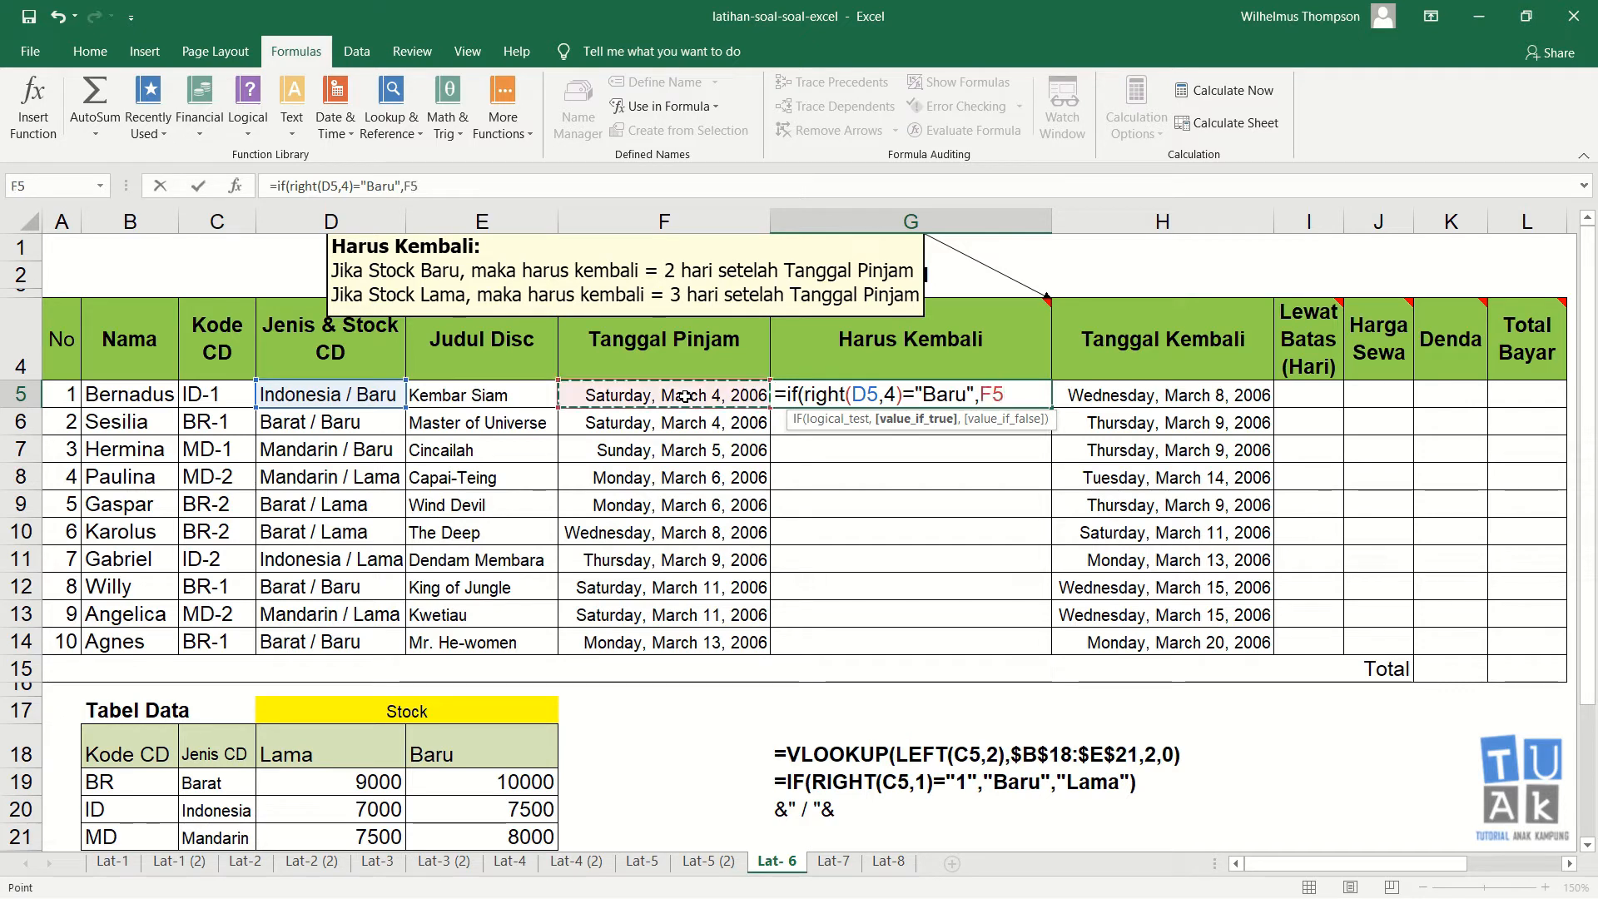
text(+)
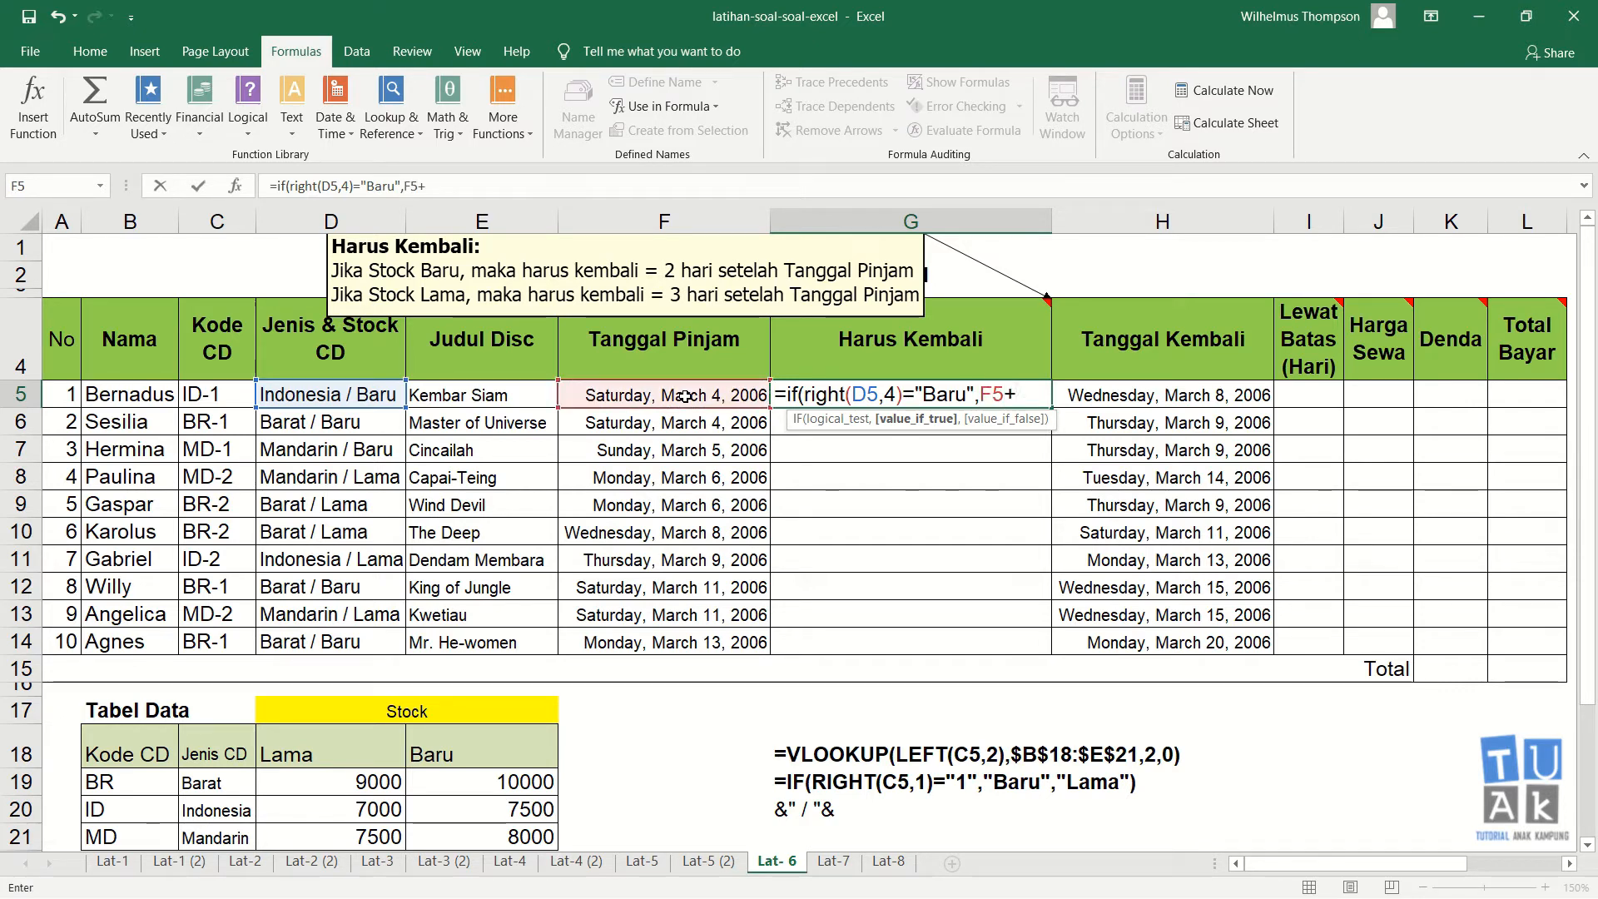
text(2)
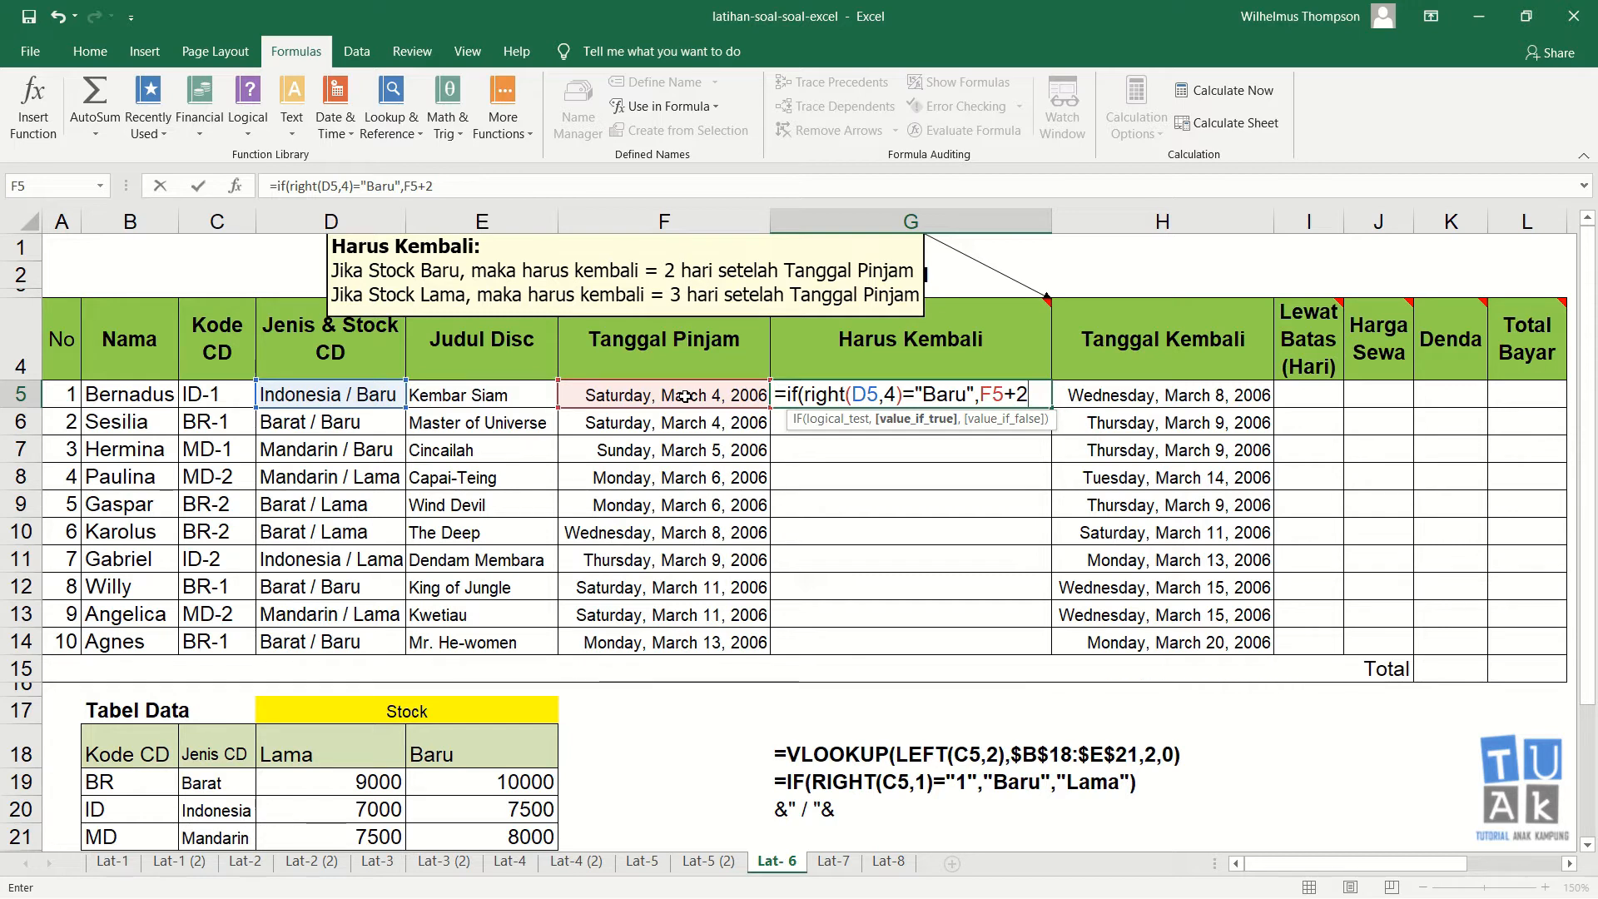
text(,)
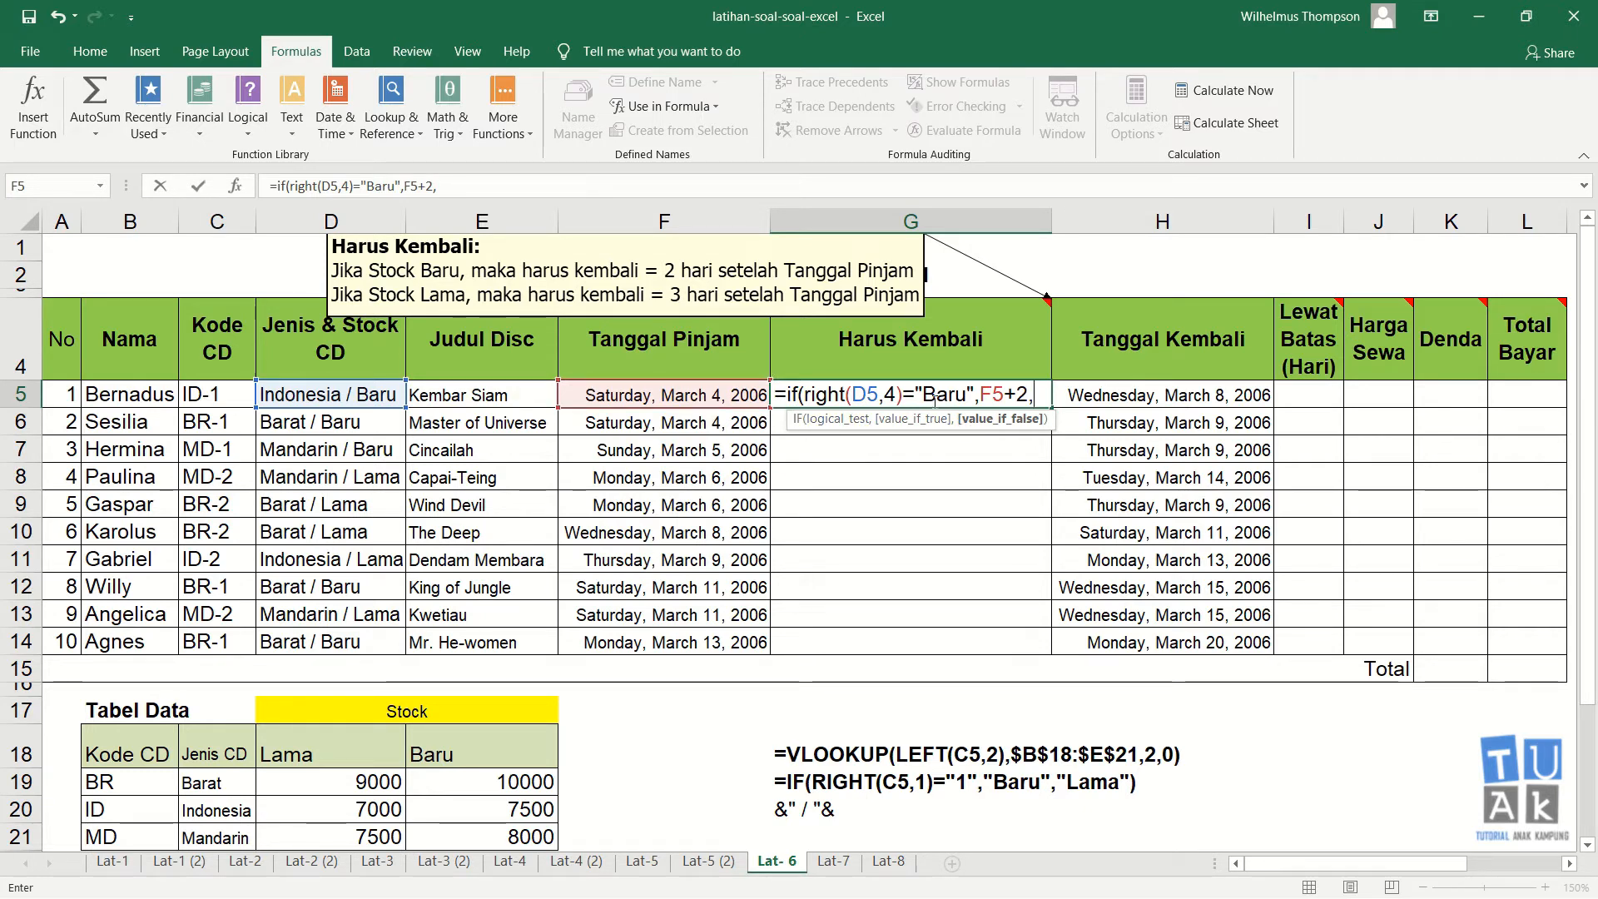
click(715, 394)
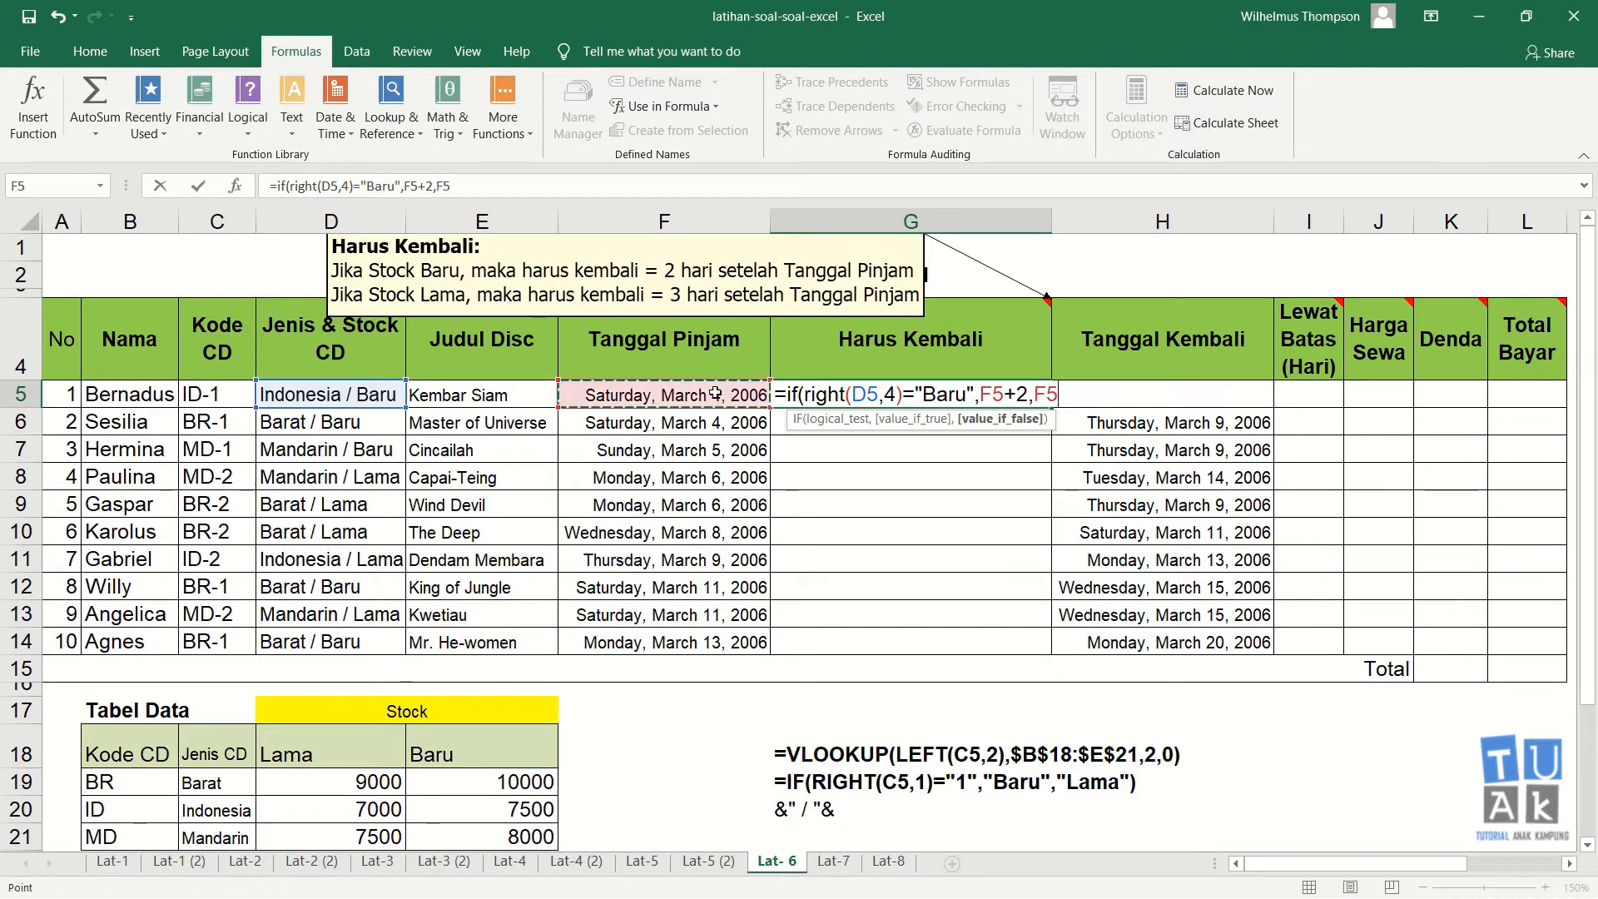
text(+)
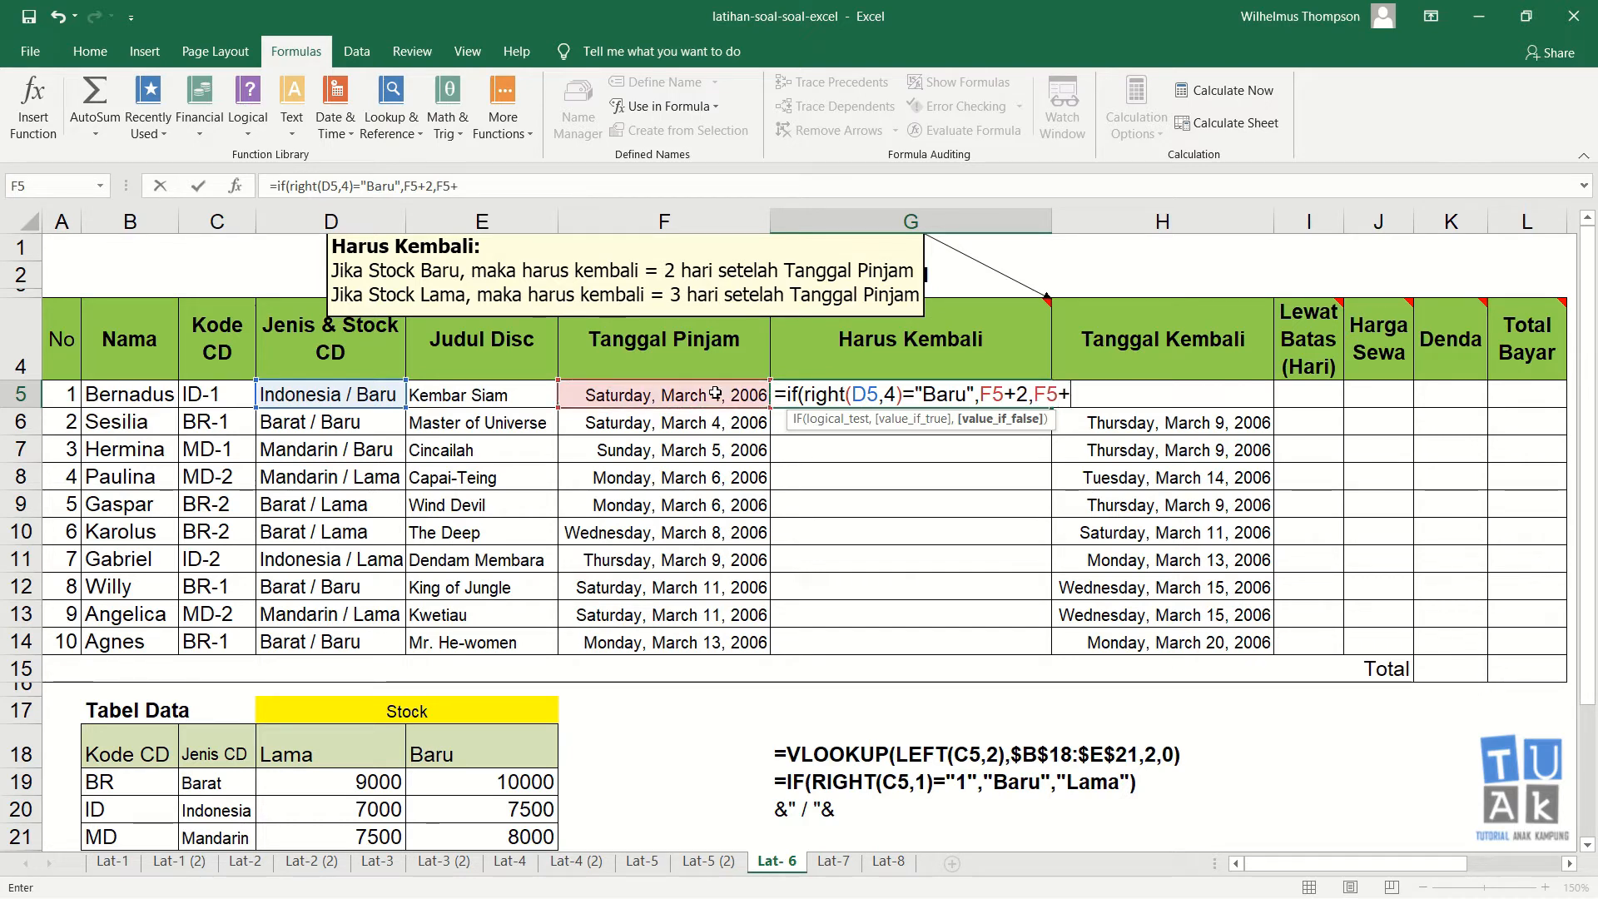
text(3))
key(ctrl+Return)
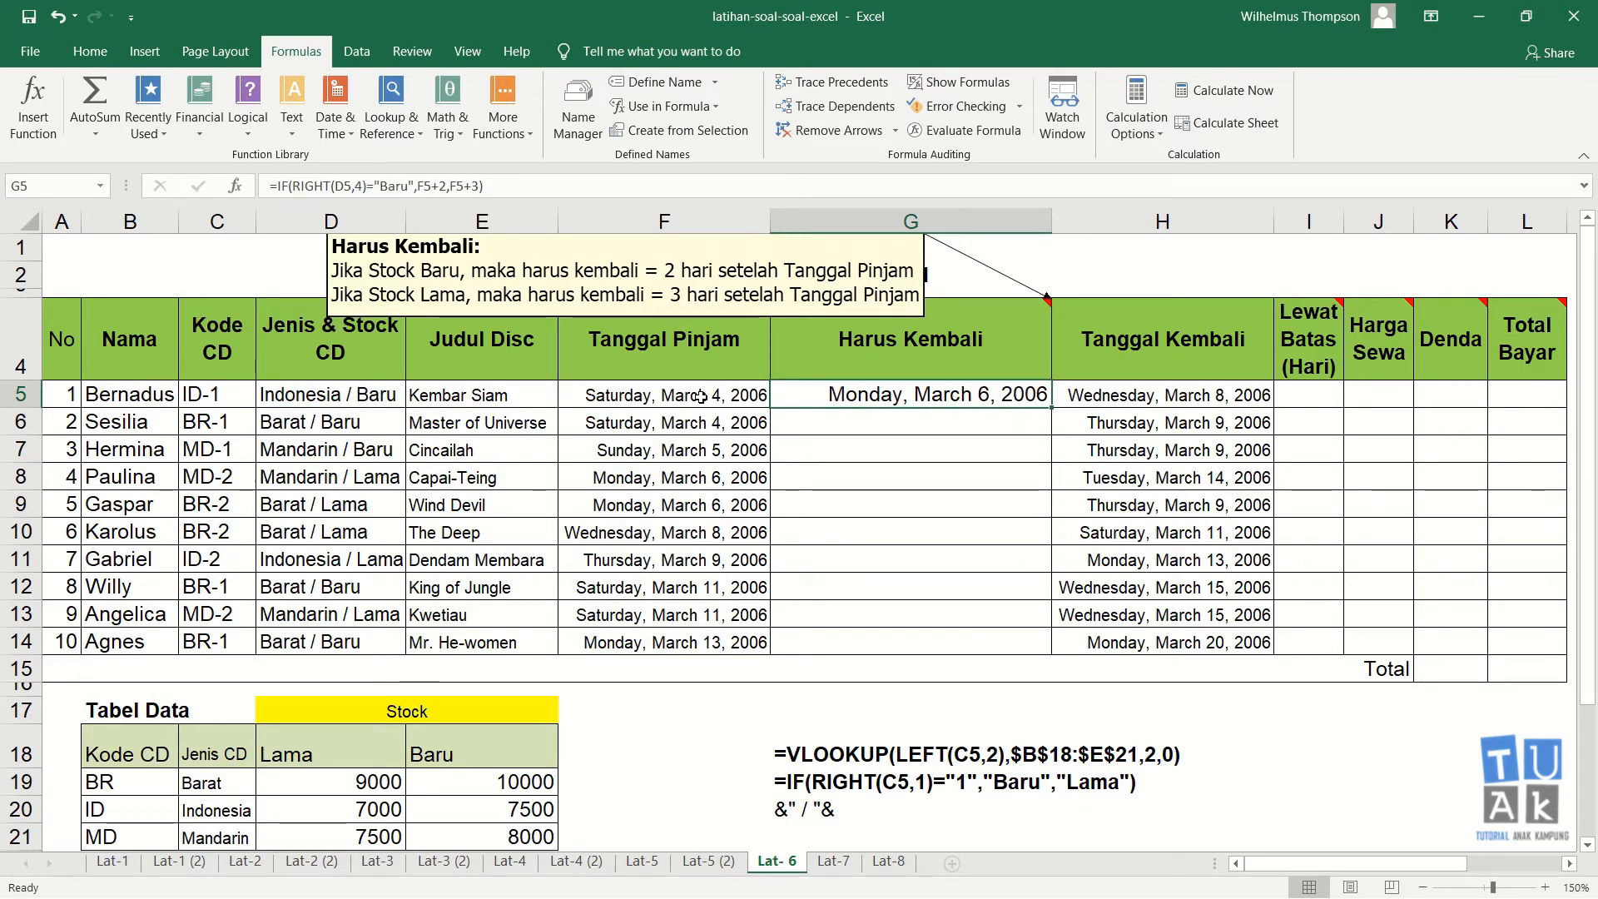
Step: Fill the G5 formula down through G14 in the Harus Kembali column
click(701, 397)
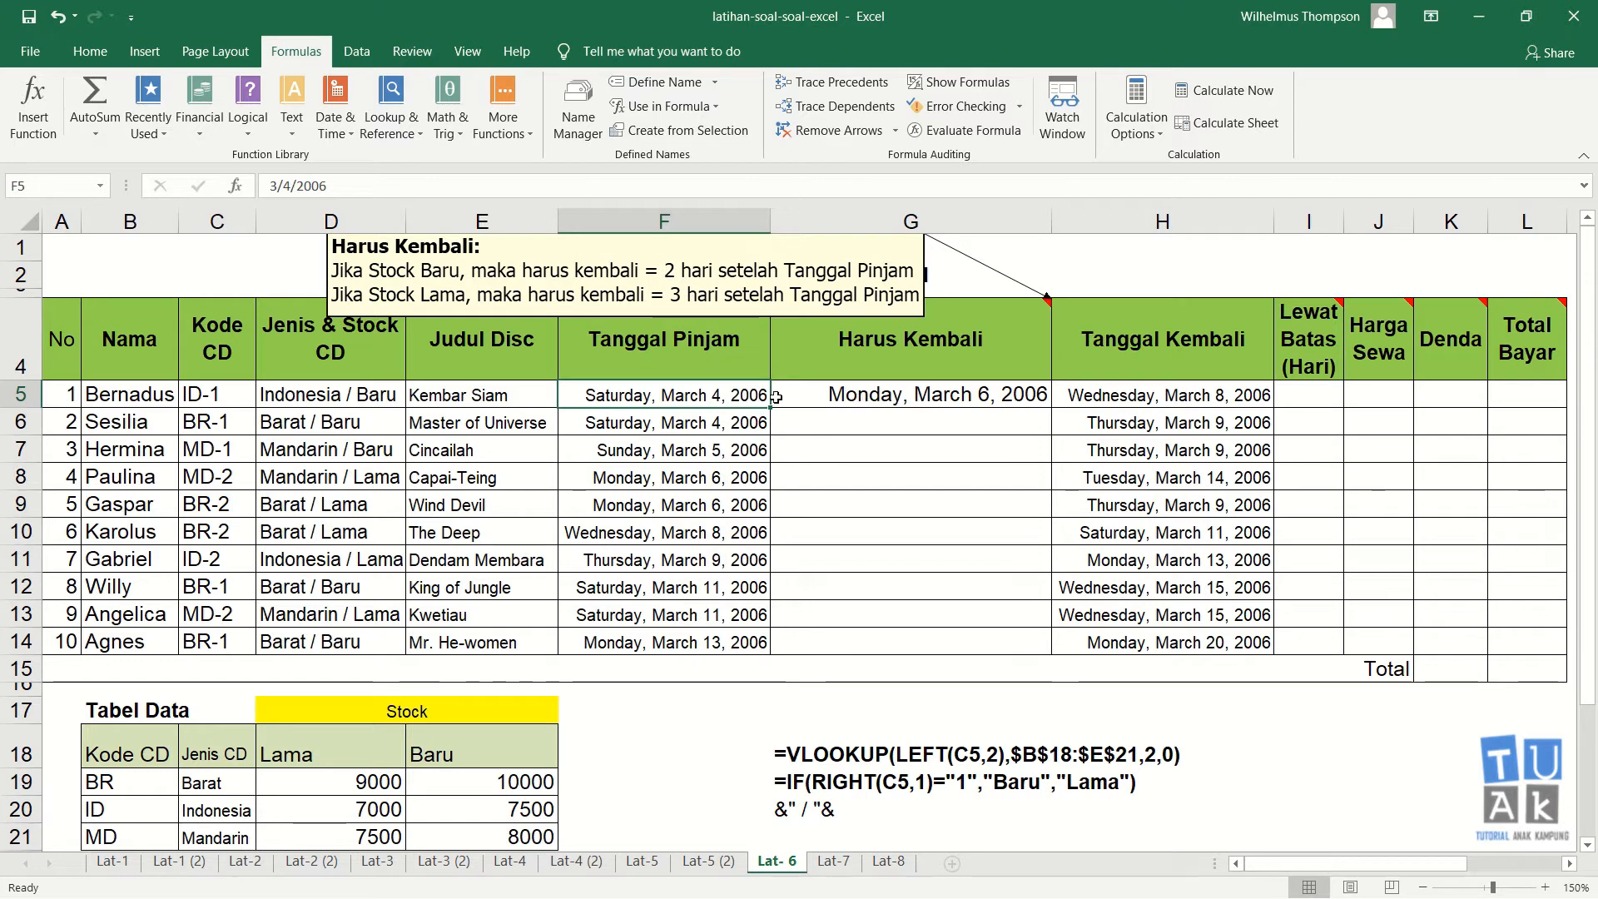
click(976, 403)
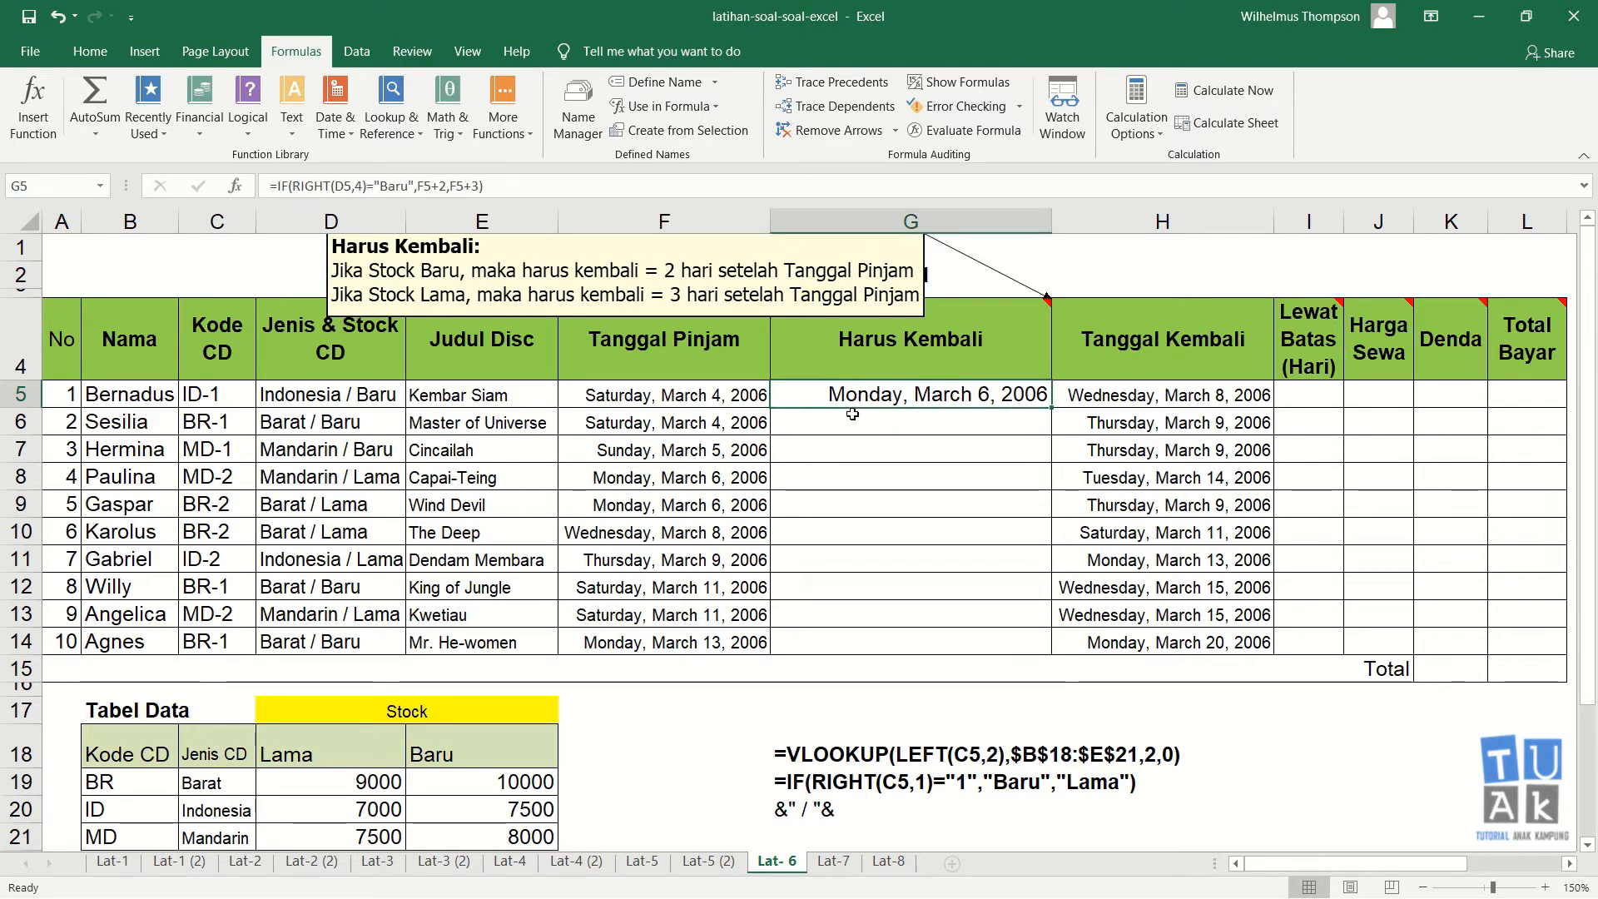
drag(1054, 407, 1053, 649)
Step: Check row 8's Harus Kembali formula against its Jenis & Stock CD and Tanggal Pinjam cells
click(976, 481)
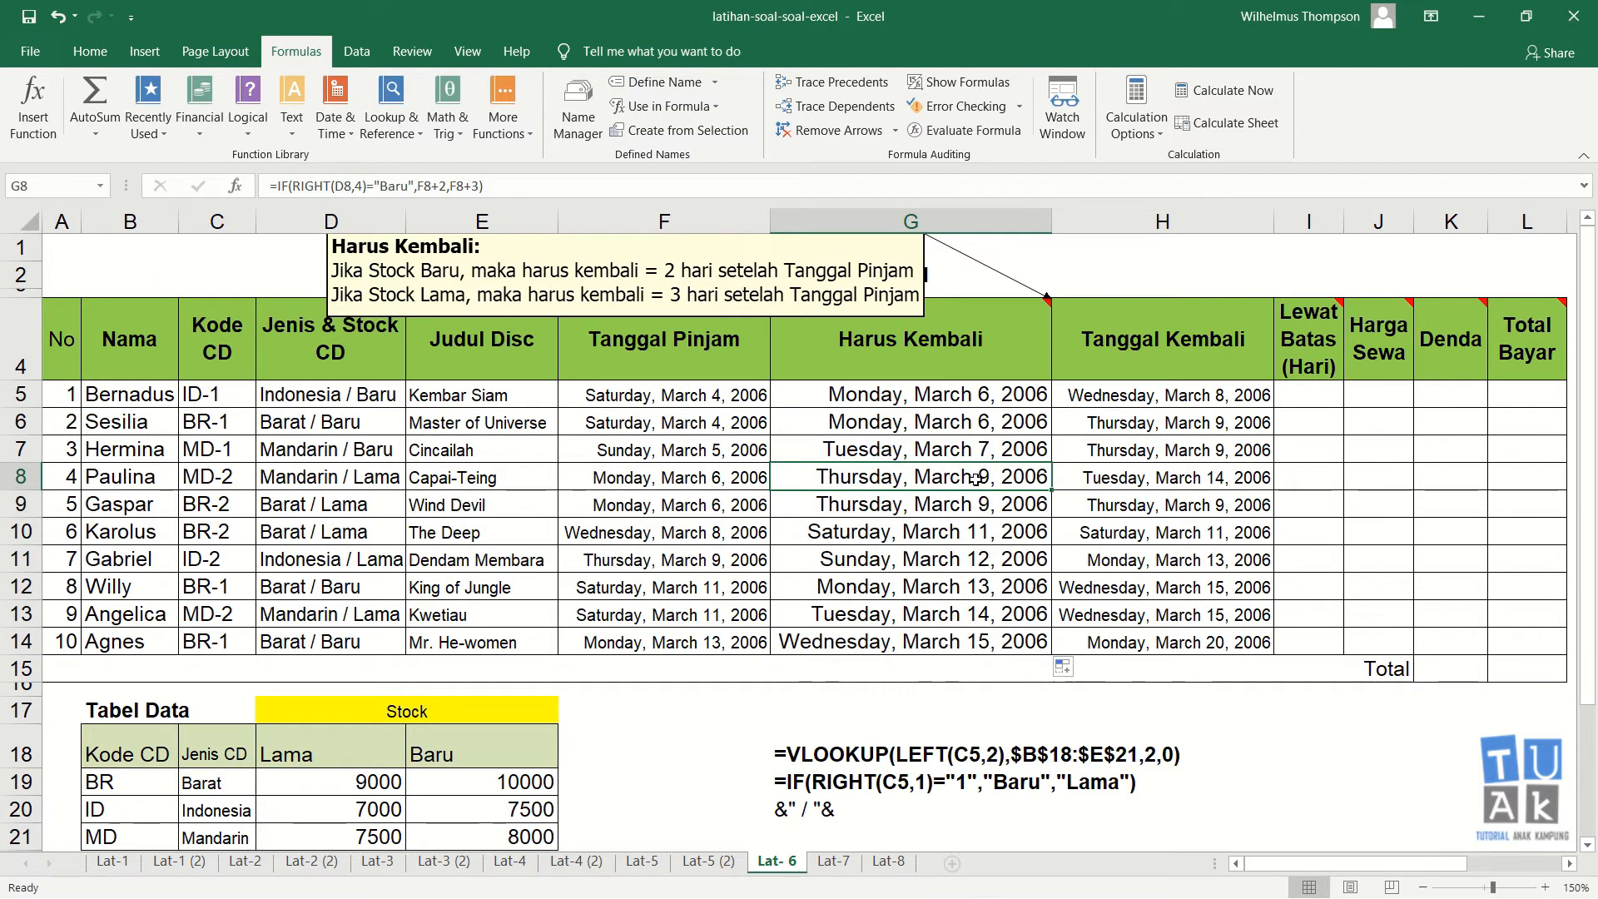
click(715, 482)
click(346, 478)
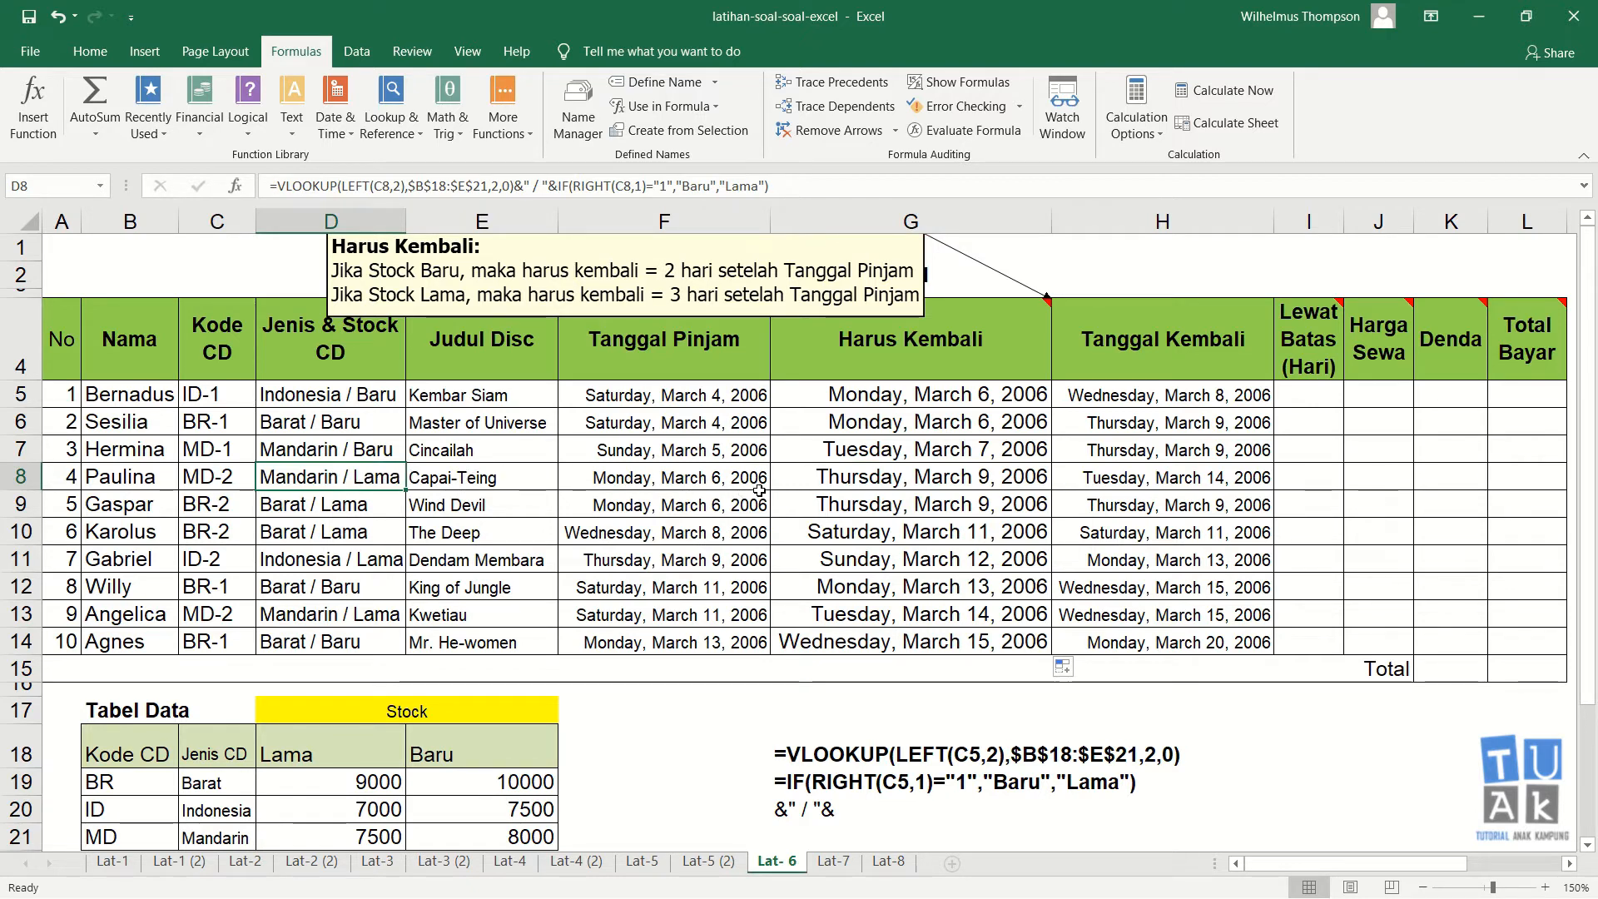
click(721, 479)
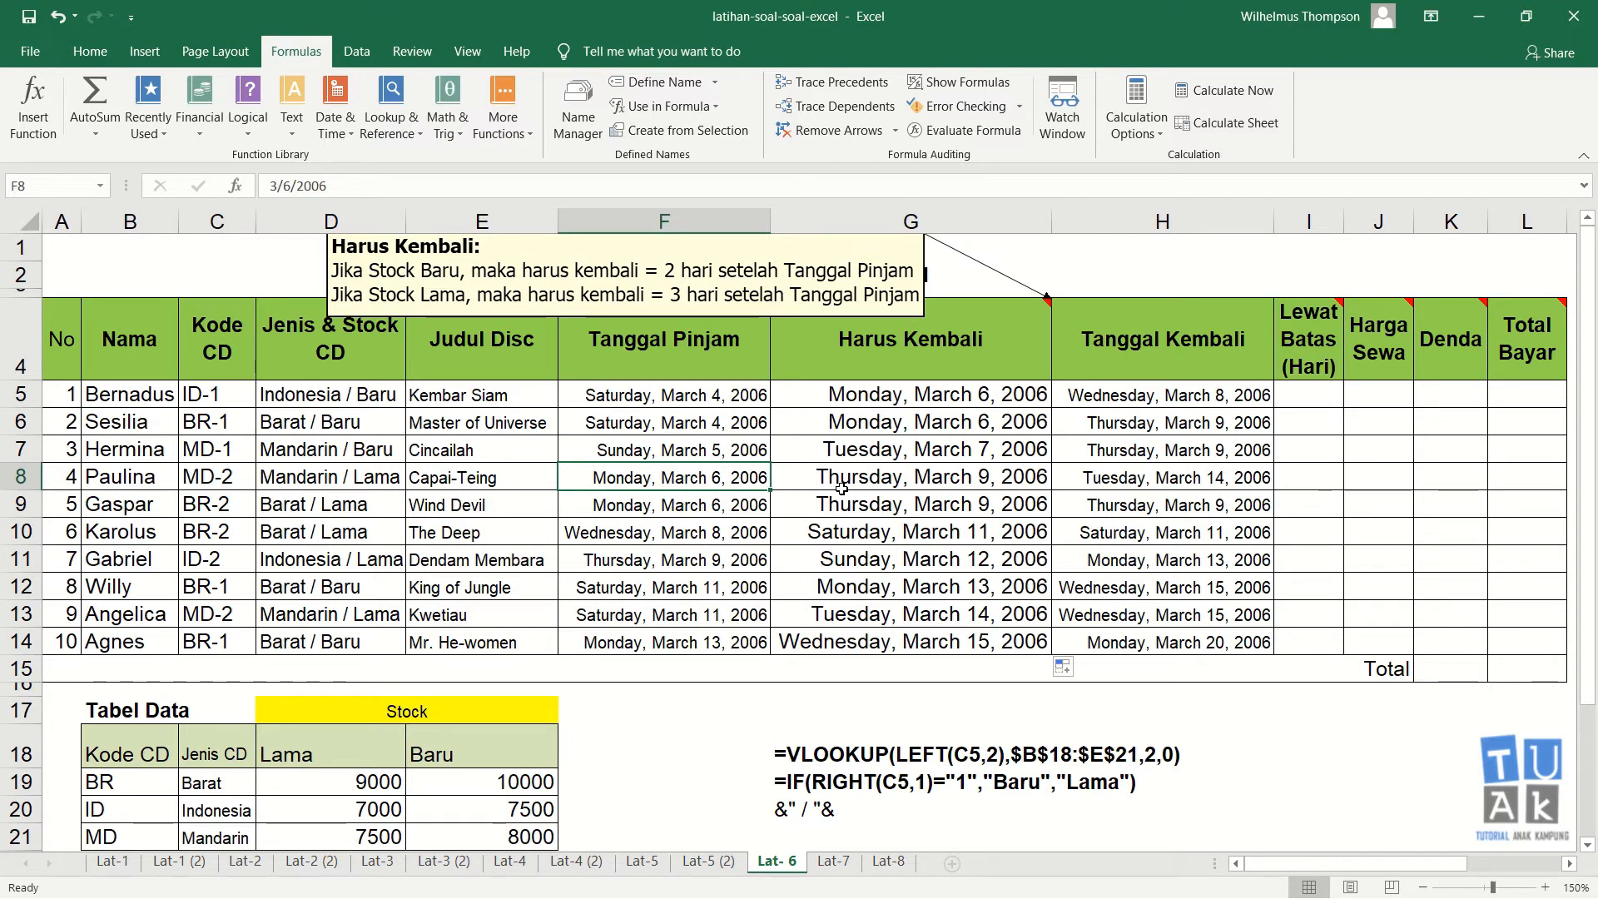
click(936, 480)
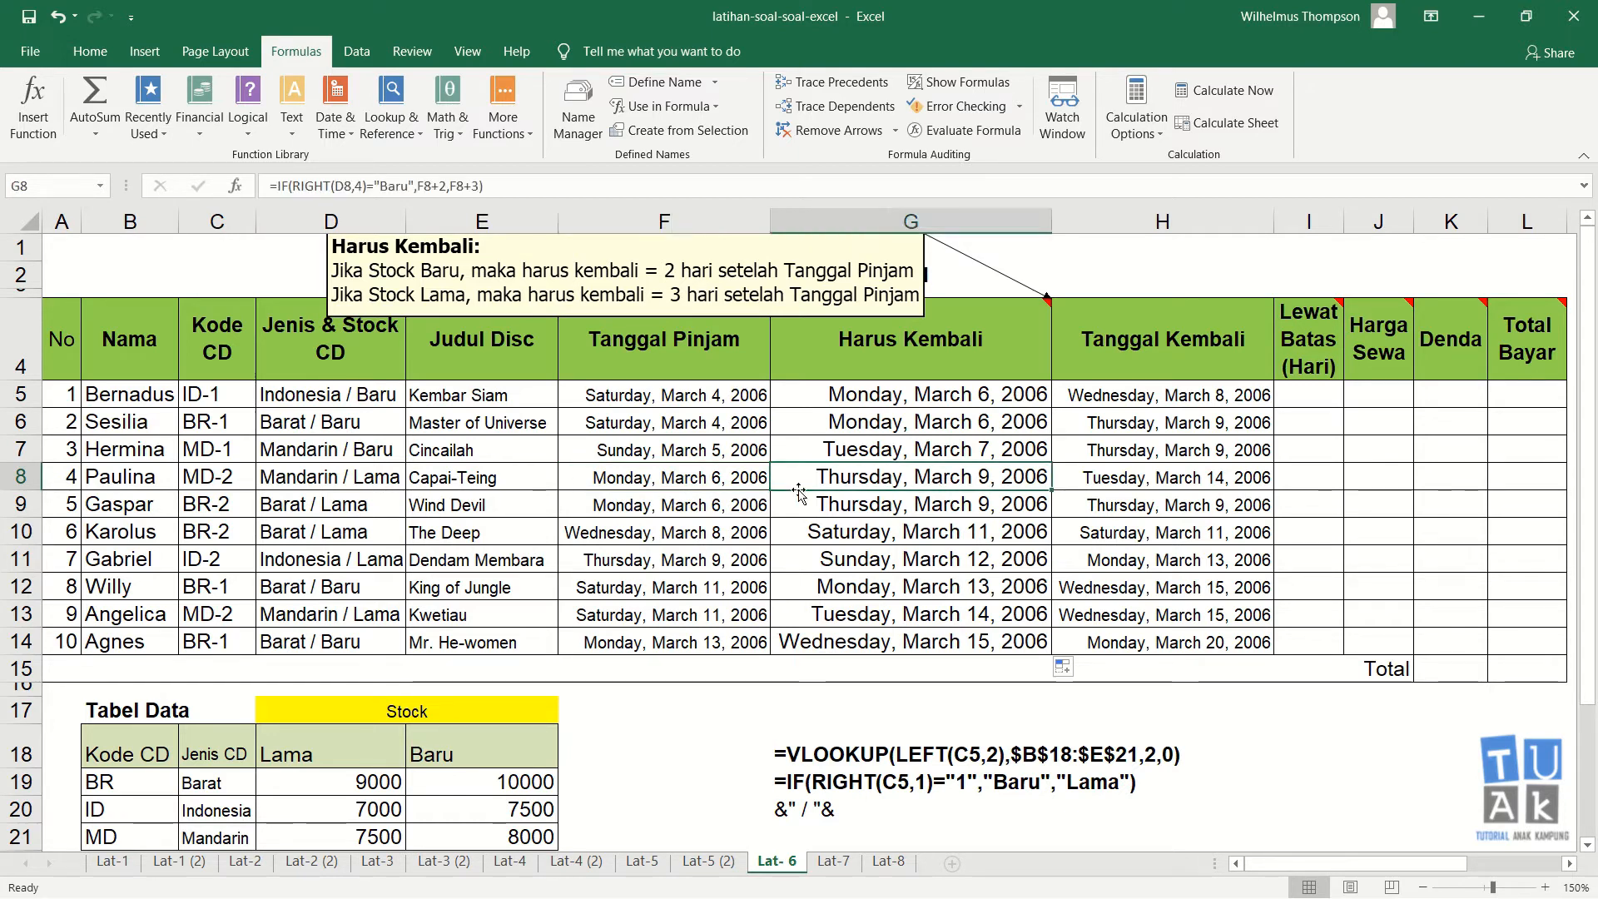
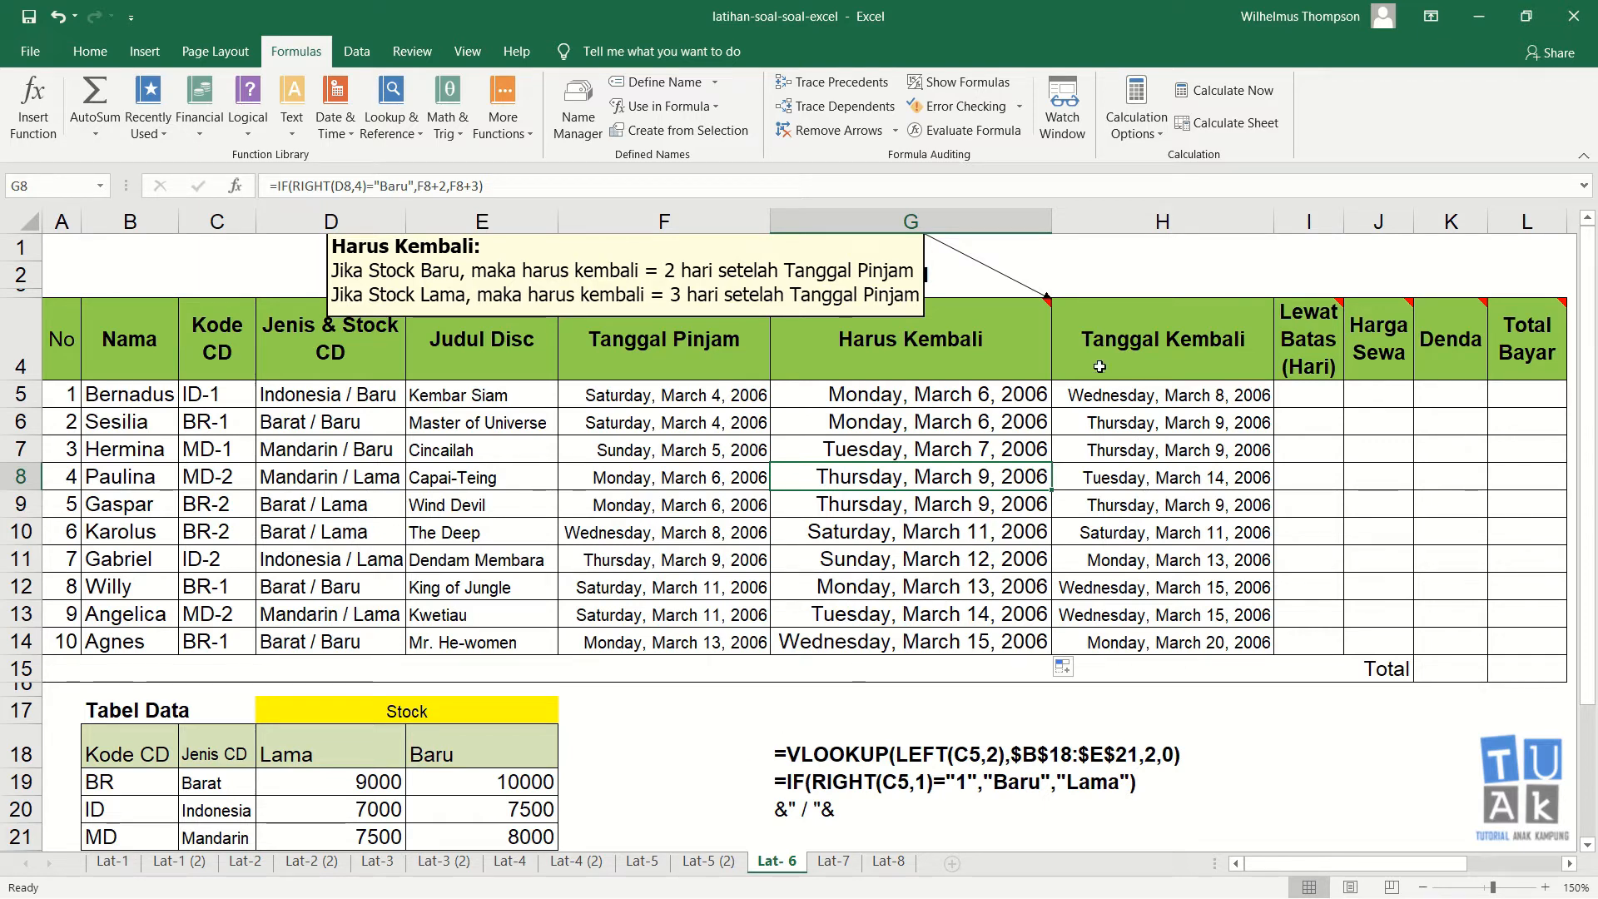
Step: Hide the comment on the Harus Kembali header cell
right_click(986, 316)
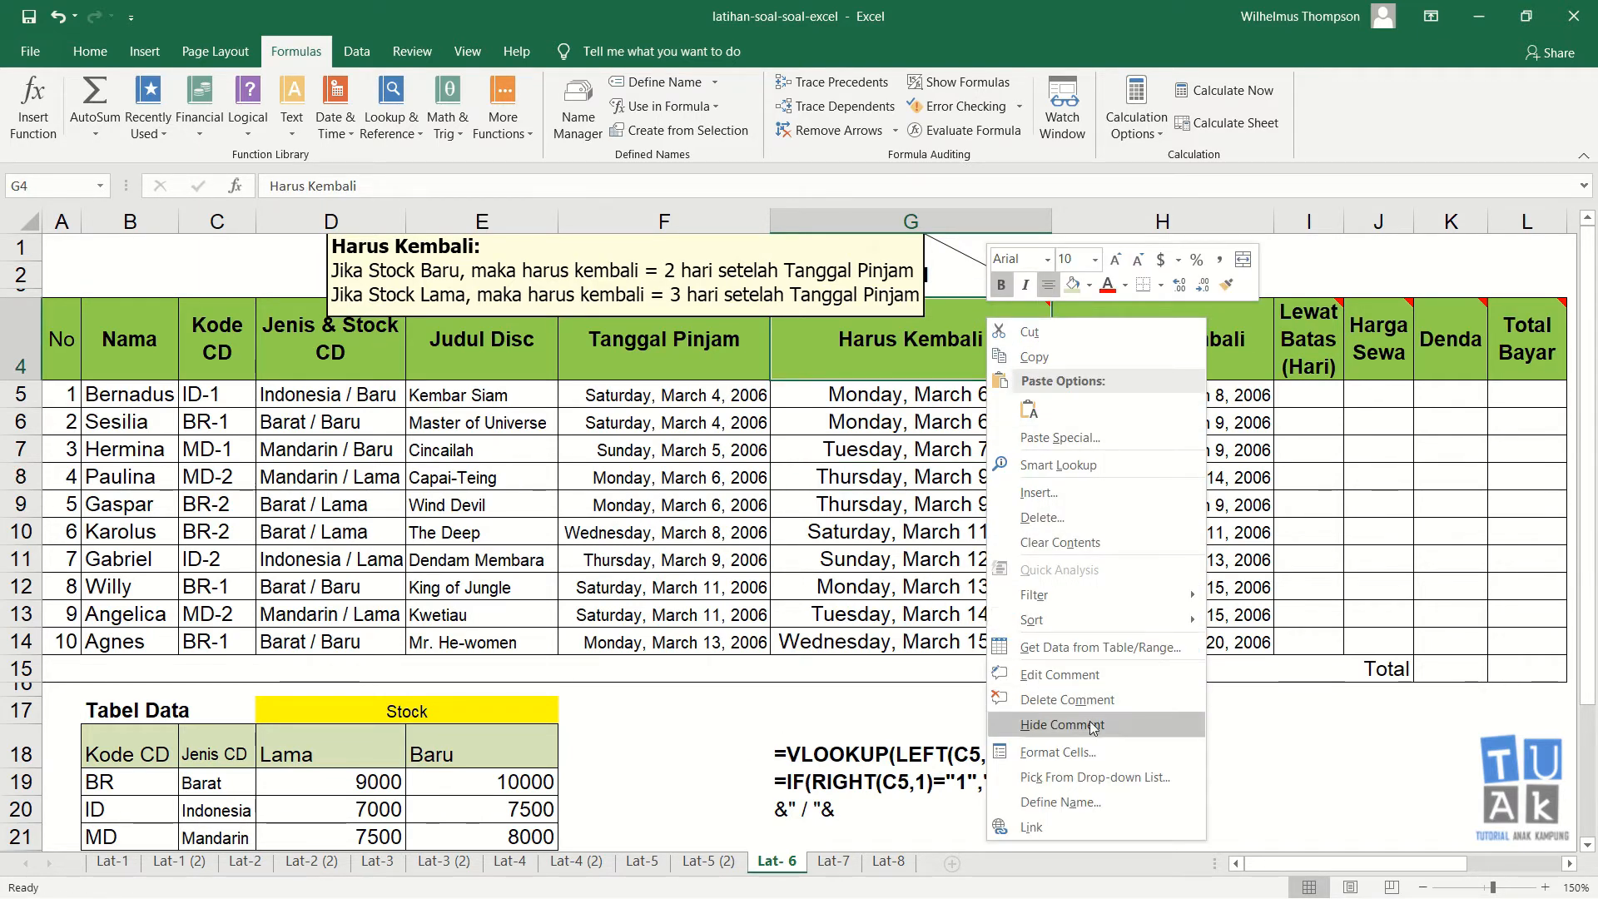
click(1083, 724)
click(1326, 399)
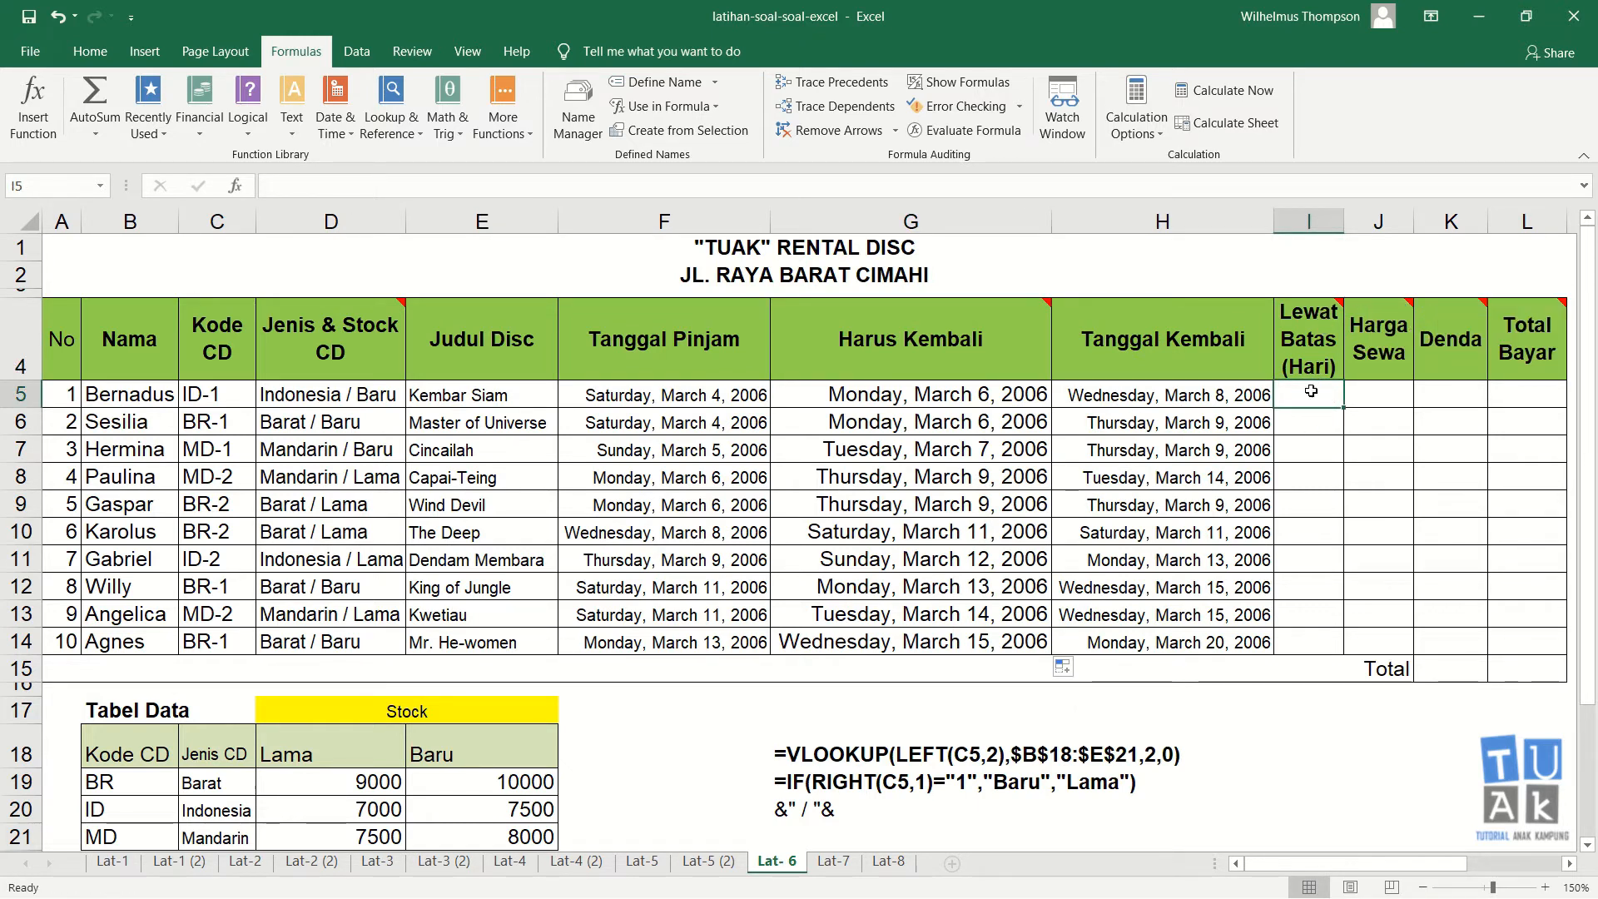
Step: Show the Lewat Batas header comment and move and widen its box to read the rule
right_click(1315, 366)
click(1407, 764)
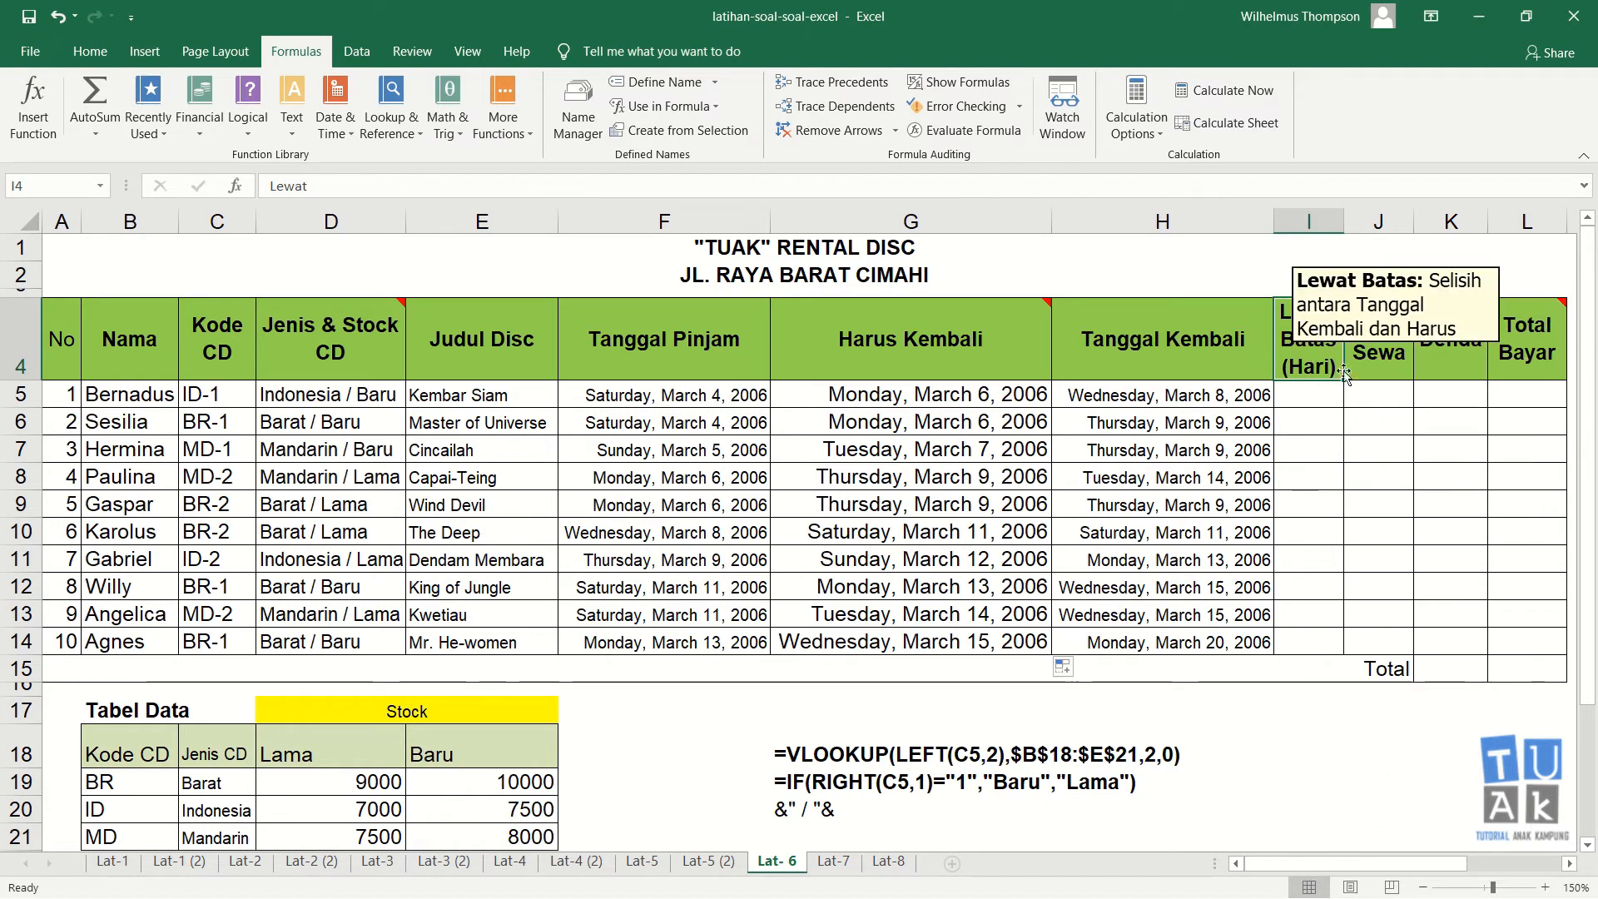
drag(1392, 267, 1149, 230)
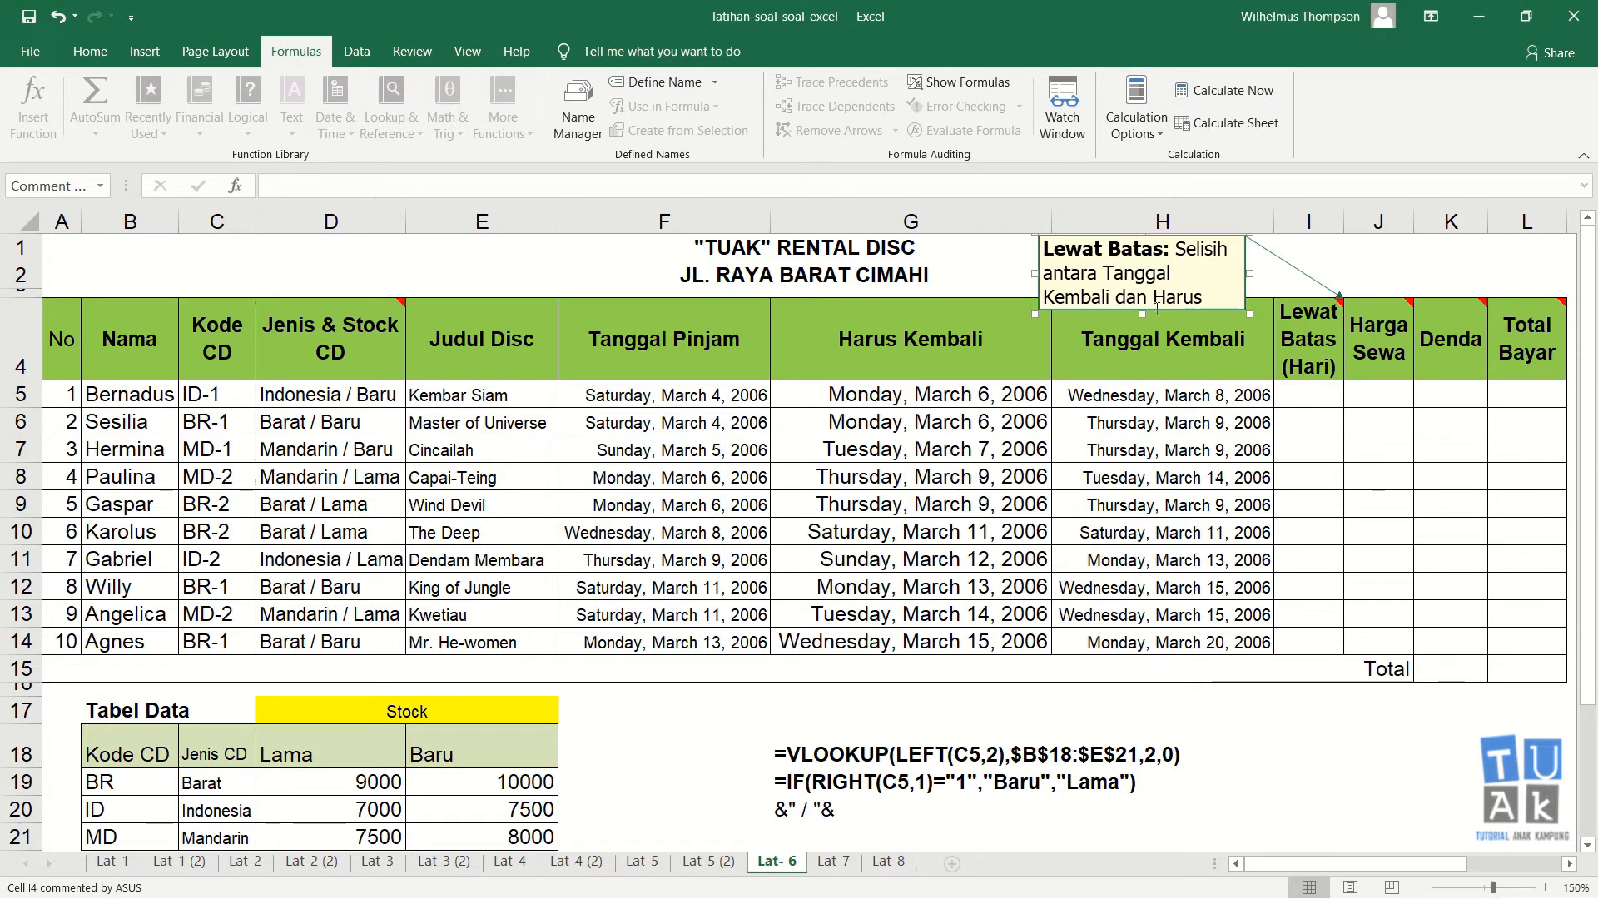
drag(1142, 312, 1141, 312)
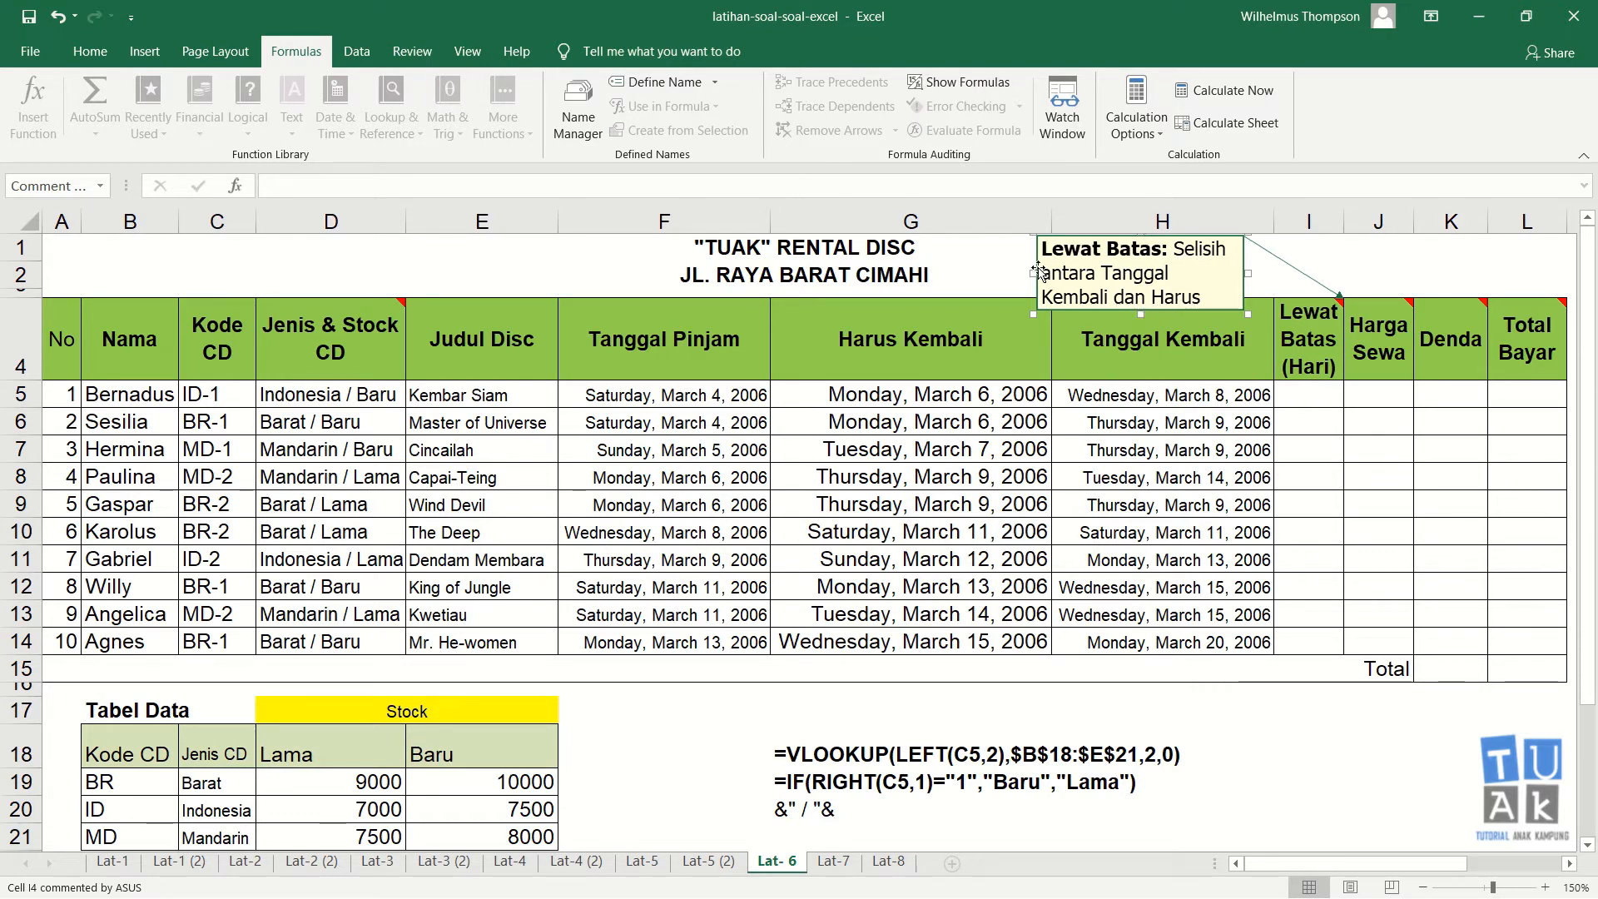
drag(1035, 272, 973, 273)
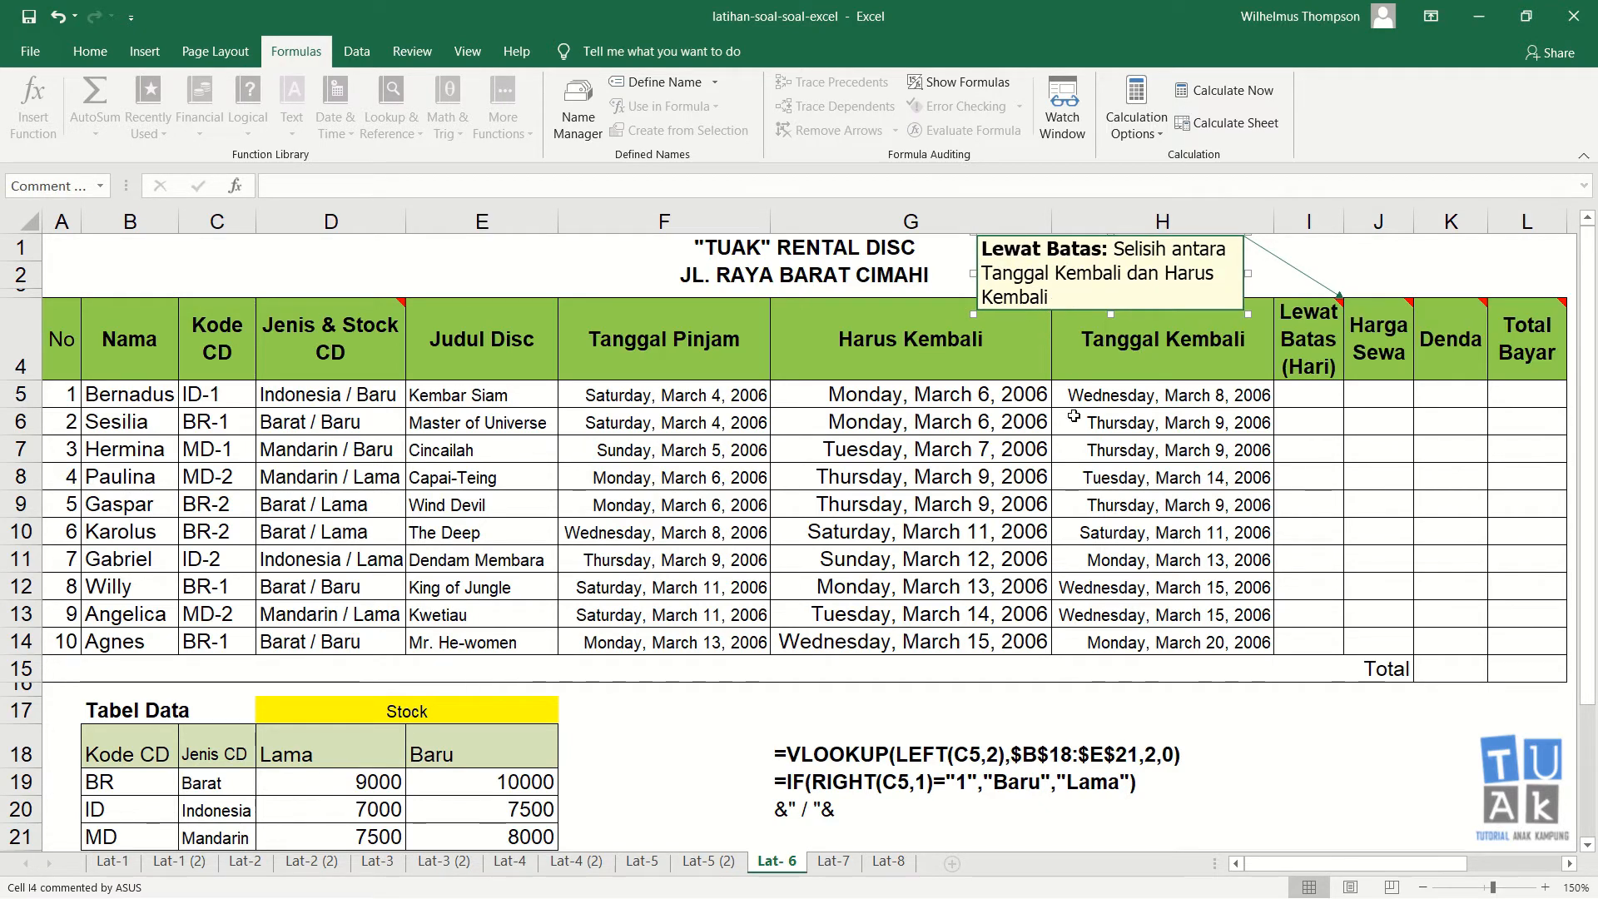
Step: In I5, enter =H5-G5 to compute Lewat Batas as Tanggal Kembali minus Harus Kembali
click(1282, 393)
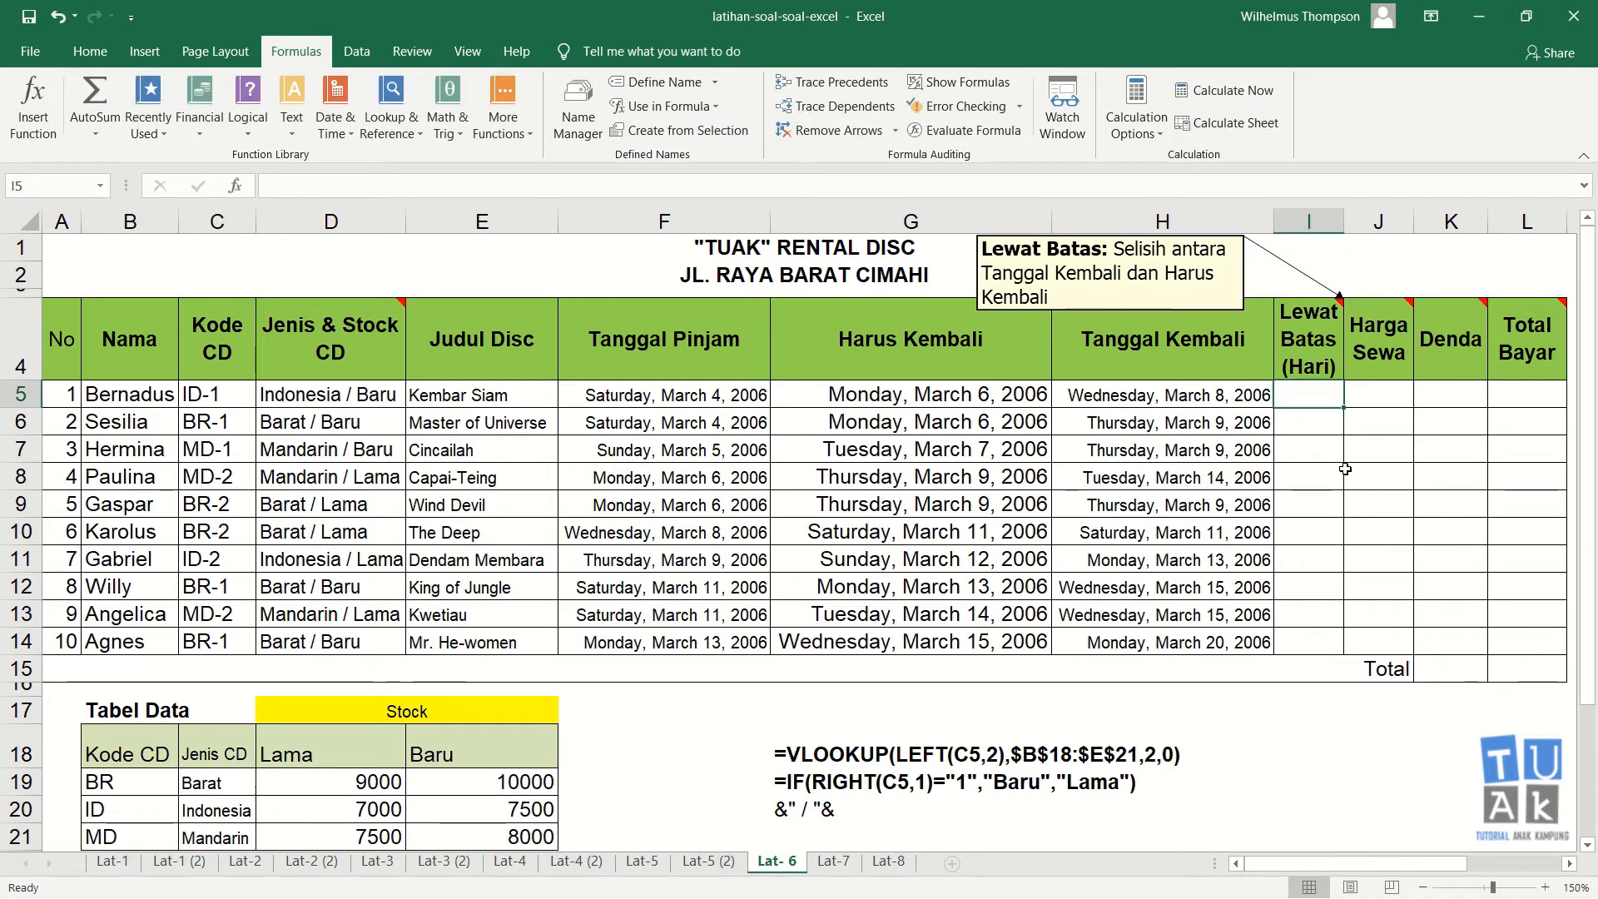
text(=)
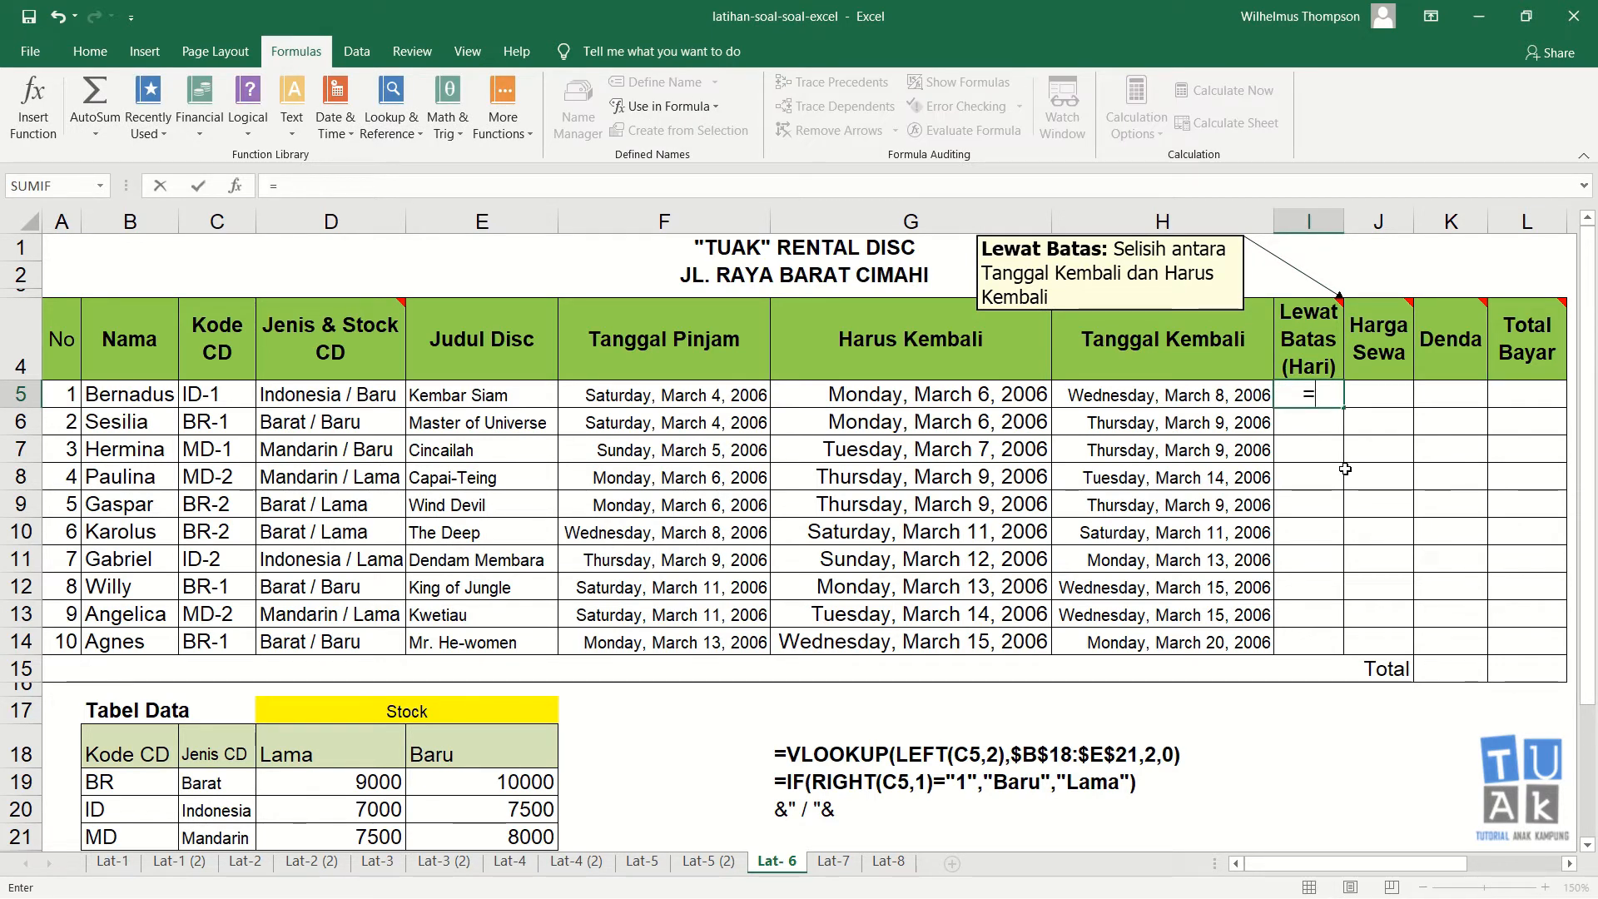
key(Left)
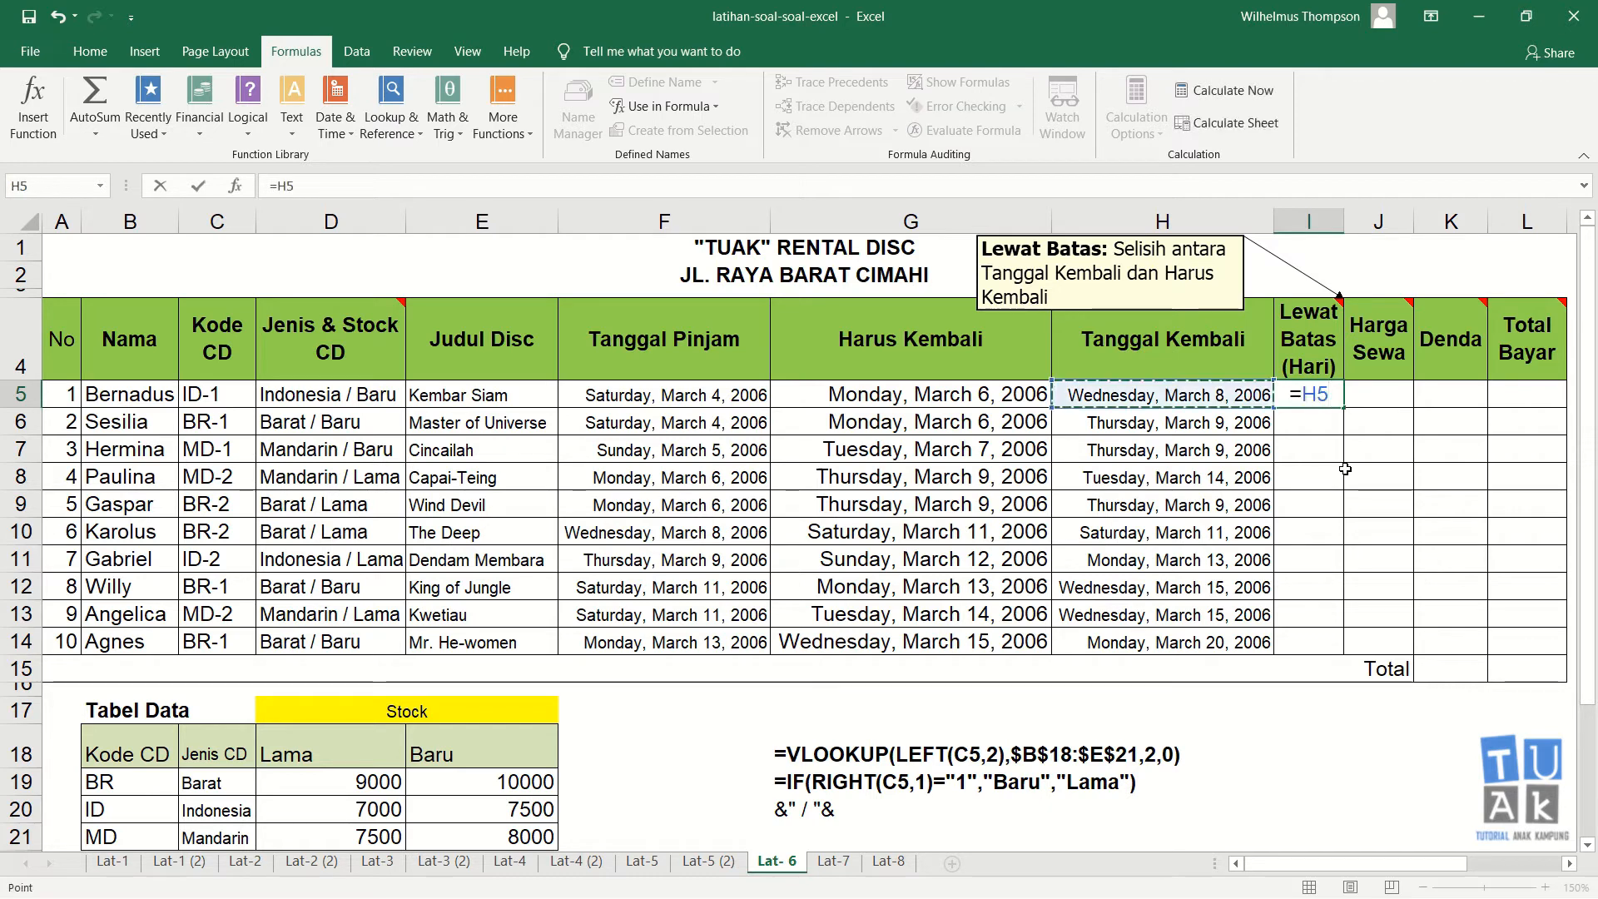
text(-)
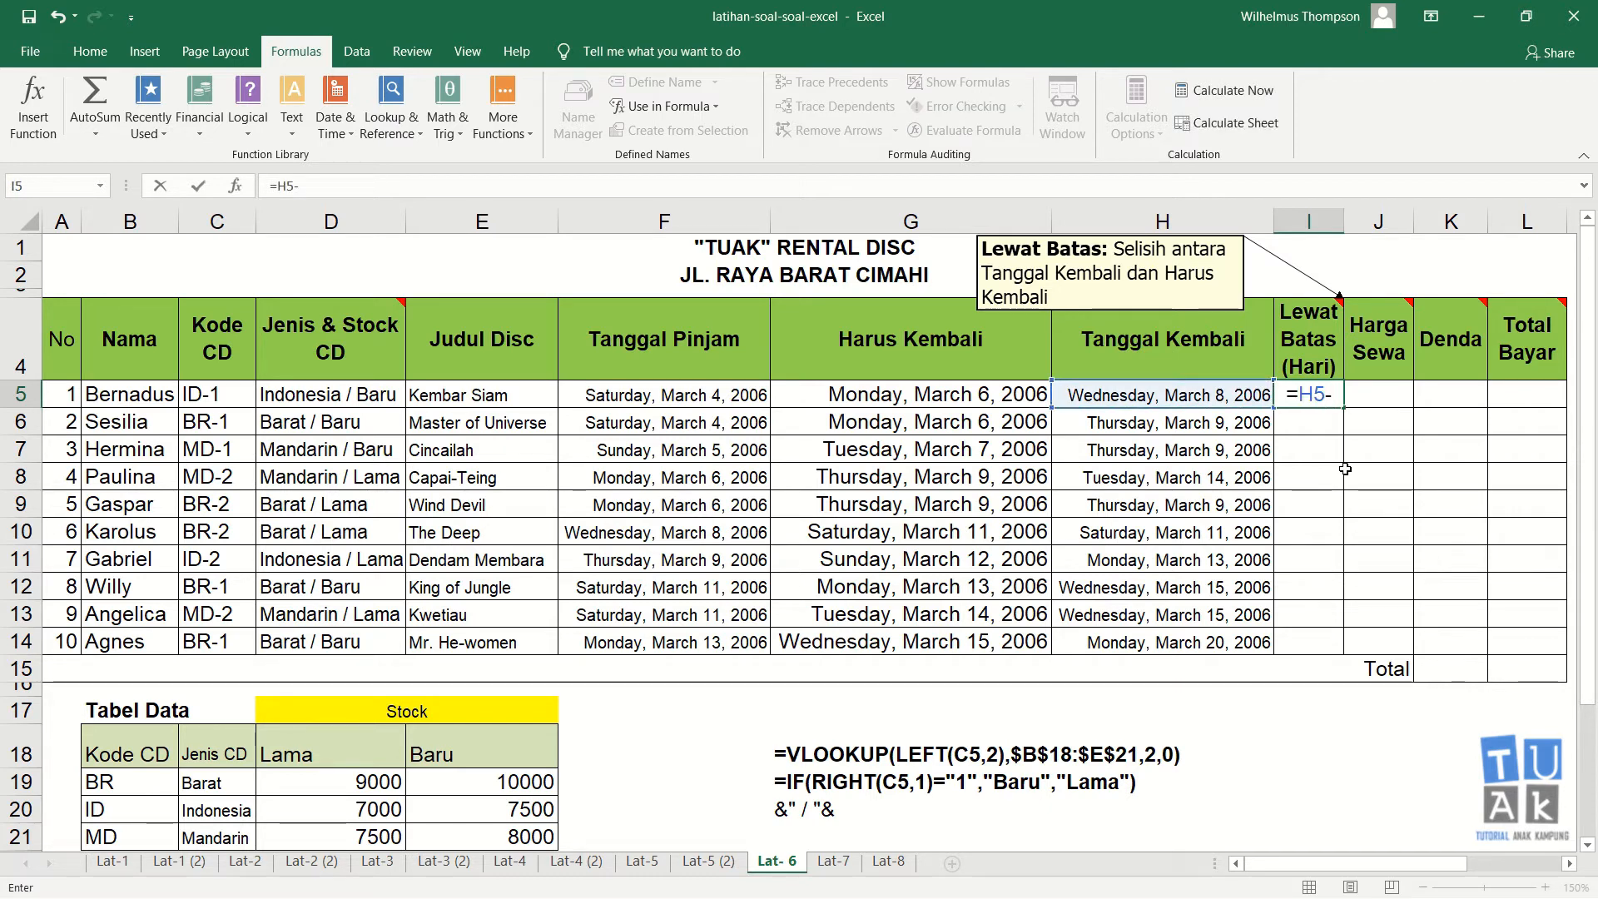
key(Left)
key(Left)
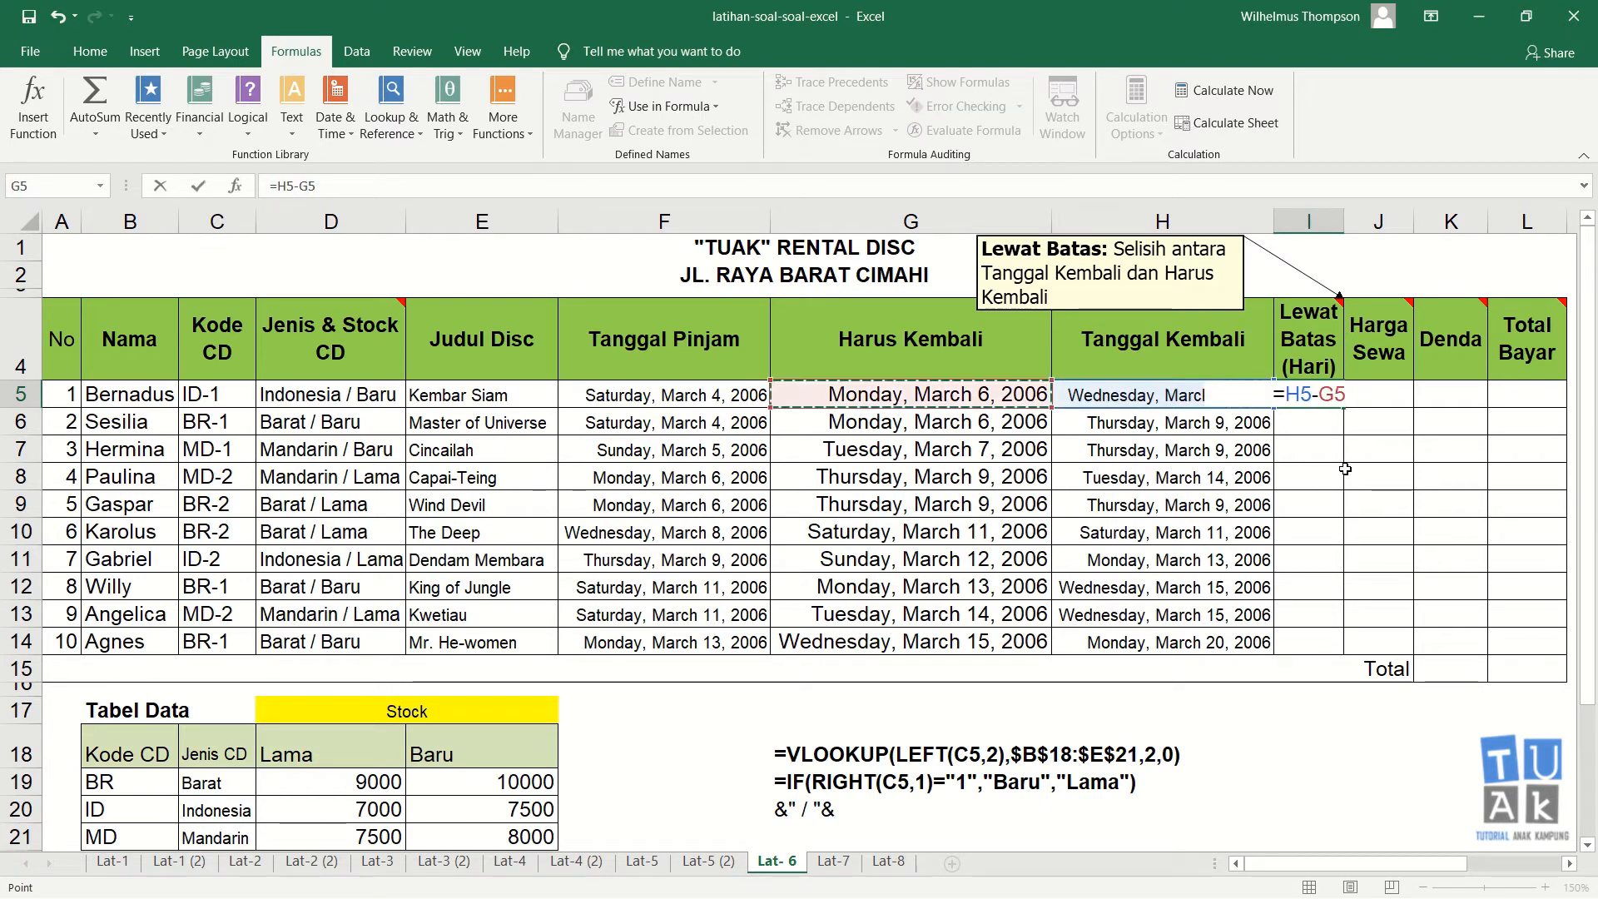
key(ctrl+Return)
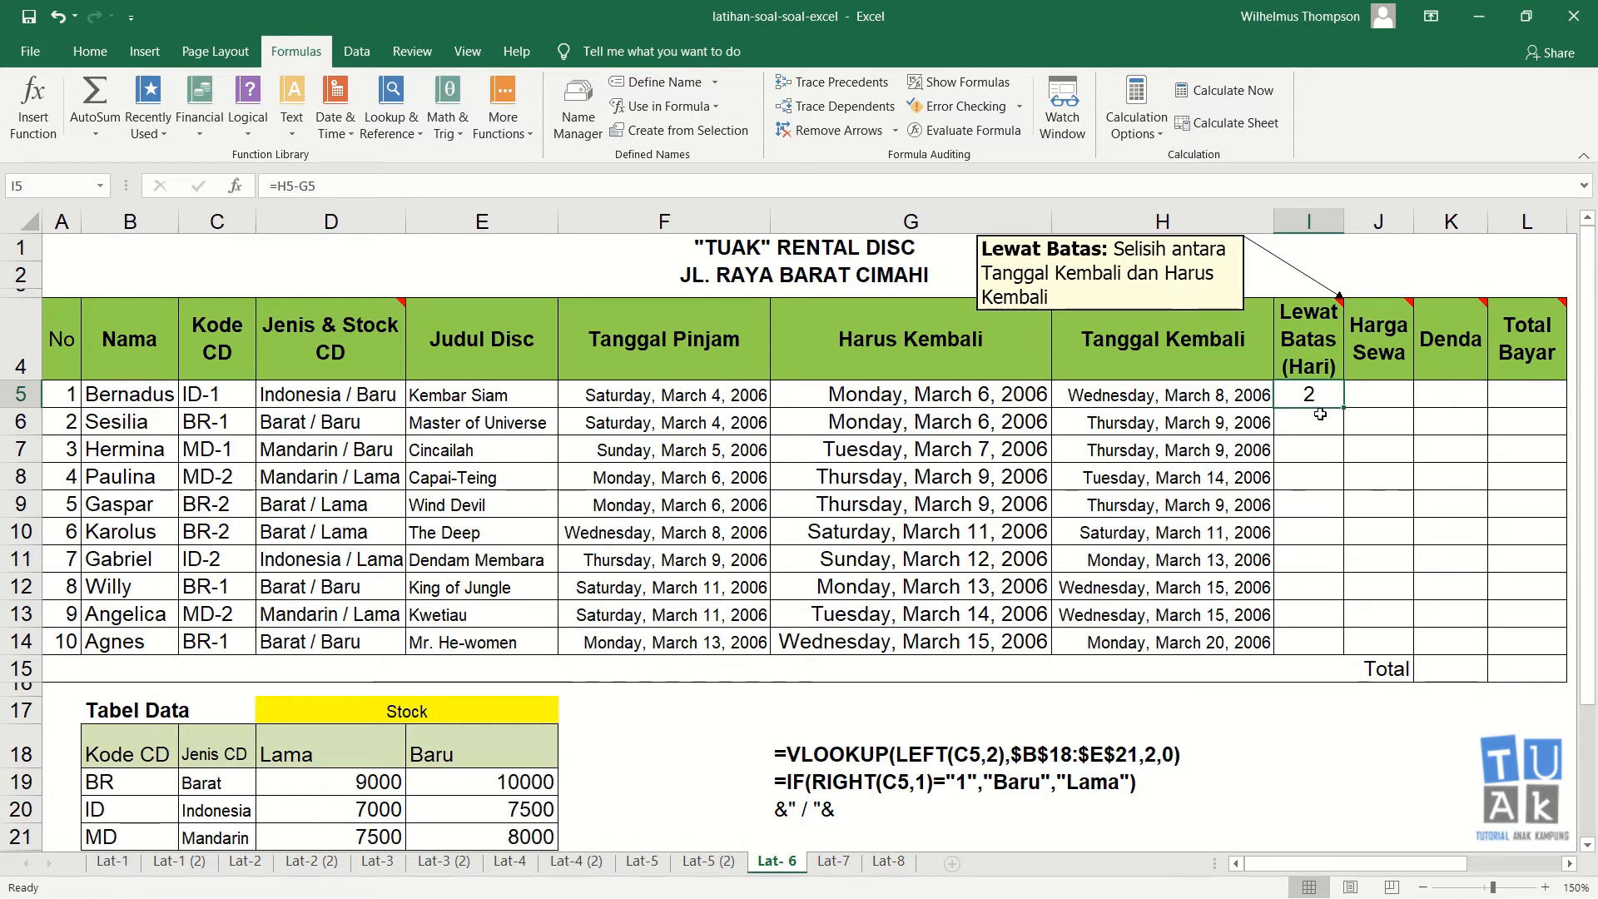
Step: Fill the I5 formula down through I14 in the Lewat Batas column
drag(1343, 411, 1344, 651)
click(1403, 395)
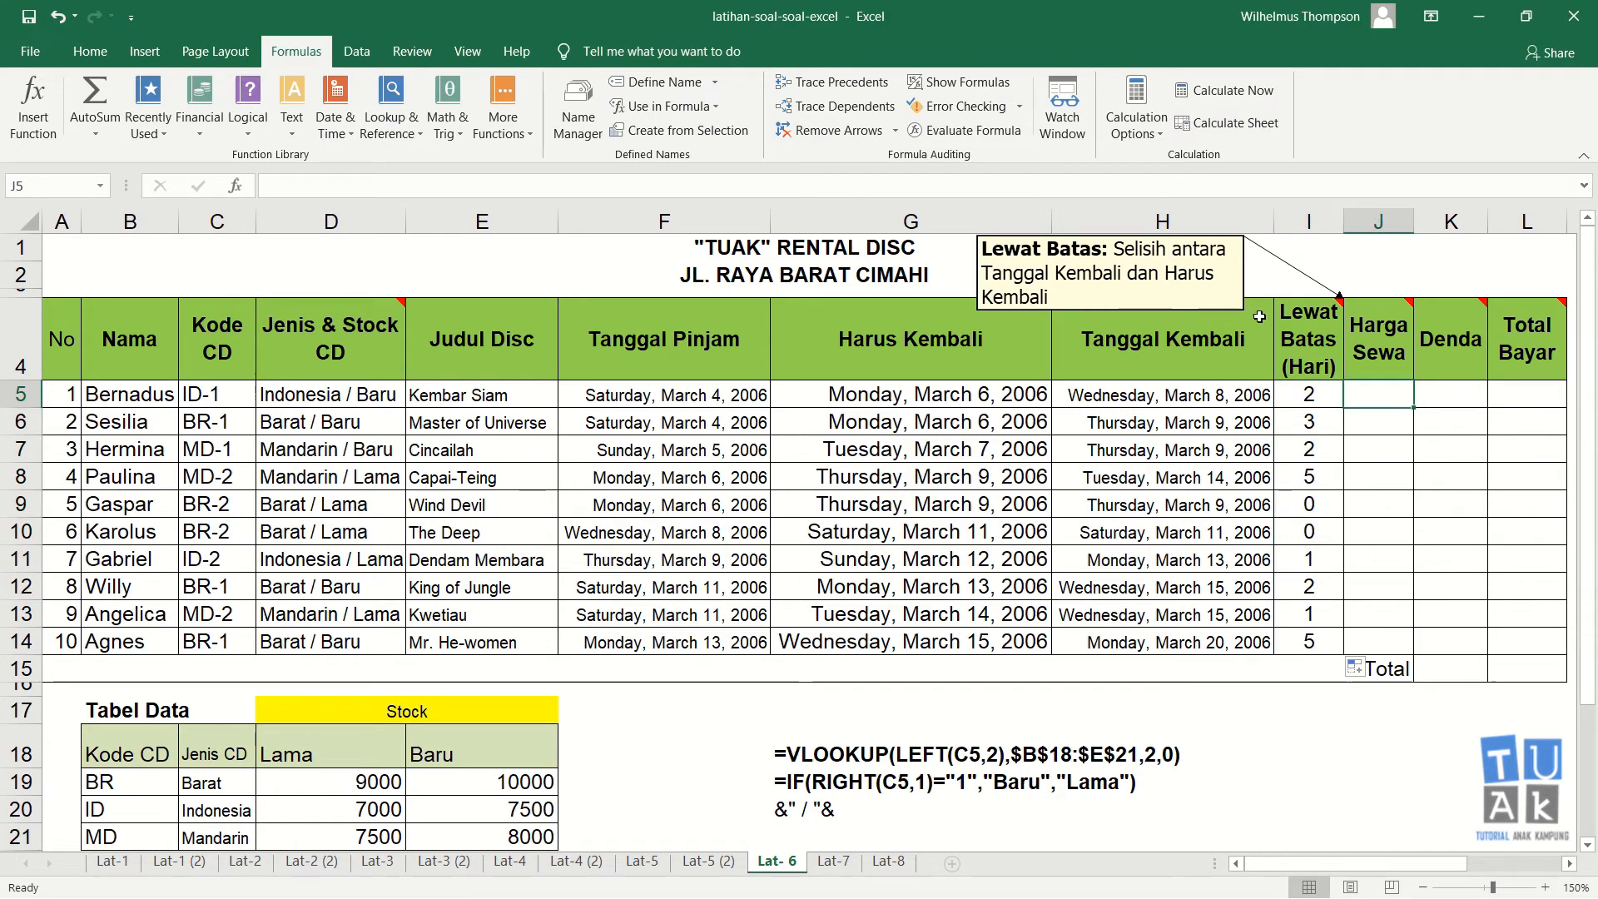
Step: Hide the comment on the Lewat Batas header cell
click(1324, 336)
right_click(1323, 336)
click(1420, 740)
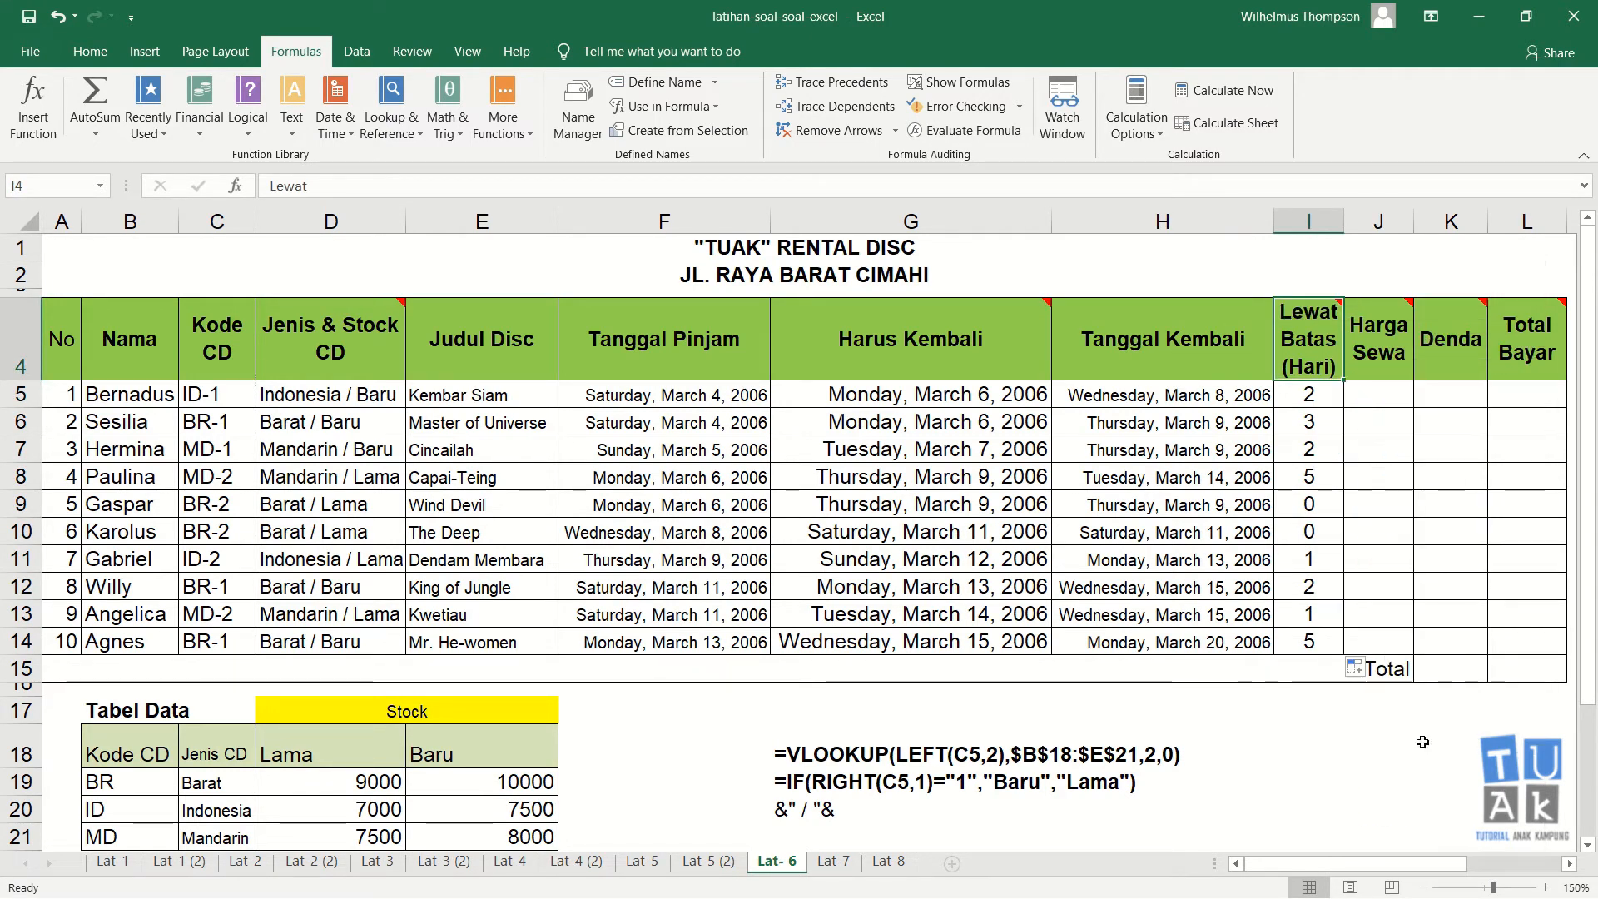
Step: Show the Harga Sewa header comment and move and widen its box to read the rule
right_click(1388, 337)
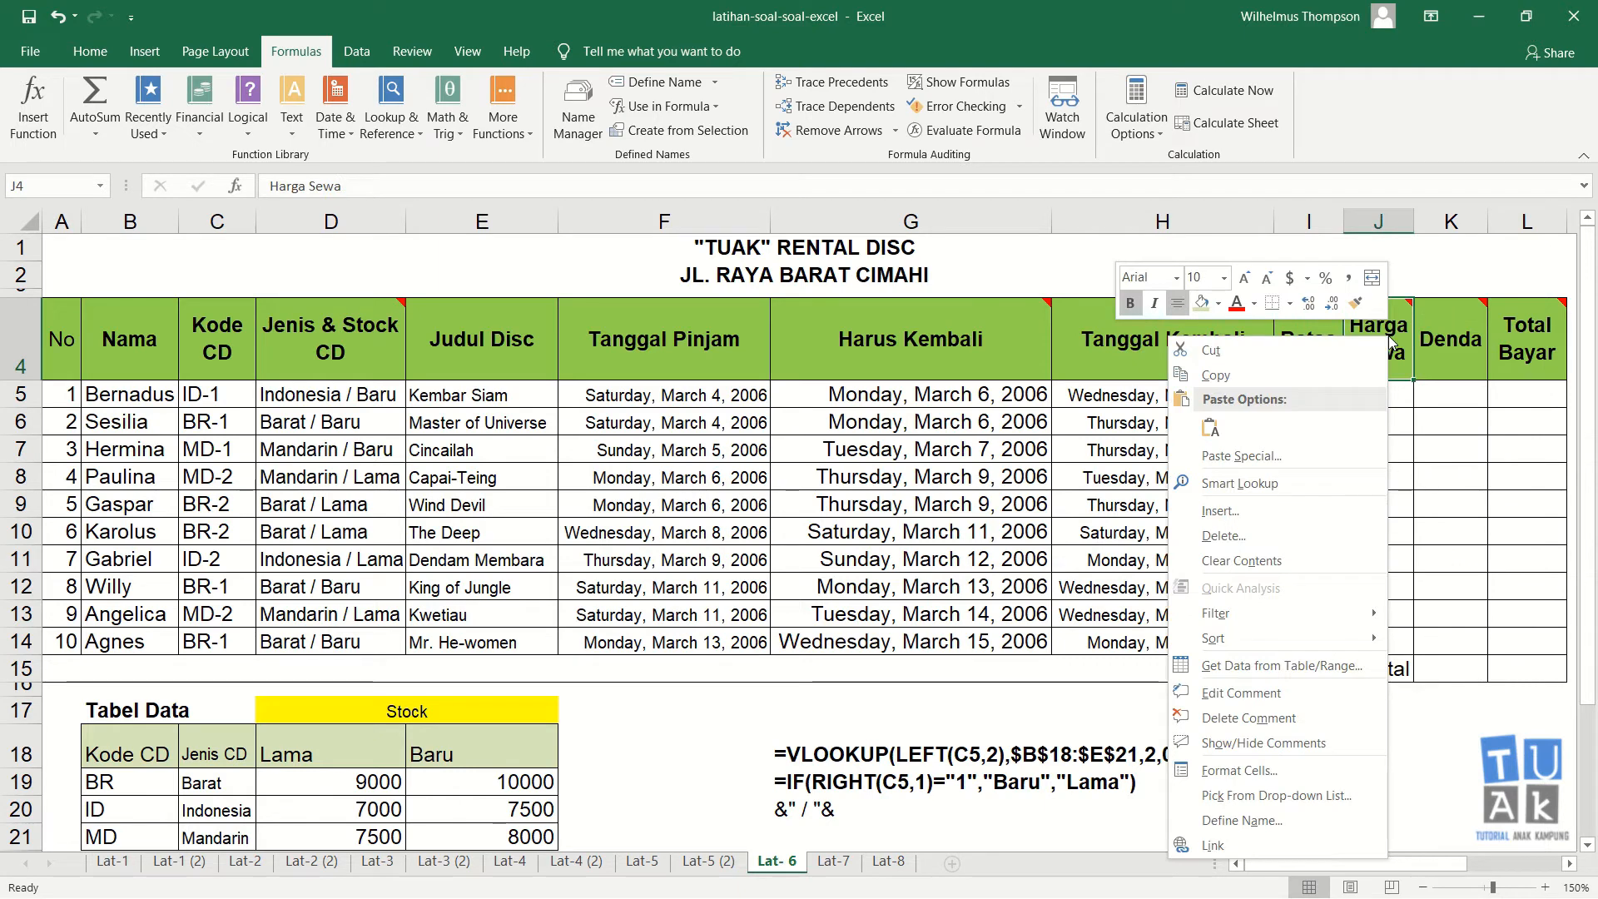
click(1316, 742)
drag(1457, 257, 1088, 240)
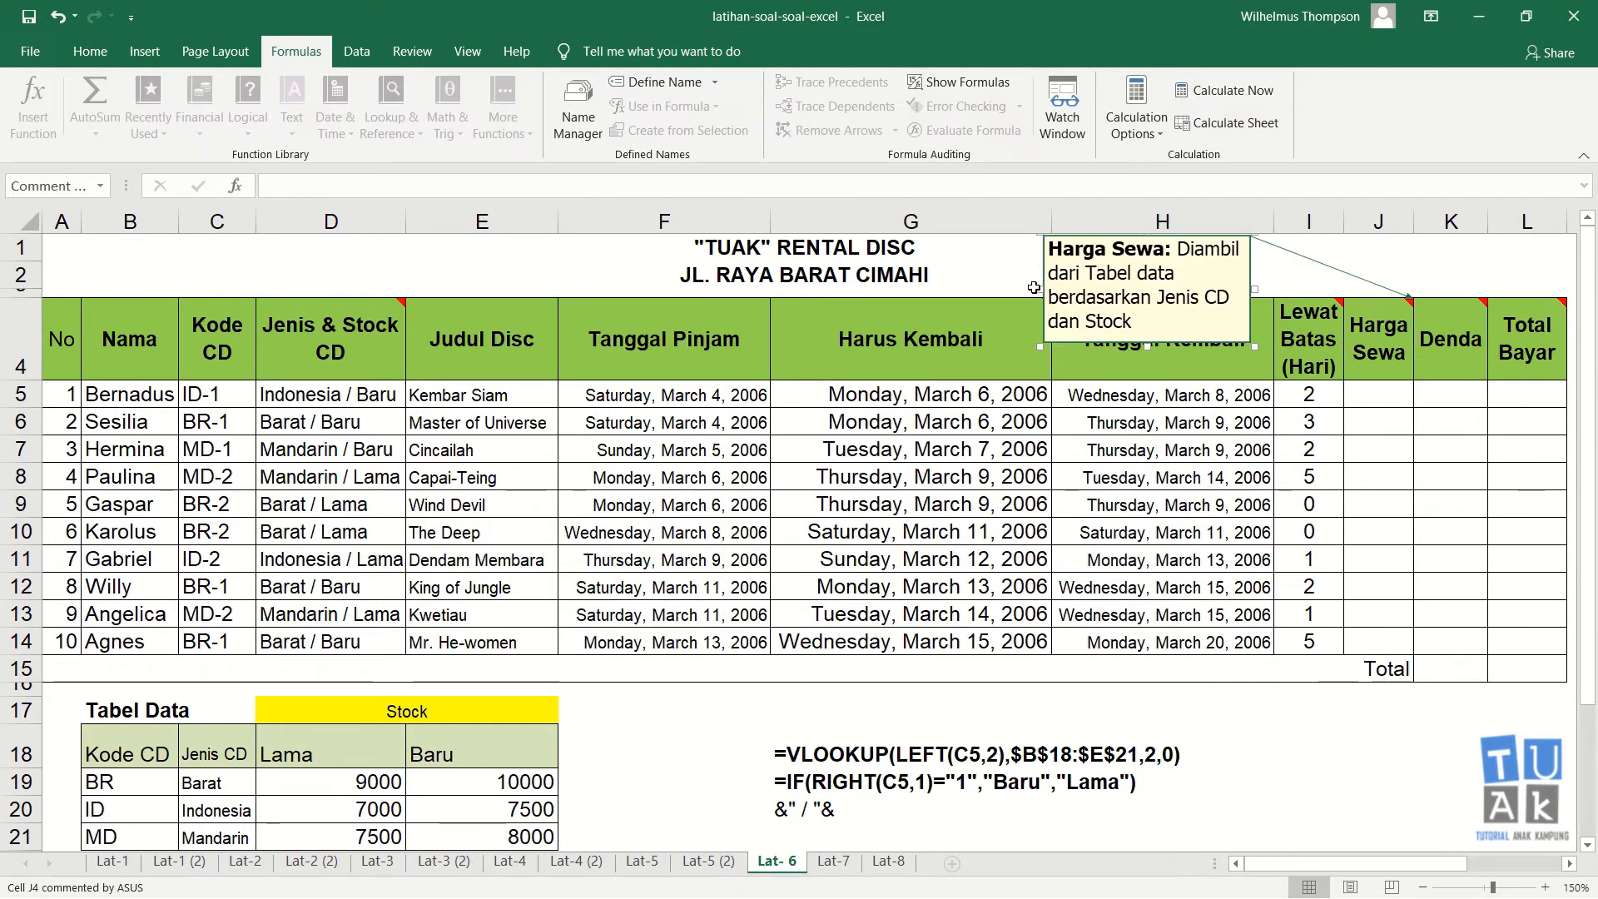
drag(1041, 289, 814, 242)
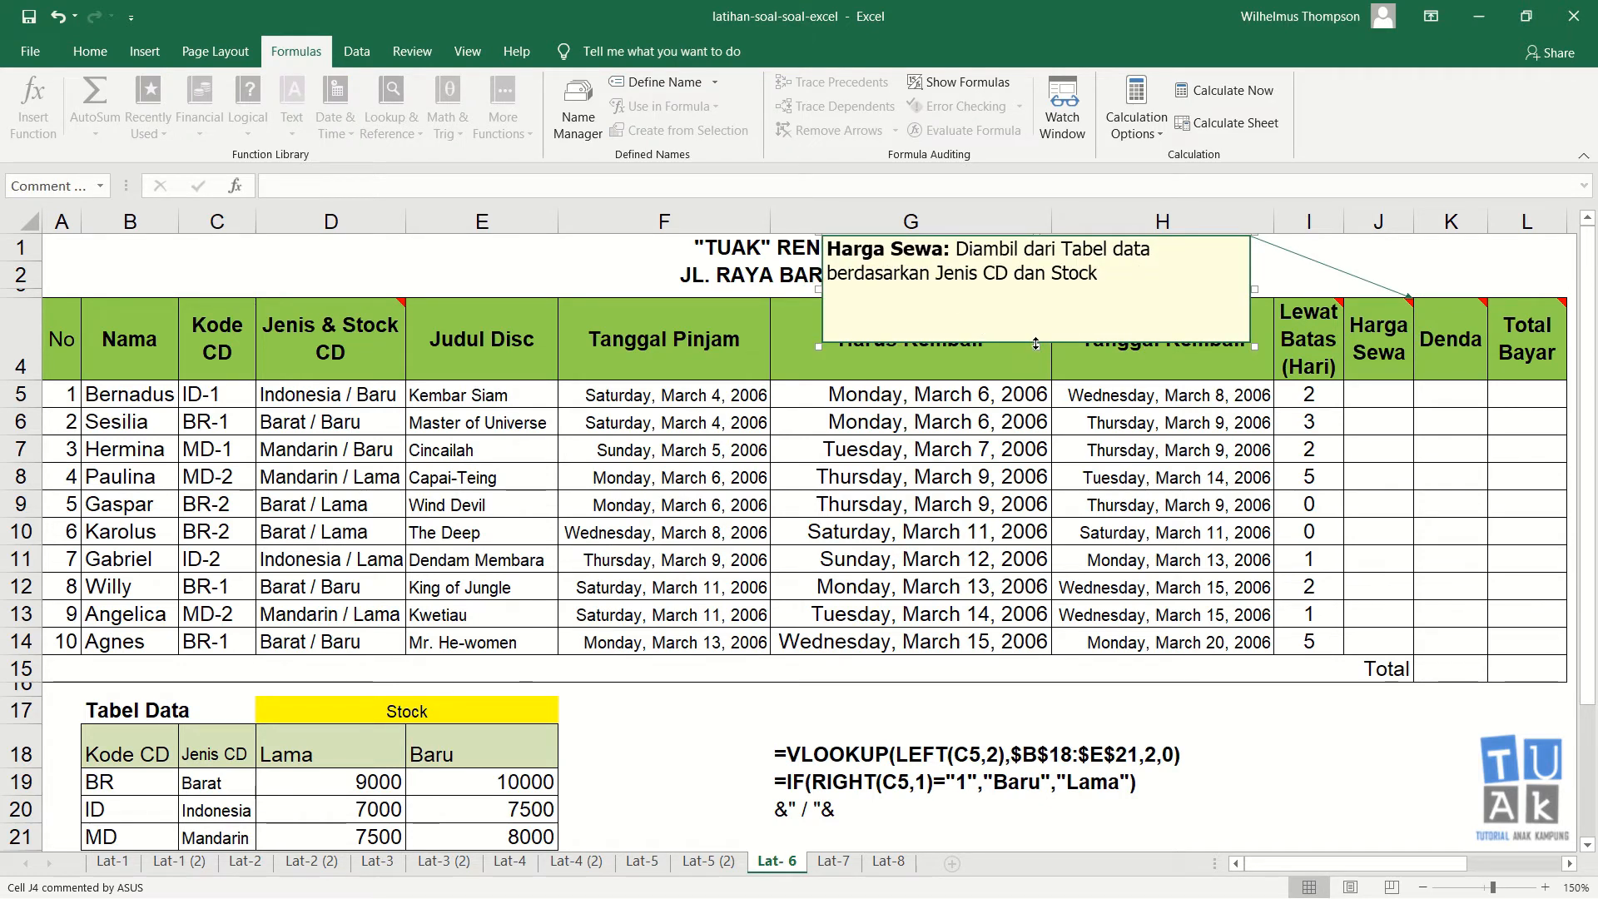
drag(1029, 348, 1032, 291)
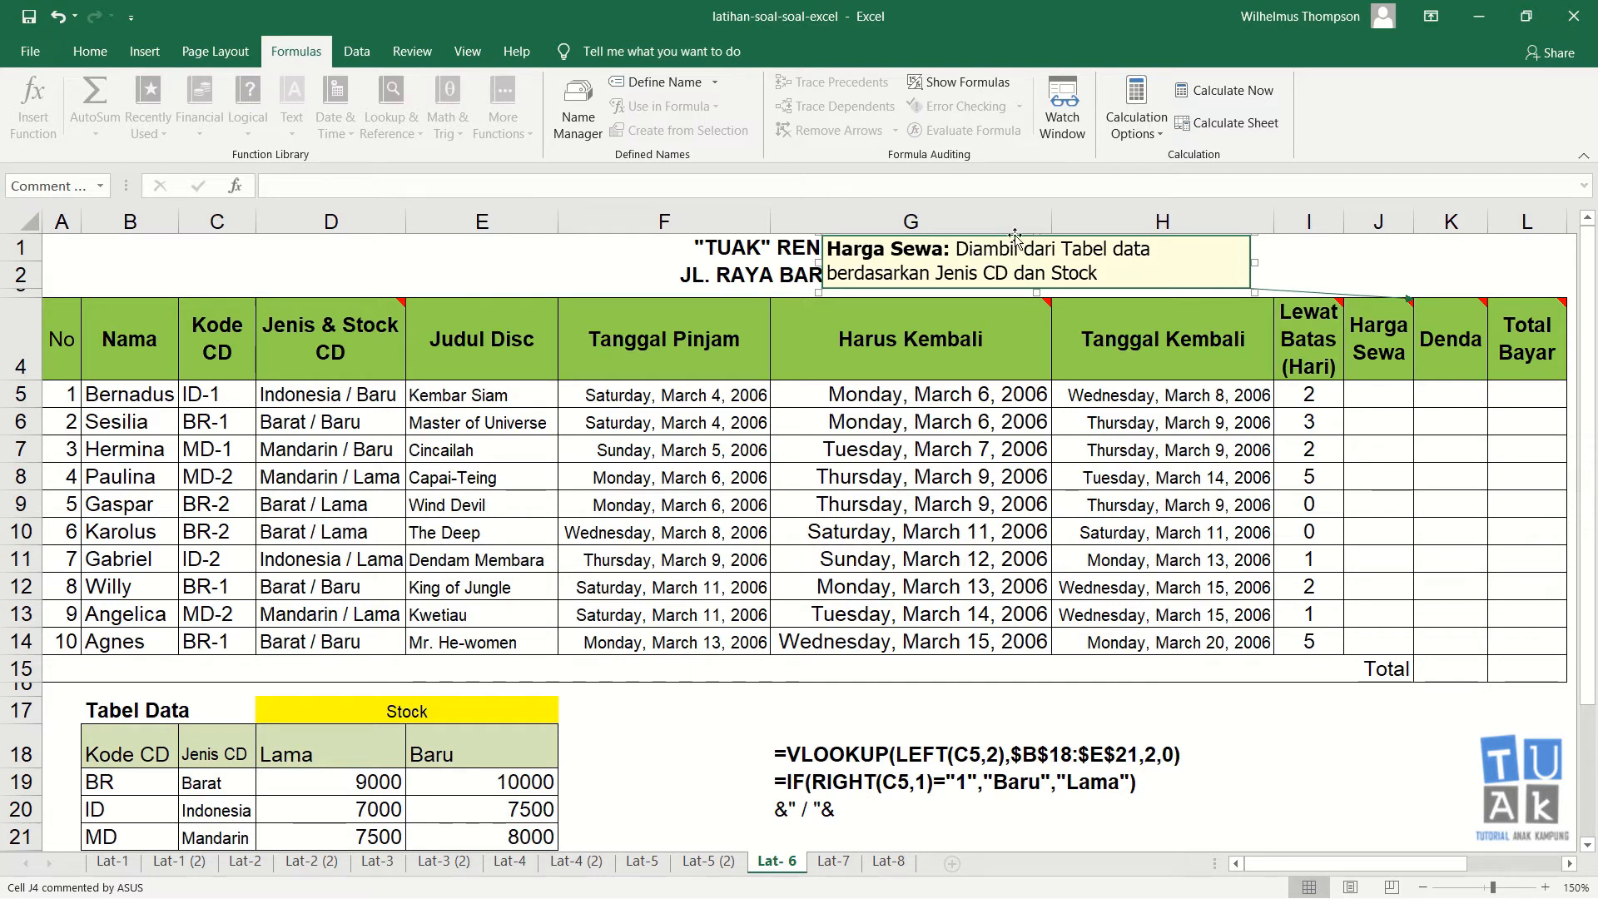
drag(1016, 237, 1094, 243)
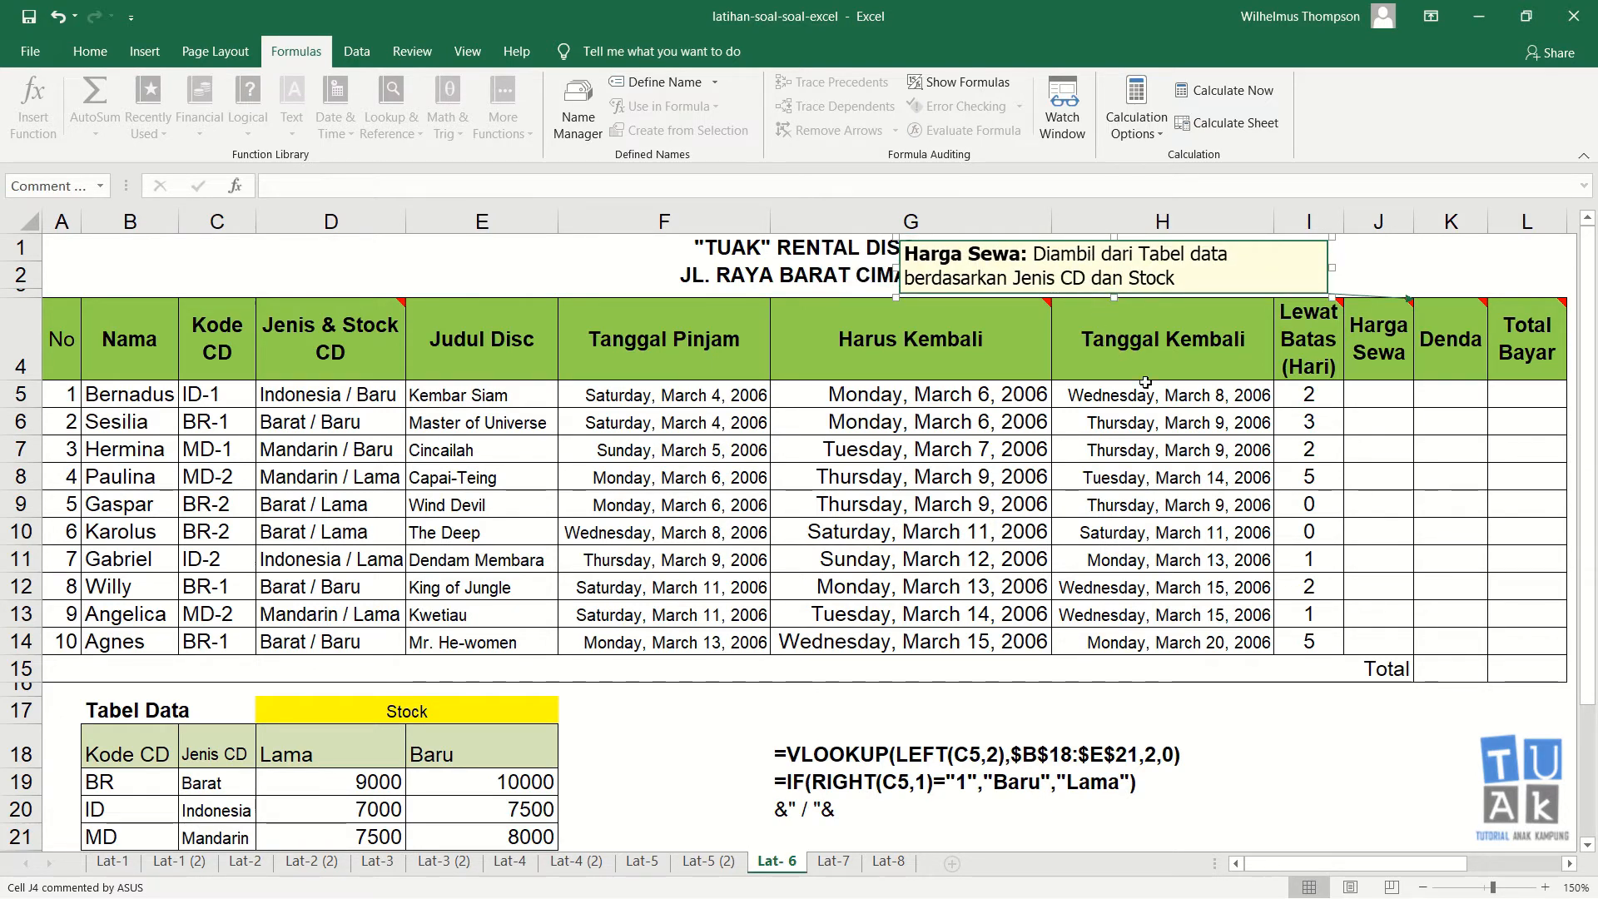
click(1377, 409)
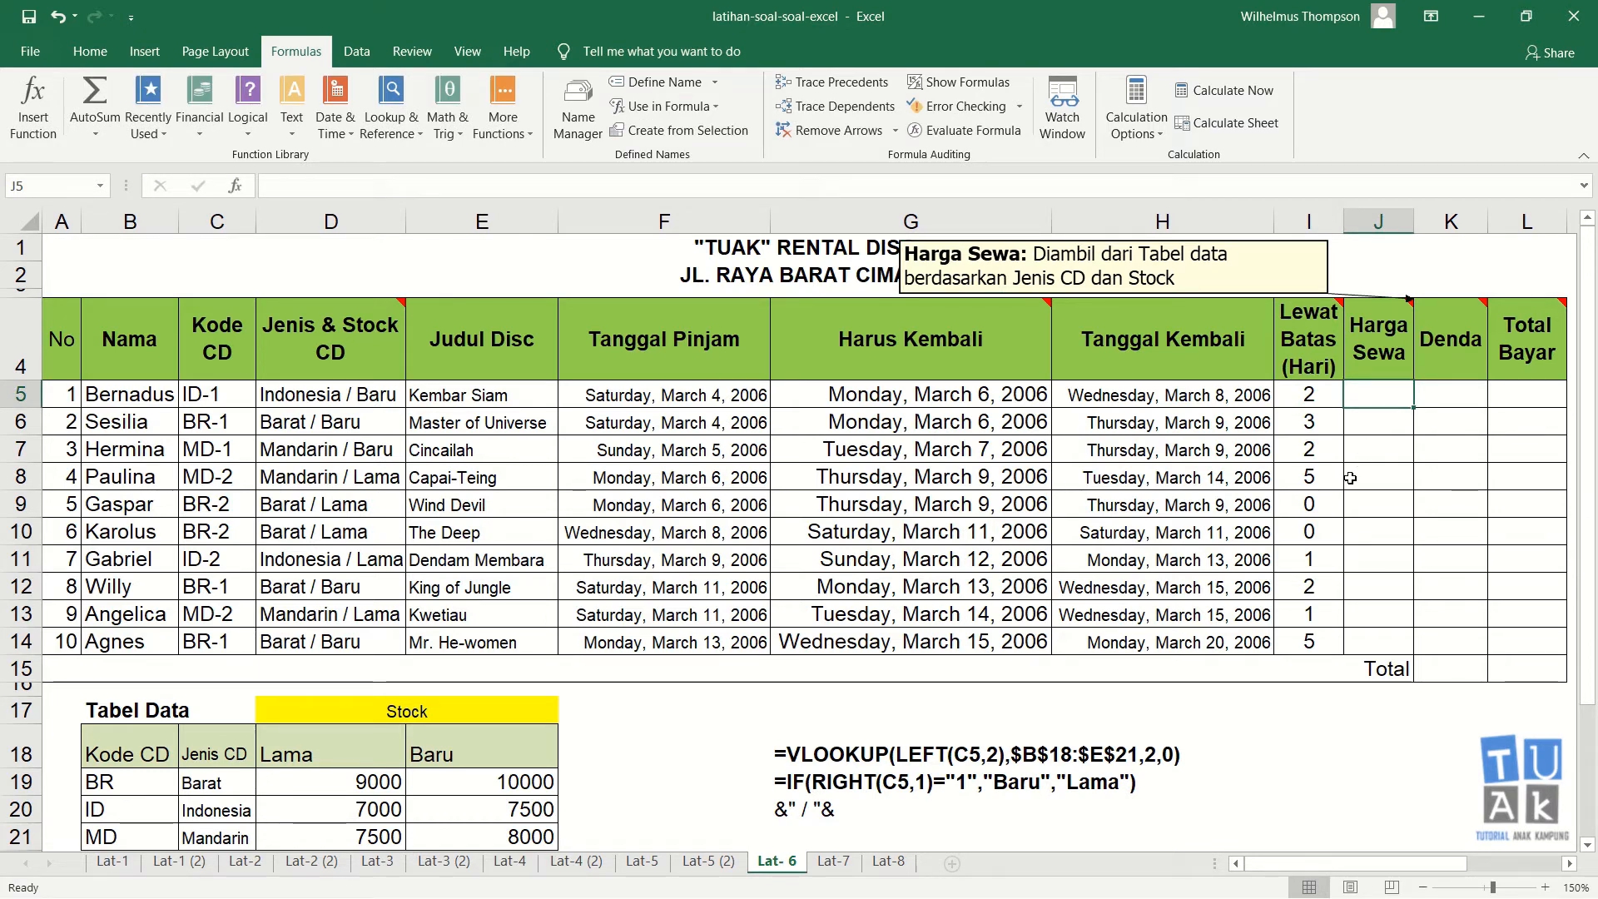
Step: Delete the helper formula notes in G18:G20 below the table
drag(785, 747, 787, 808)
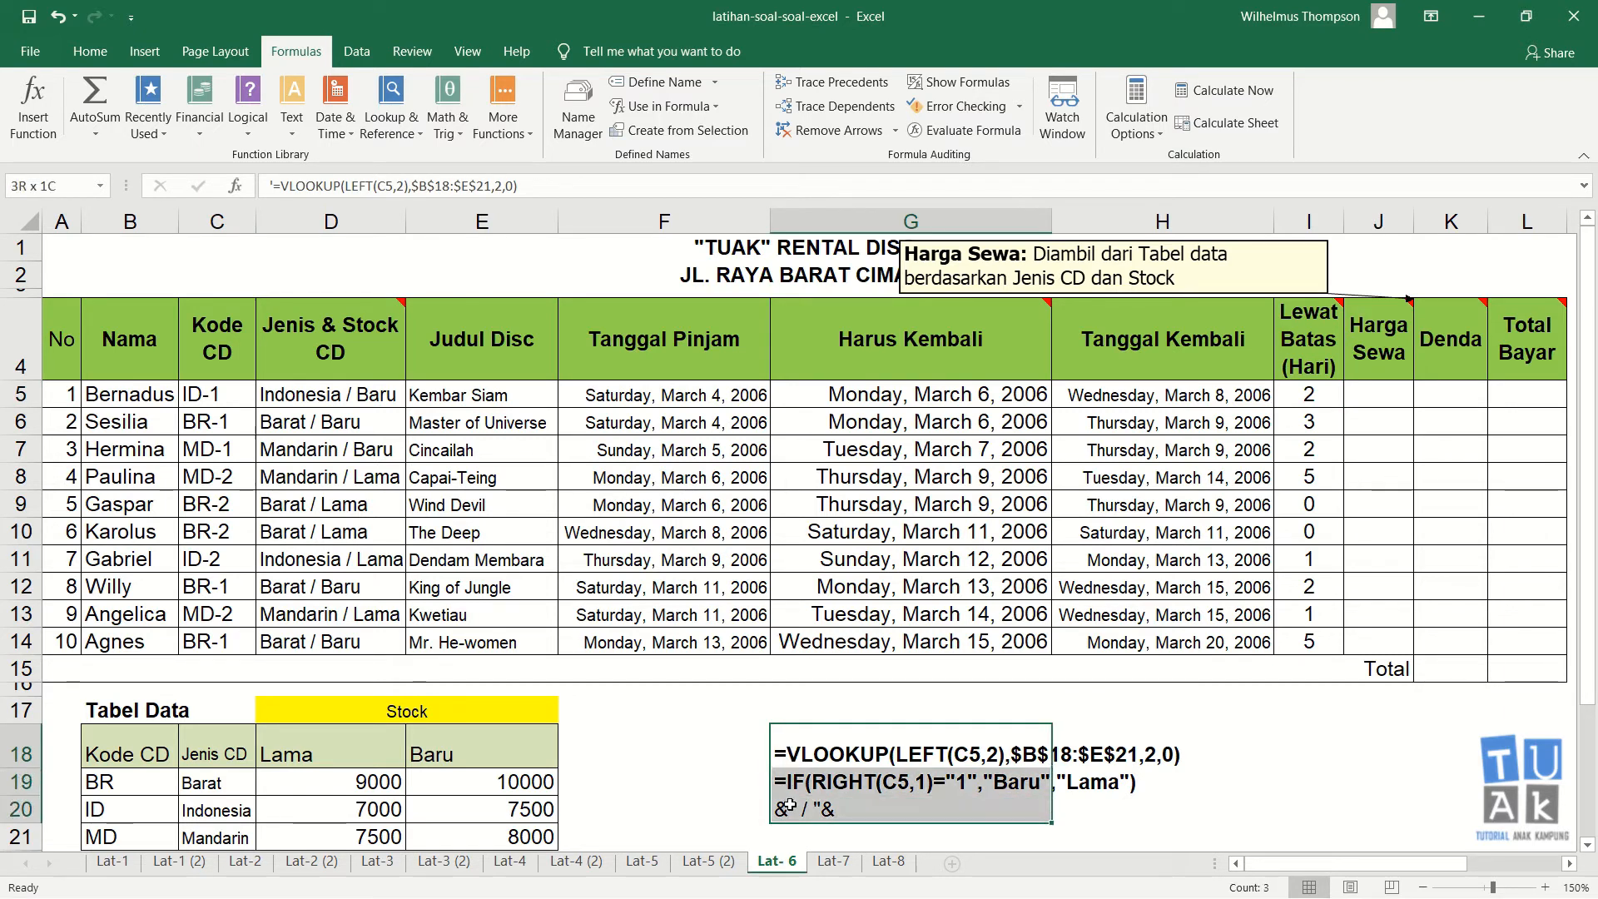
key(Delete)
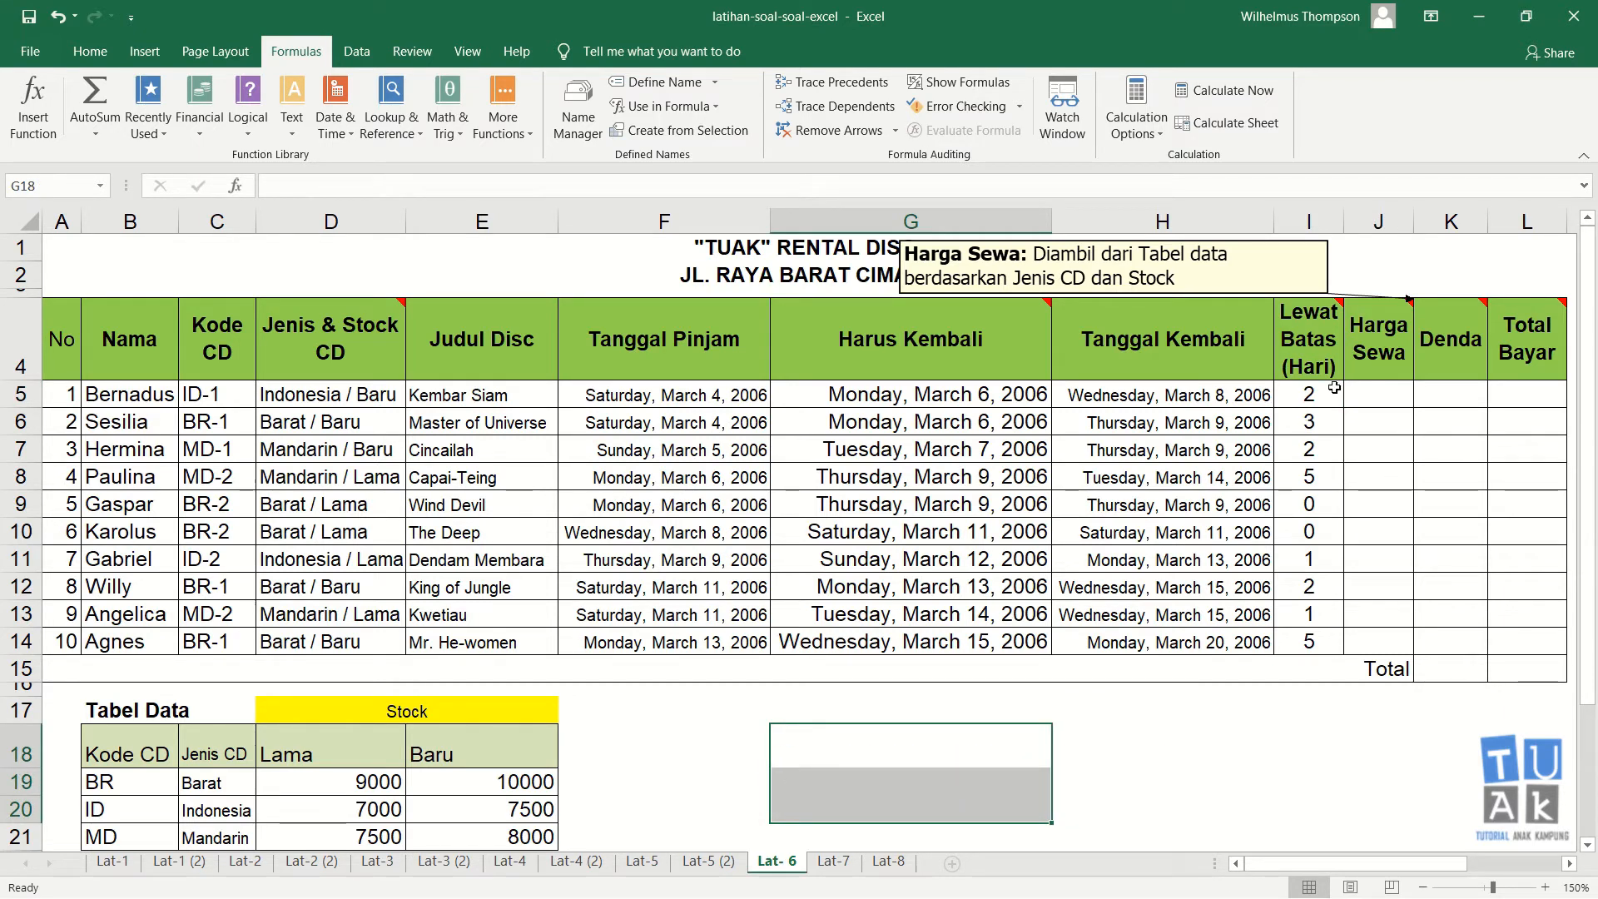
click(1378, 394)
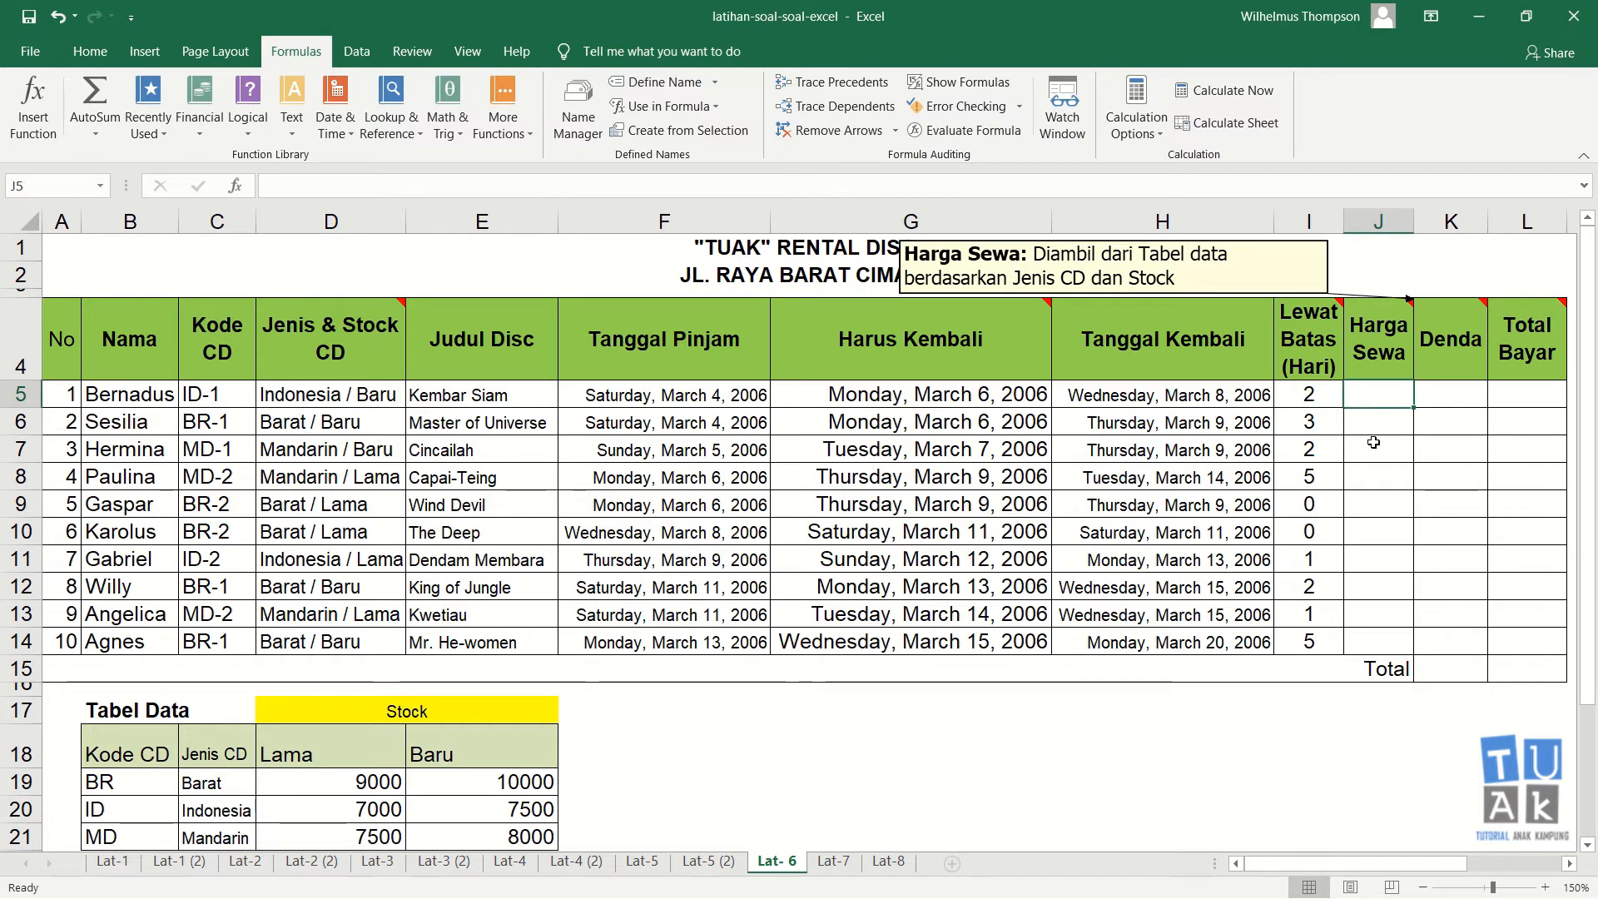
click(1402, 355)
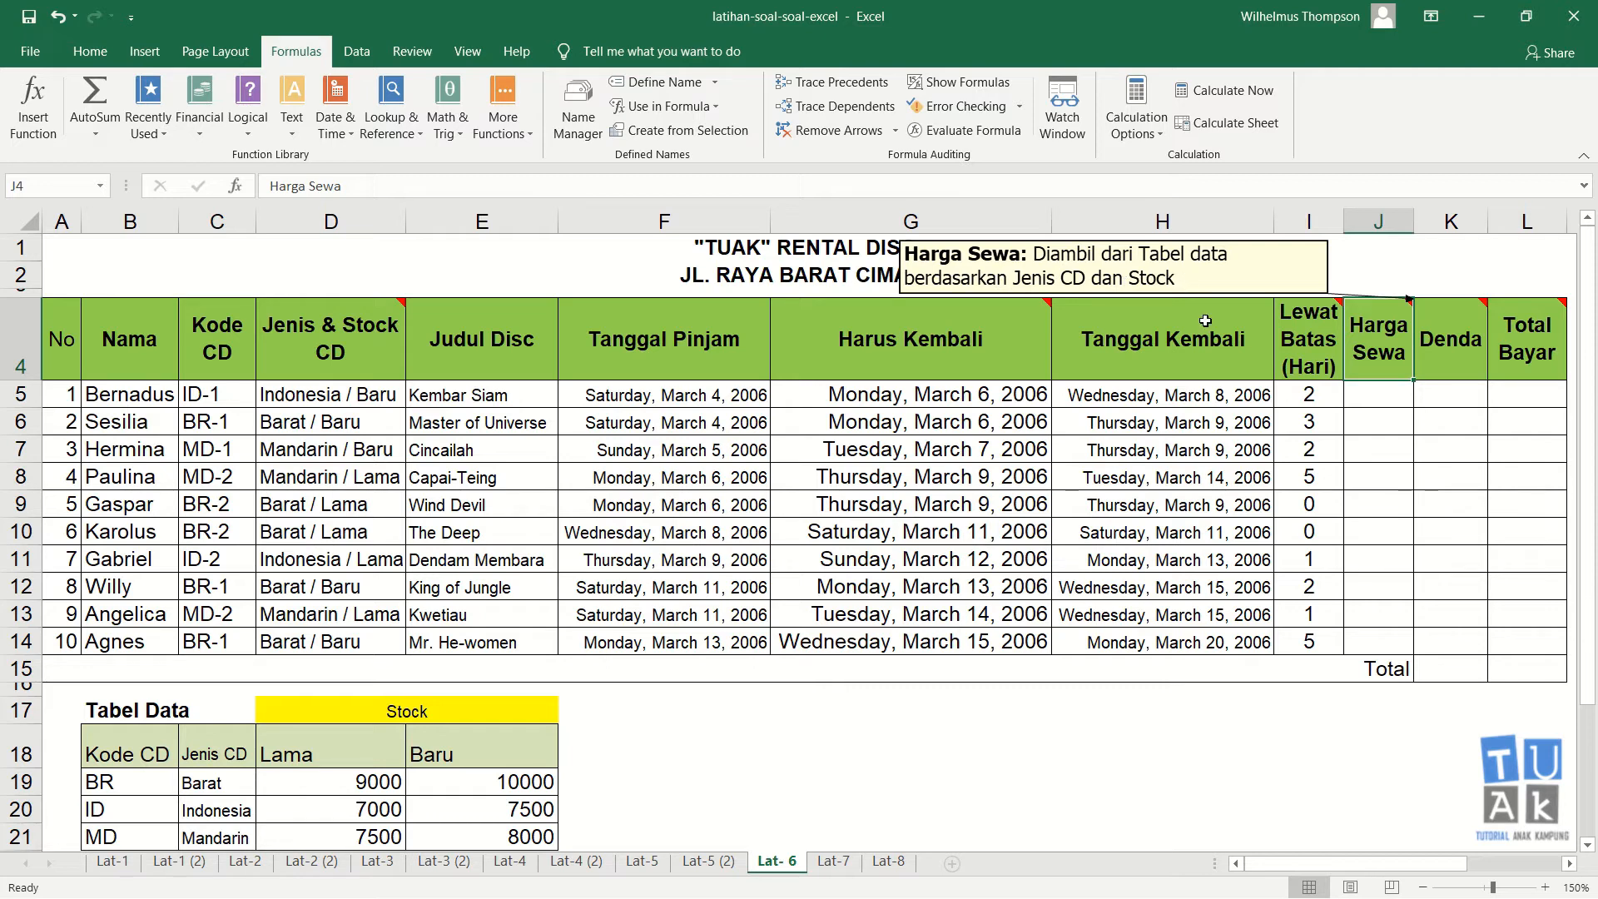
click(1381, 398)
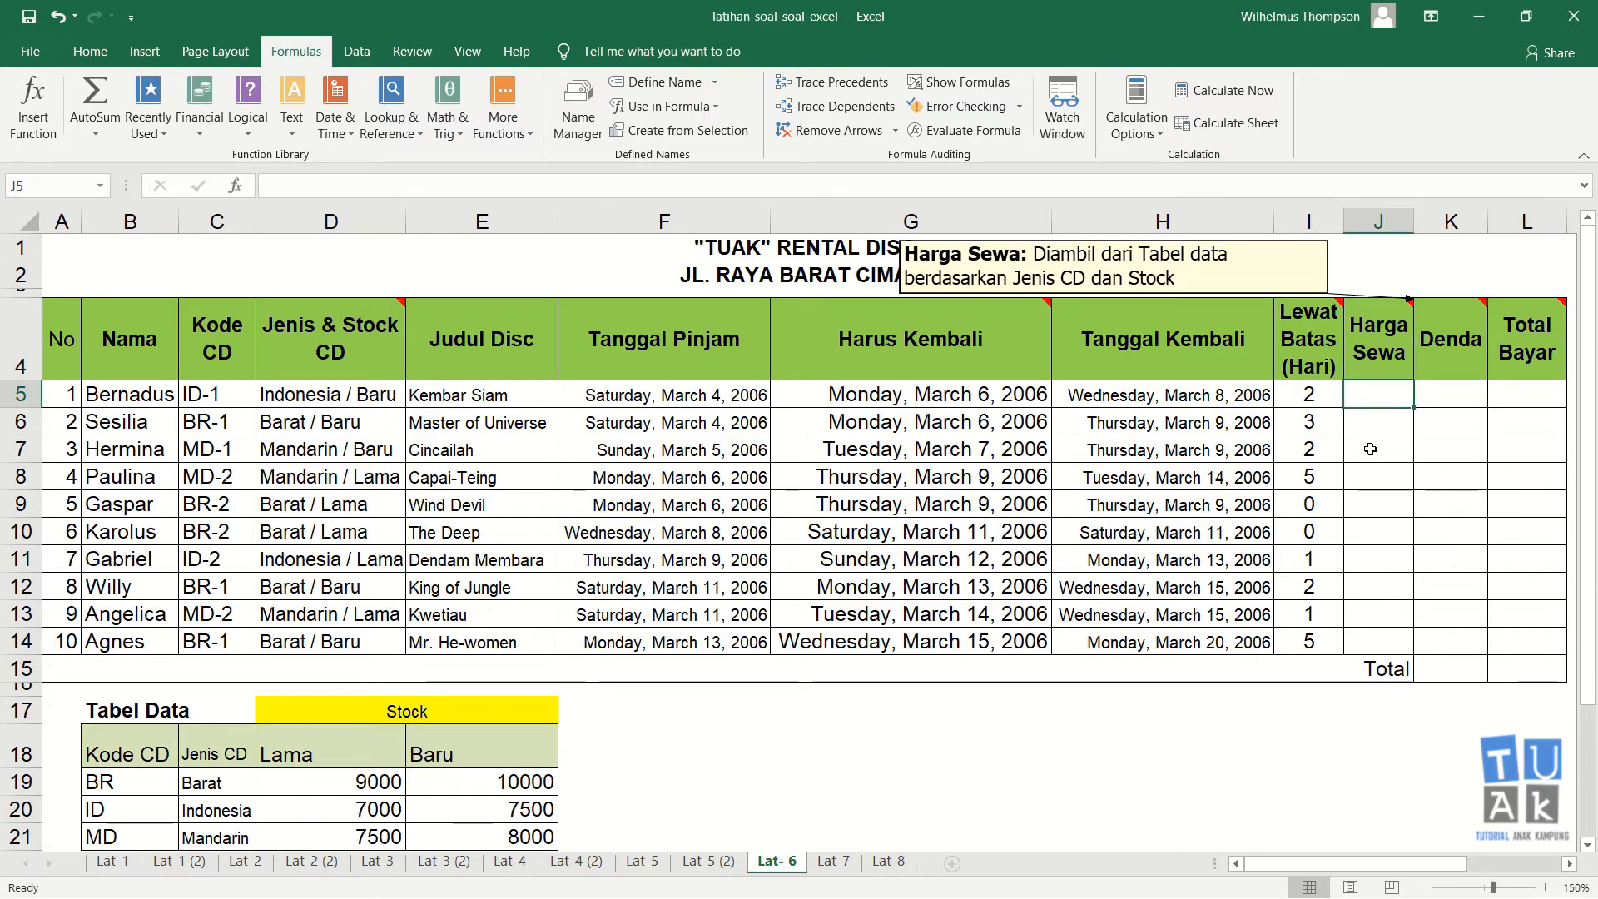
Step: In G17, write the note "jenis CD Barat & Stok Lama maka 9000"
click(766, 721)
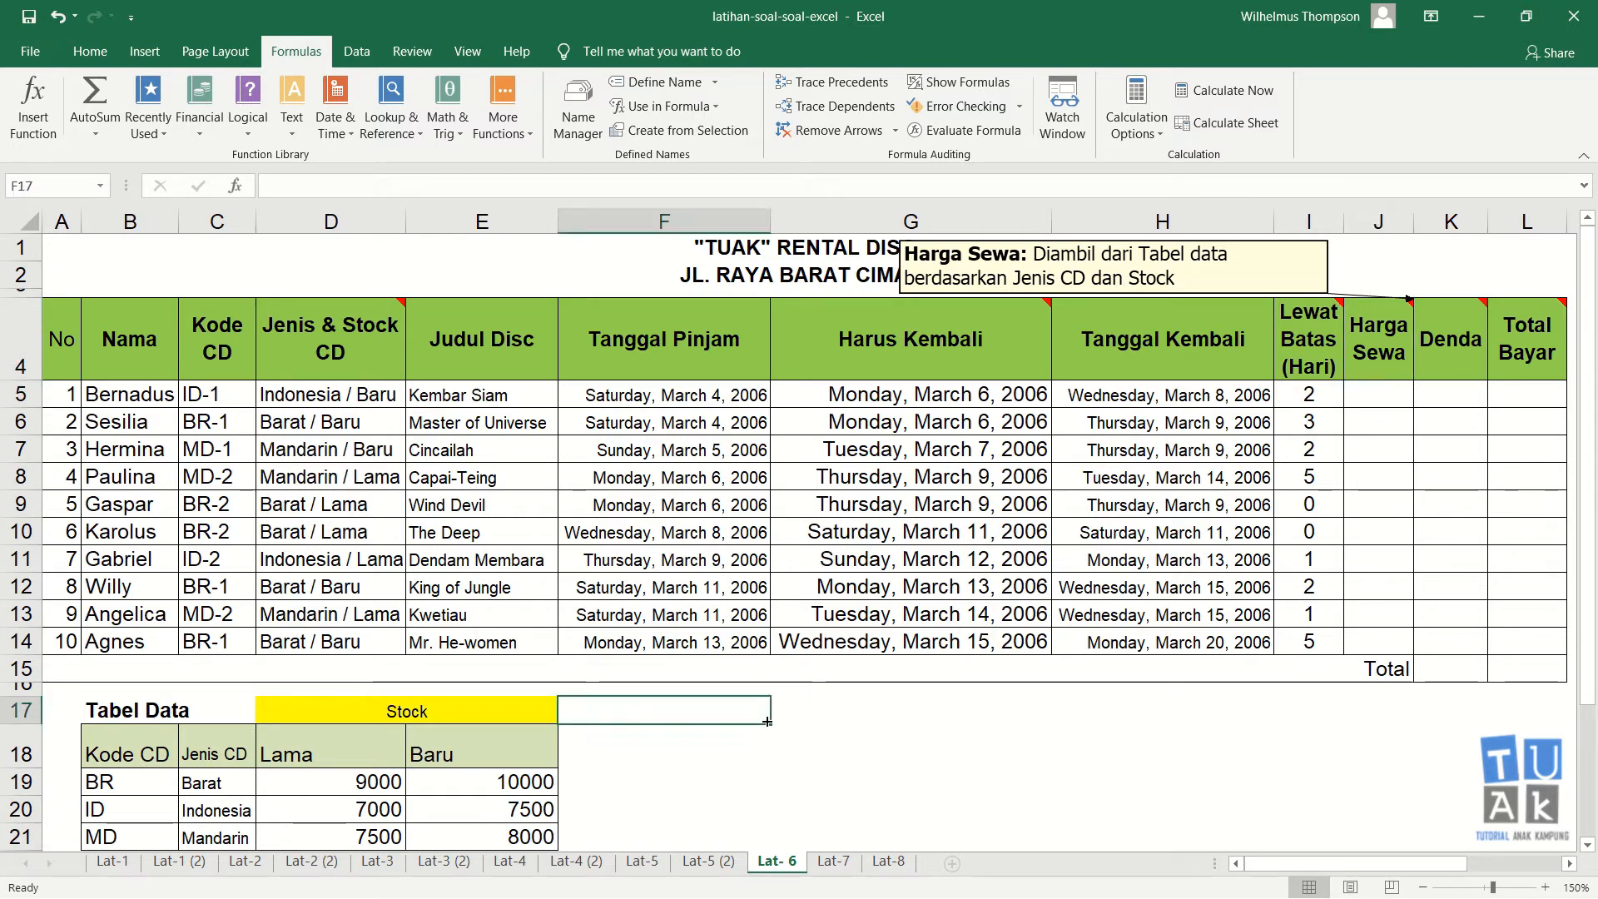
click(807, 726)
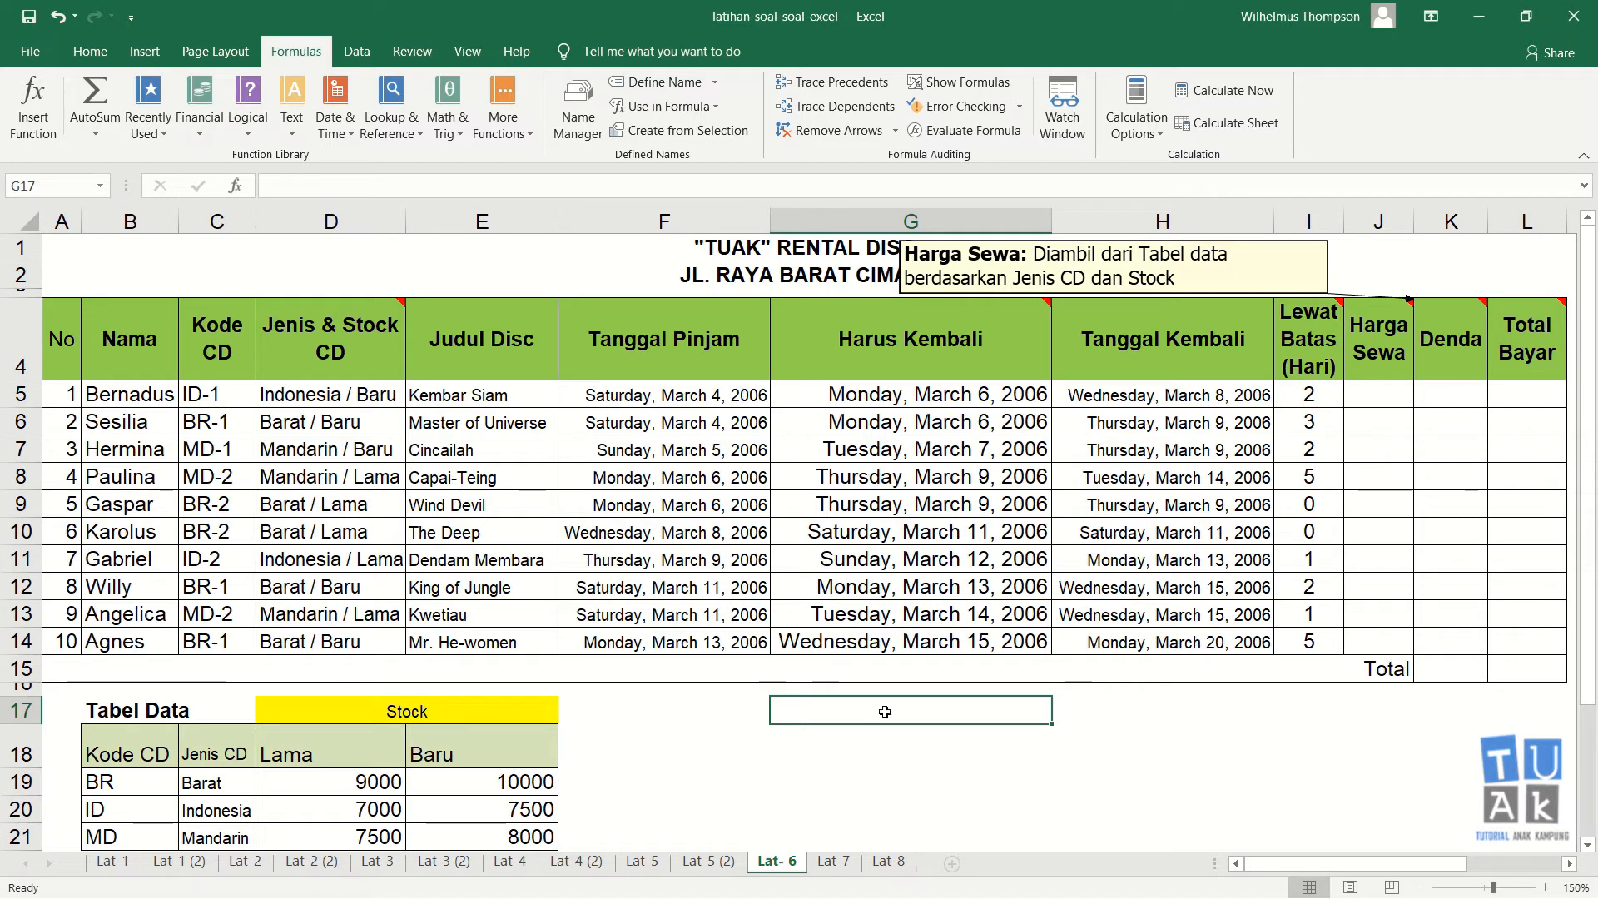
text(jenis )
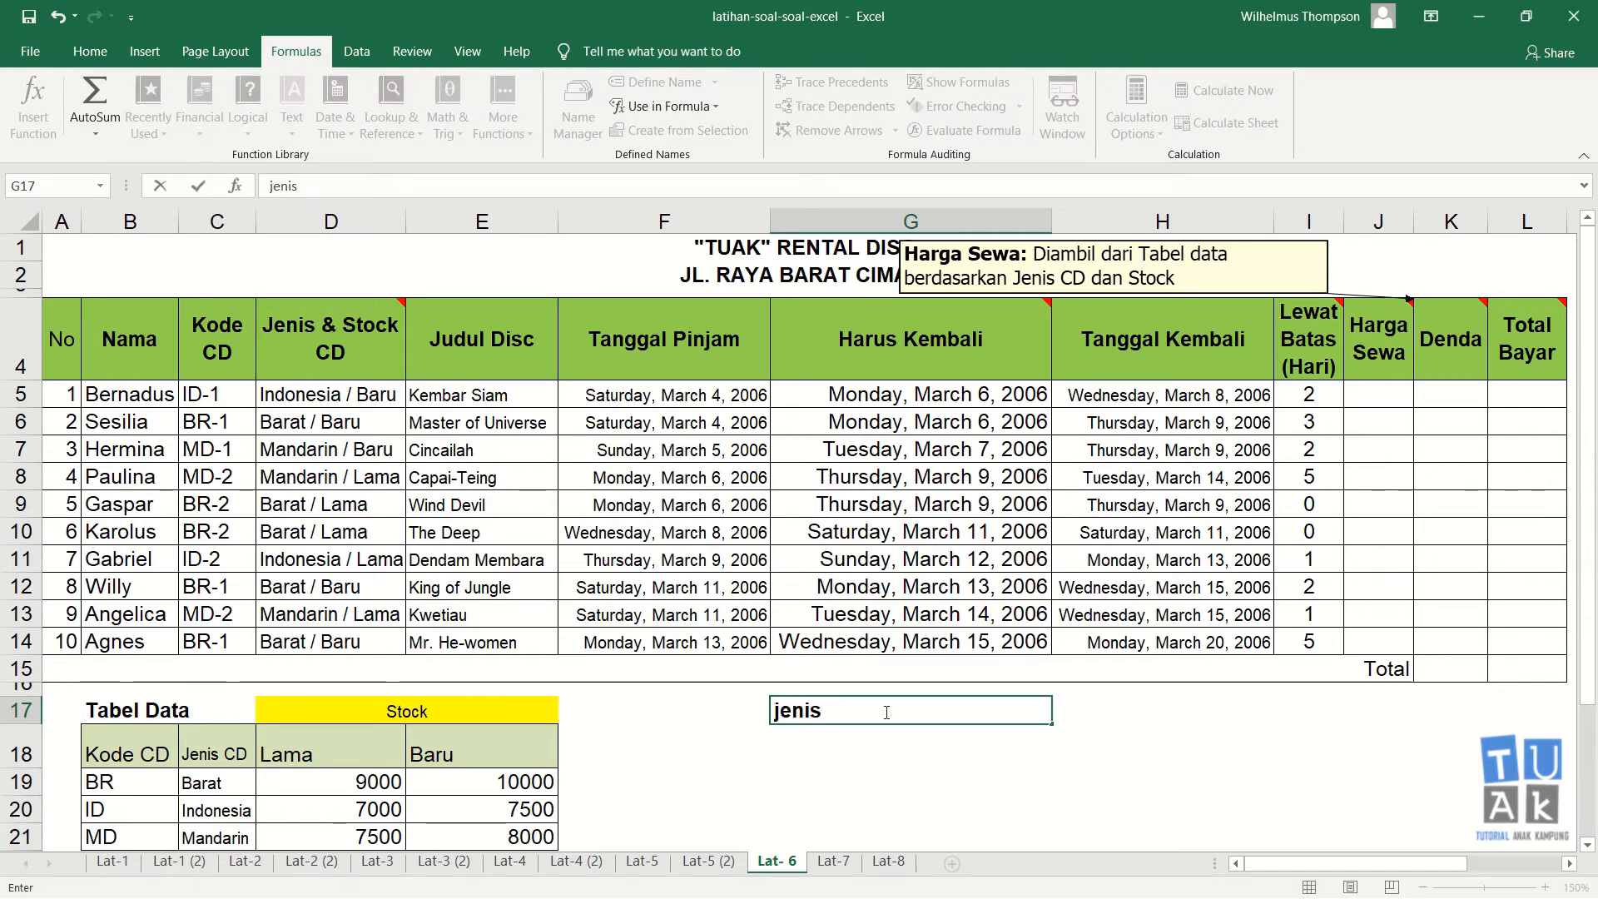
text(CD Bar)
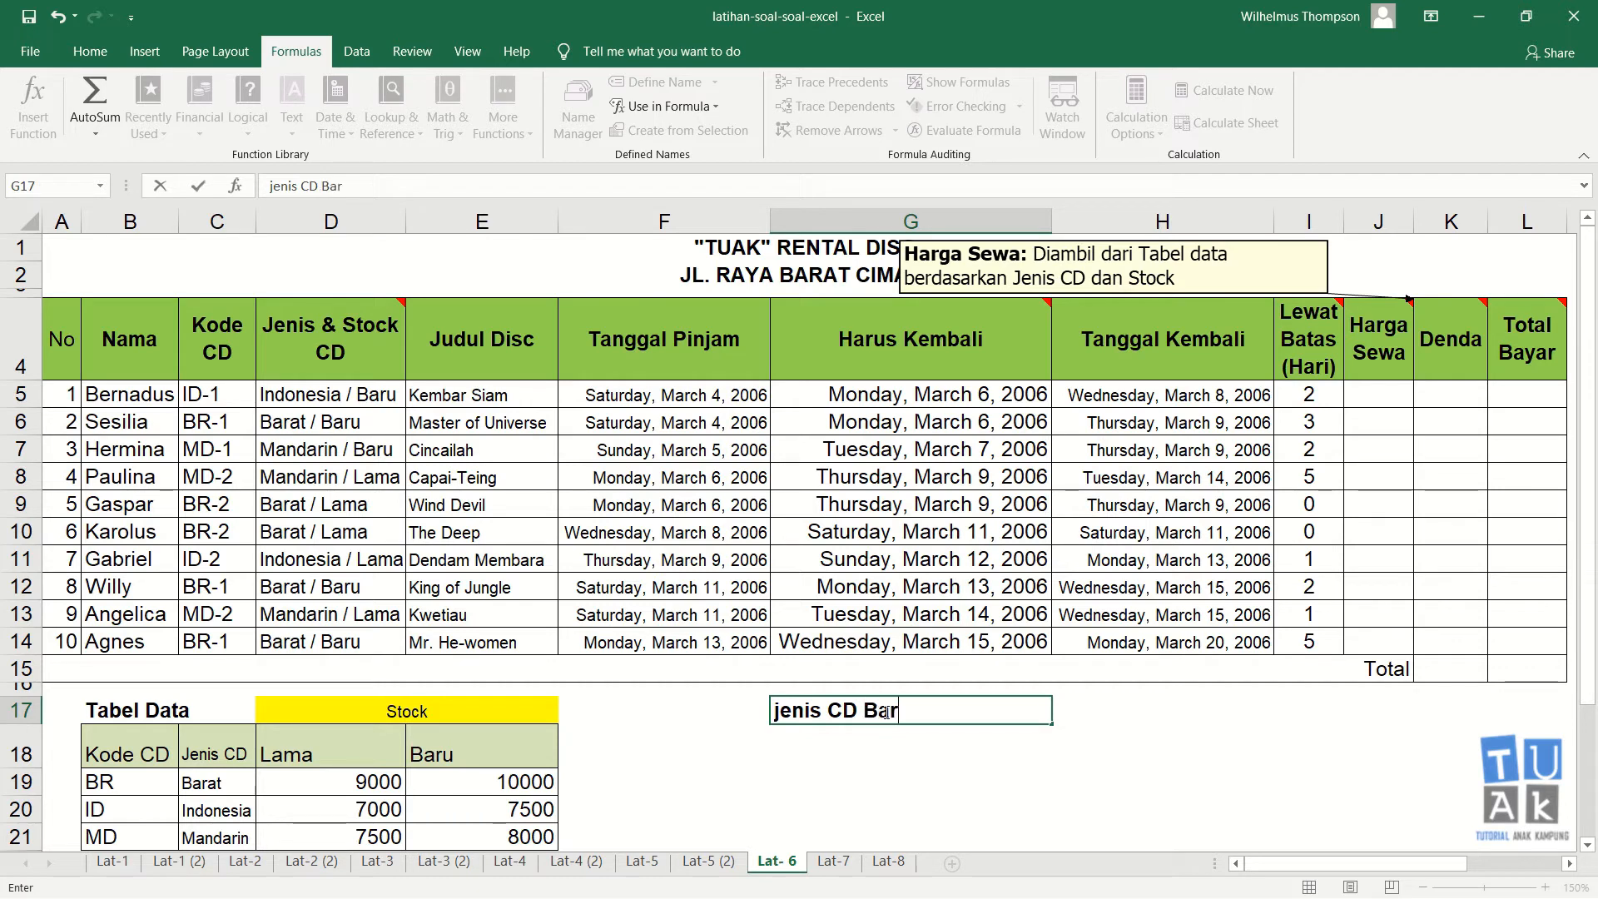
text(at & Stok Lama)
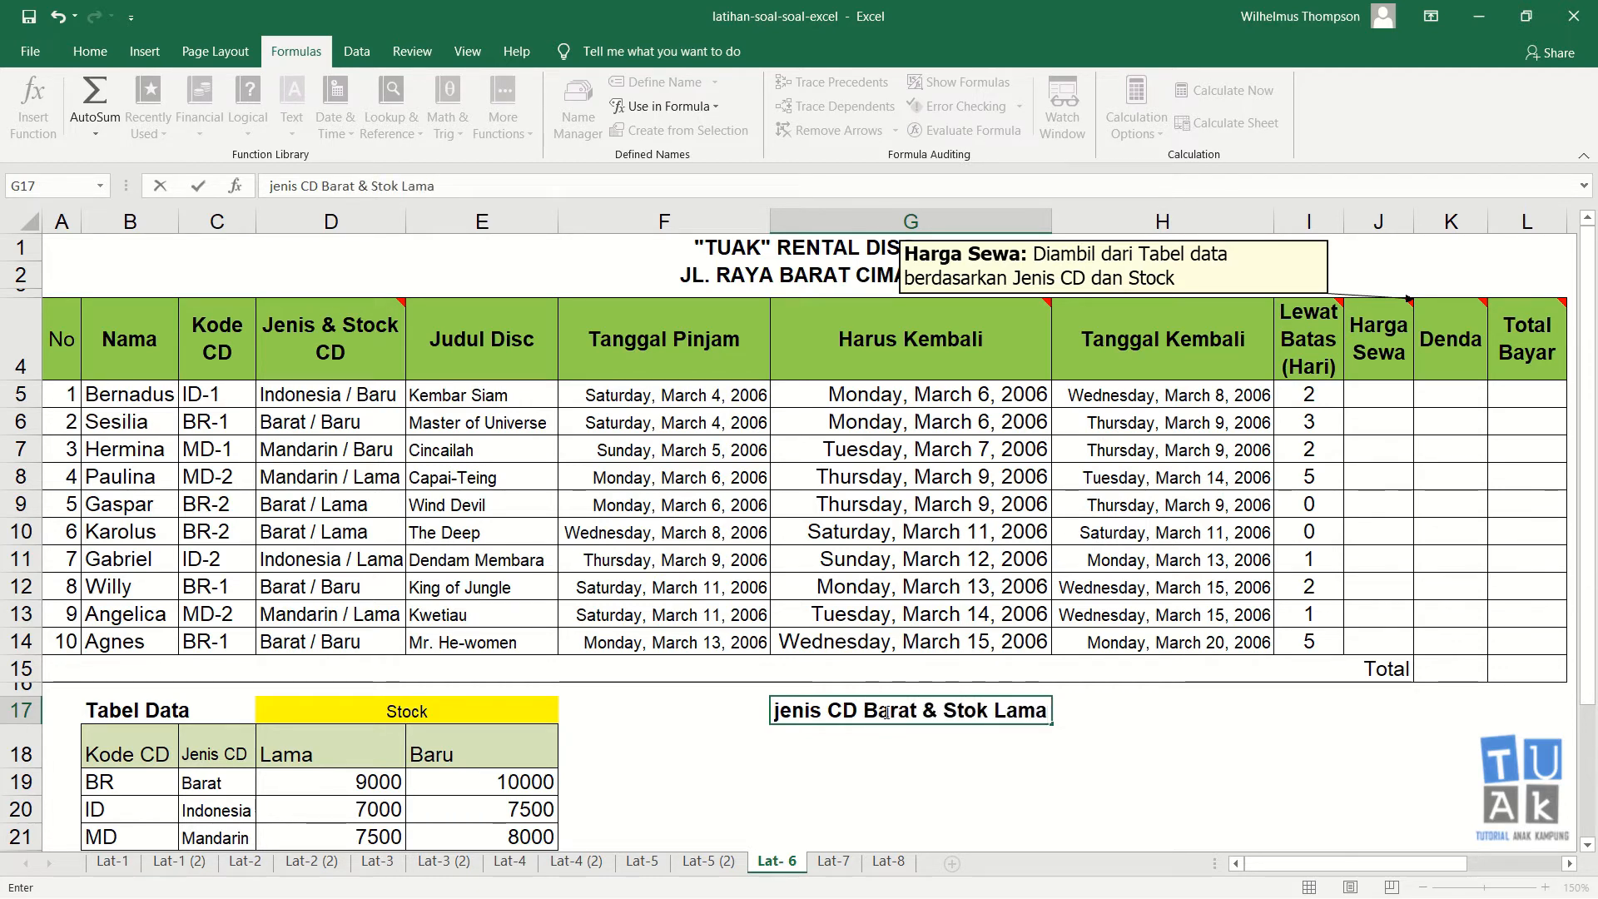
text( maka)
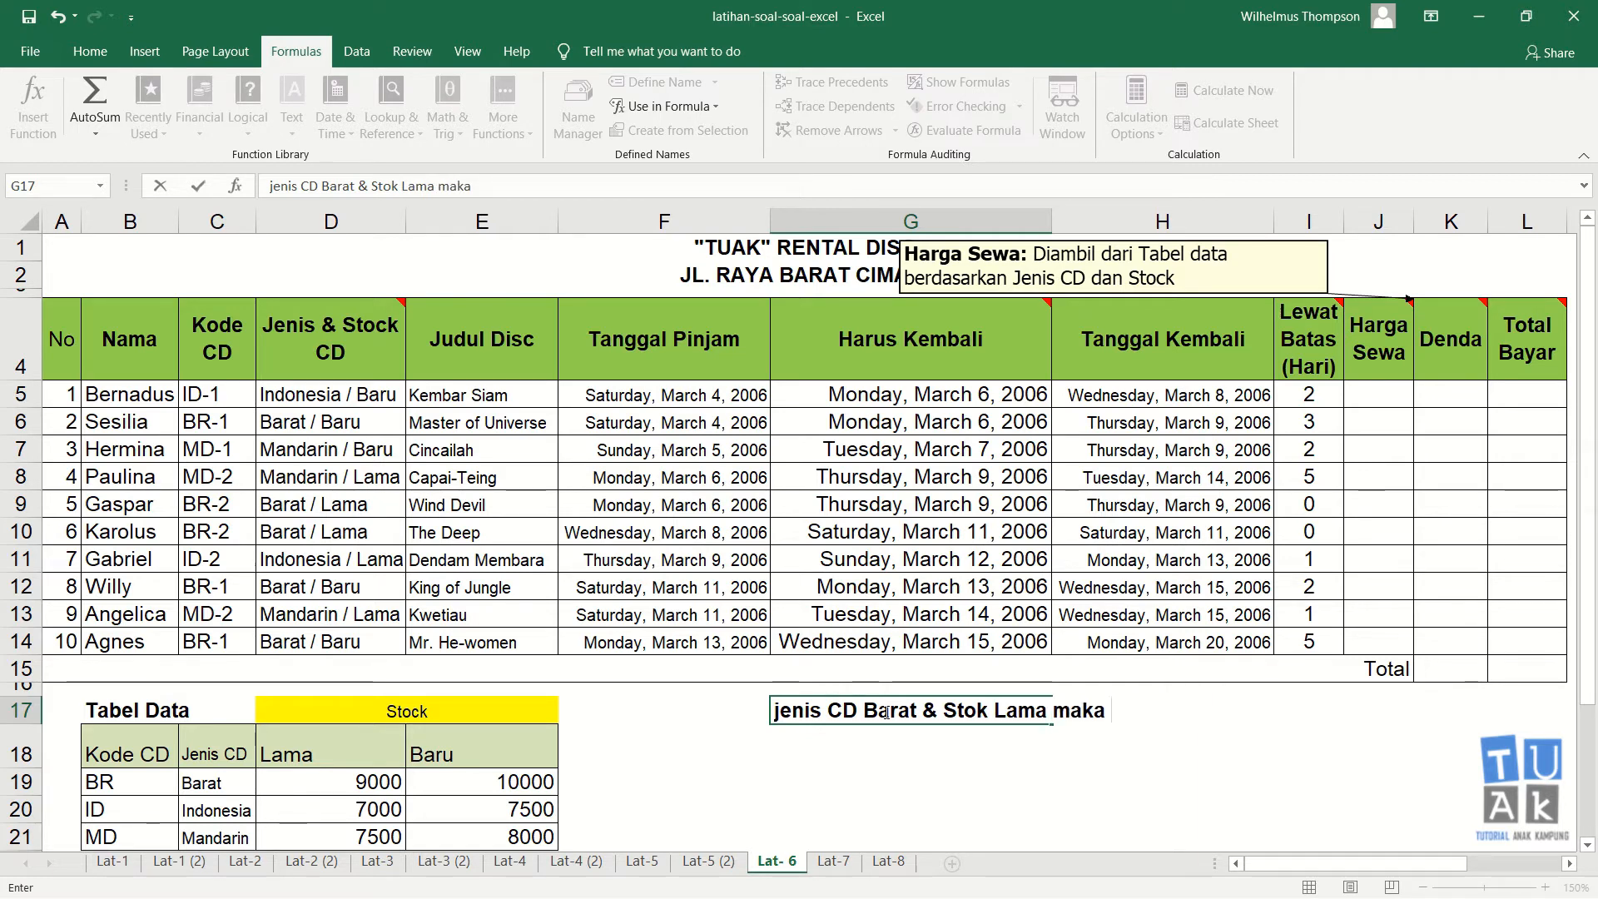
text( 9000)
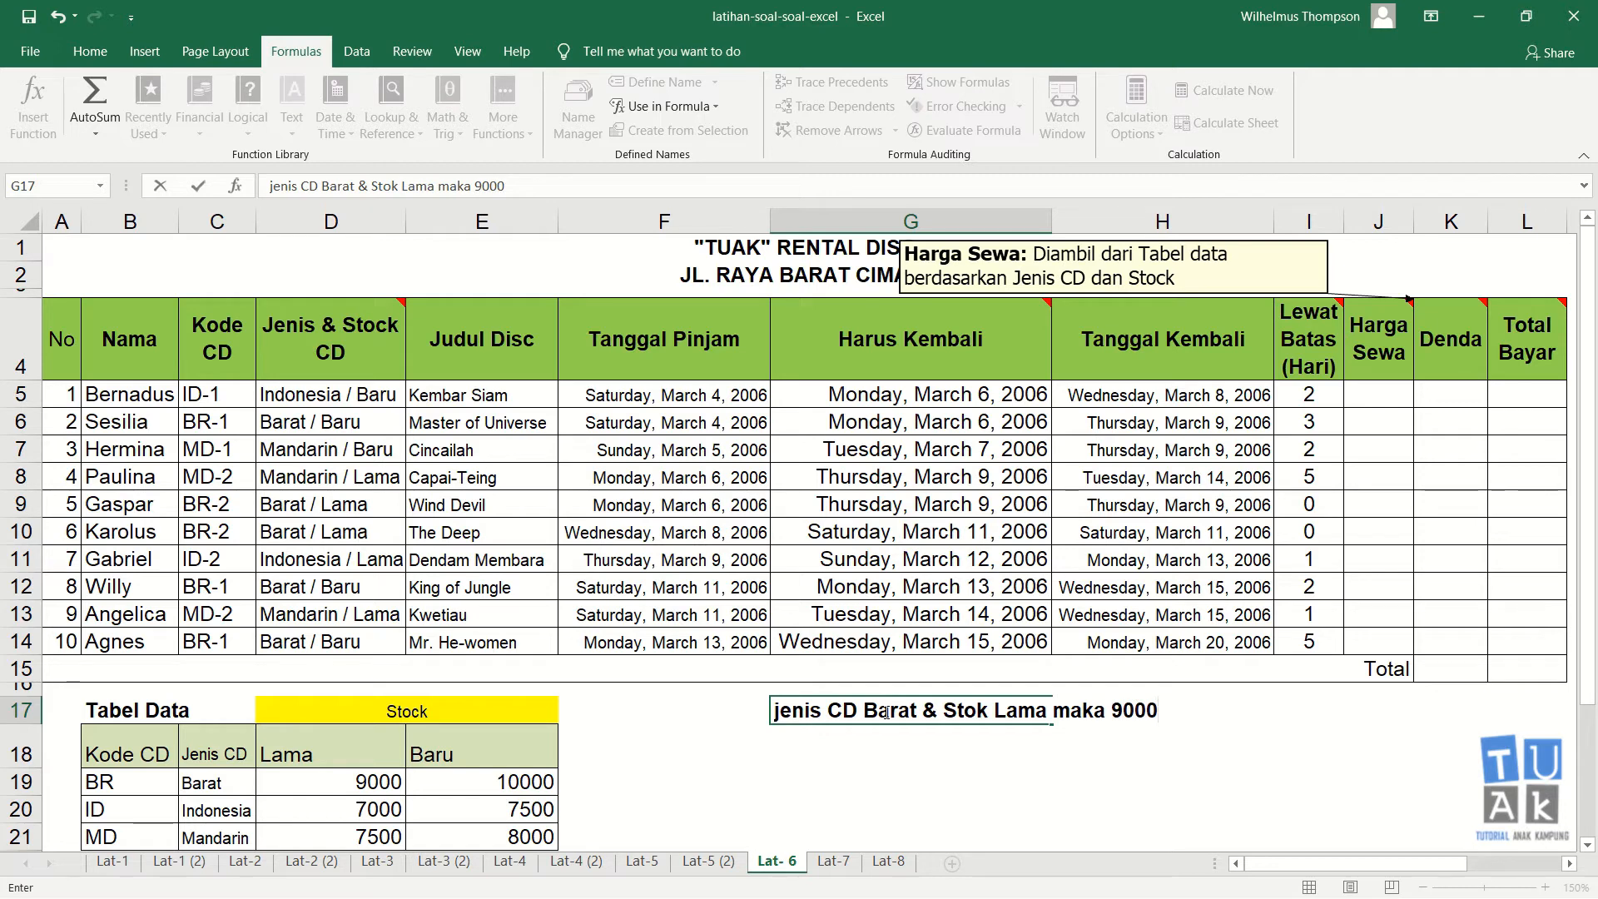
key(Return)
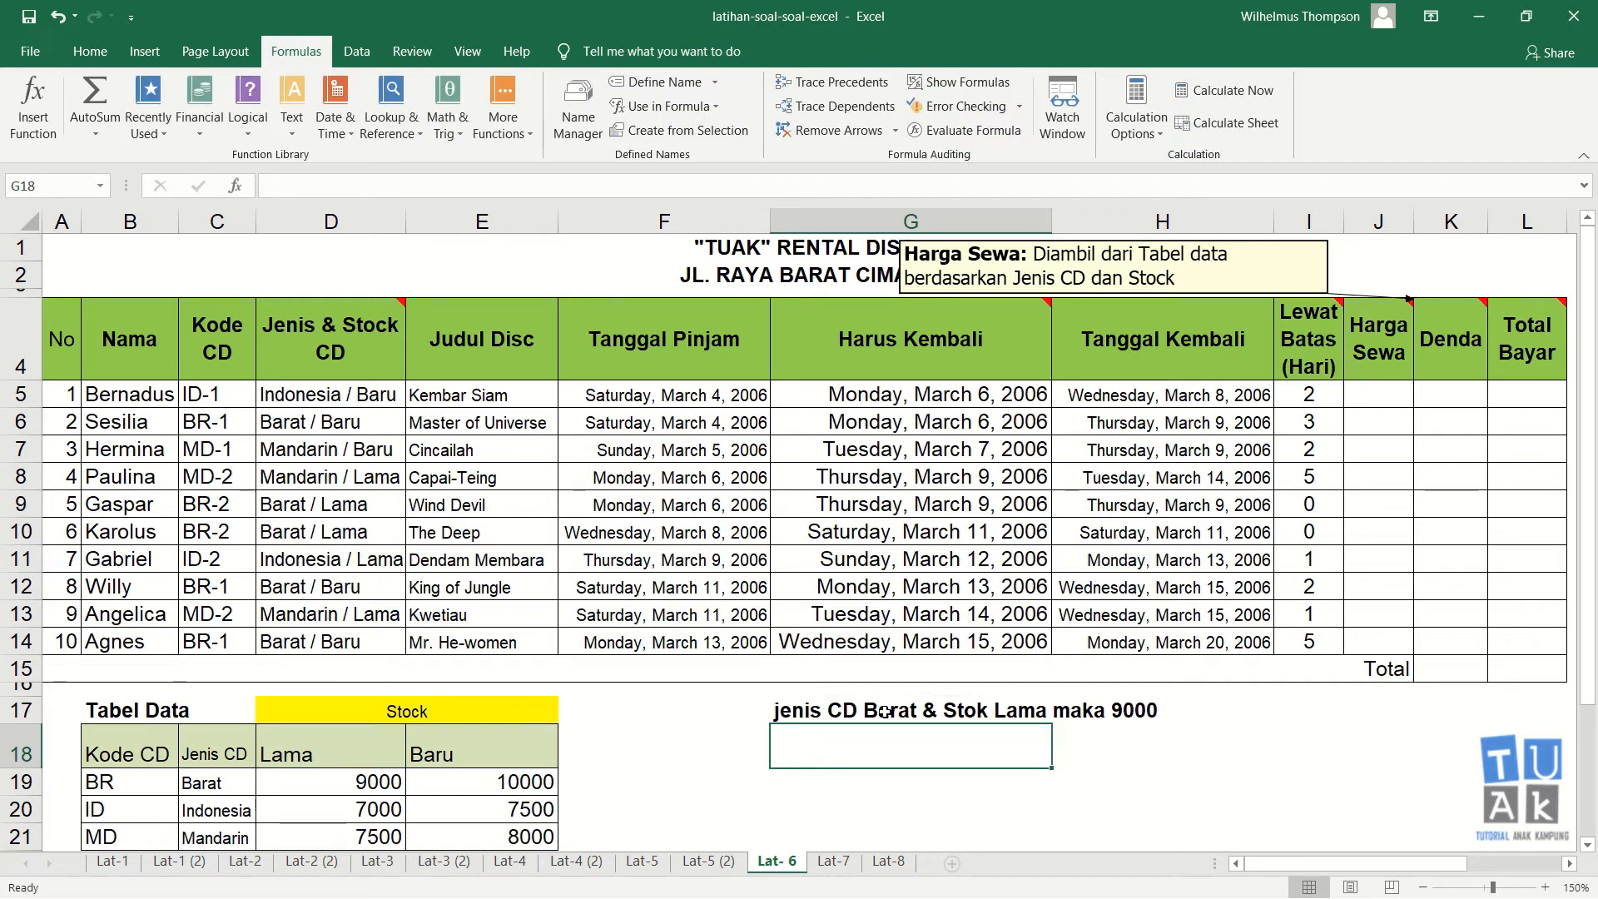
Step: In G18, write the note "jenis CD Indonesia & Stoknya Baru maka 7500"
click(885, 712)
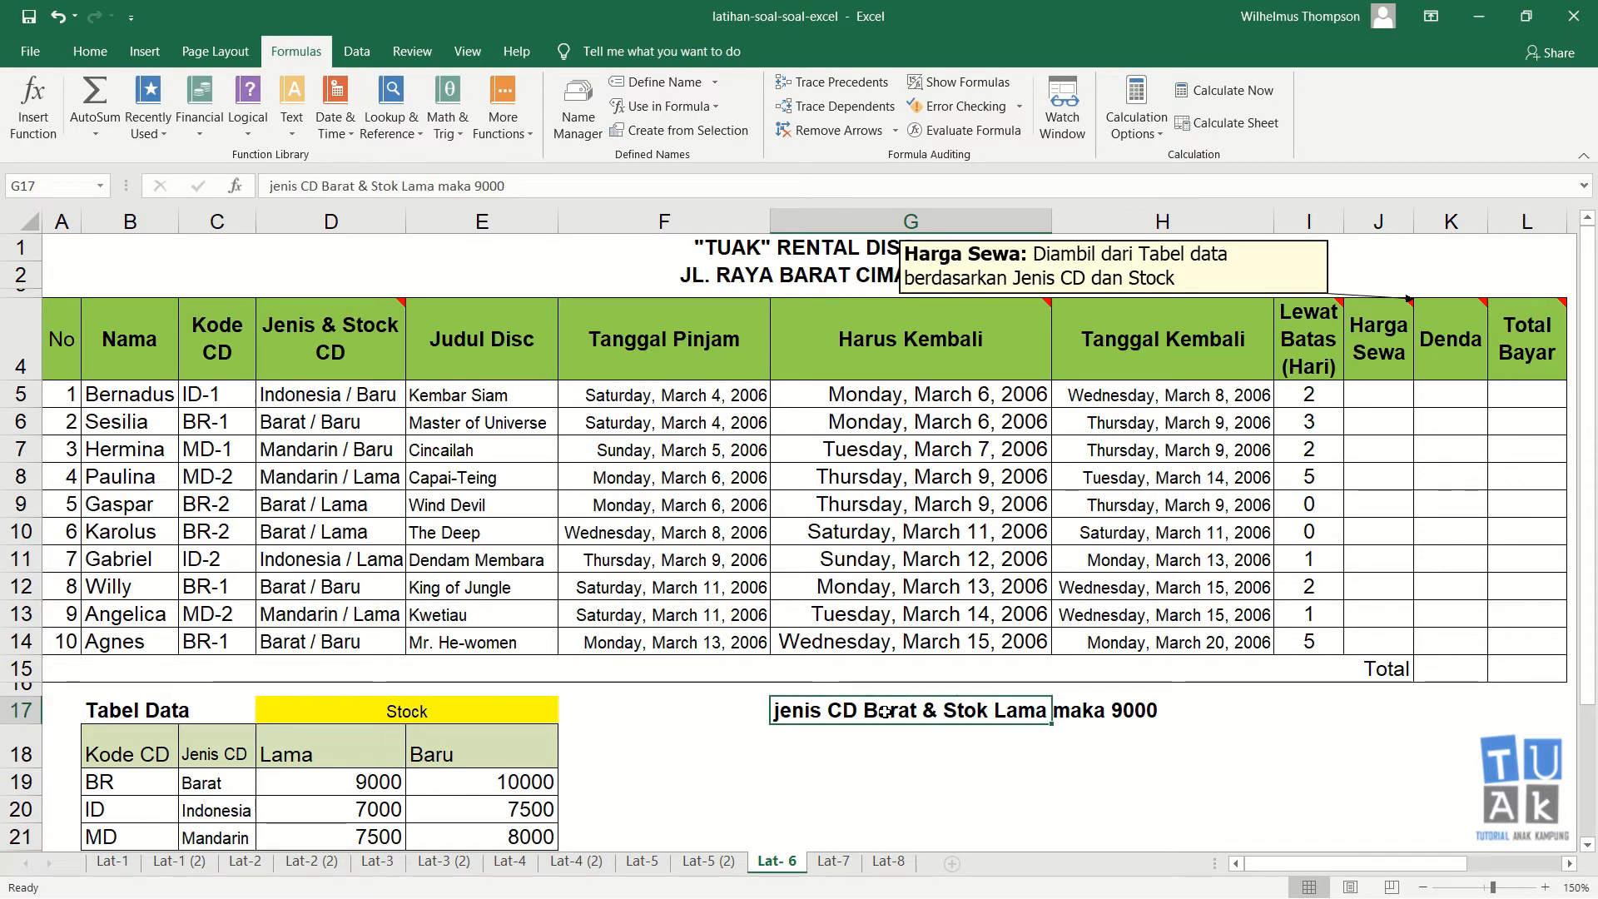
key(Return)
text(jn)
key(BackSpace)
text(enis )
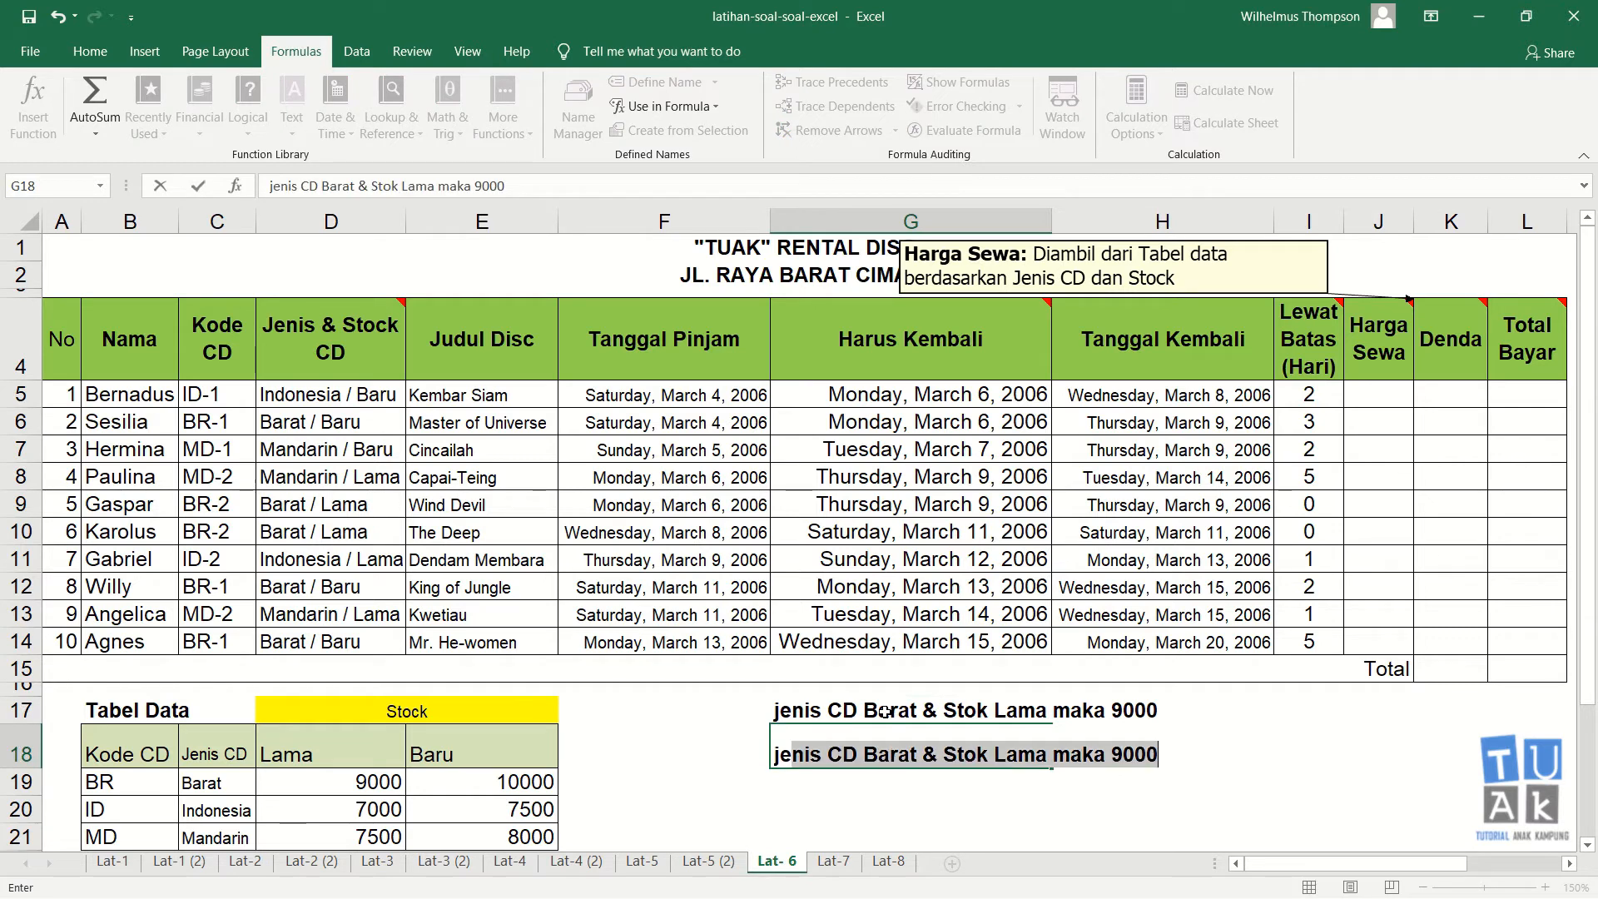
text(CD )
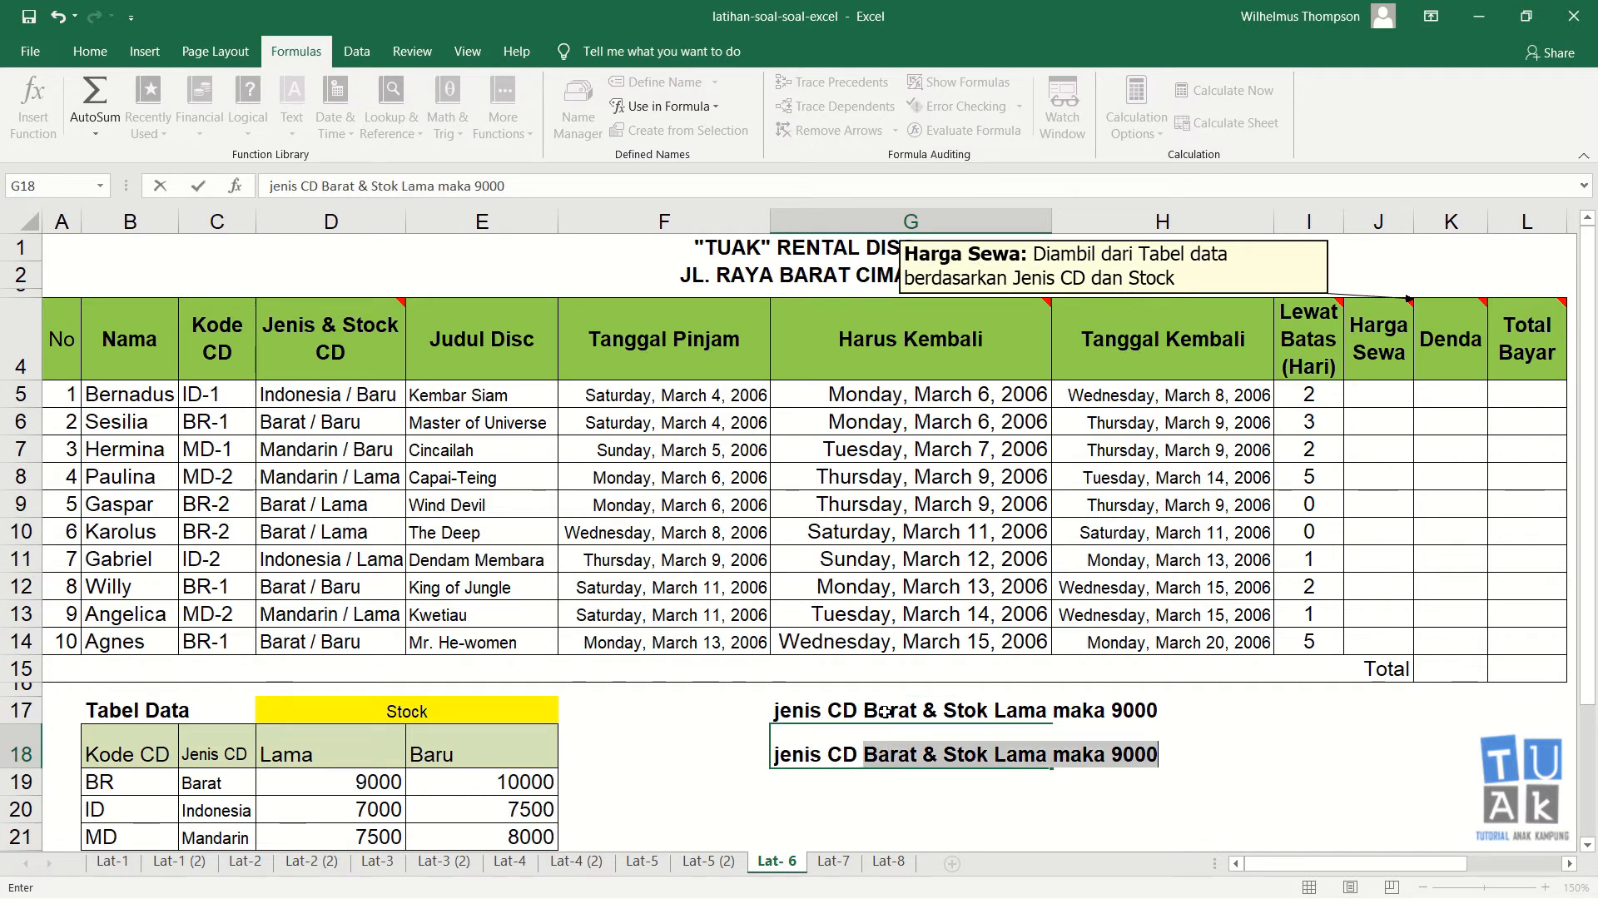
text(Indonesia)
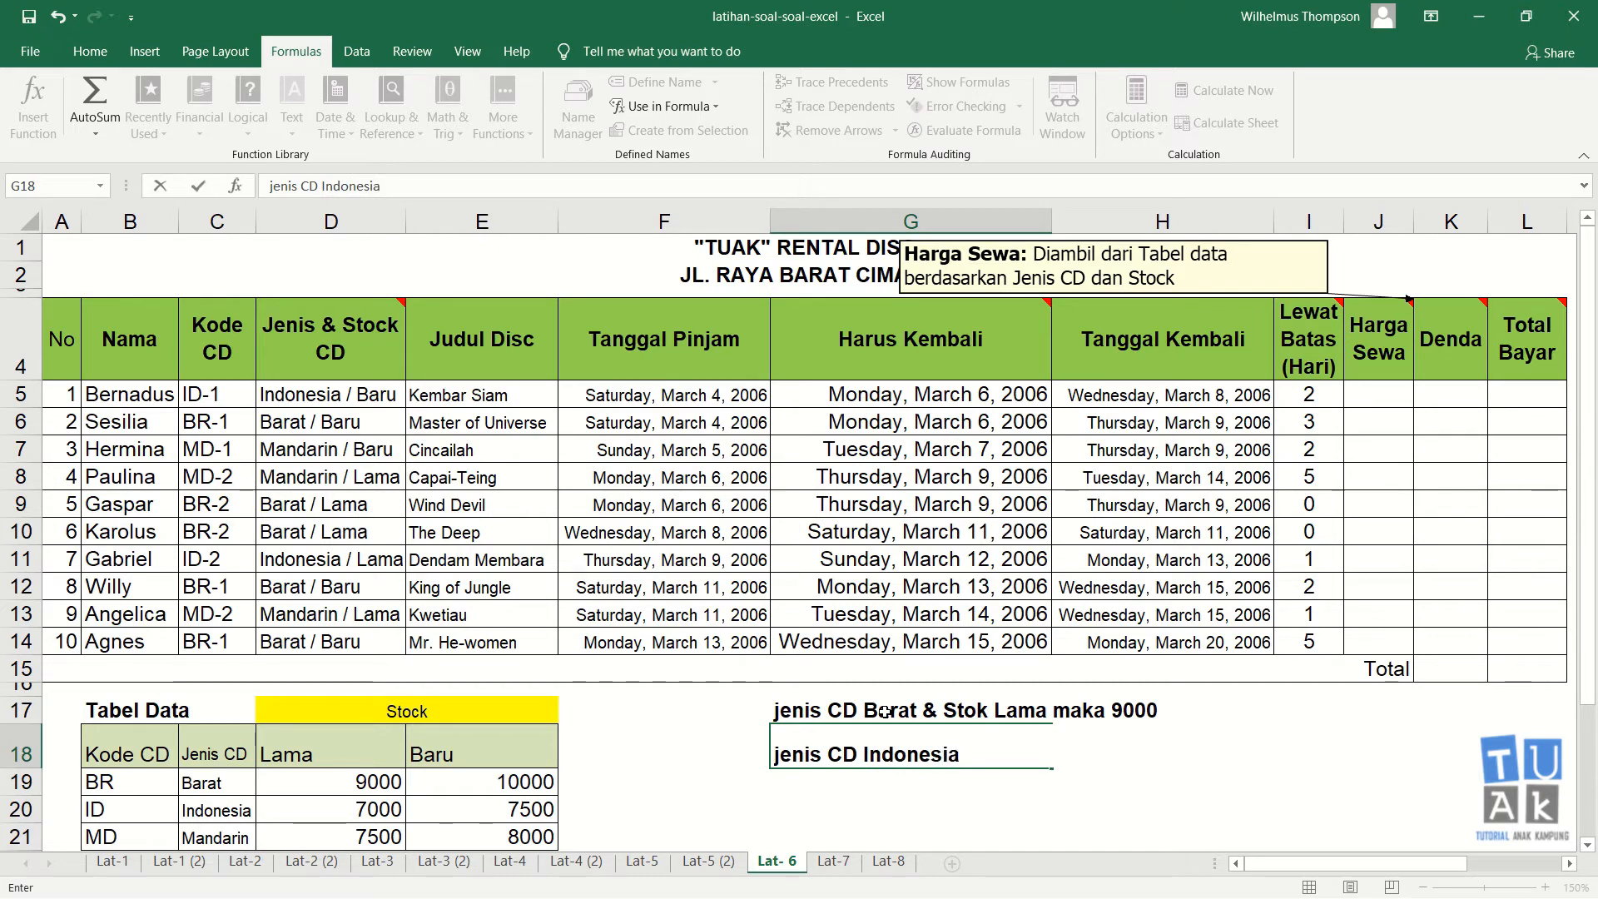
text( & Stoknya )
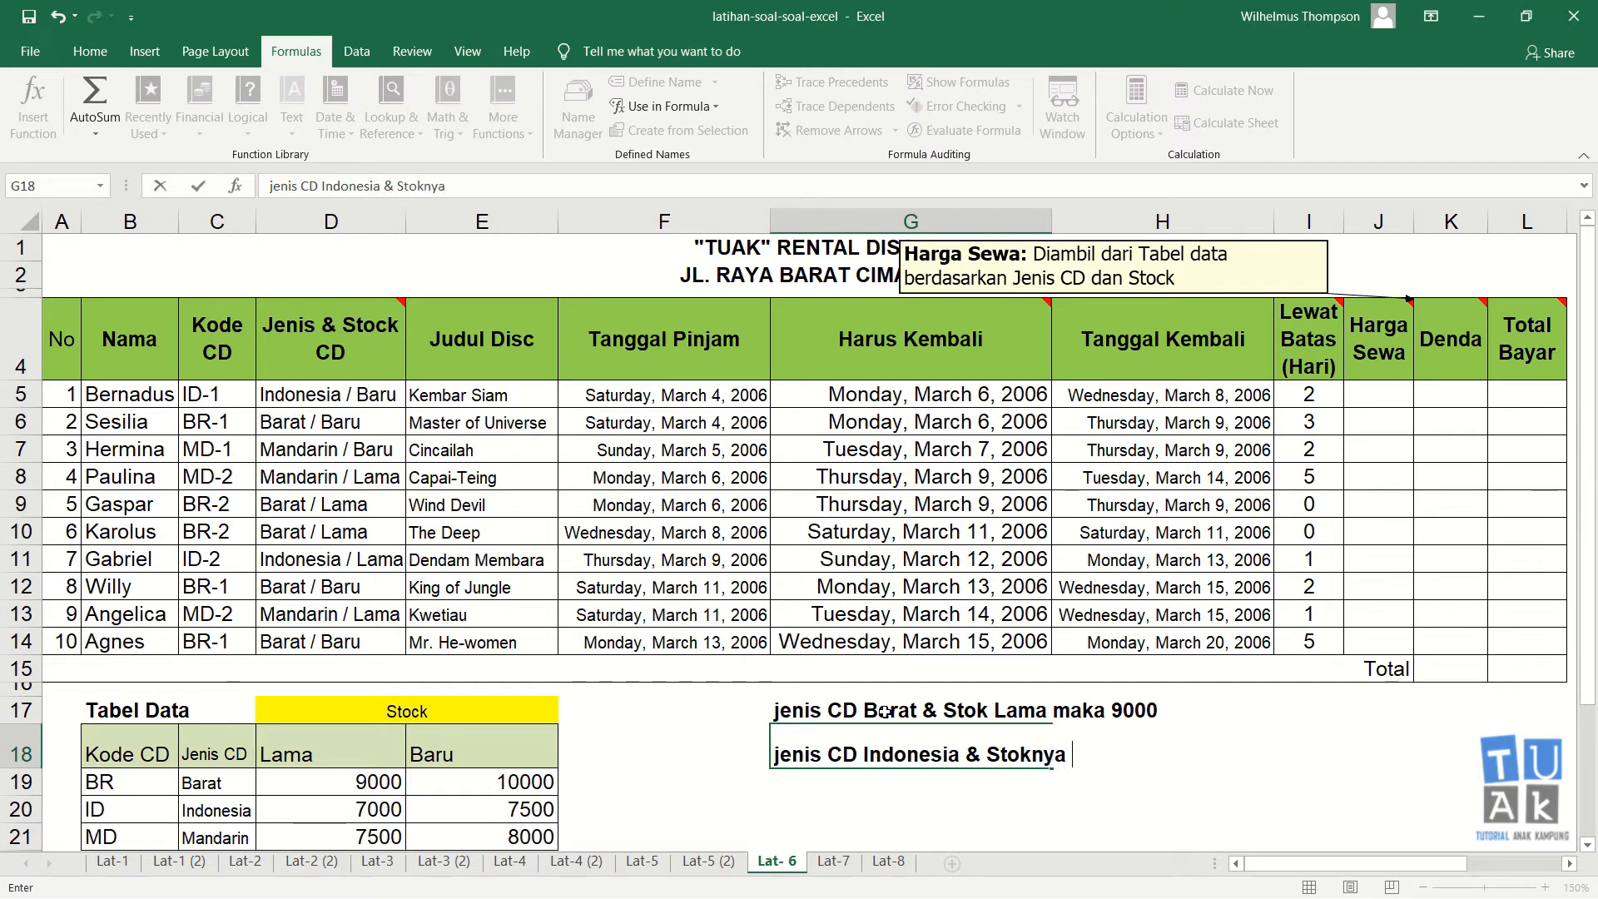
text(Baru maka)
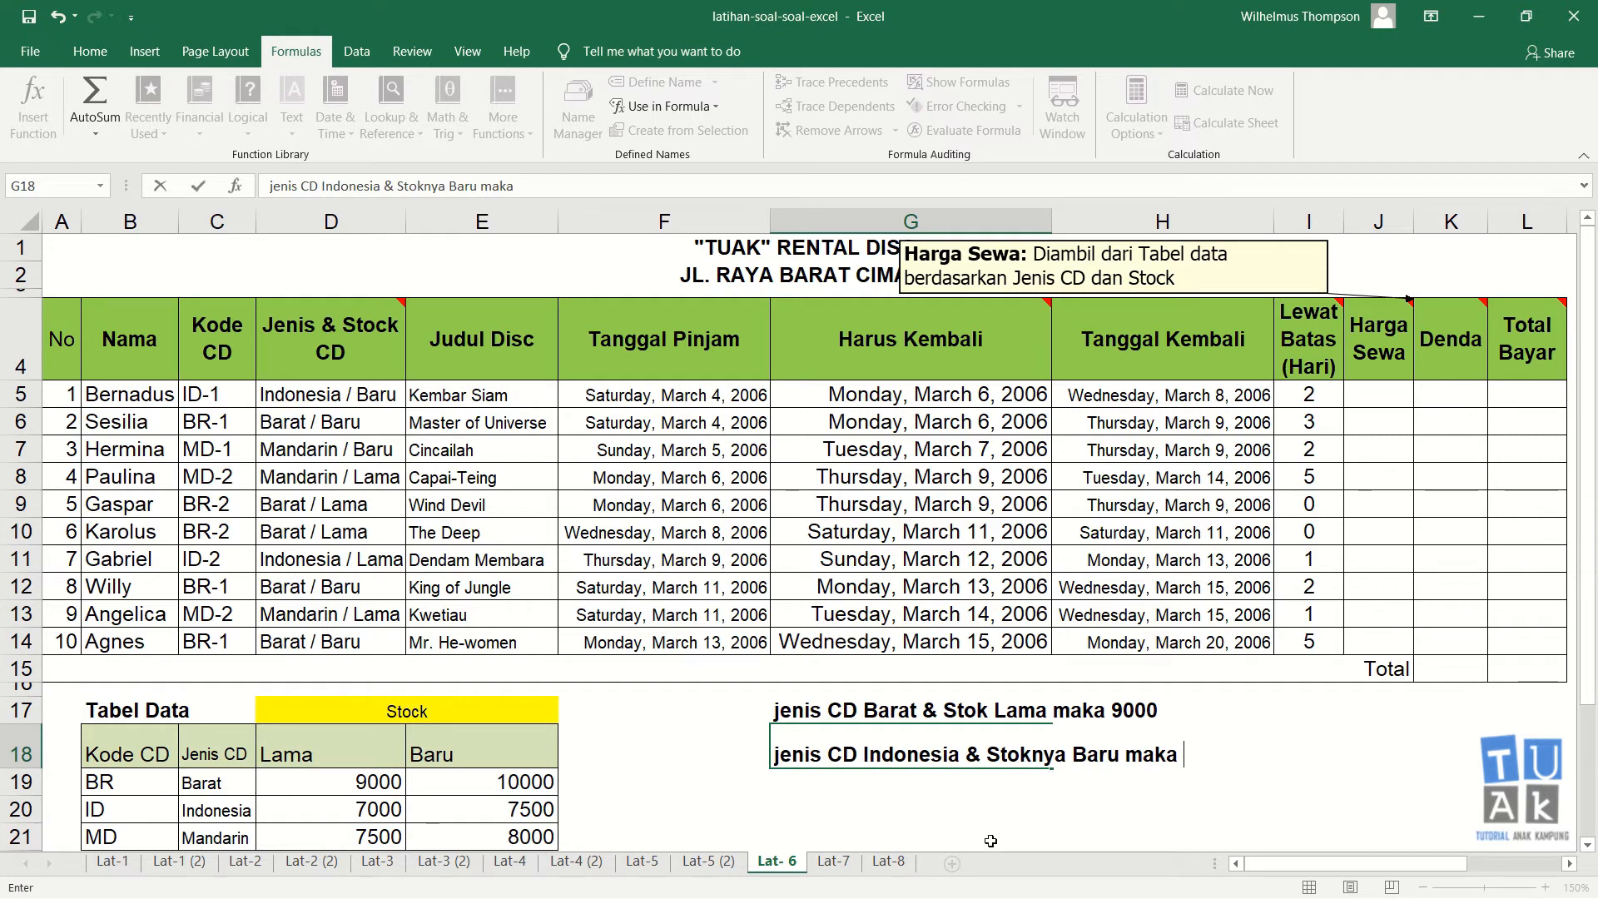
text(7500)
key(Return)
key(Up)
key(Up)
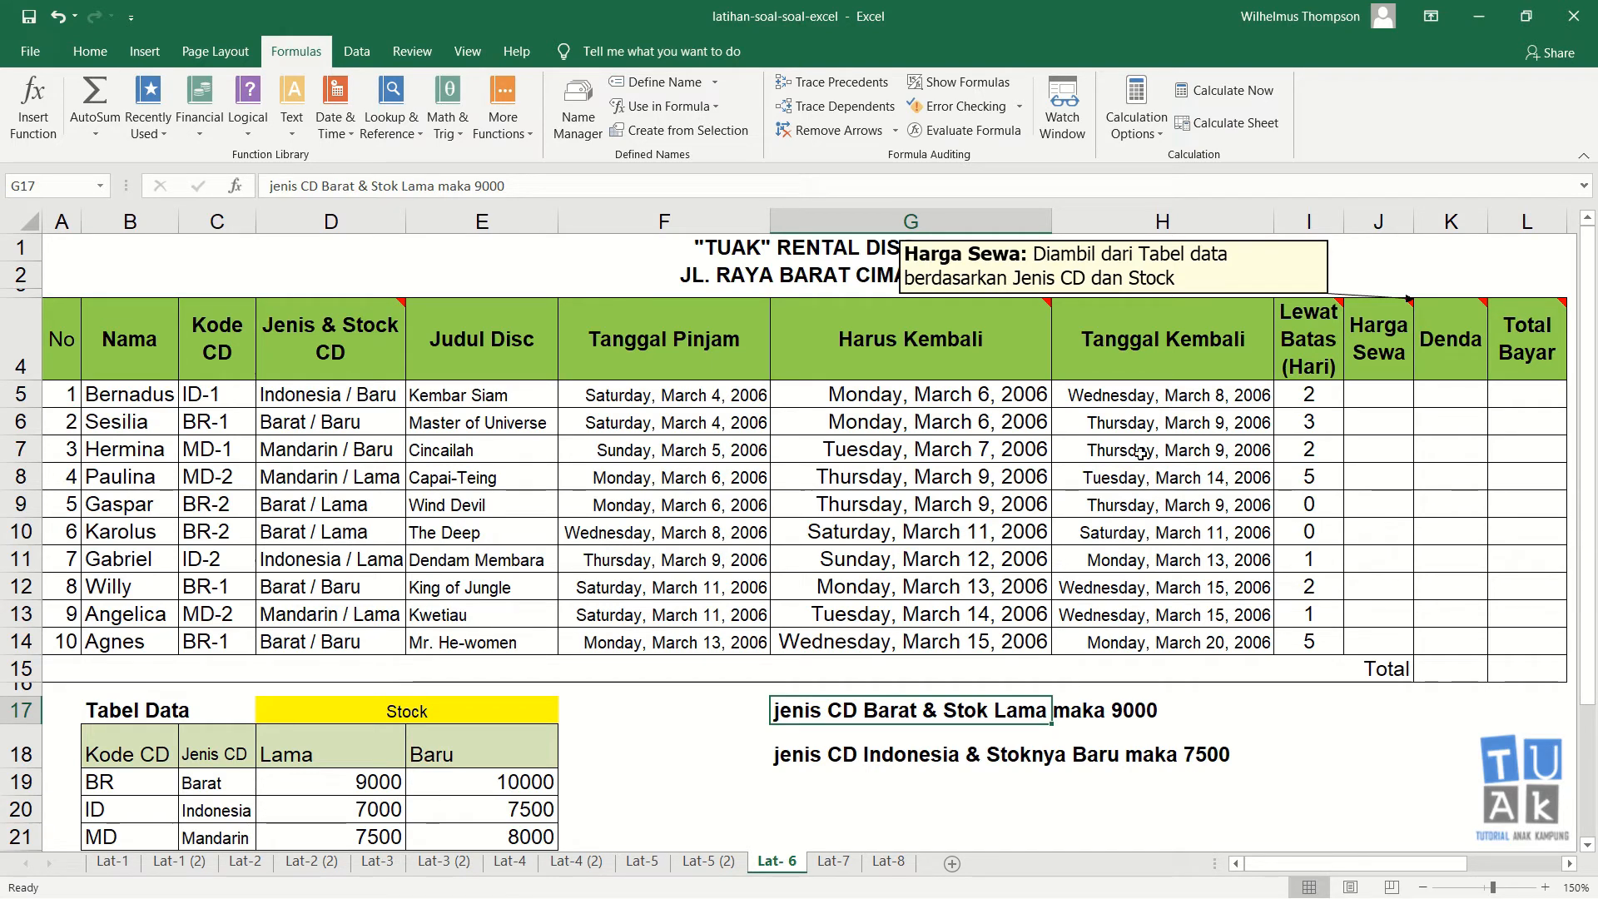
click(1405, 396)
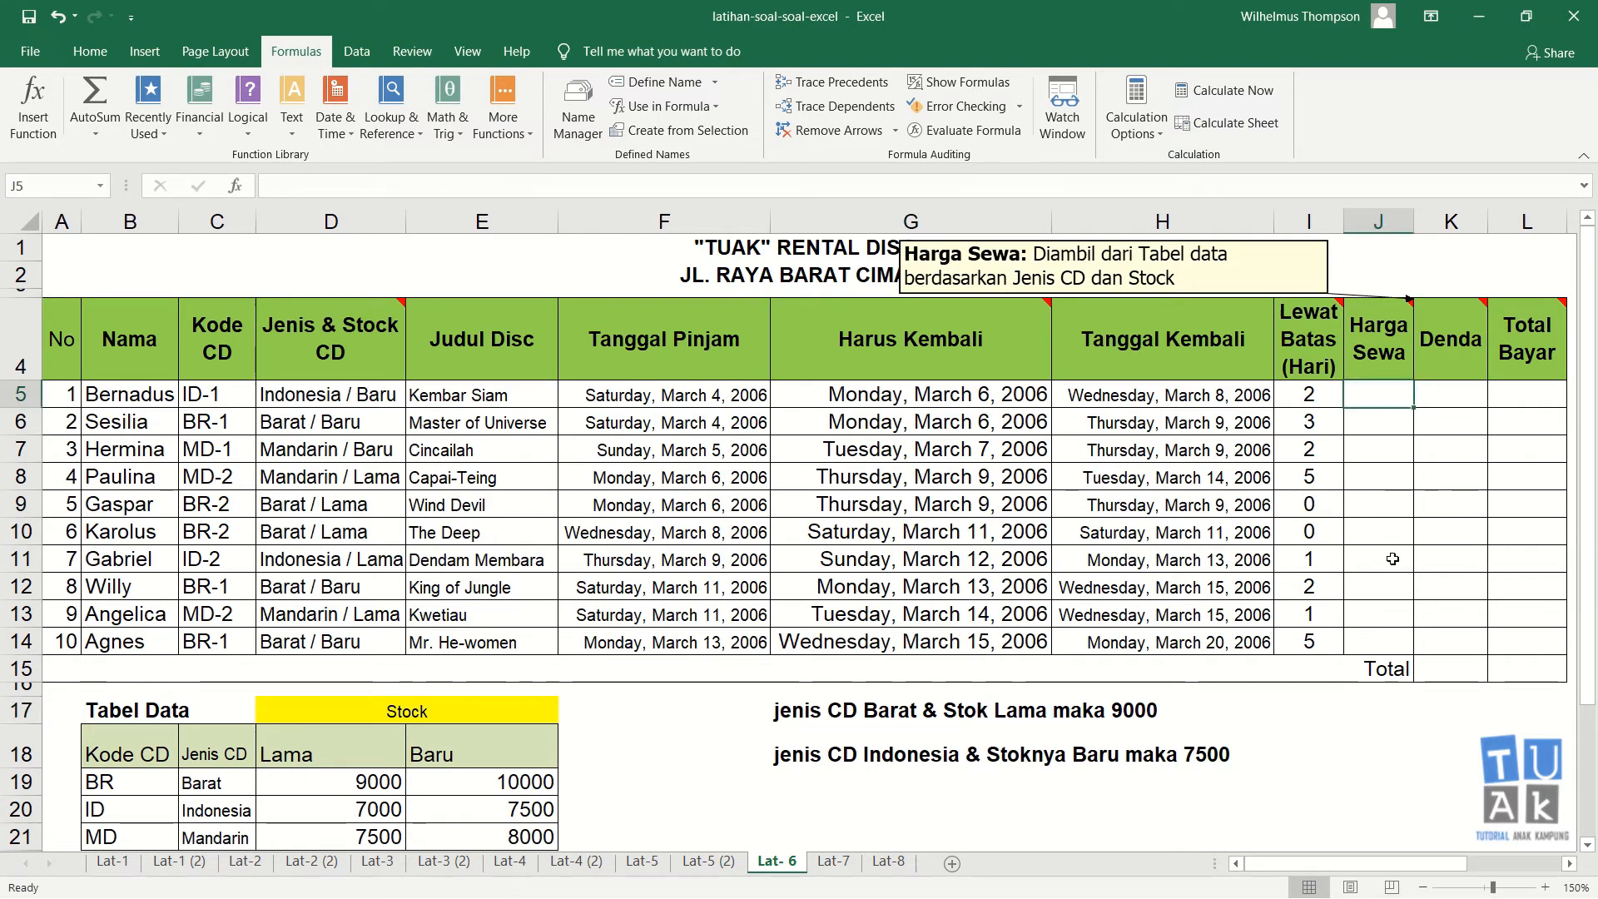
text(=)
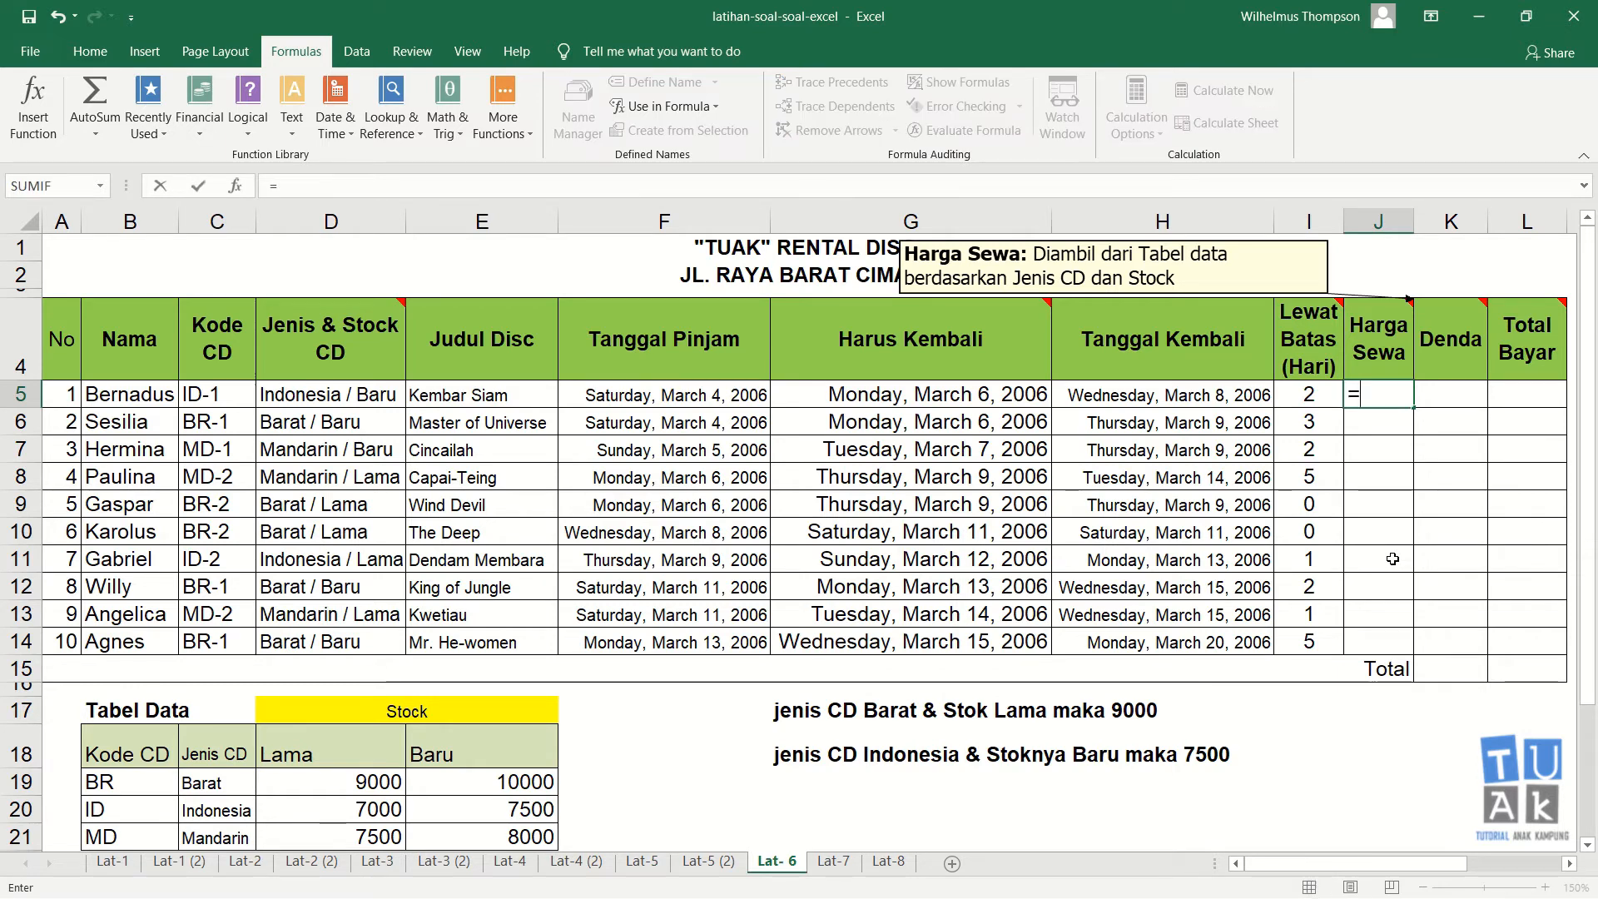
key(Escape)
Step: Clear the note in G17 below the table
key(Down)
key(Down)
key(Down)
key(Down)
key(Down)
key(Down)
key(Down)
key(Down)
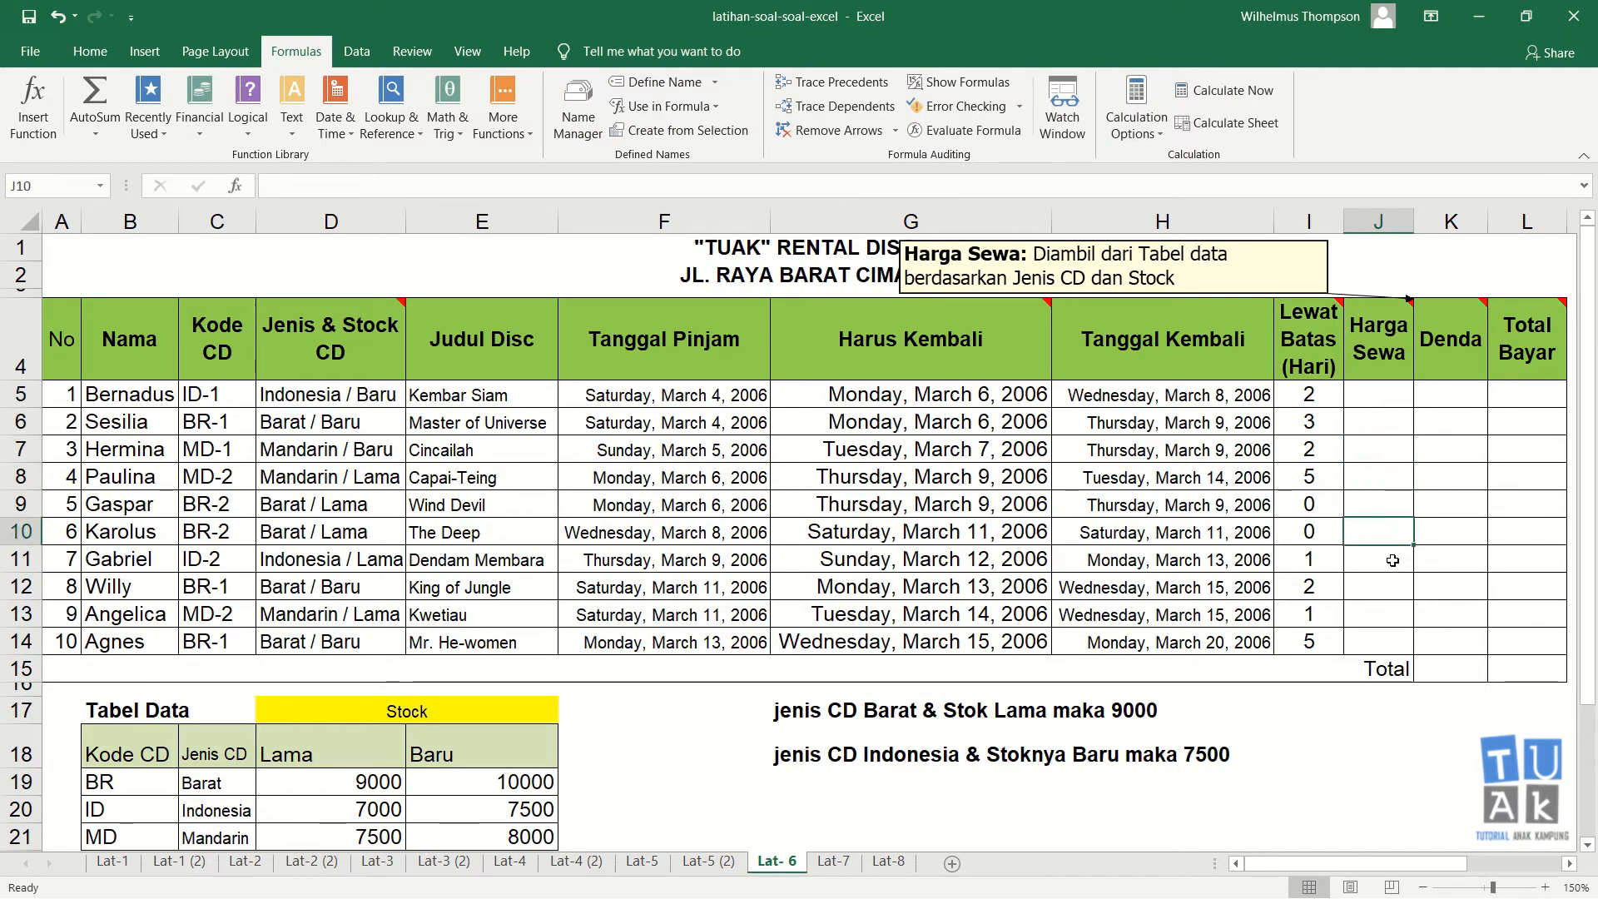
key(Down)
key(Down)
key(Down)
key(Down)
key(Left)
key(Left)
key(Left)
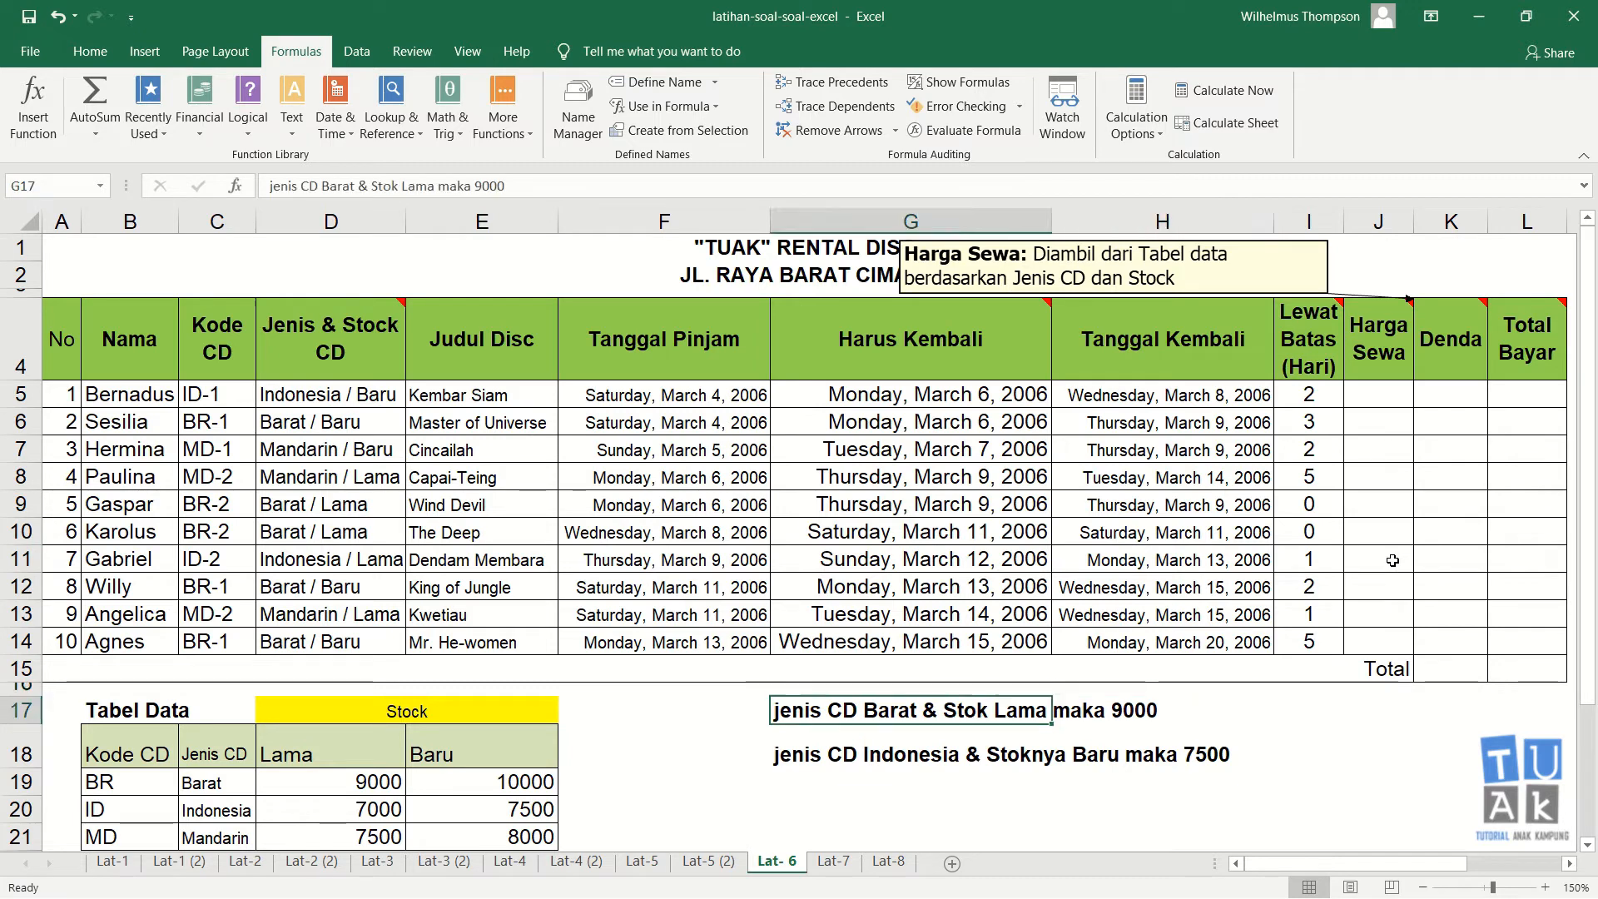
key(Delete)
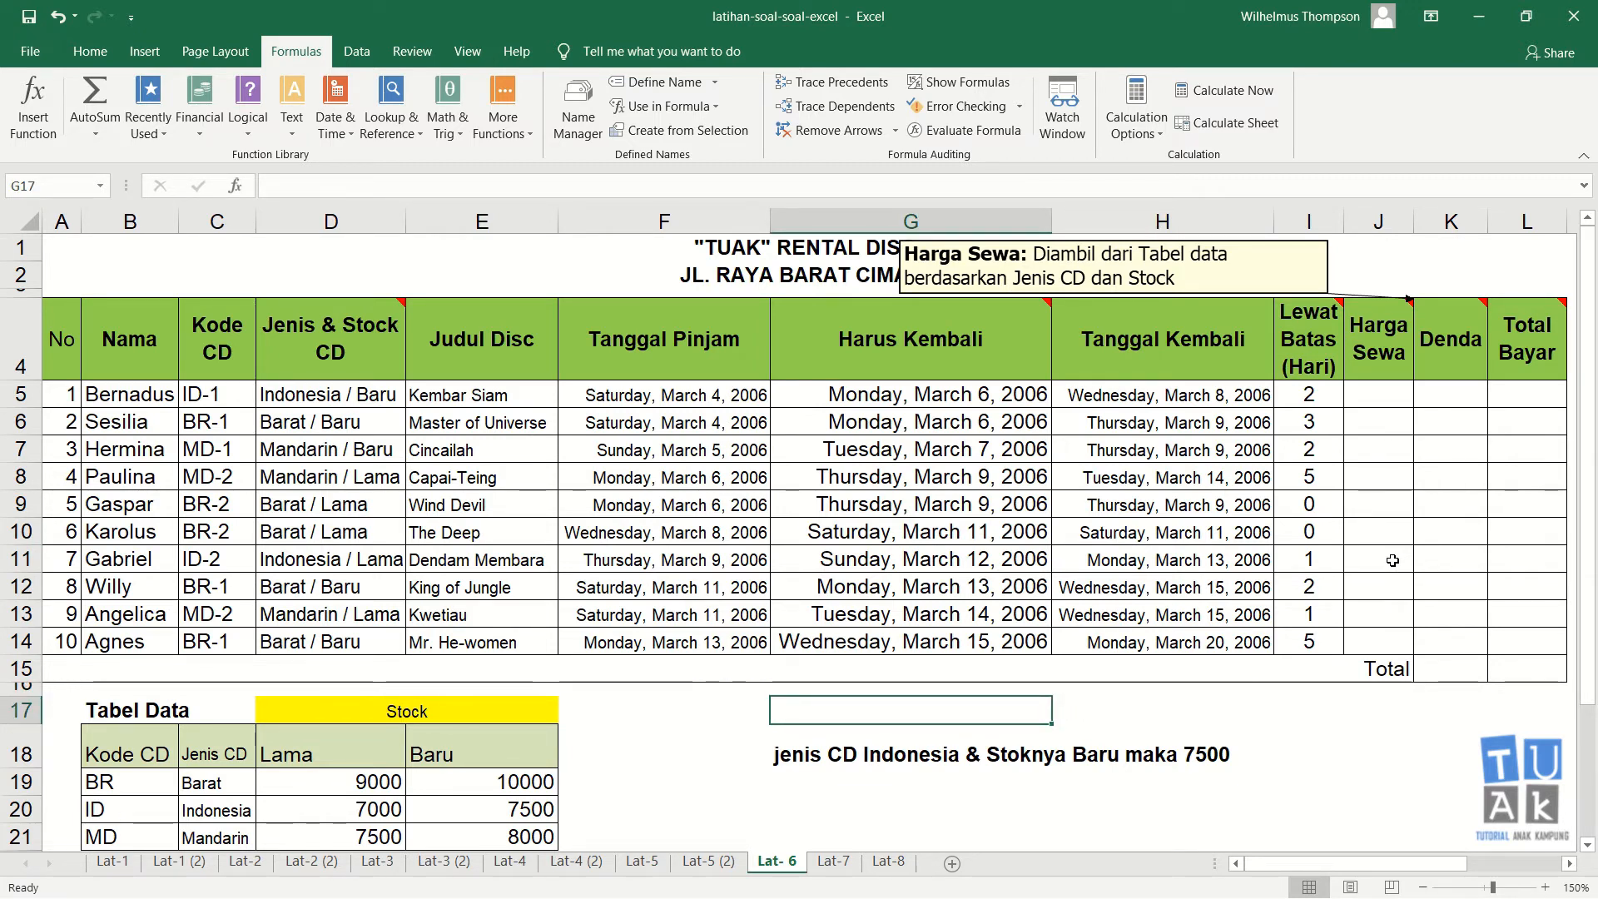
click(1396, 400)
text(=if()
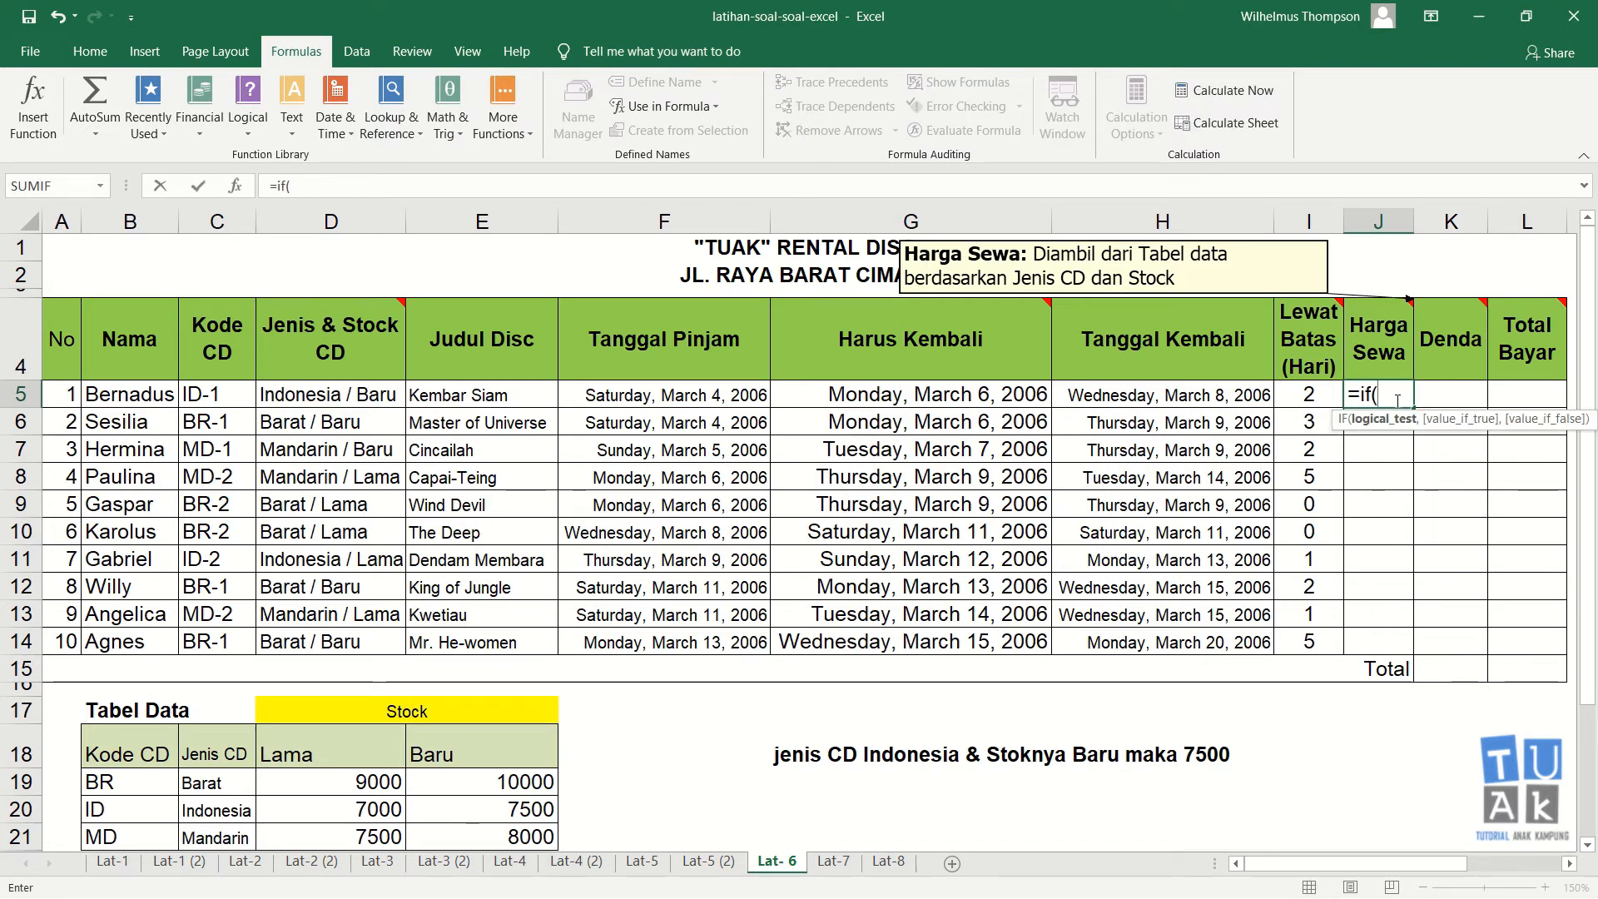
key(Escape)
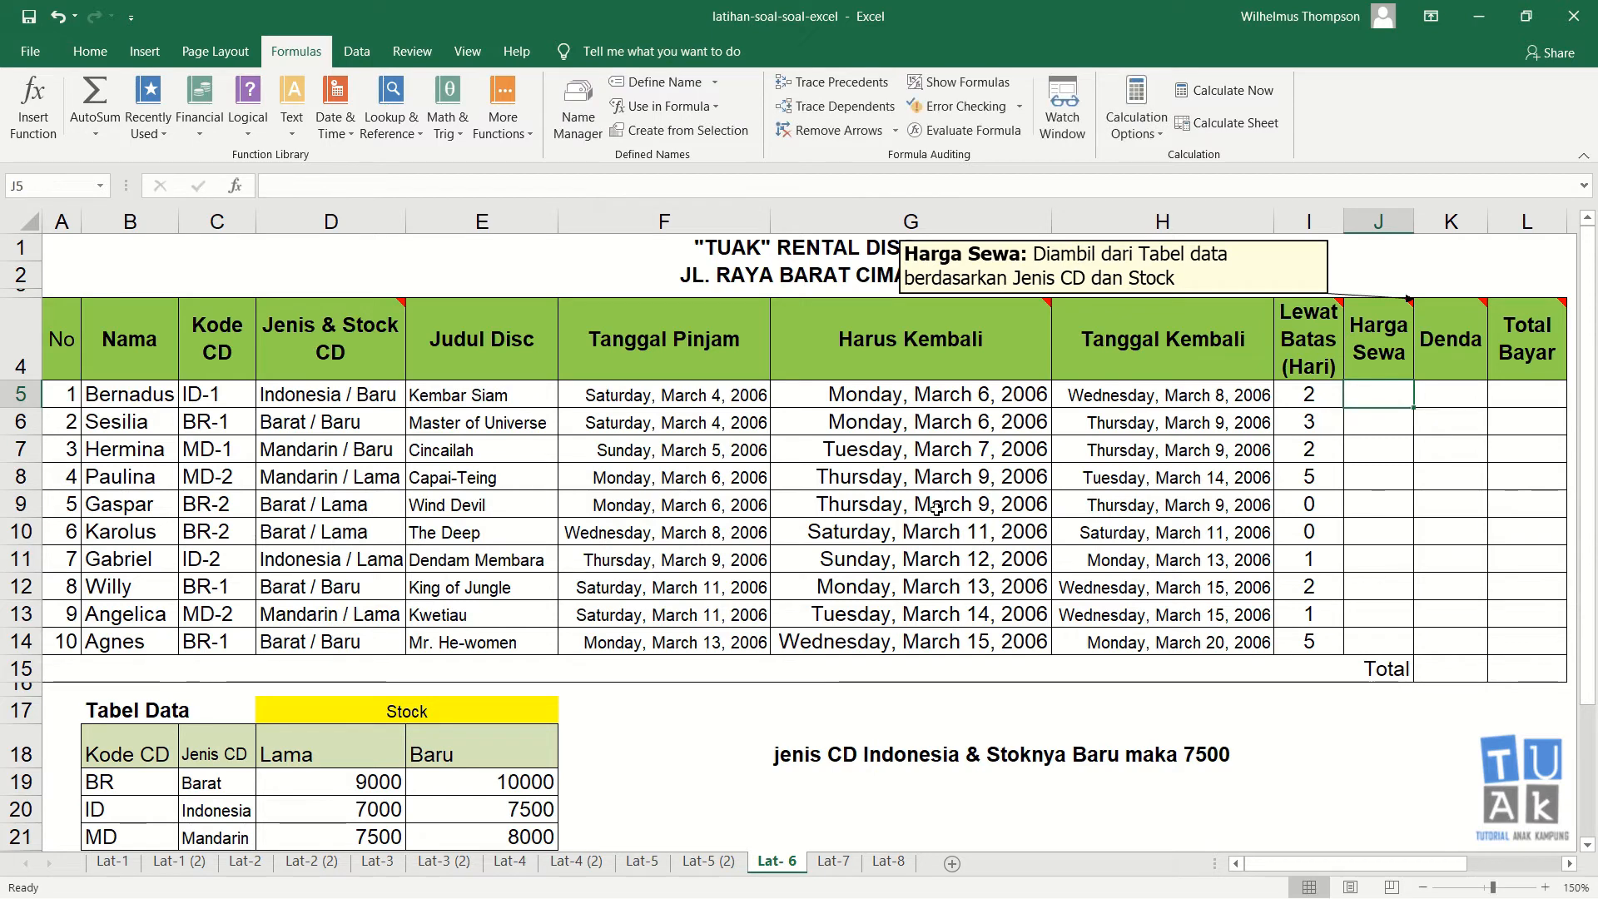
Step: Clear the note in G18 below the table
click(786, 766)
key(Delete)
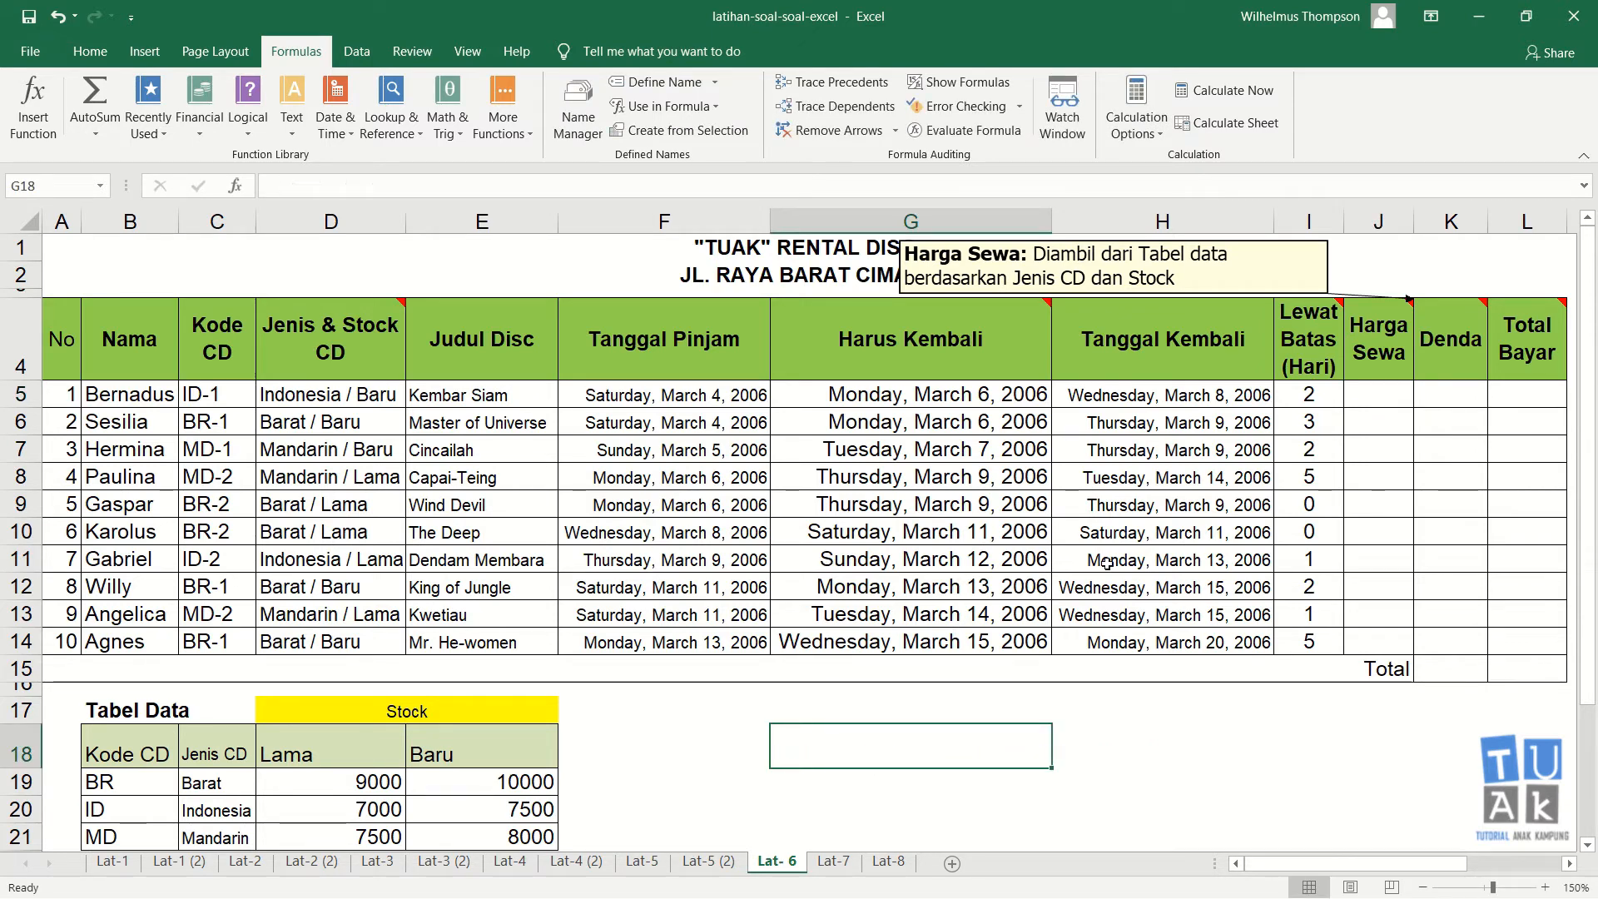
Step: In J5, start an IF formula testing whether the last 4 characters of D5 equal "Lama"
click(1396, 397)
text(=if()
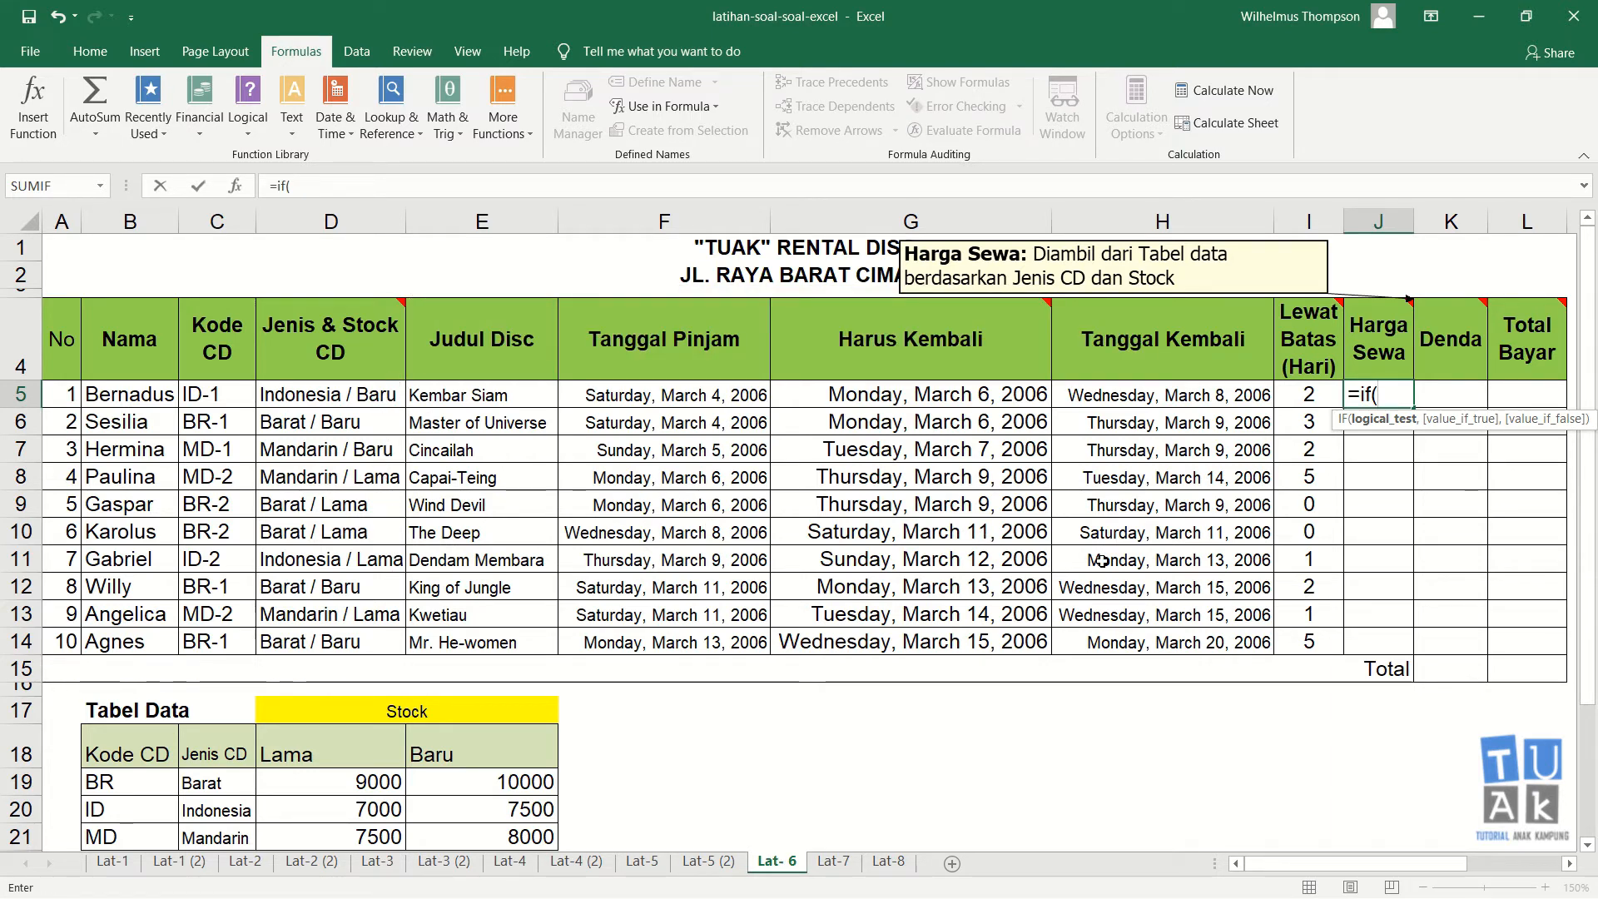
text(right()
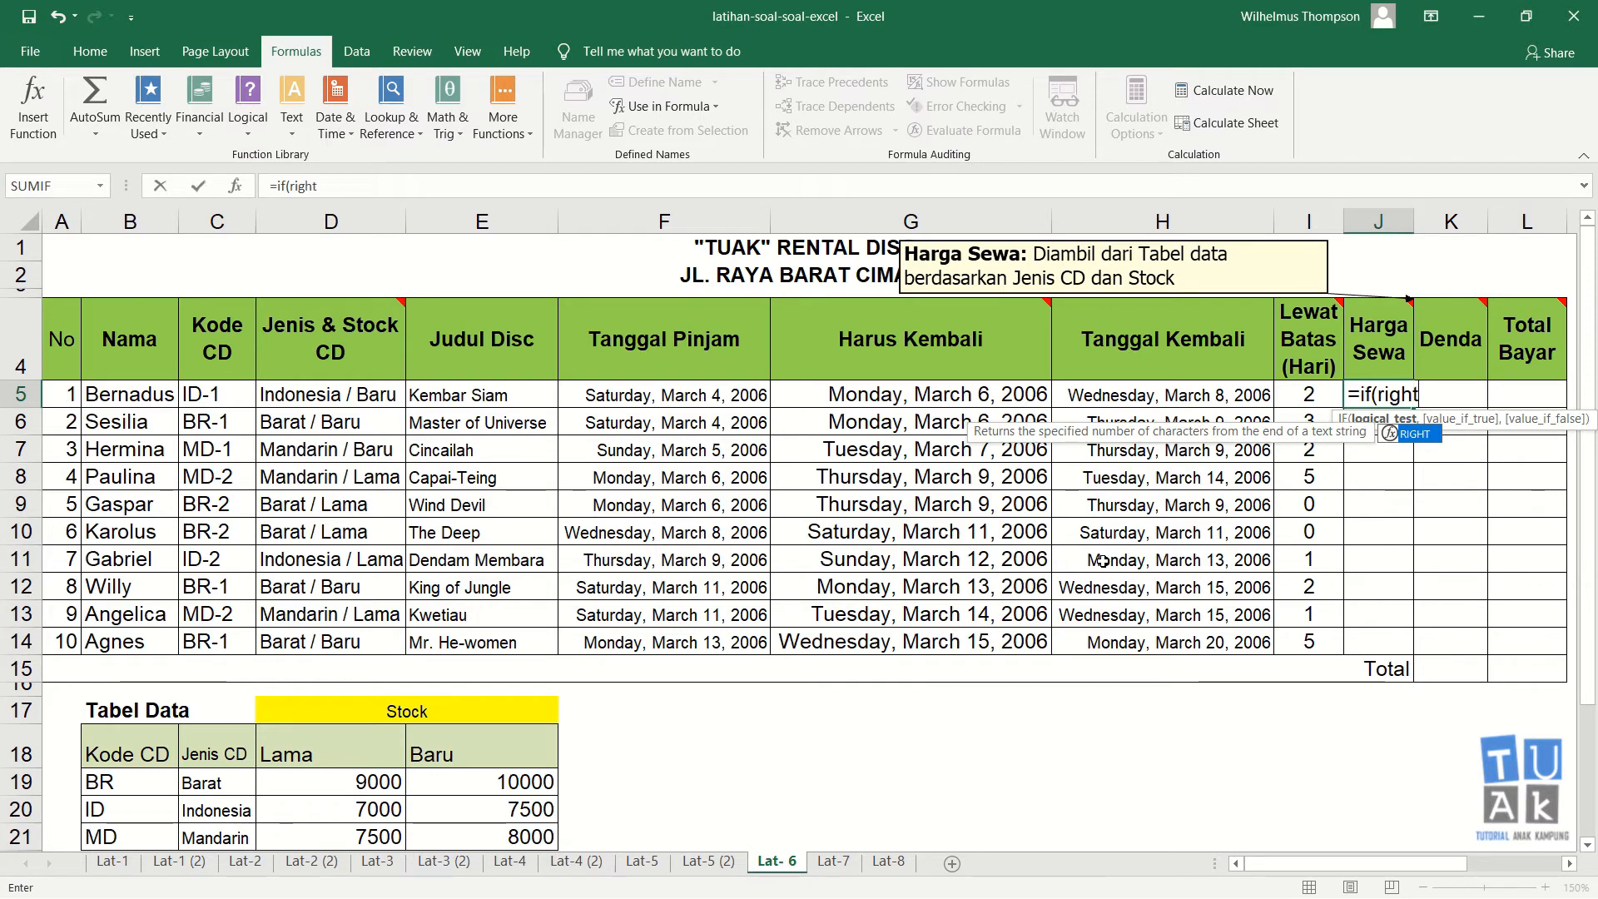
click(362, 394)
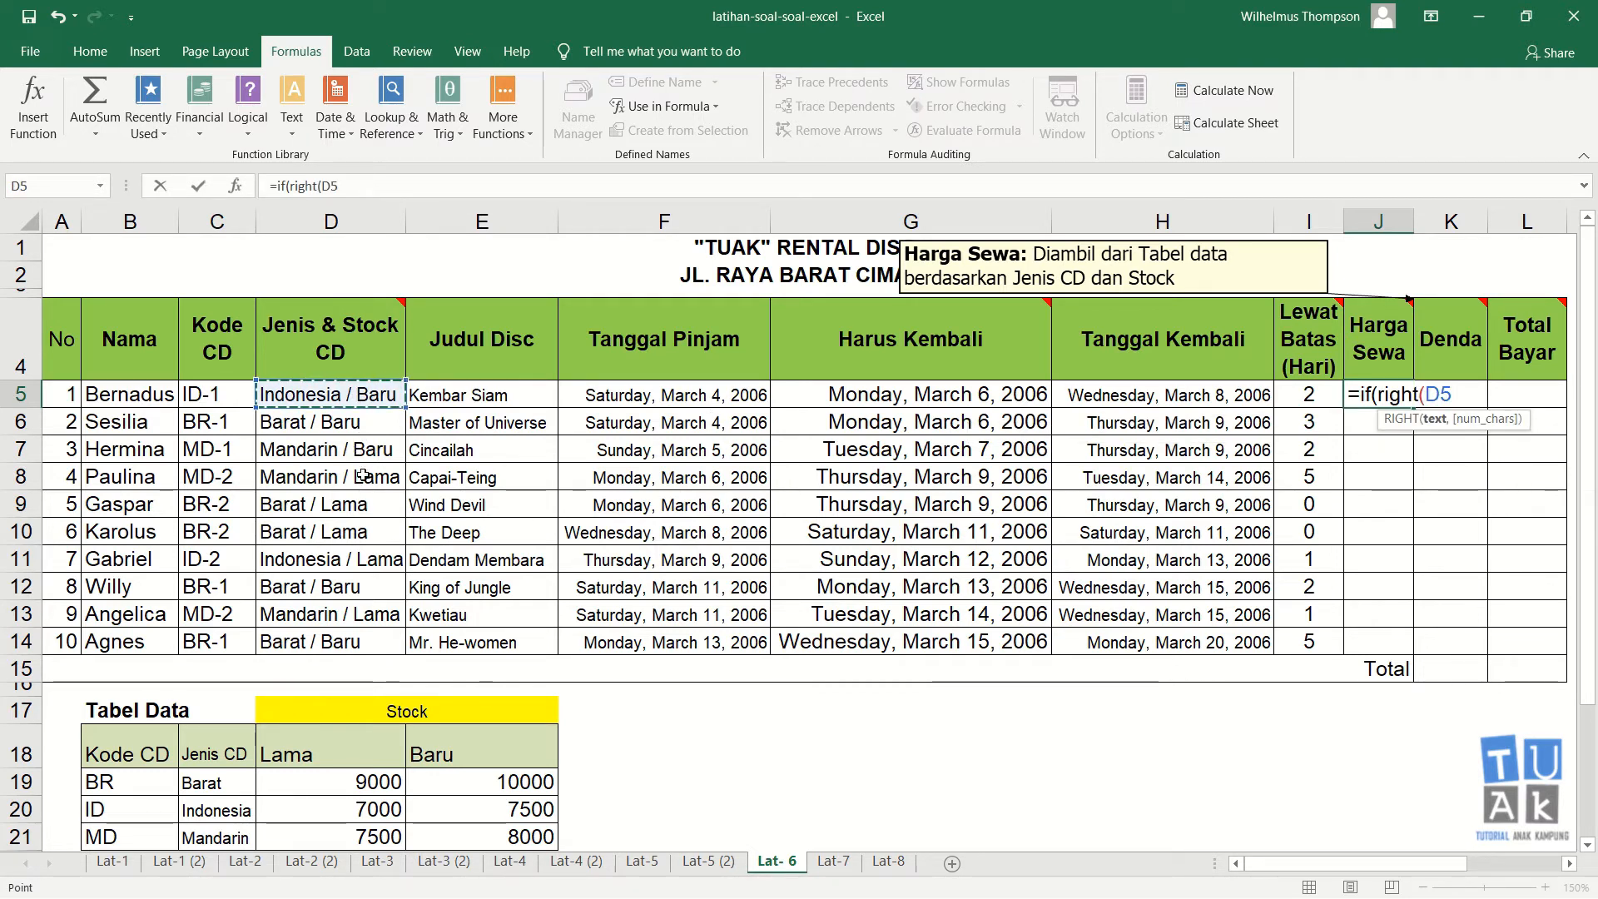
text(,4)=)
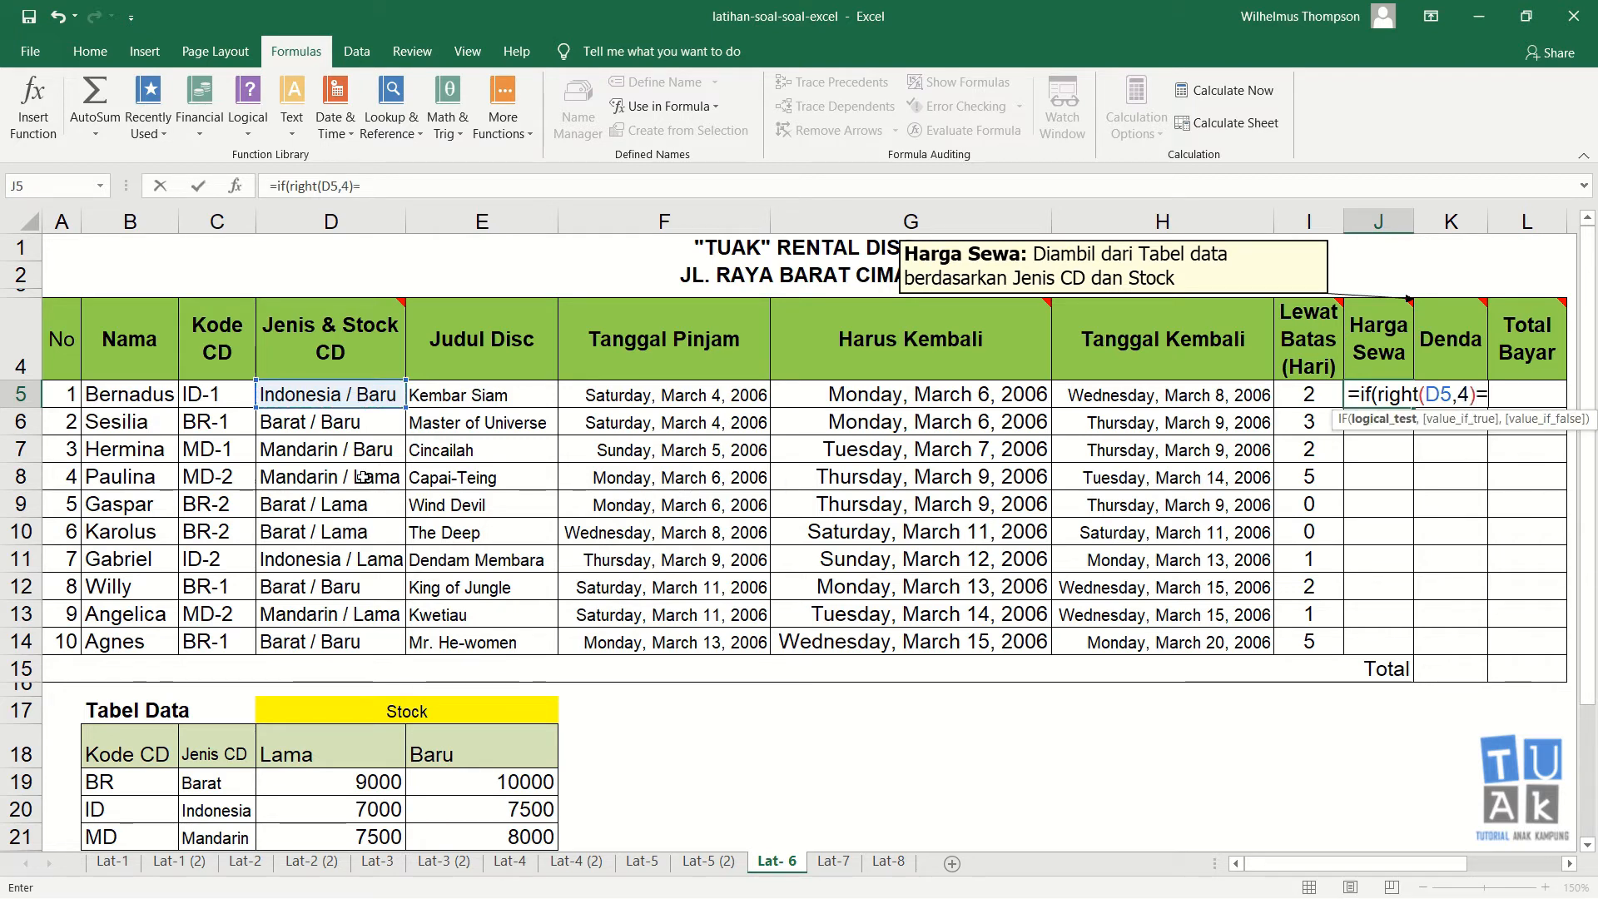
text("Lama")
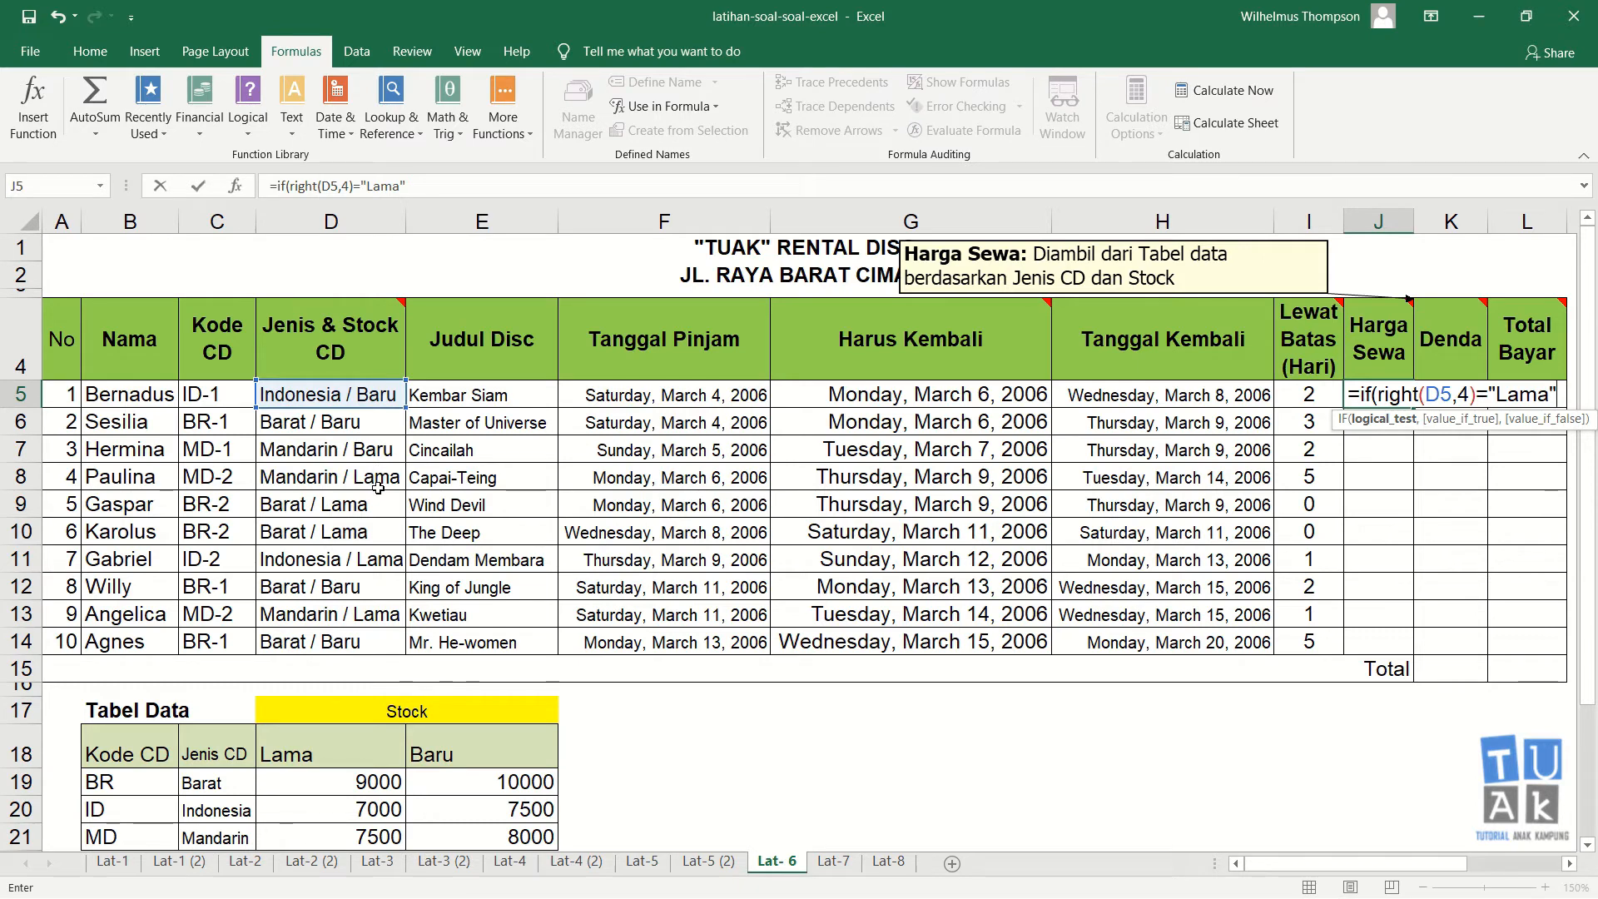
text(,)
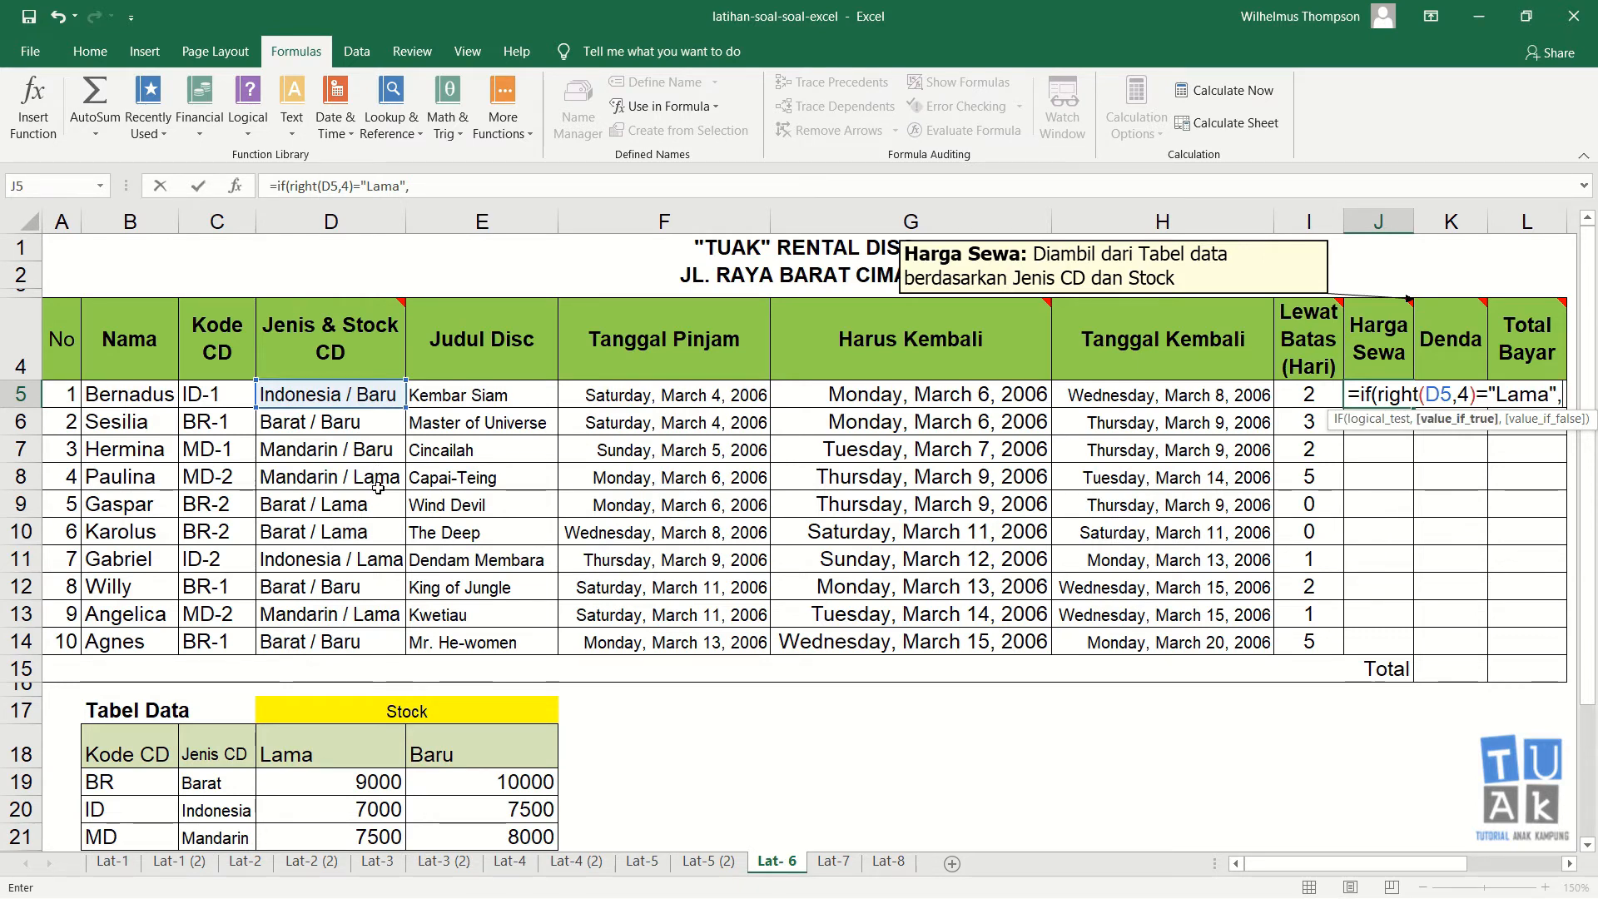
text(vlookup)
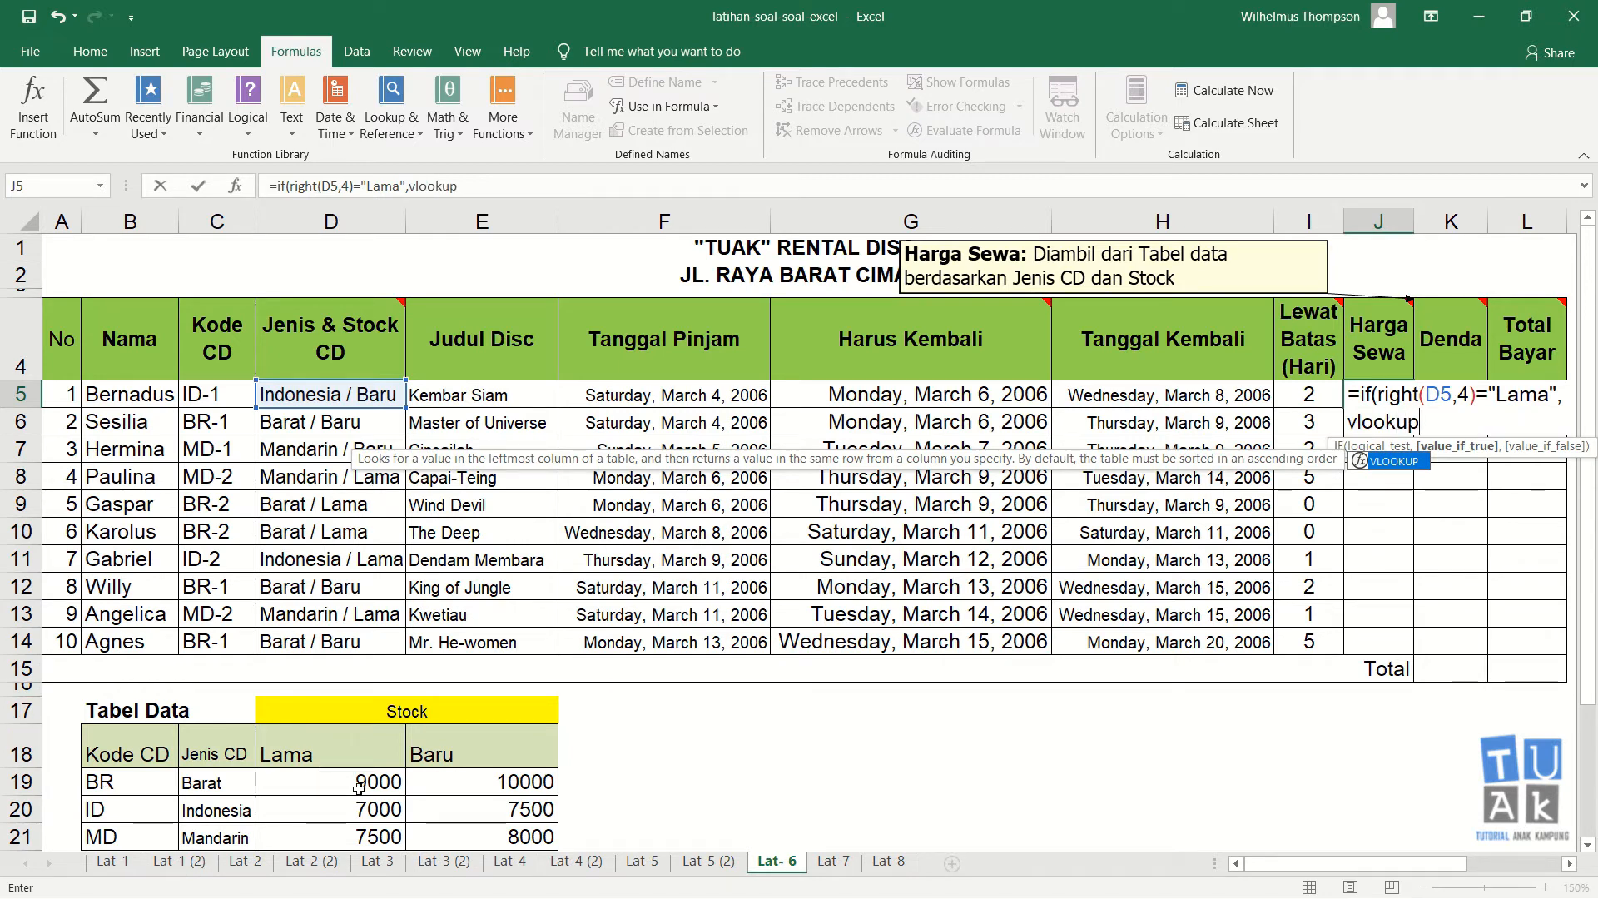
text(()
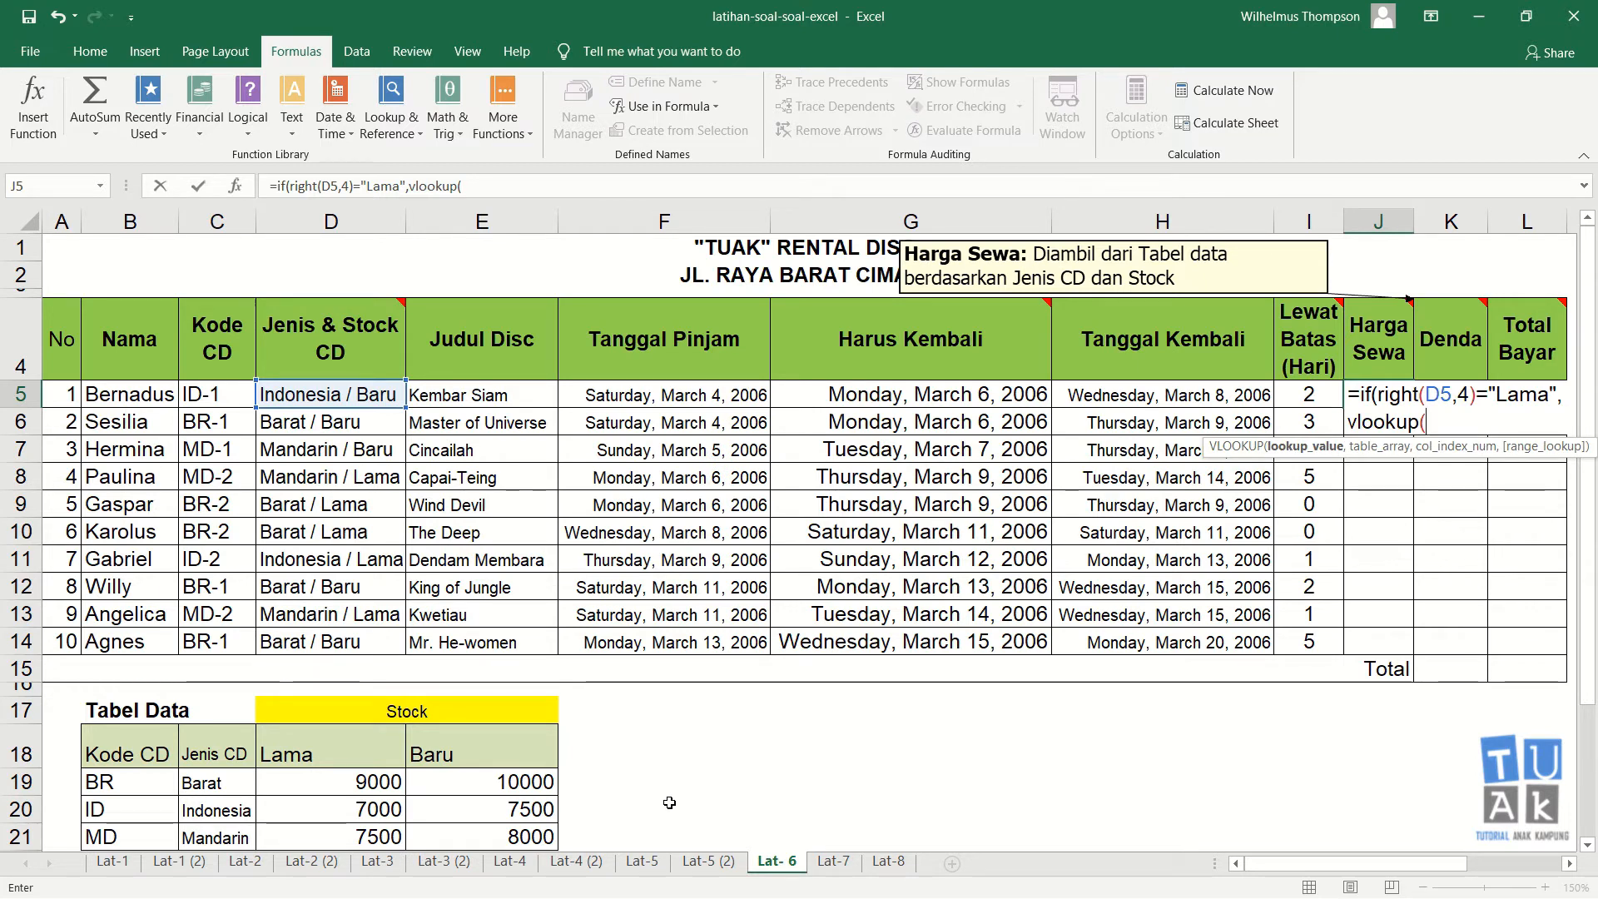
text(left()
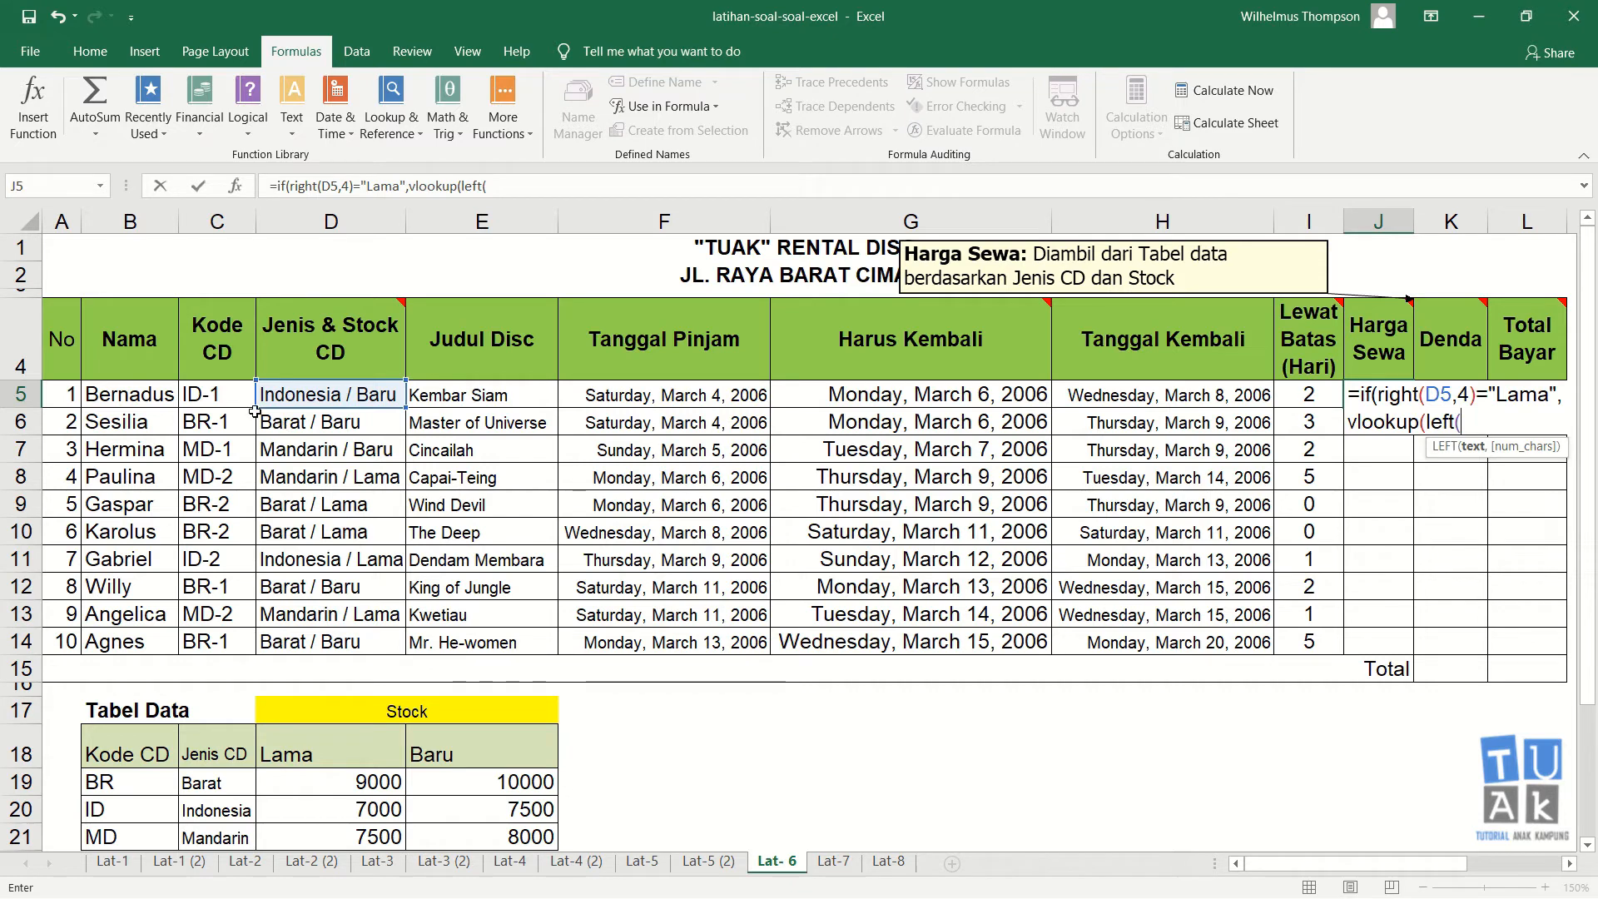
Step: Add VLOOKUP(LEFT(C5,2),$B$18:$E$21,3,0) as the true value, with the data table range made absolute
click(225, 393)
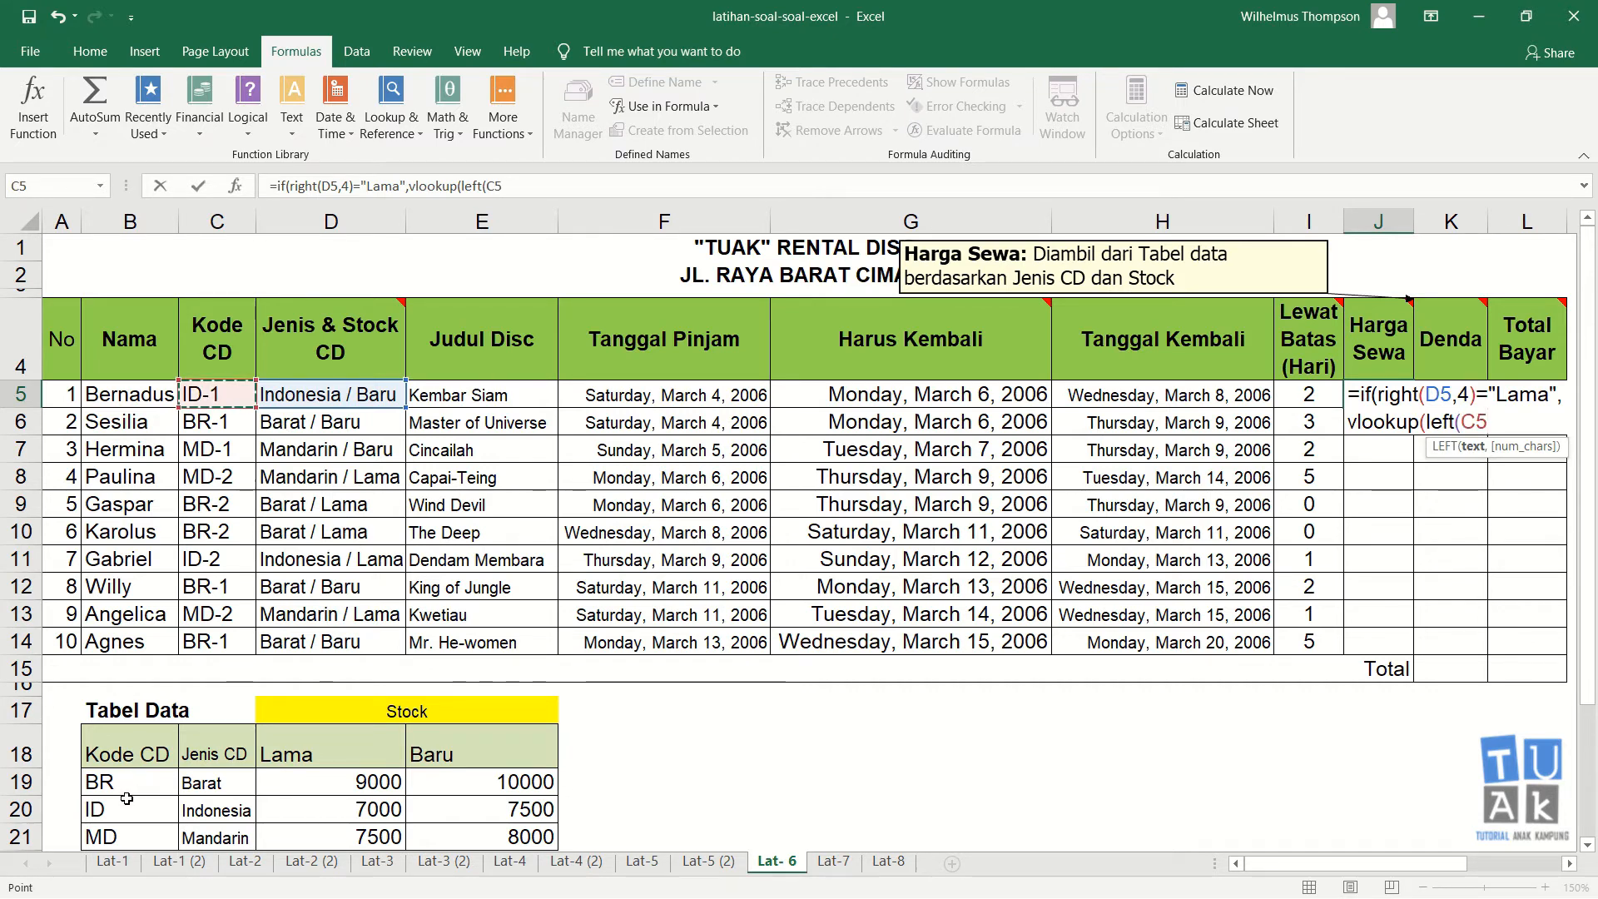
text(,2)
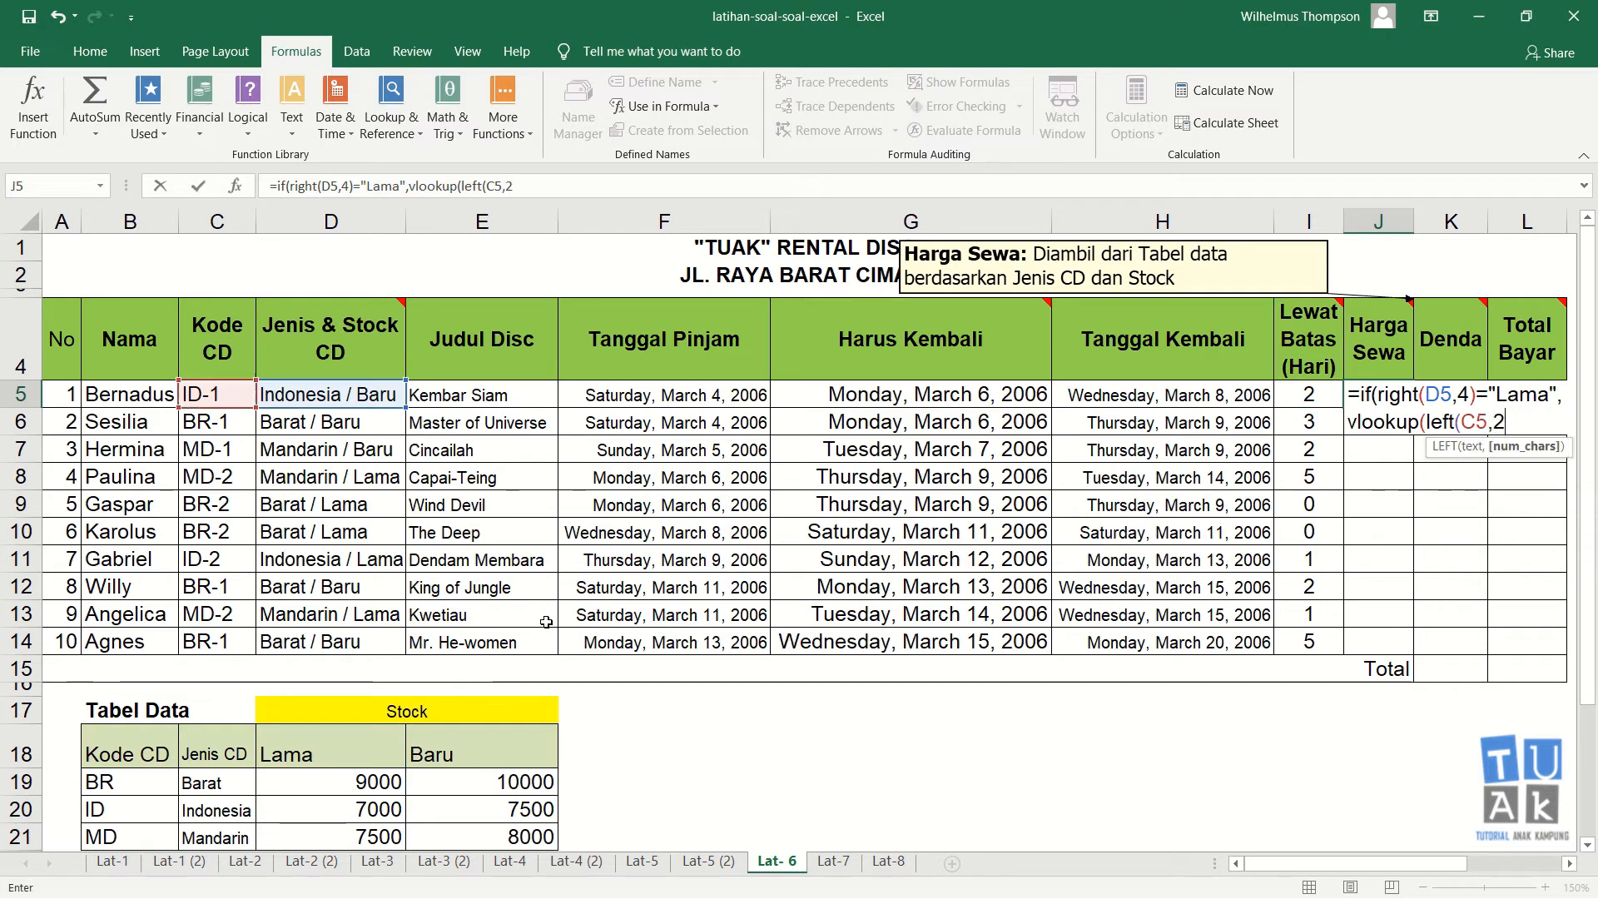
text(),)
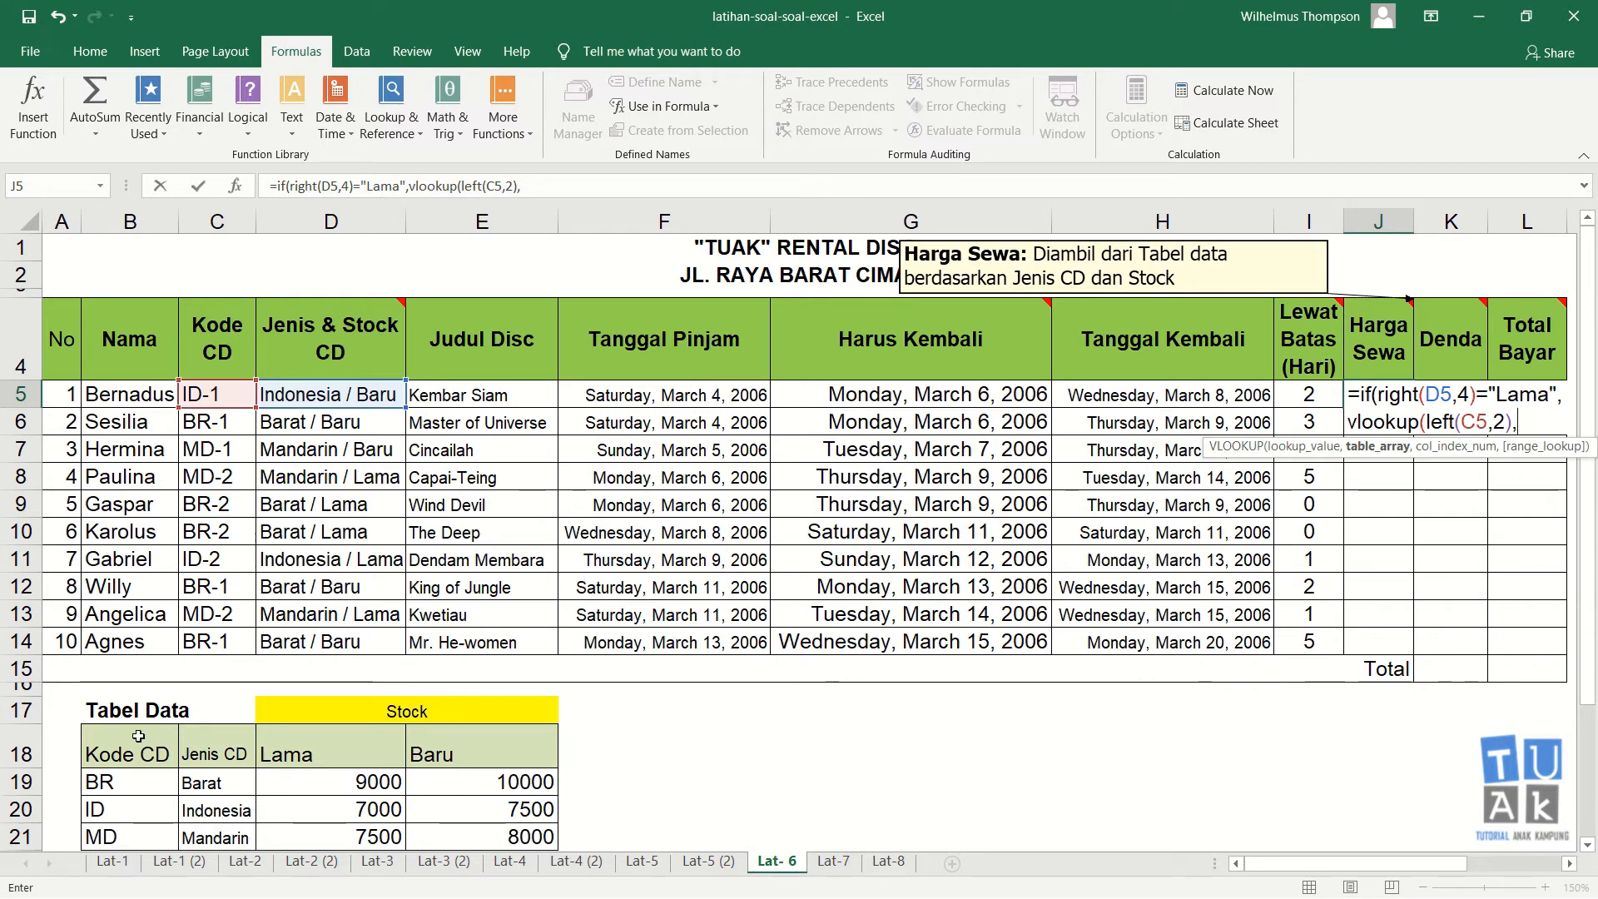
drag(137, 736, 438, 837)
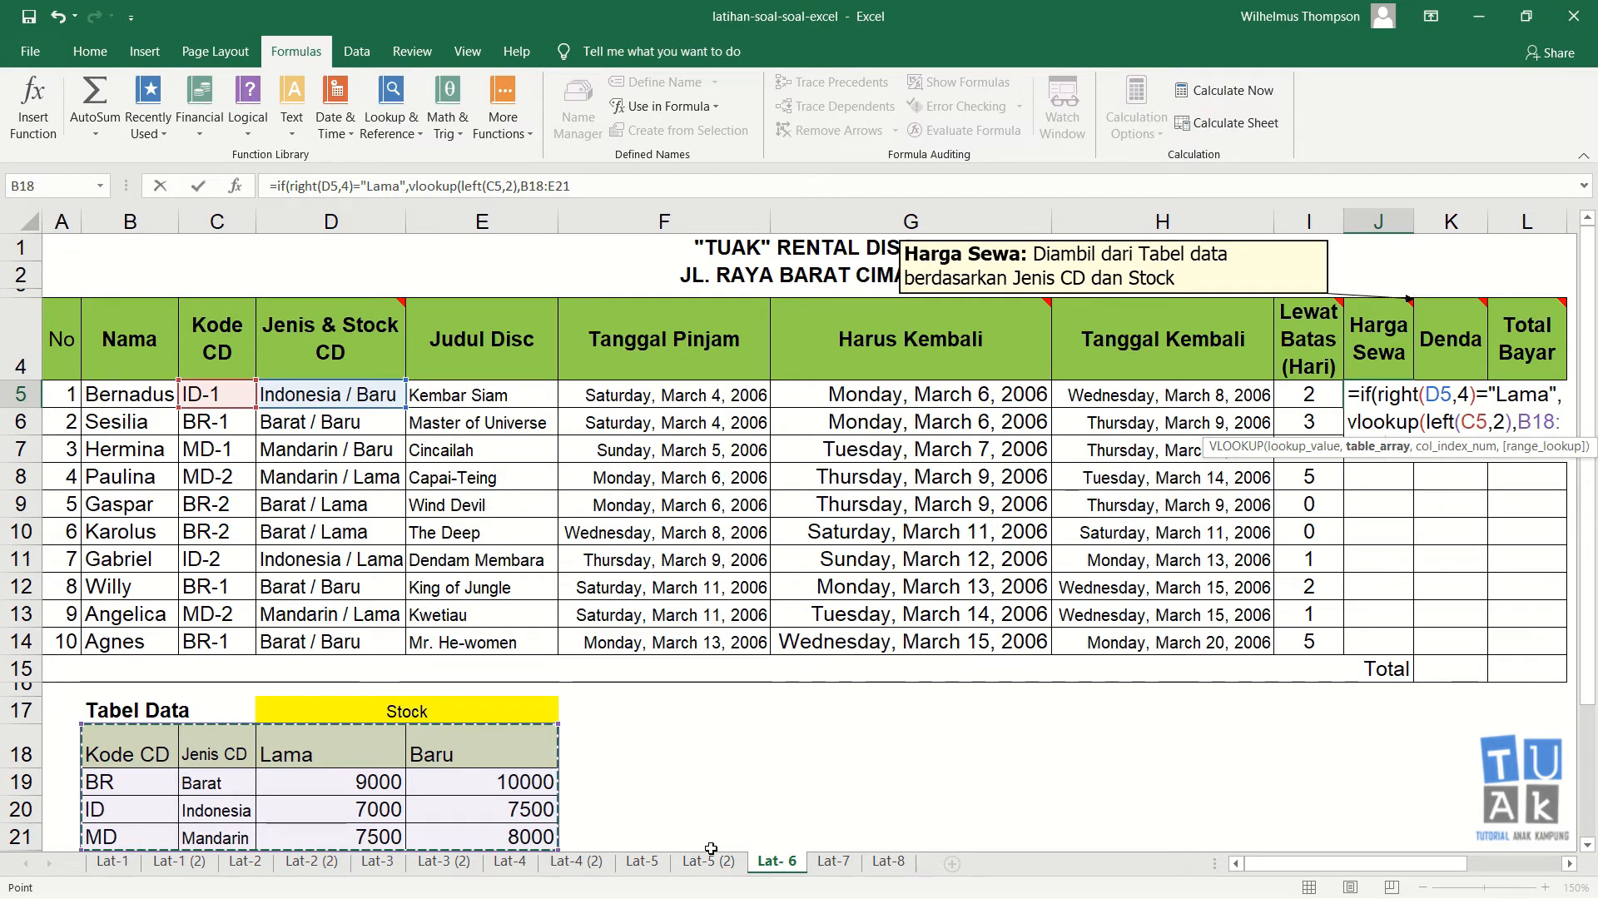
key(F4)
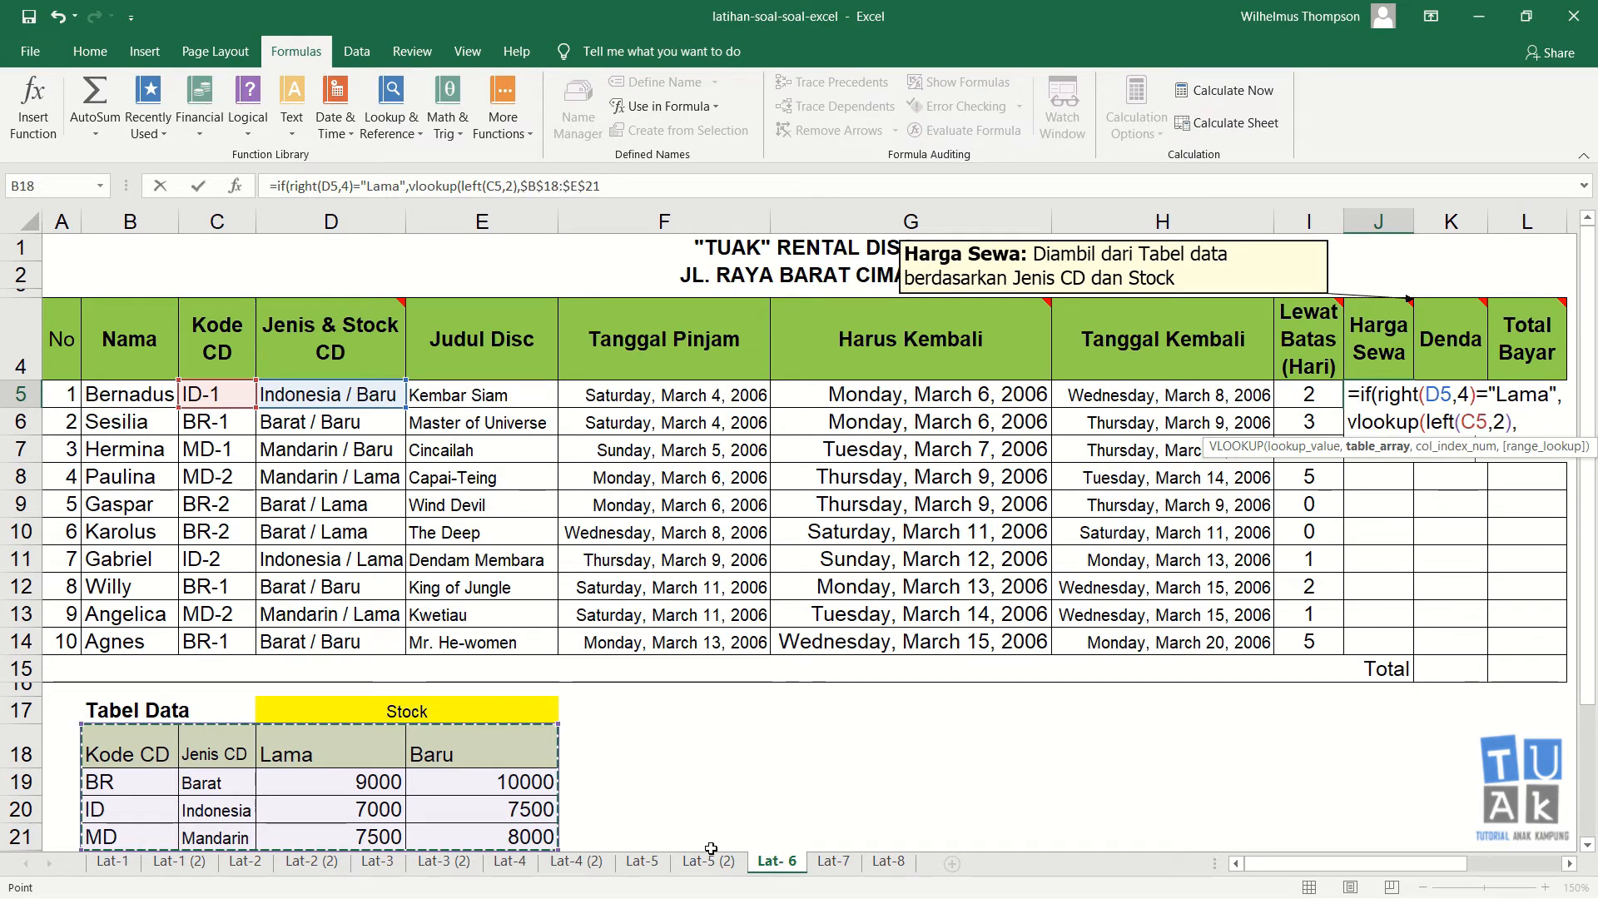
text(,)
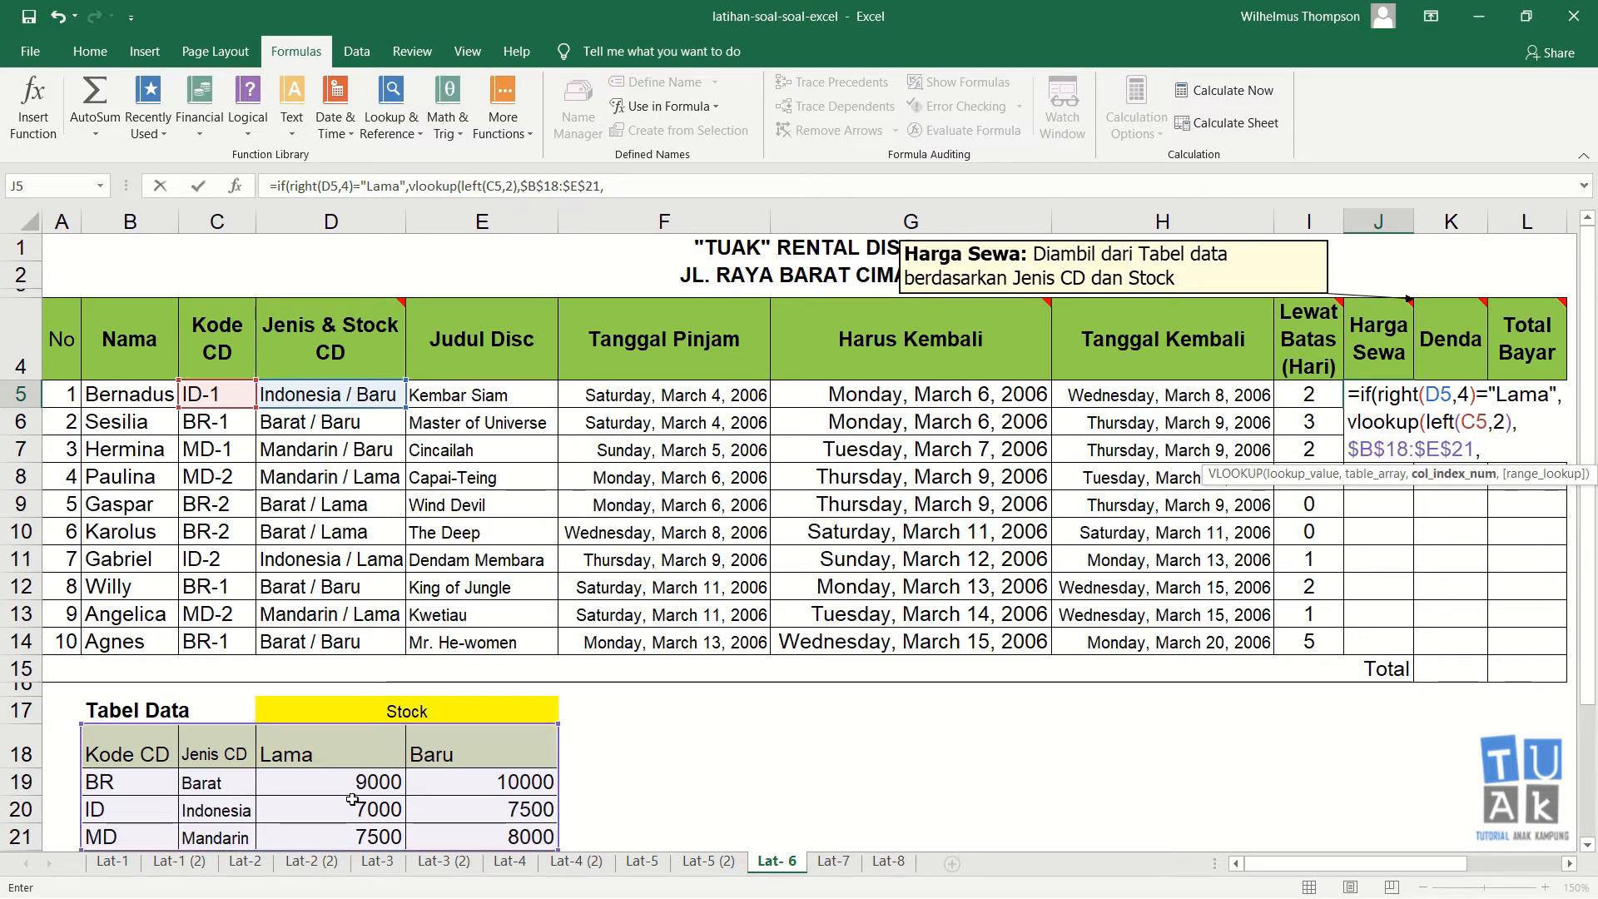
text(3,0))
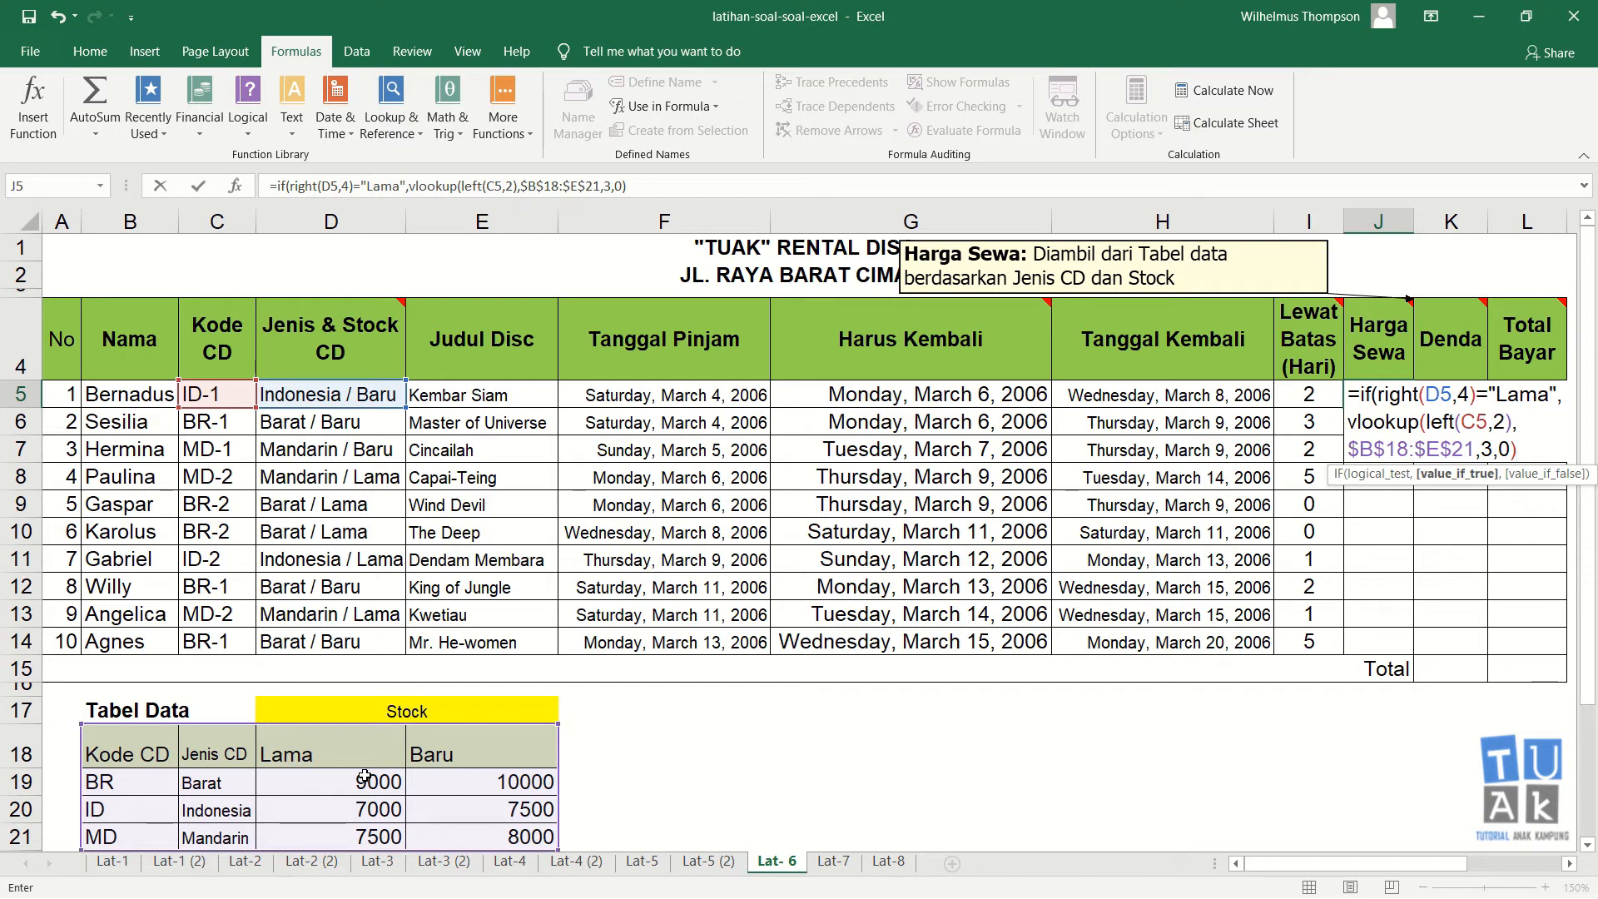
Step: Continue the IF formula with a second VLOOKUP(LEFT(C5,2),$B$18:$E$21, as the false value, making the data table range absolute
text(,)
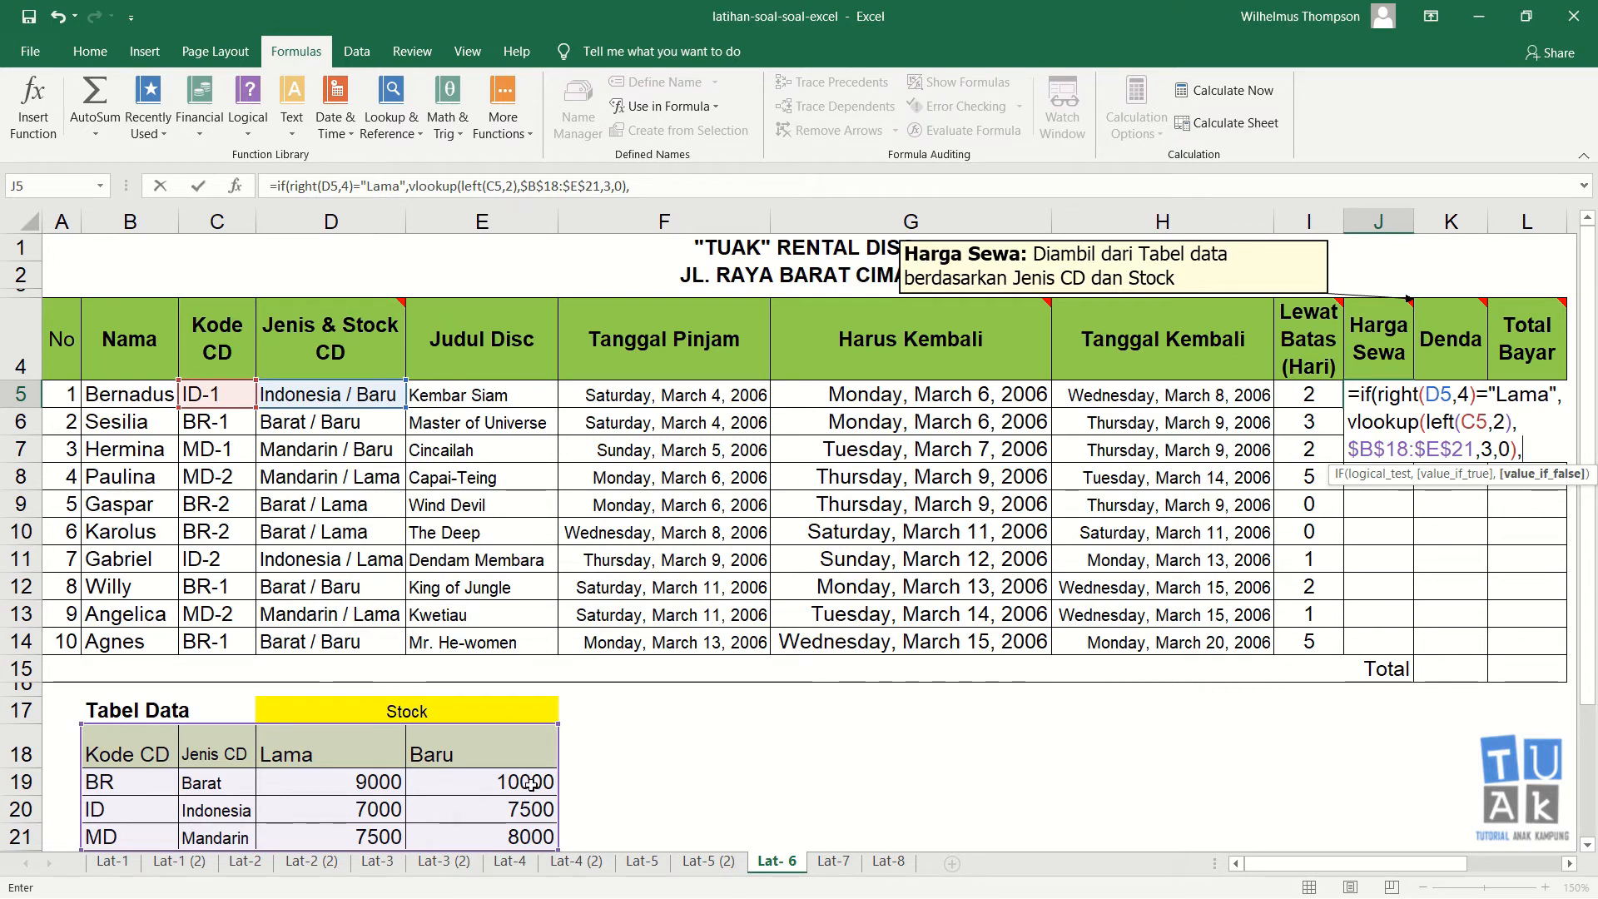
text(vlook)
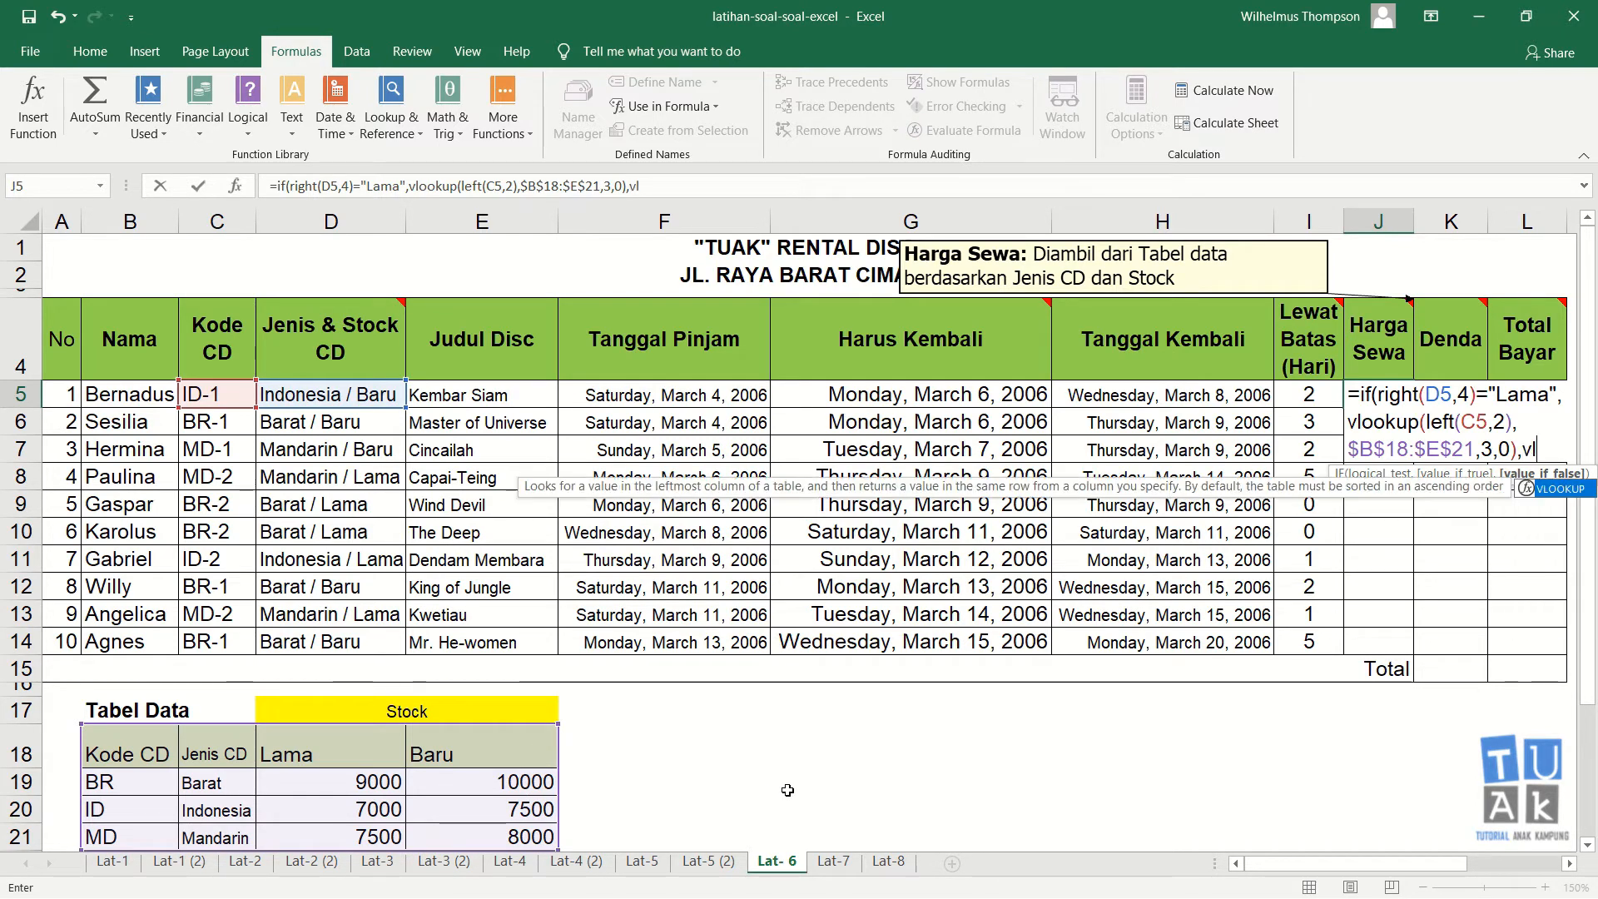
text(up()
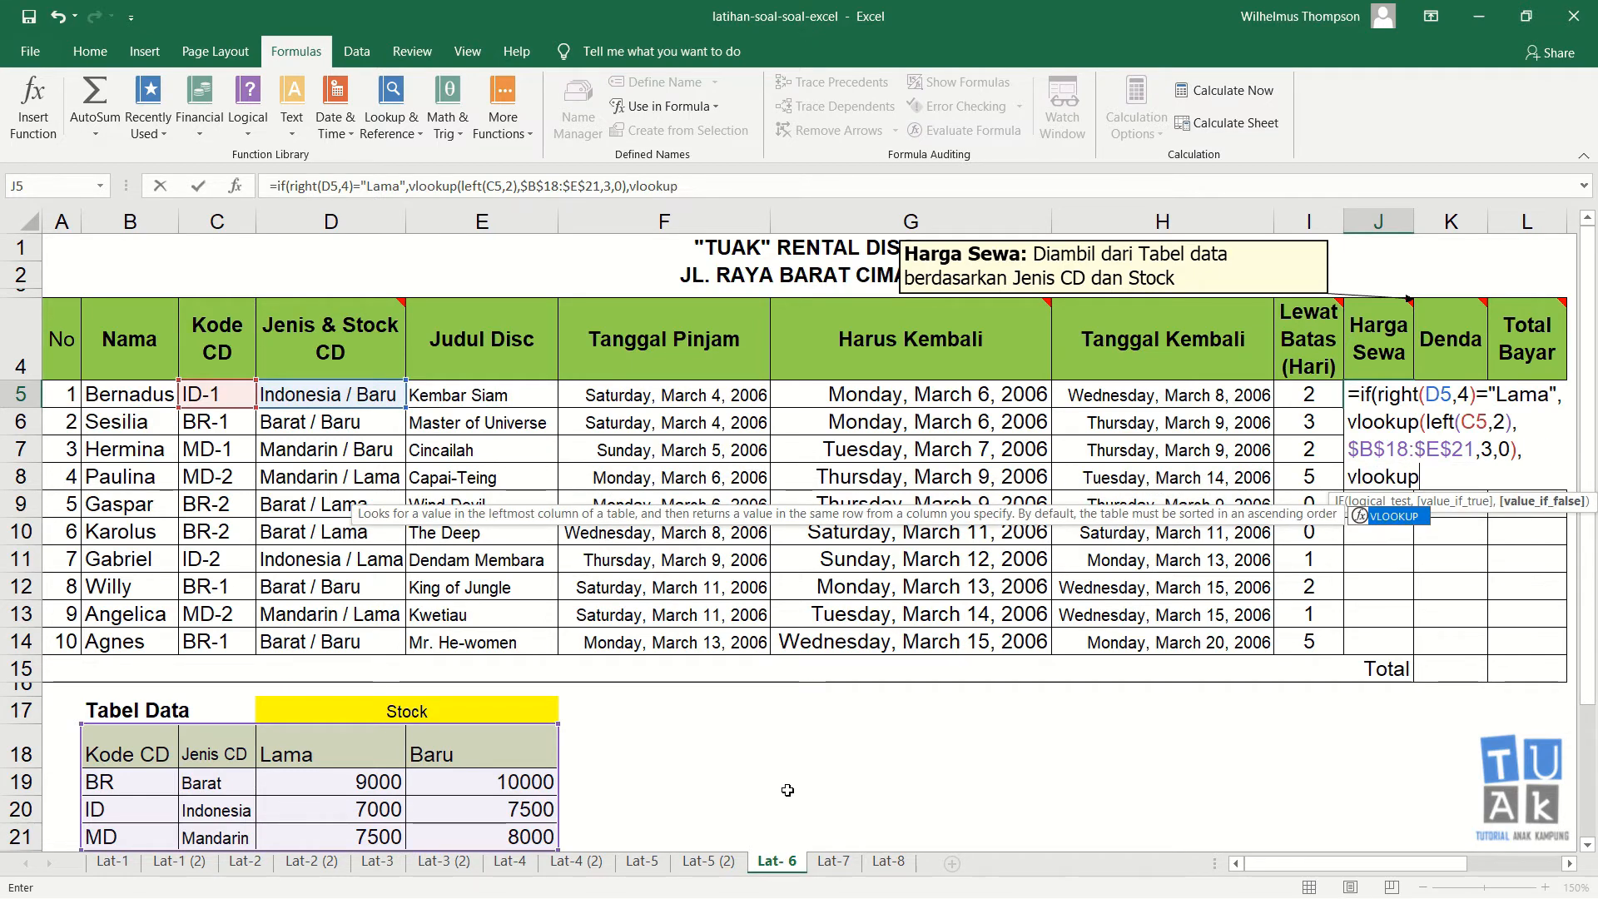
text(left()
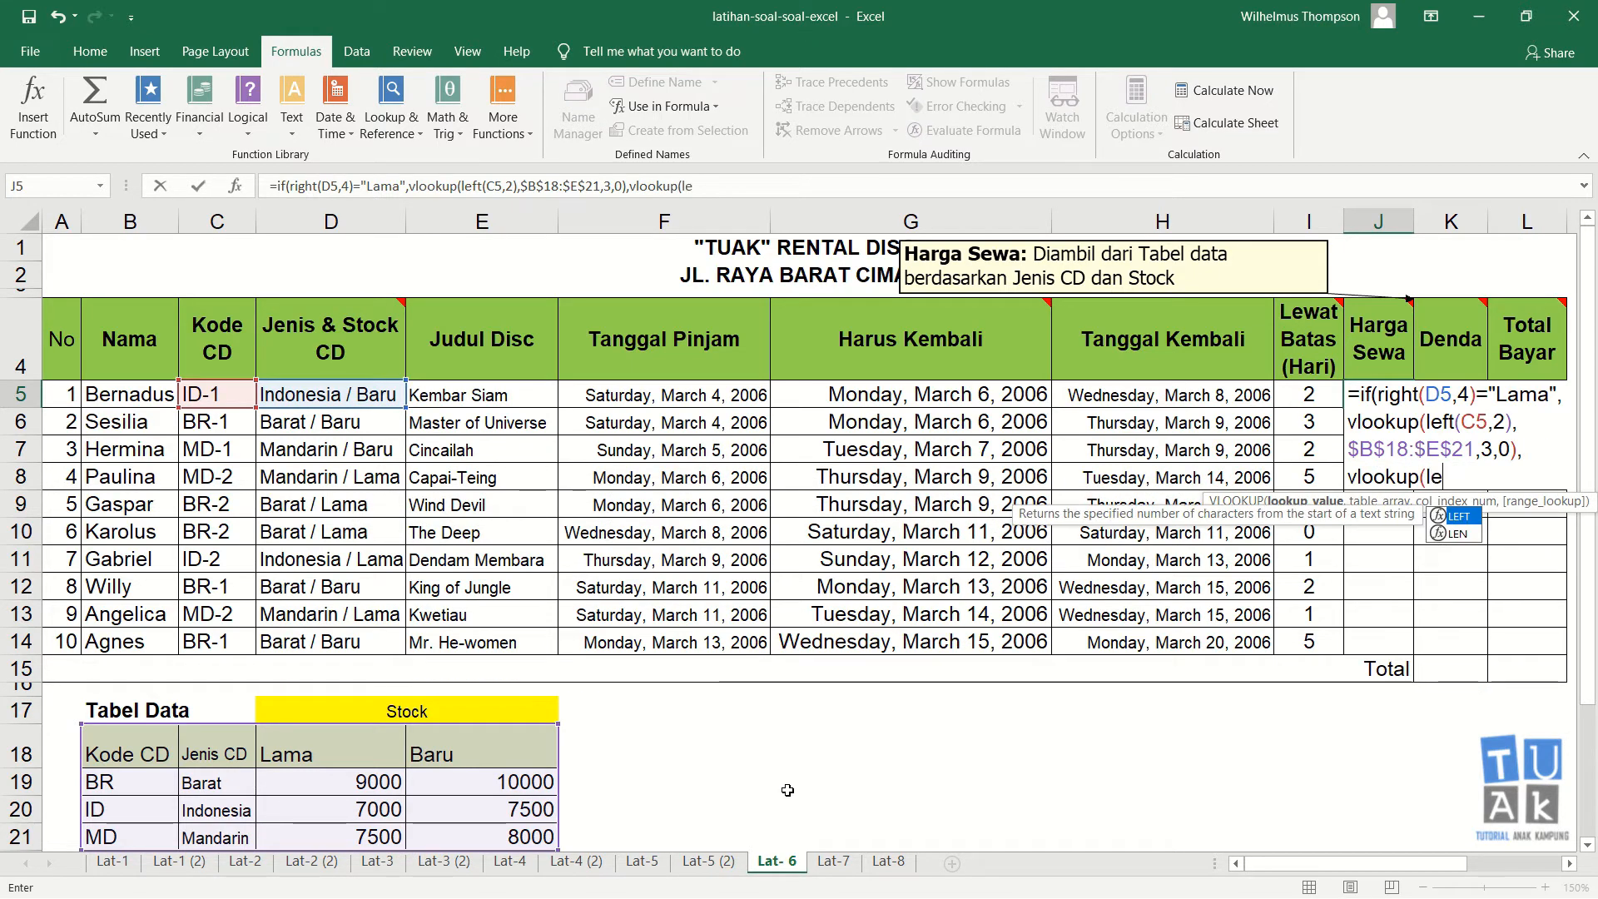
click(209, 396)
text(,2))
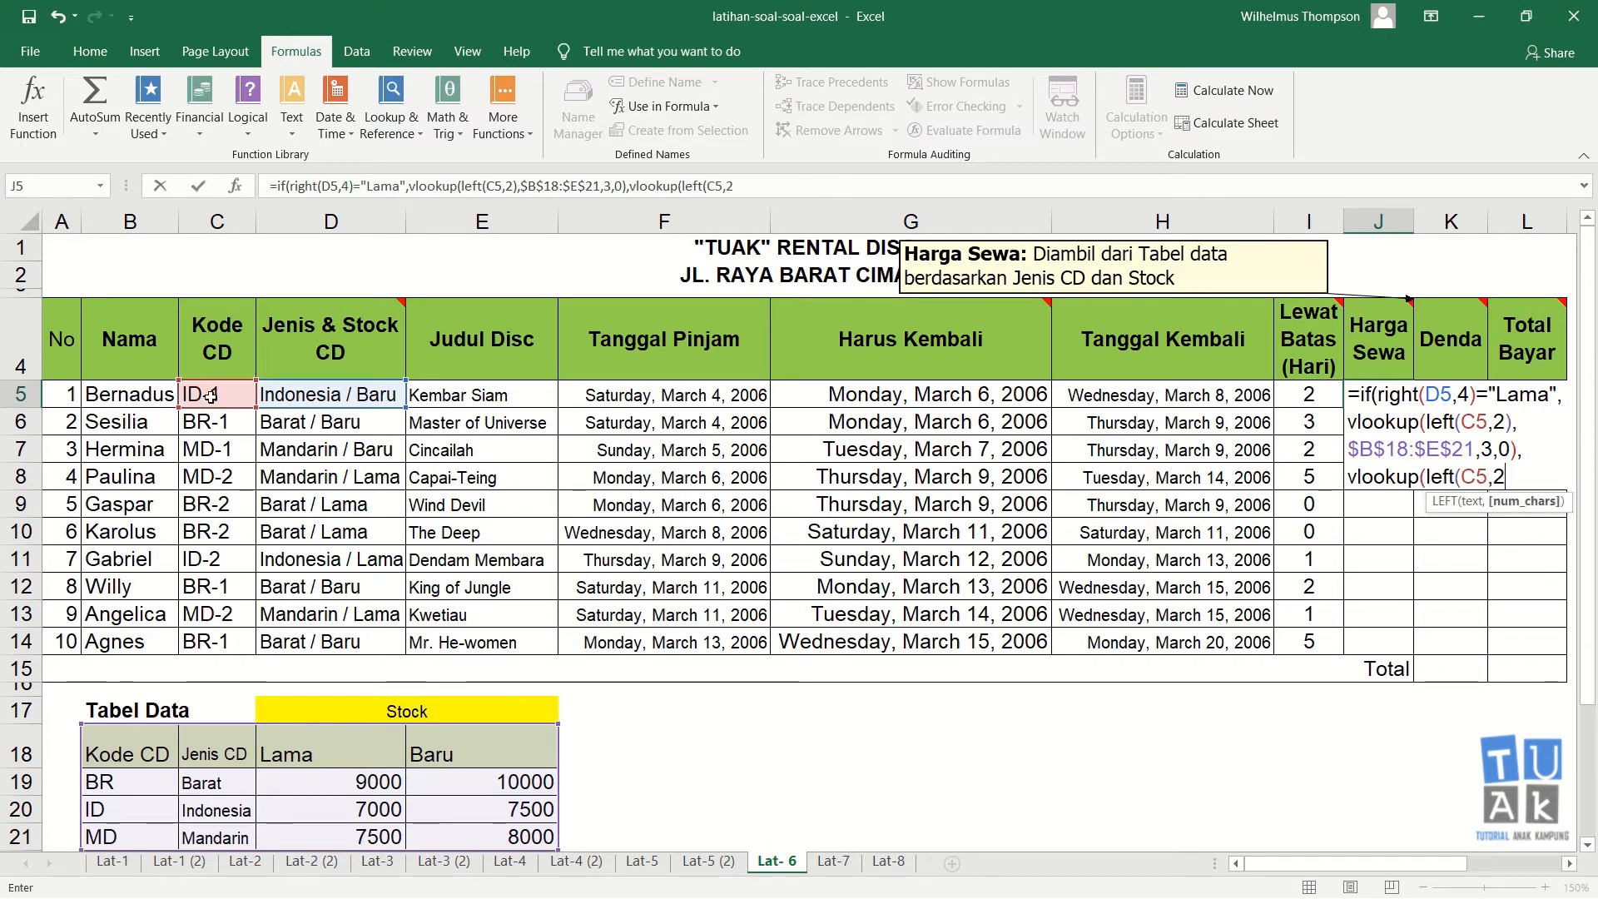
text(,)
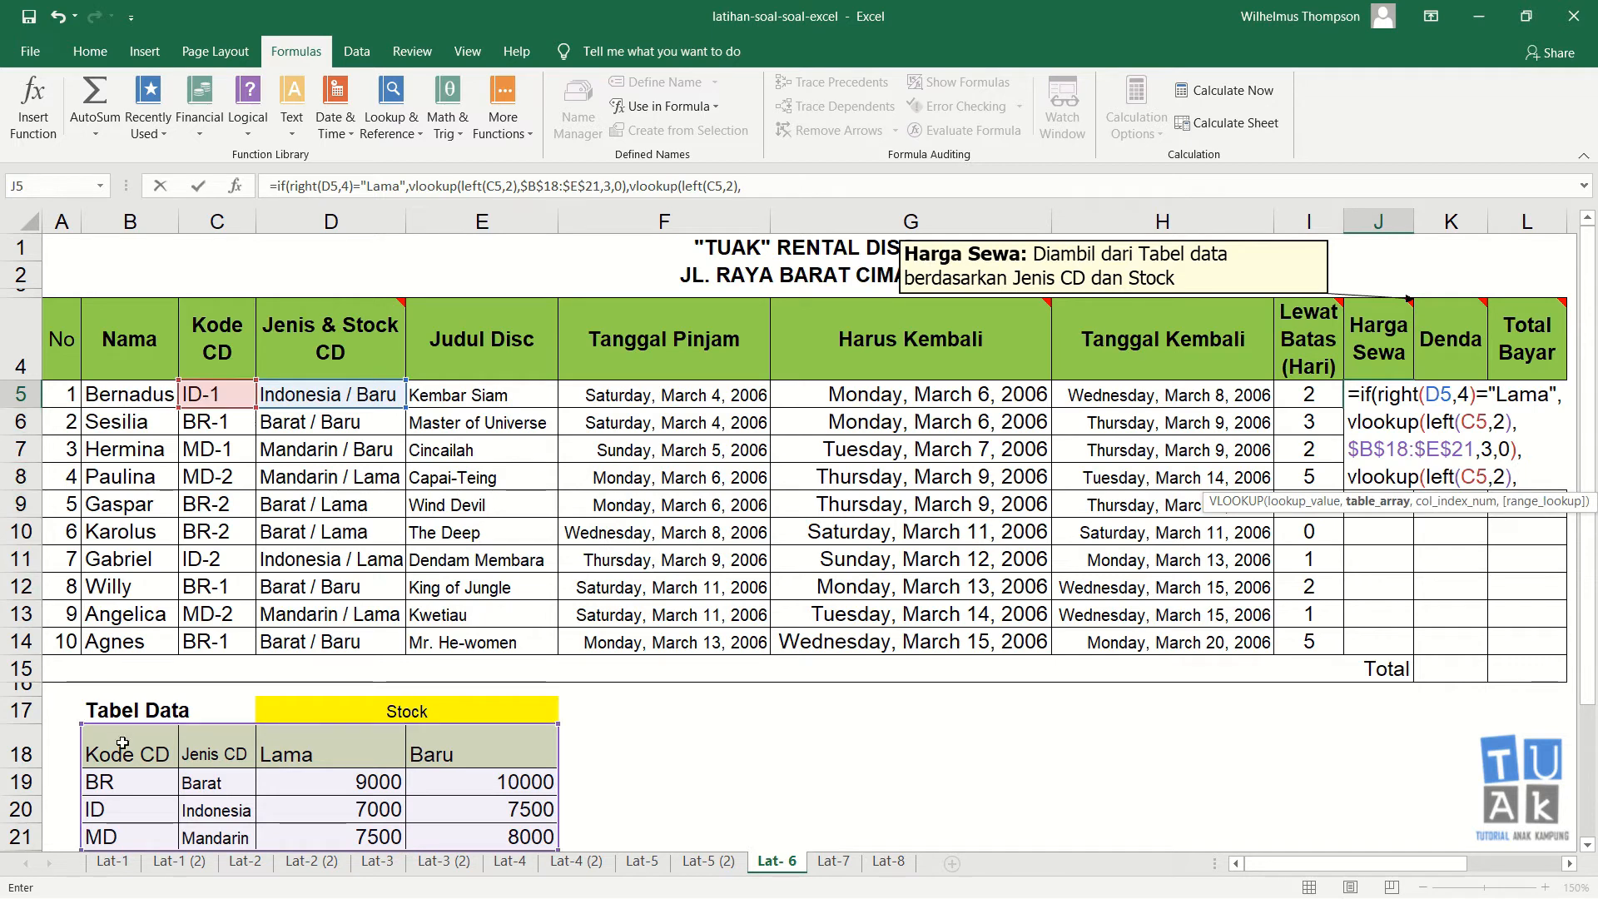
drag(122, 740, 439, 834)
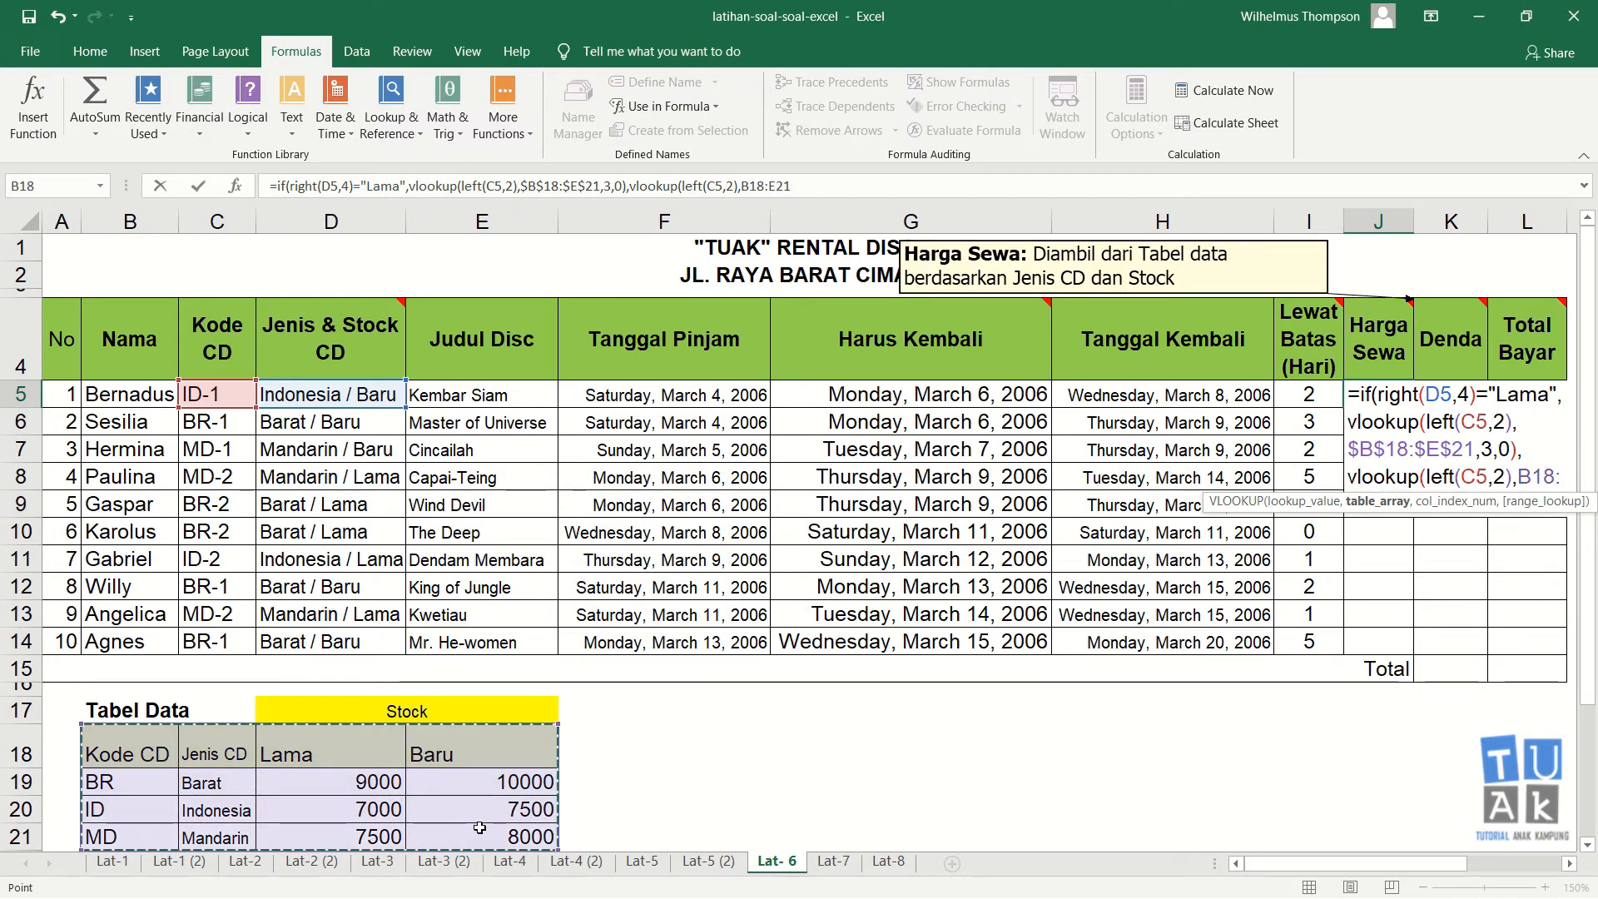
key(F4)
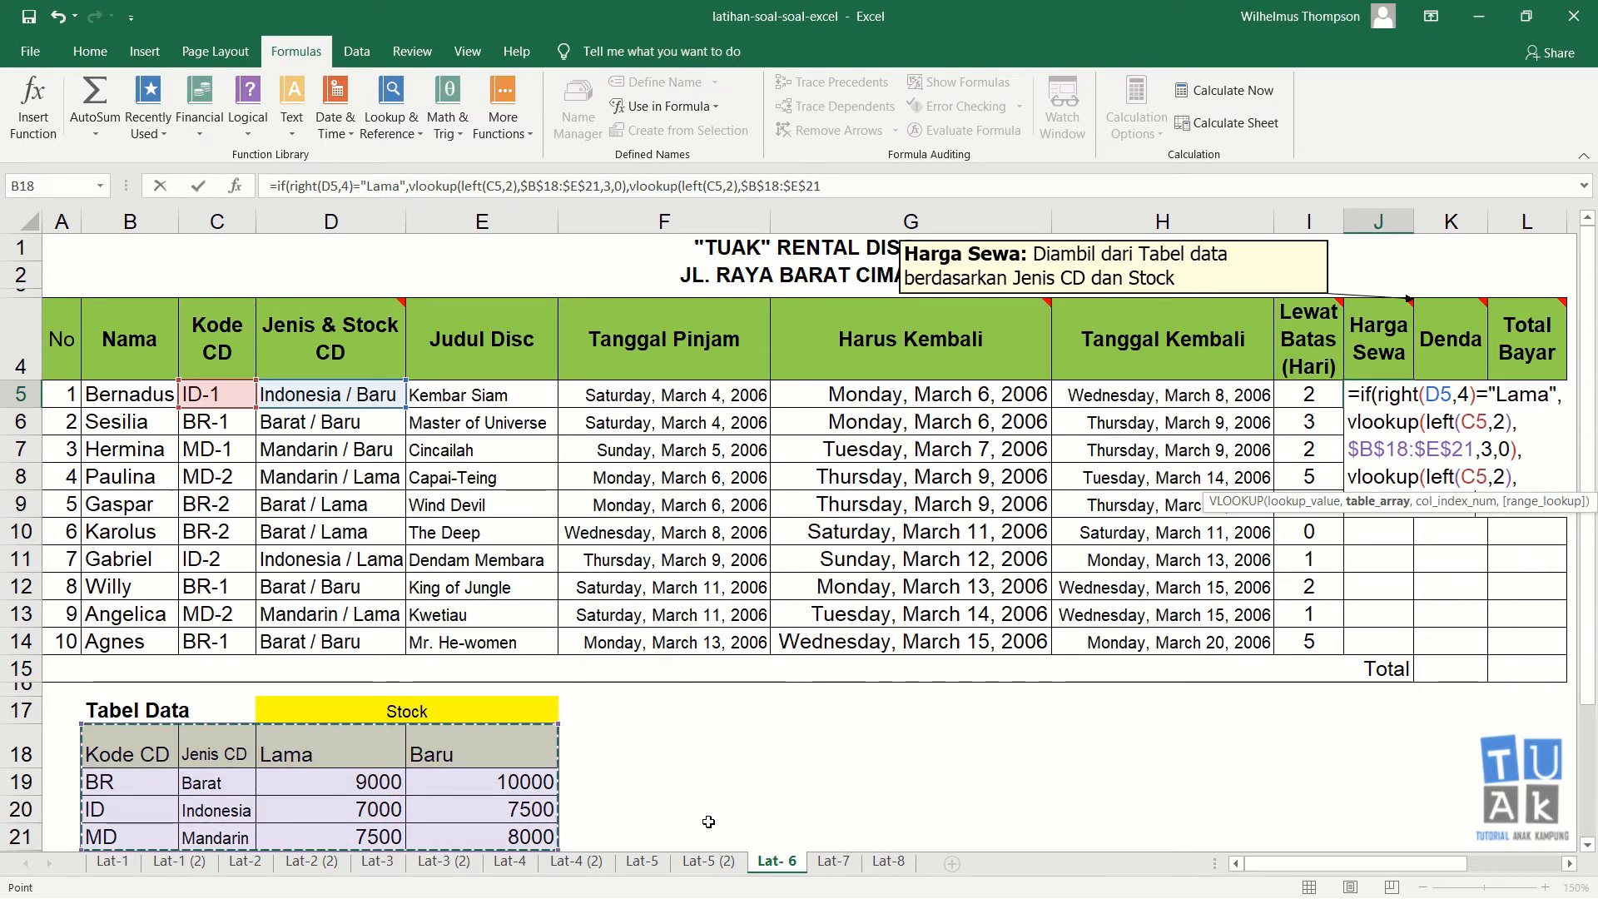
Step: Complete the false-value lookup with column 4 and exact match 0, close the formula, enter it and accept the suggested correction
text(,)
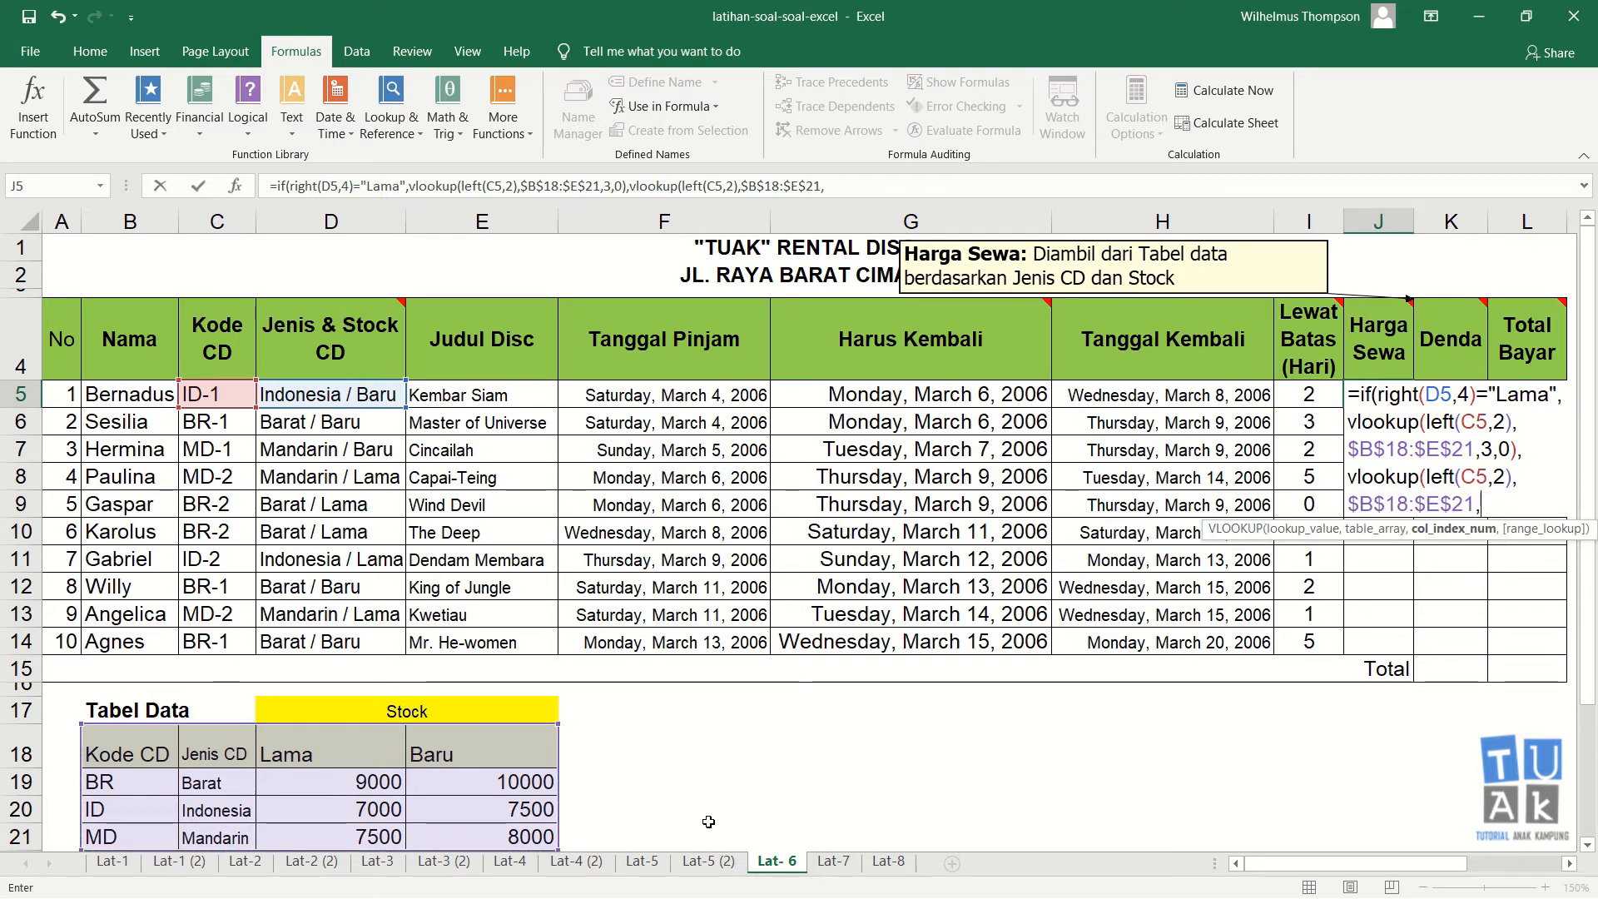
text(4,0)
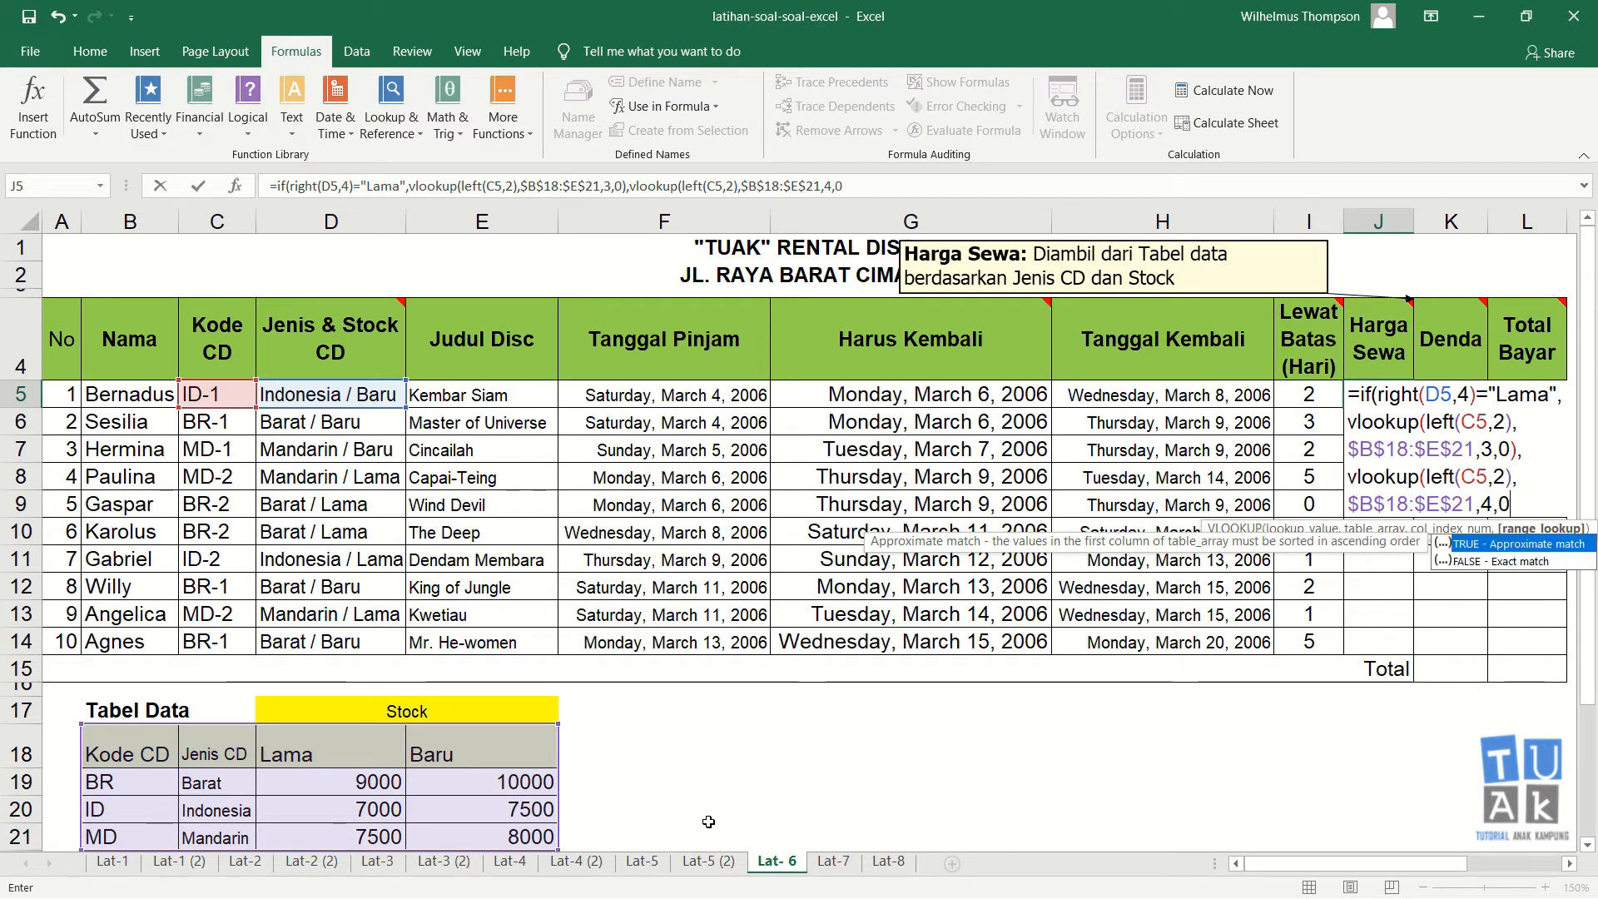
text())
key(Return)
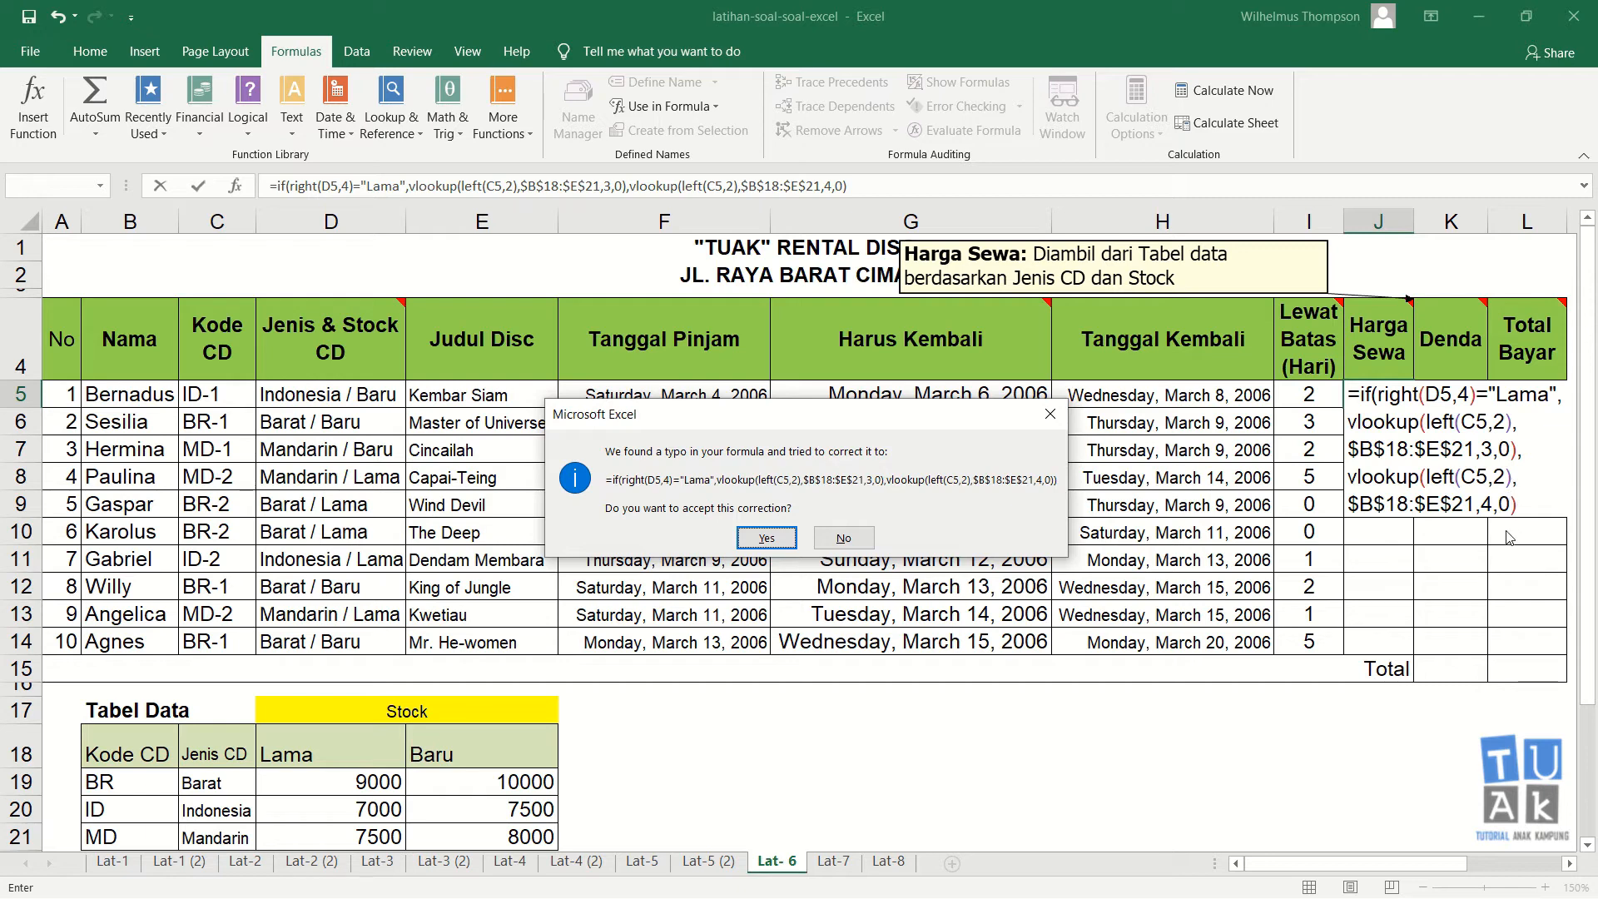
key(Return)
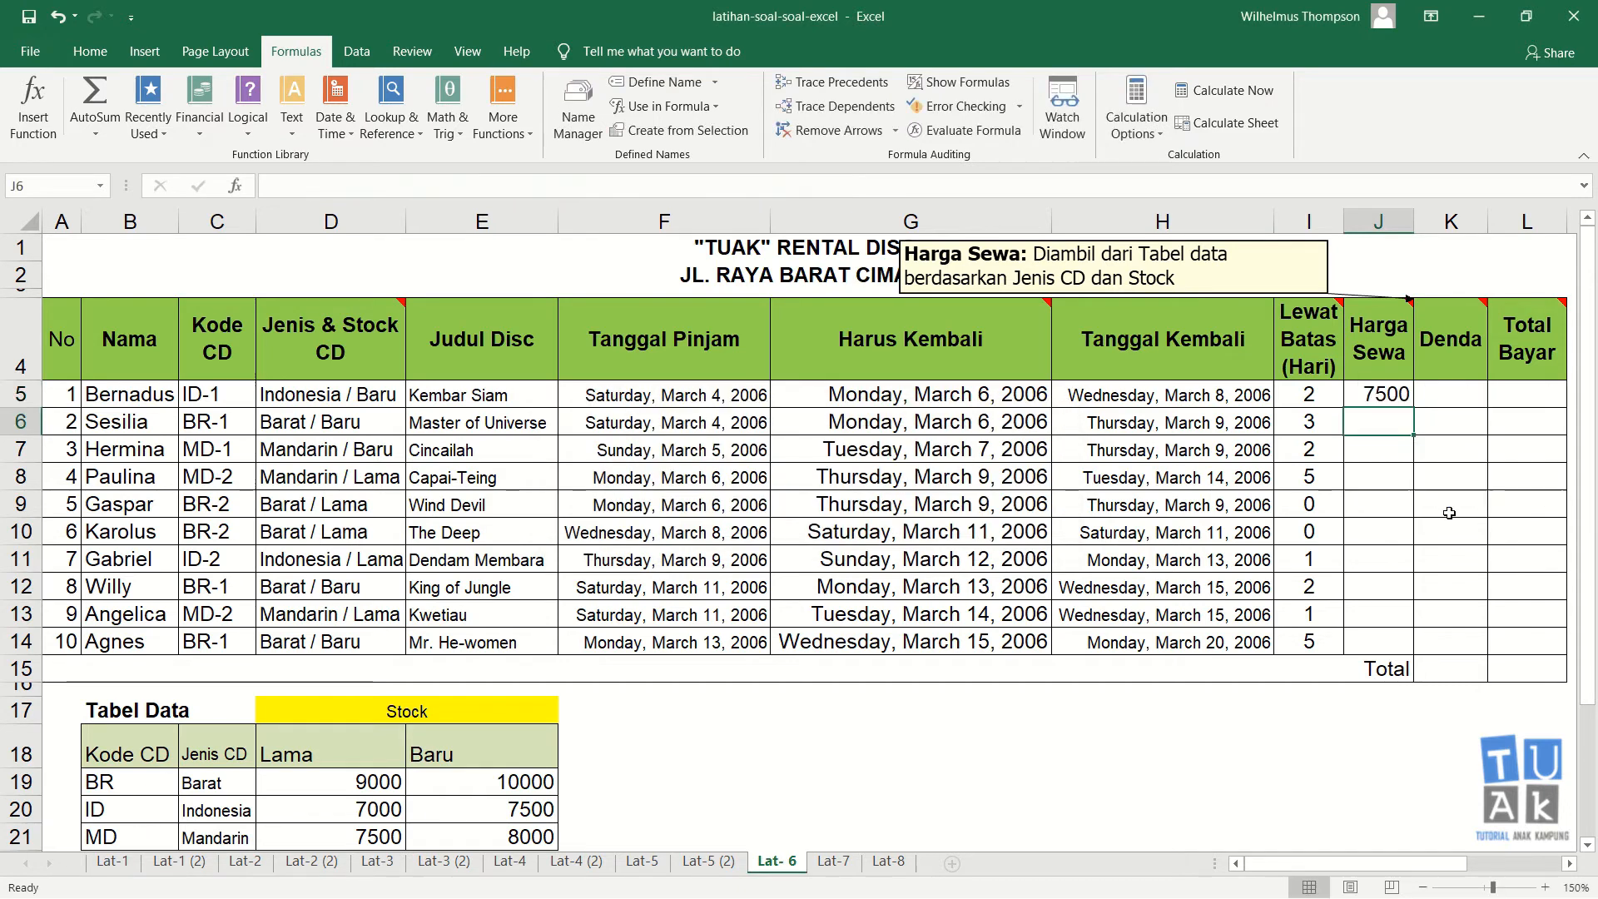
Step: Fill the J5 Harga Sewa formula down through J14
click(1392, 398)
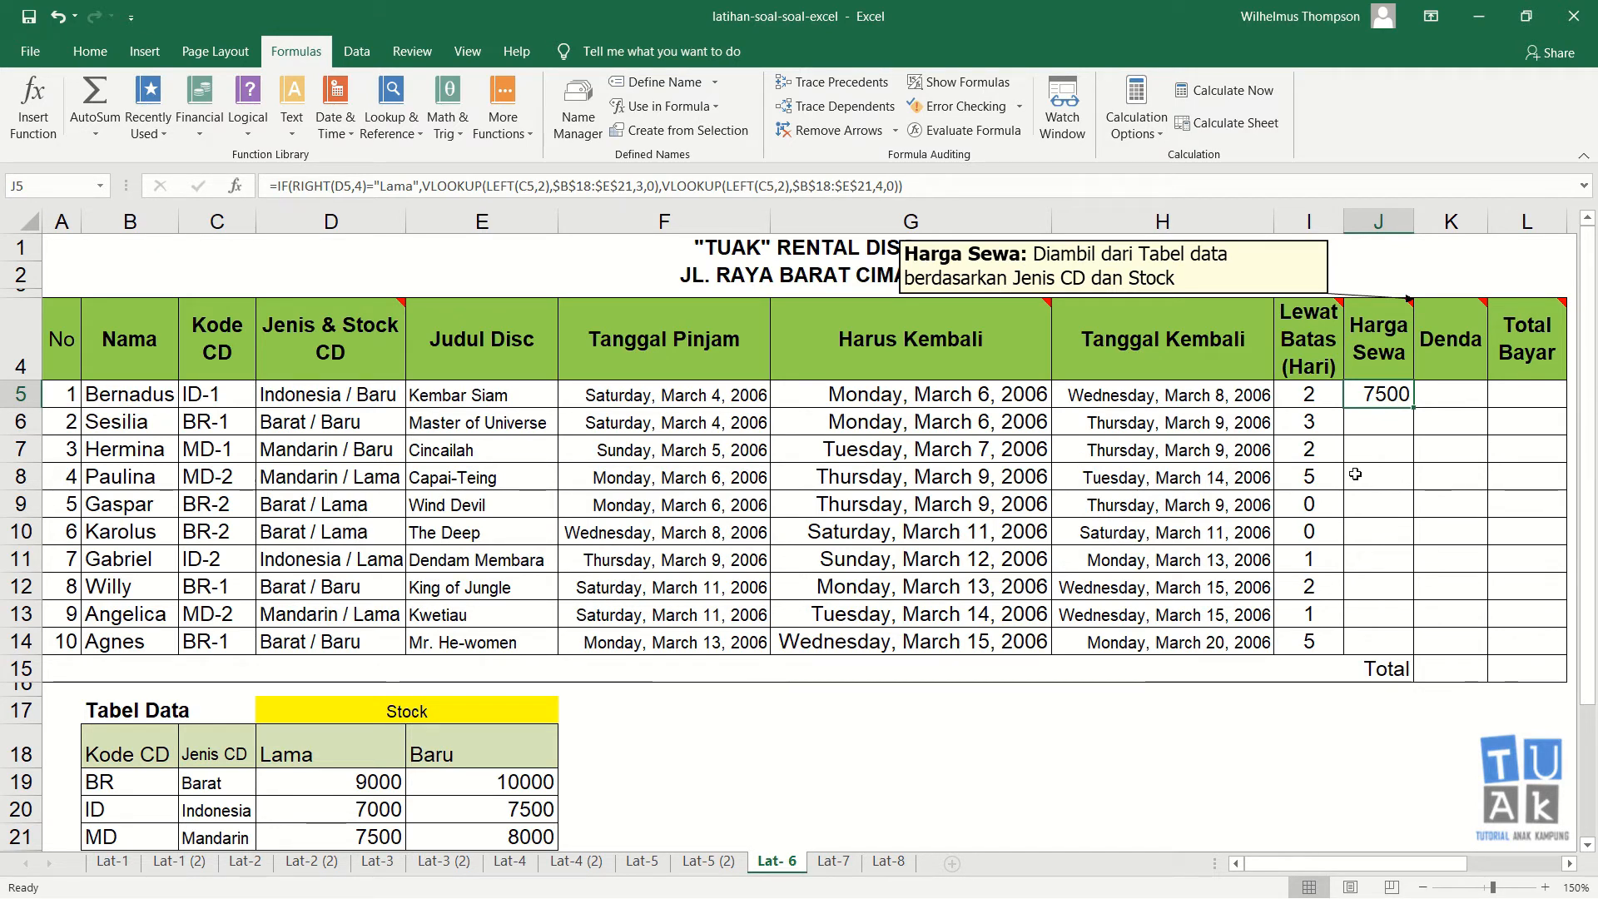
drag(1413, 406, 1407, 645)
click(1402, 488)
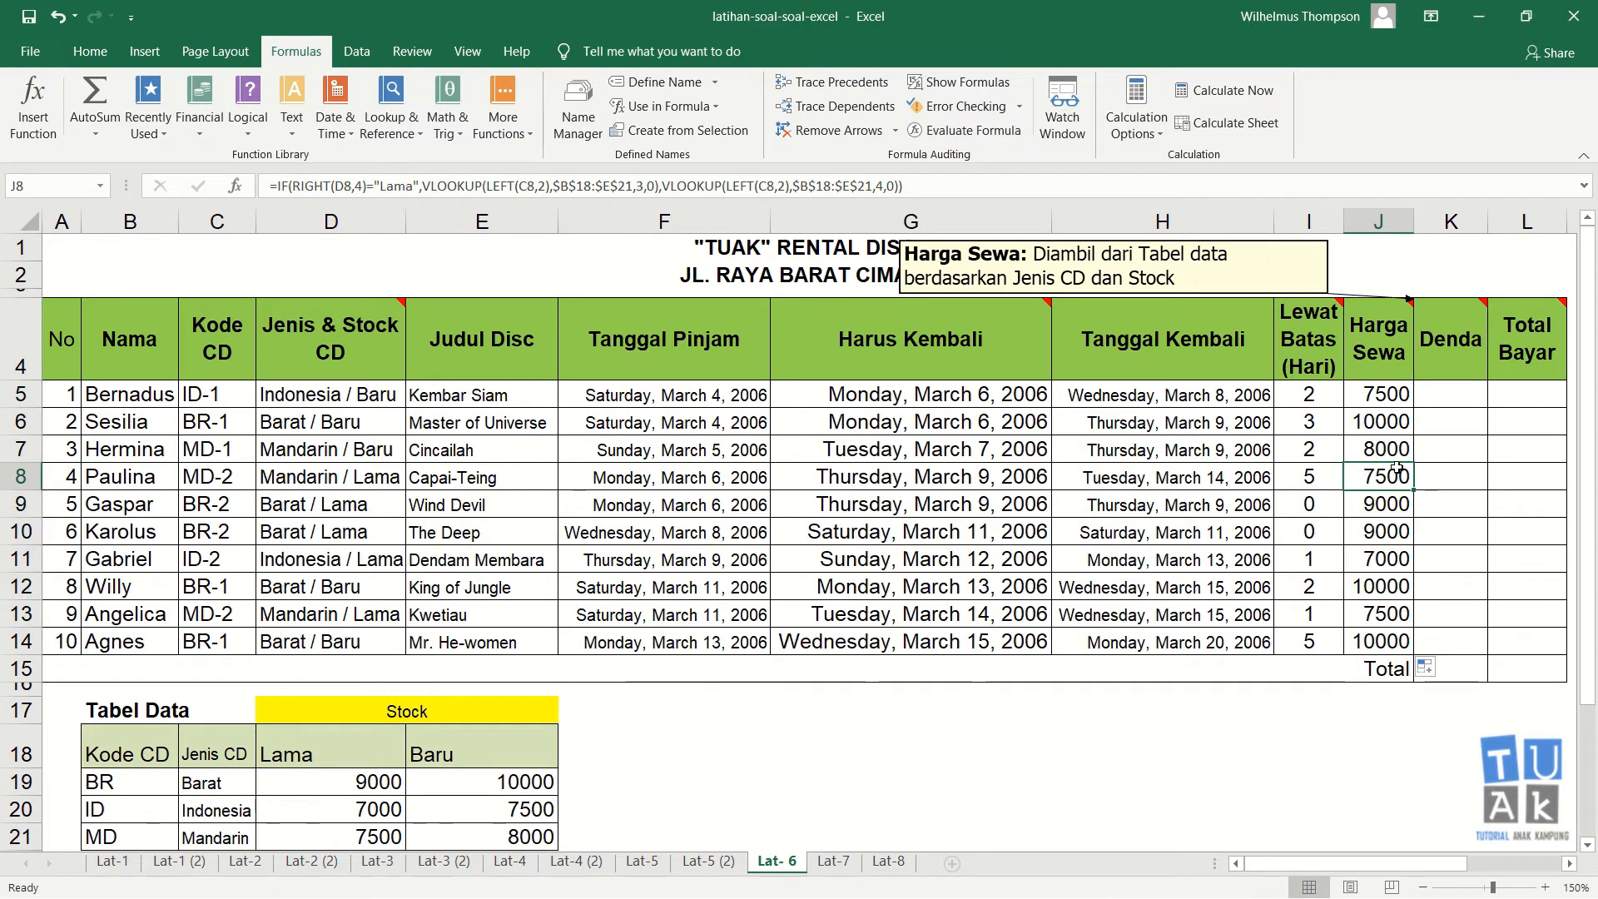
Step: Check the Harga Sewa results against the Jenis & Stock entries and the Tabel Data prices
click(373, 395)
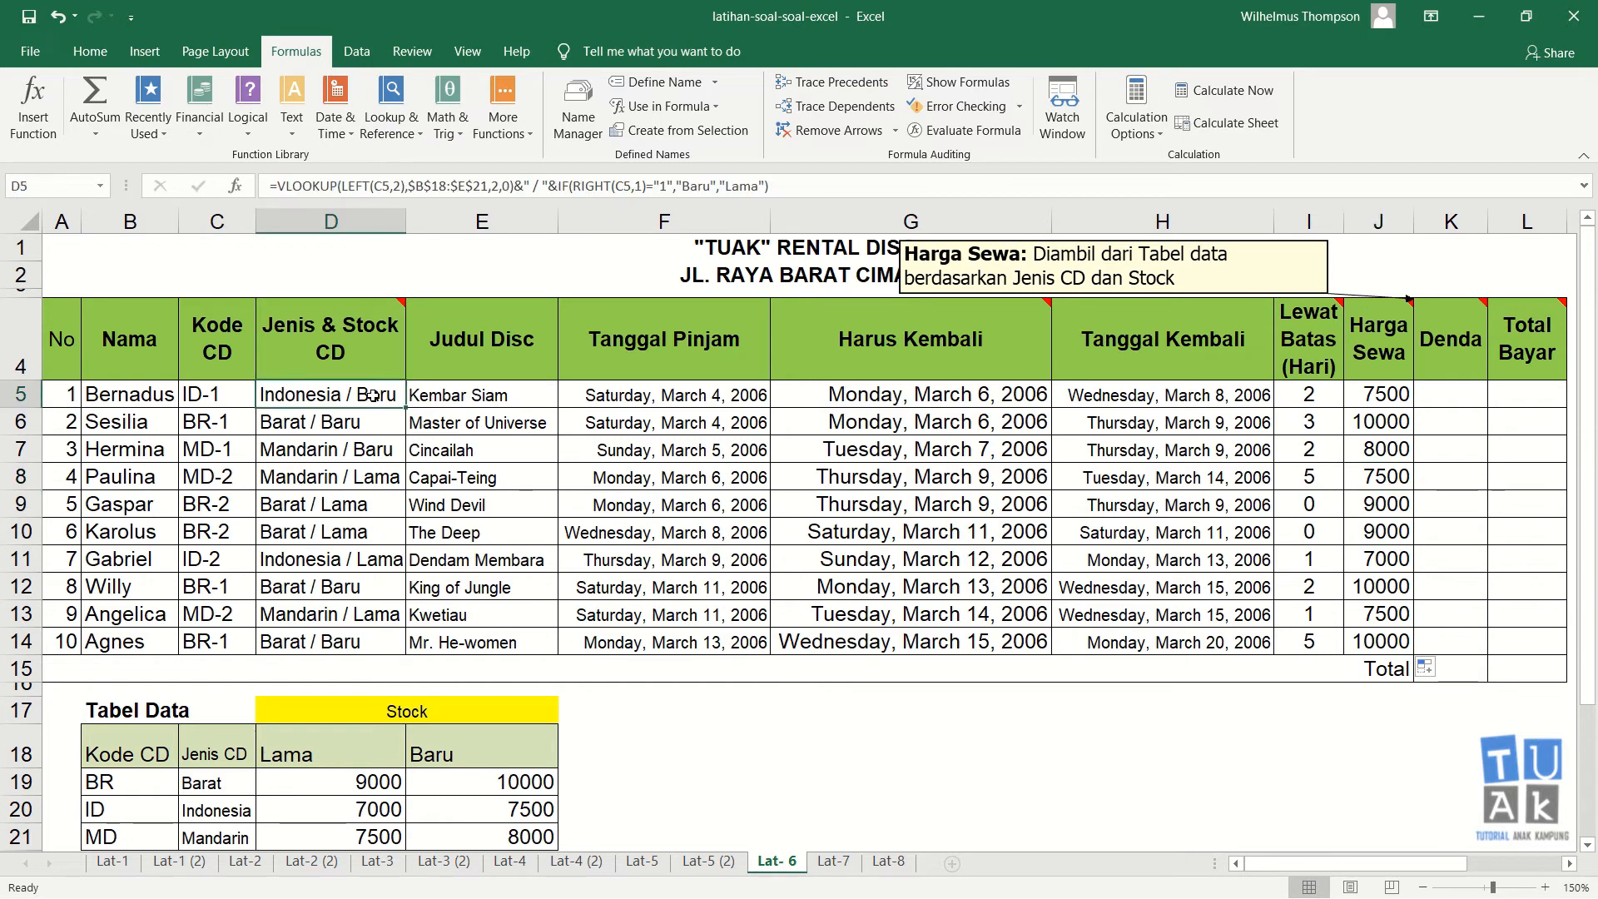
click(219, 805)
click(490, 805)
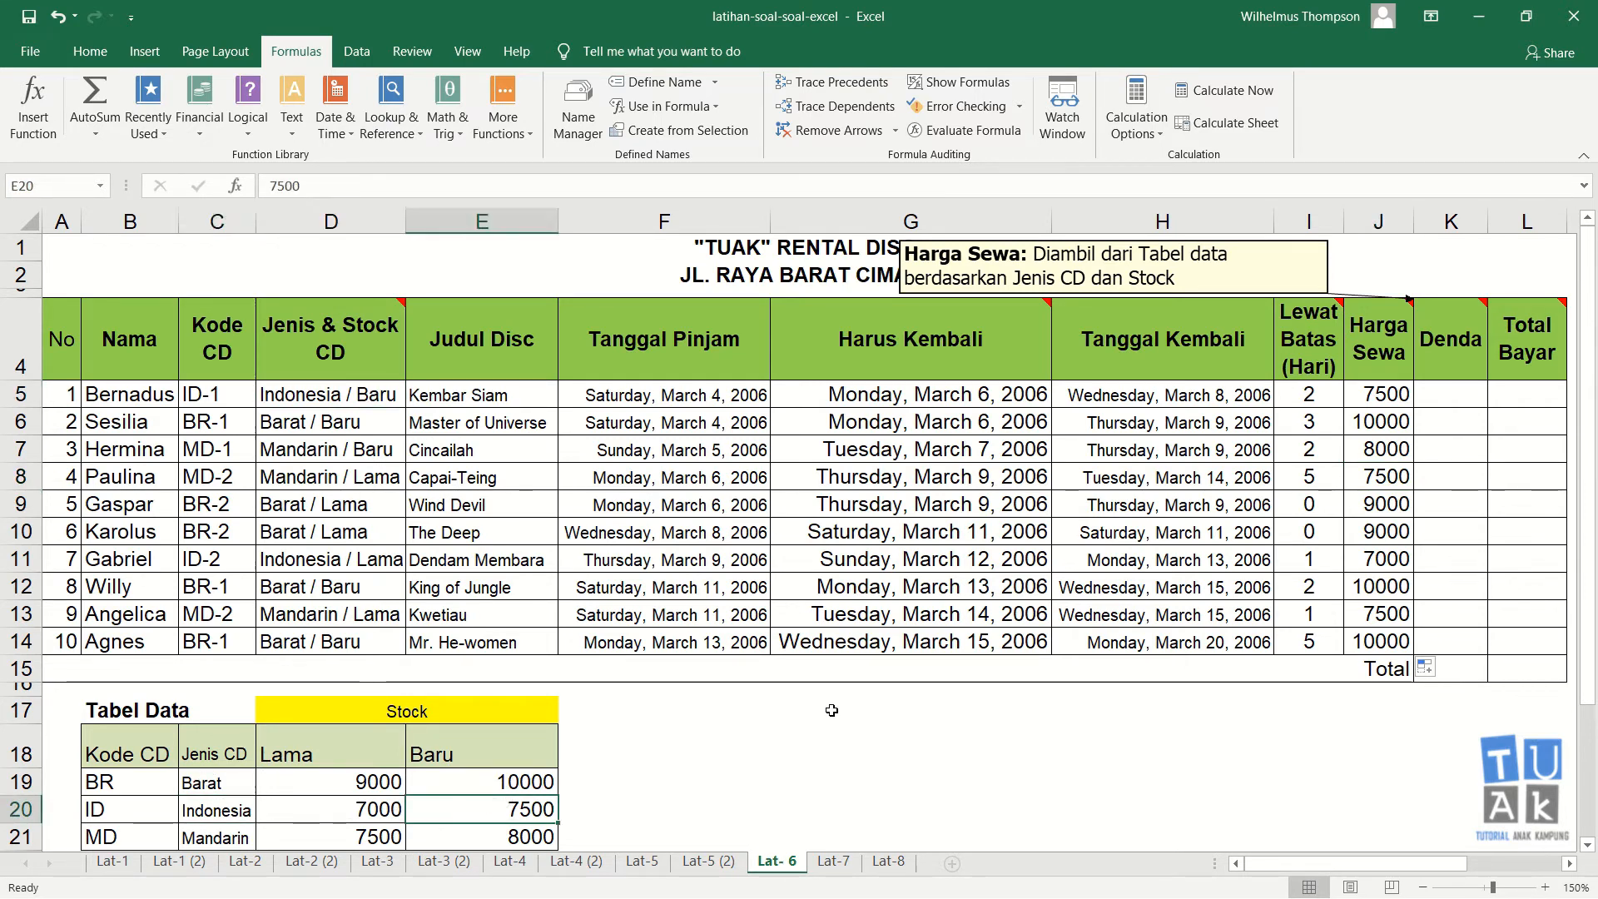
click(1411, 391)
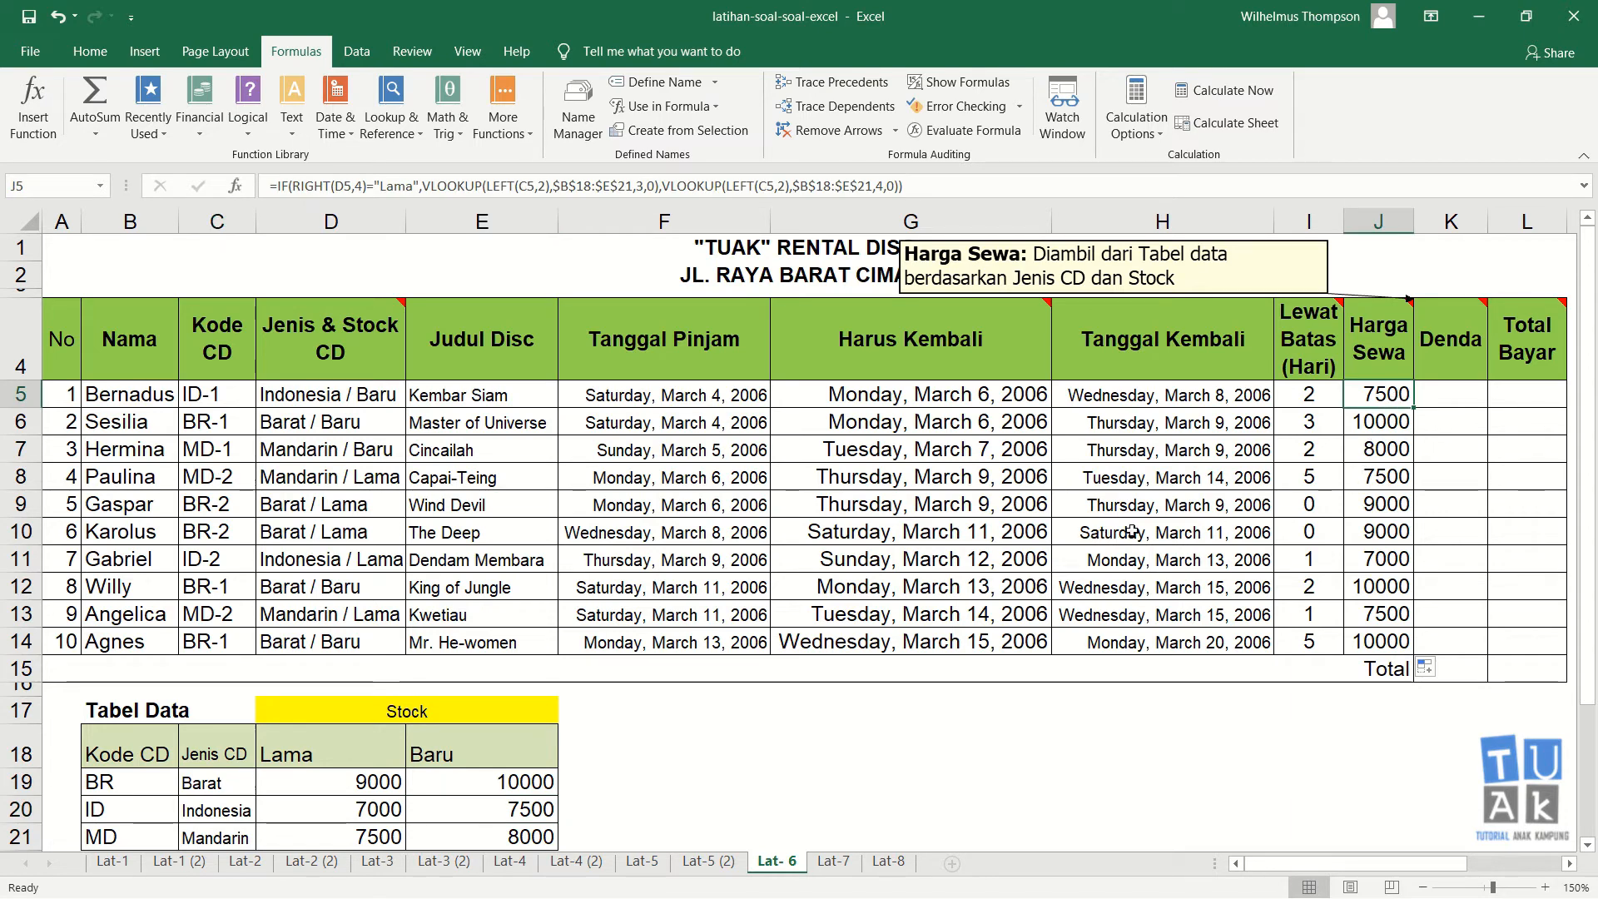
click(369, 479)
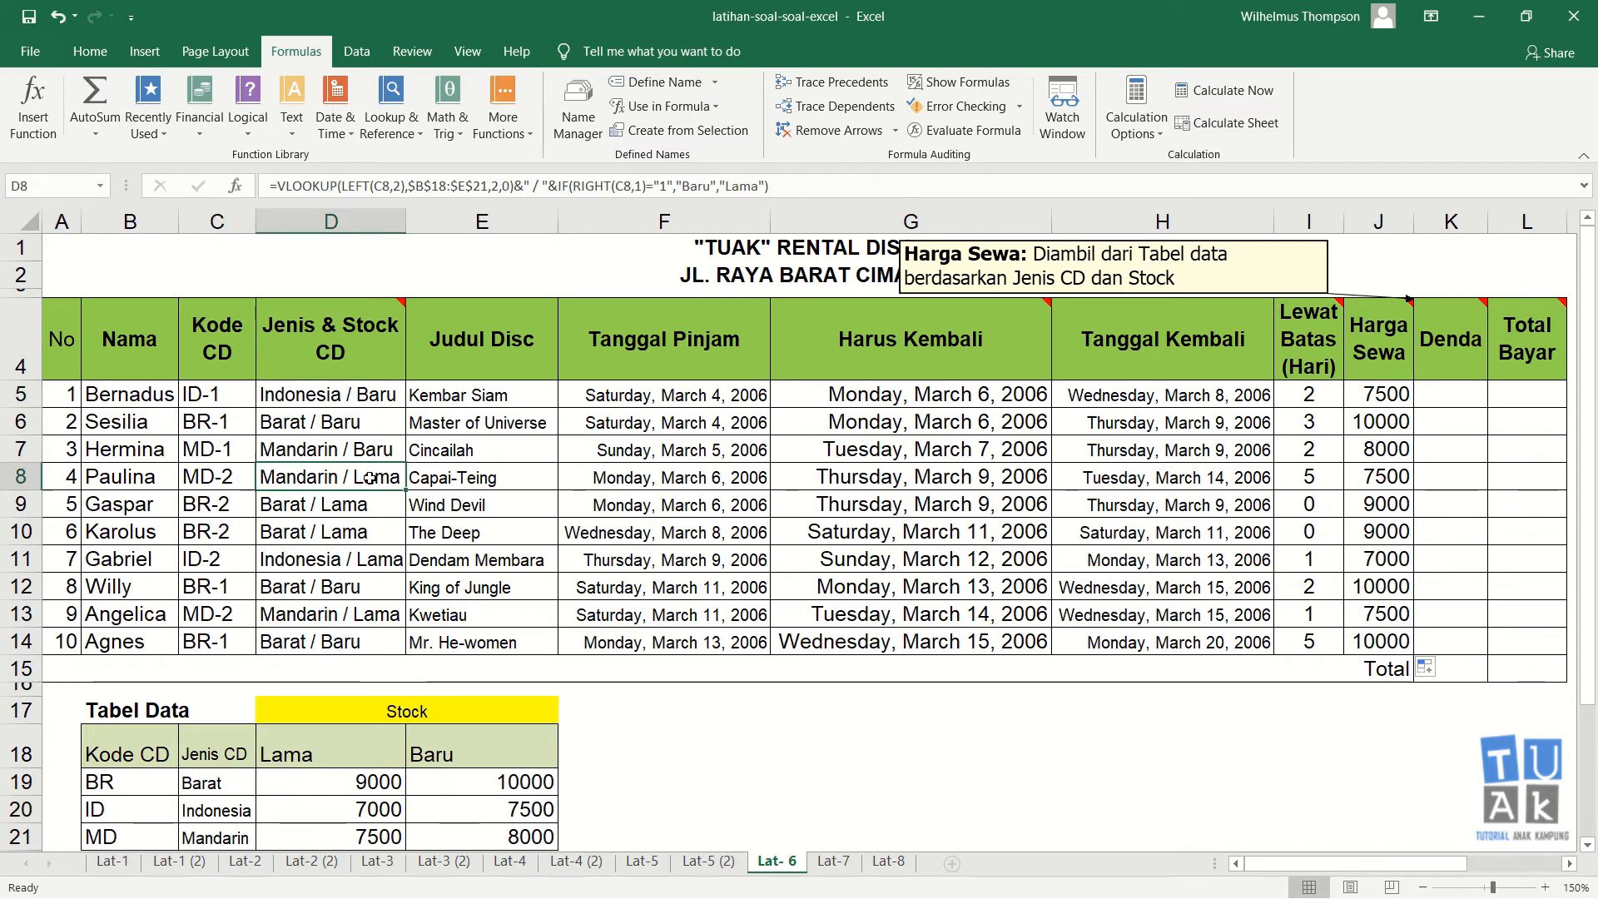
click(20, 477)
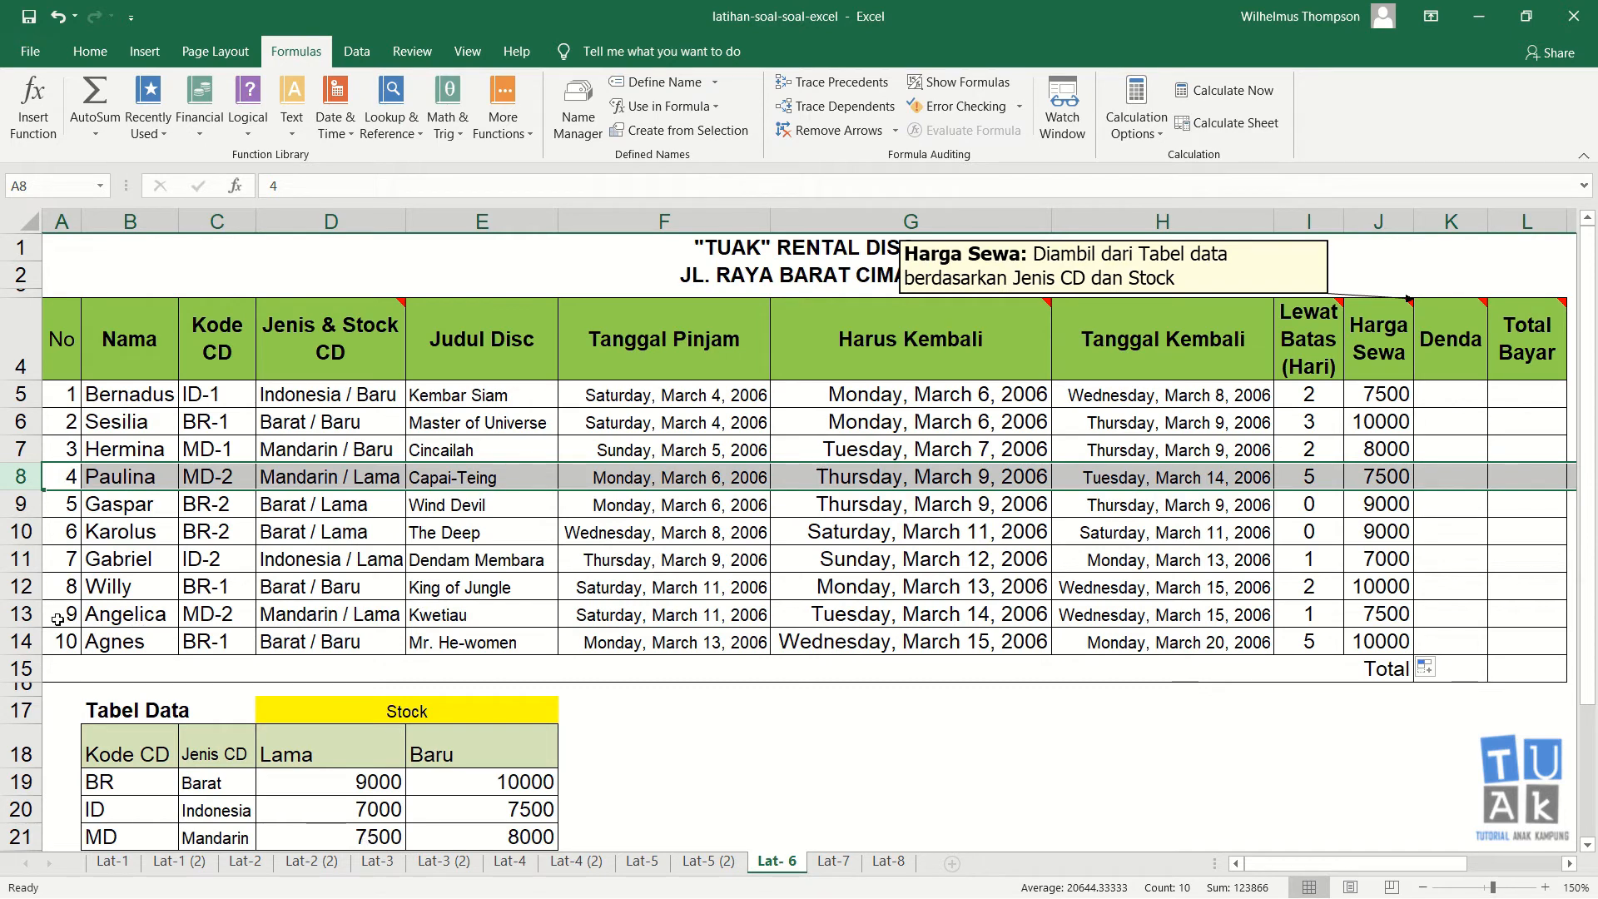
click(20, 641)
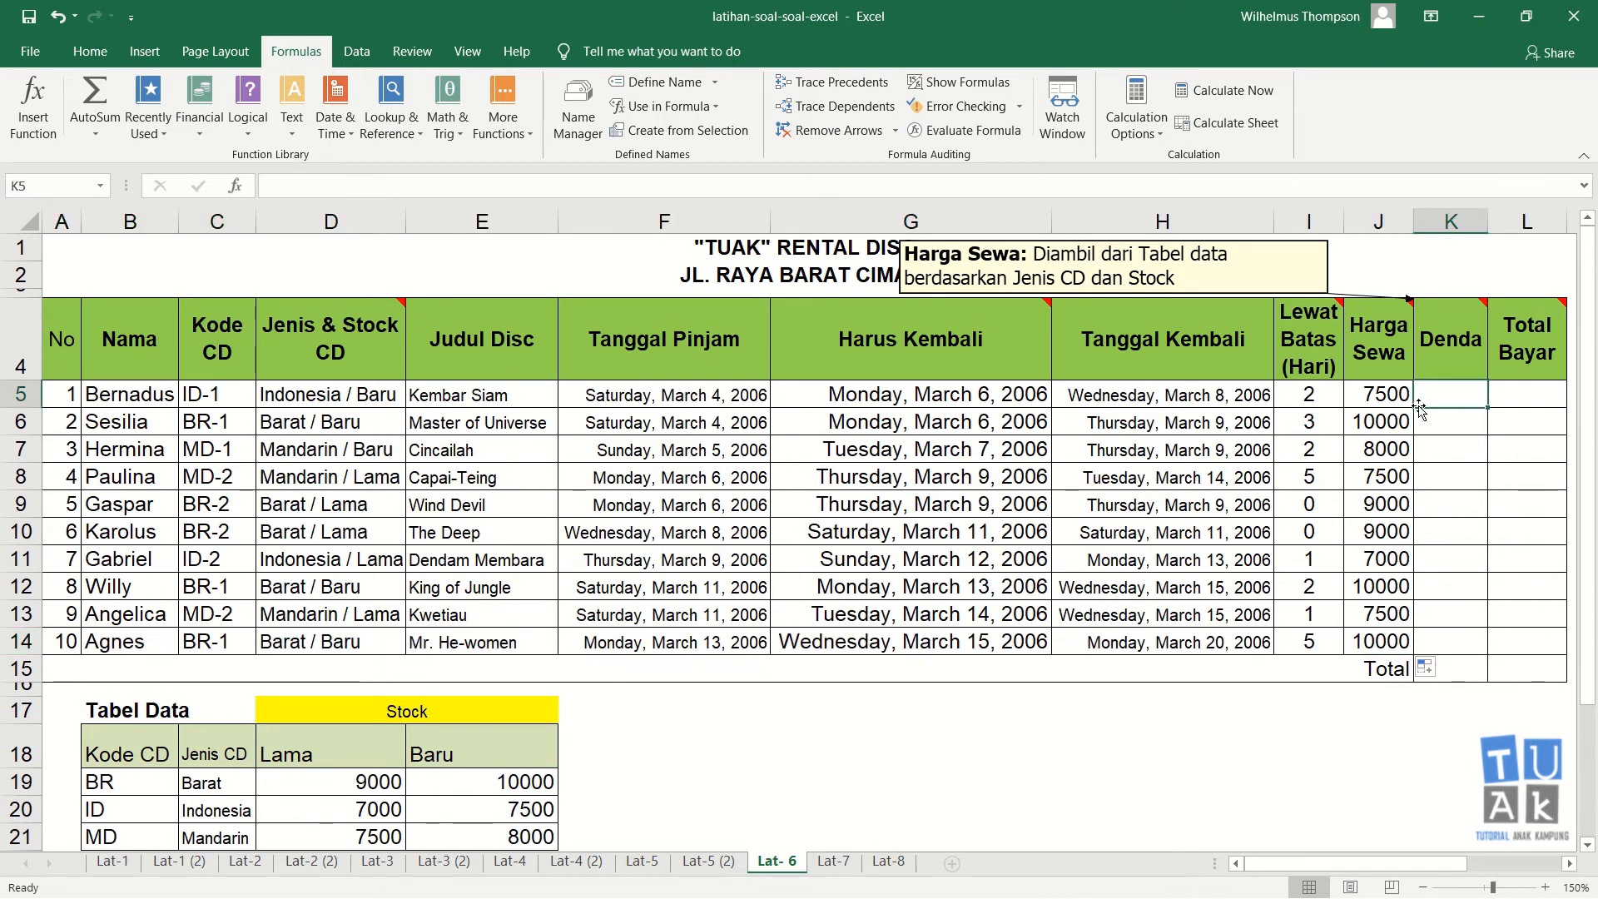
click(1377, 392)
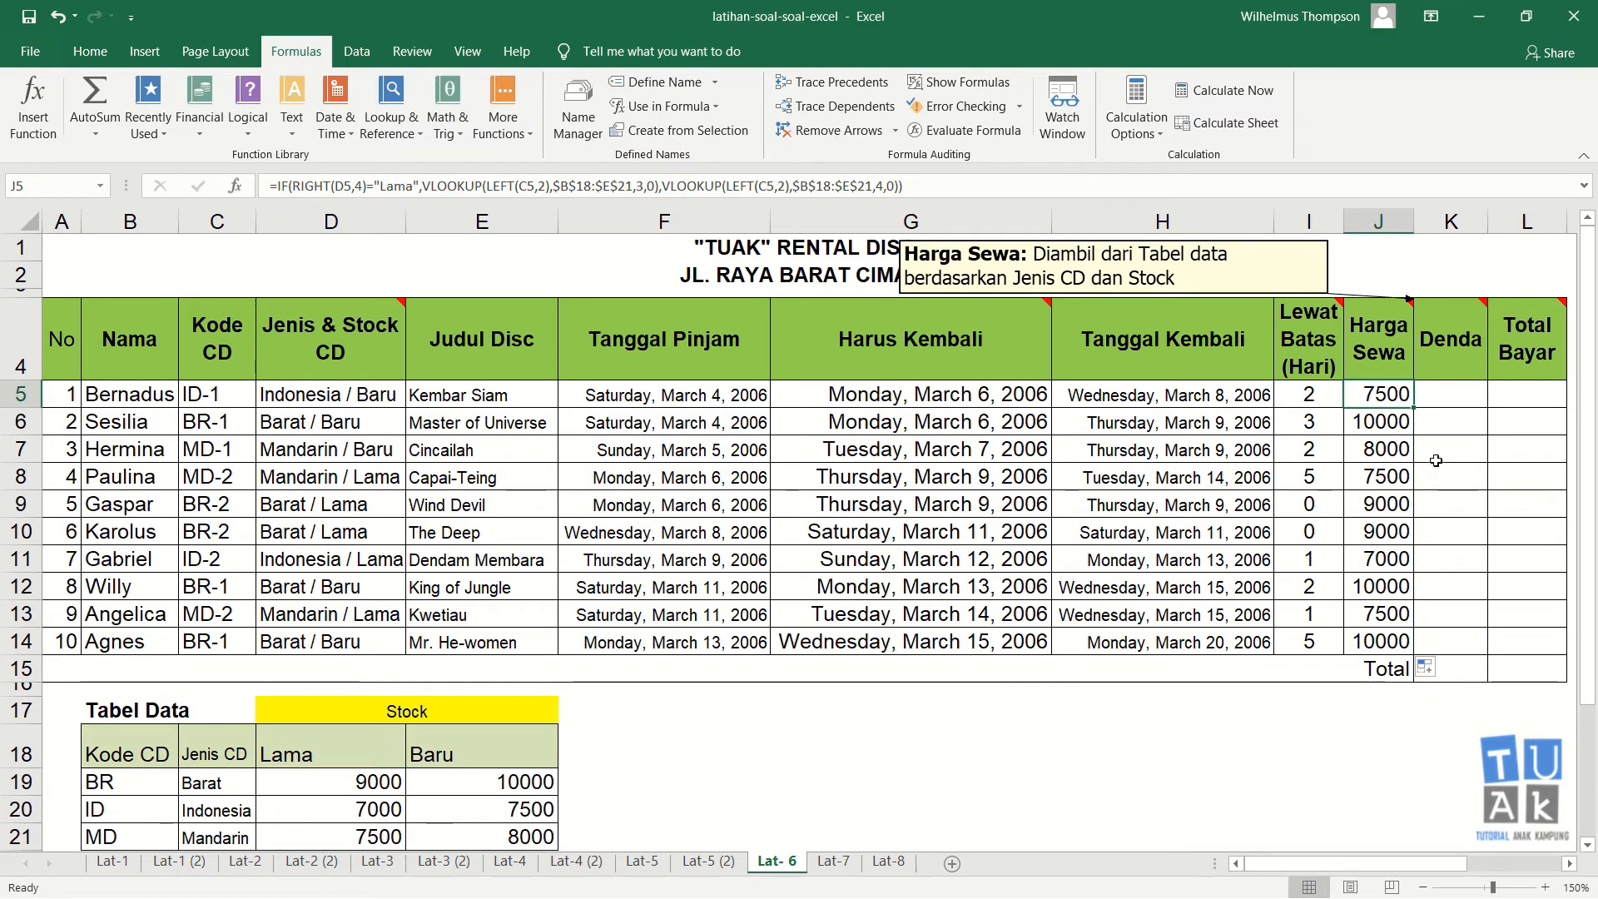
Step: Hide the comment on the Harga Sewa header cell
right_click(1396, 337)
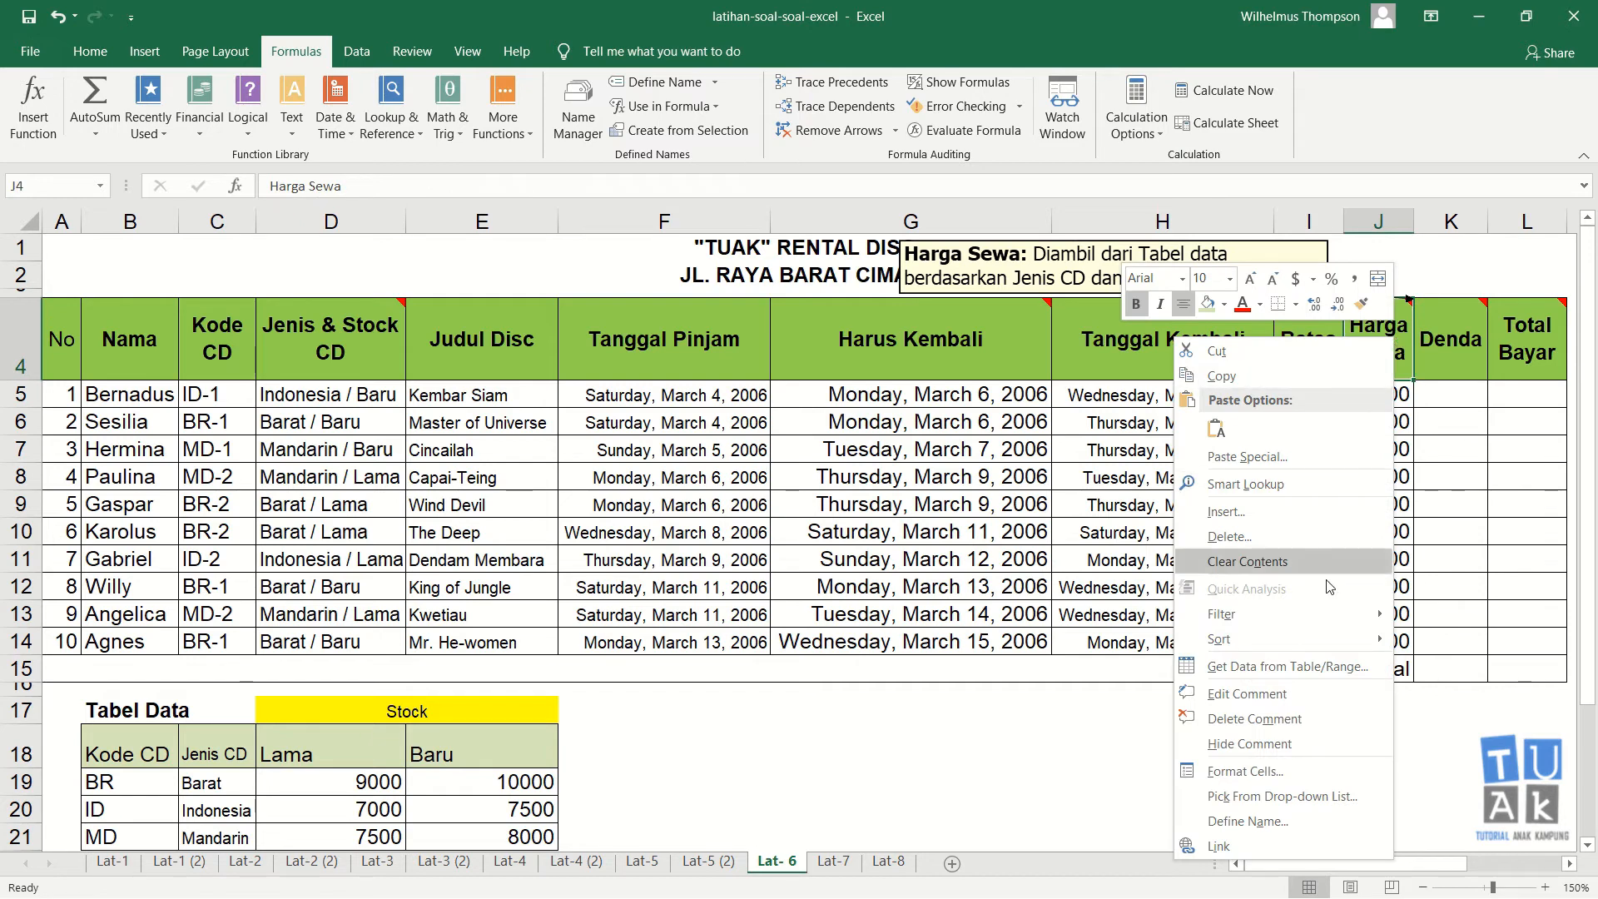
click(1322, 743)
click(1457, 388)
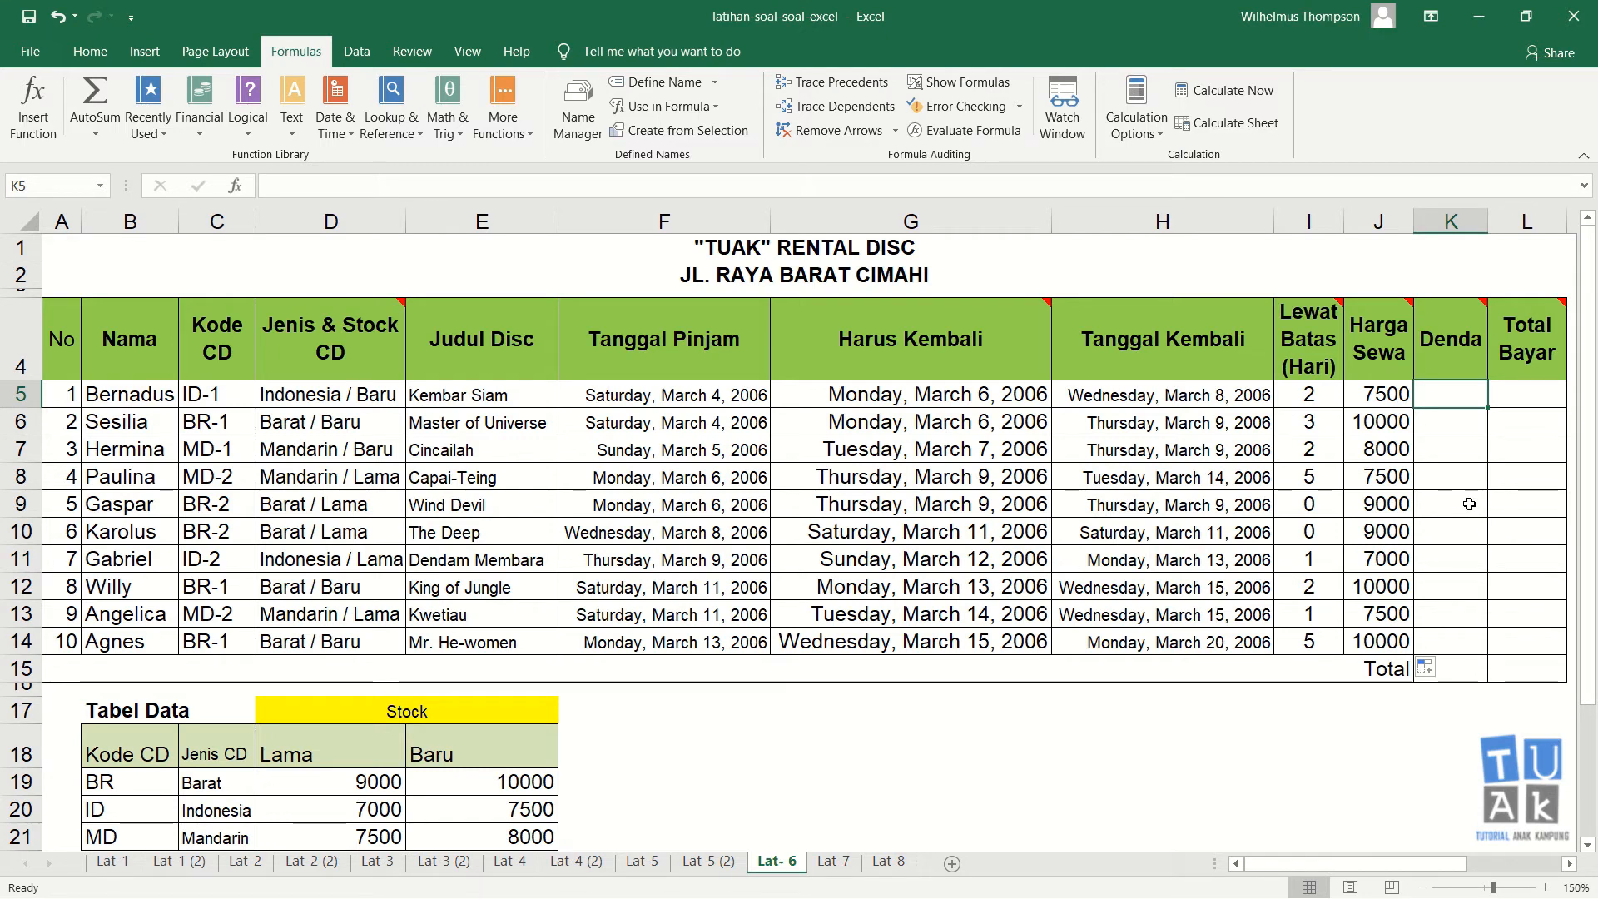
Step: Show the comment on the Denda header cell
right_click(1470, 338)
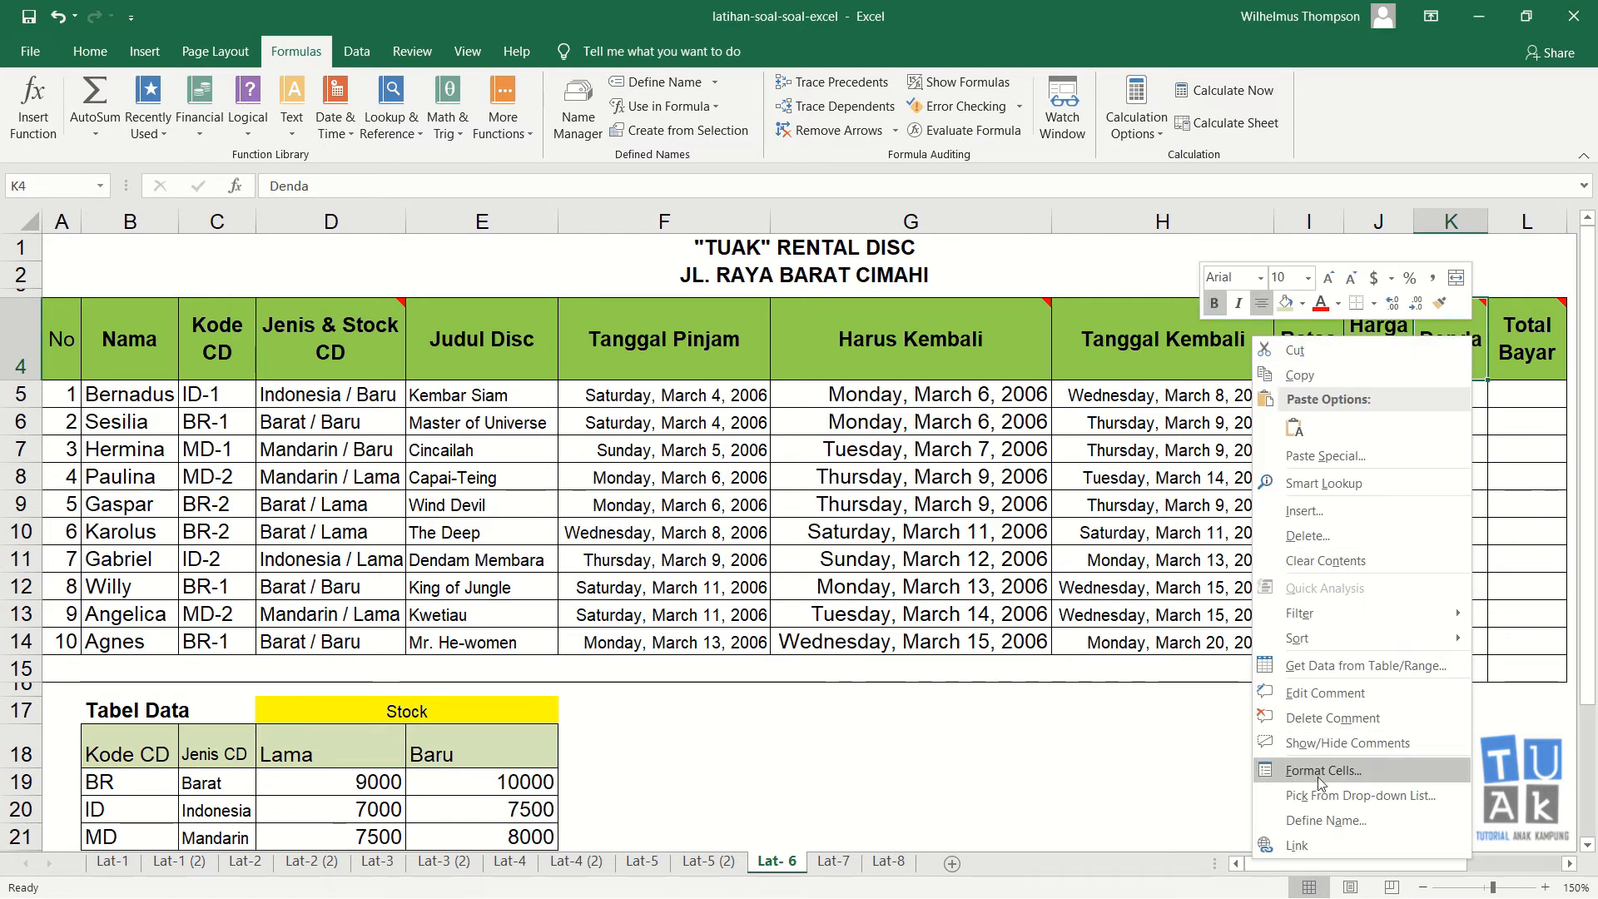
click(1347, 742)
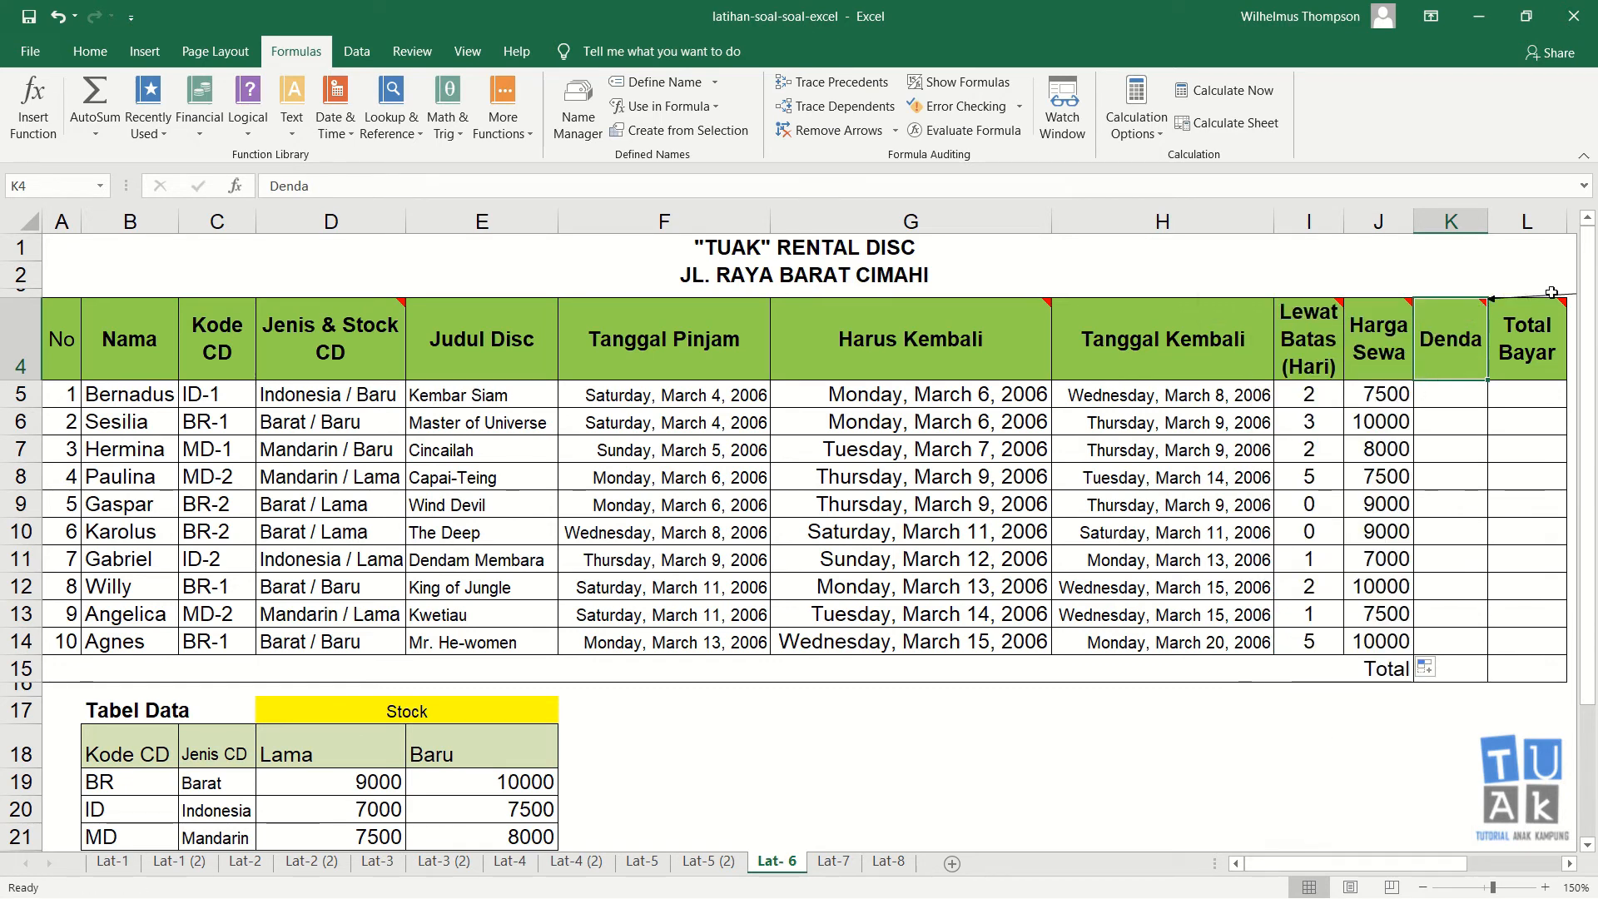
Step: Move the Denda comment above the table headers and resize it wider and shorter
drag(1323, 865, 1428, 870)
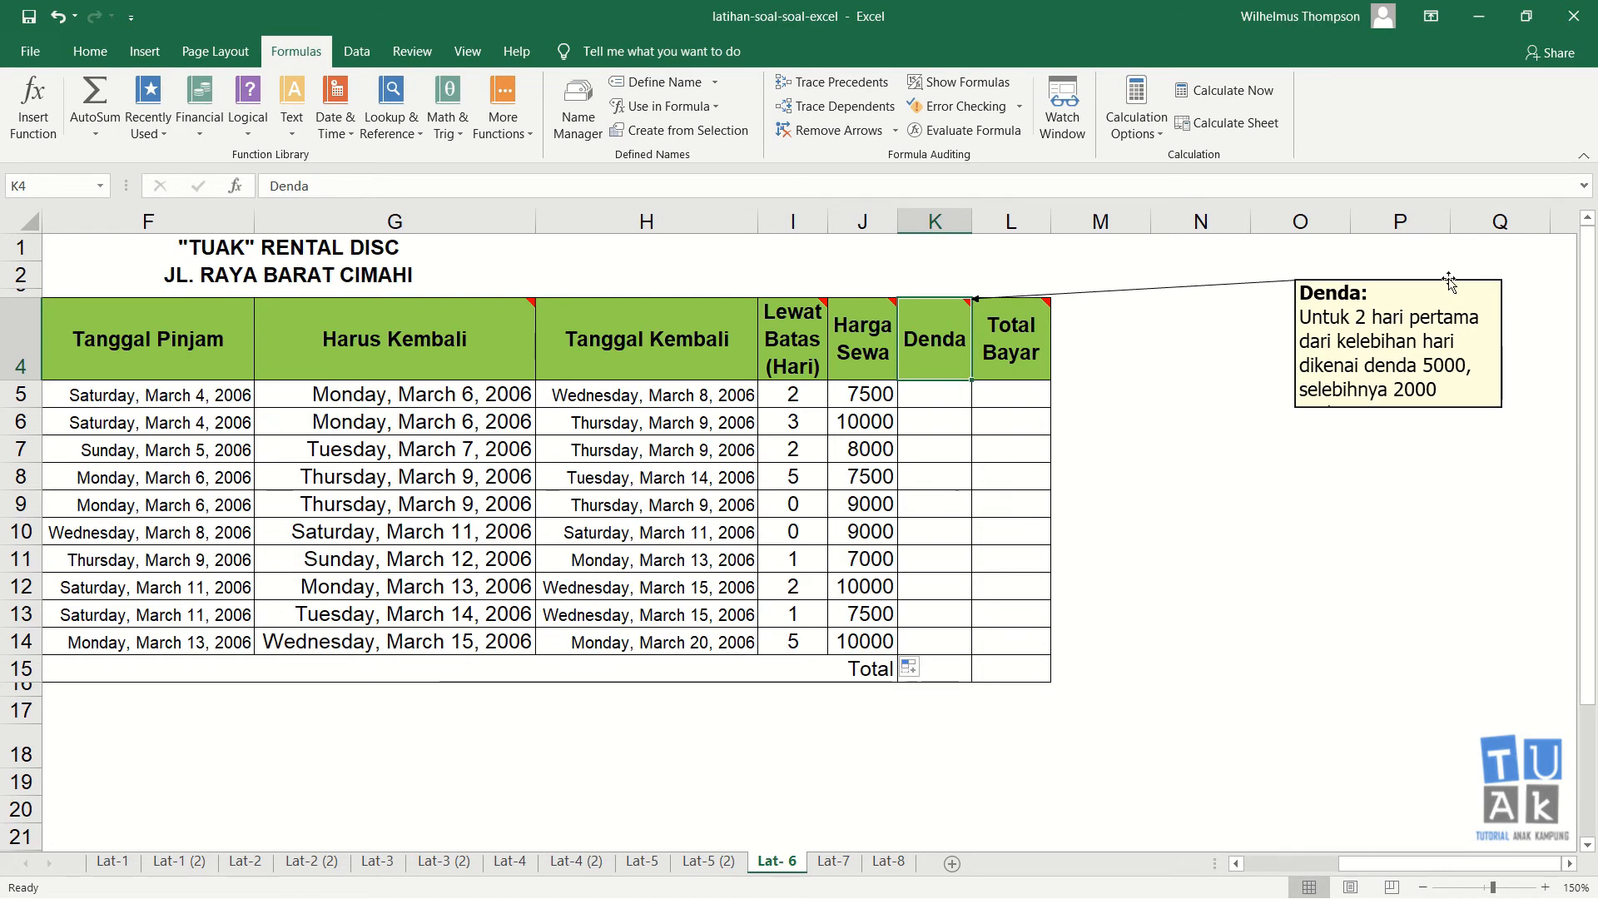
drag(1450, 283, 665, 247)
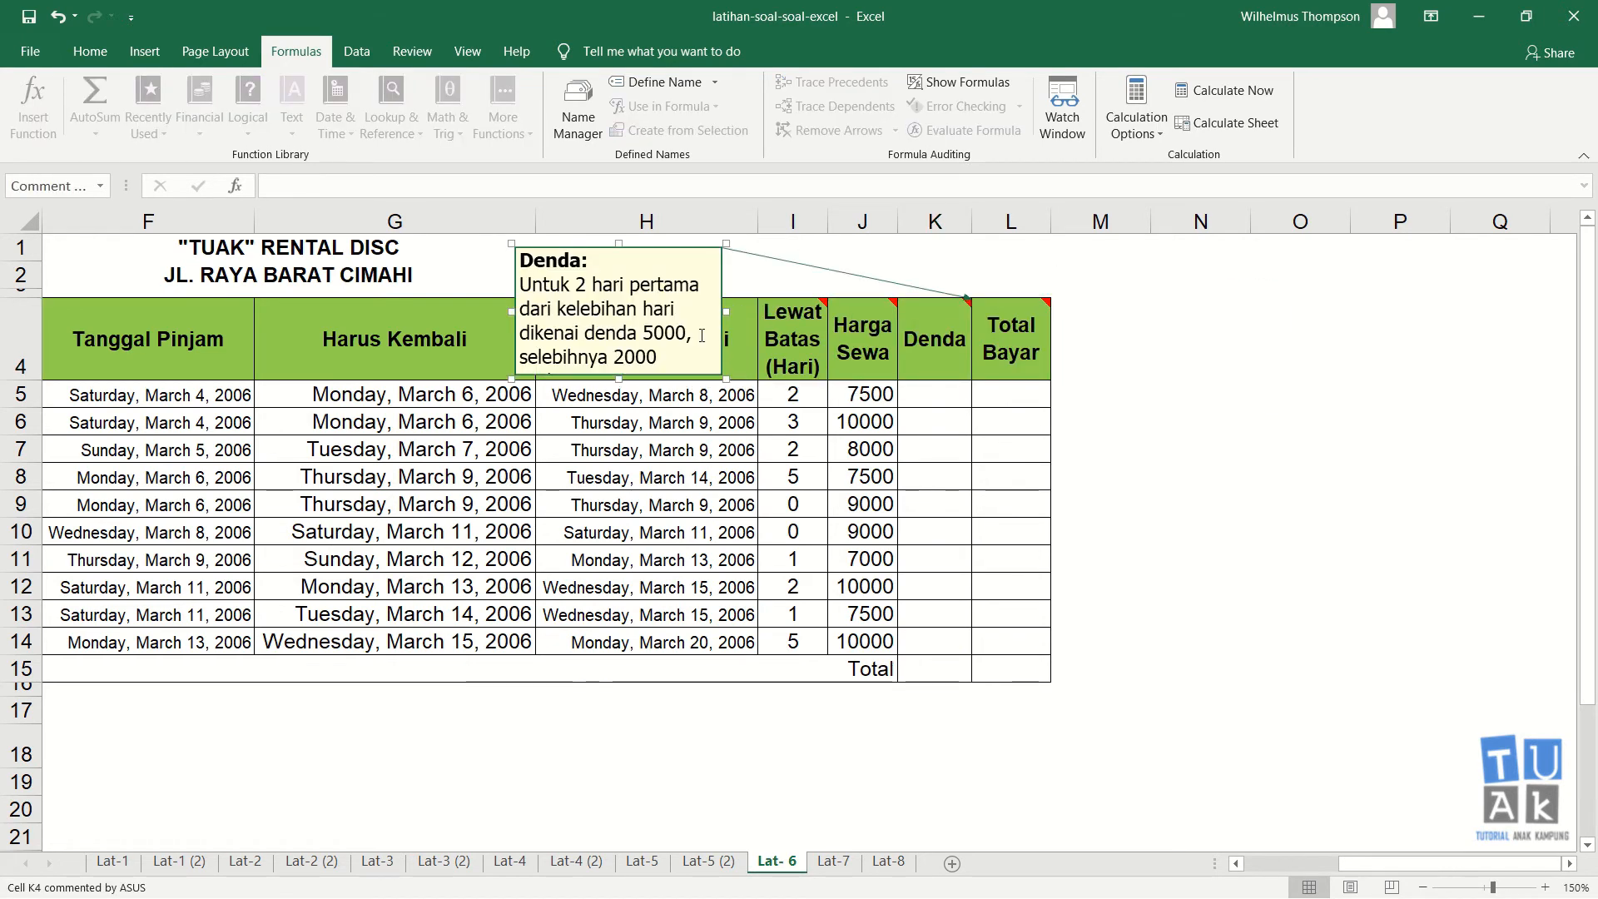
drag(723, 313, 886, 313)
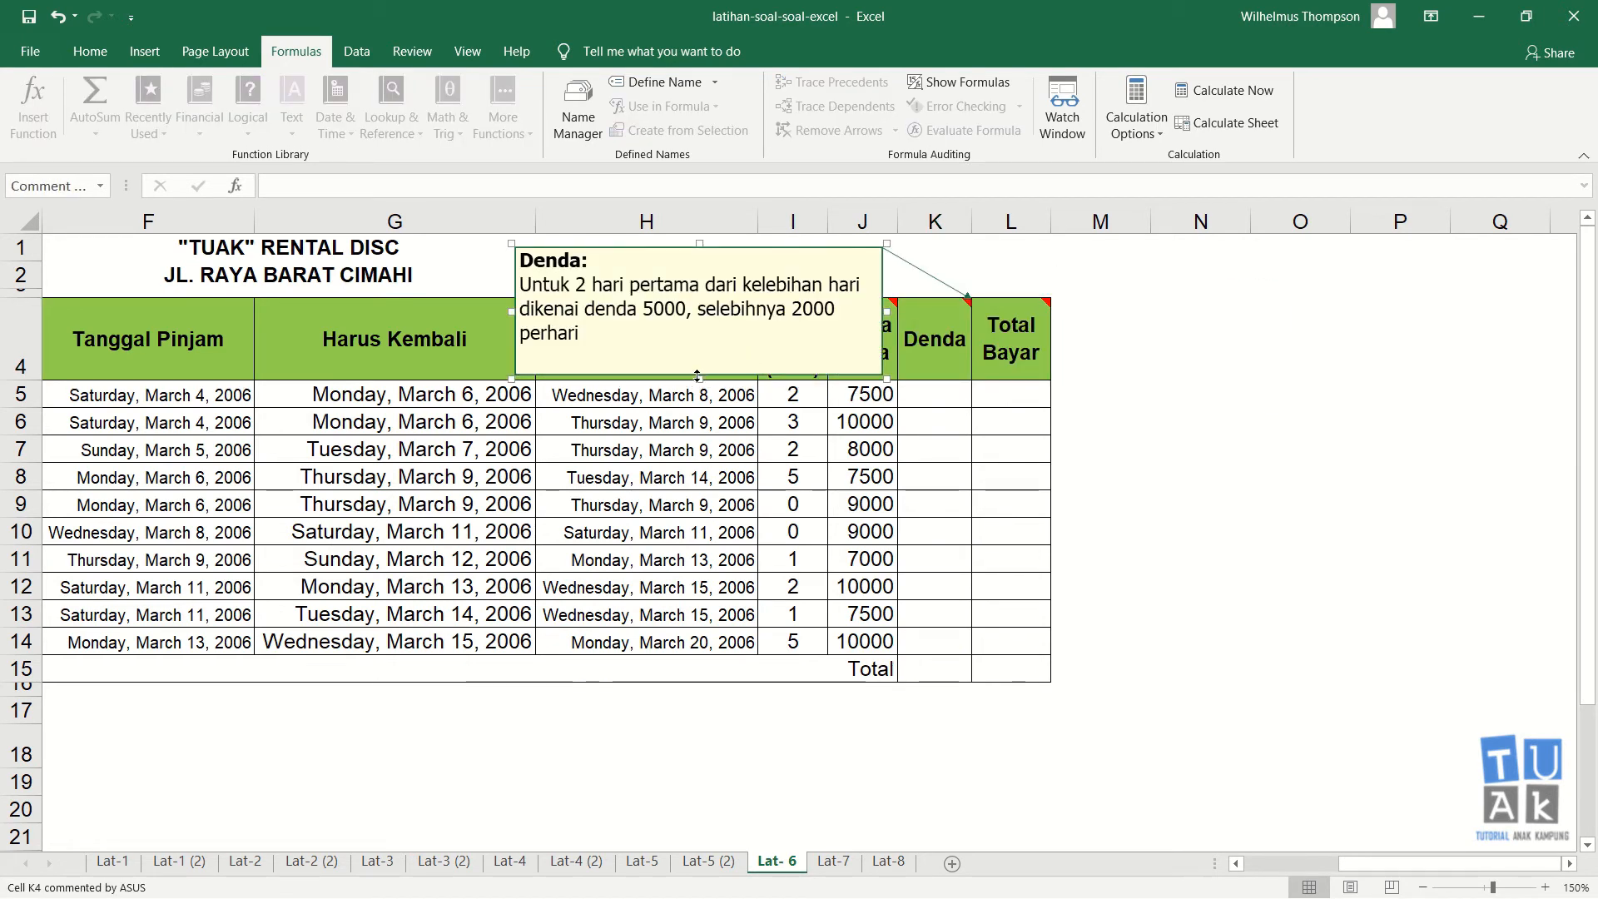
drag(698, 377, 698, 343)
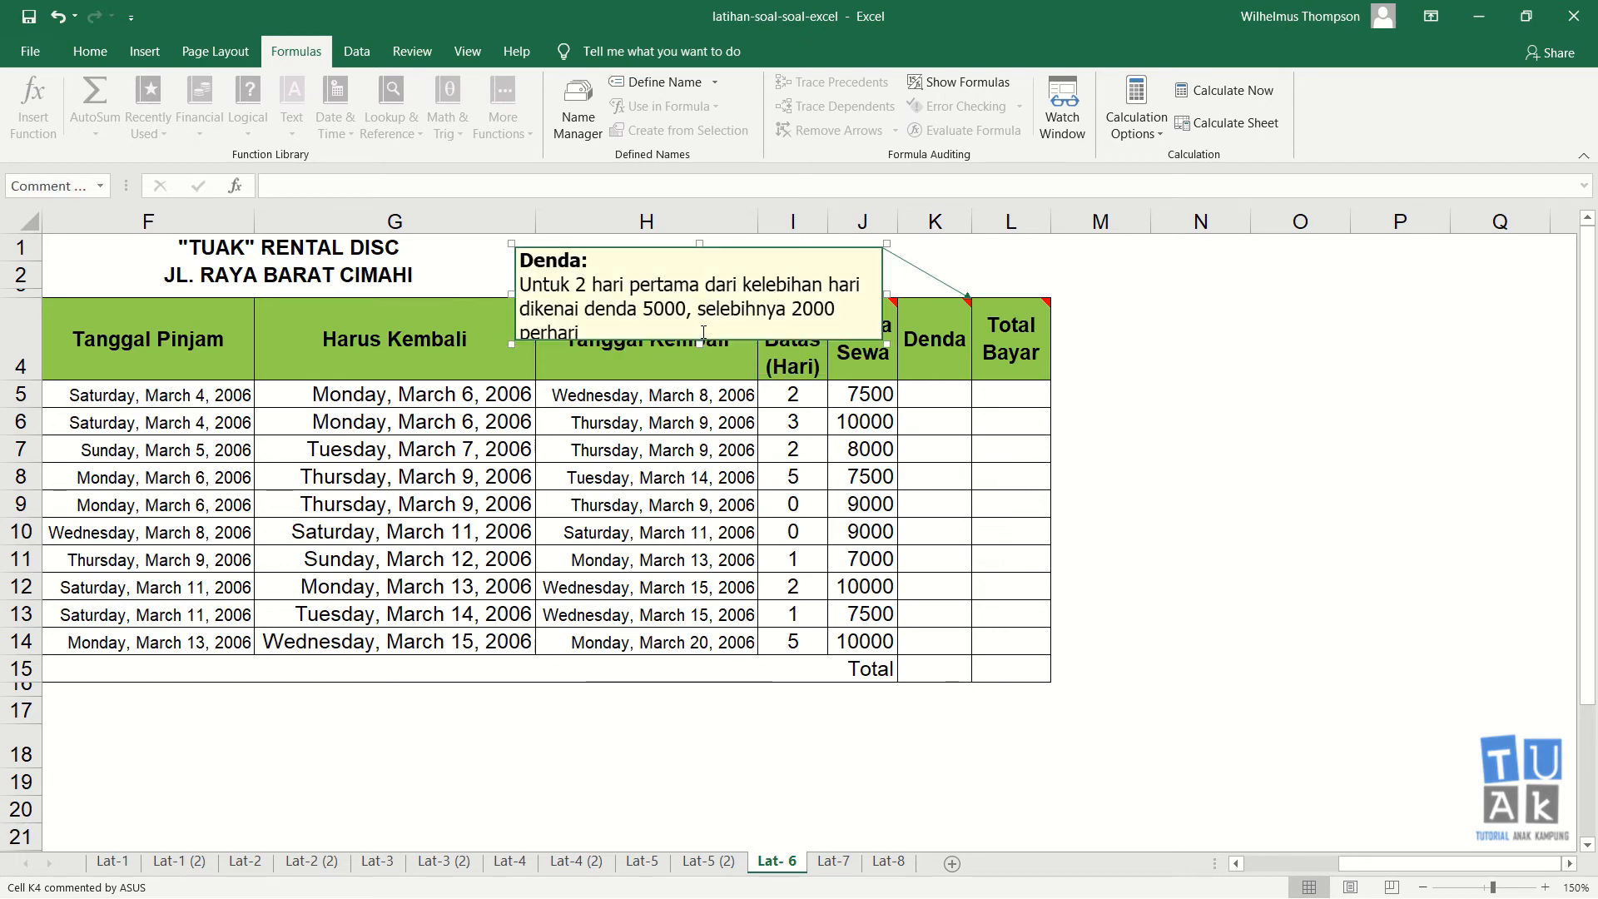
drag(511, 293, 448, 294)
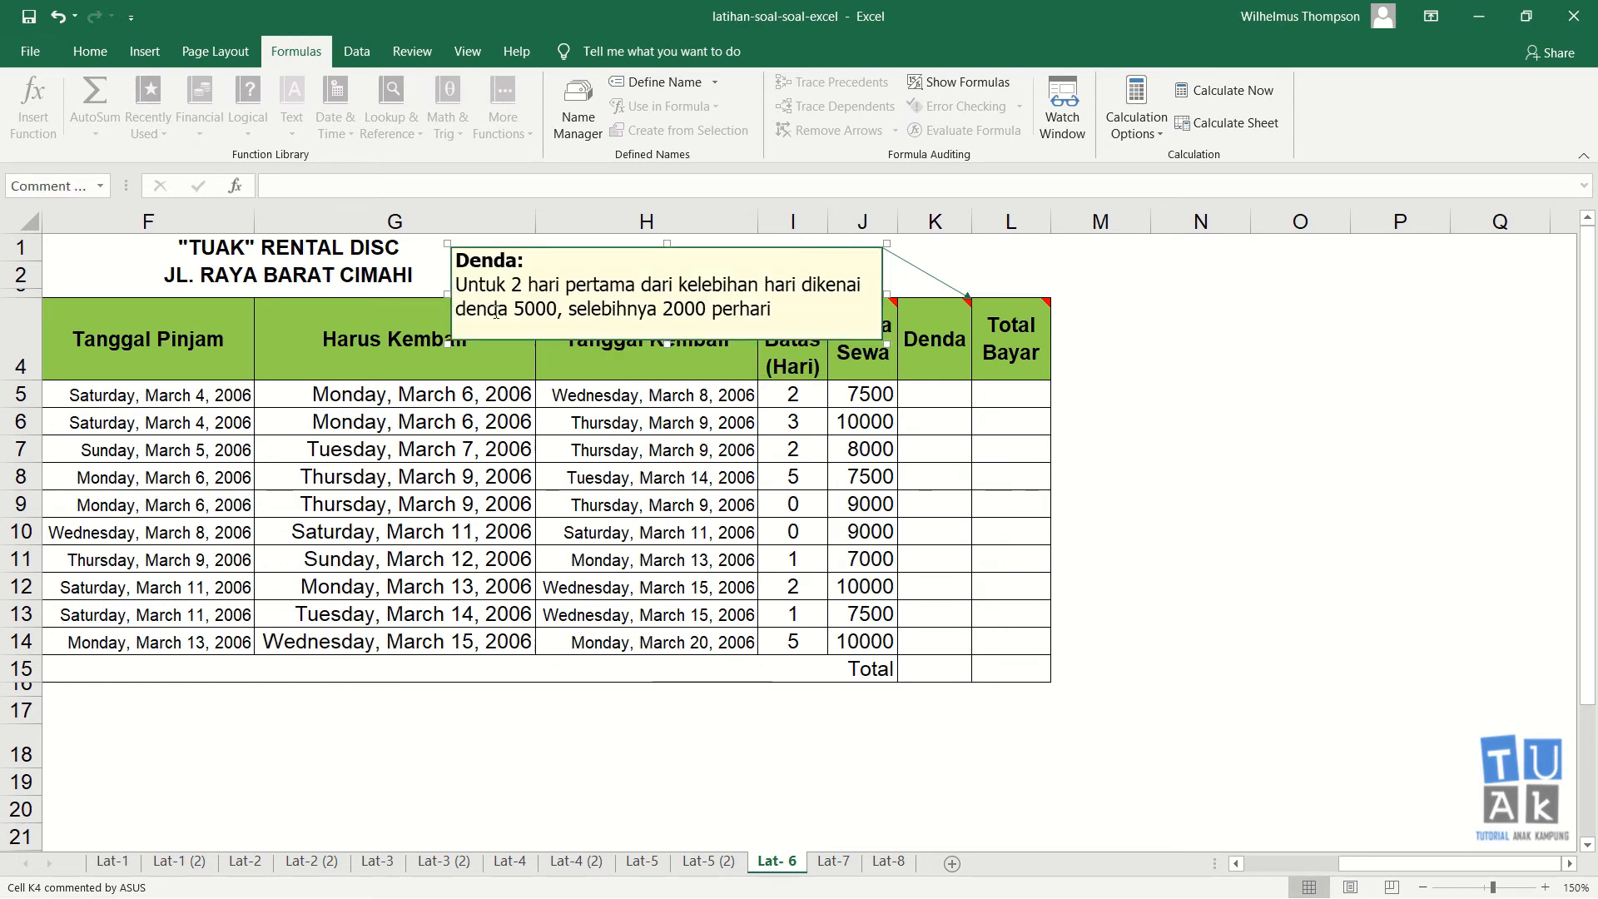
click(822, 499)
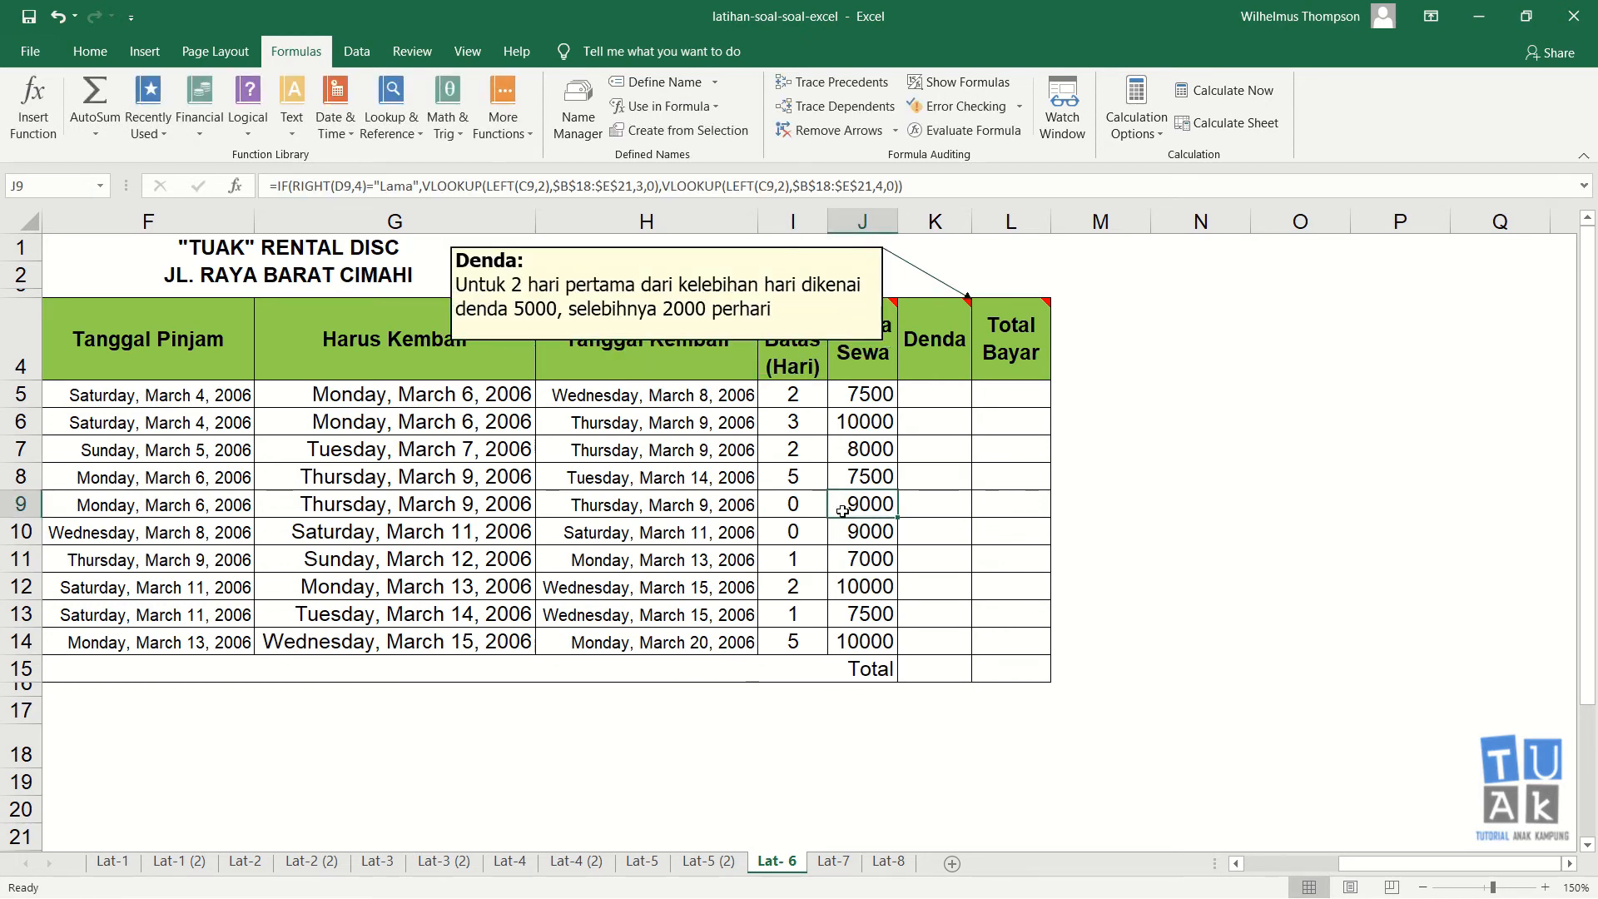
key(Home)
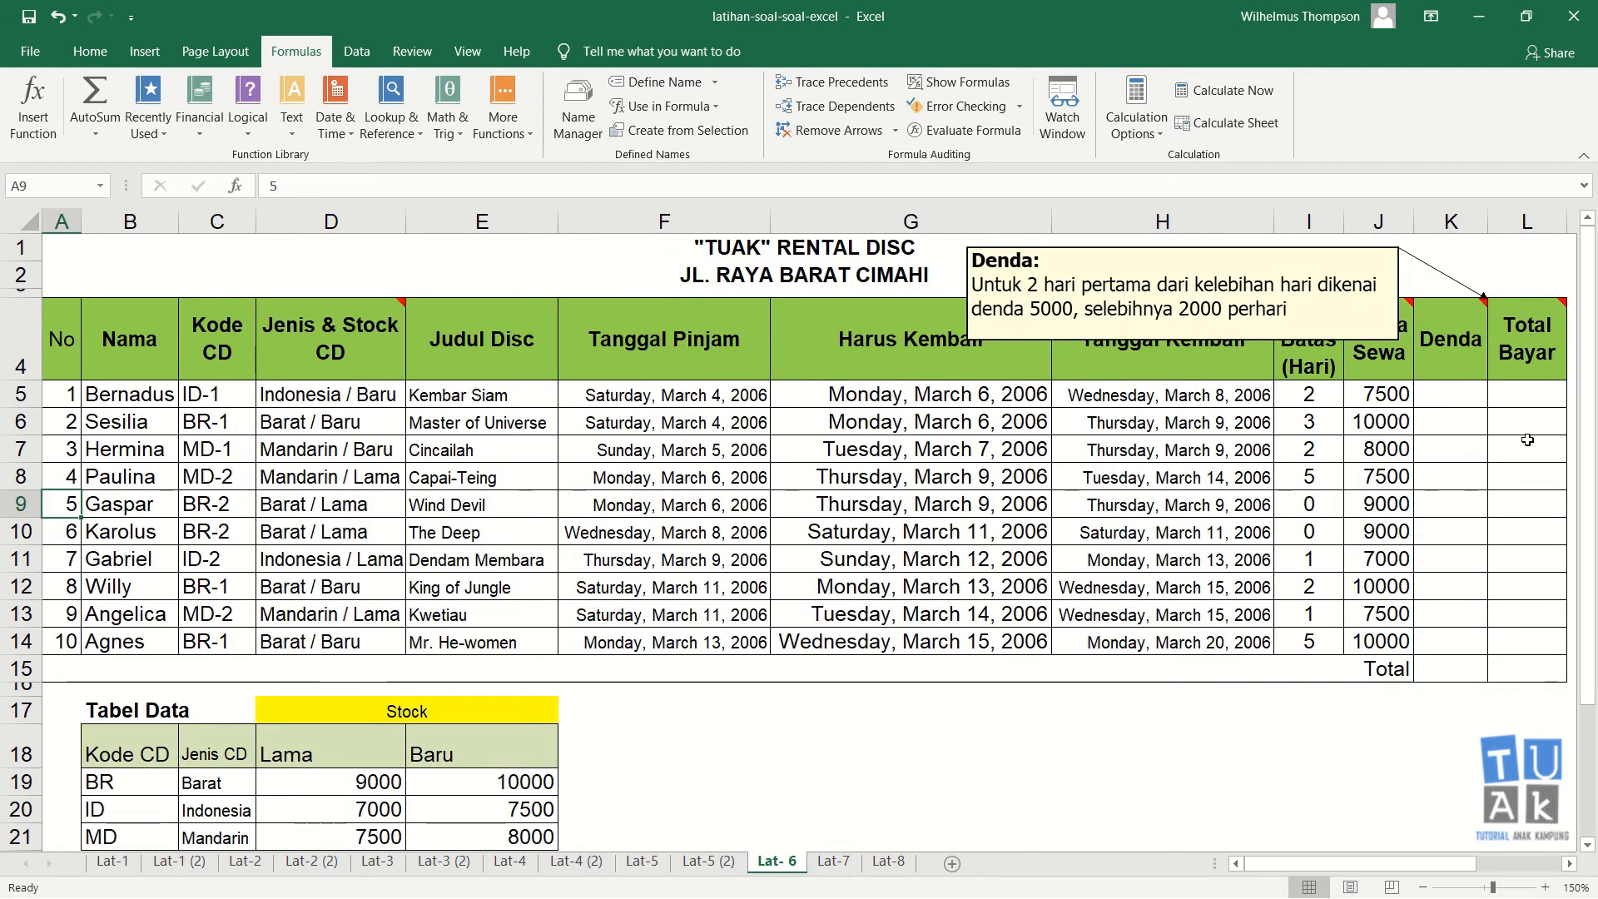
click(1440, 384)
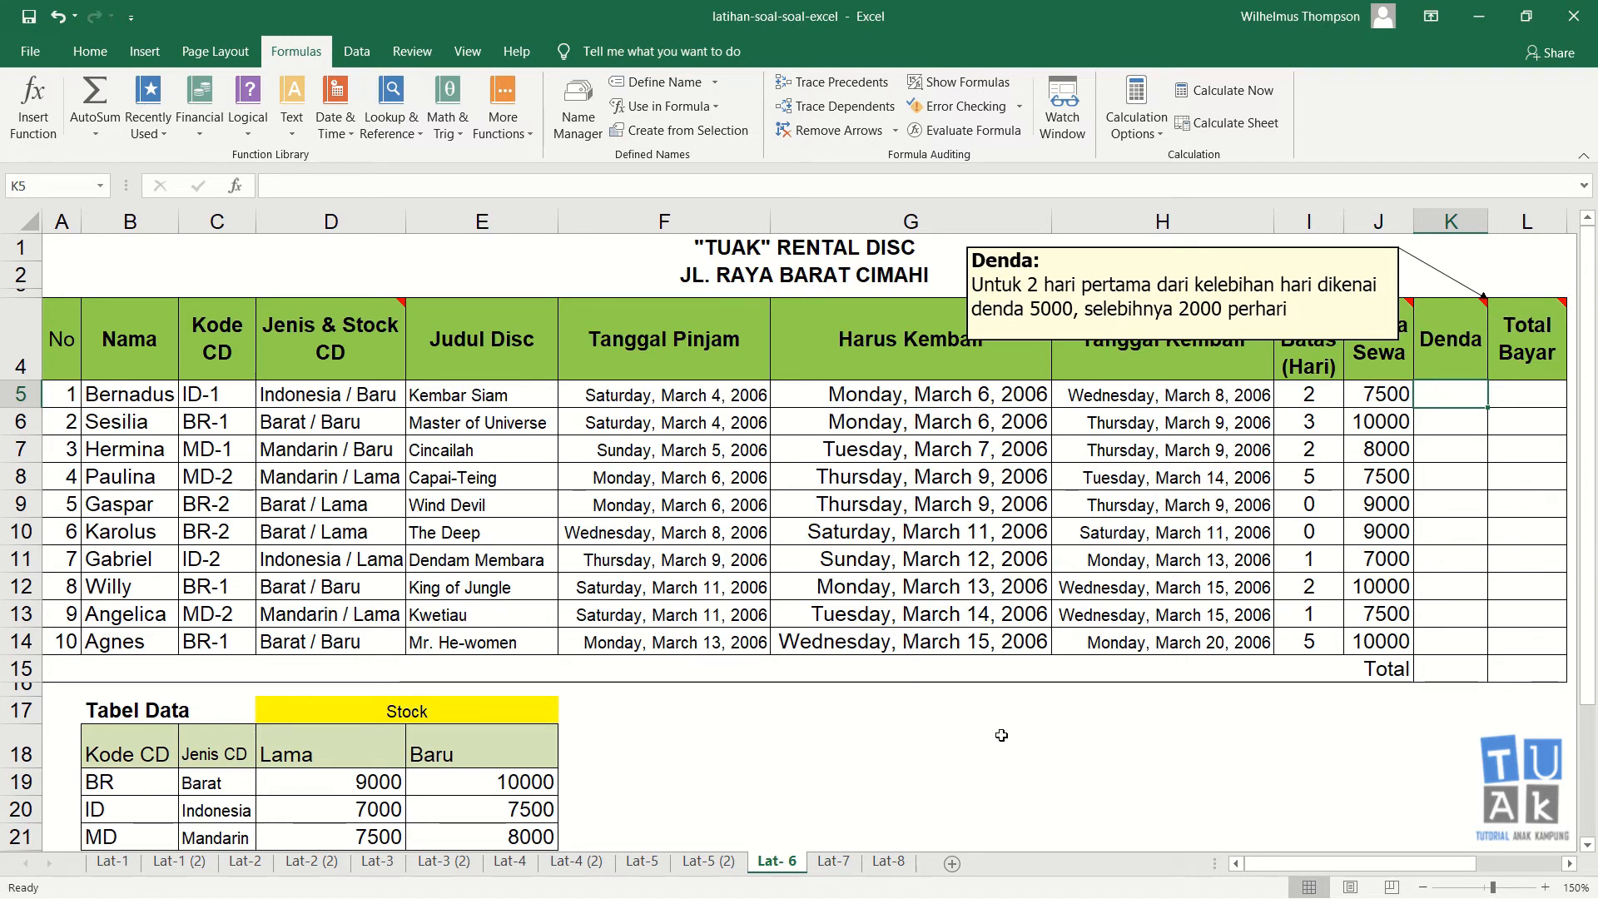
click(837, 714)
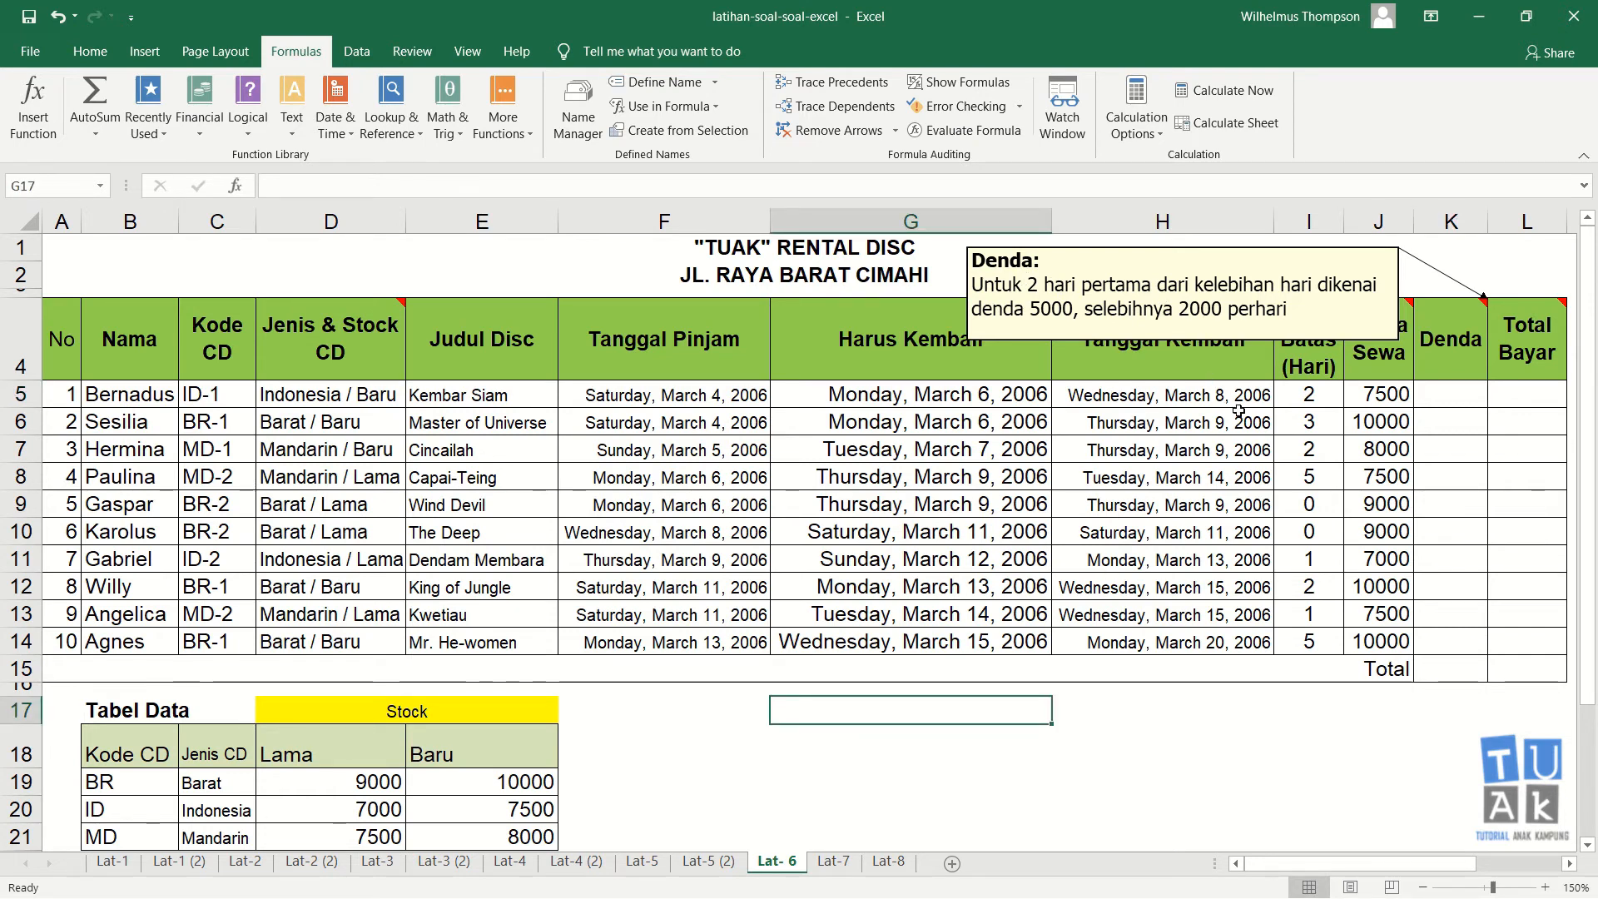
click(1307, 403)
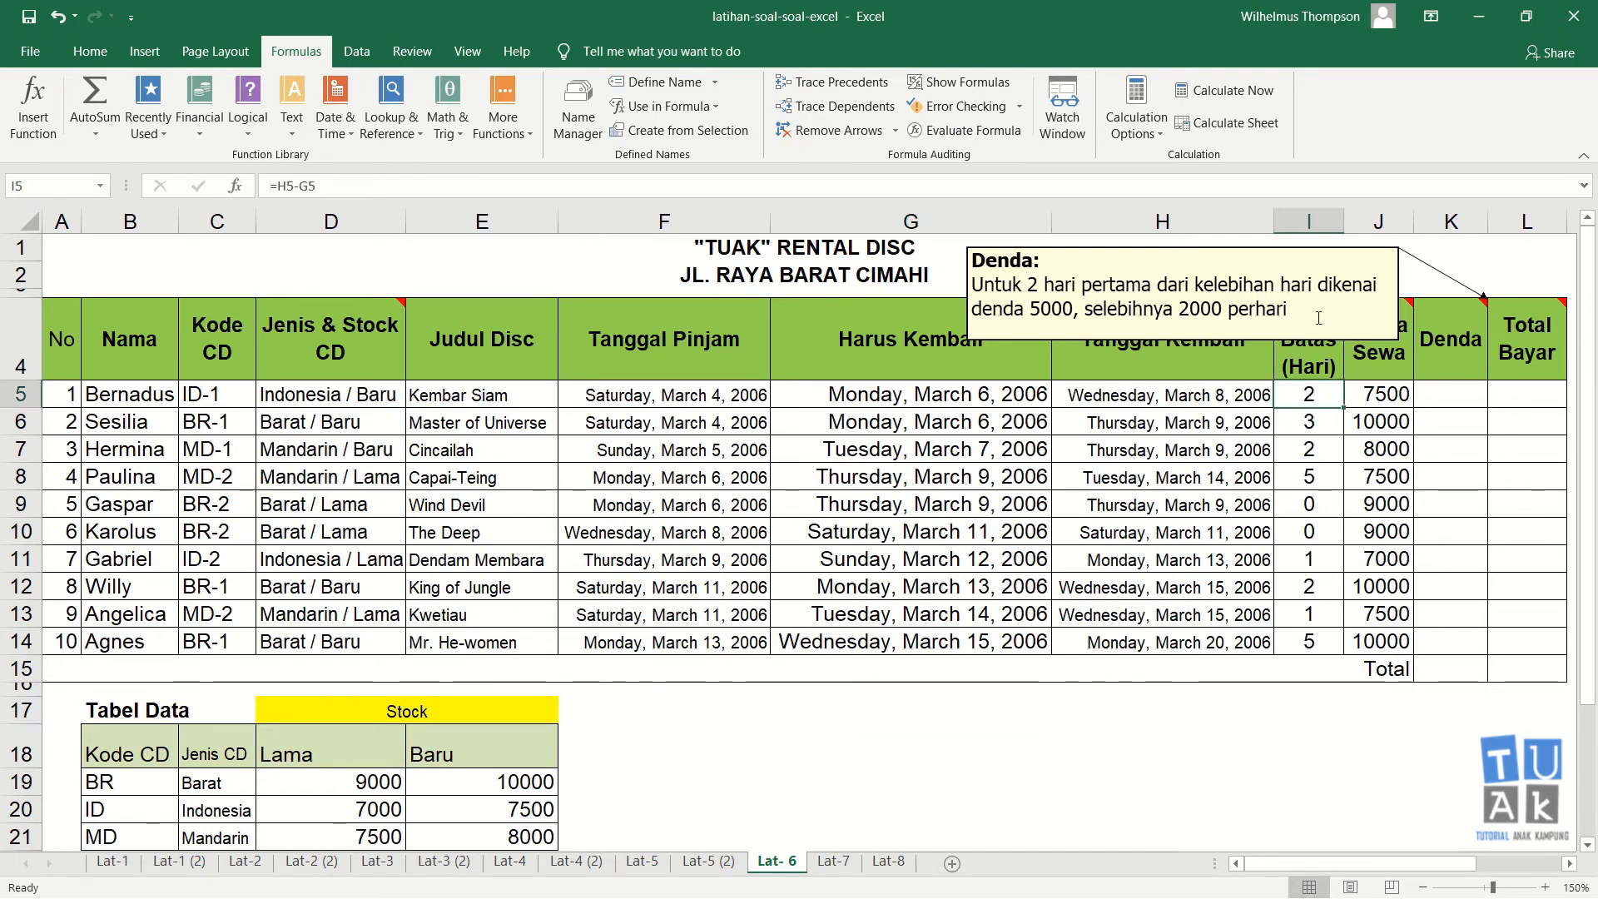
Step: Move the Denda comment further left so it sits over the title rows above the table headers
drag(1394, 280, 1121, 269)
mouse_move(1342, 369)
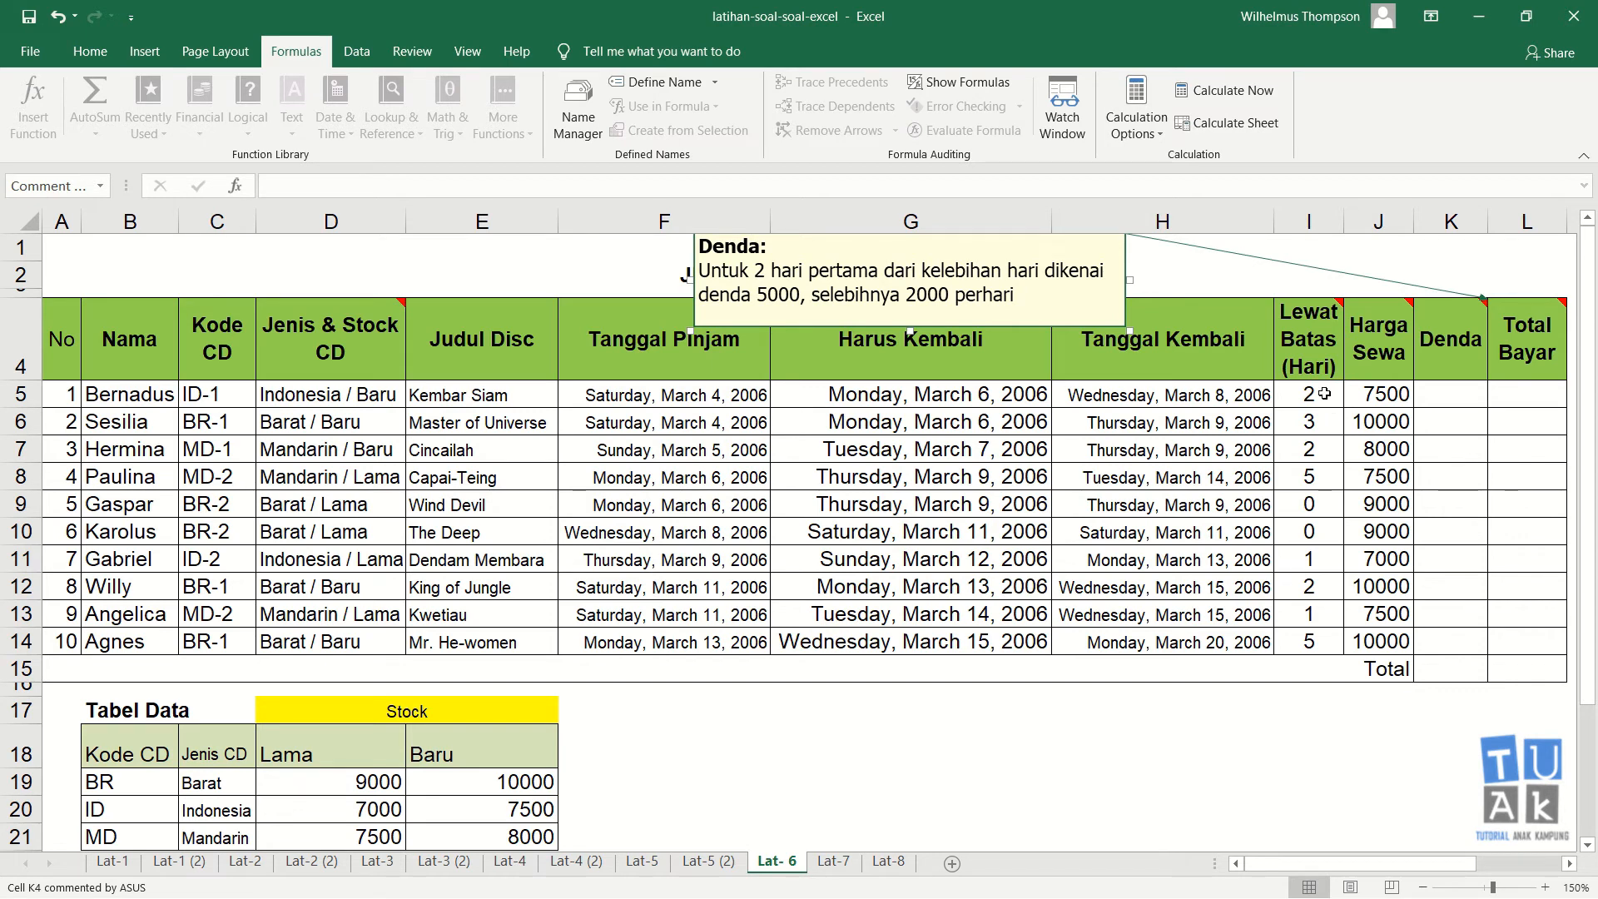
click(1324, 393)
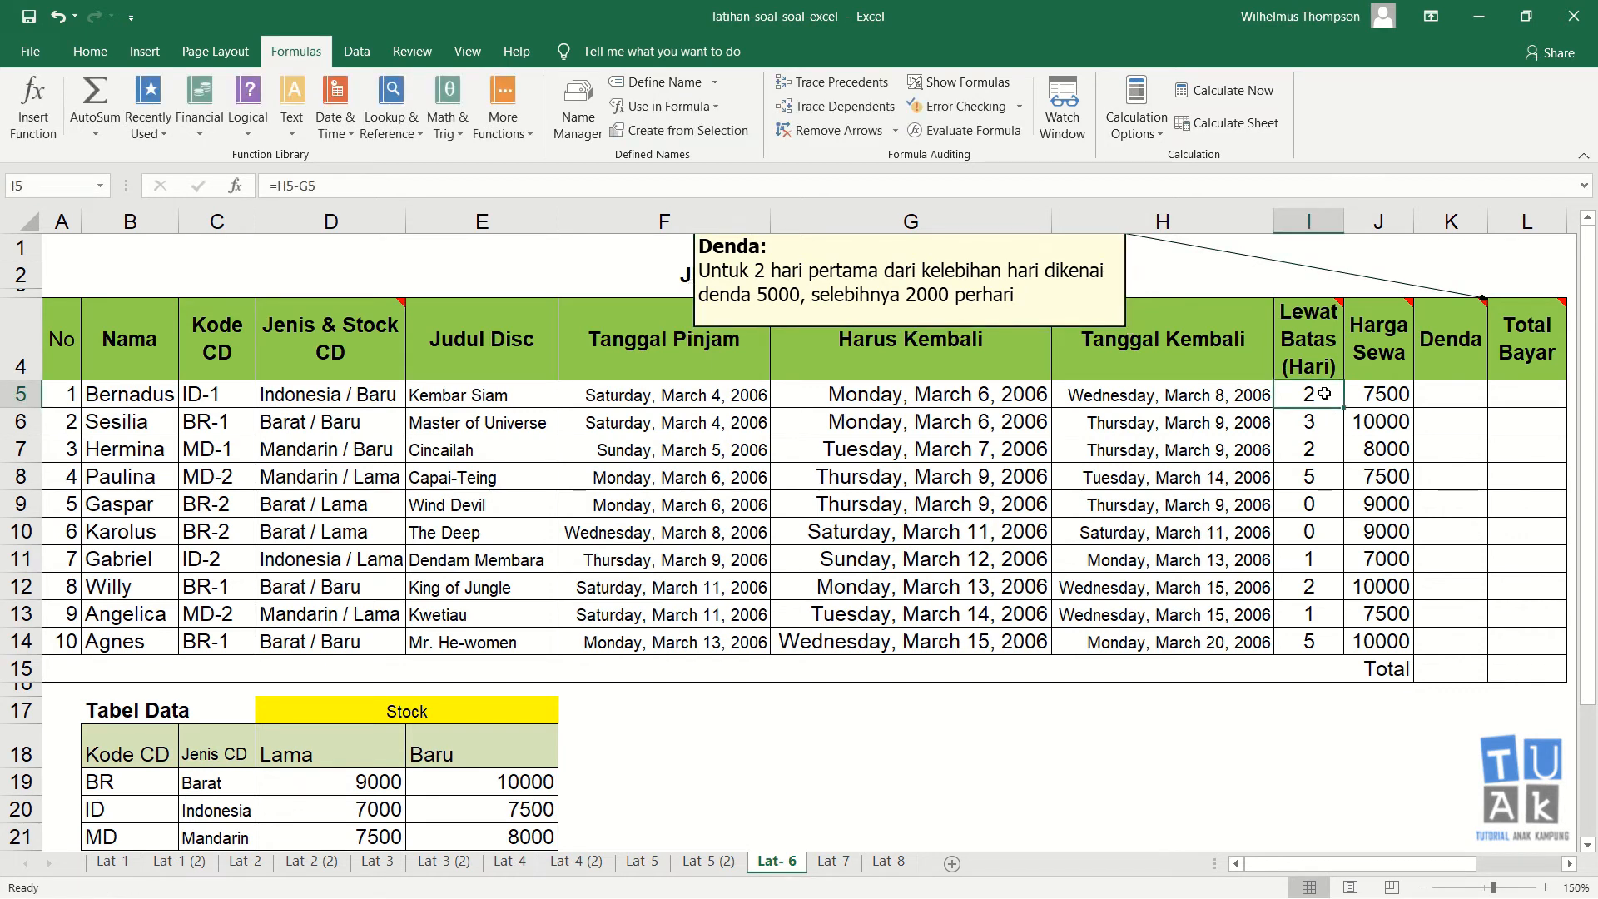
click(1443, 397)
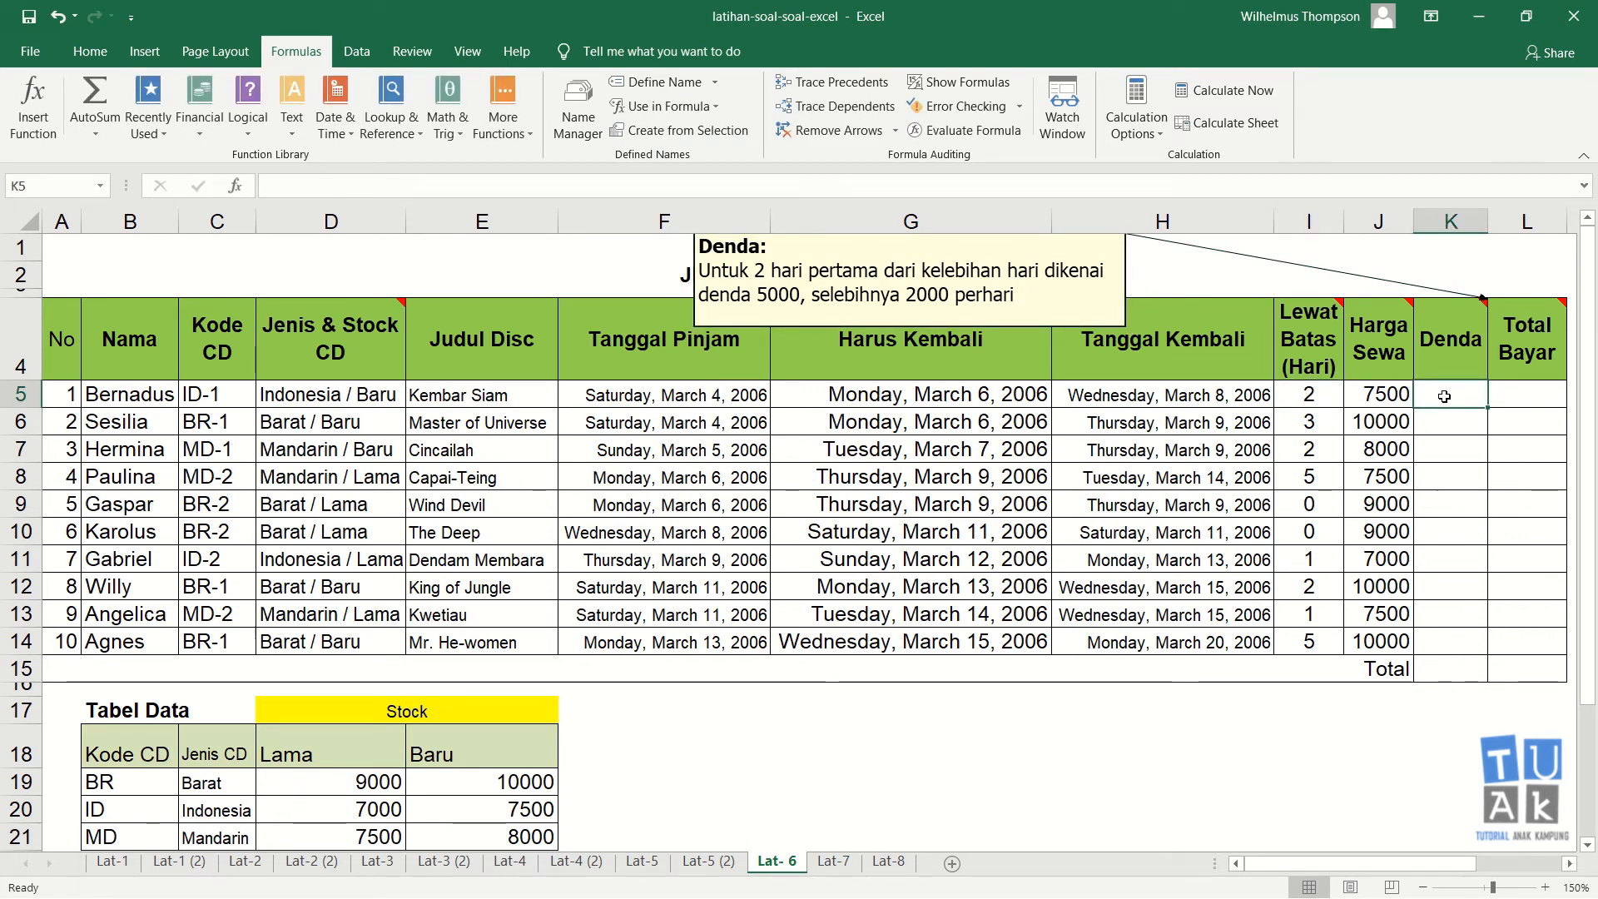
click(1321, 424)
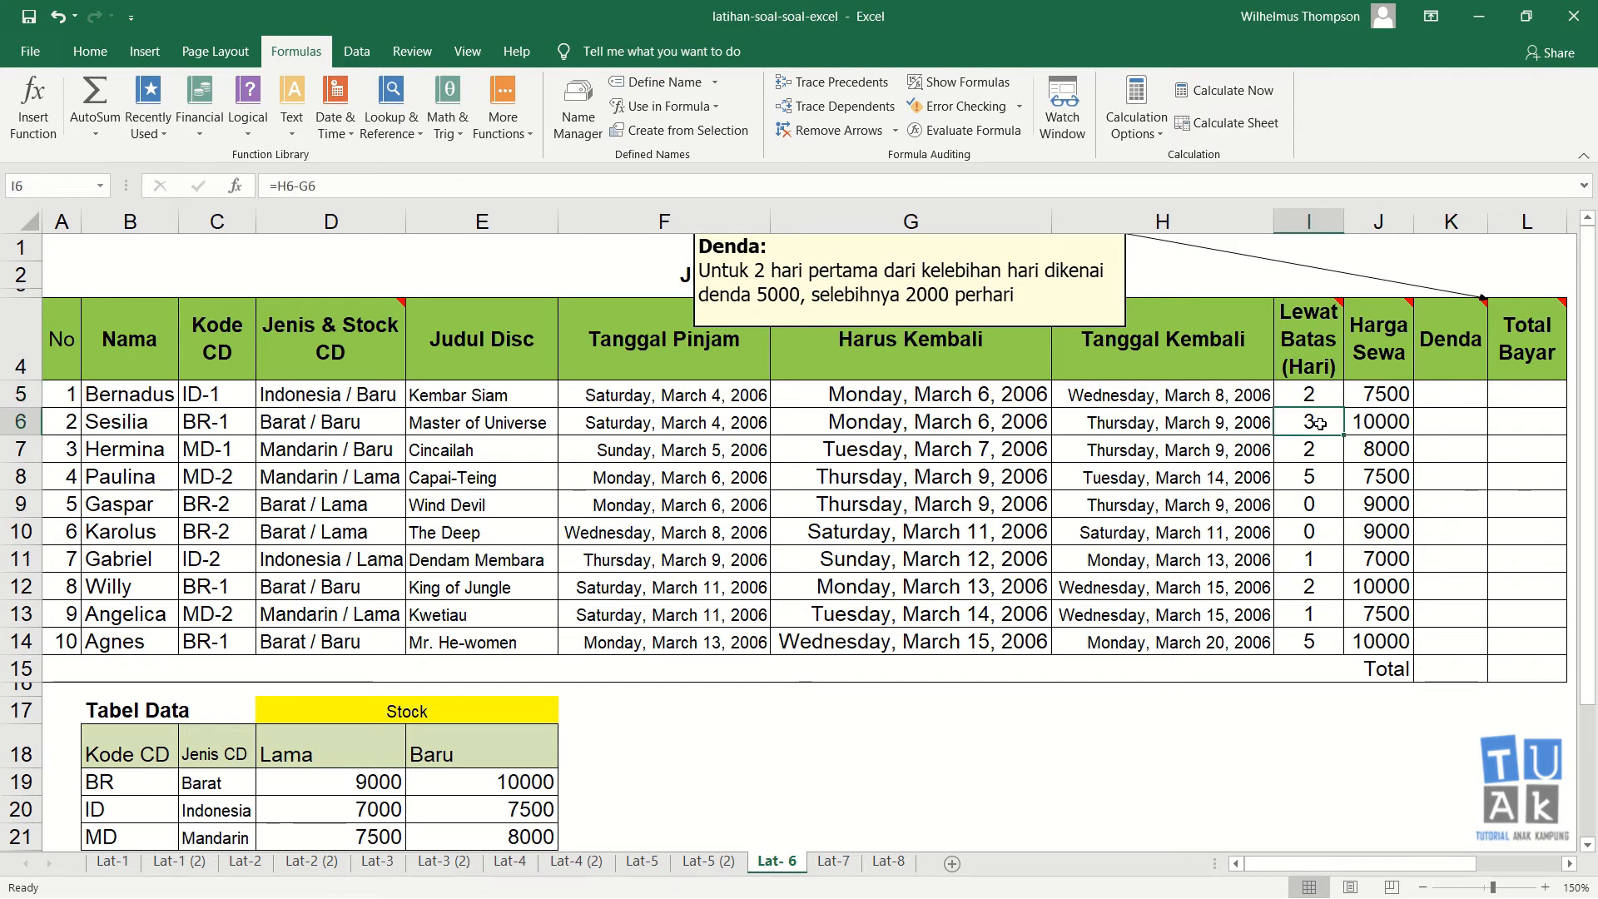
Step: Write the note "CD dikembalikan > 2 hari maka 2000 x jumlah lewat batas hari - 2" in cell G18
click(938, 763)
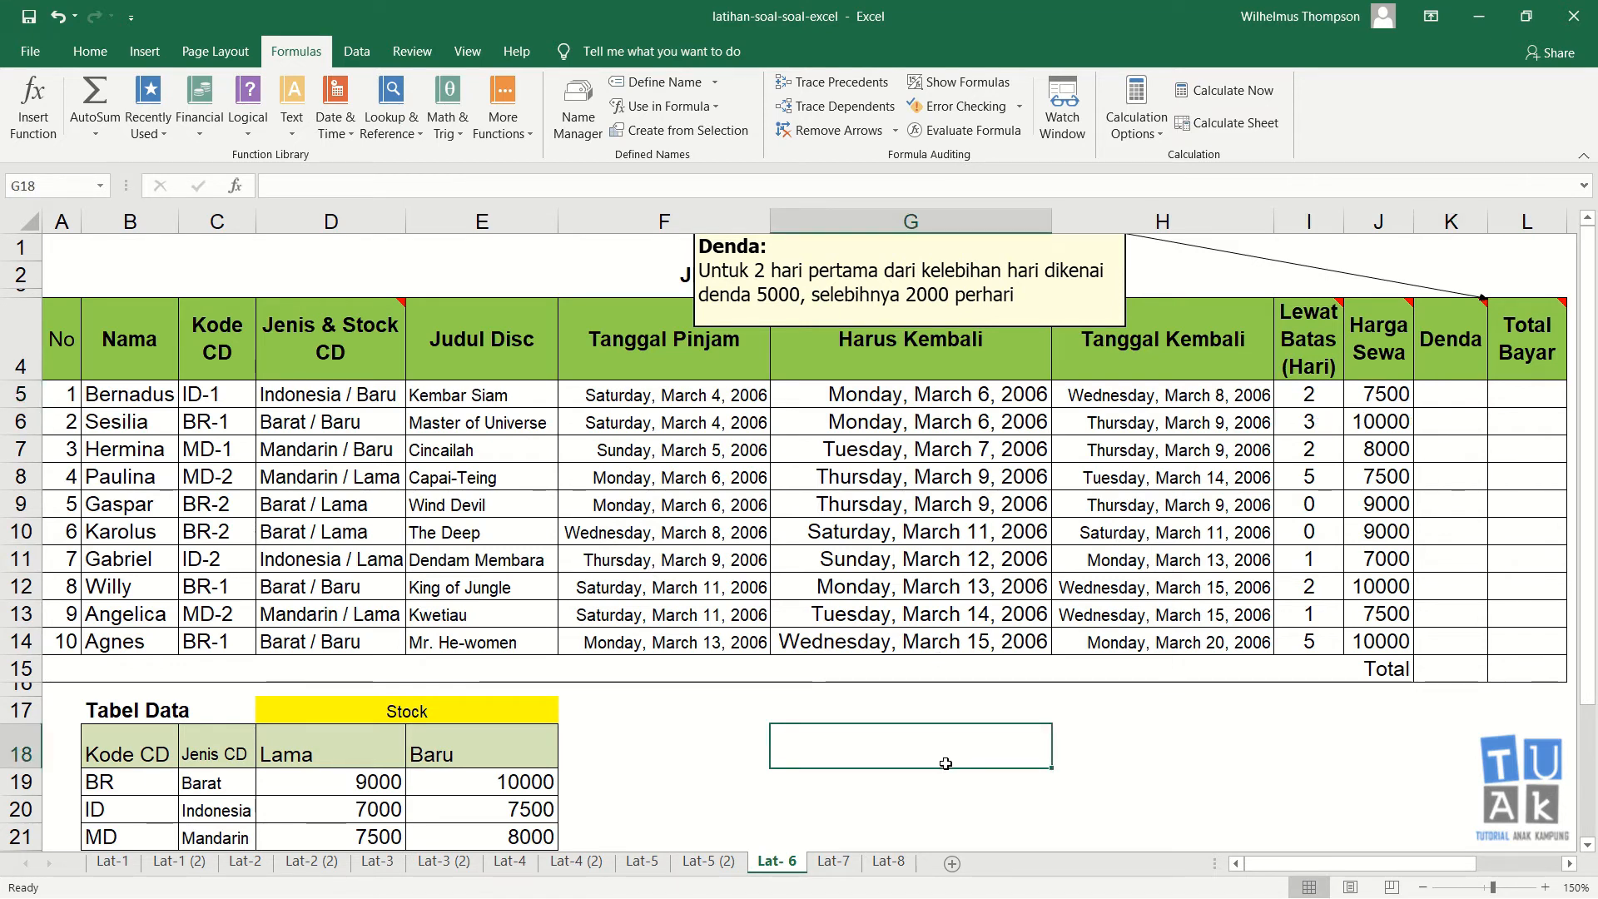
text(I)
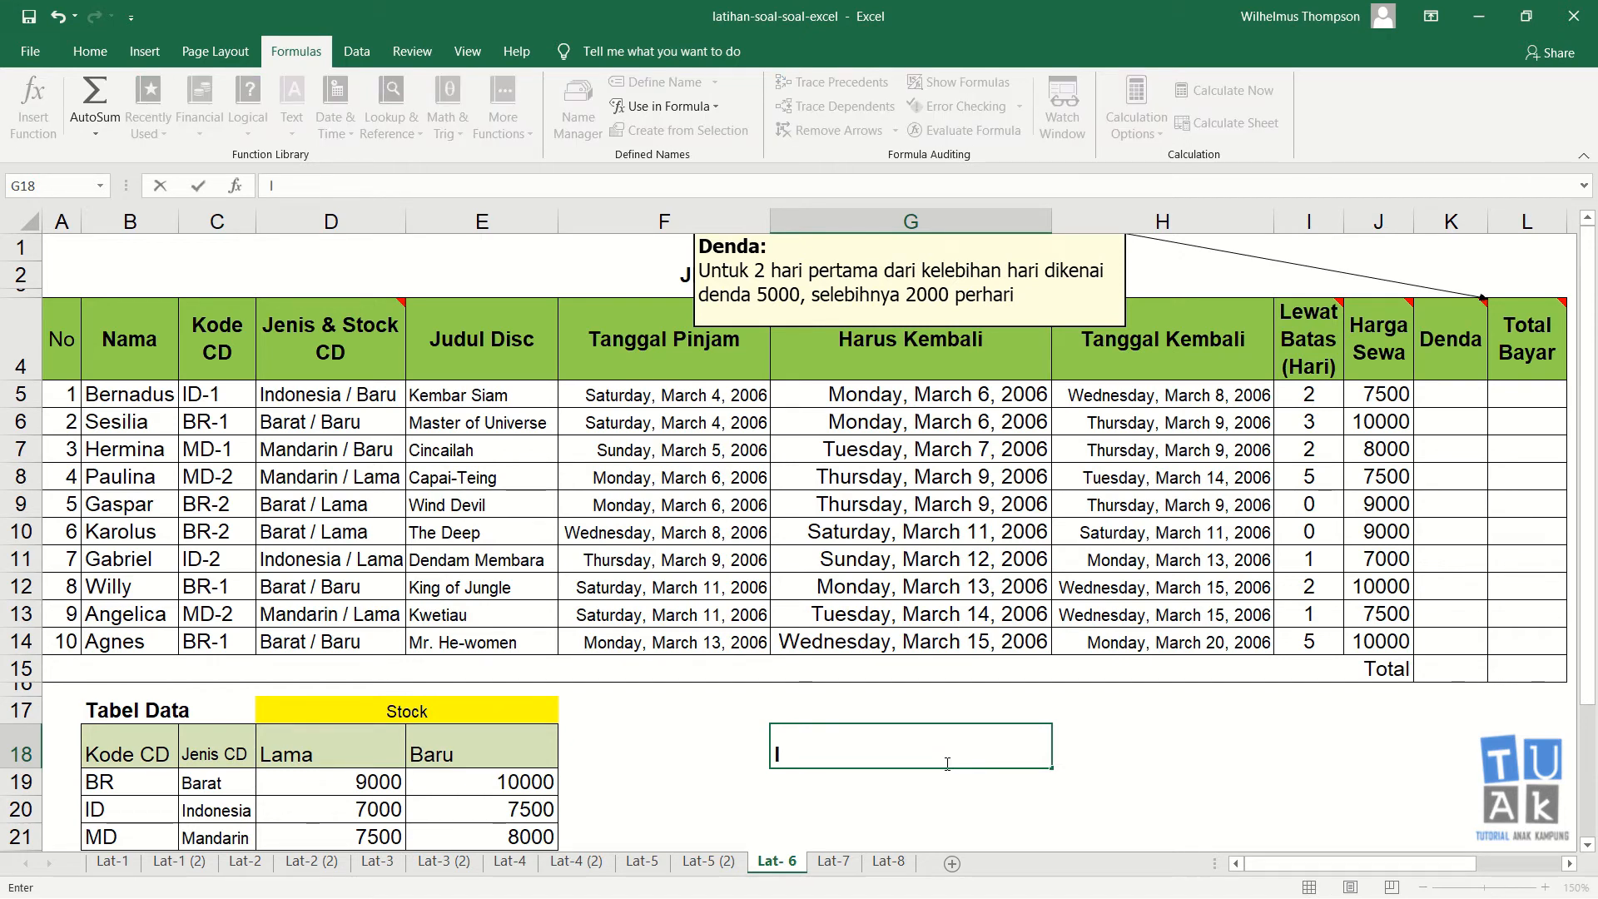
key(BackSpace)
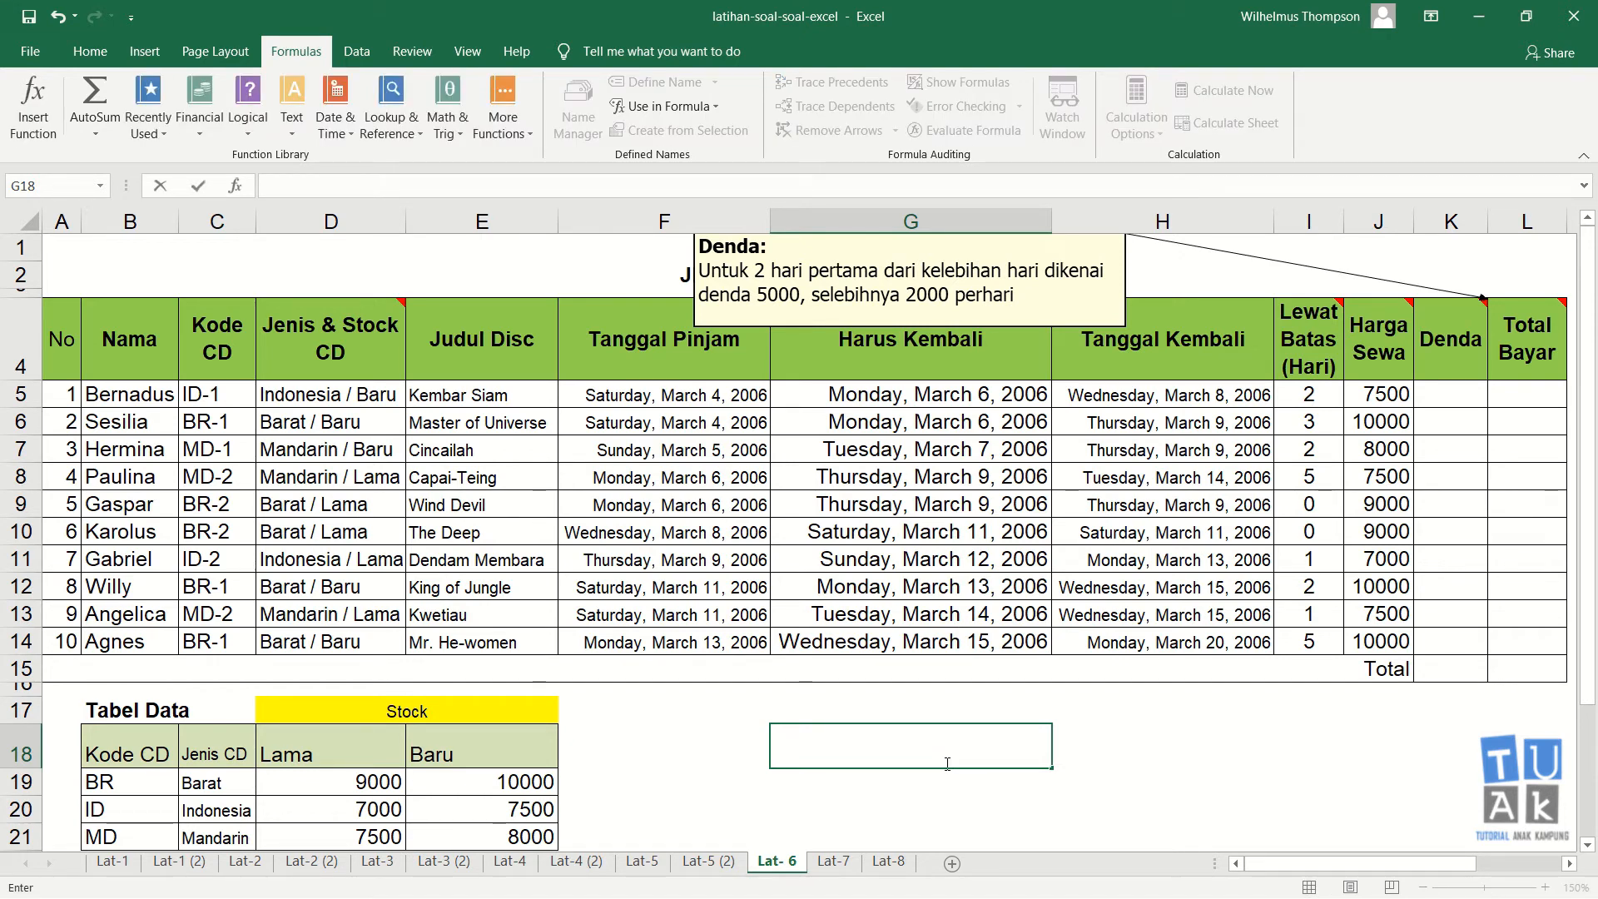
text(CD dikembalikan)
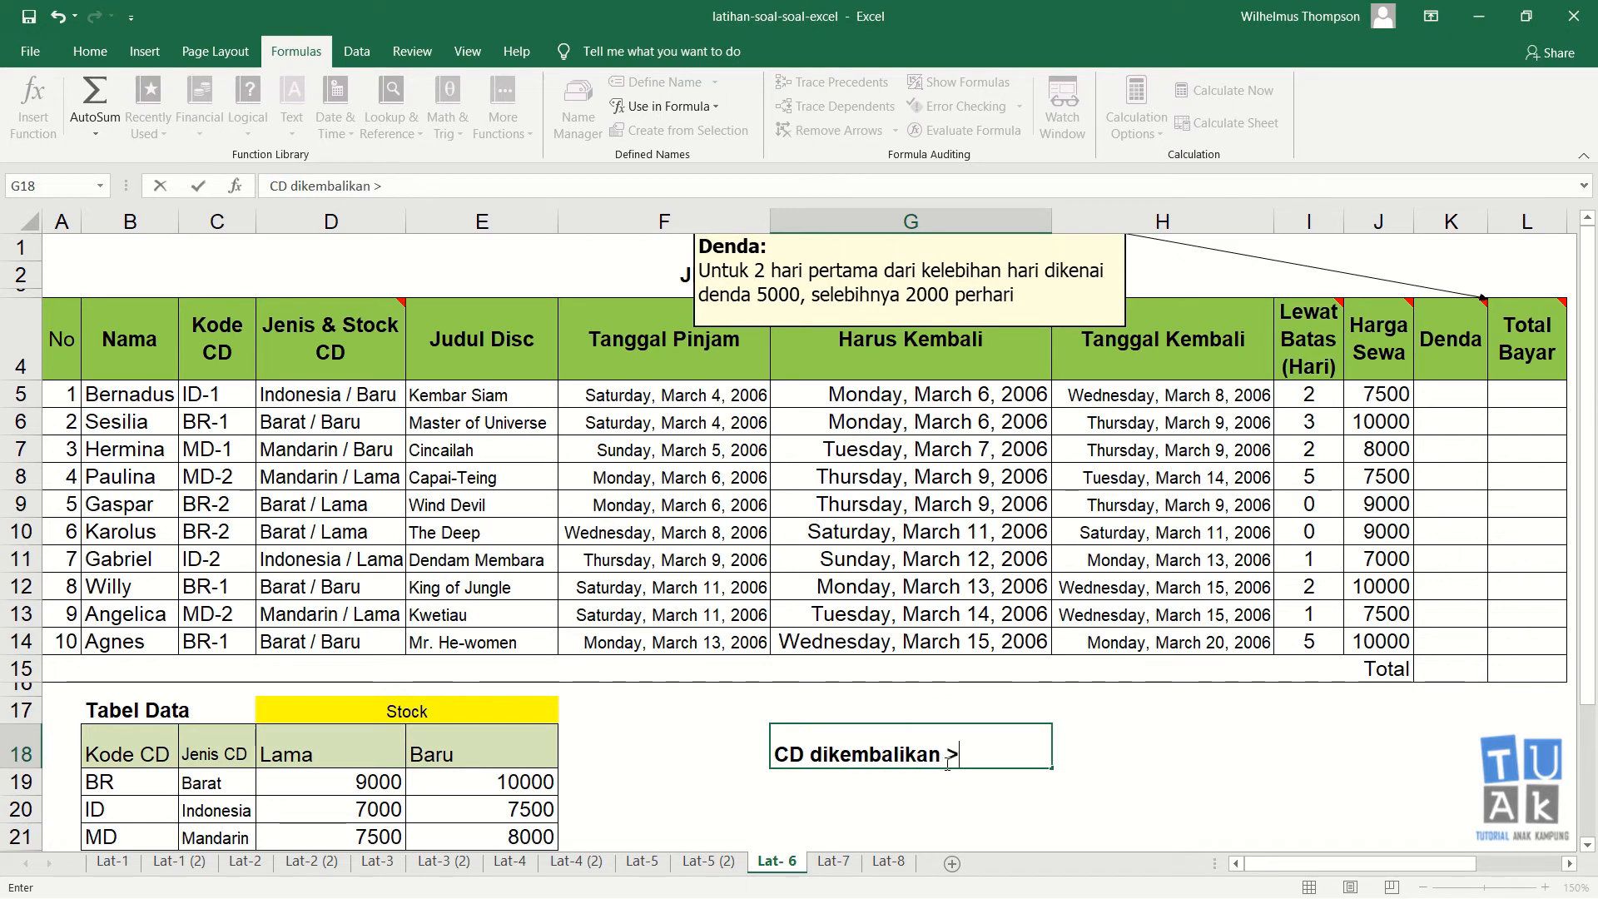
text( > 2 hari maka)
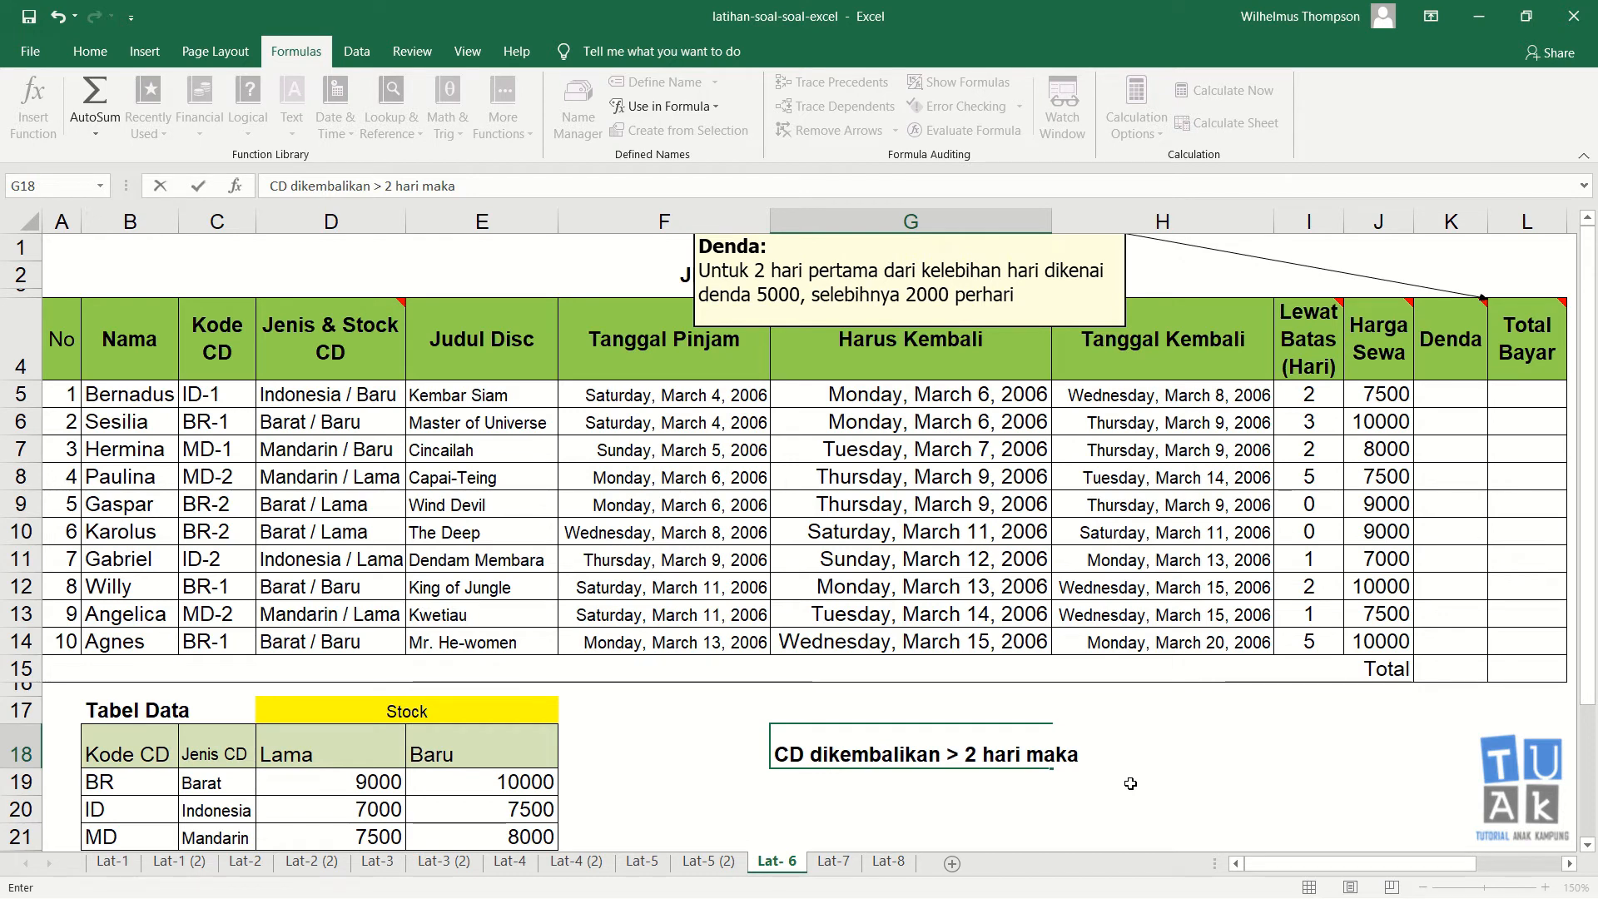
text(2000)
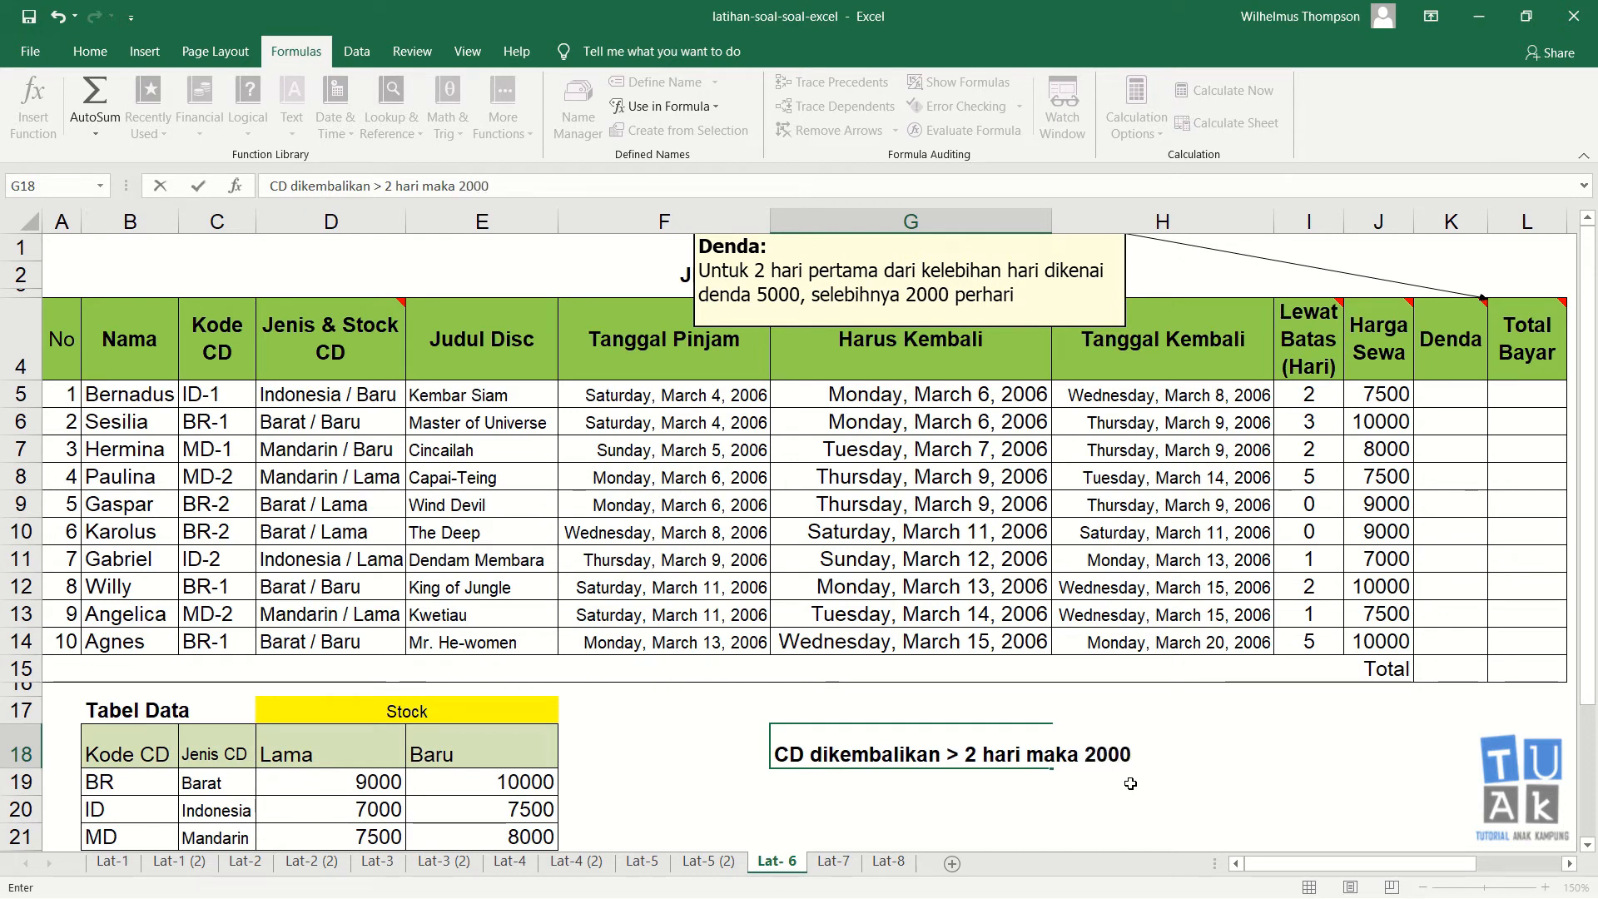
text(*)
text( x)
text(jum)
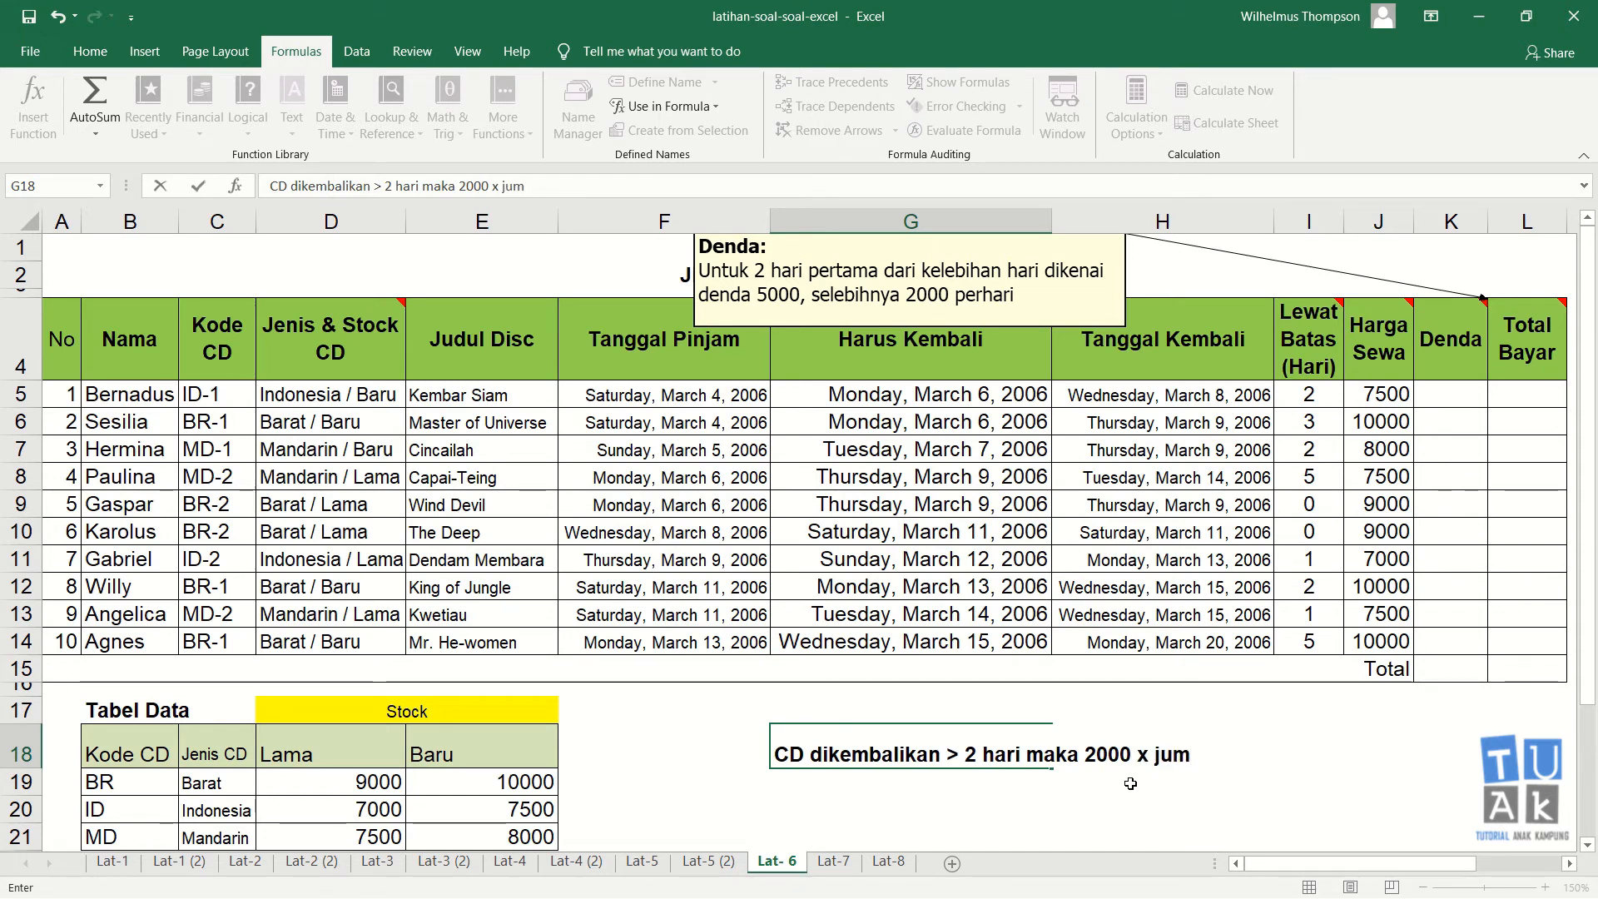
text(lah h)
key(BackSpace)
key(BackSpace)
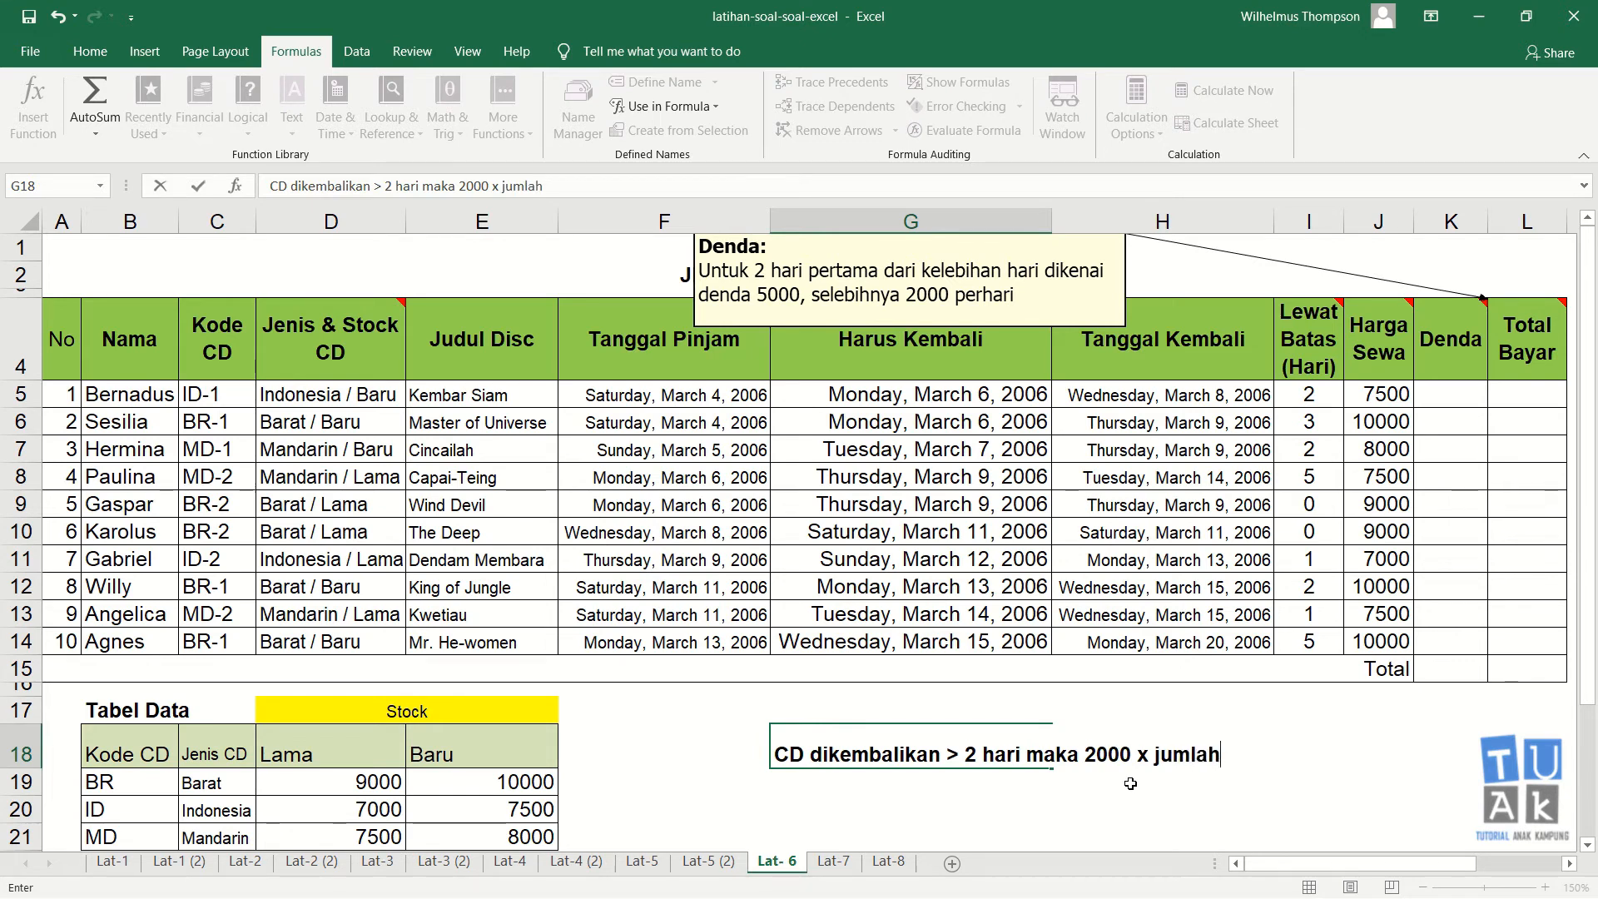
text(lewat batas hari)
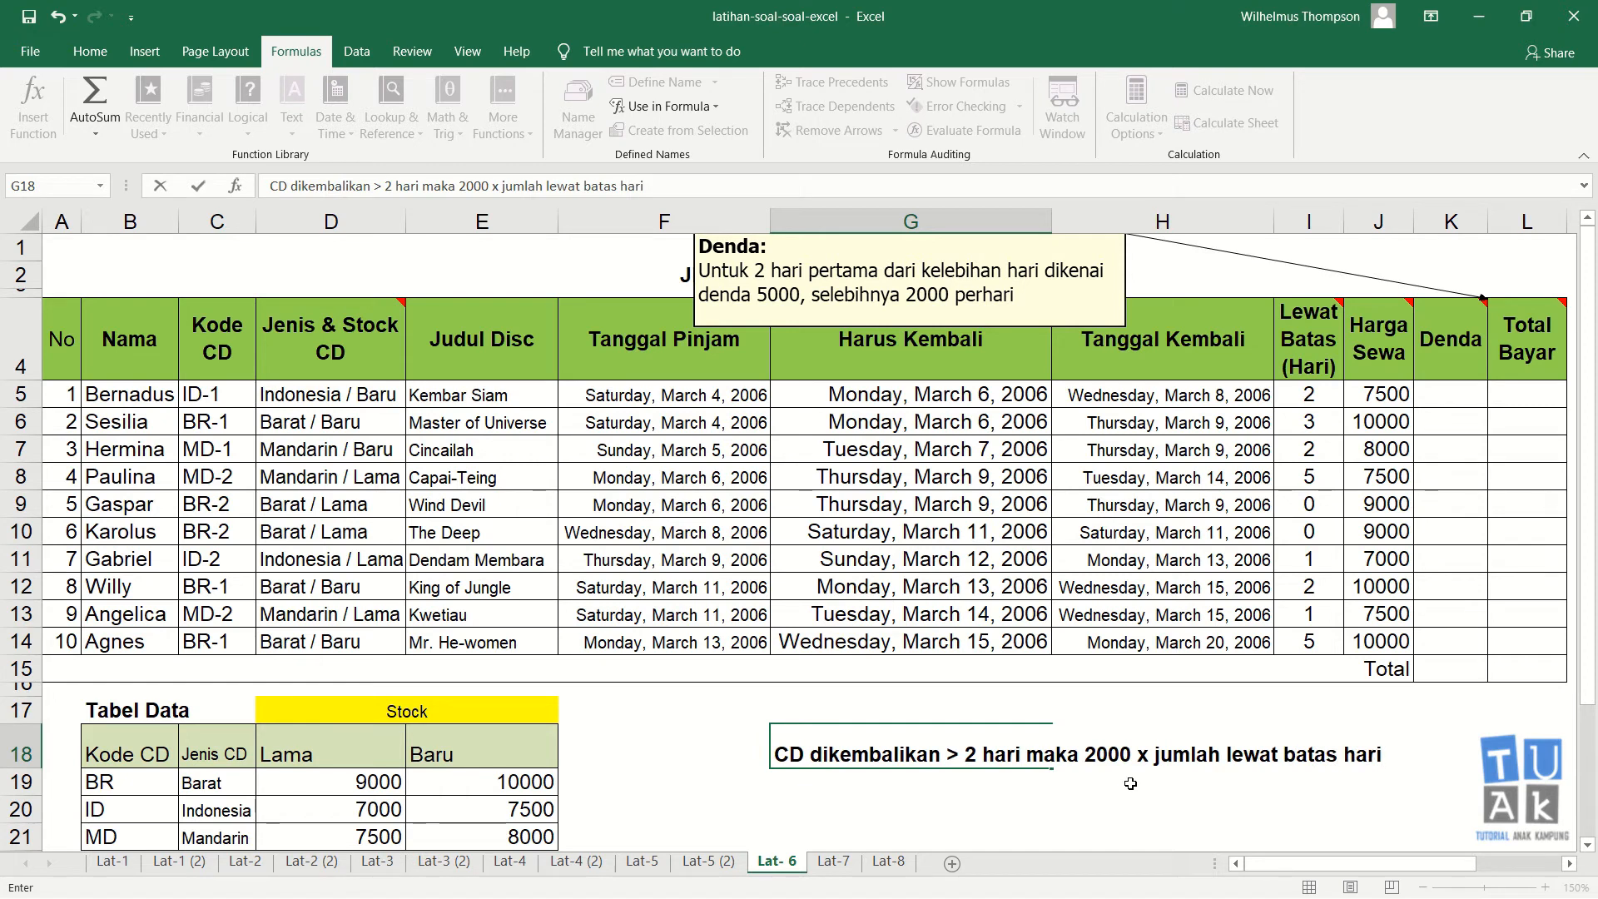
text( - 2)
key(Return)
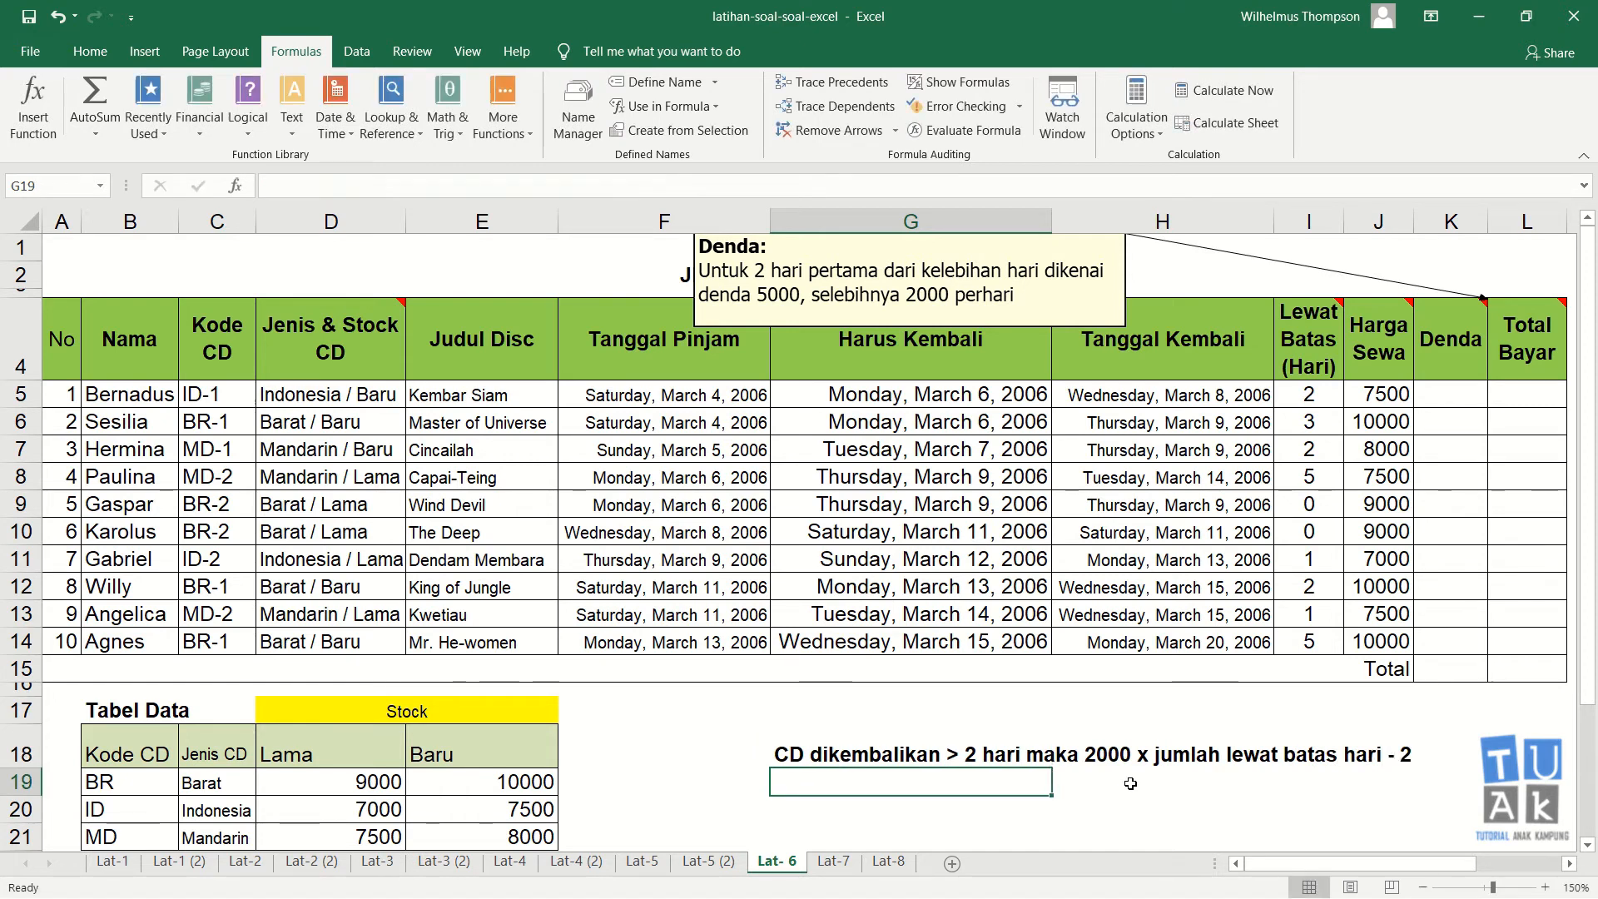
key(Up)
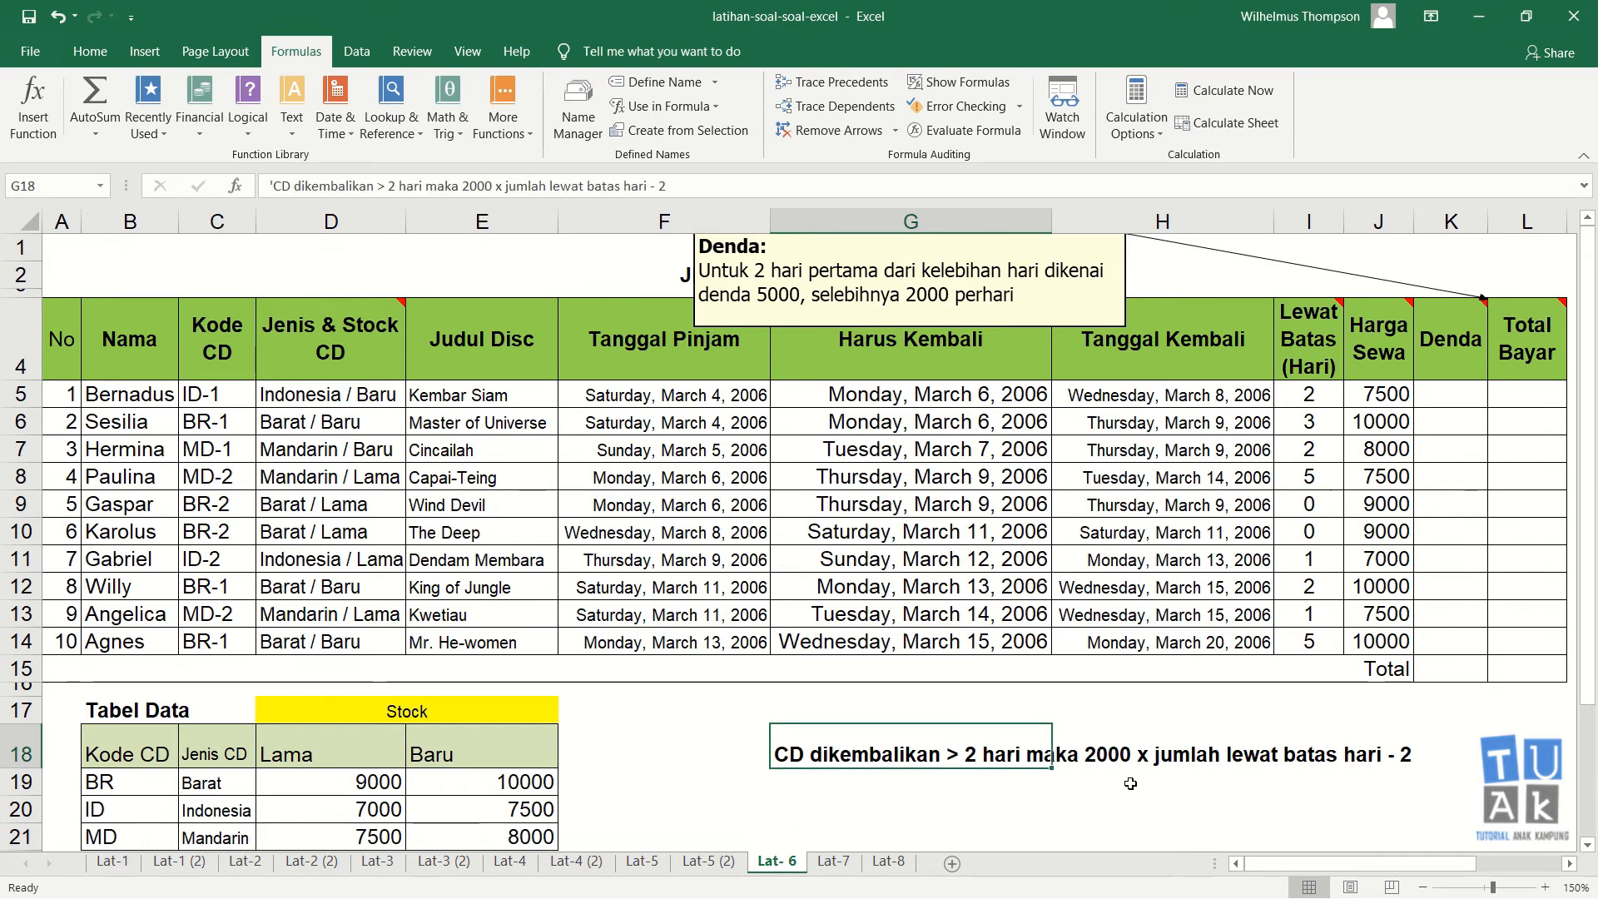
key(Down)
key(Up)
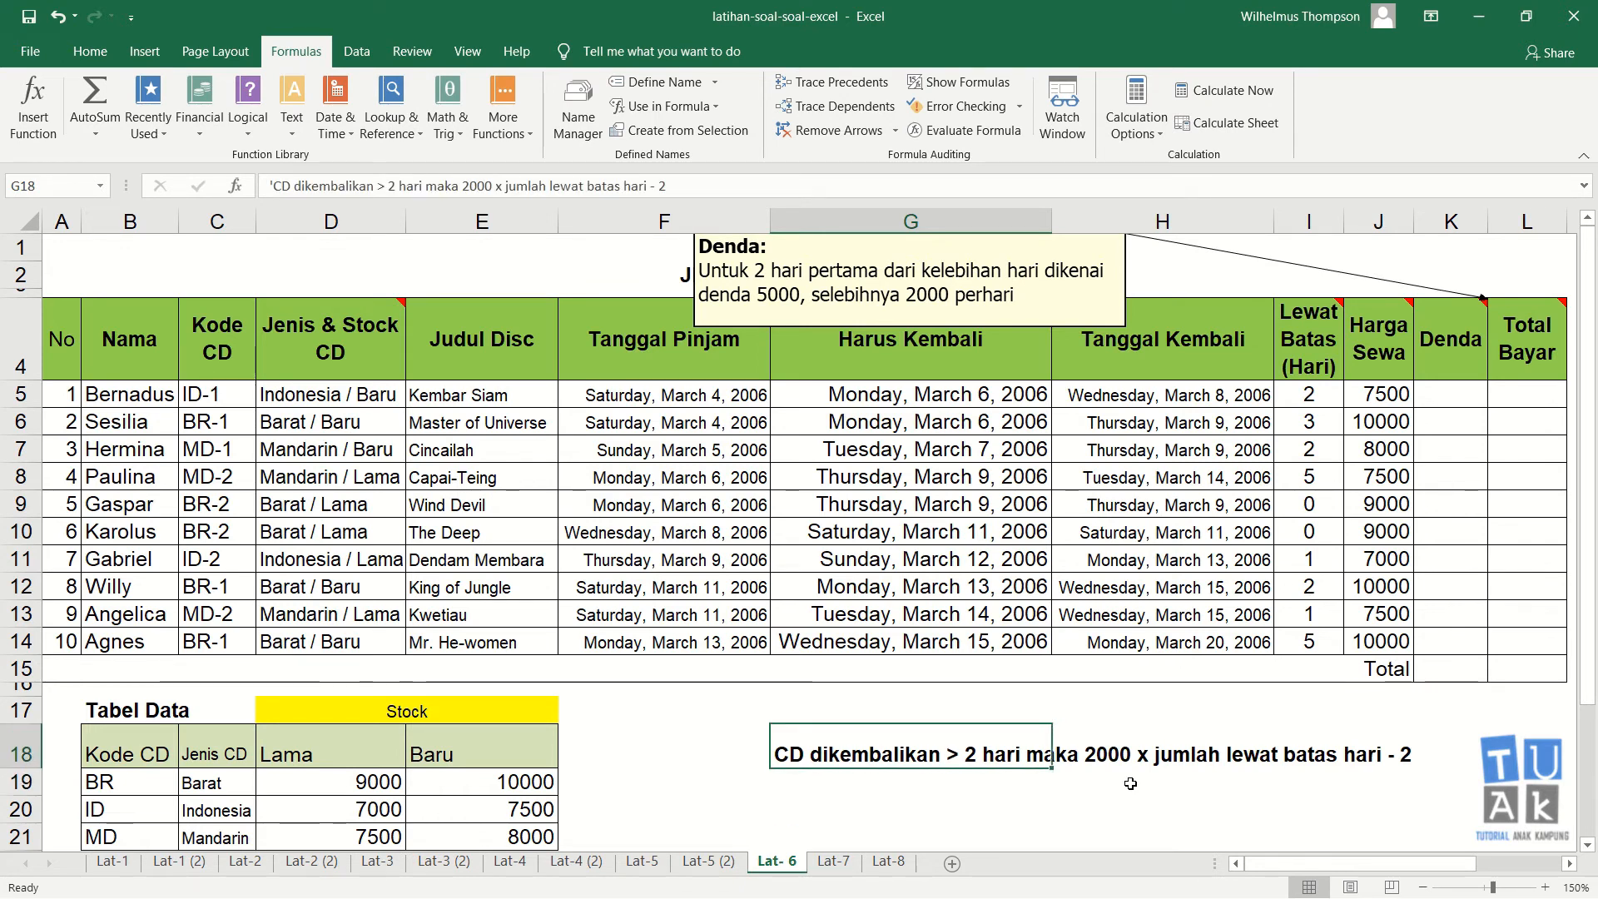
key(Down)
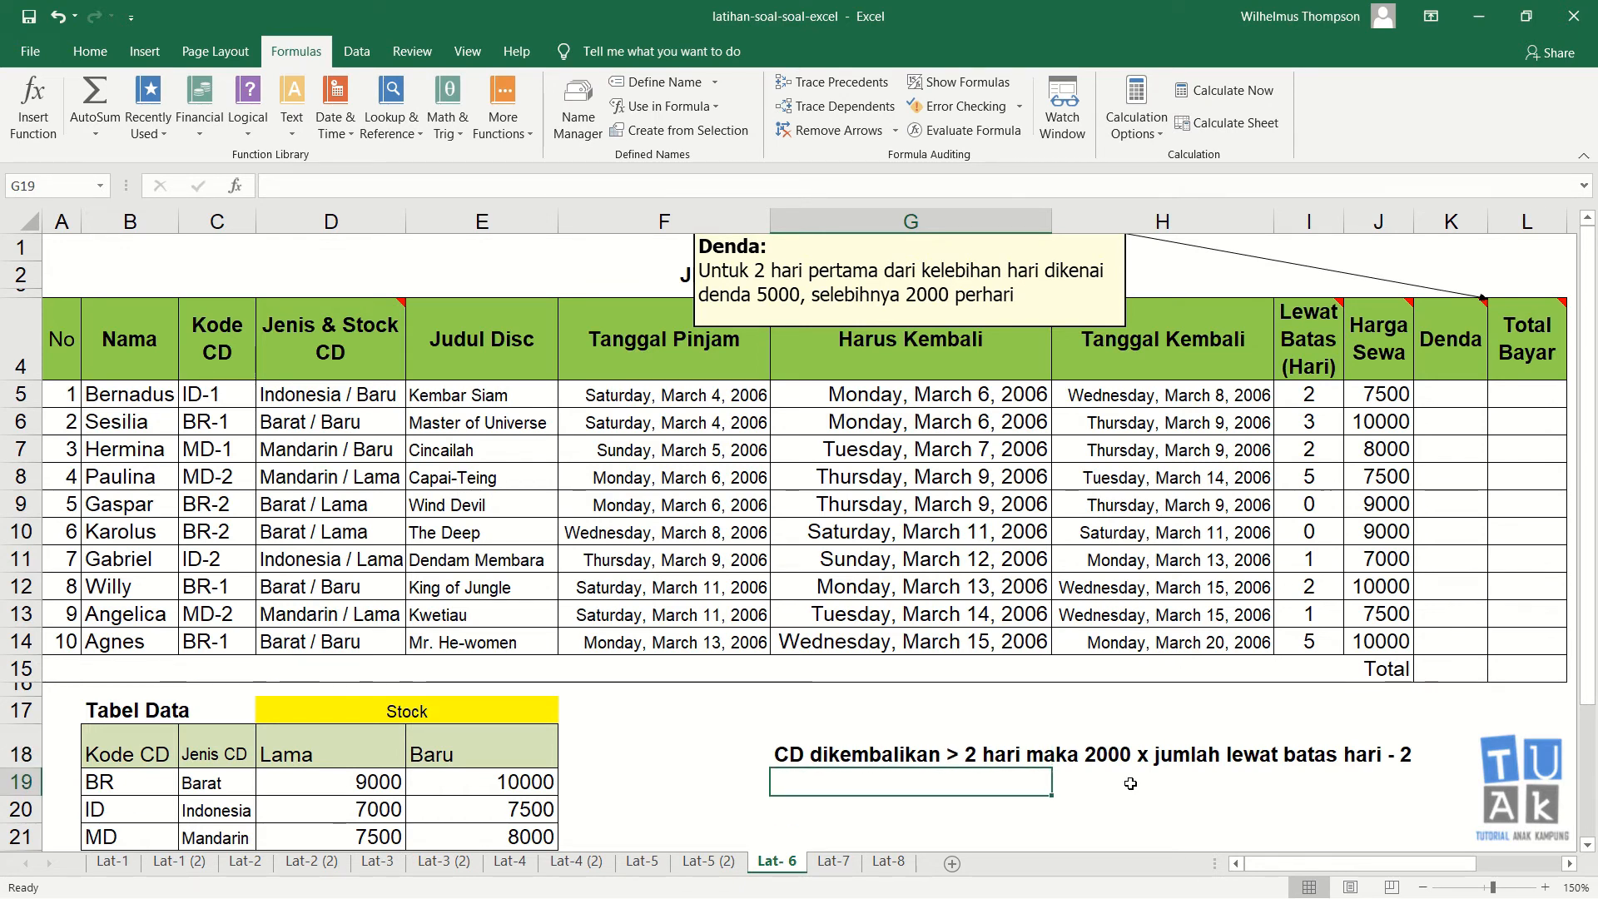
Step: Enter the manual fine formula =2000+(3-2)*2000 in the Denda cell for Sesilia (K6)
click(1334, 421)
click(1431, 425)
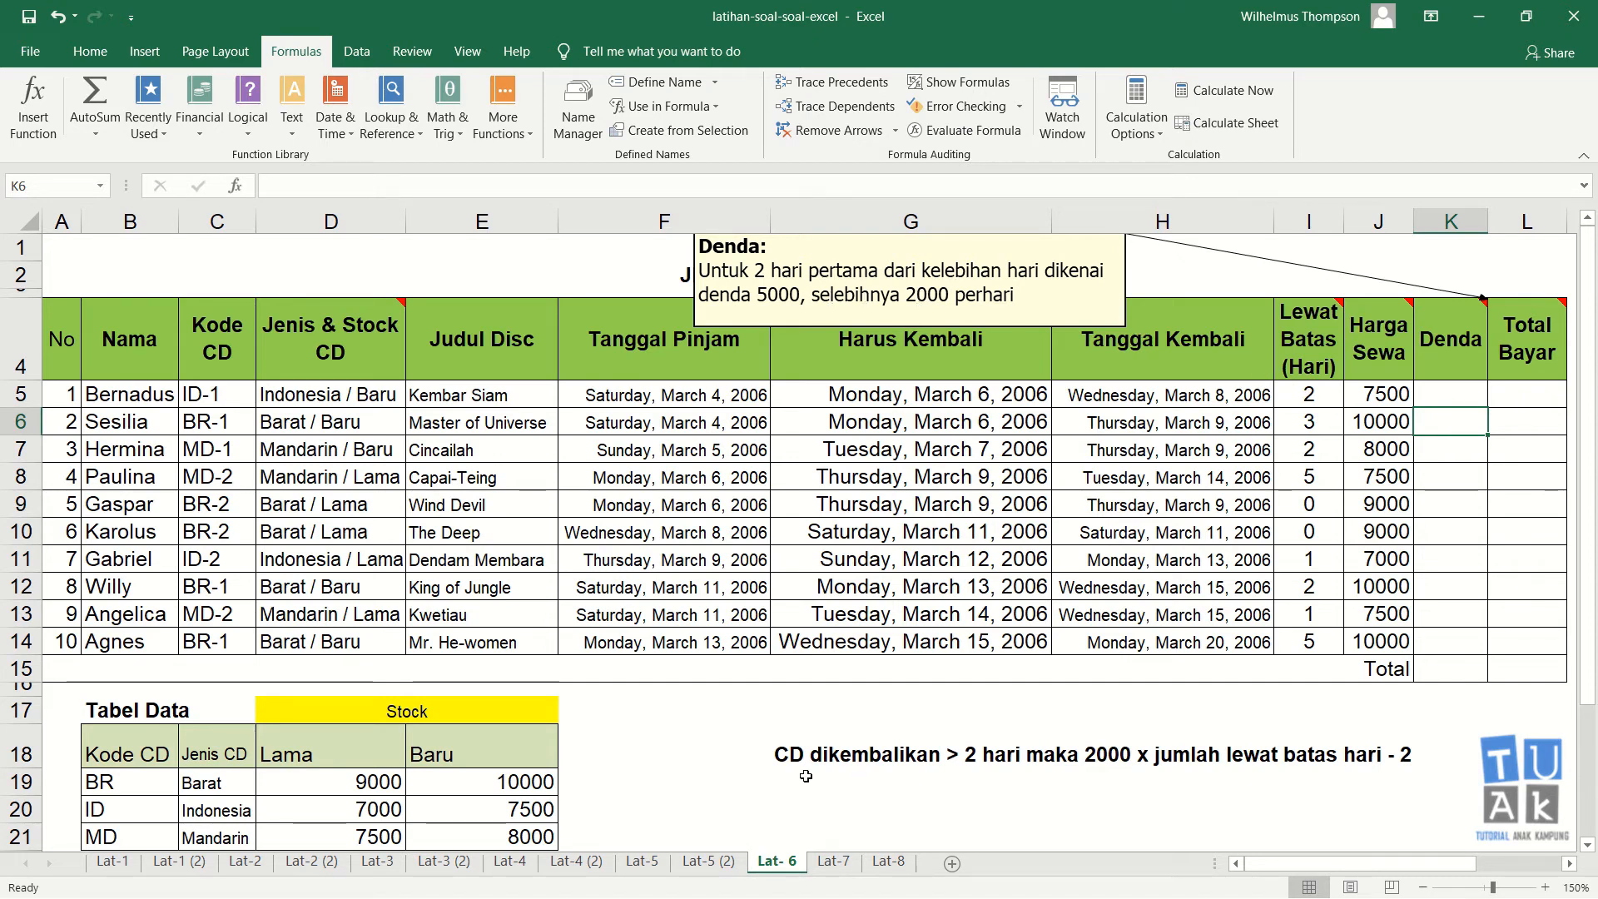
click(788, 751)
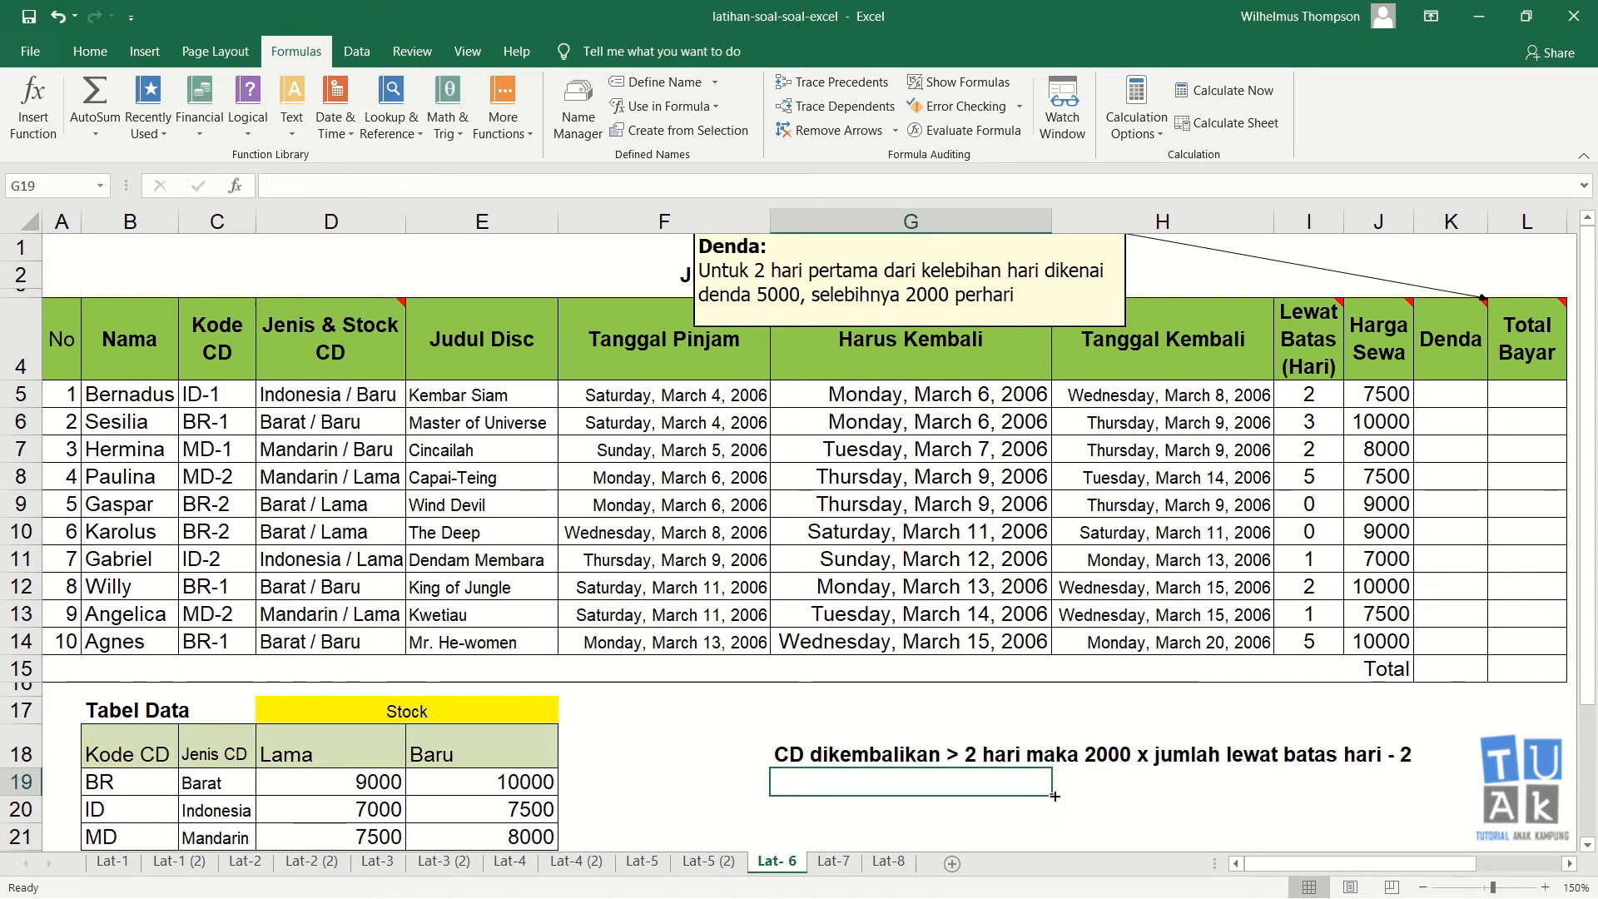
click(1466, 416)
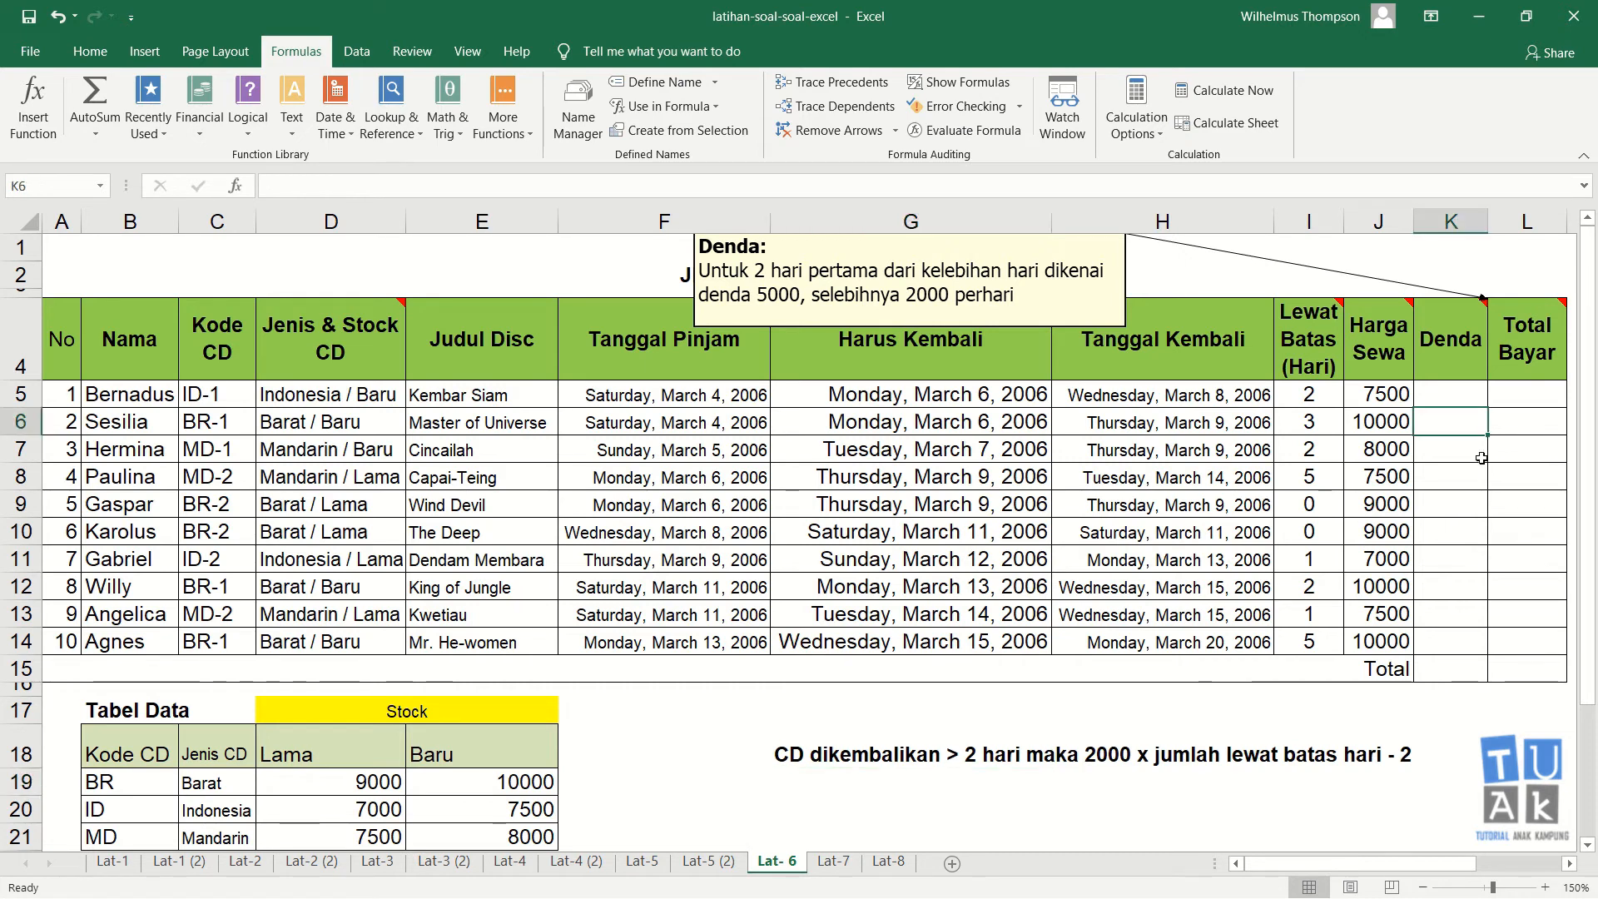
text(=)
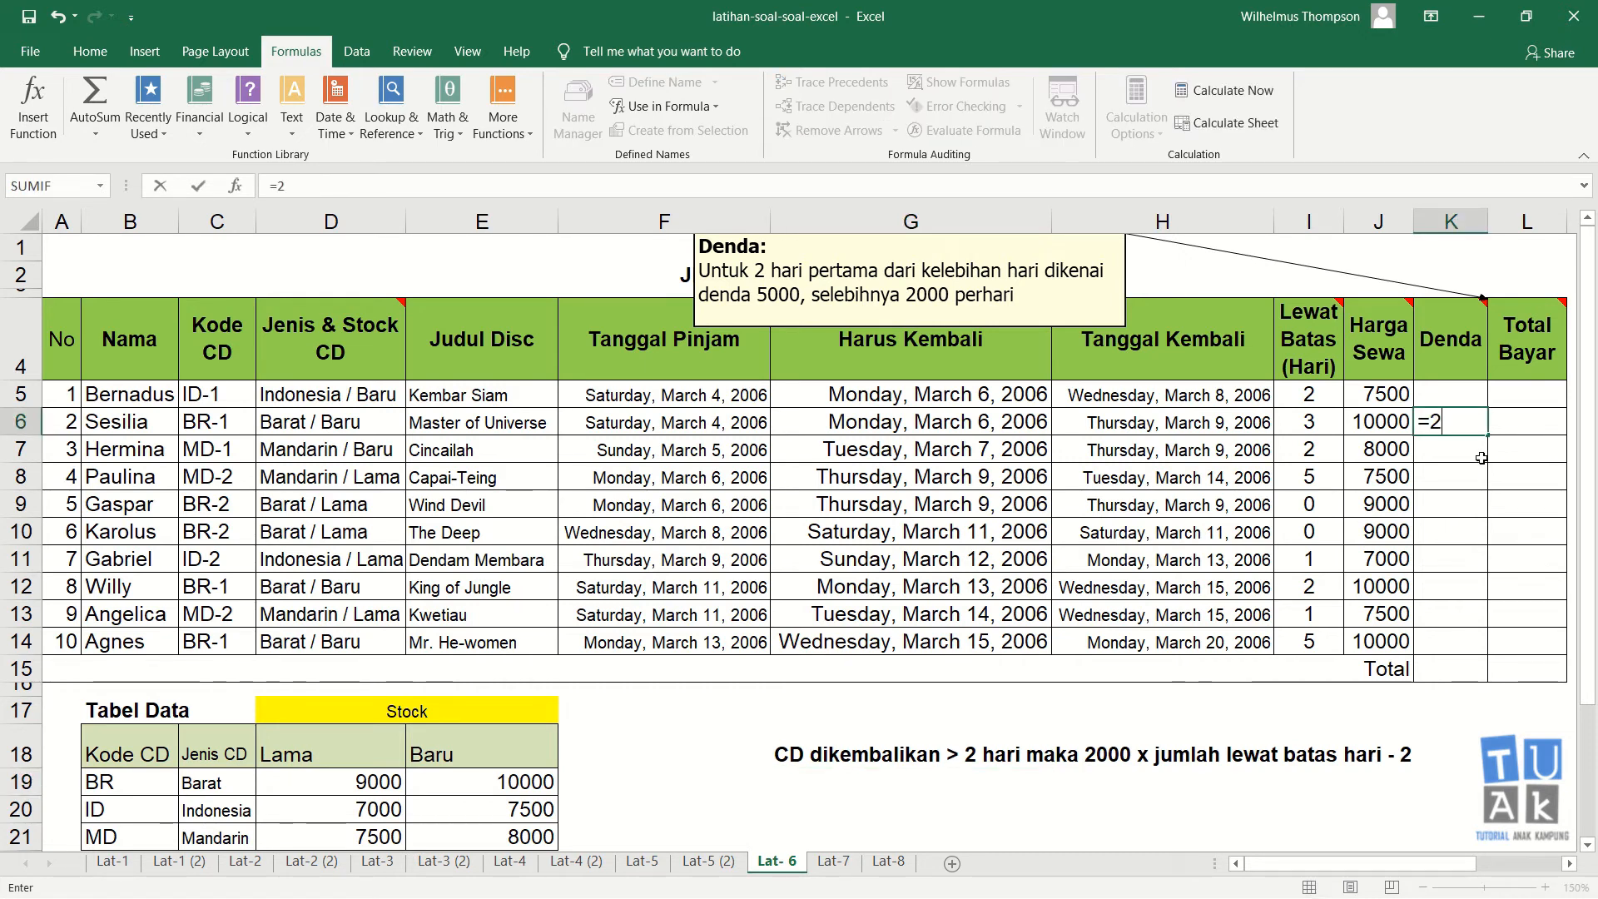
text(2000+)
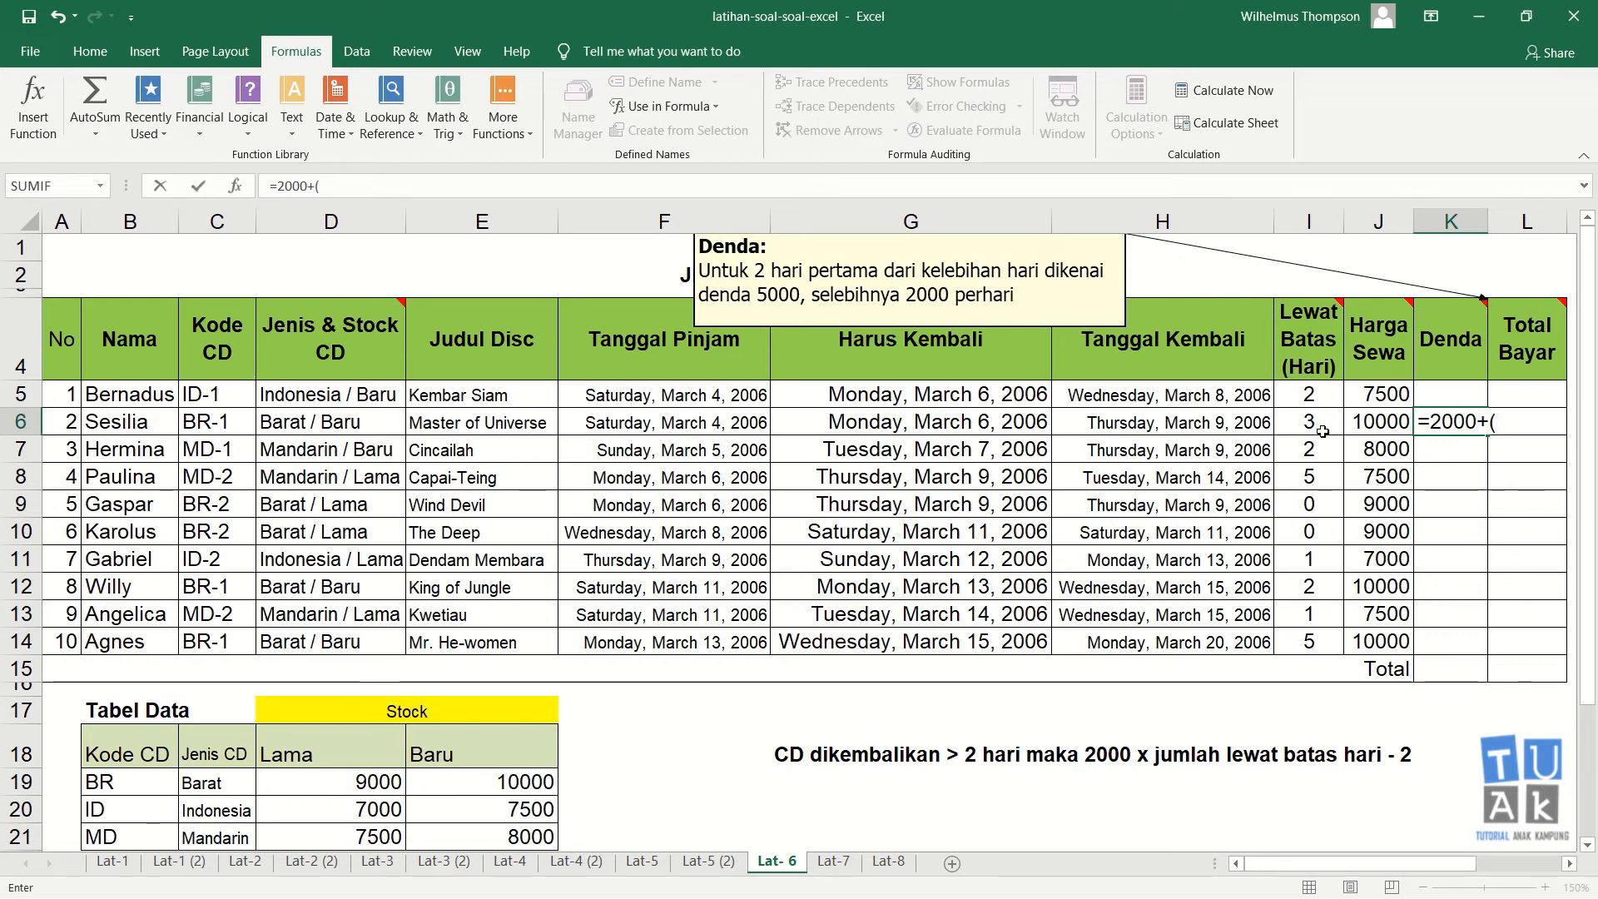
text(()
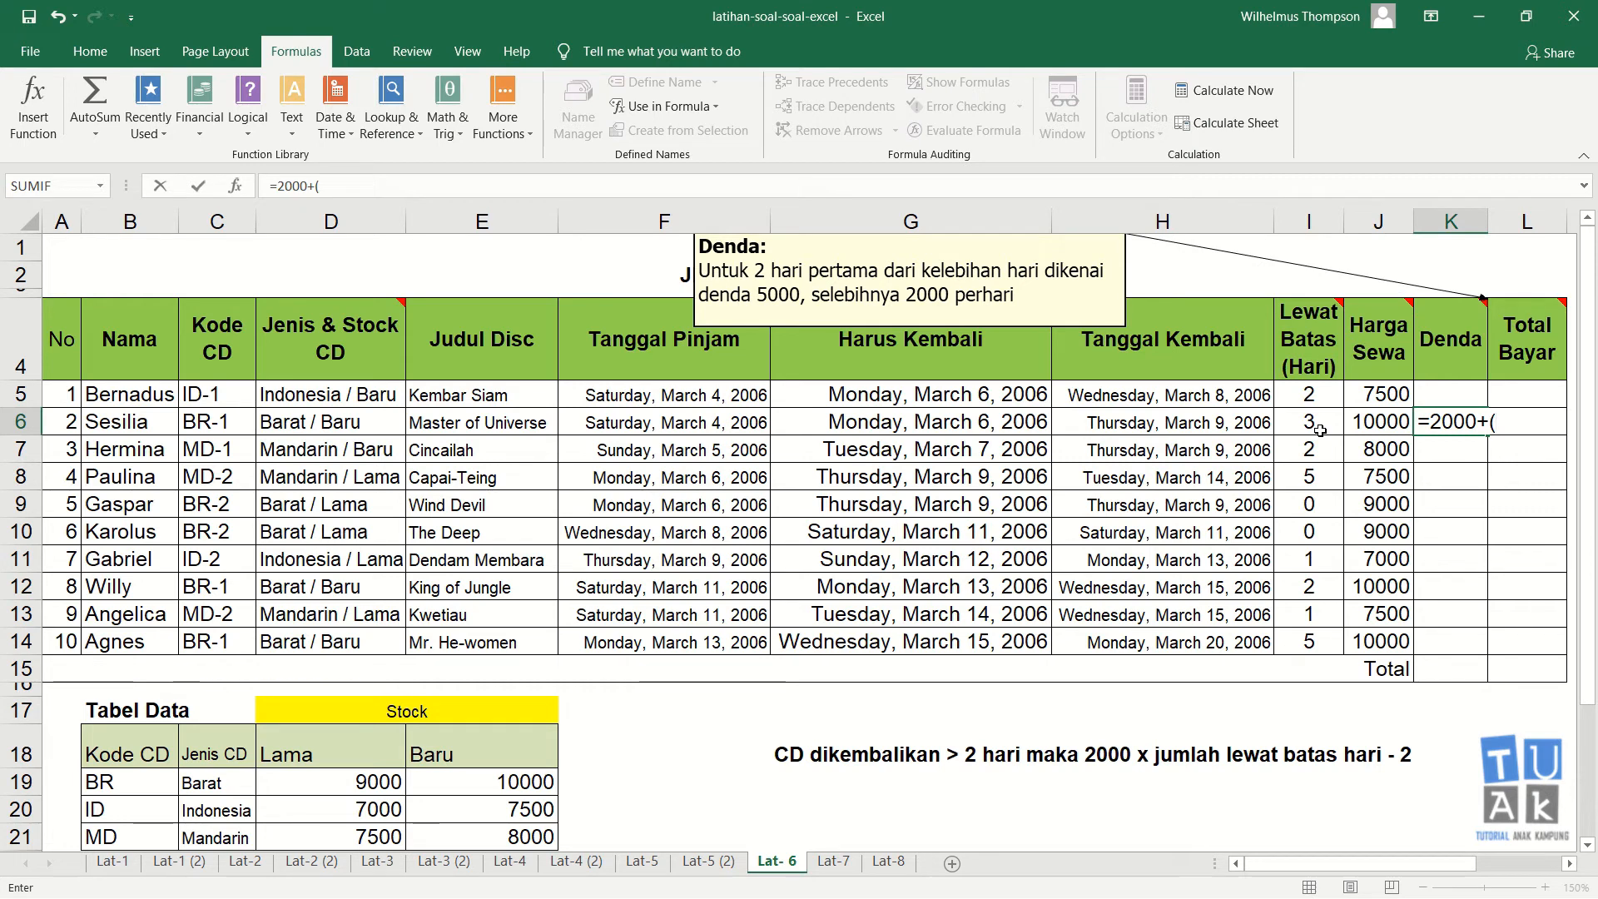
text(3-2)*)
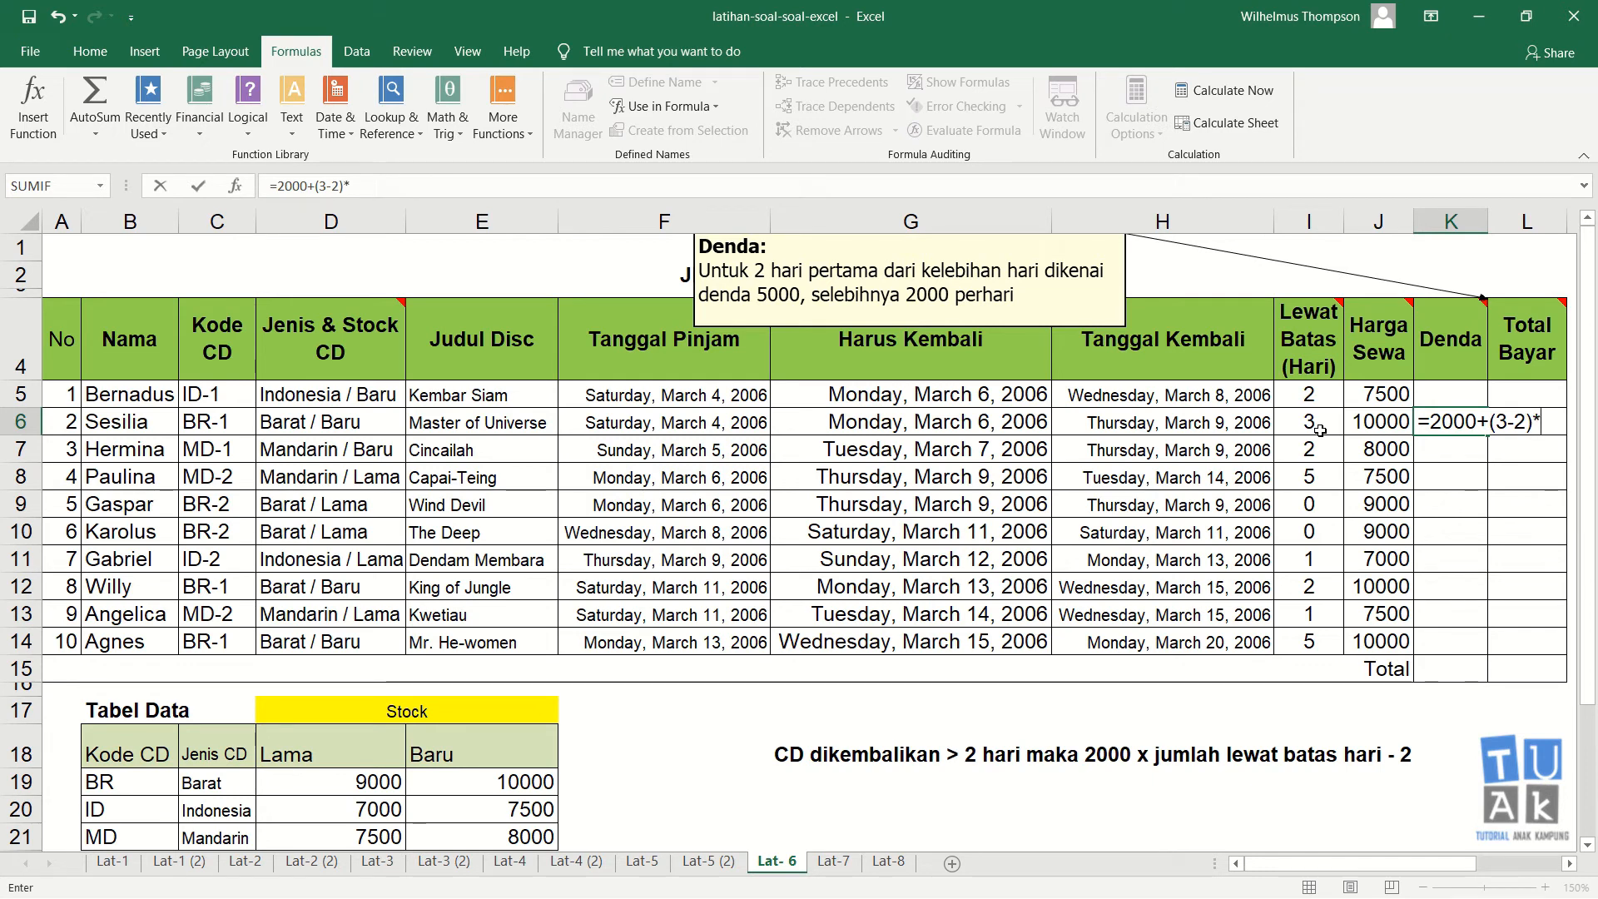
text(2000)
key(Return)
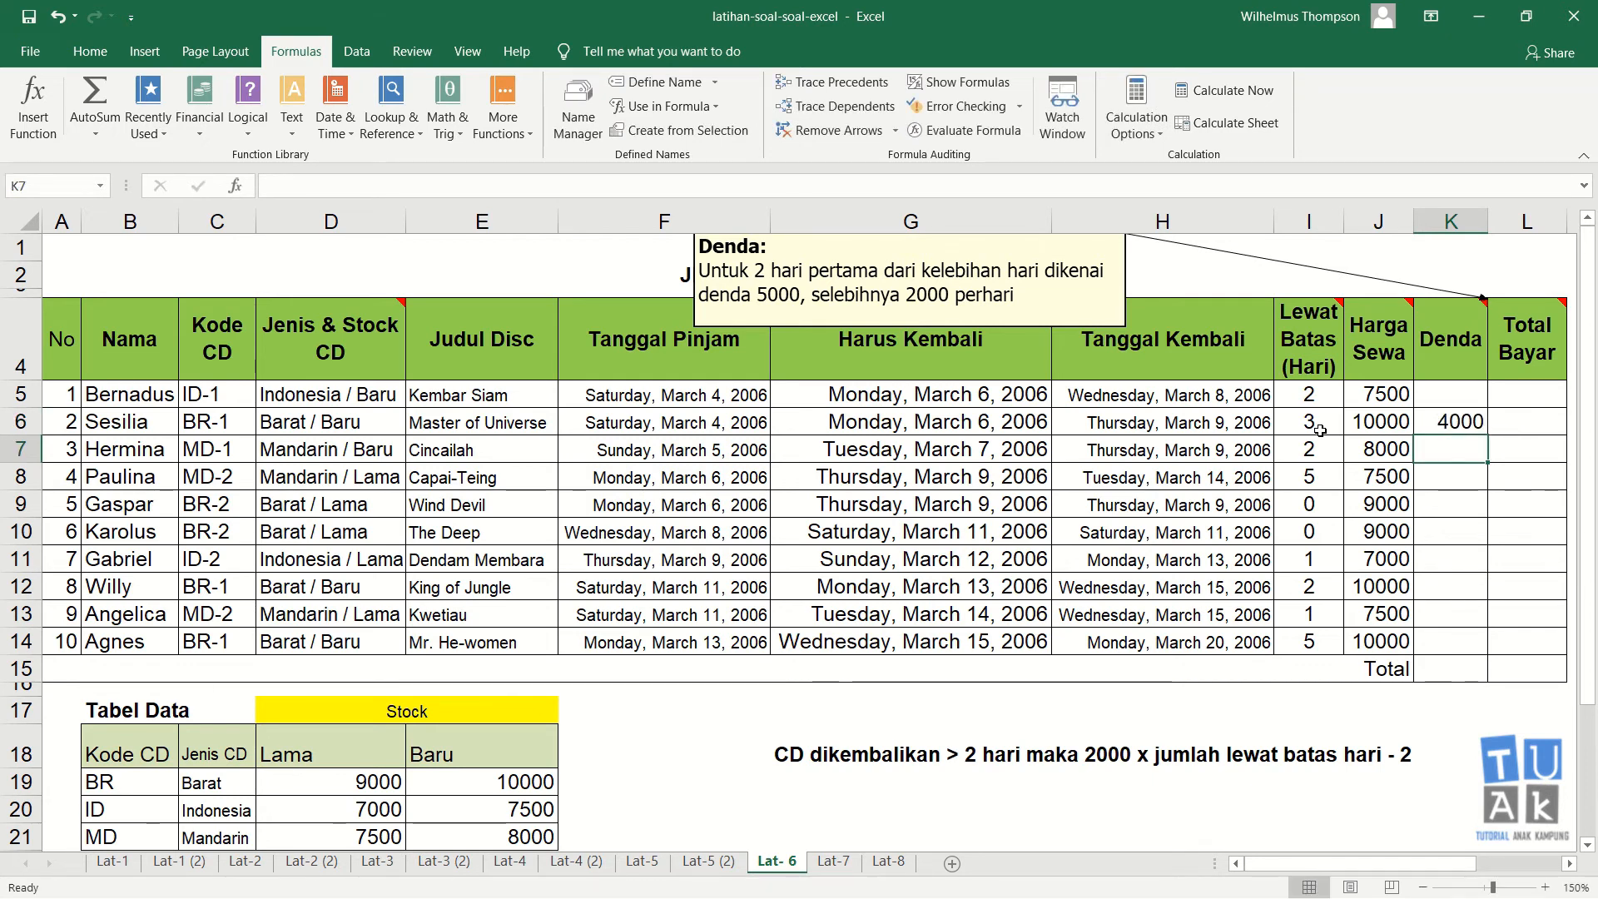
Step: Edit the K6 fine formula so its base amount is 5000, giving =5000+(3-2)*2000
key(Up)
key(Left)
key(Left)
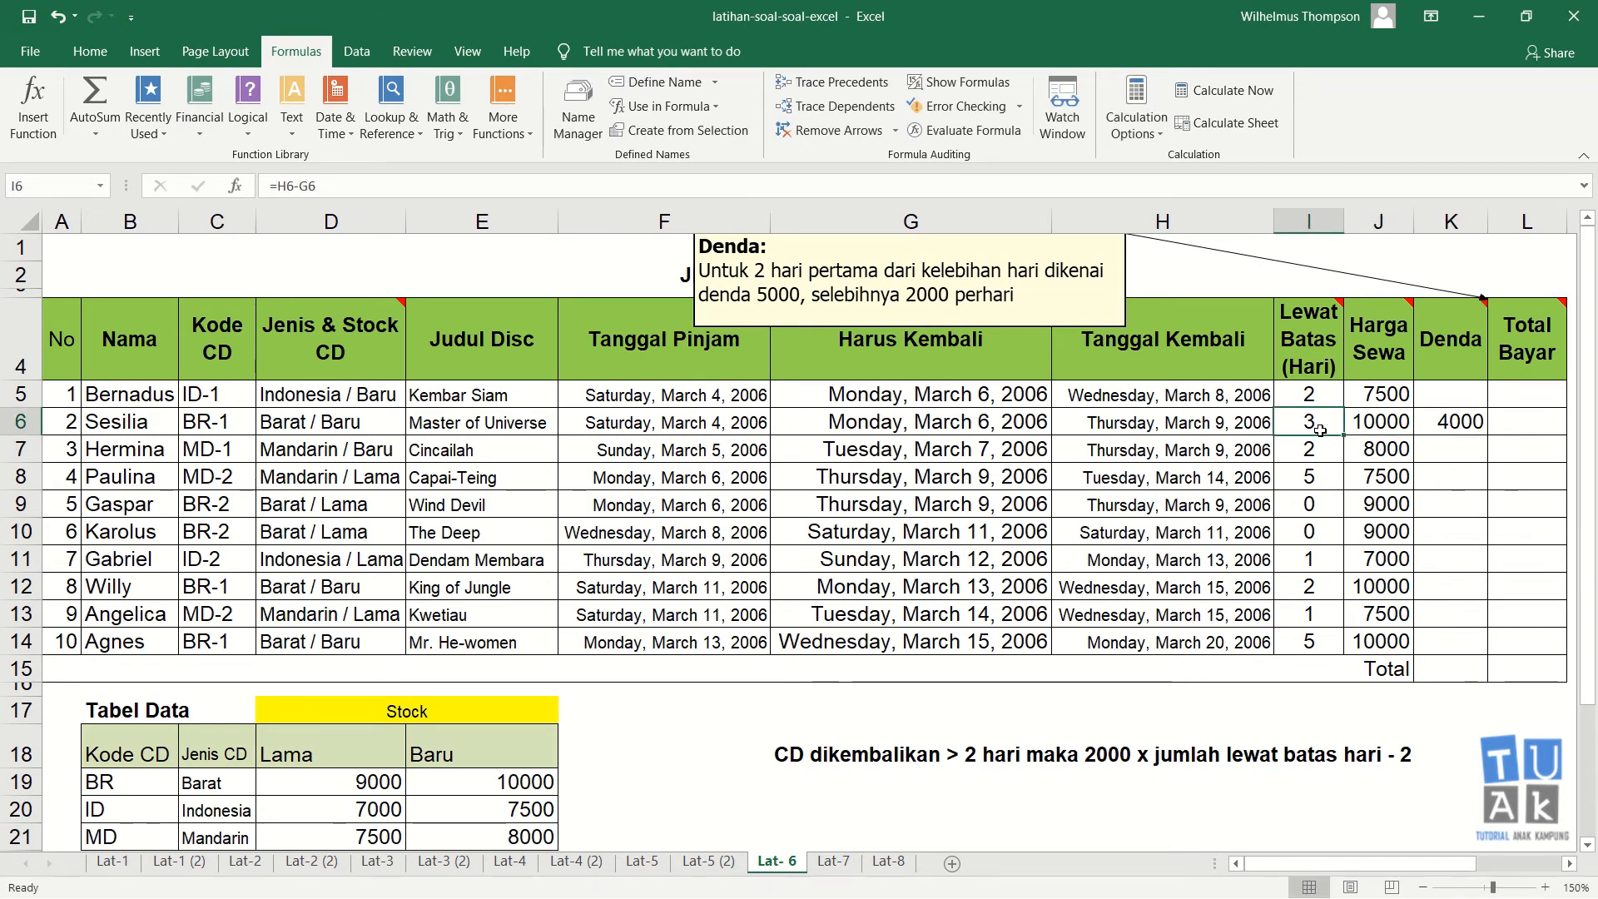
key(Down)
key(Up)
key(Right)
key(Right)
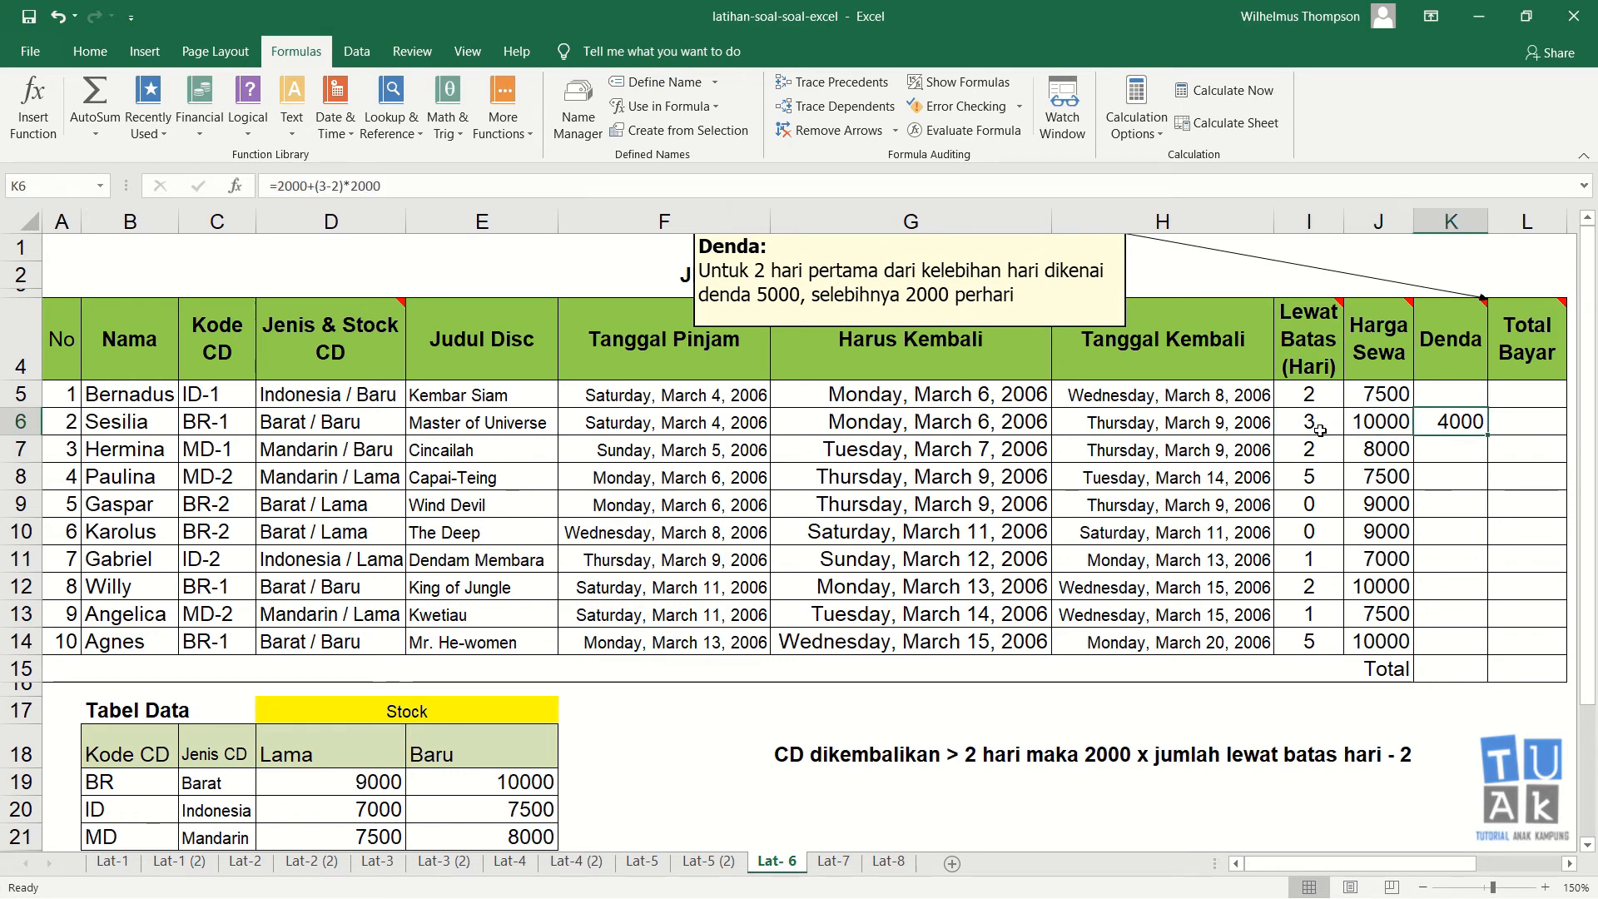
key(Down)
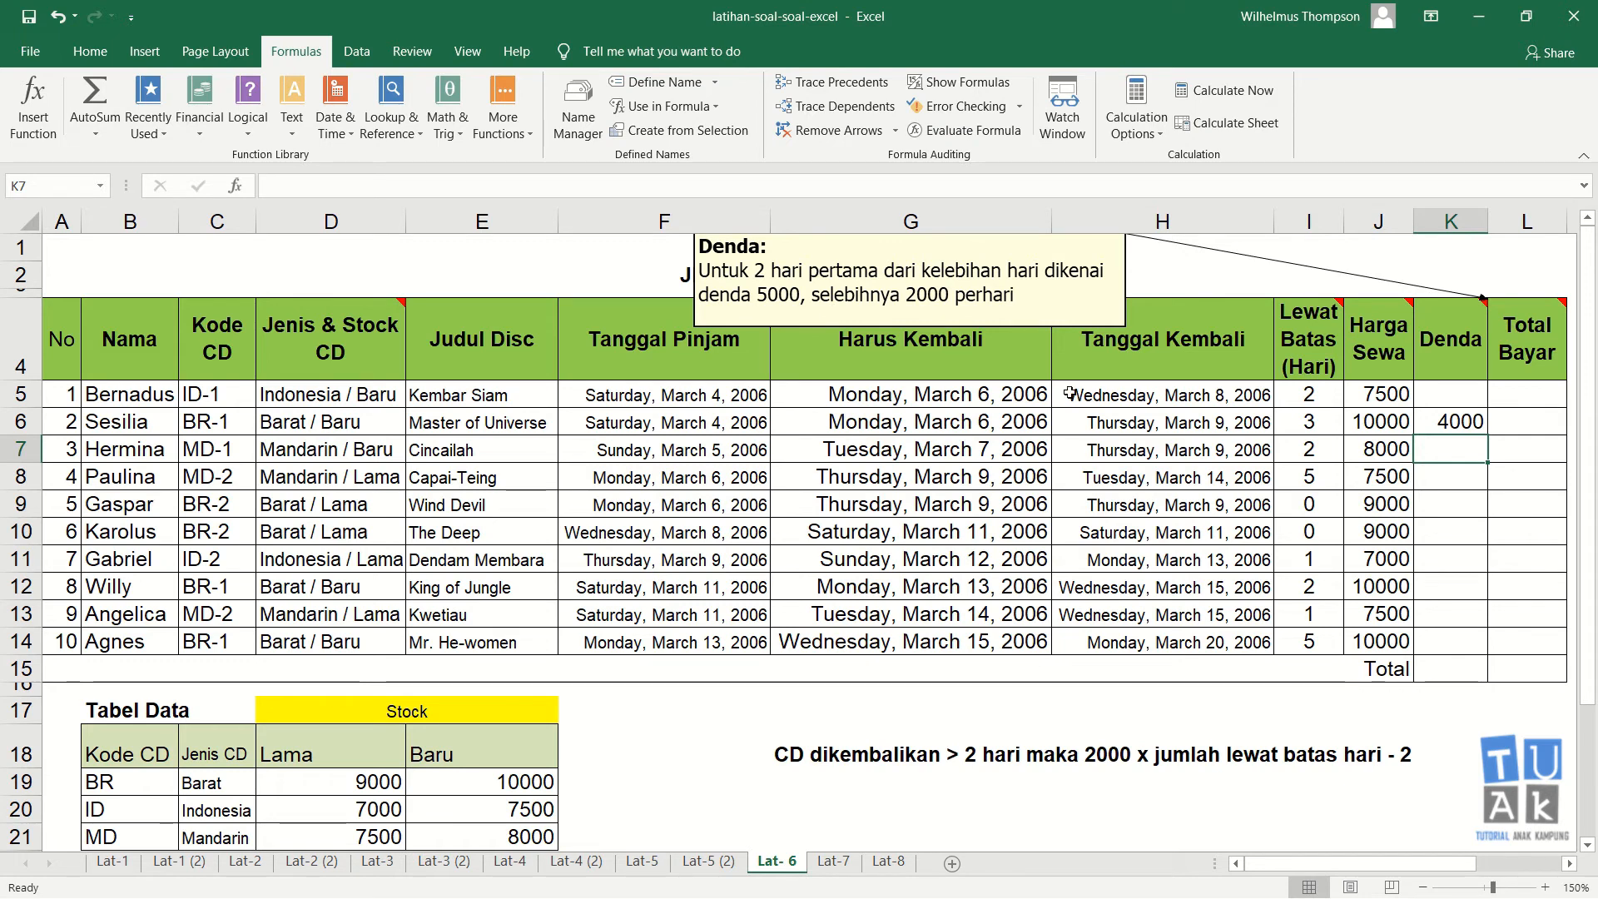
key(Up)
key(F2)
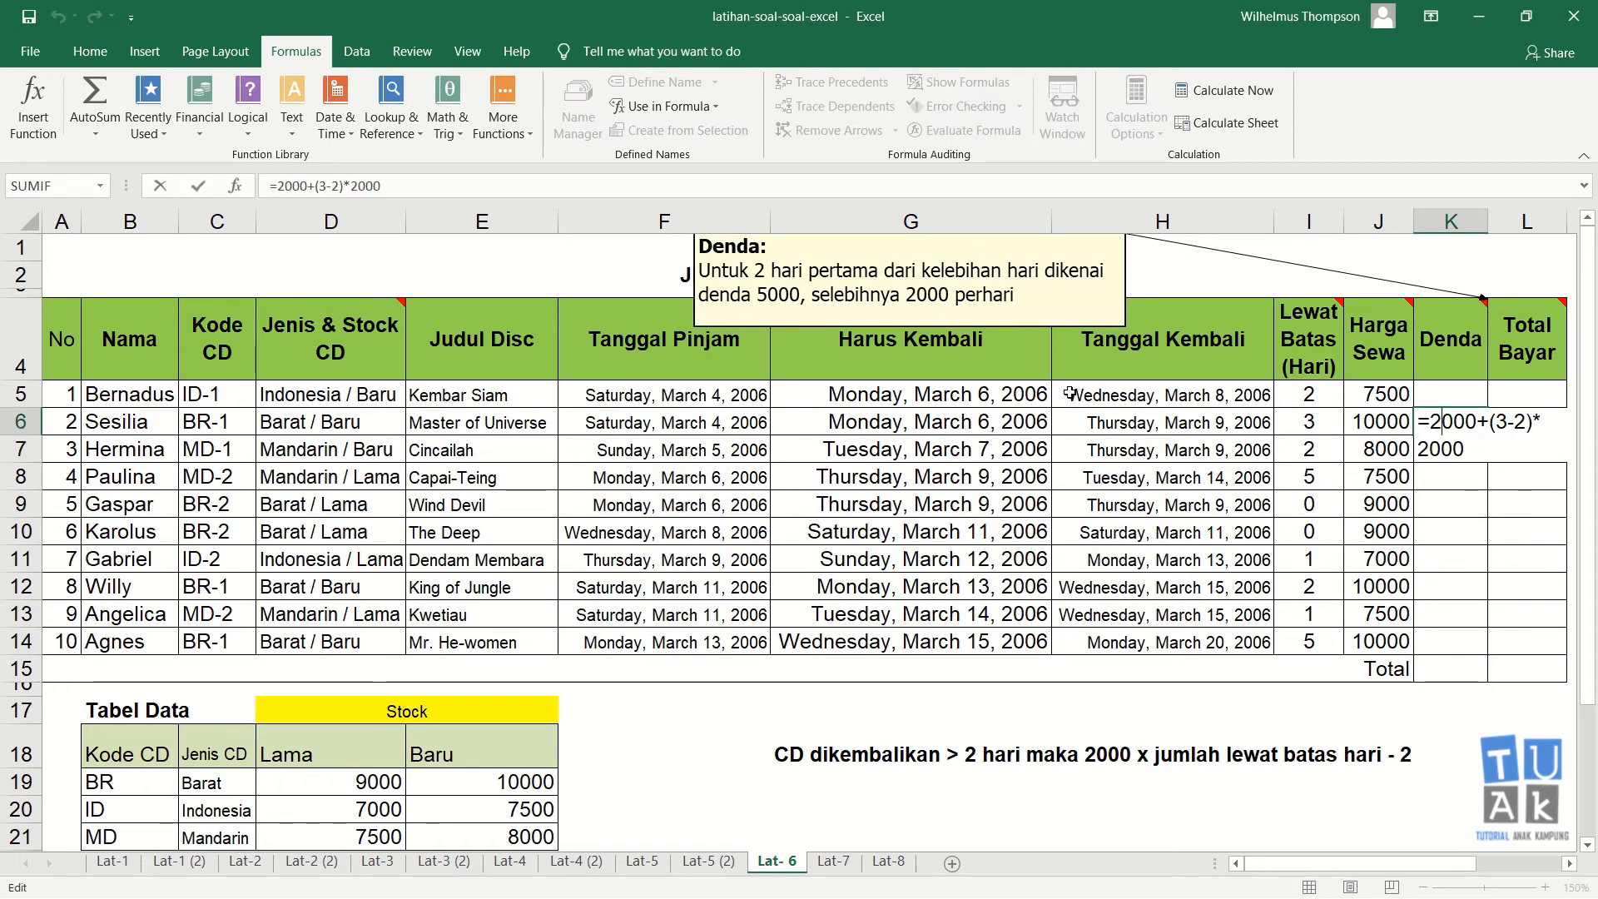
key(shift+Left)
text(5)
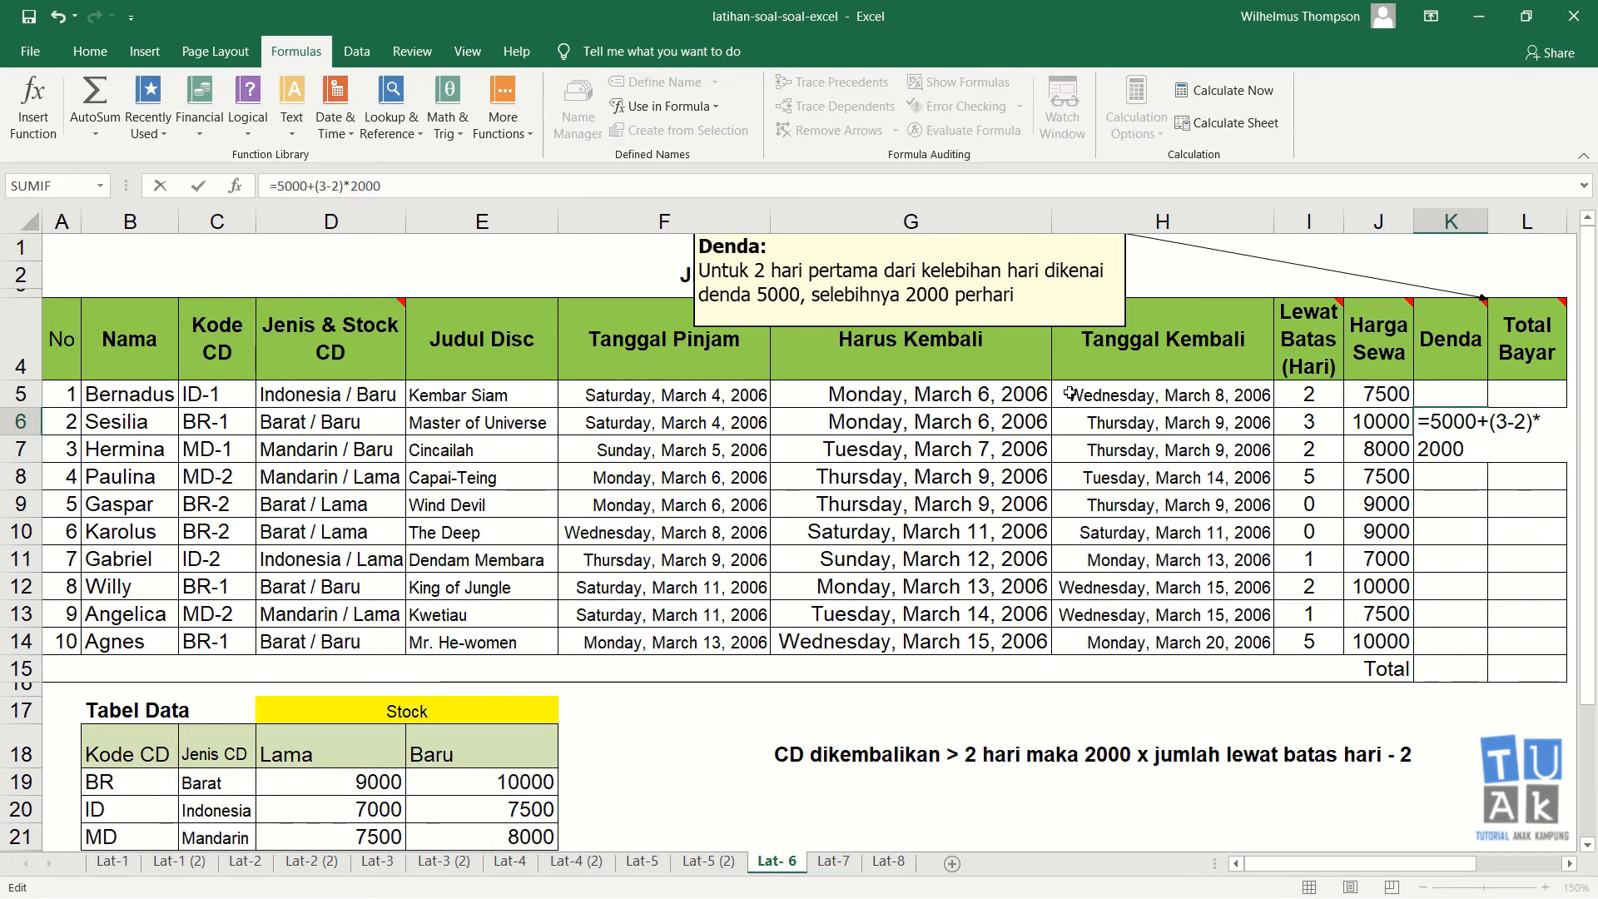
key(ctrl+Return)
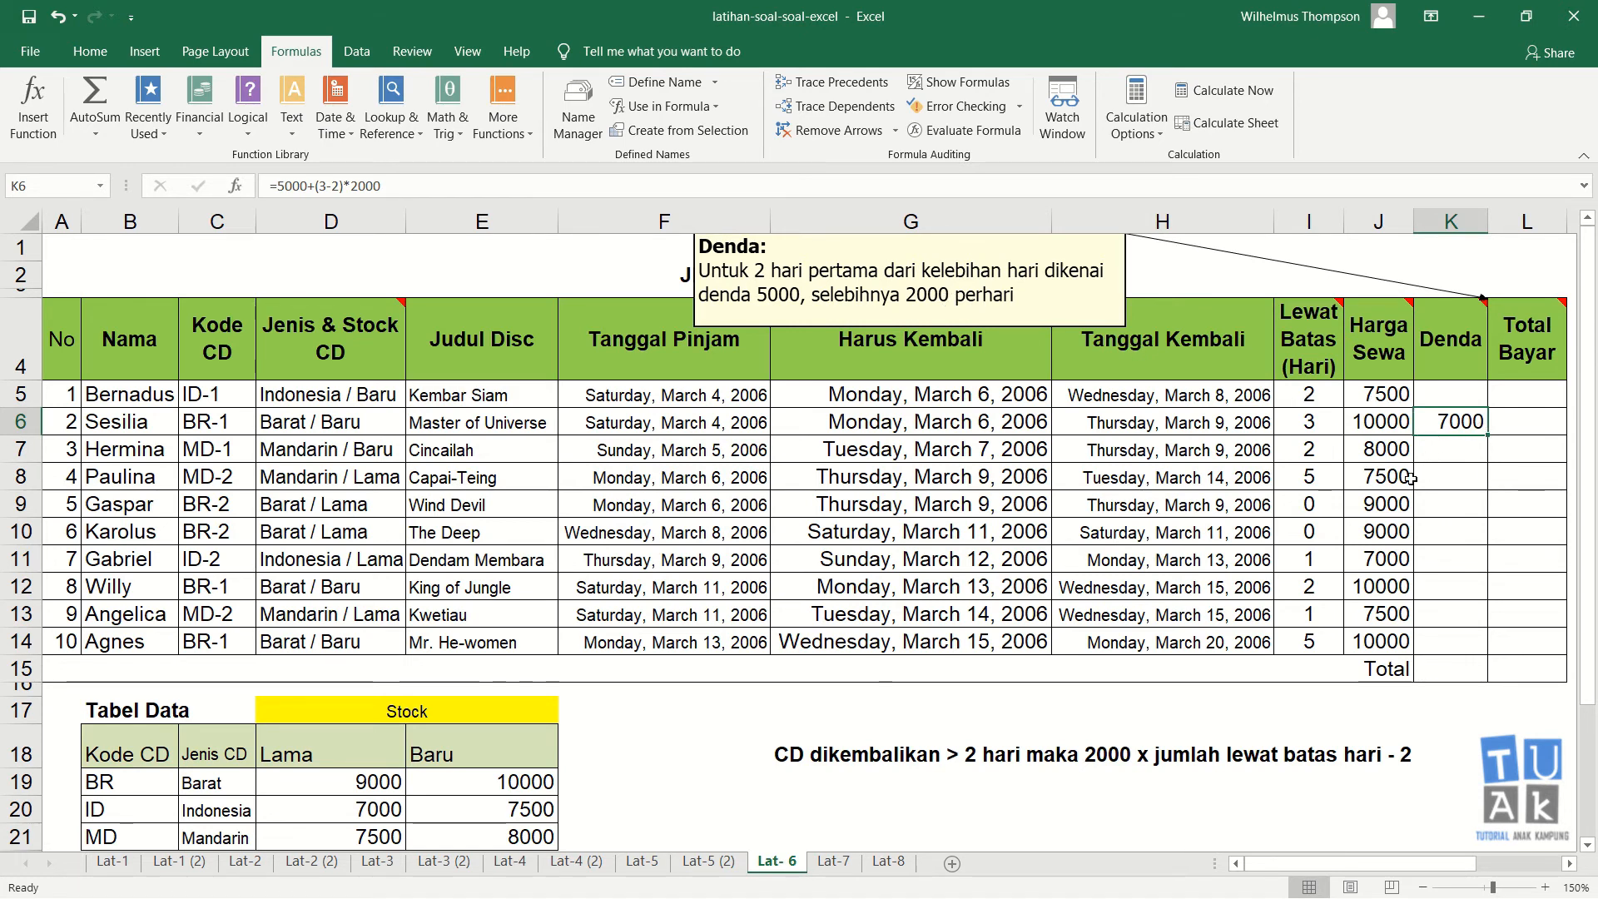
Step: Enter the manual fine formula =2000+(3*2000) in Paulina's Denda cell (K8)
click(1317, 478)
click(1480, 483)
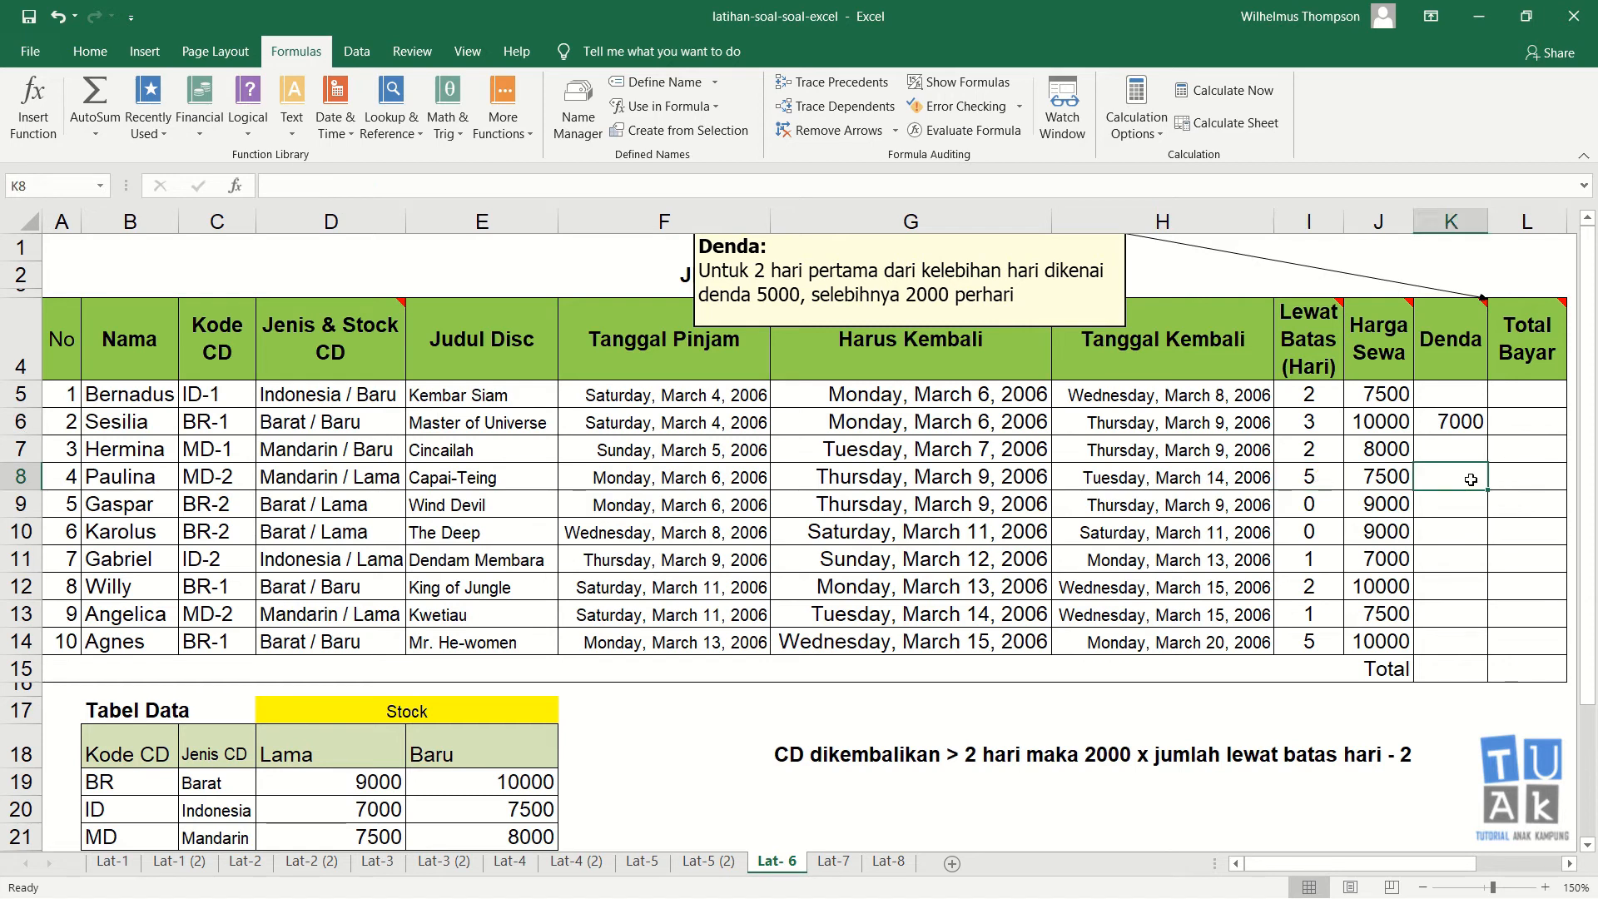
text(=)
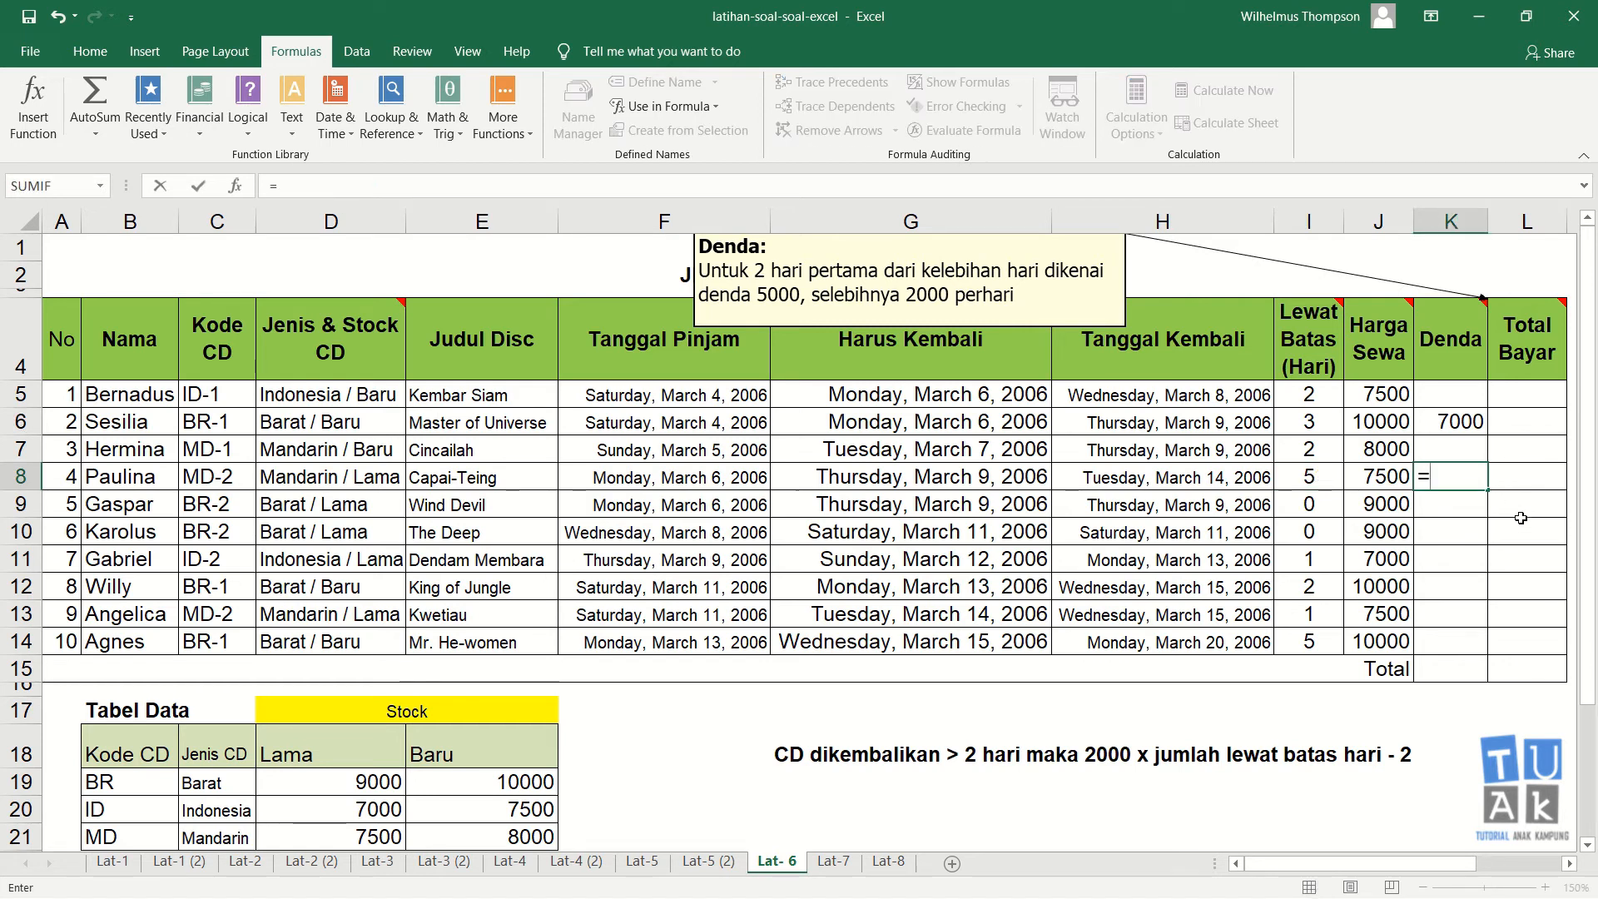
text(200)
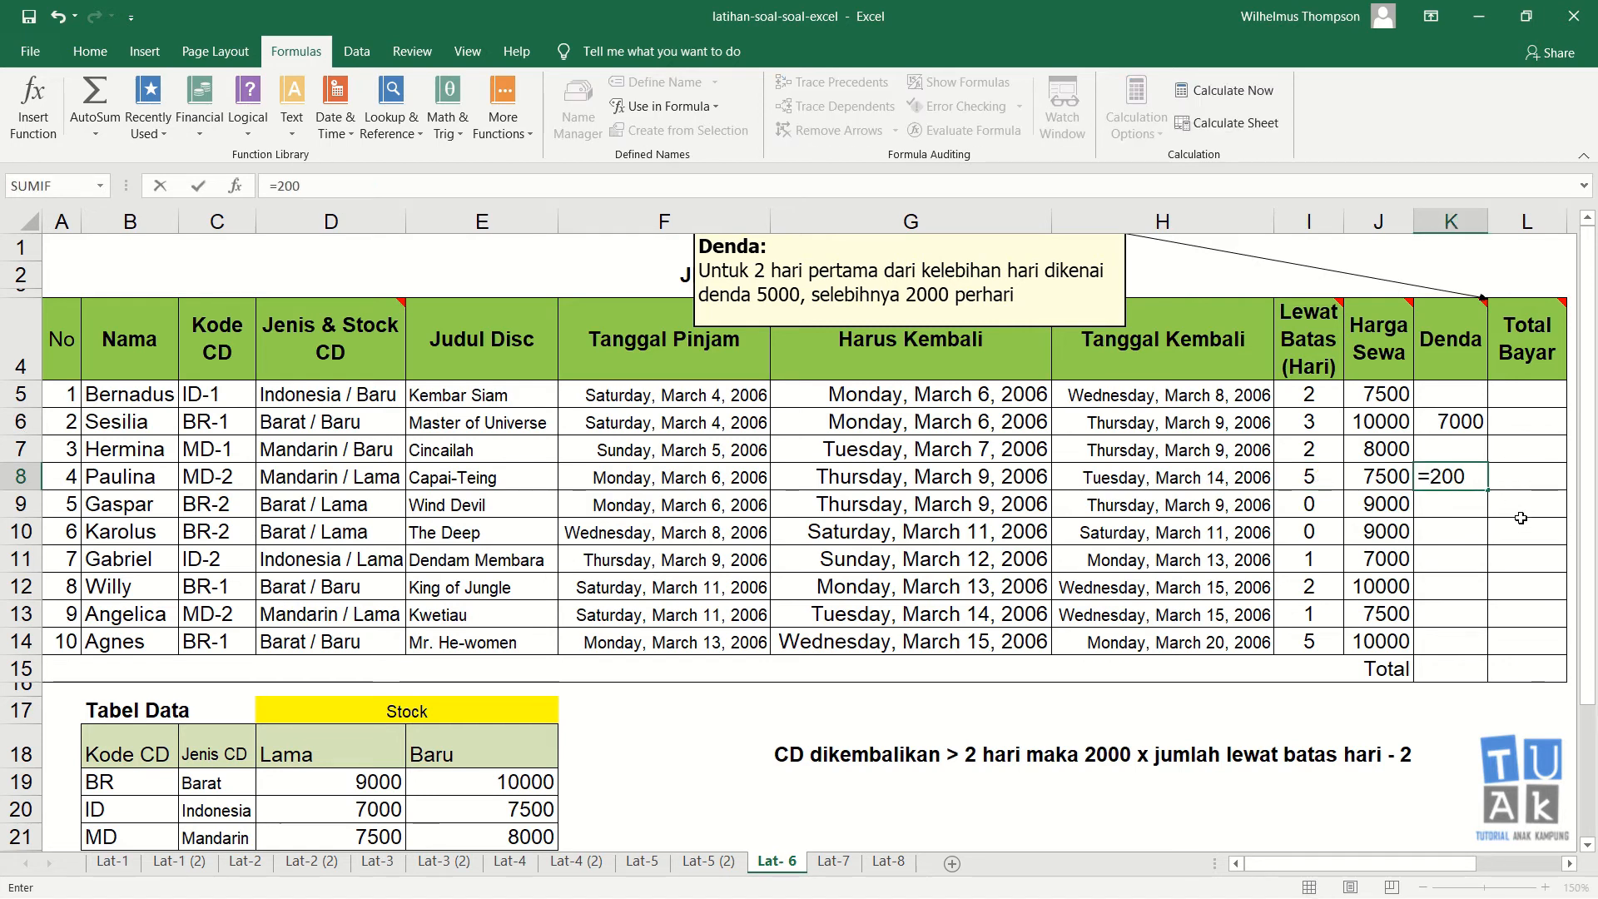
text(0+)
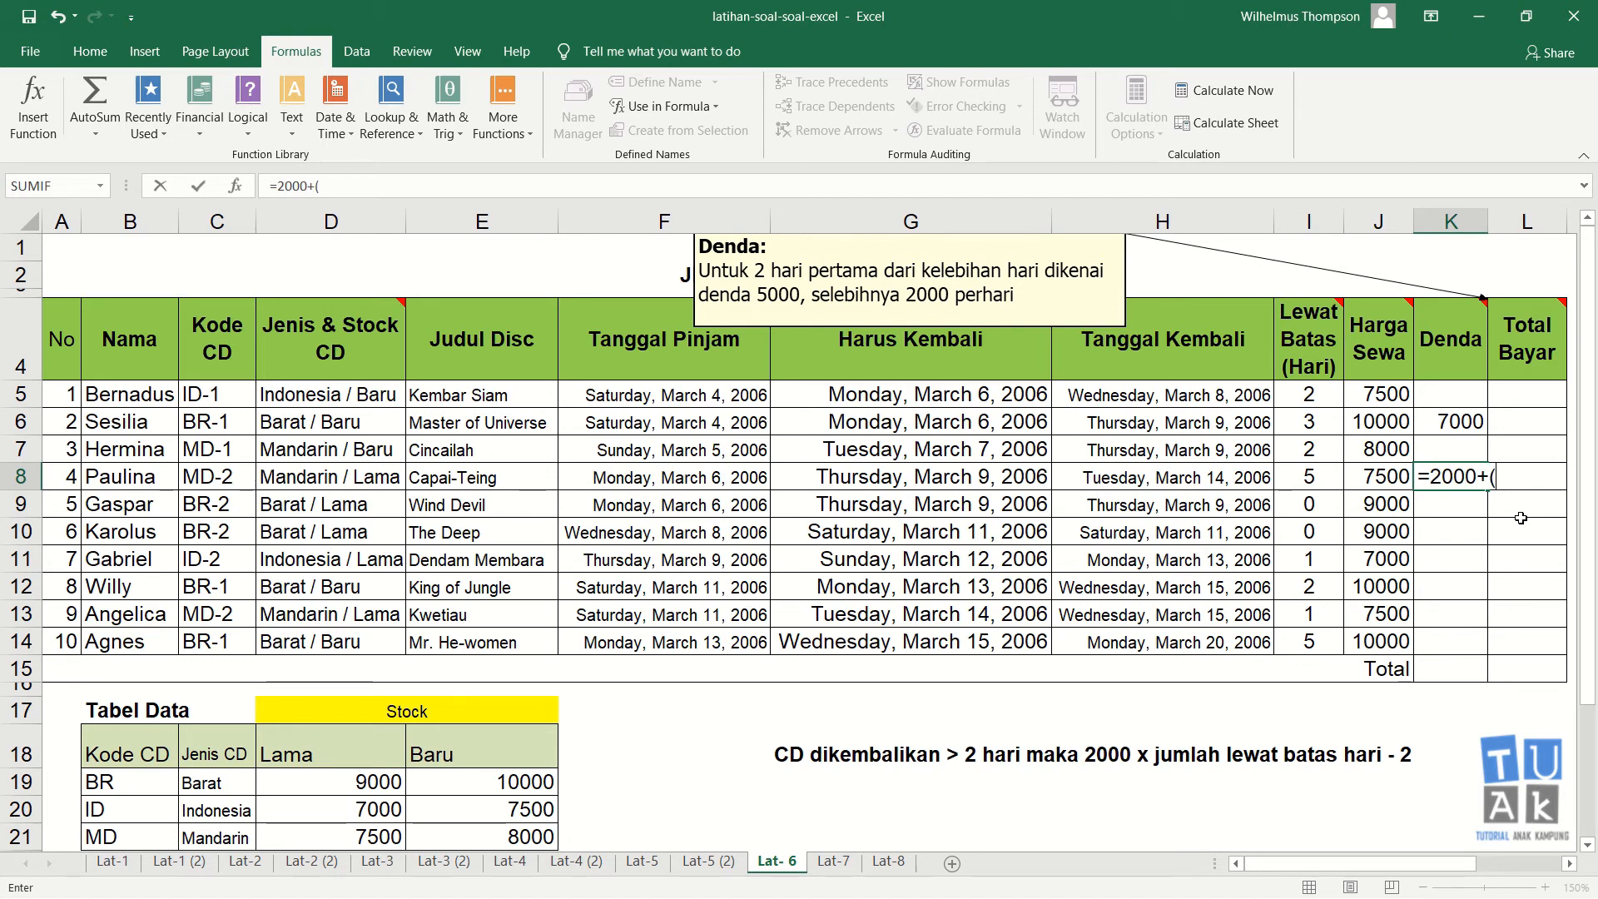
text((3*2000)
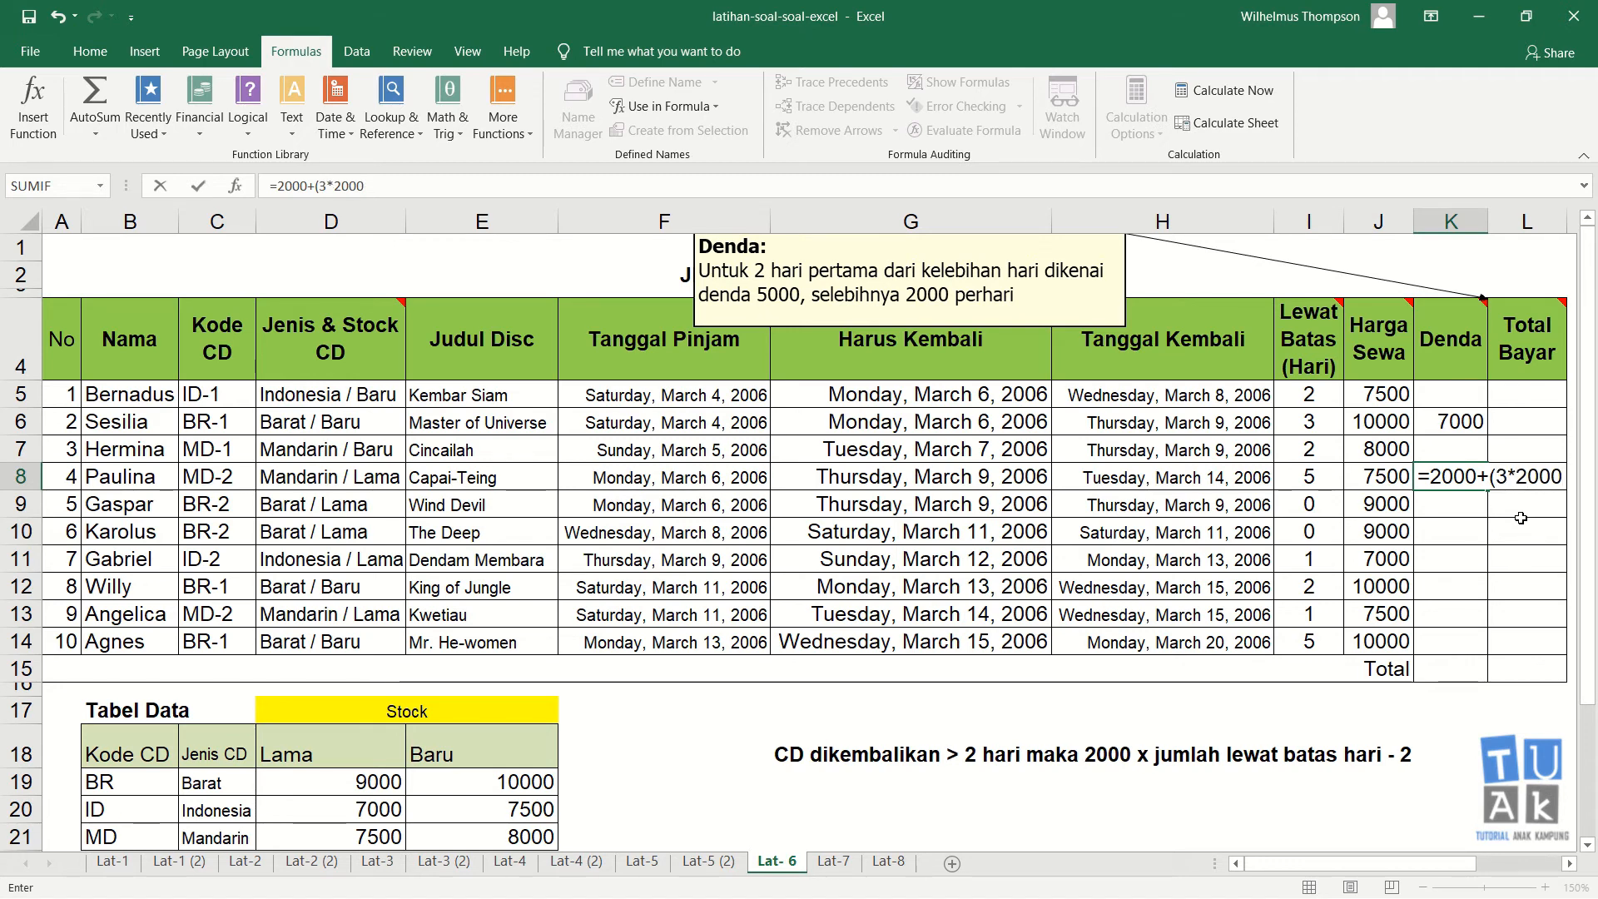
text())
key(Return)
key(Up)
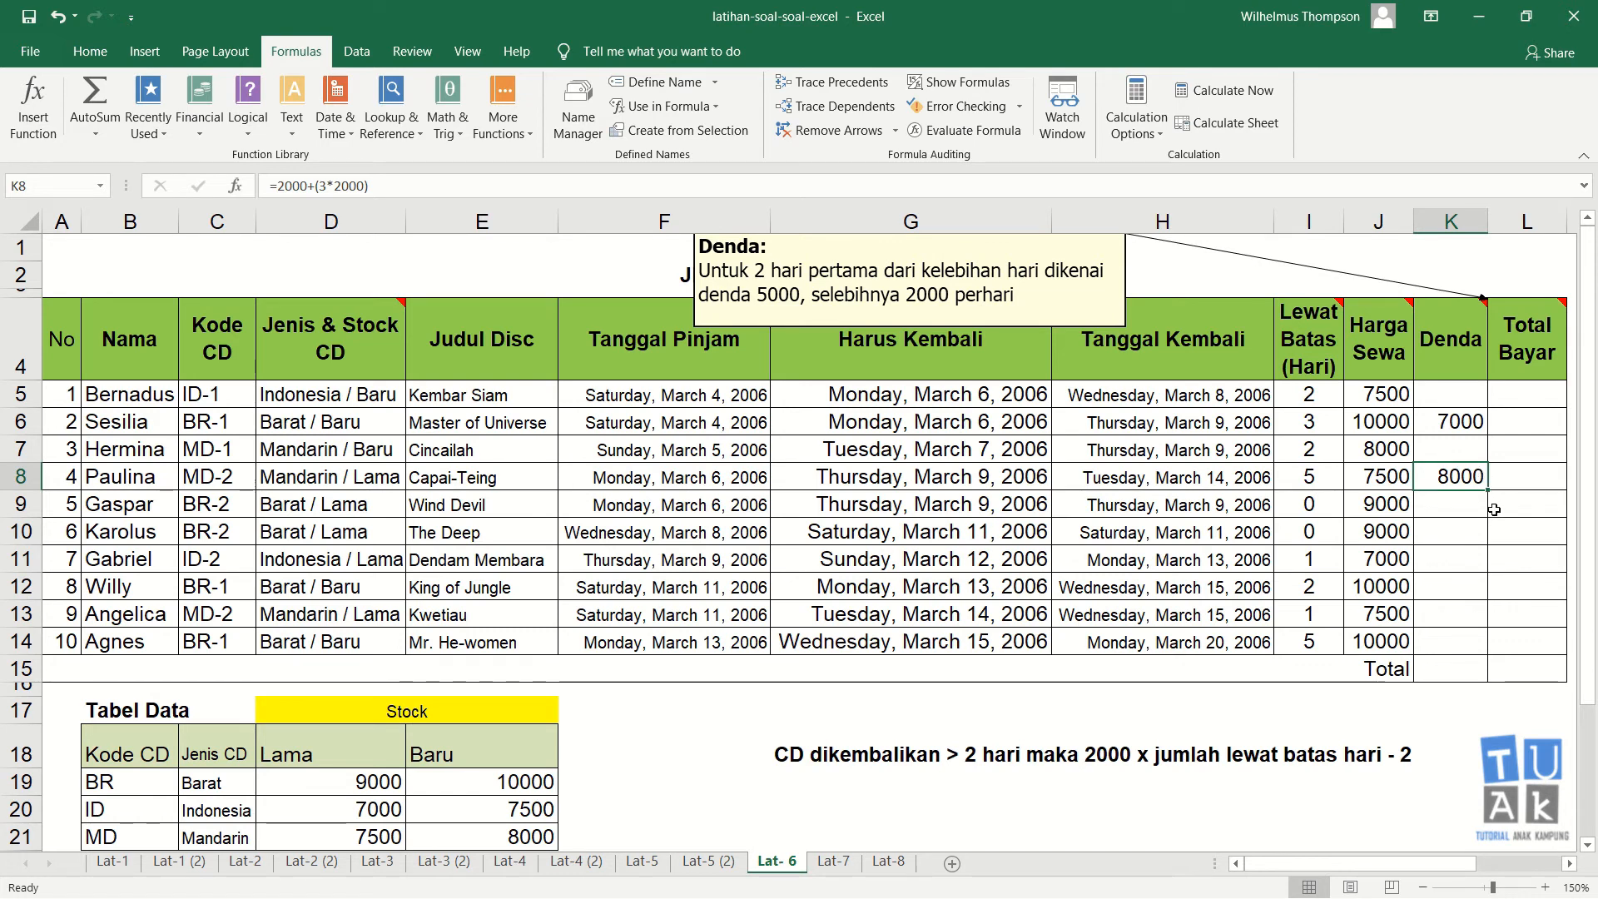
Step: Clear the trial fine entries in the Denda cells K5:K9 and delete the note in G18
click(1468, 399)
drag(1468, 398, 1462, 504)
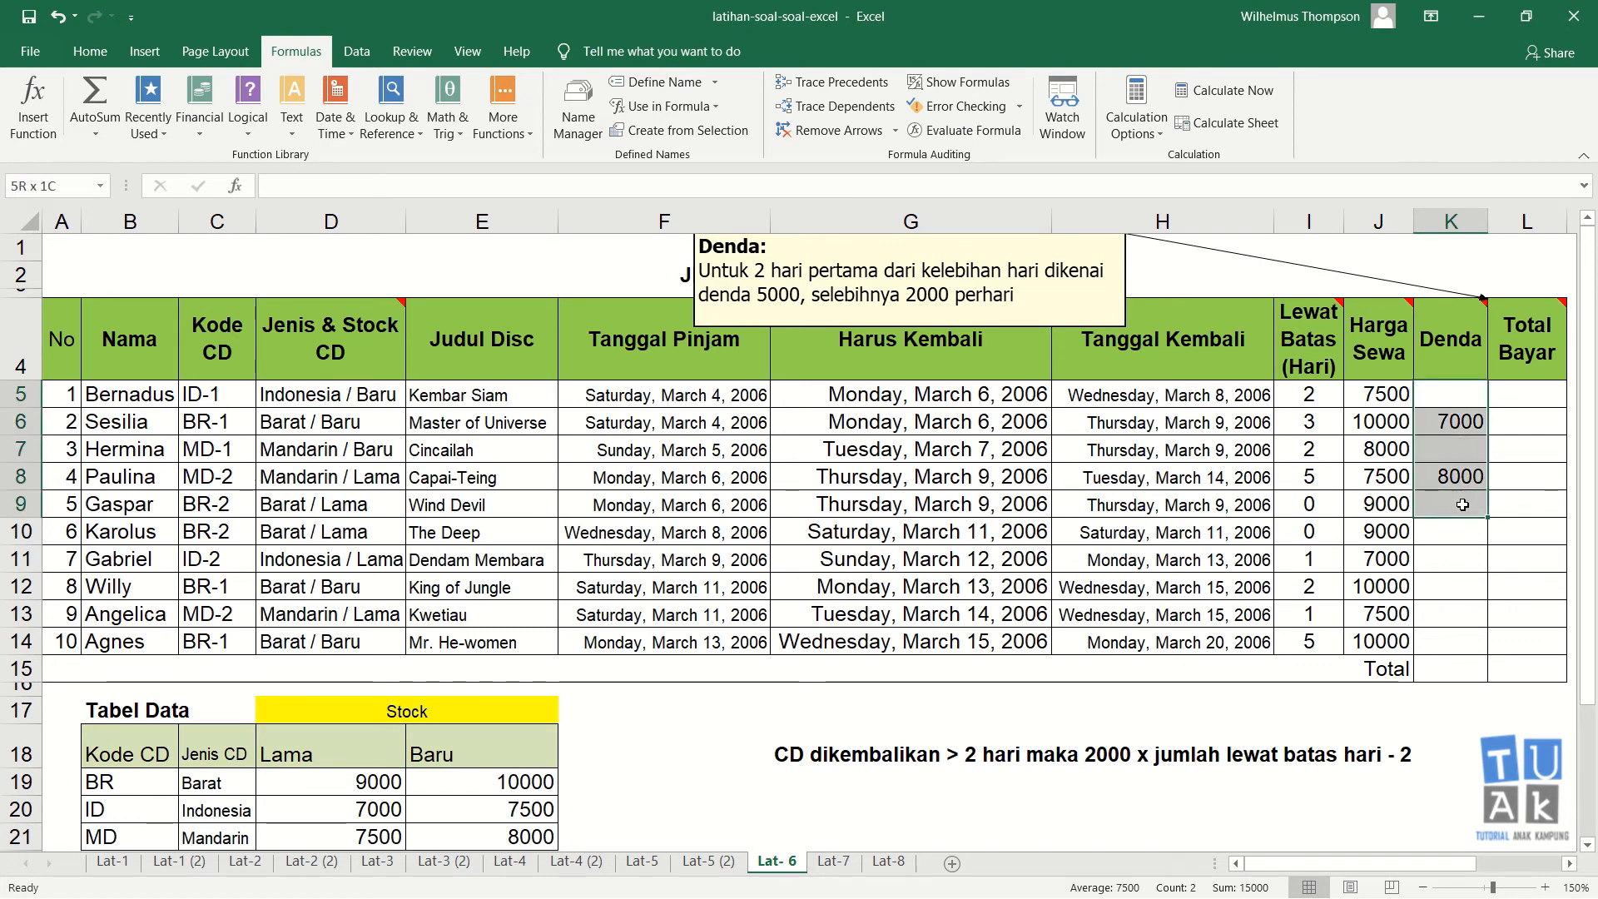
key(Delete)
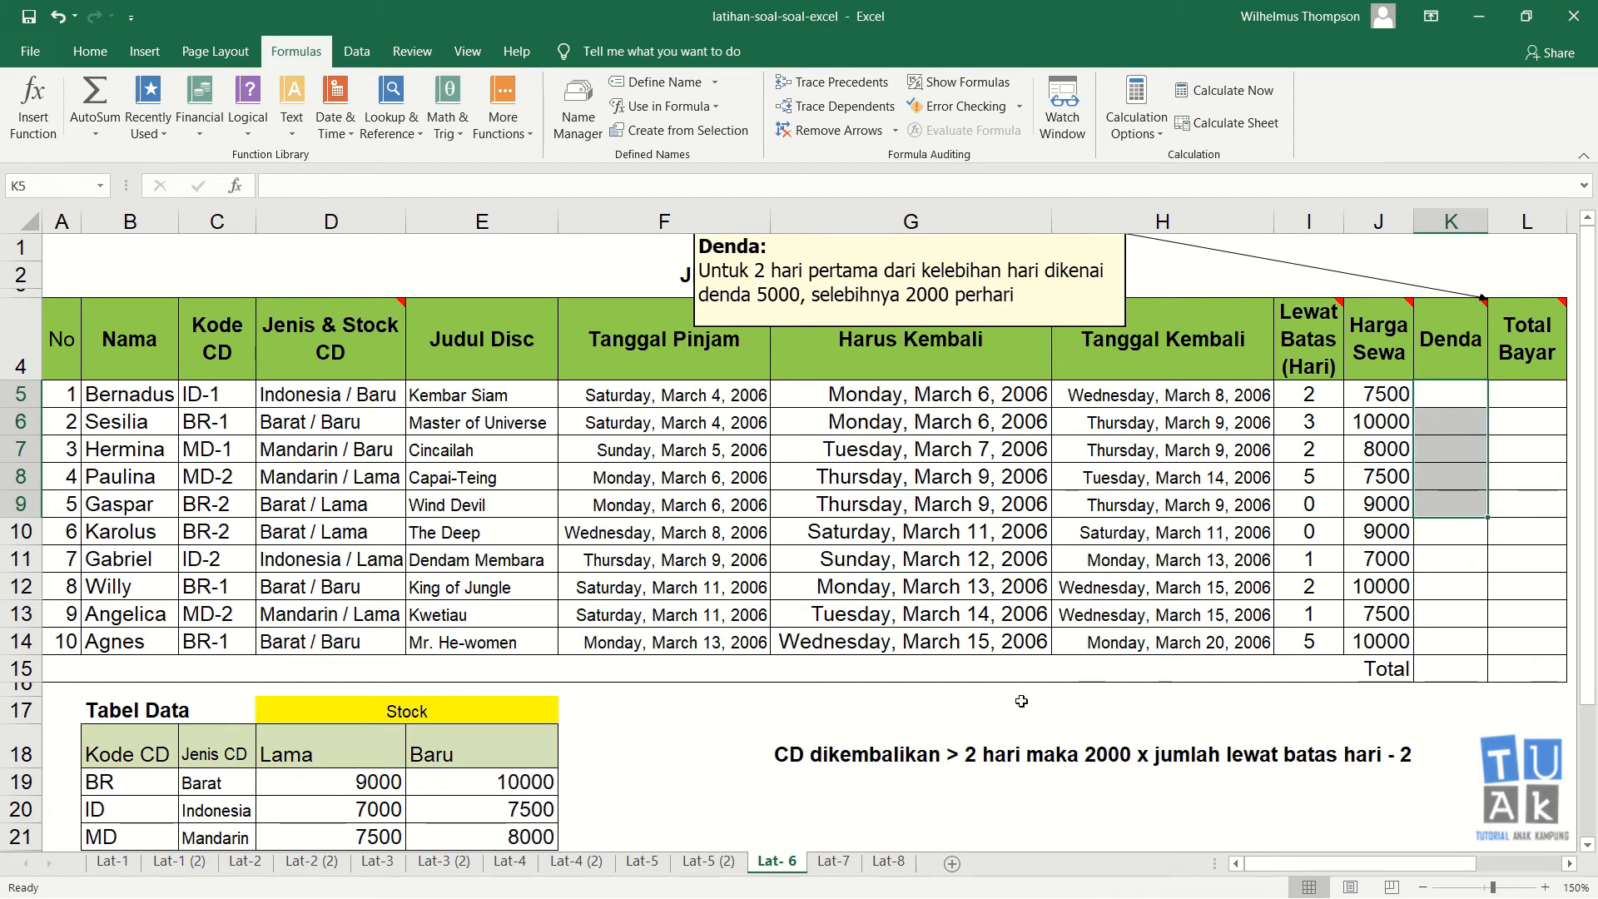
click(796, 751)
key(Delete)
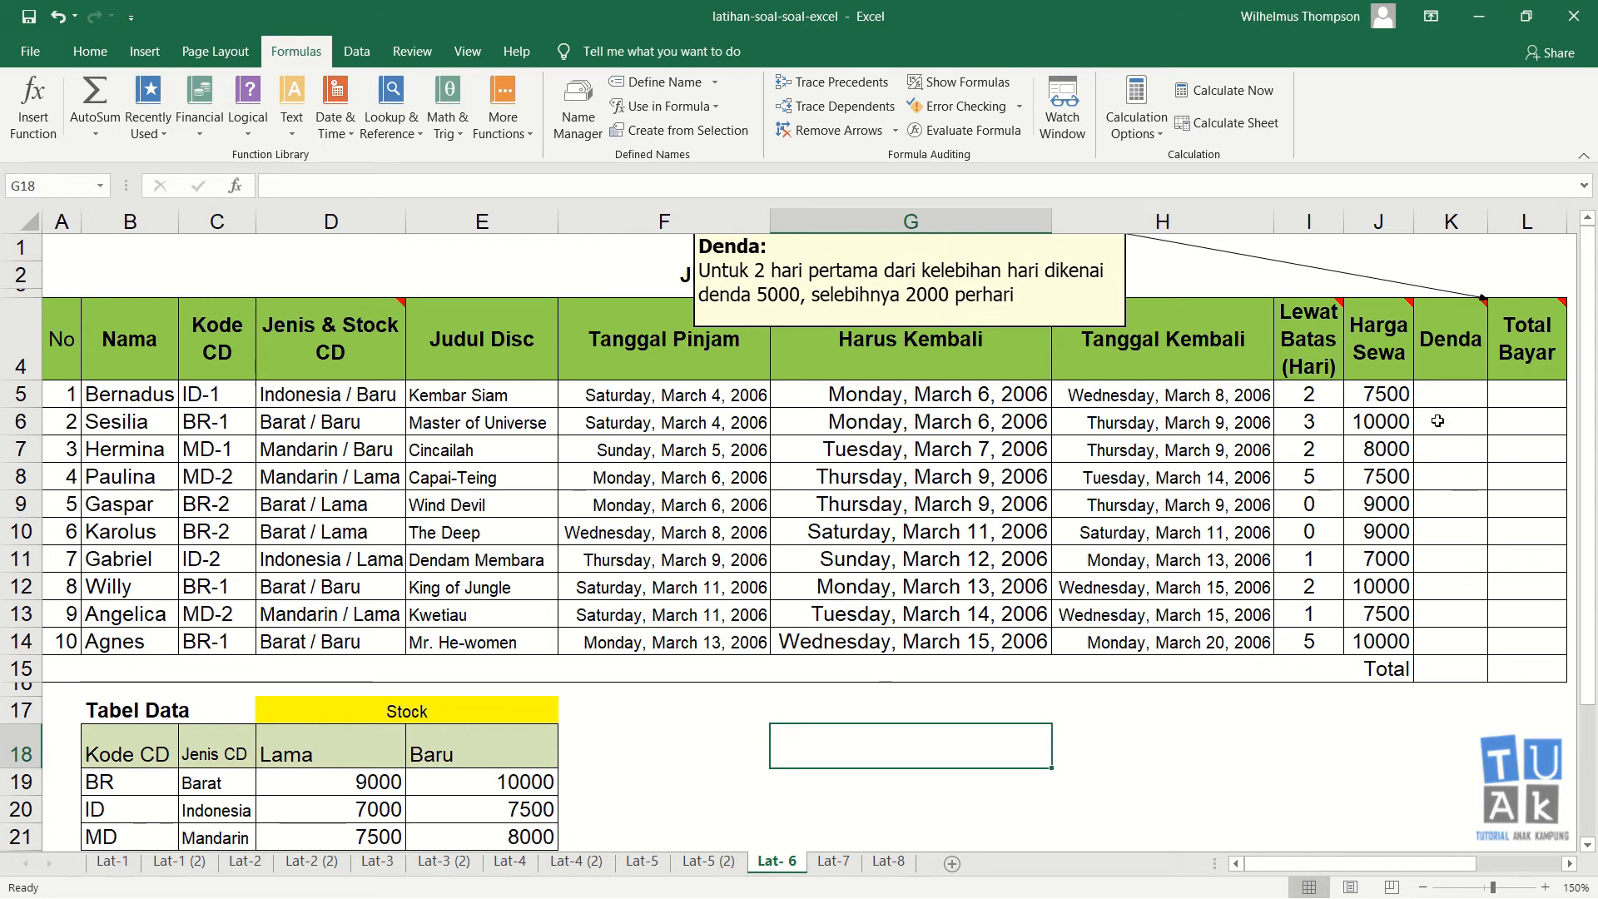
Step: Enter =IF(I5=0,0,IF(I5<=2,2000,2000+((I5-2)*2000))) as Bernadus's Denda formula in K5
click(1445, 389)
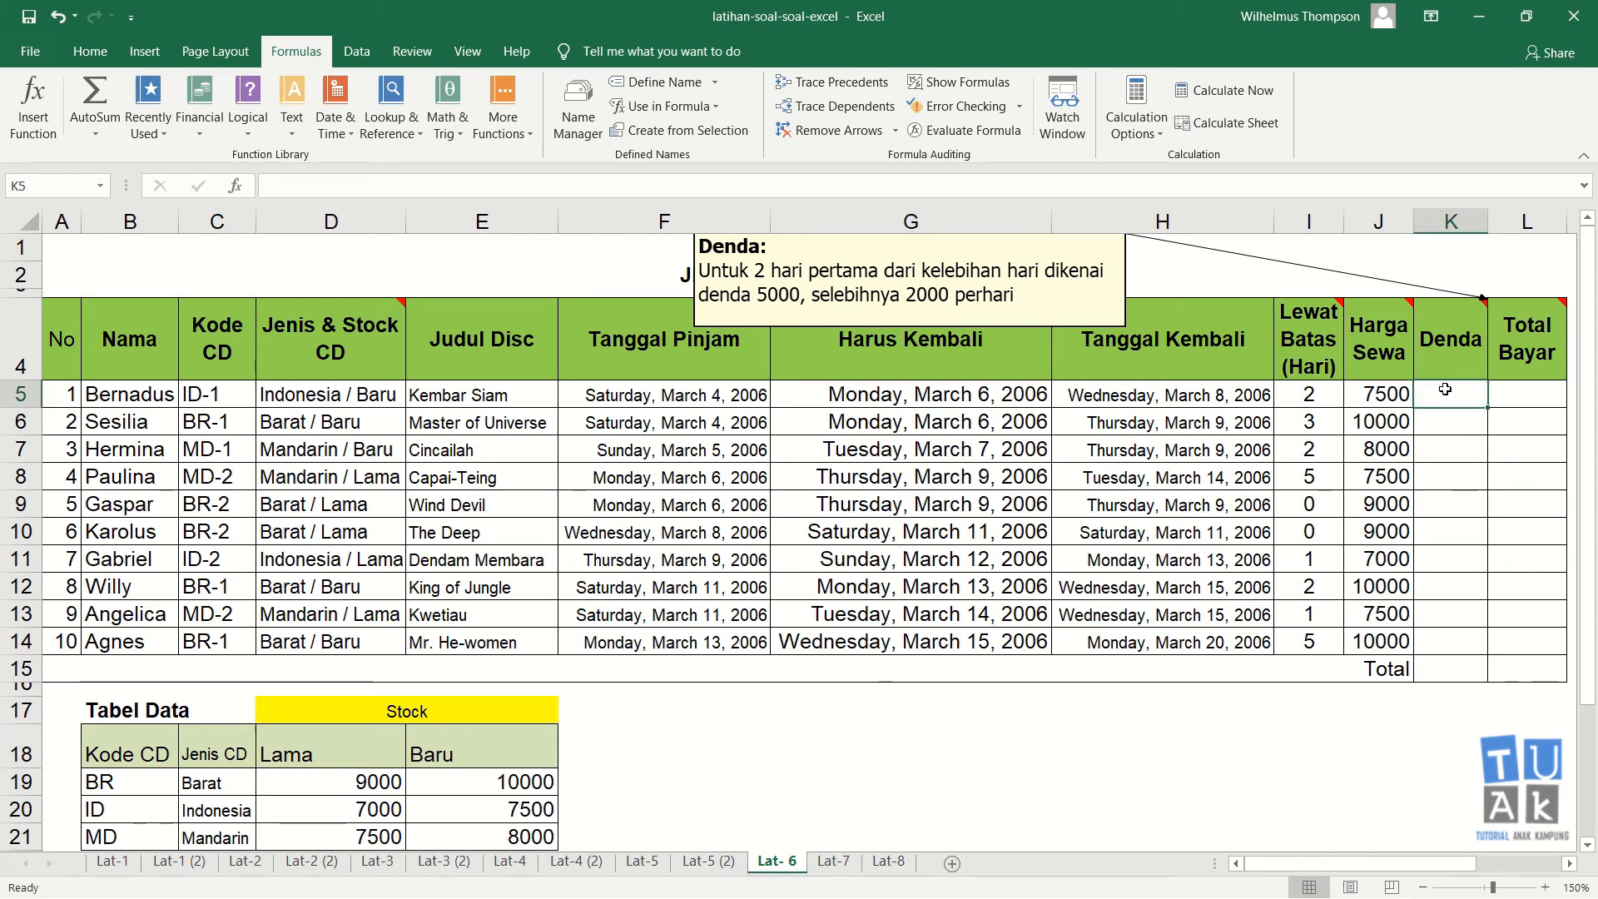
text(=if()
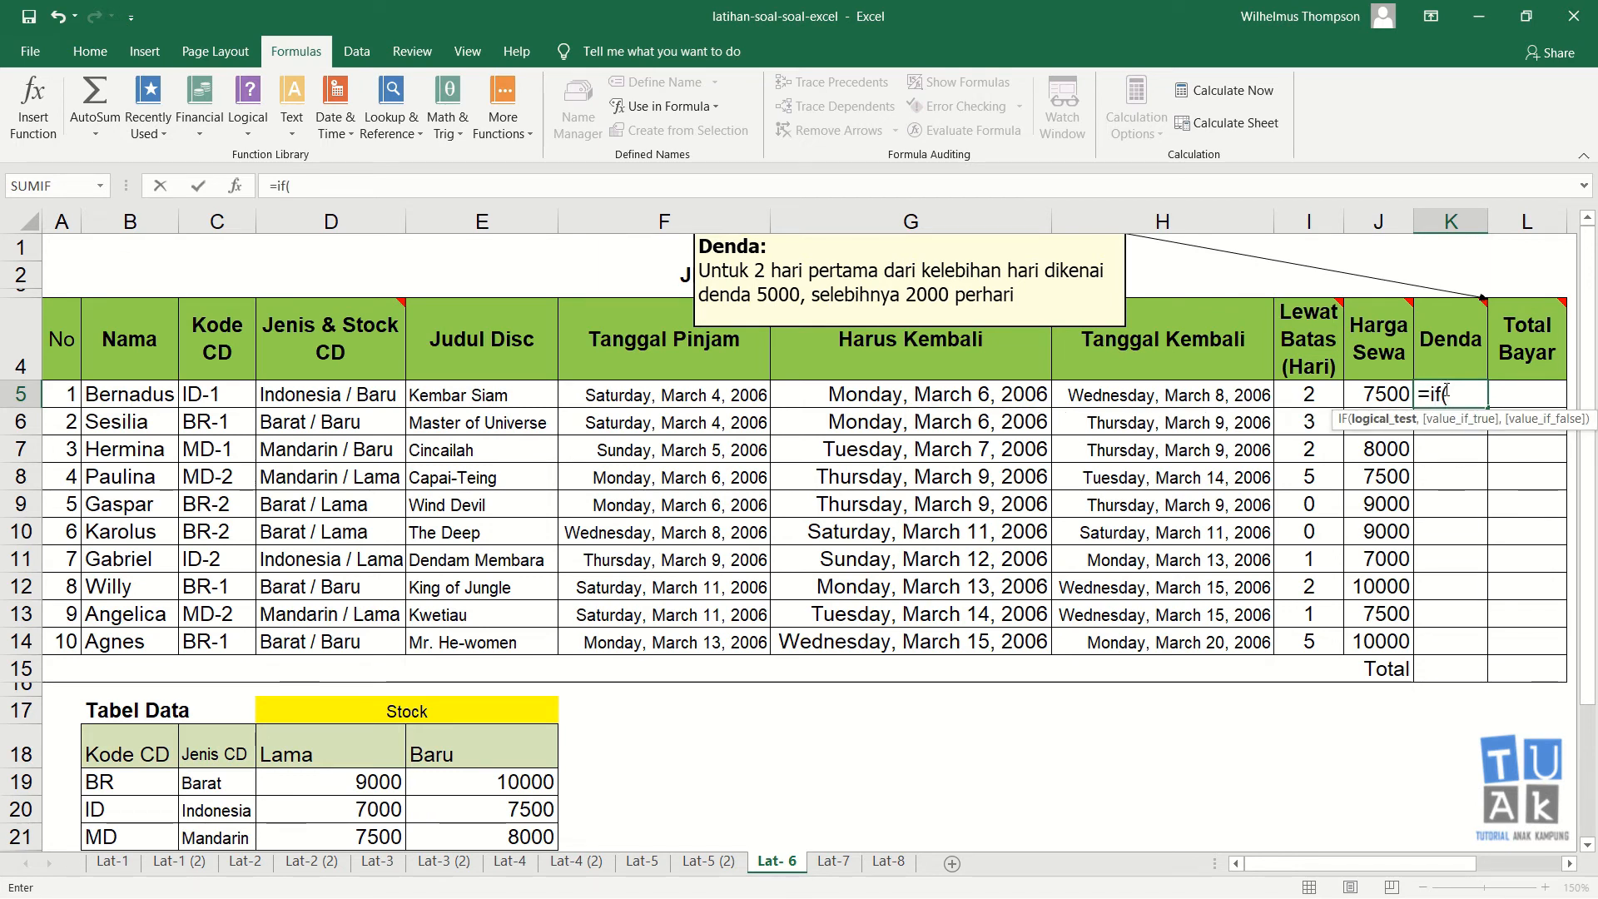
click(1310, 391)
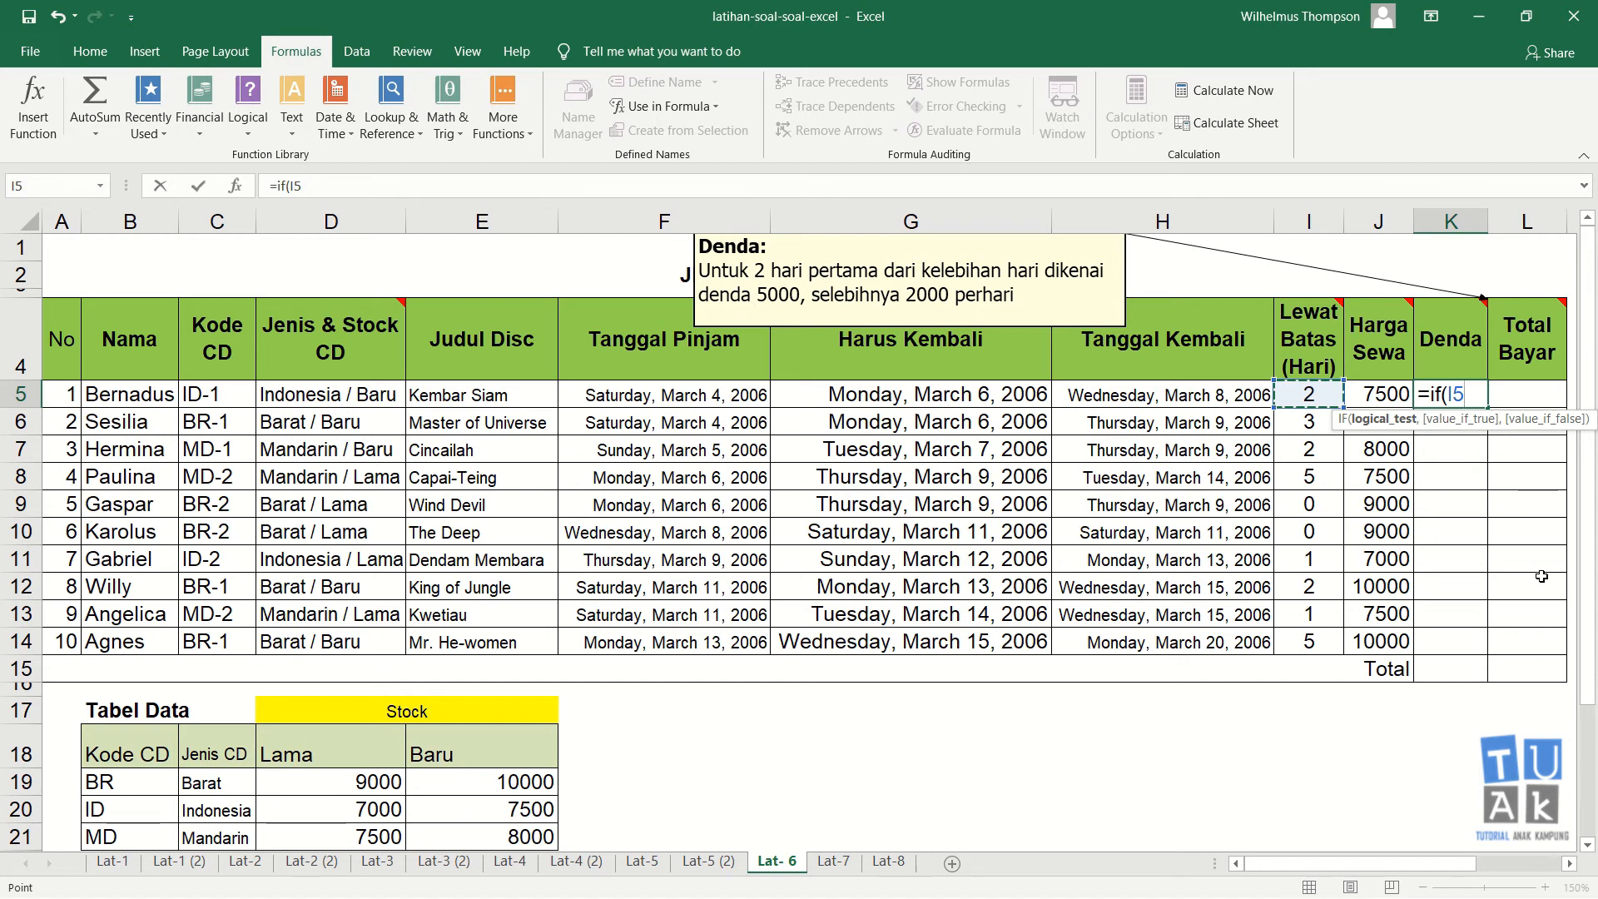
text(=0,0)
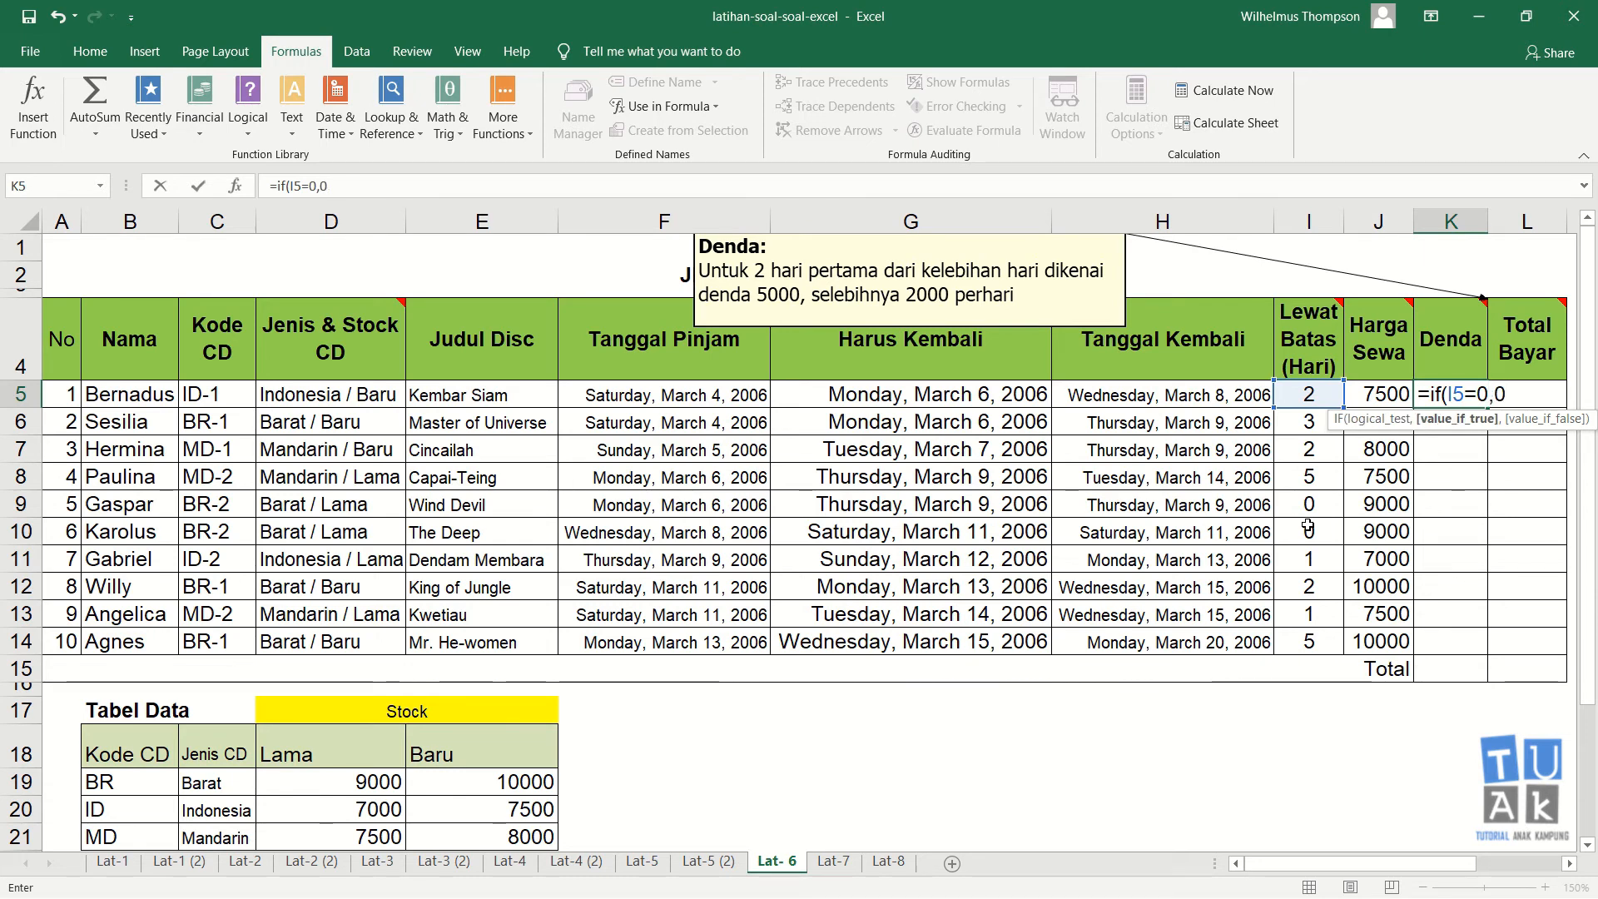
text(,)
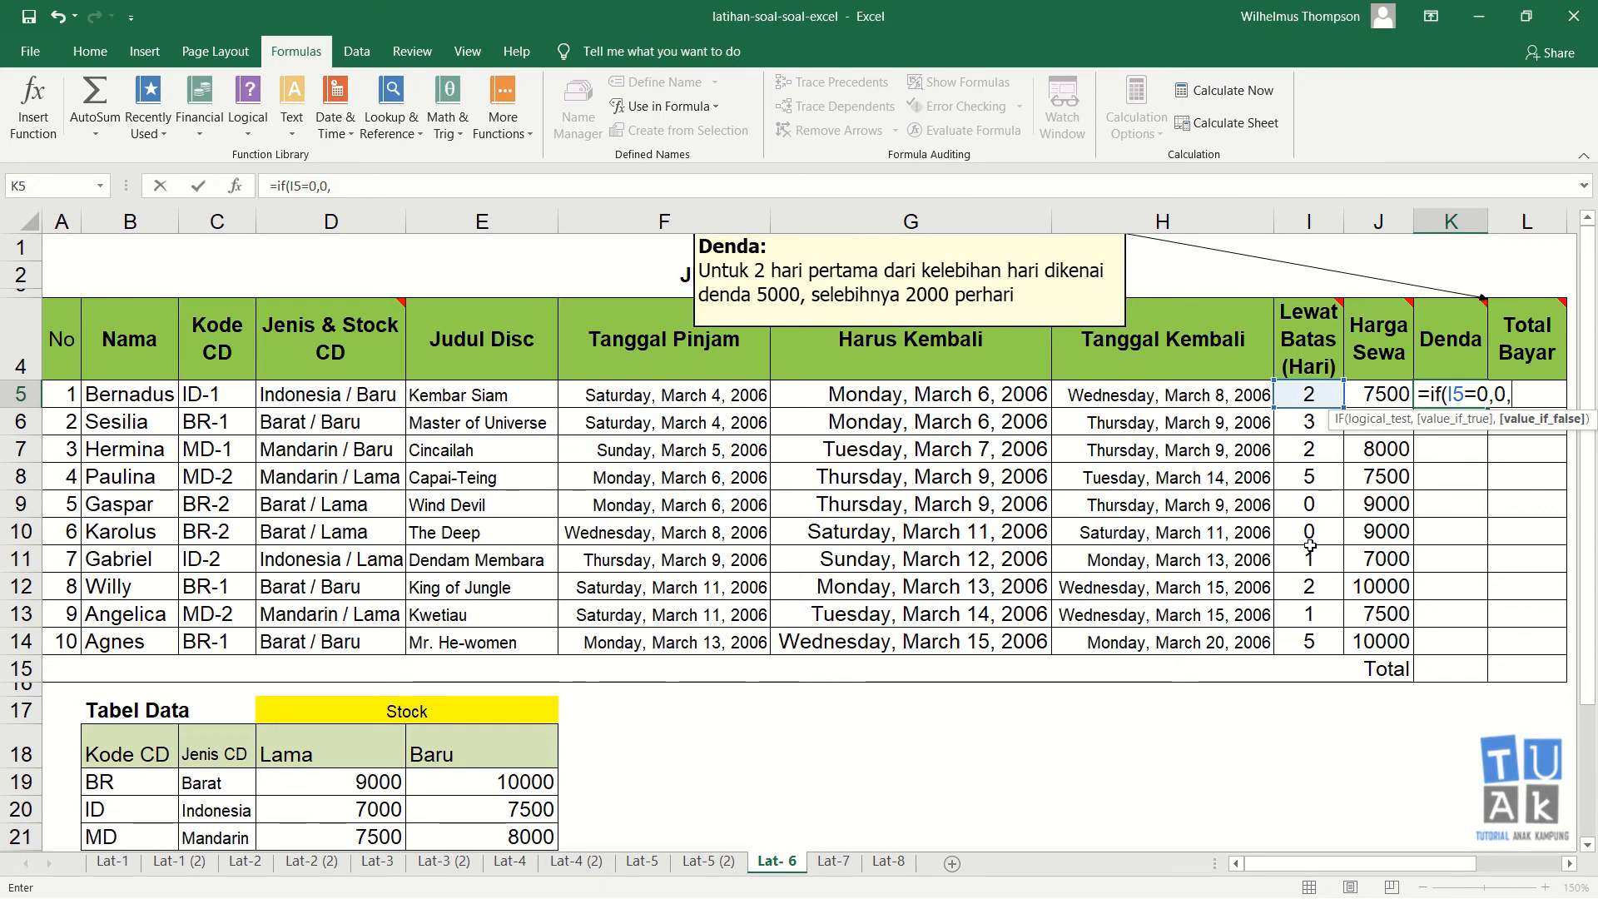
text(if)
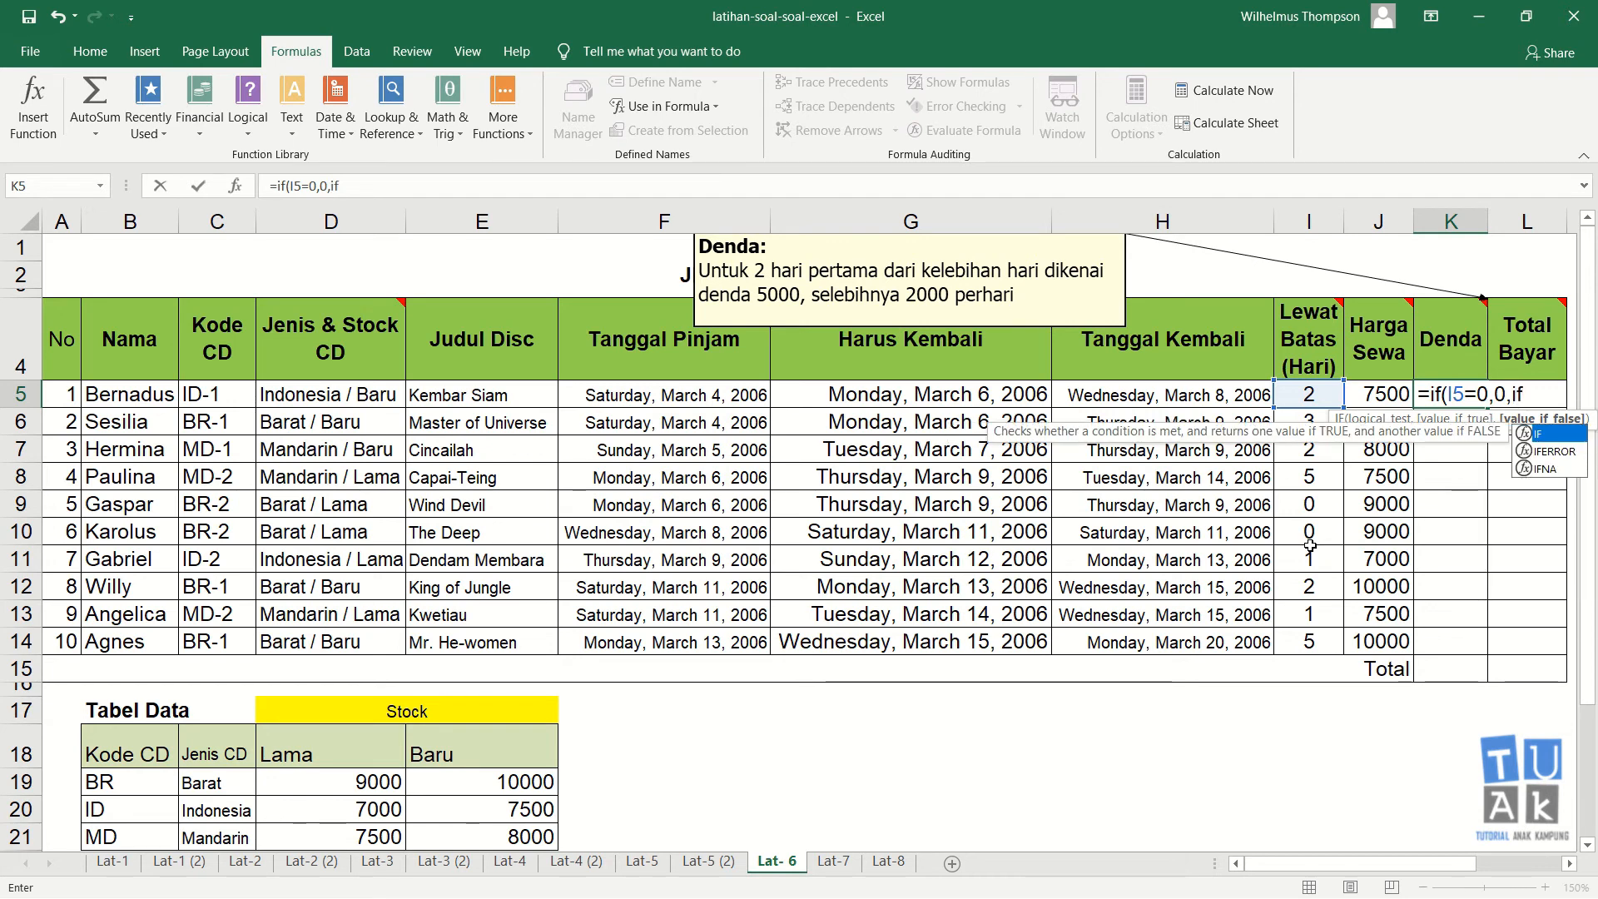
text(()
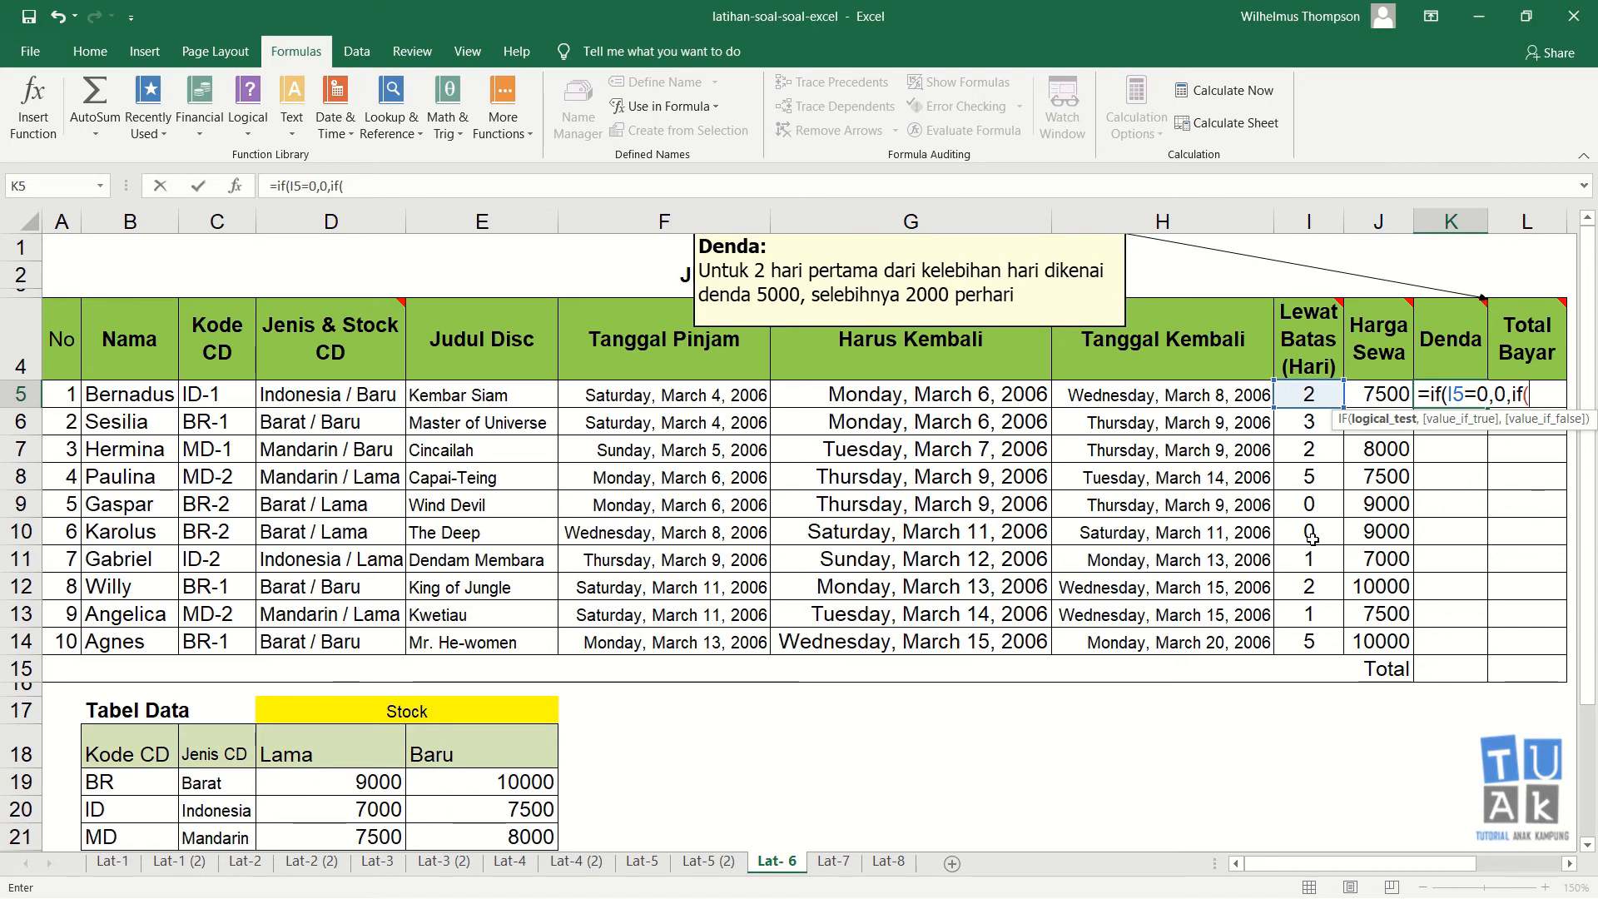
click(1307, 396)
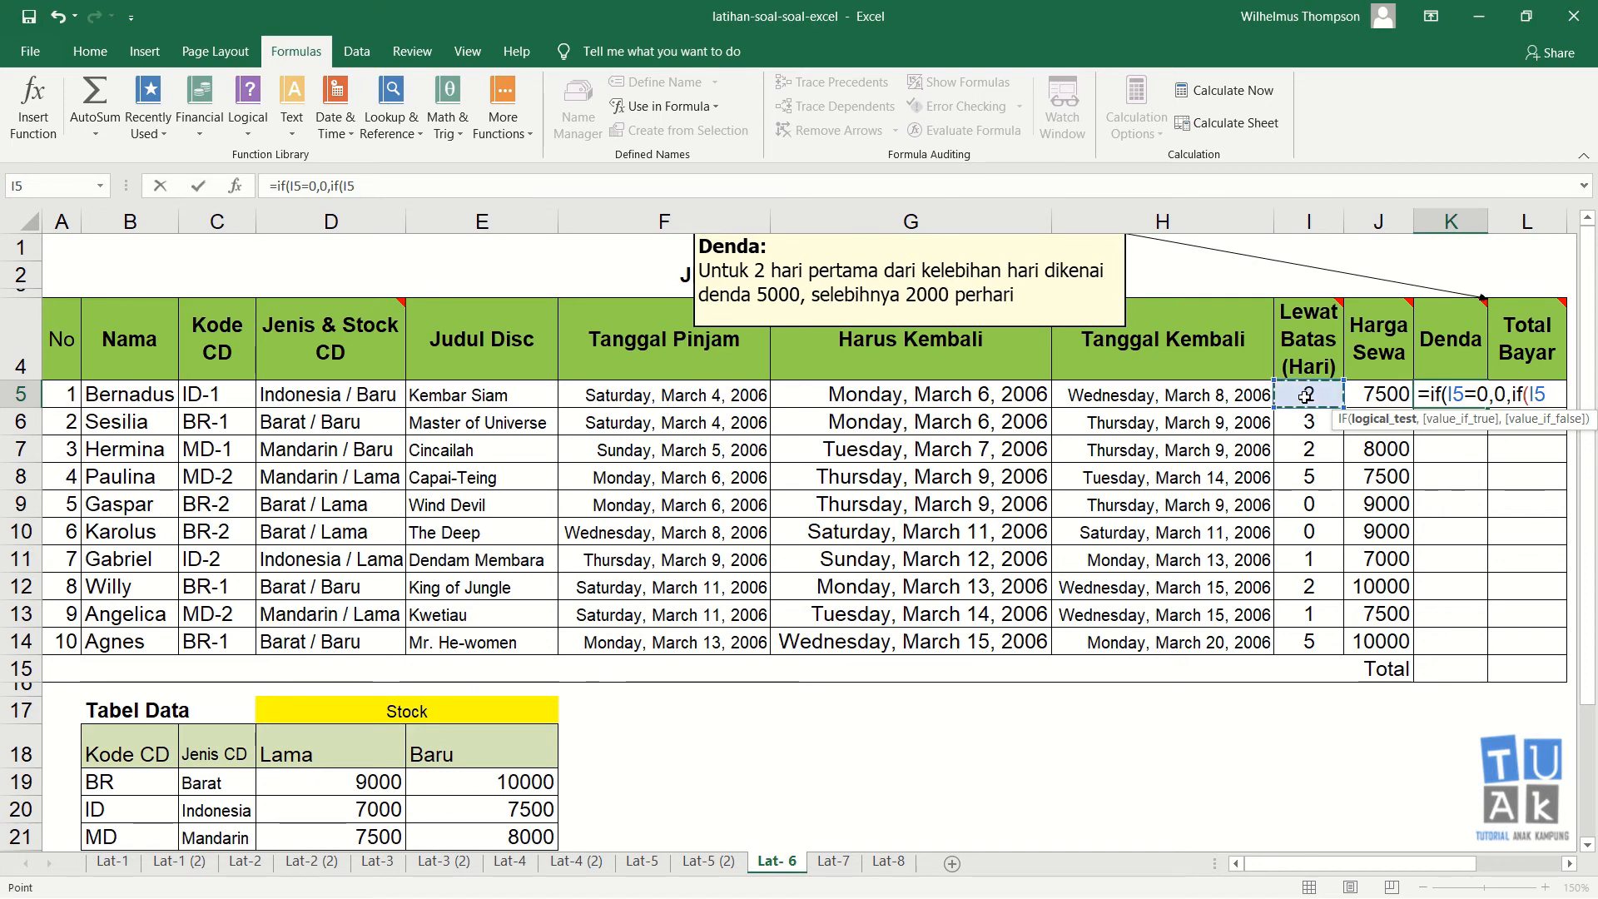
text(<=)
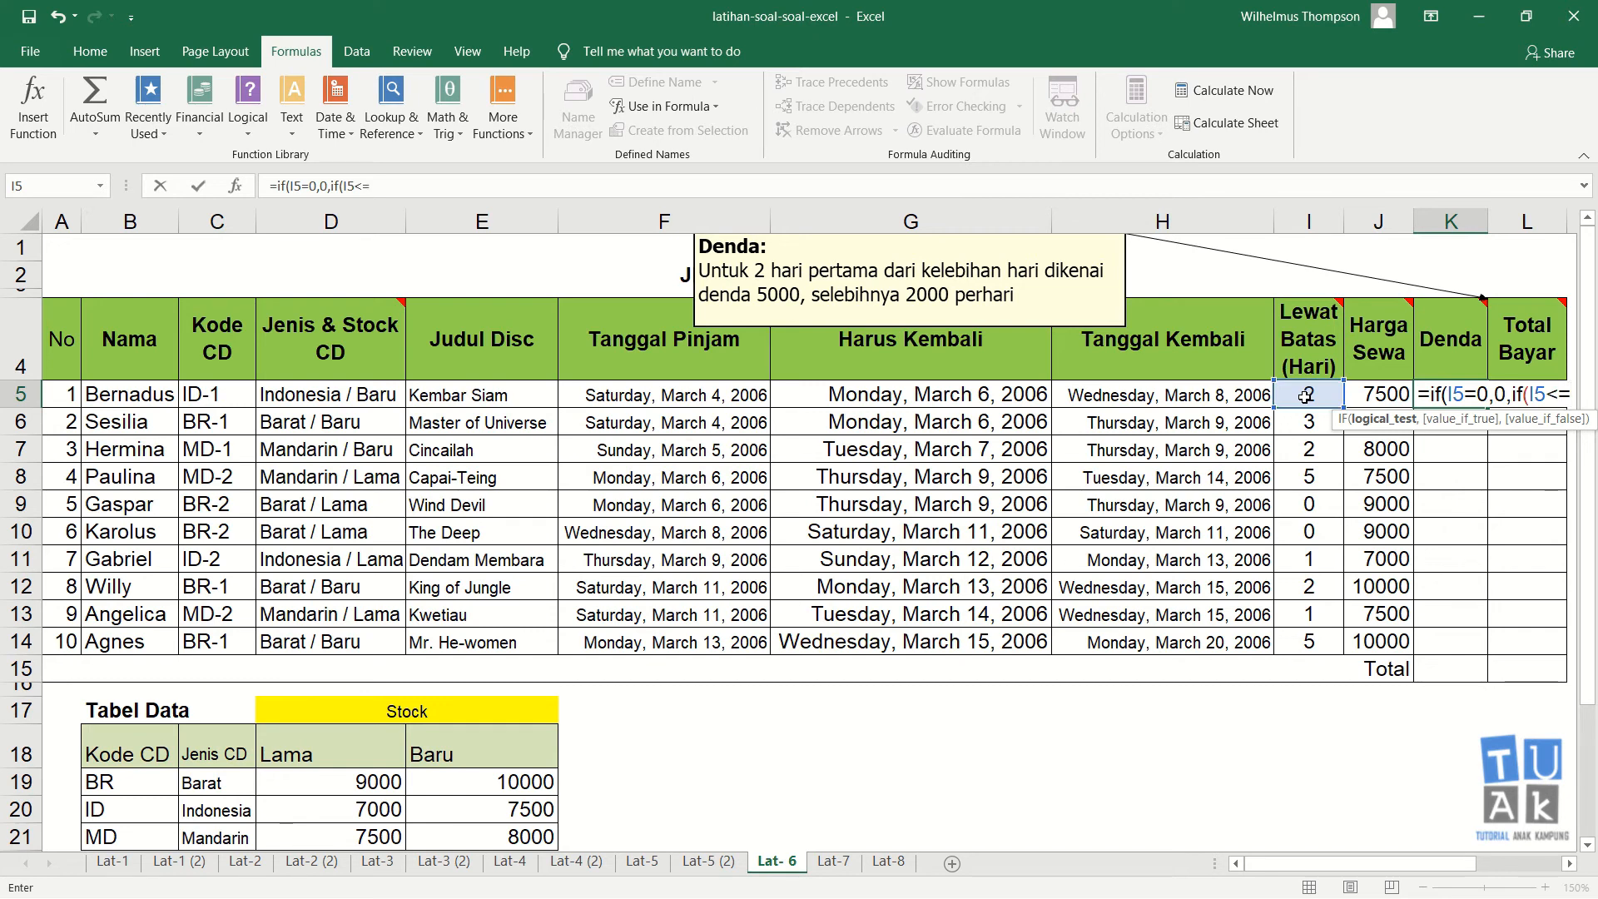
text(2)
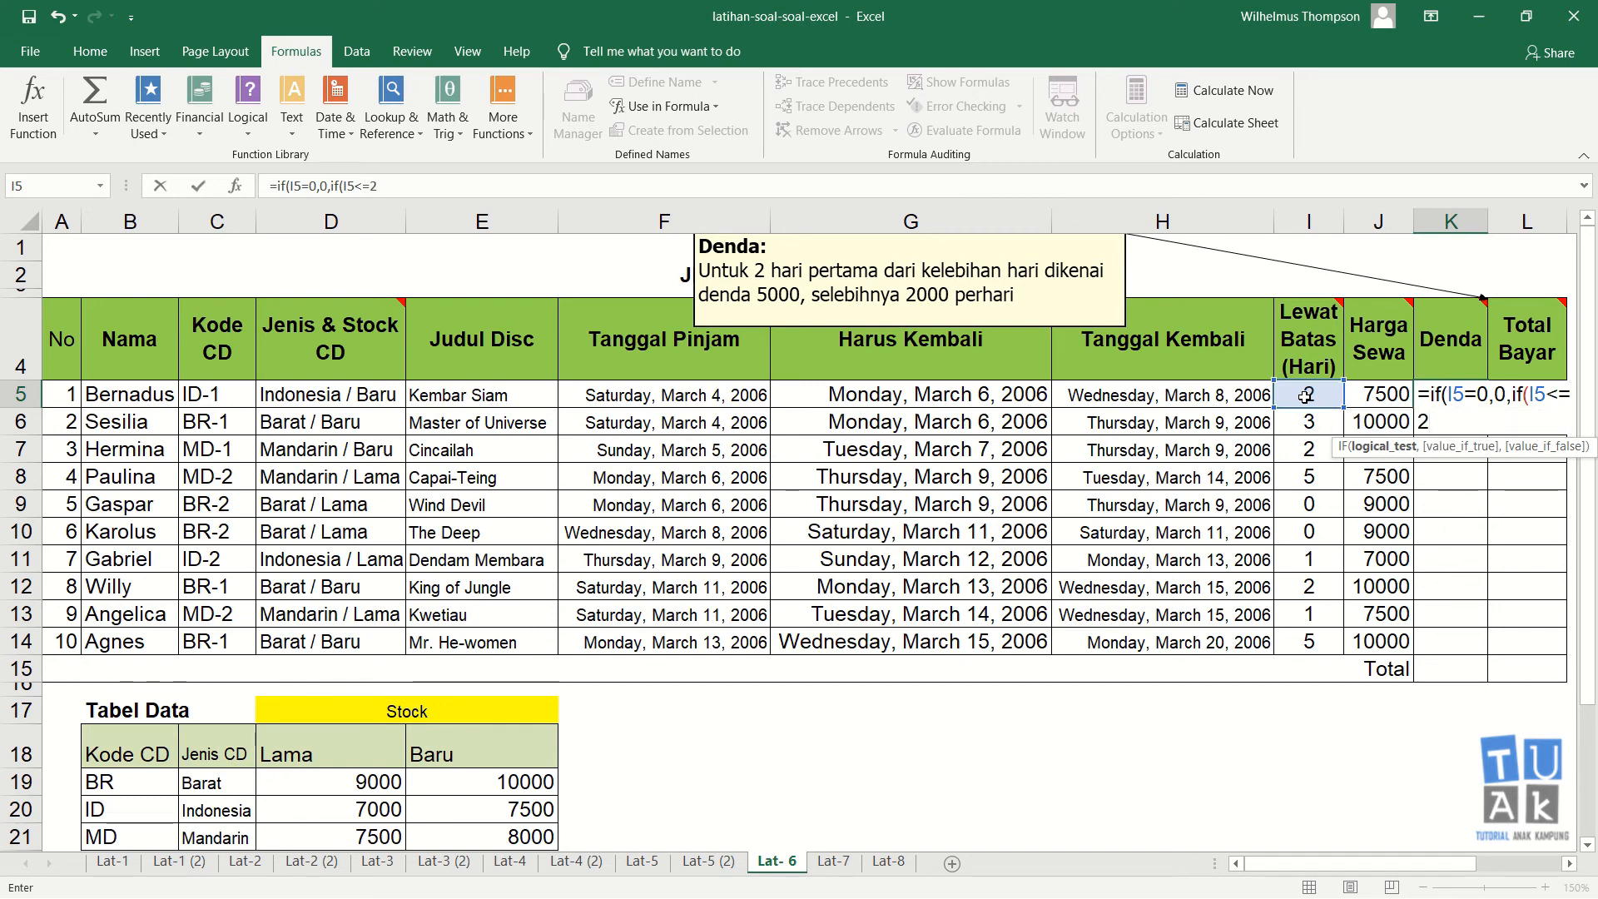
text(,2000)
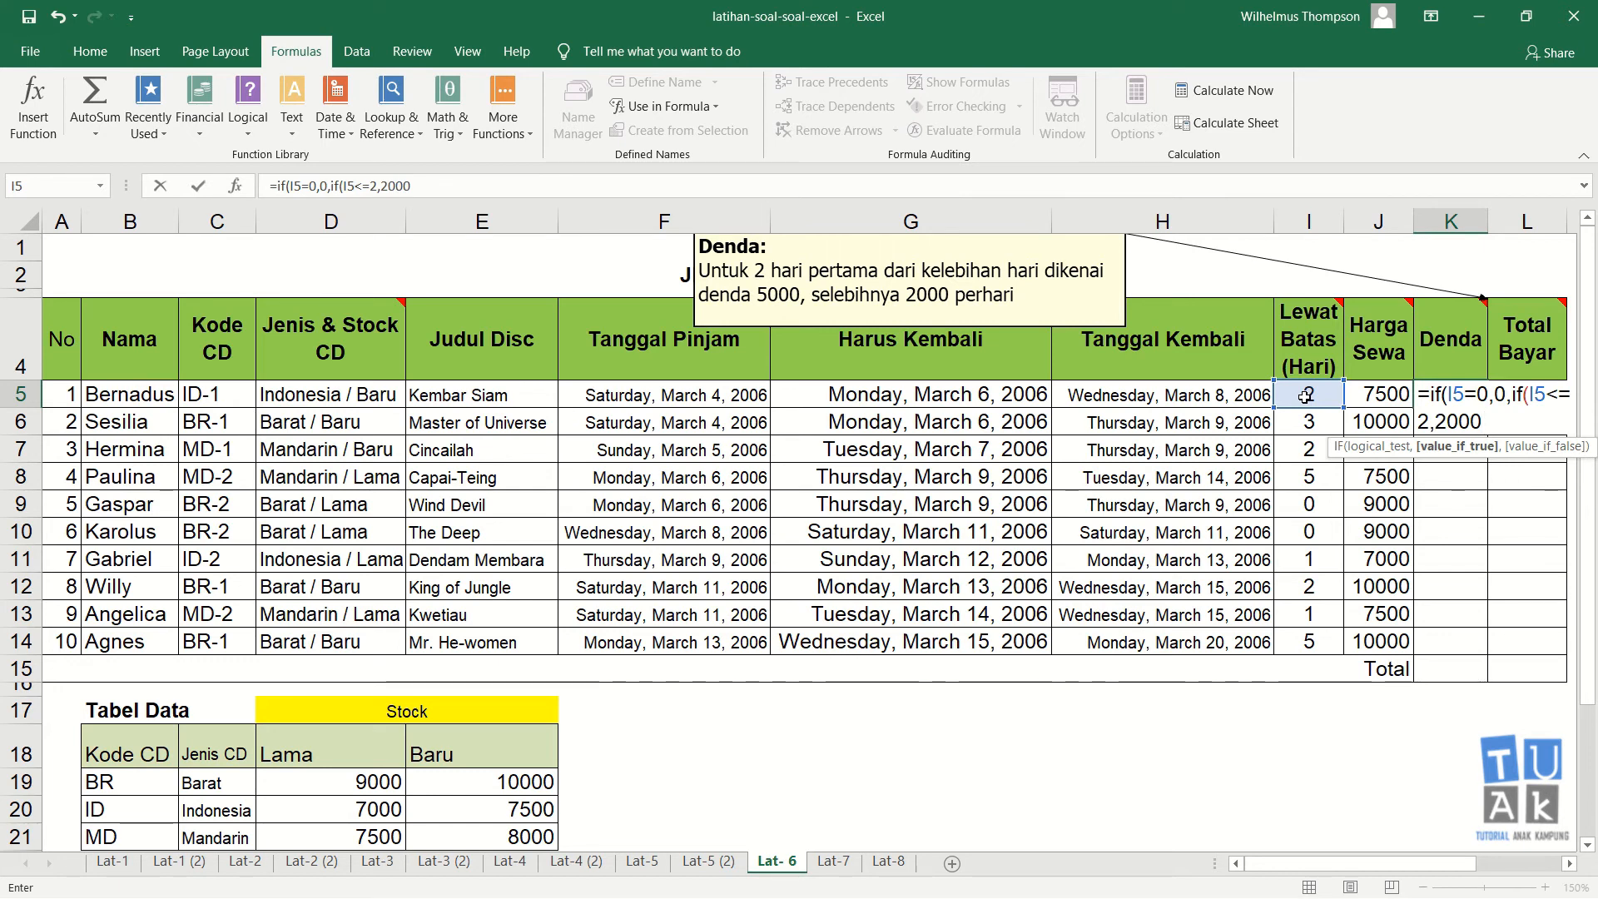
text(,)
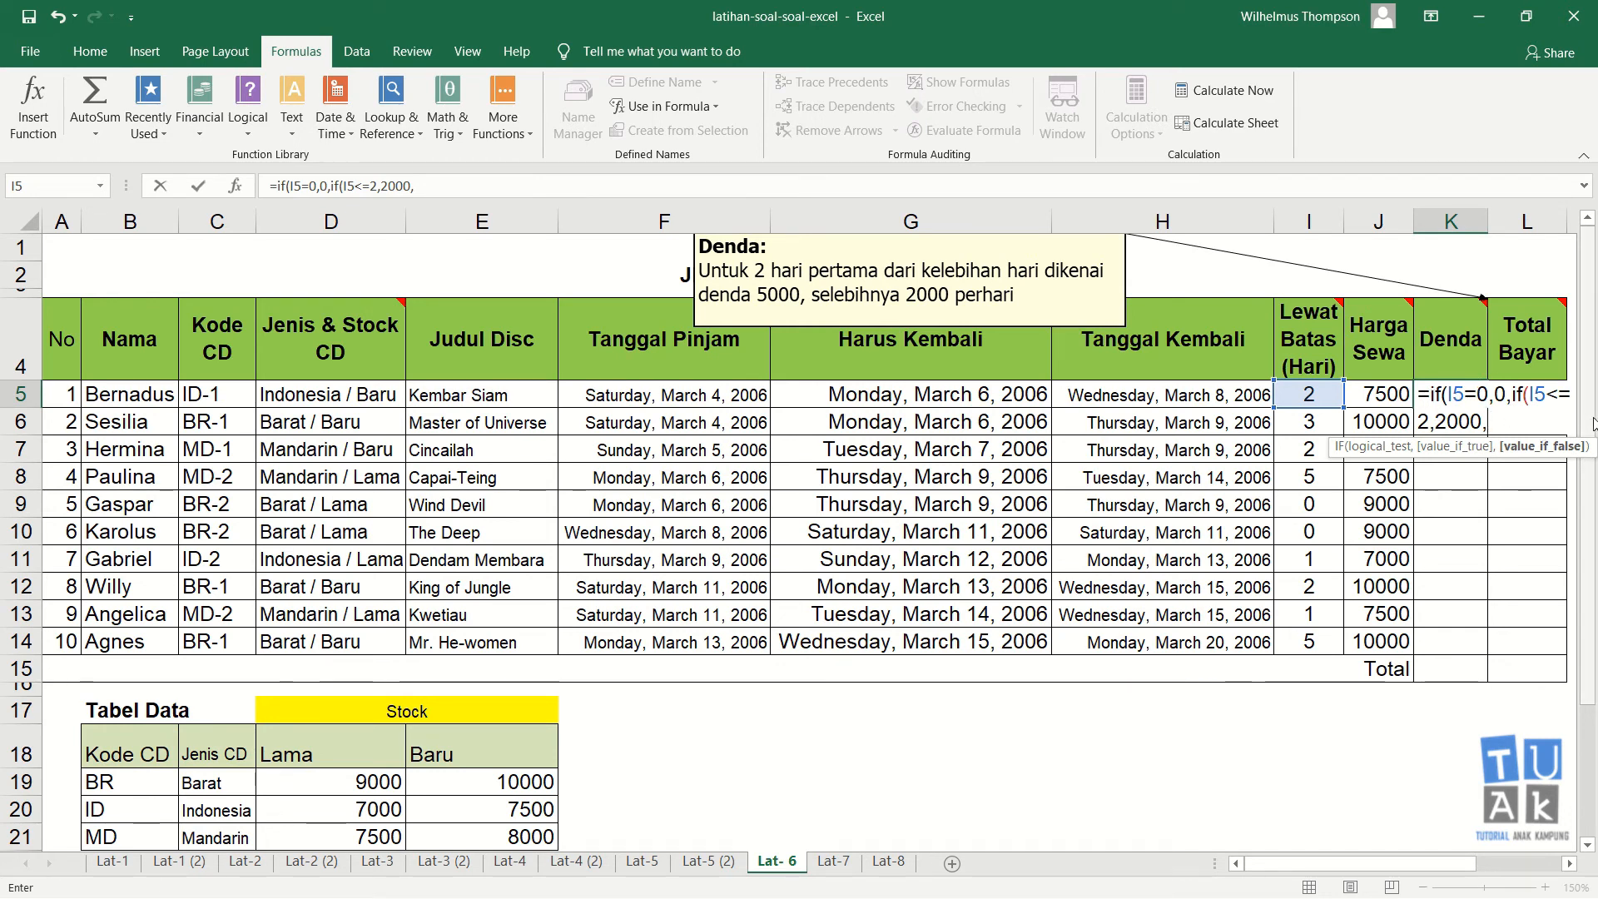
text(2000)
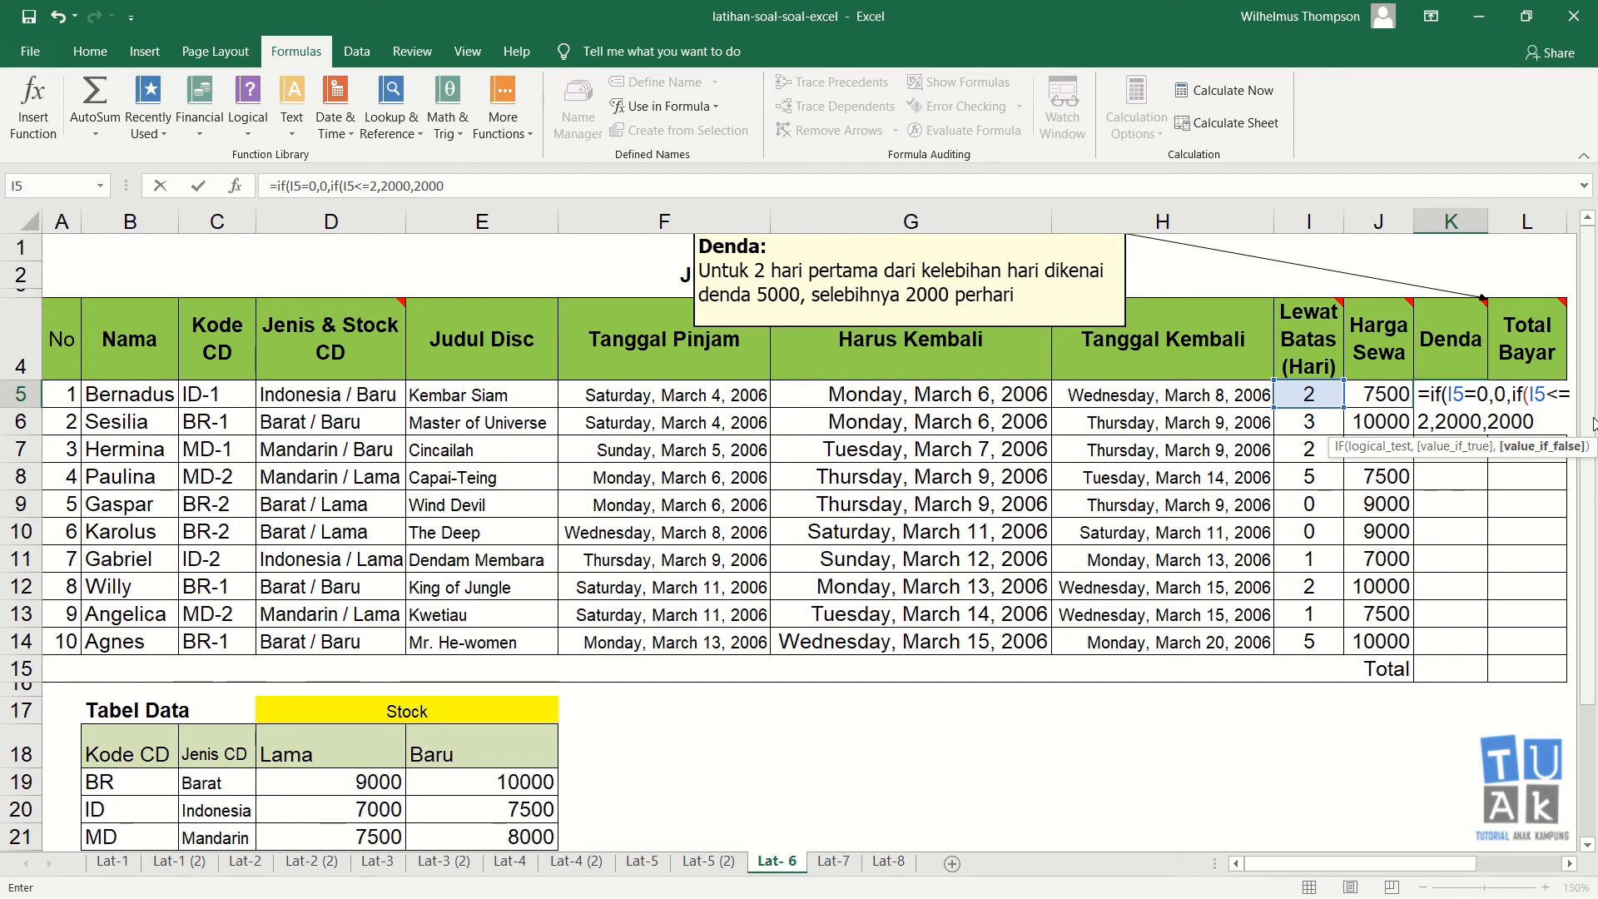
text(+(()
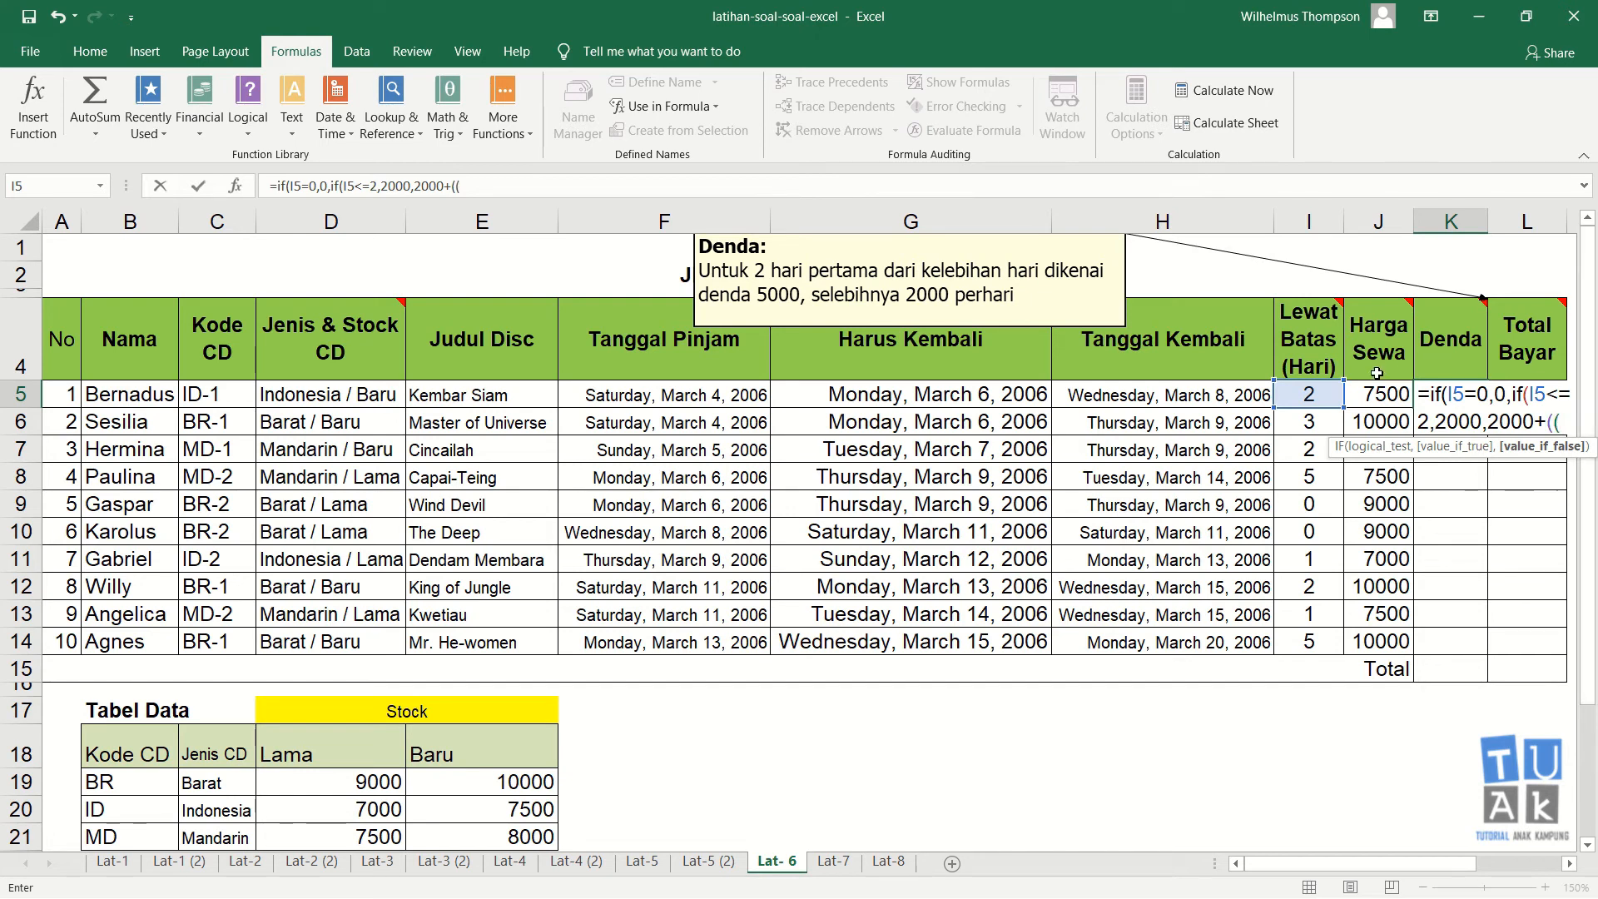
click(1326, 389)
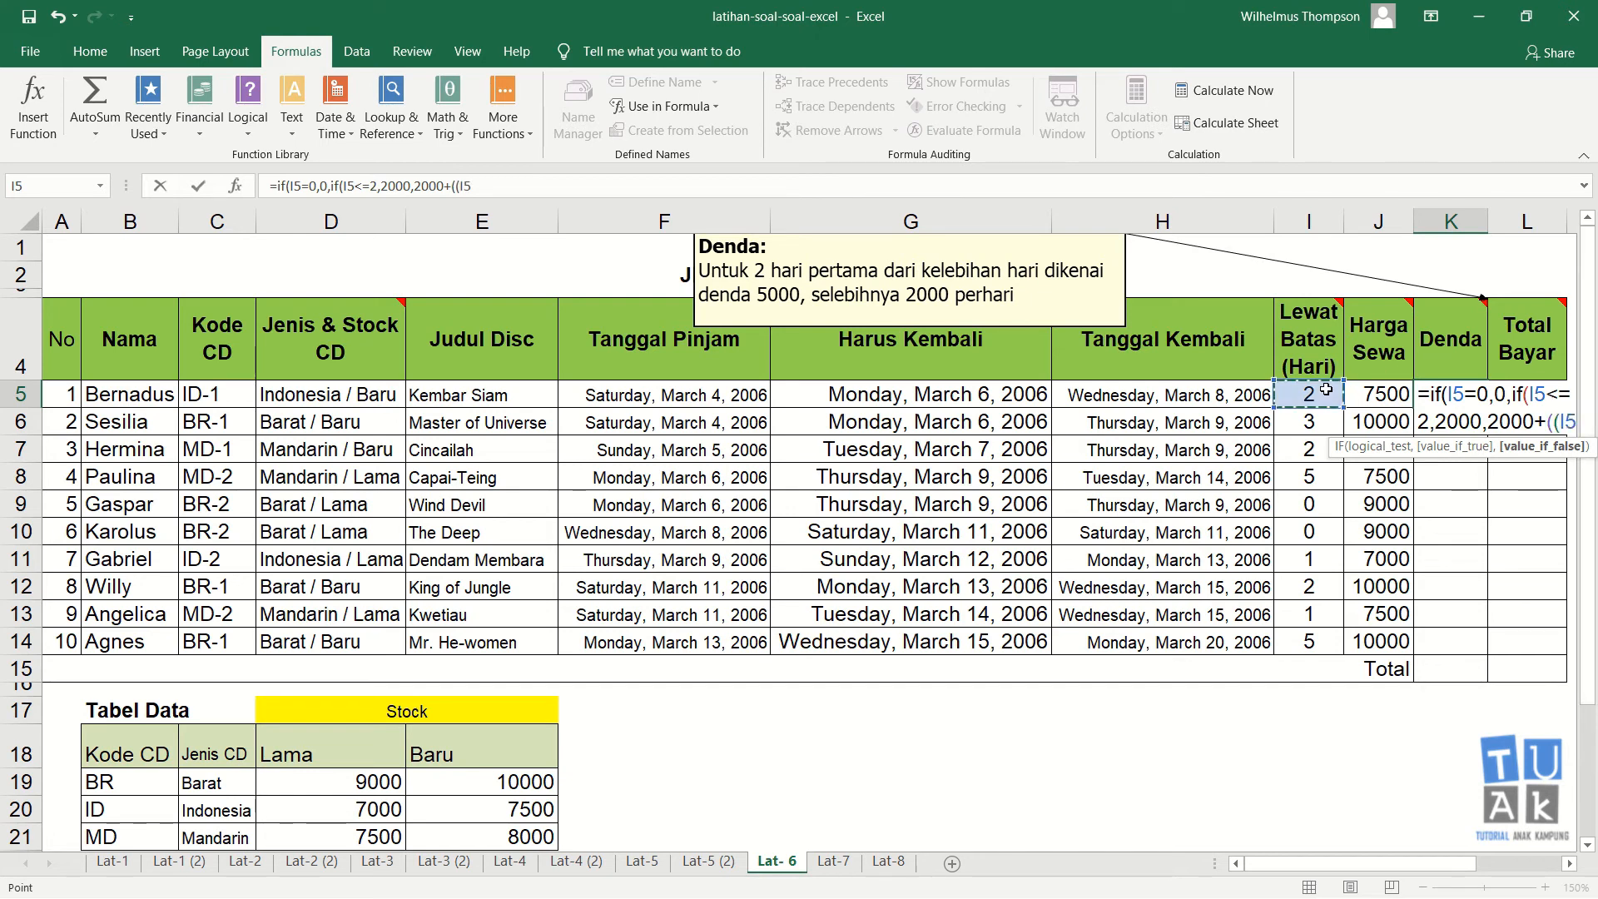
text(-2)
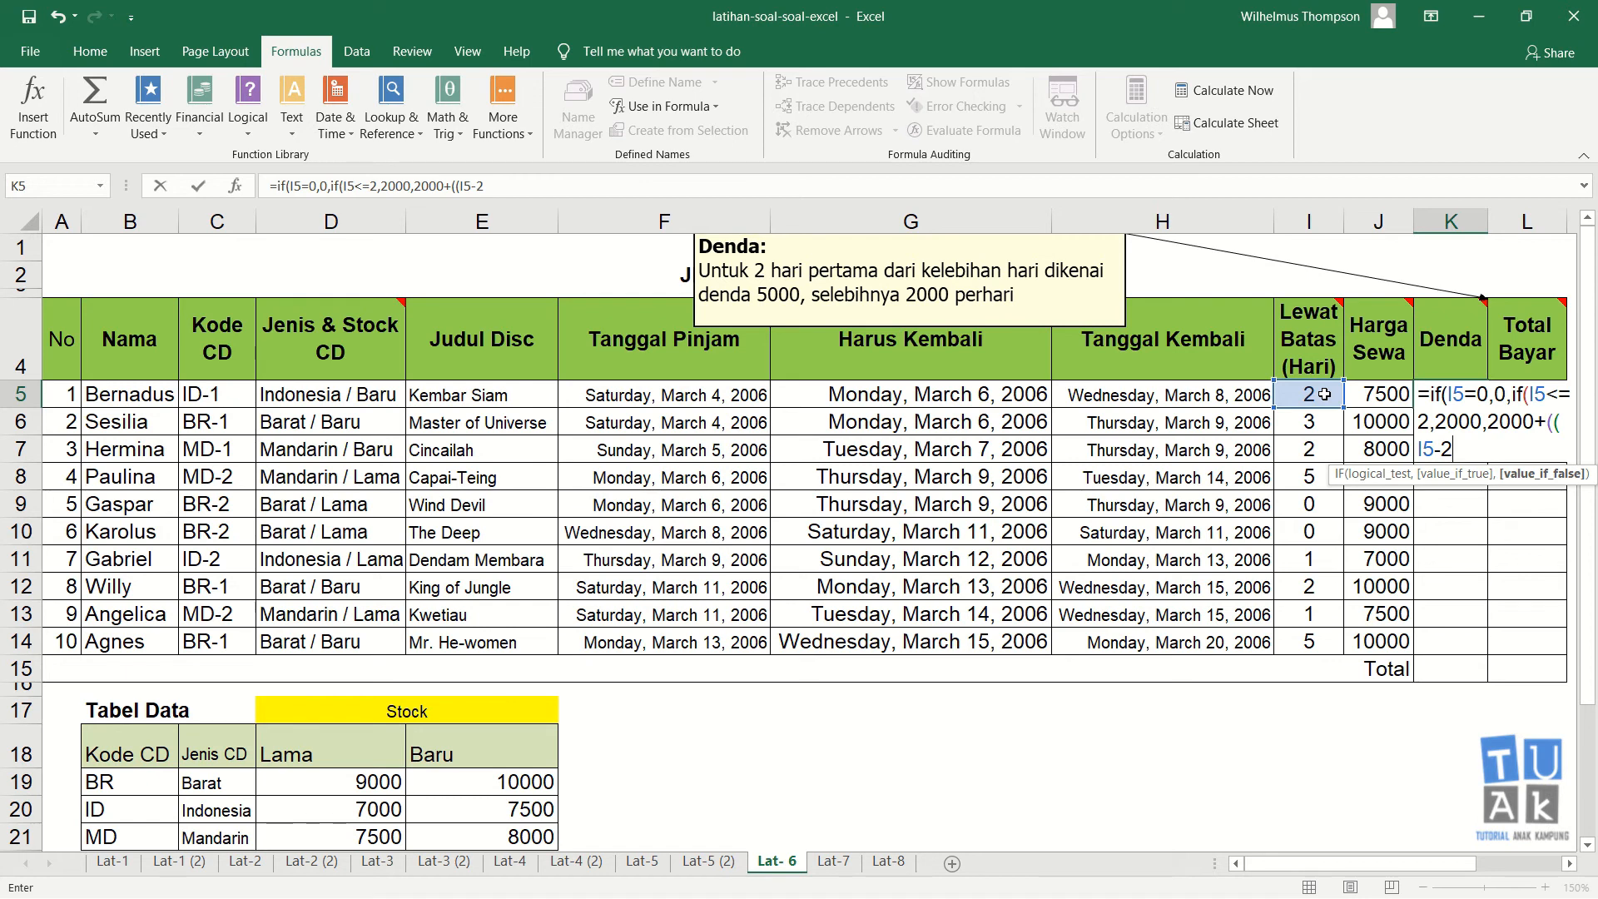
text()*2000)
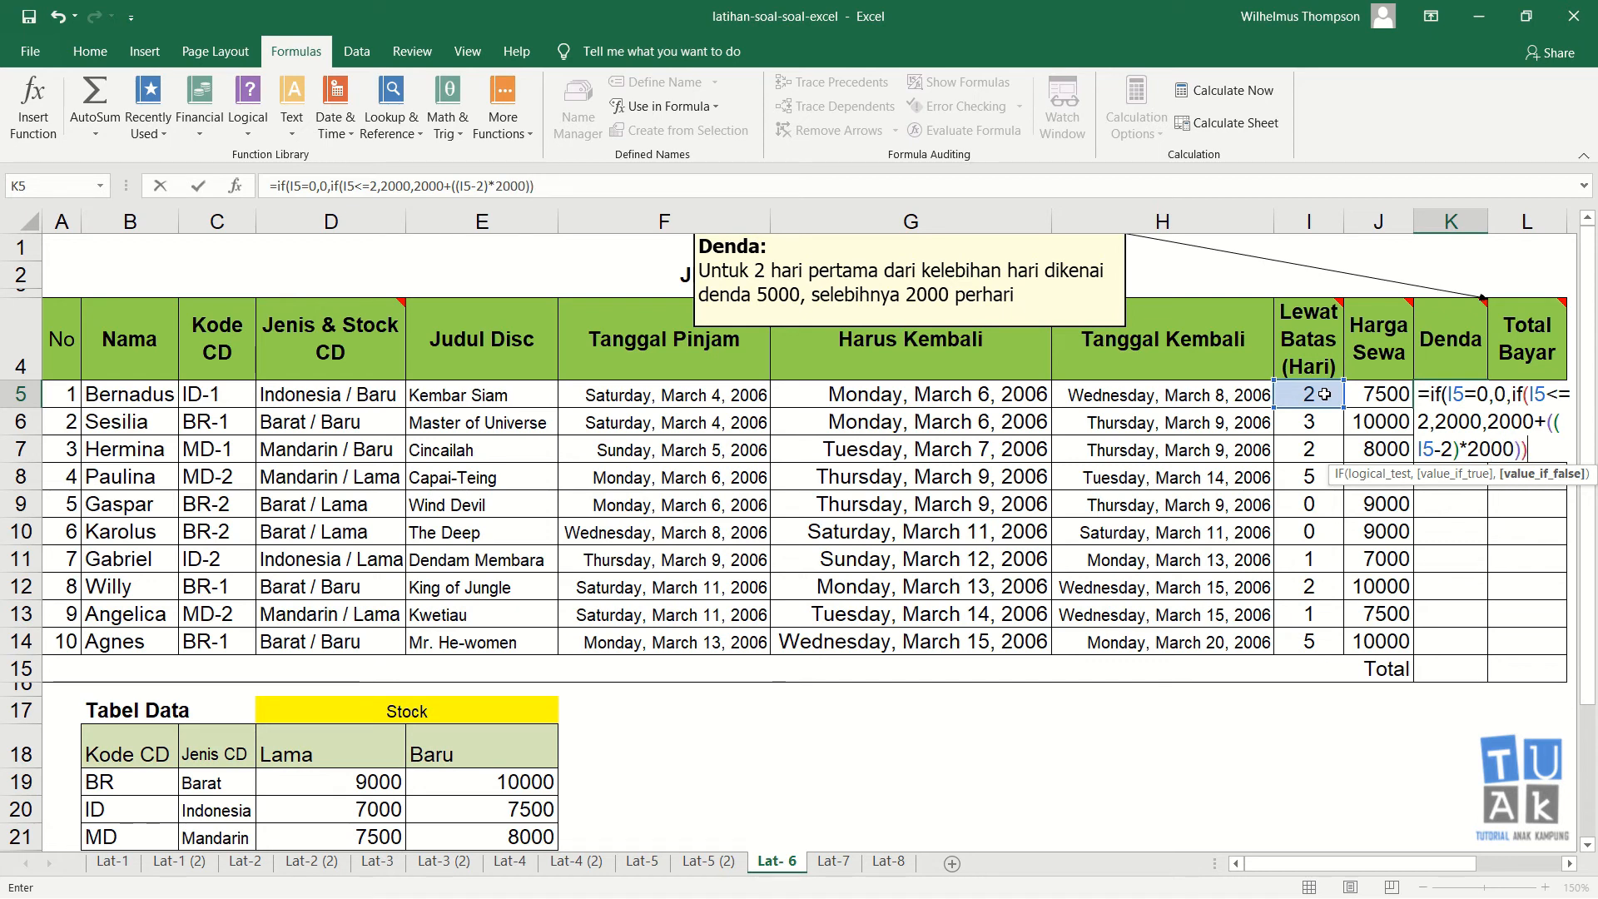
text()))
key(Return)
key(Return)
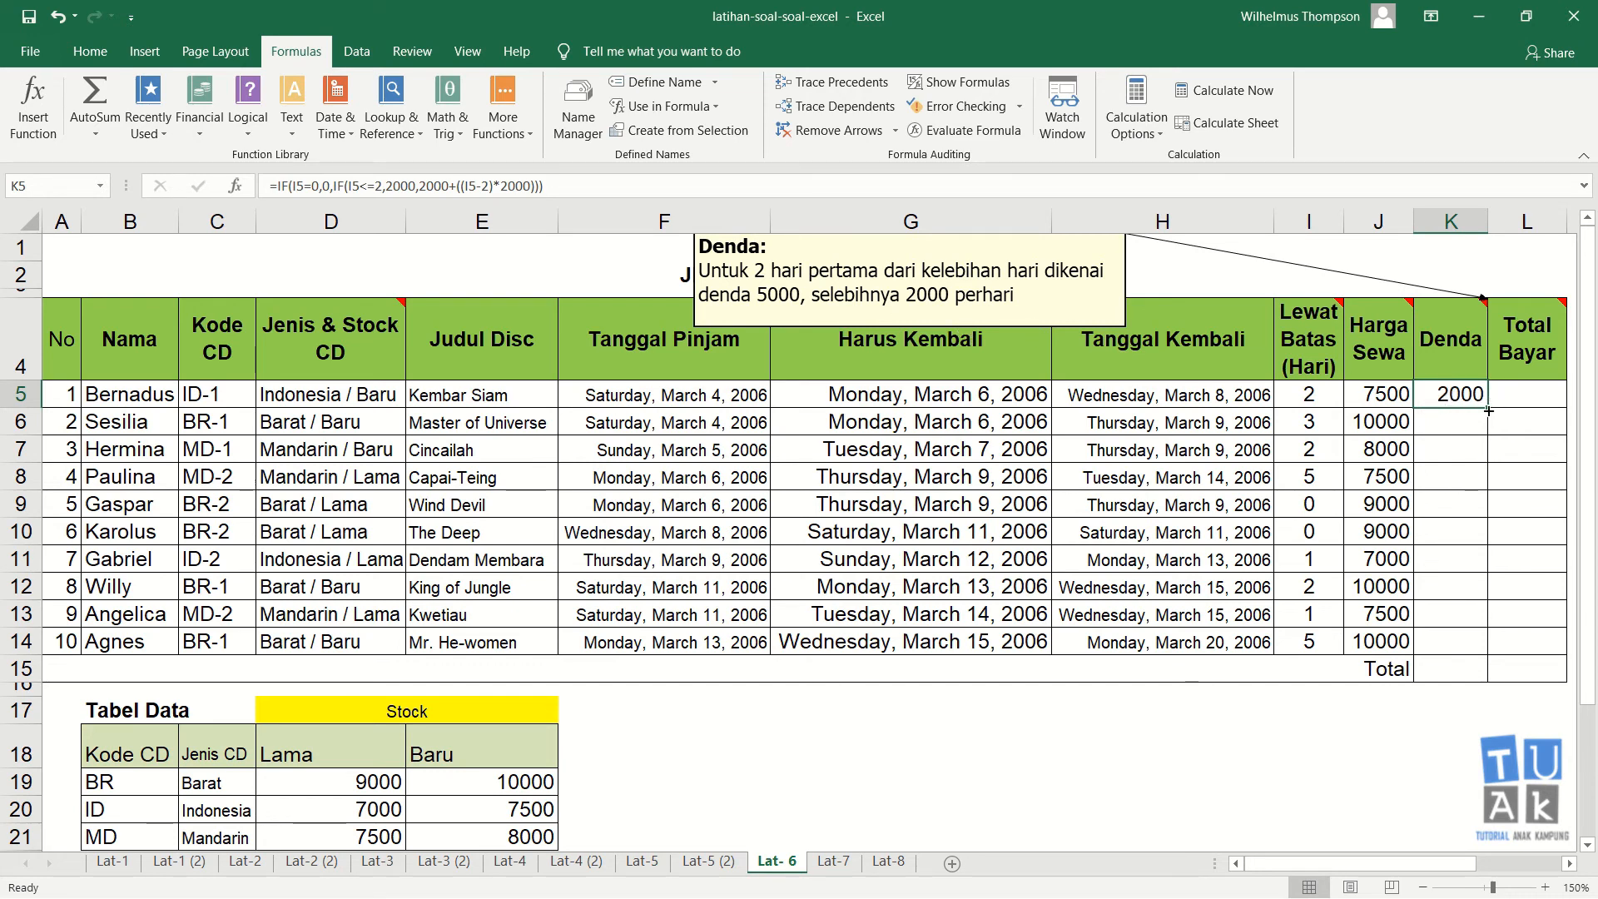
Step: Fill the K5 fine formula down the Denda column through K14
drag(1489, 410, 1472, 655)
click(1469, 476)
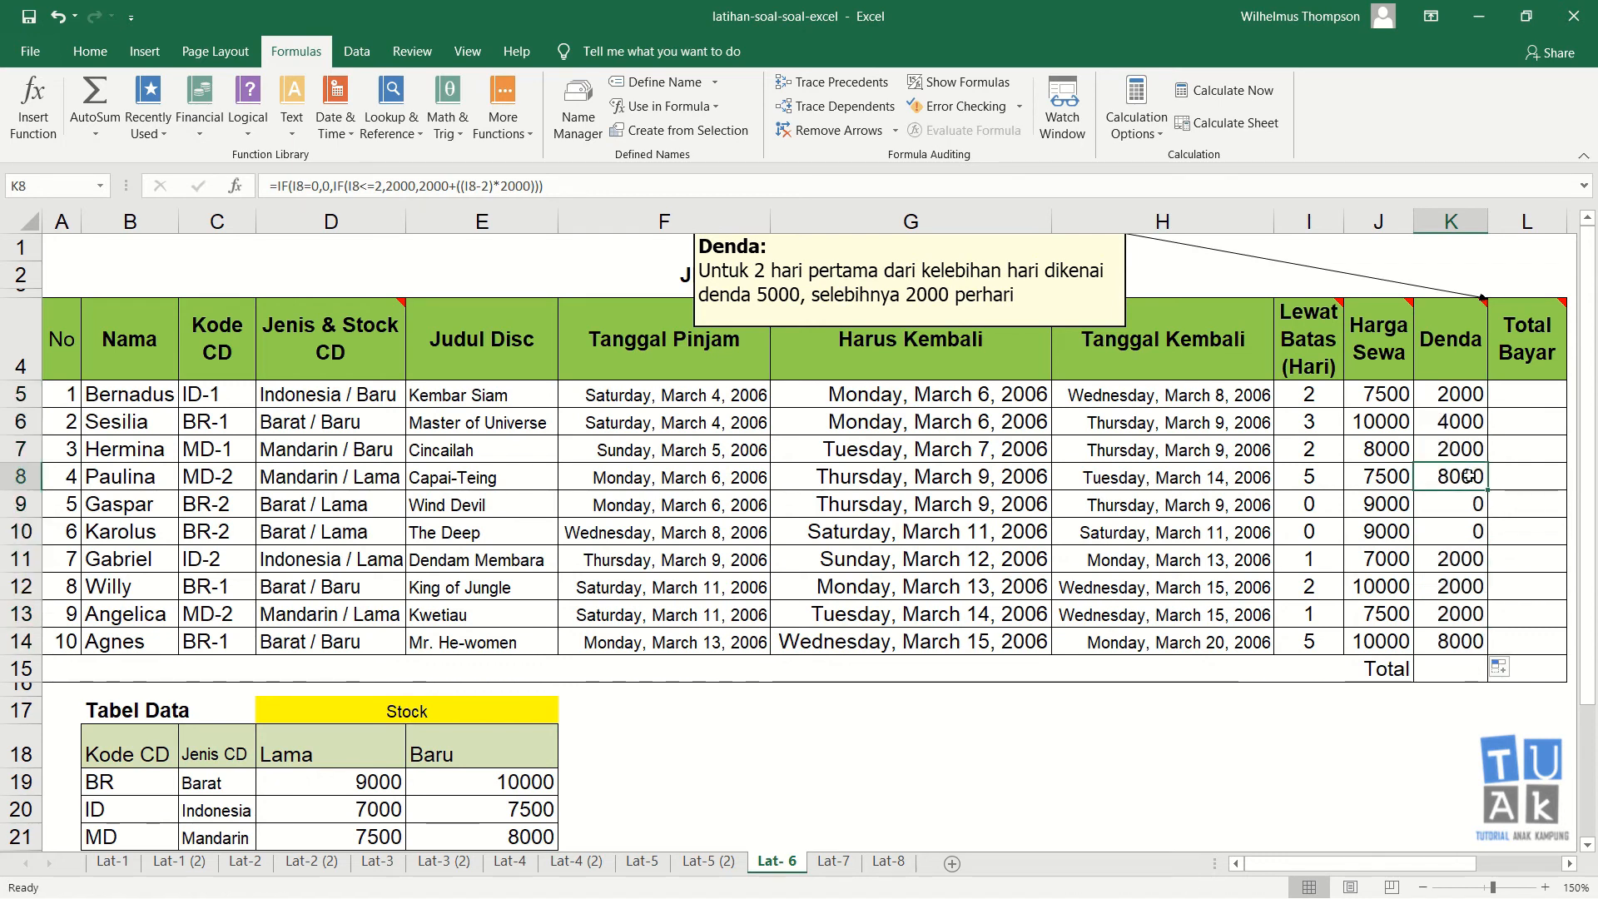
Step: Inspect the copied Denda formulas and their Lewat Batas day counts for several rows
click(1322, 479)
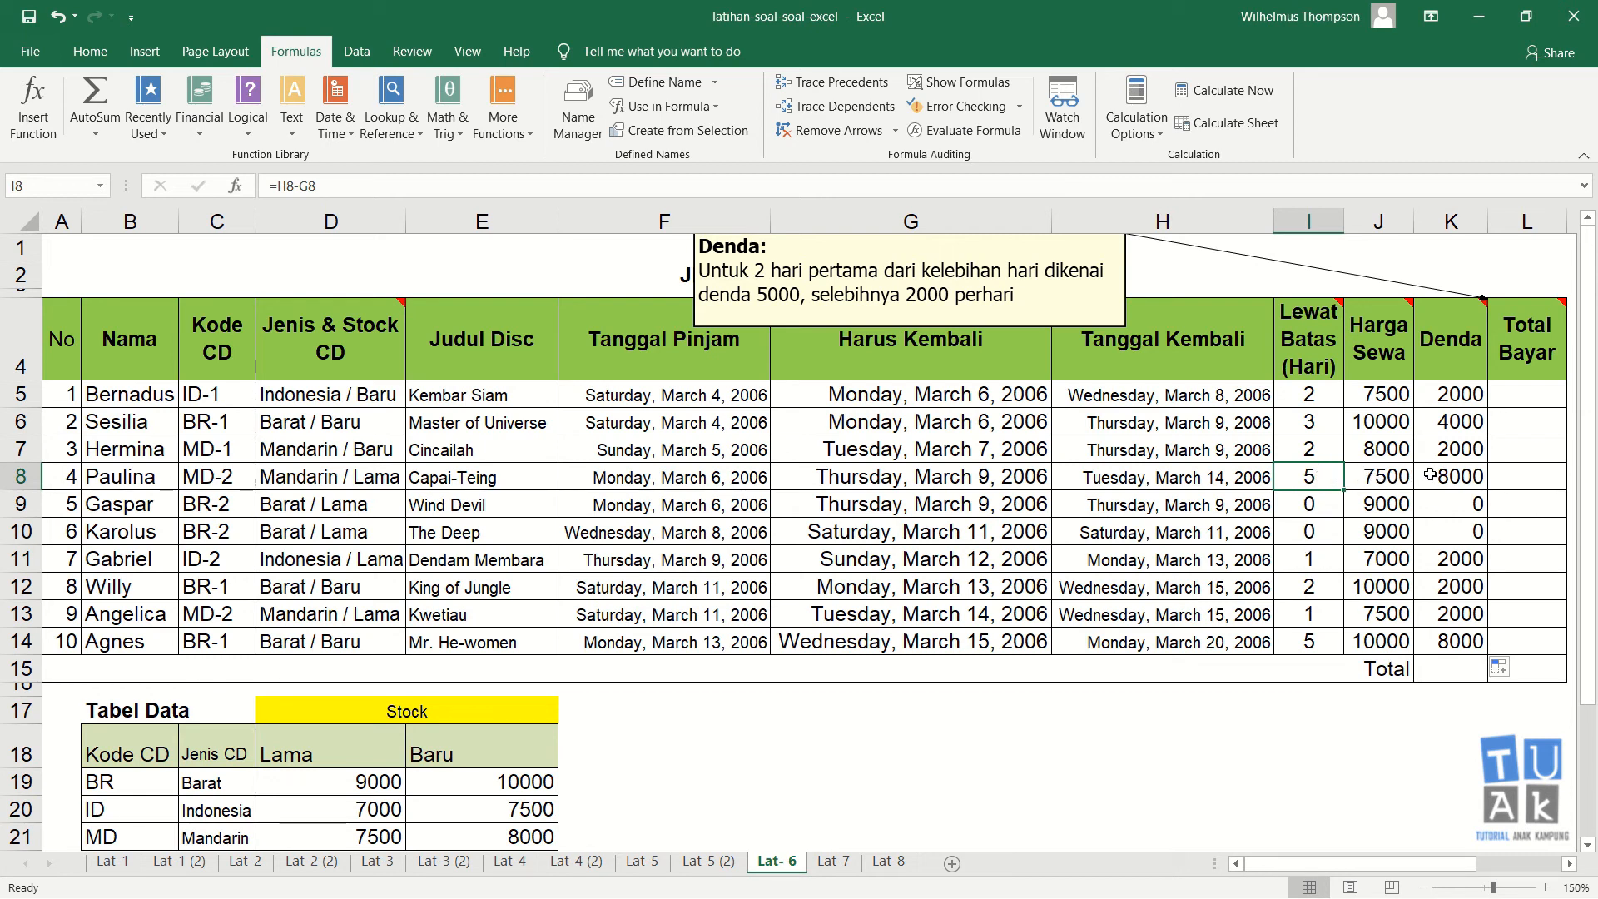
click(1474, 484)
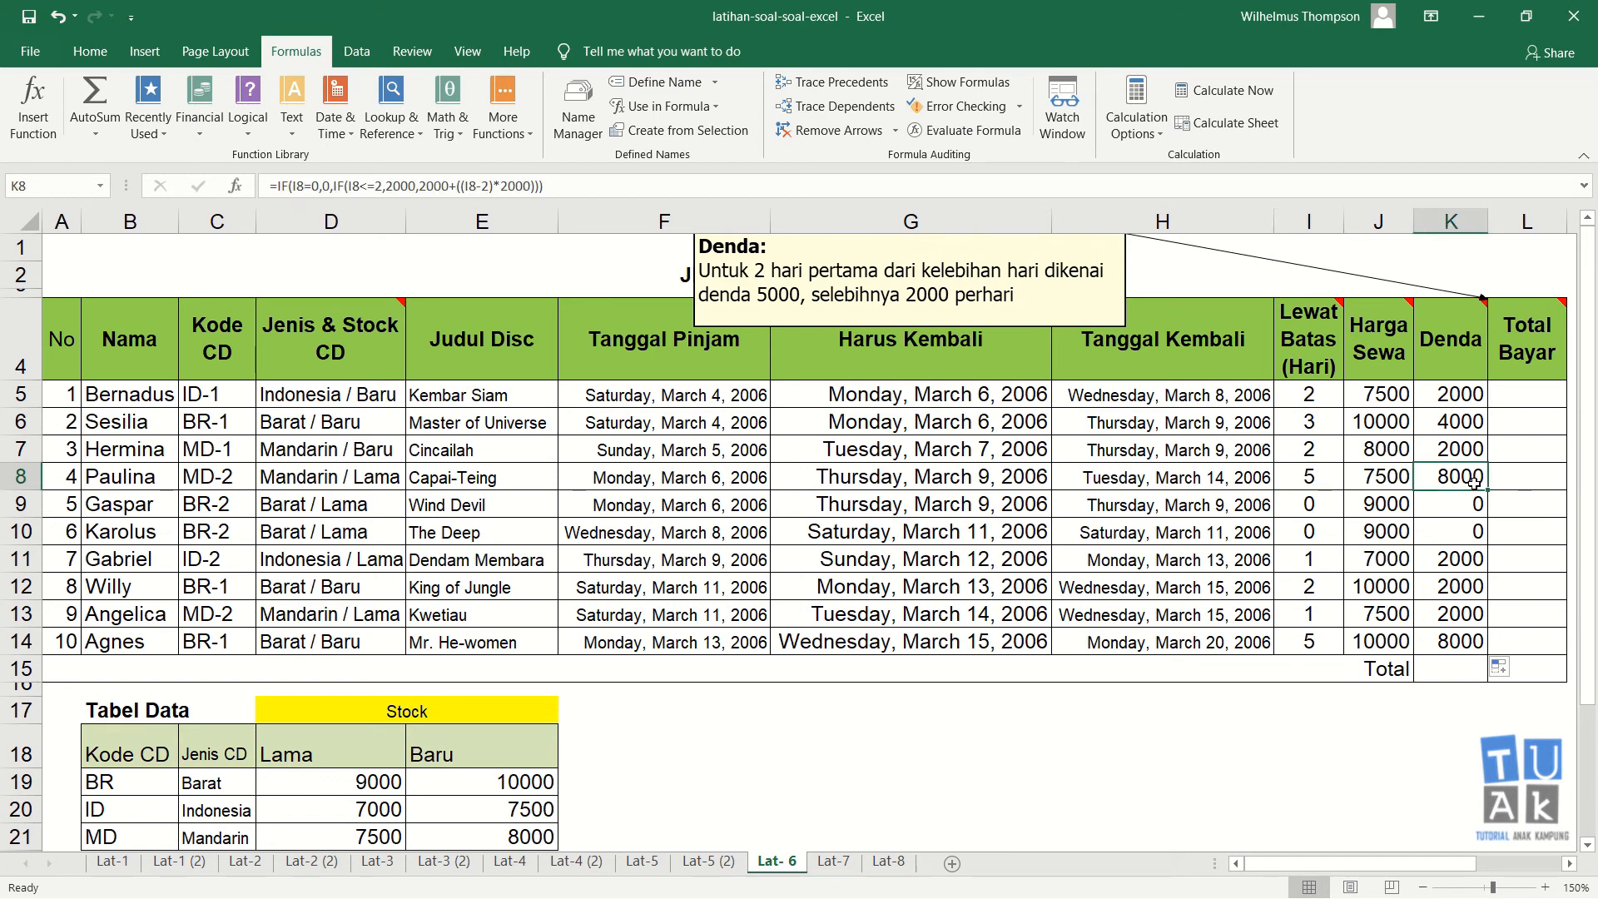
click(1457, 641)
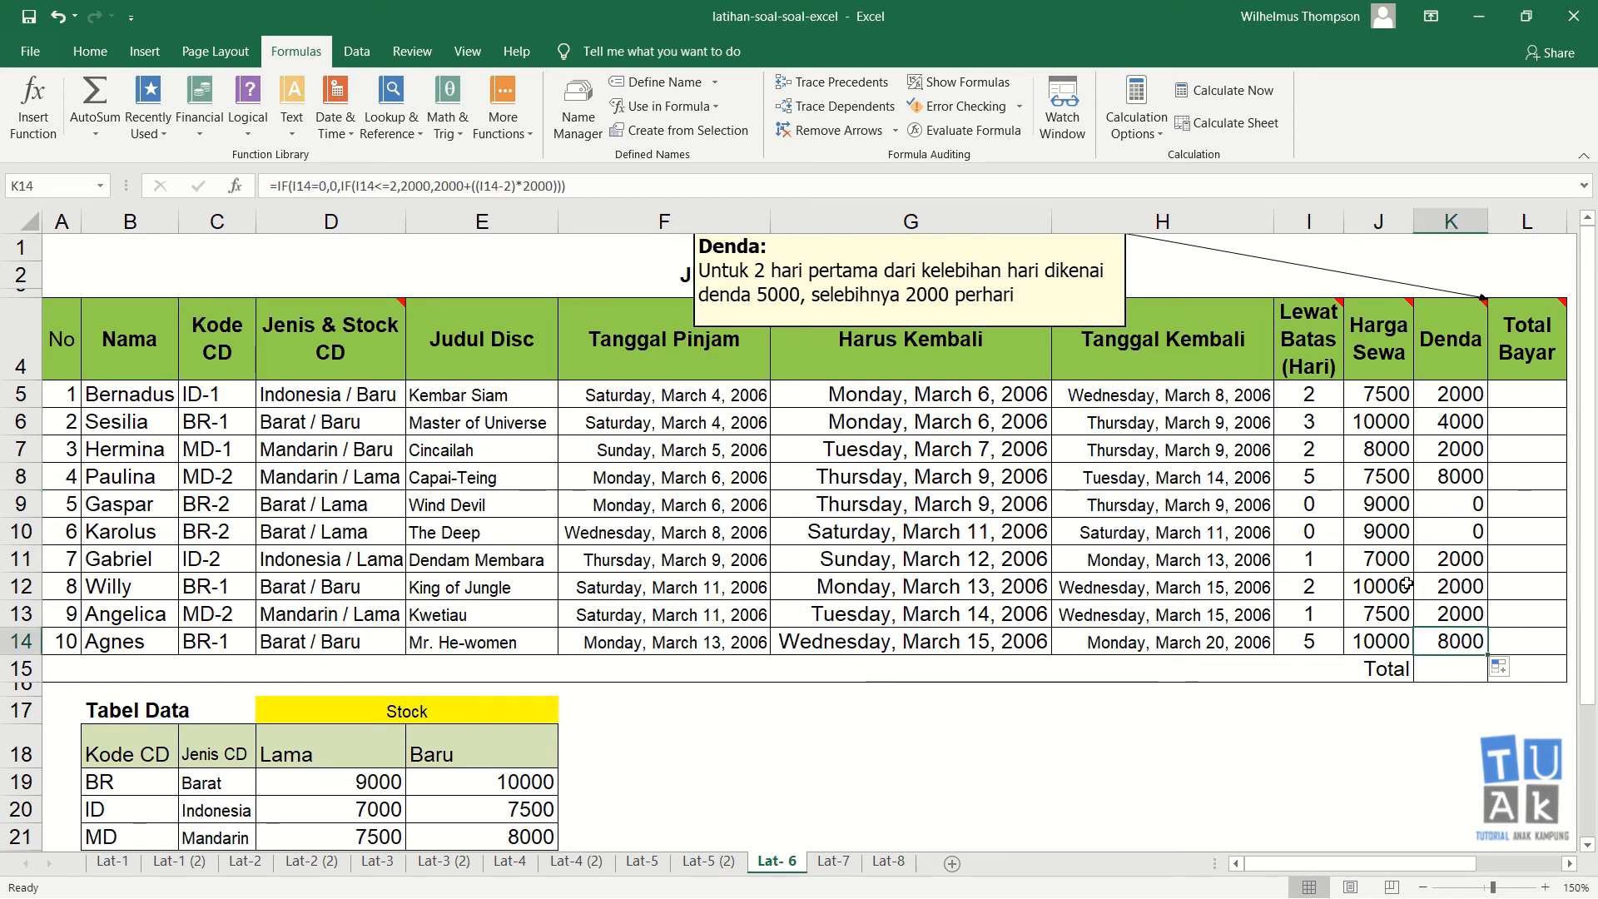
click(1332, 588)
click(1475, 587)
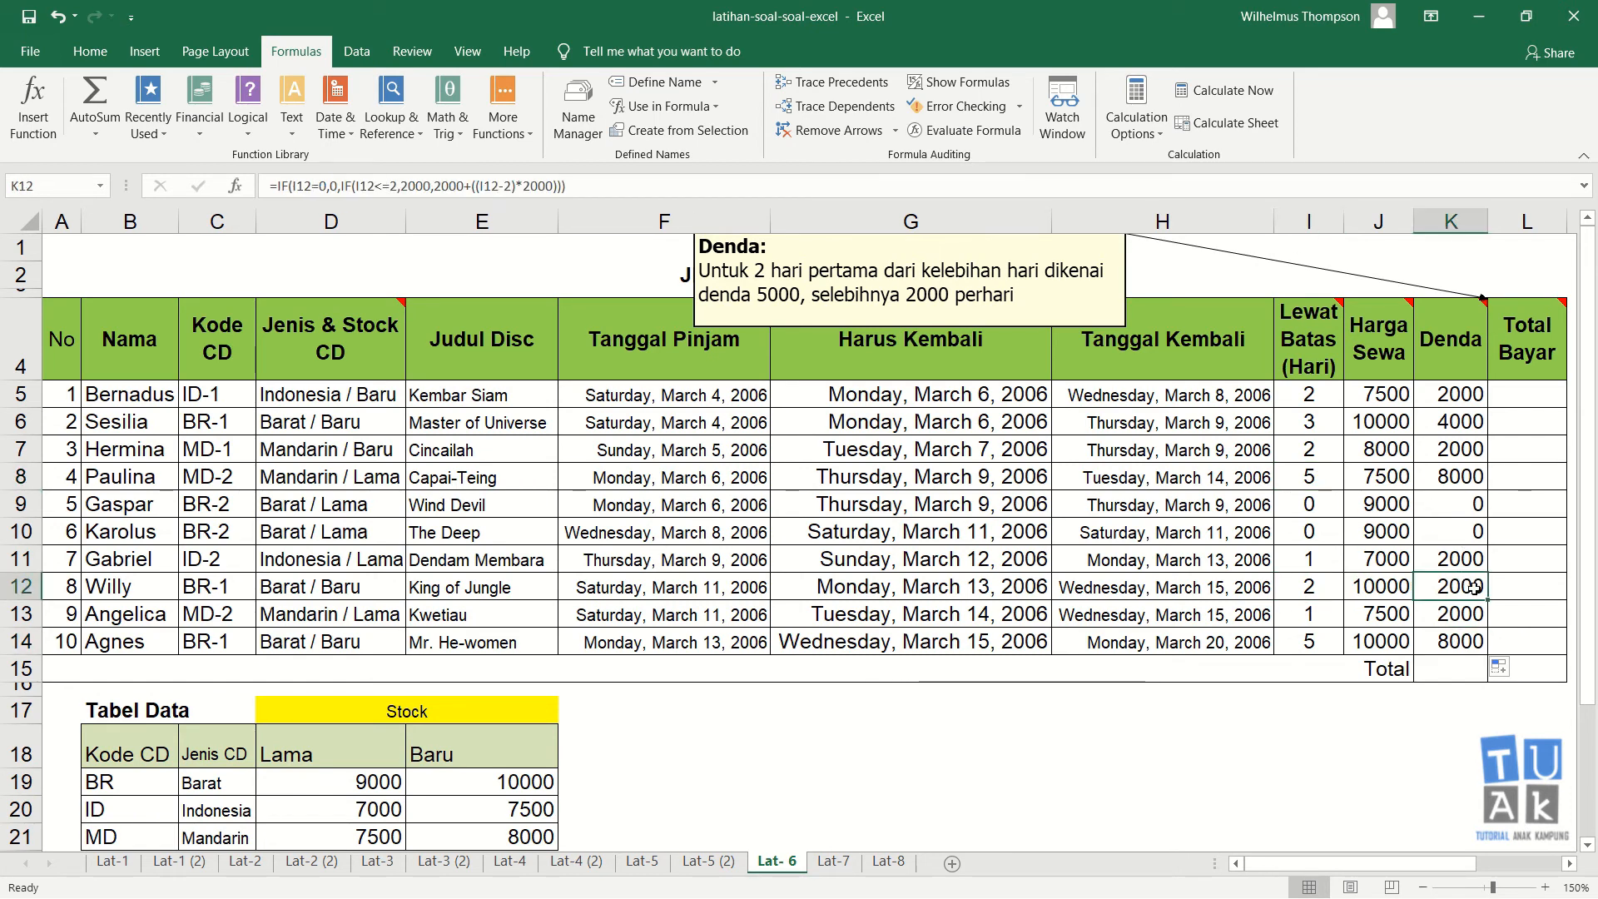
click(1471, 613)
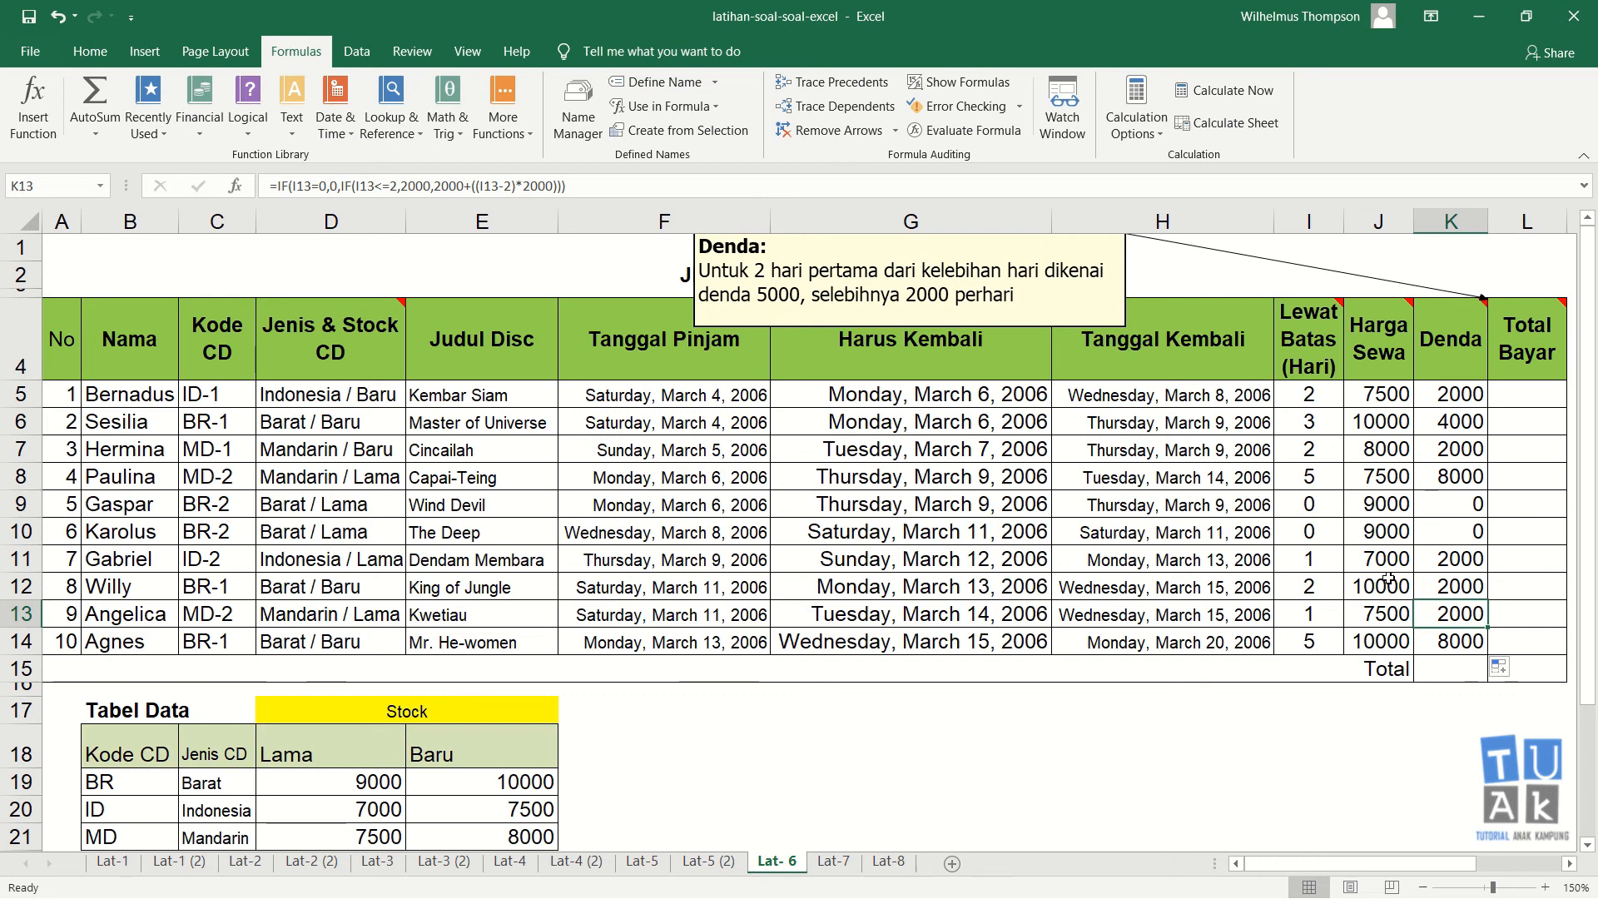
click(1464, 585)
click(1459, 613)
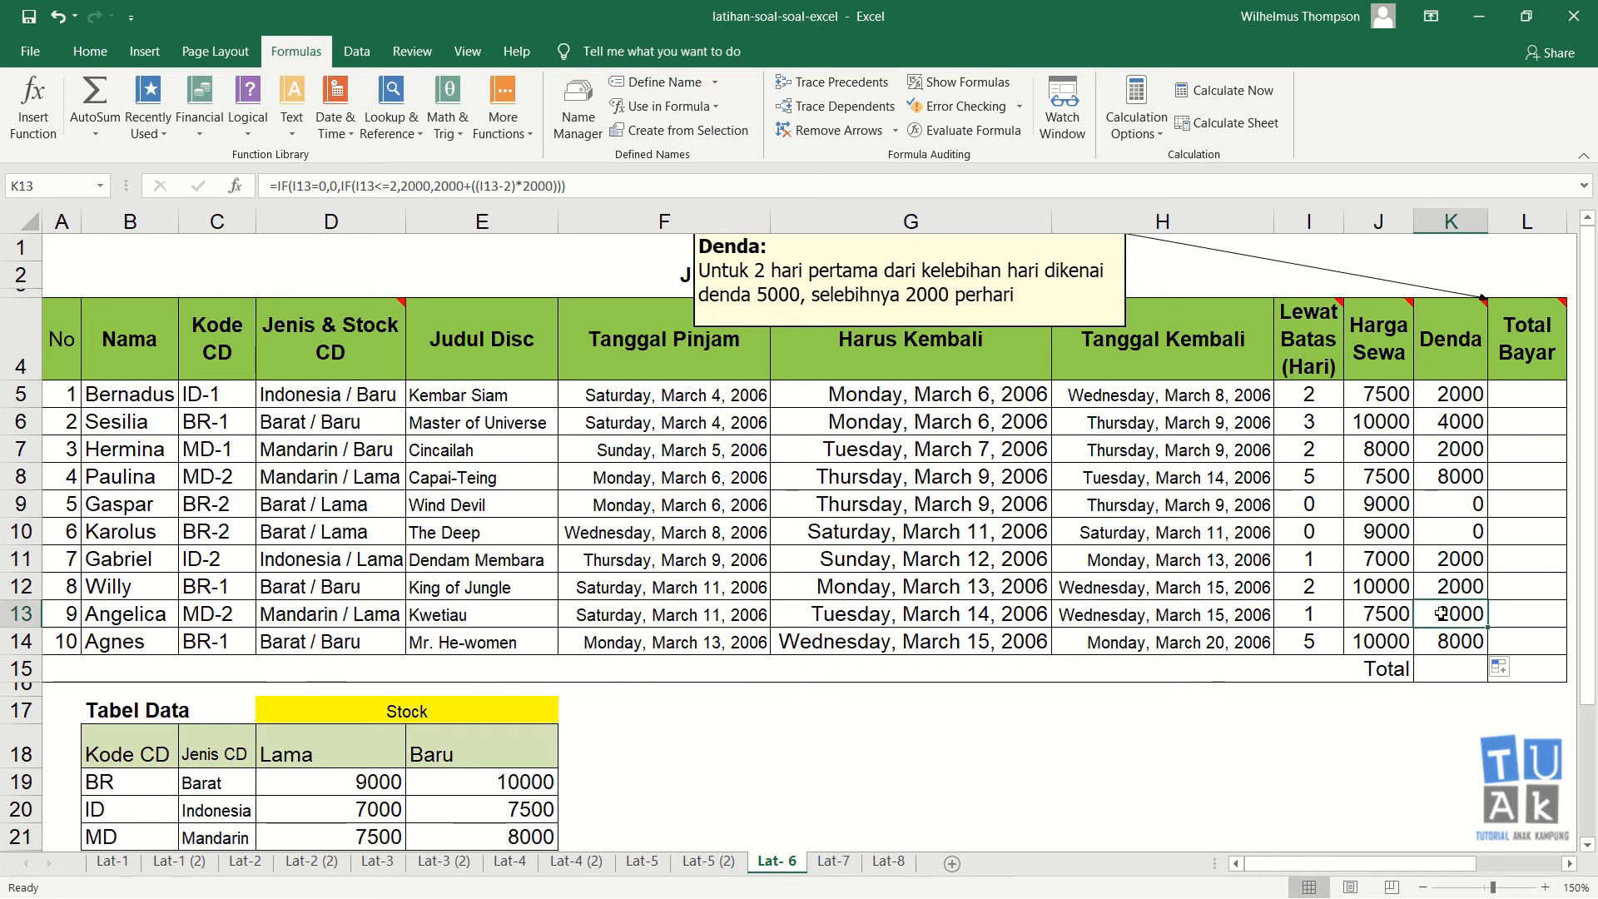
click(1319, 613)
click(1327, 586)
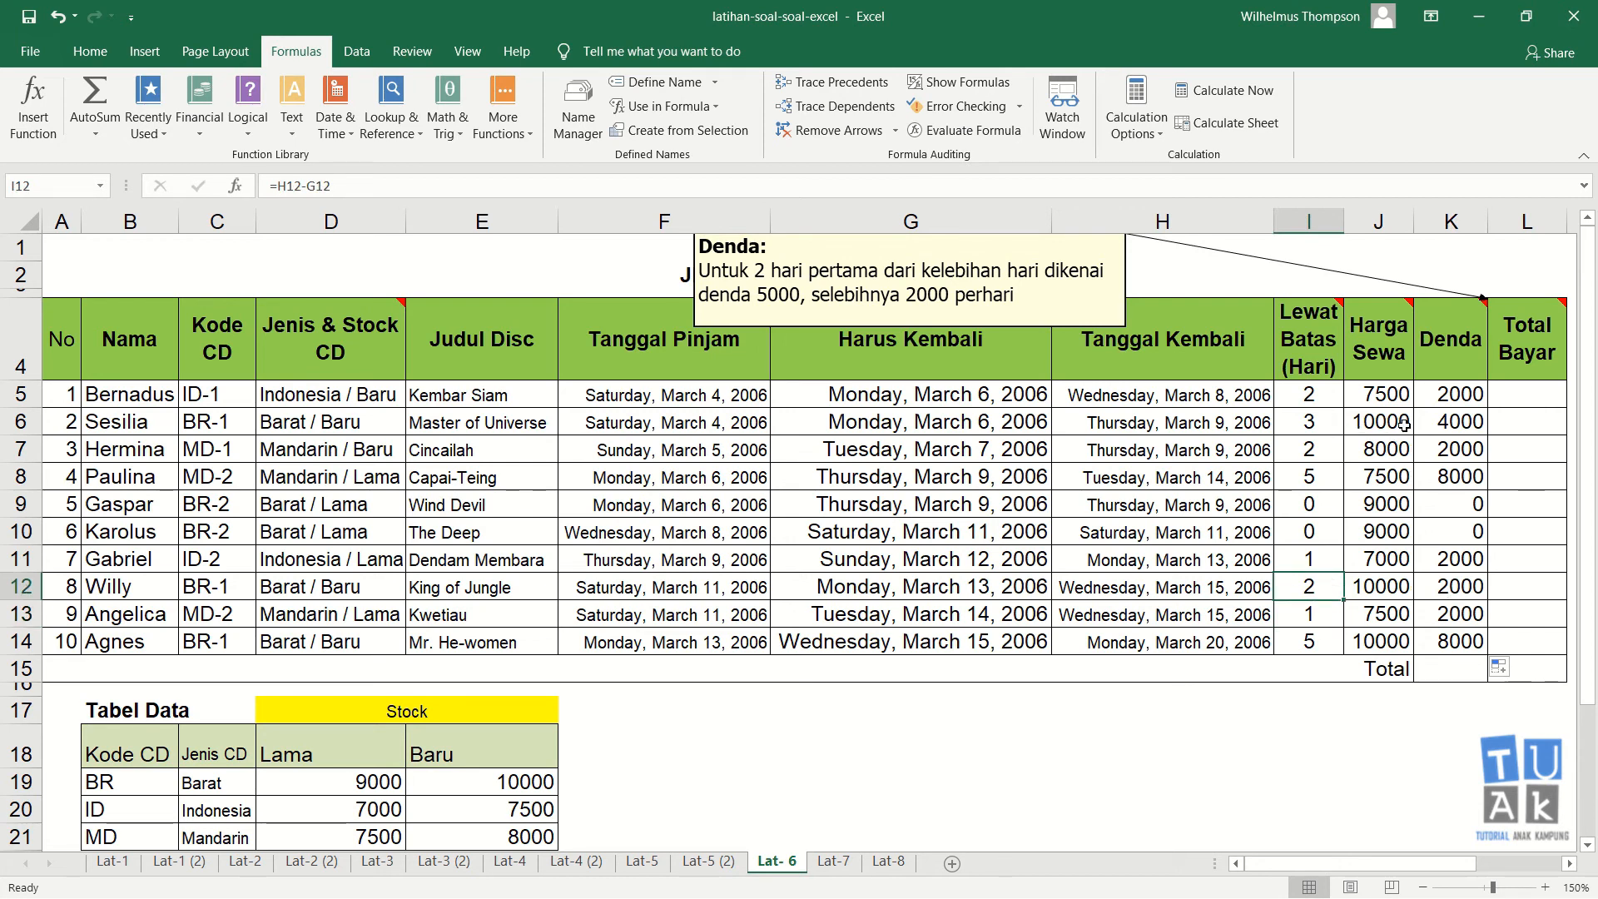
Step: Hide the comment attached to the Denda column header
click(1456, 423)
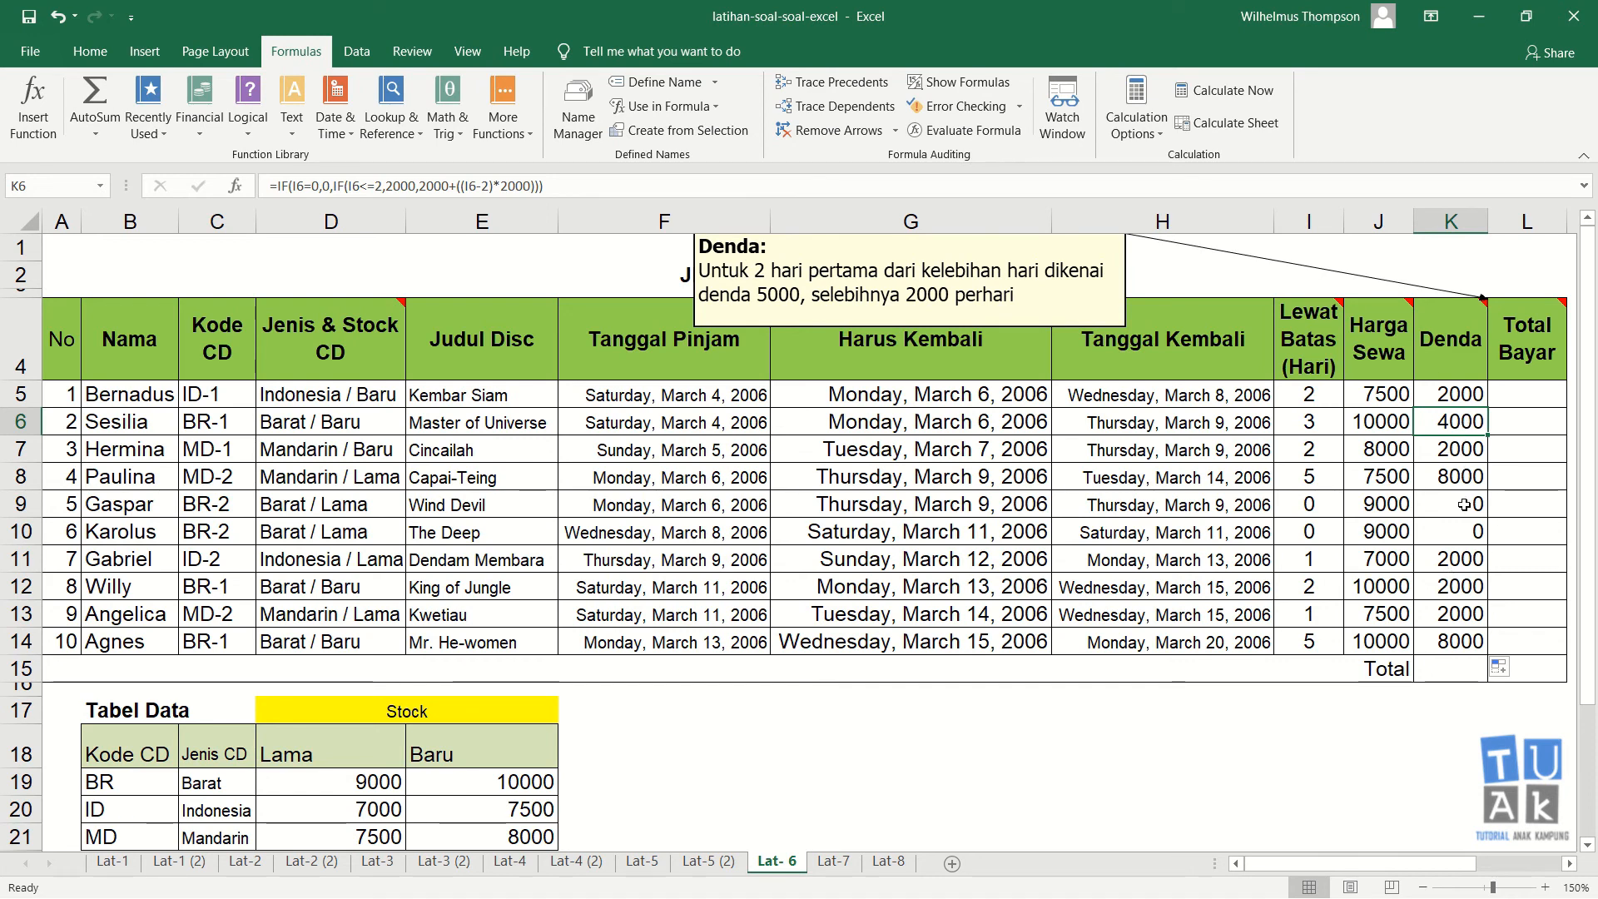
click(1477, 468)
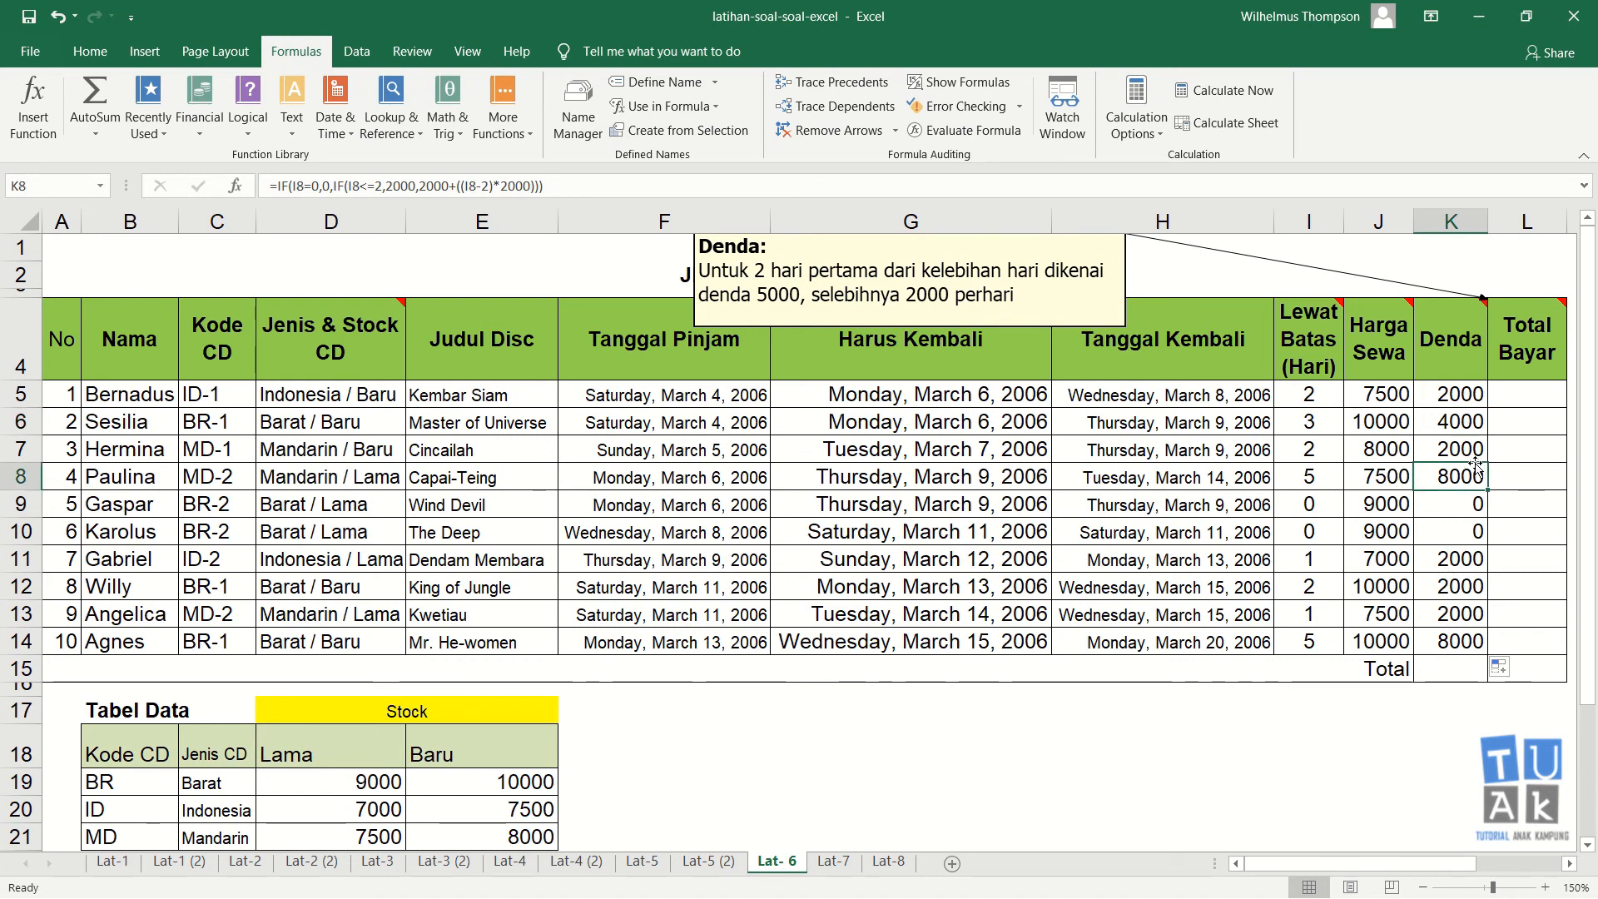
right_click(1439, 337)
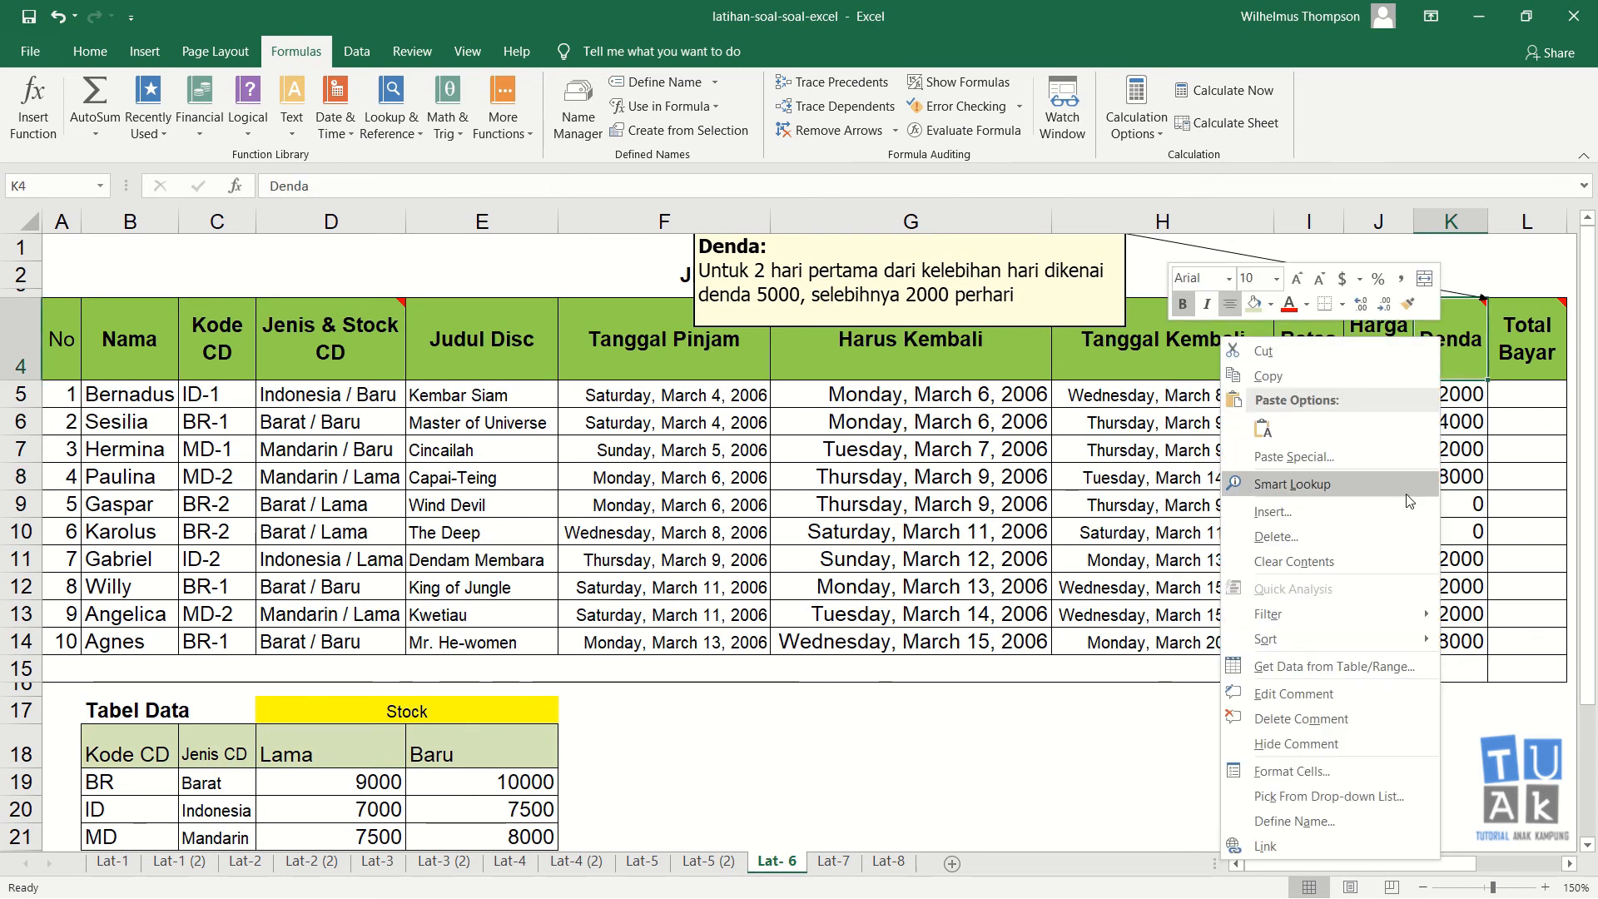
click(1357, 744)
Step: Enter =J5+K5 as the Total Bayar formula in L5, adding Harga Sewa and Denda
click(1526, 388)
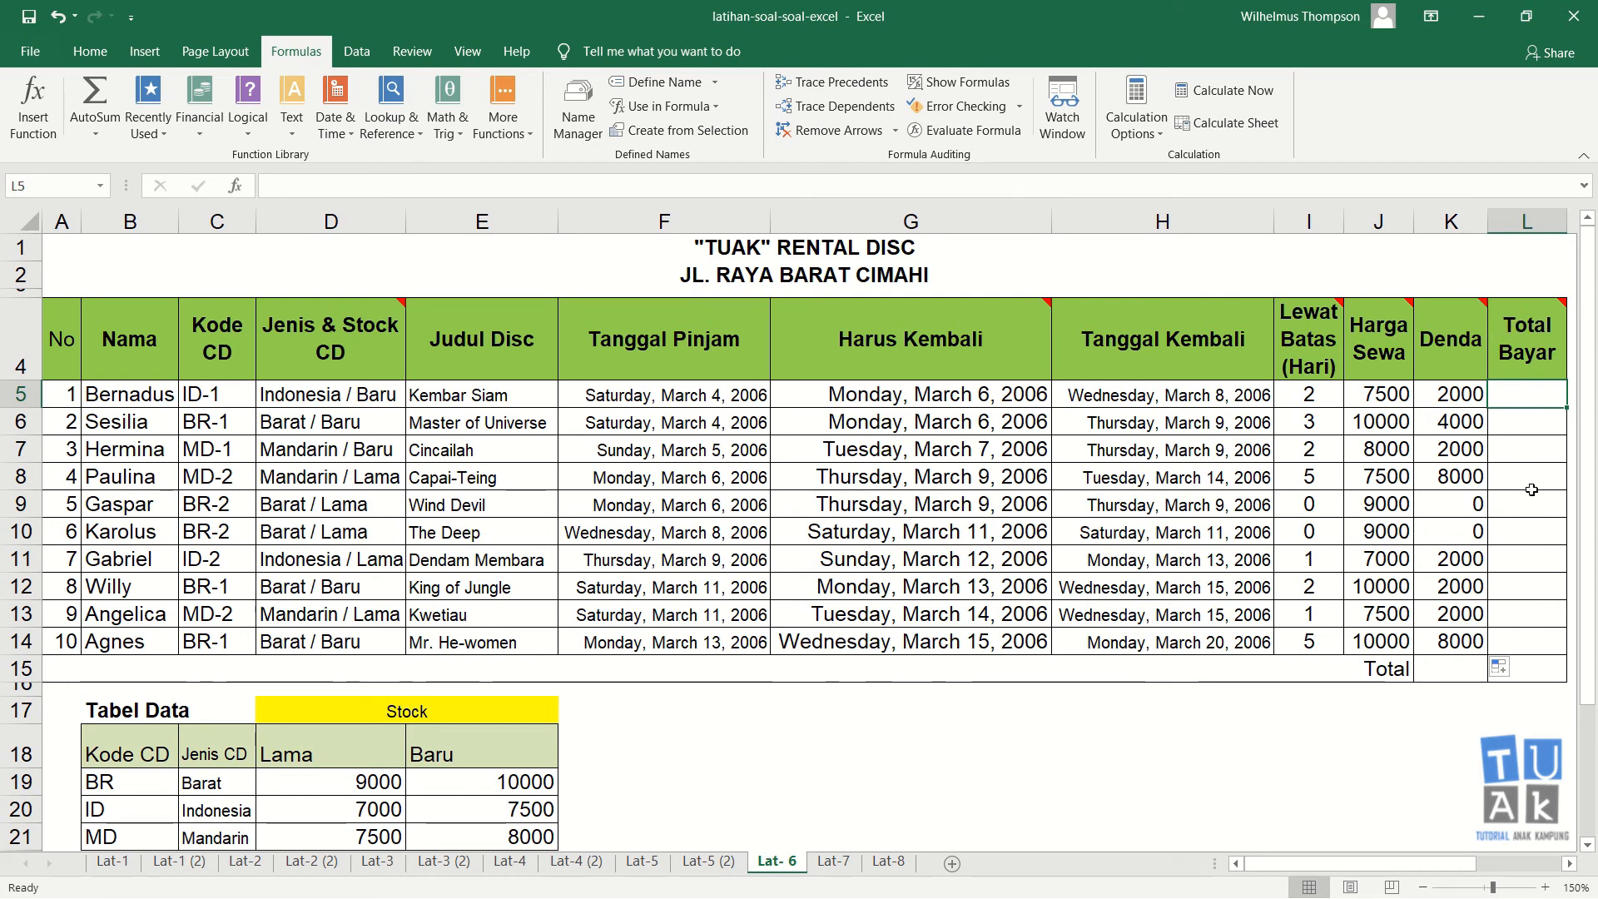
text(=)
key(Left)
key(Left)
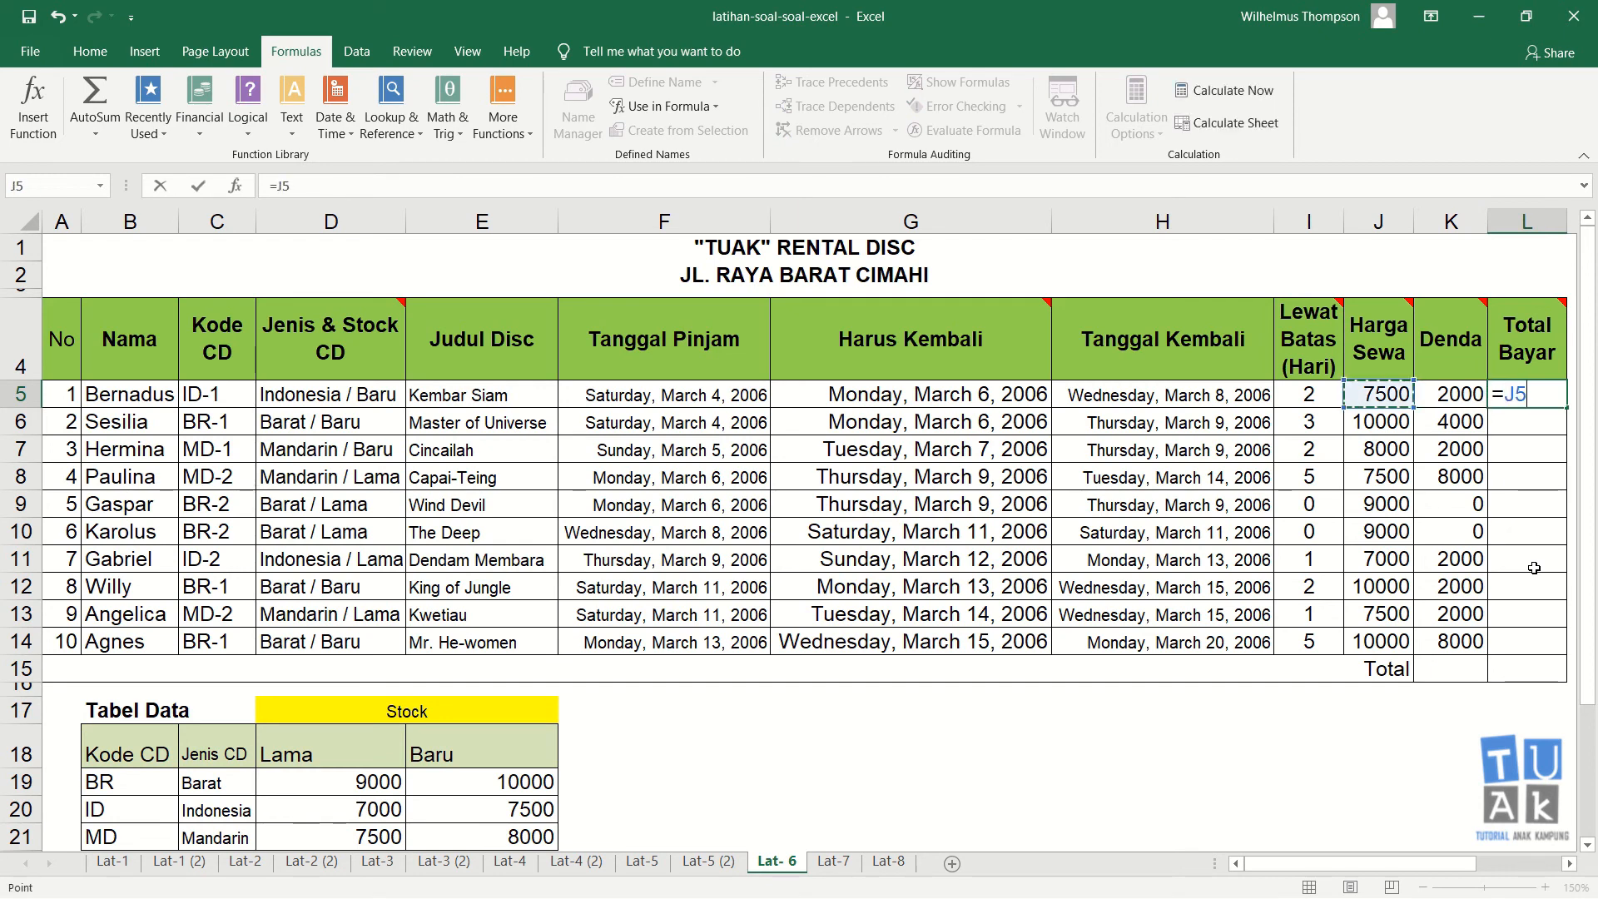
text(+)
key(Left)
key(Return)
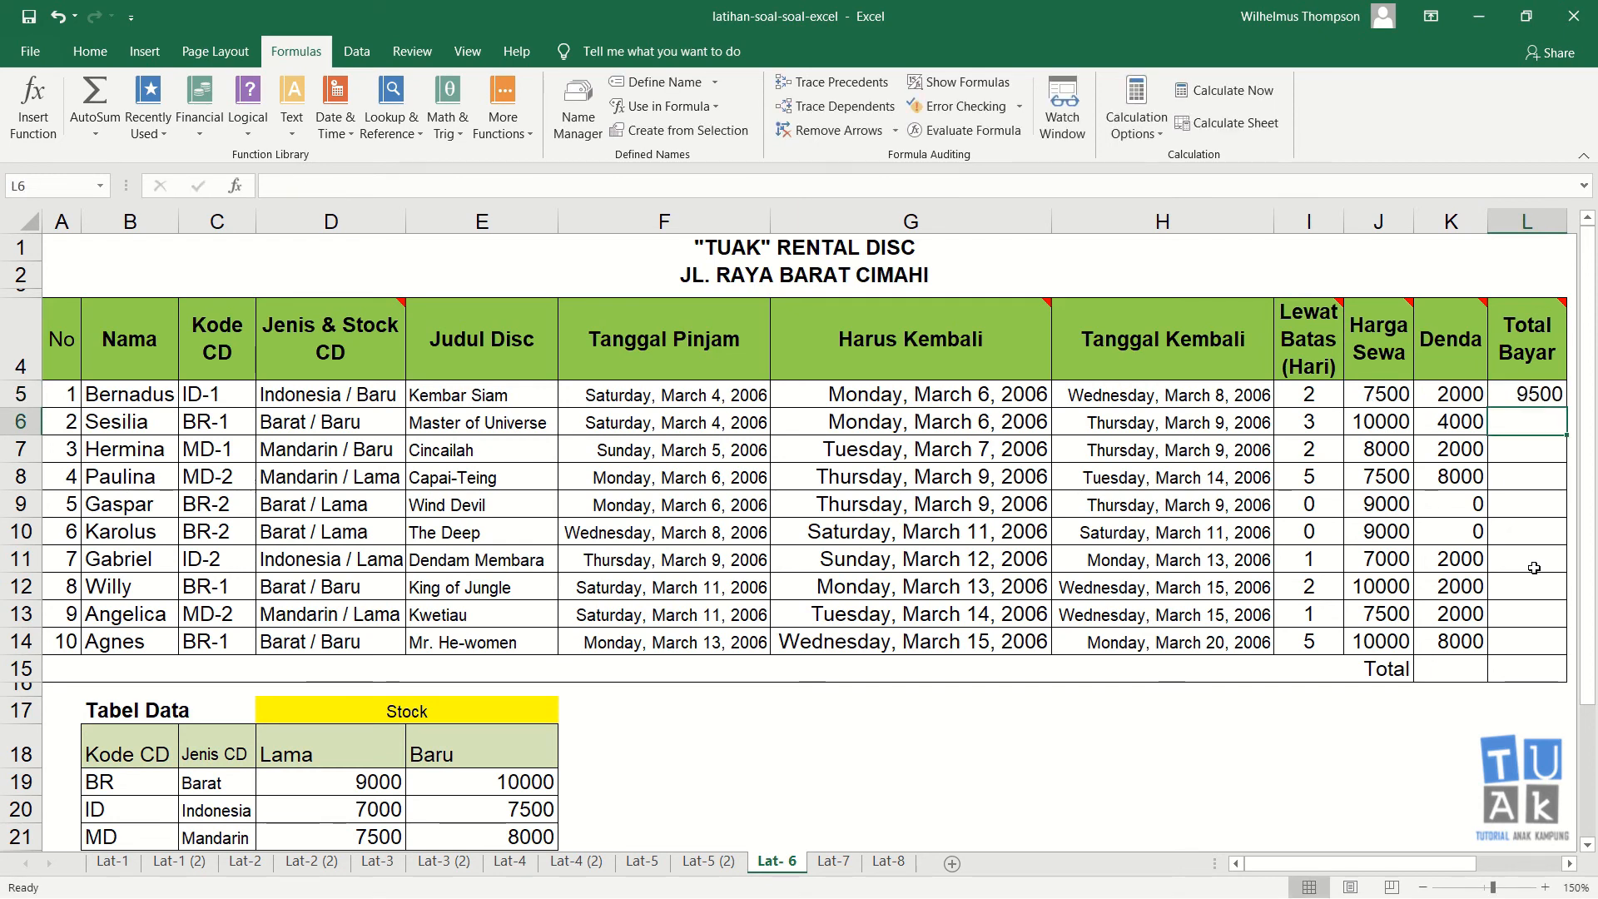
Step: Fill the L5 Total Bayar formula down the column through L14
click(1536, 393)
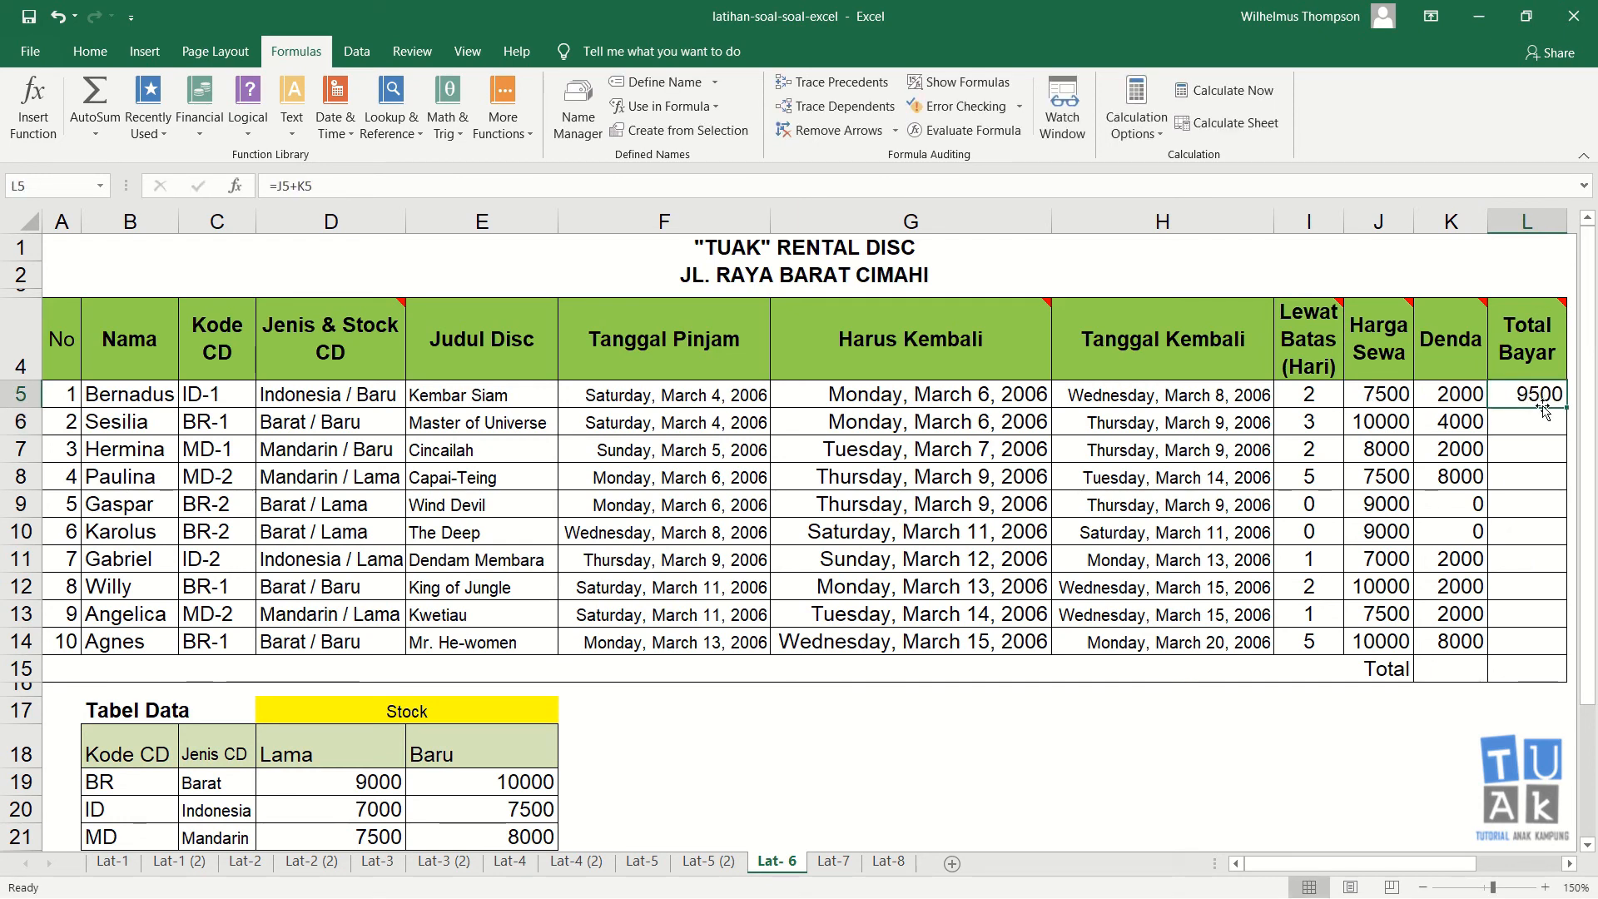
drag(1567, 411, 1565, 655)
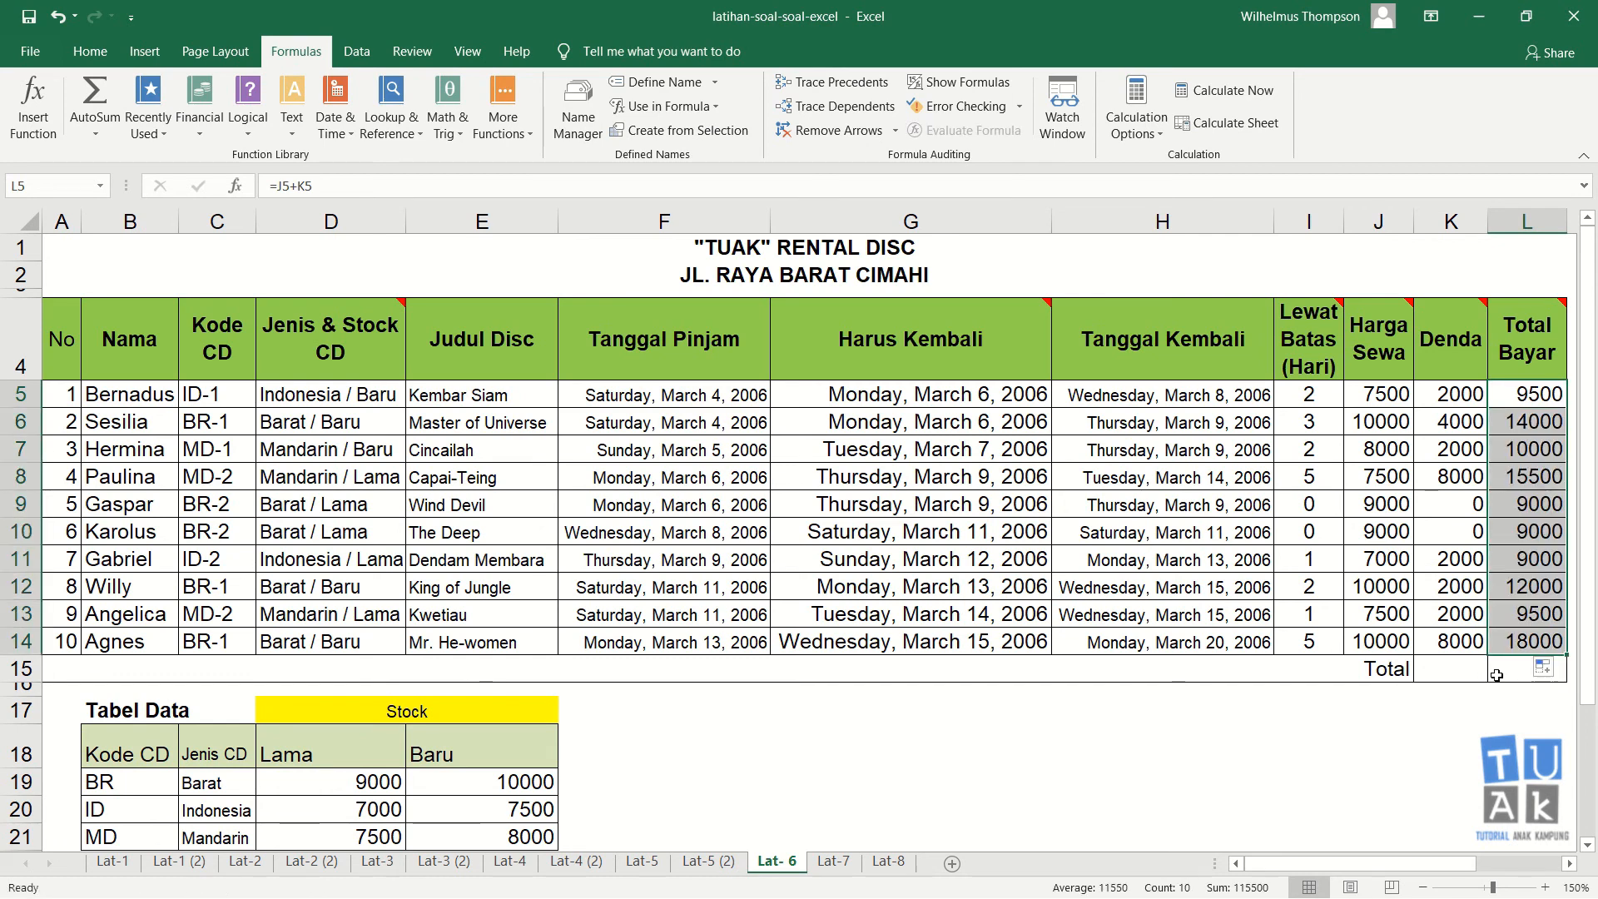
Step: Sum the Denda column into K15 with AutoSum, then copy the total across to L15
click(1469, 672)
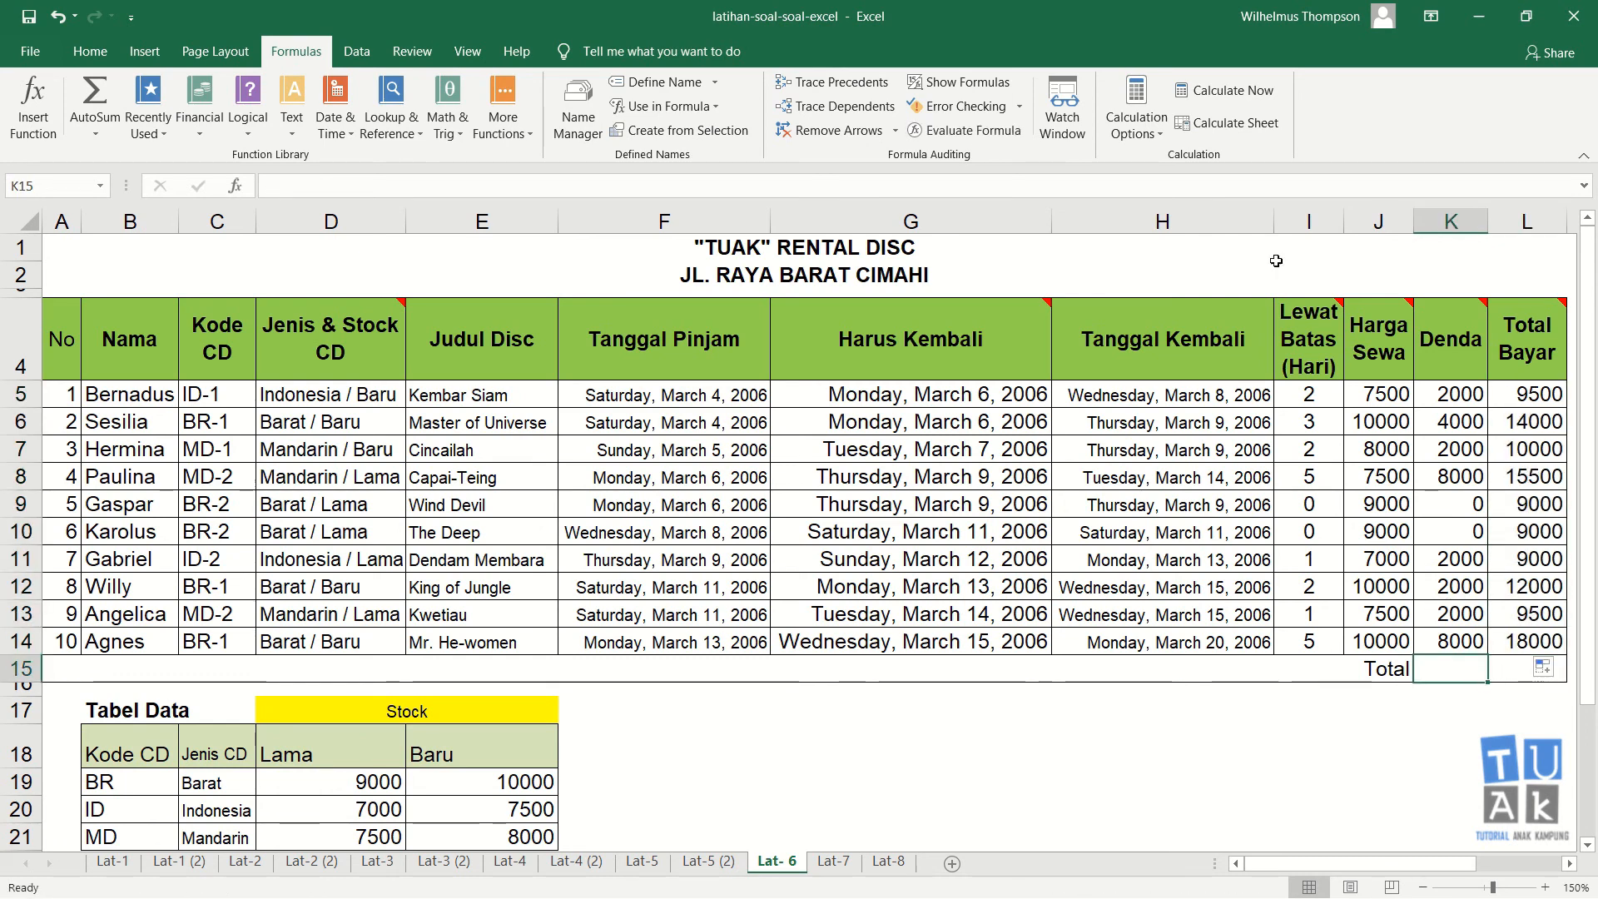
click(94, 106)
key(Return)
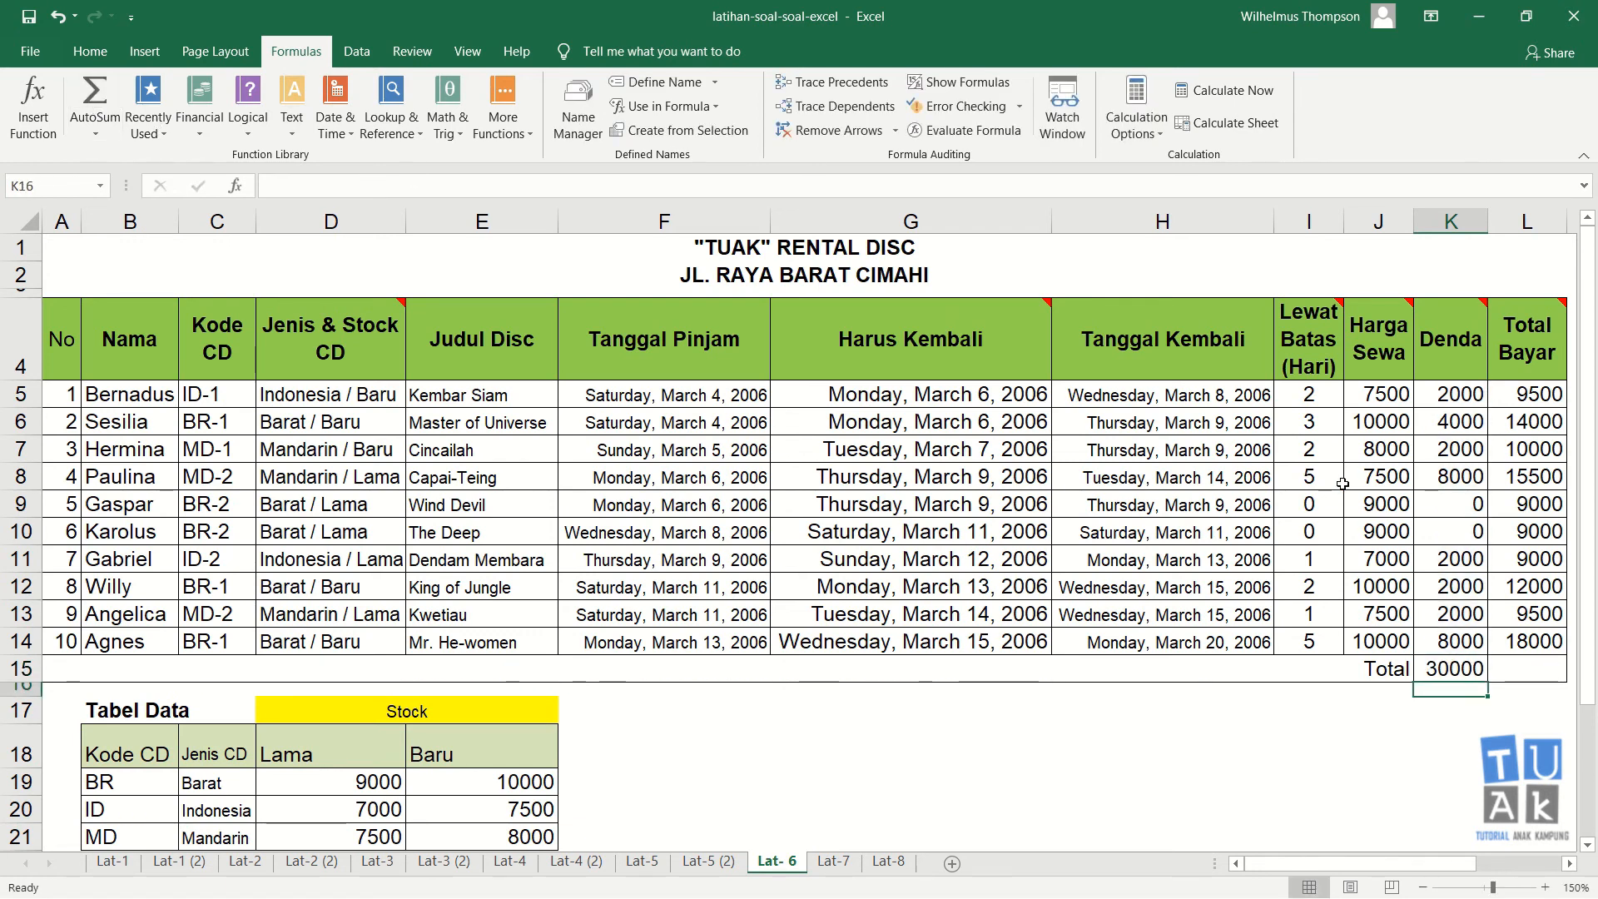
click(1451, 673)
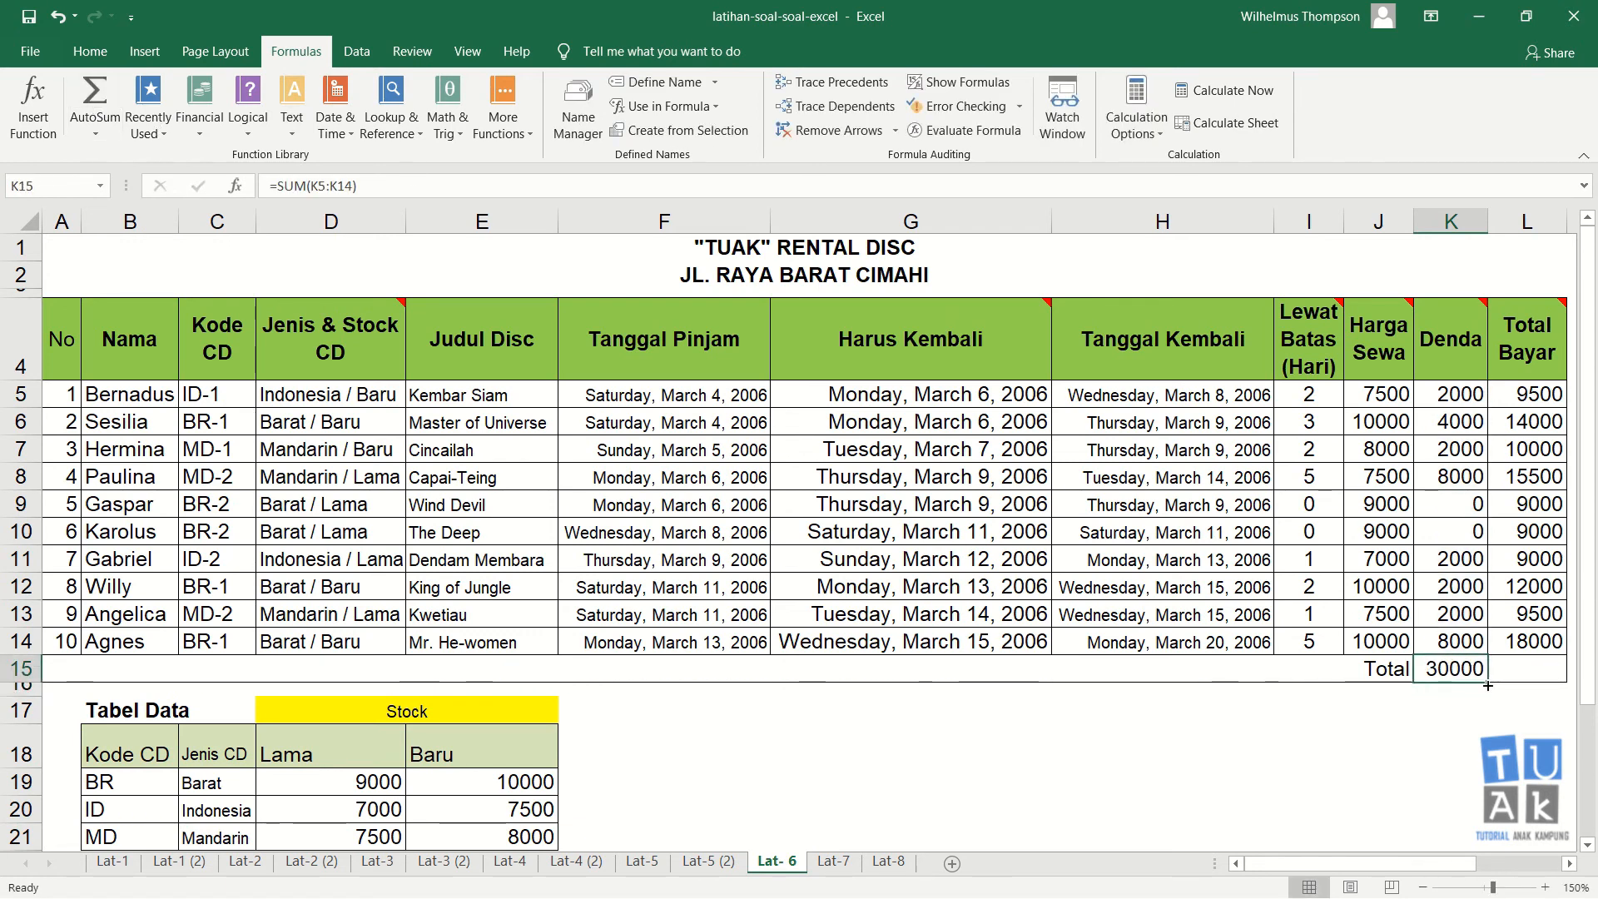
mouse_move(1489, 681)
mouse_down()
mouse_move(1536, 688)
mouse_move(1491, 684)
mouse_up()
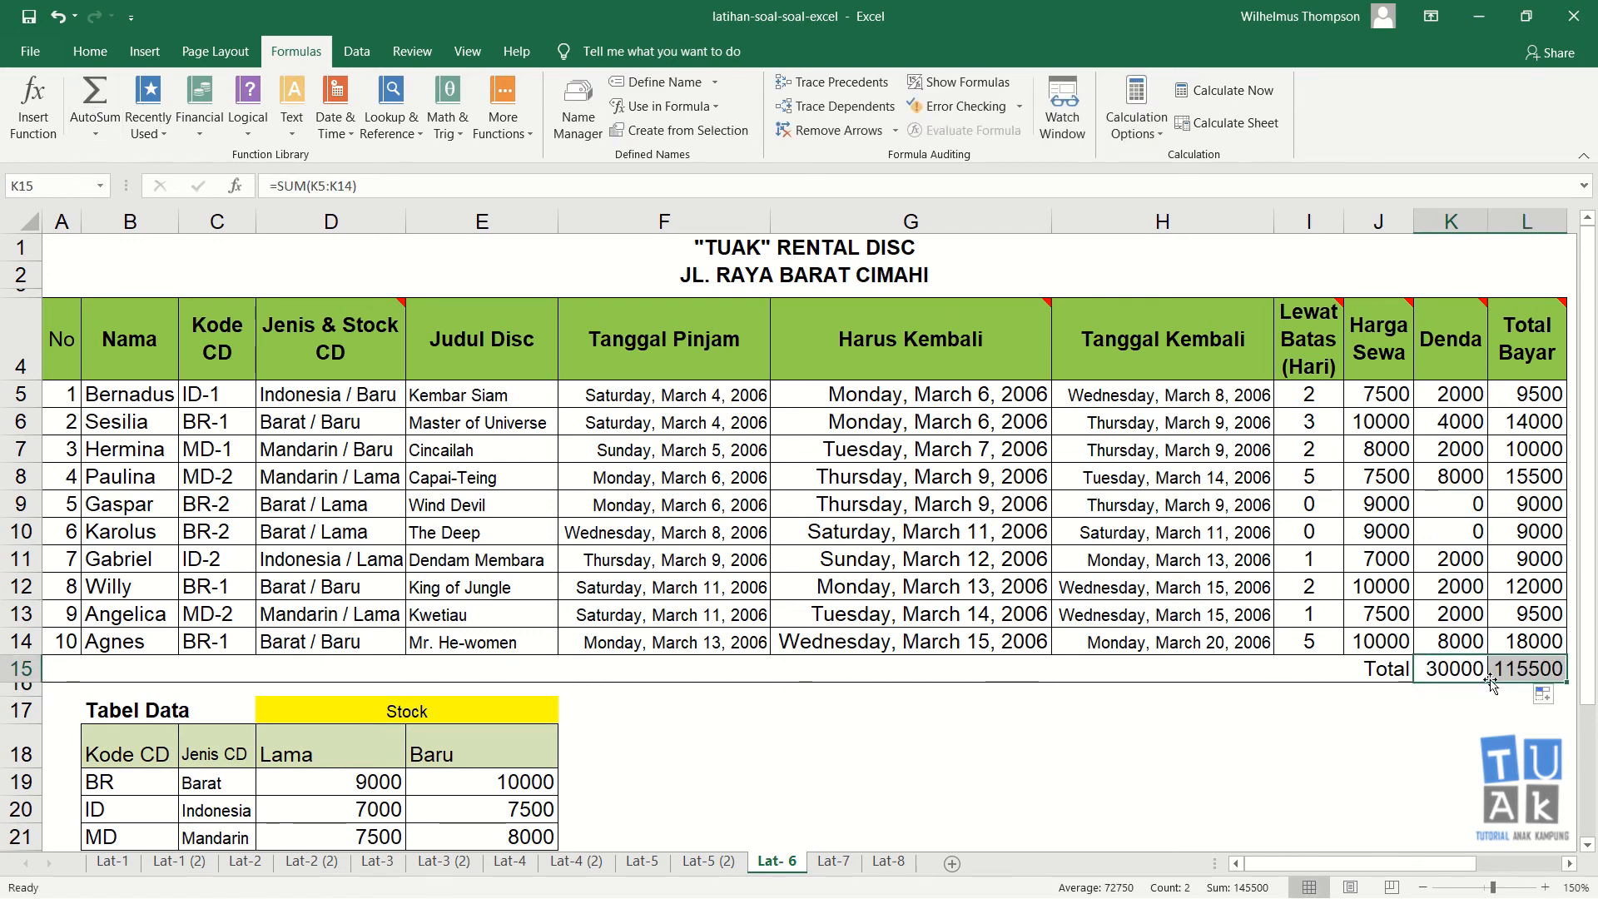
click(1331, 743)
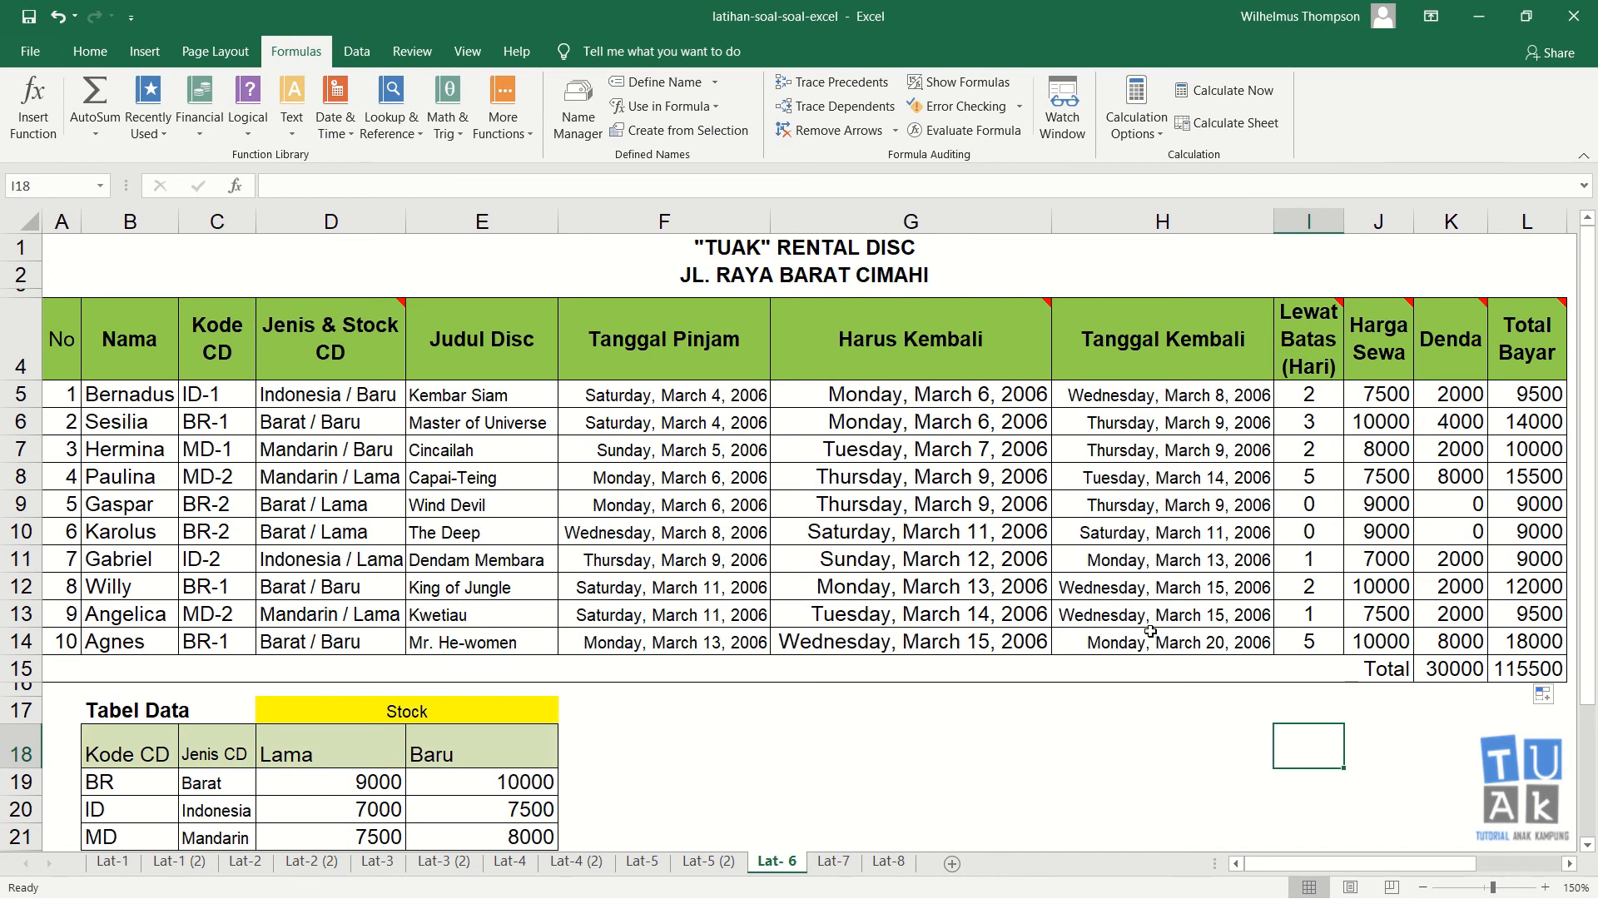
click(1142, 700)
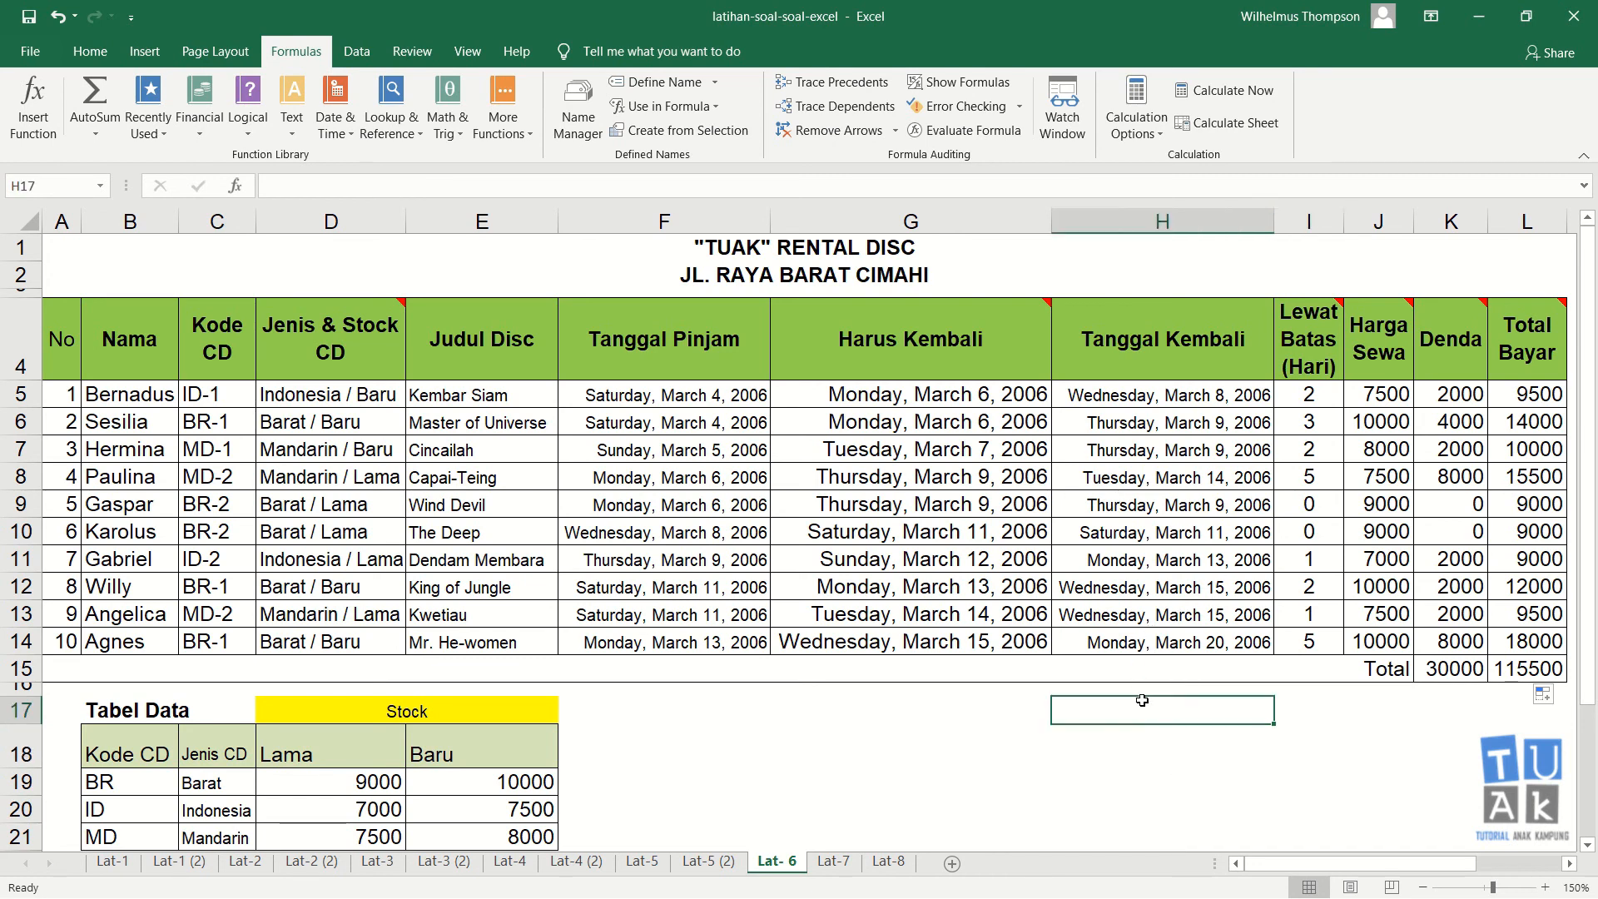
click(914, 708)
click(915, 739)
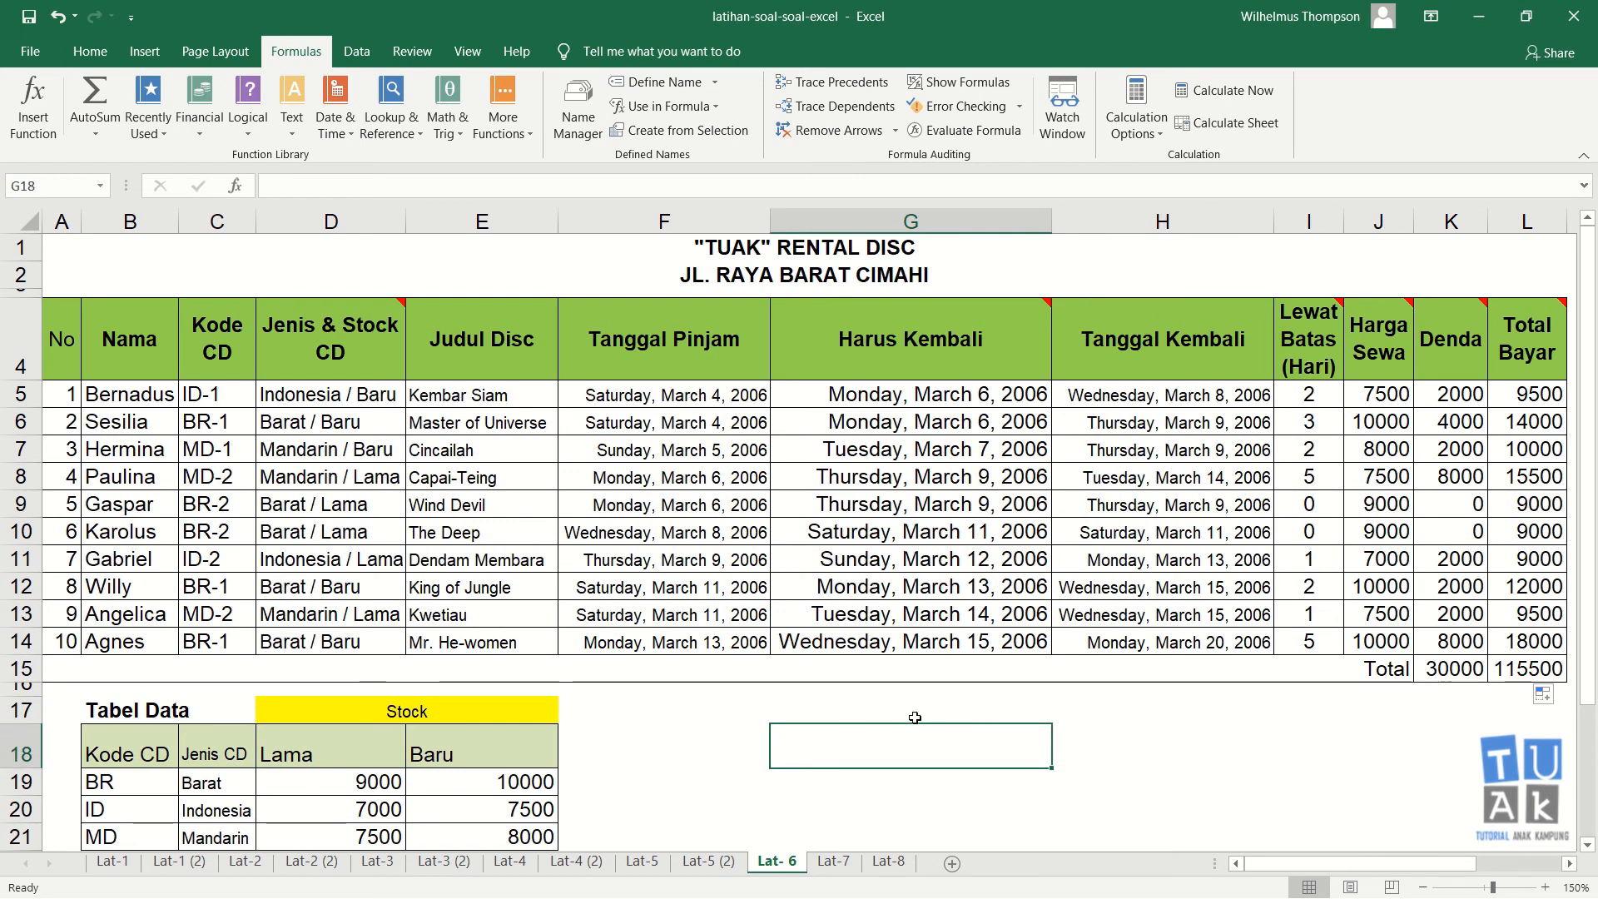
click(915, 718)
click(915, 734)
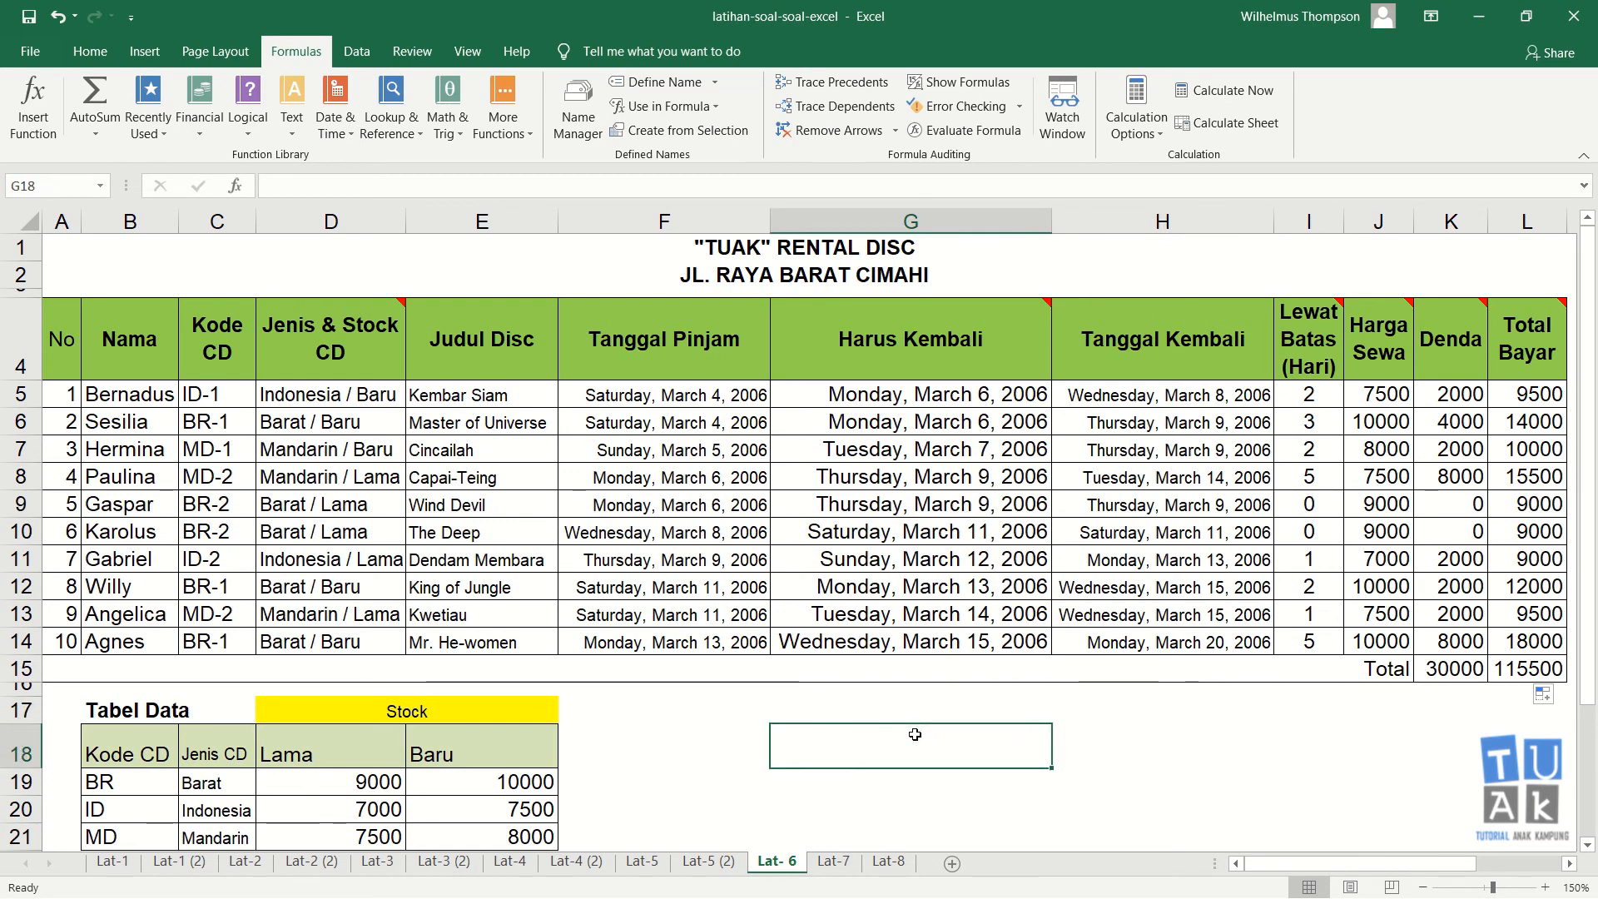
Step: Enter the author's e-mail address in cell G17 below the table
click(916, 718)
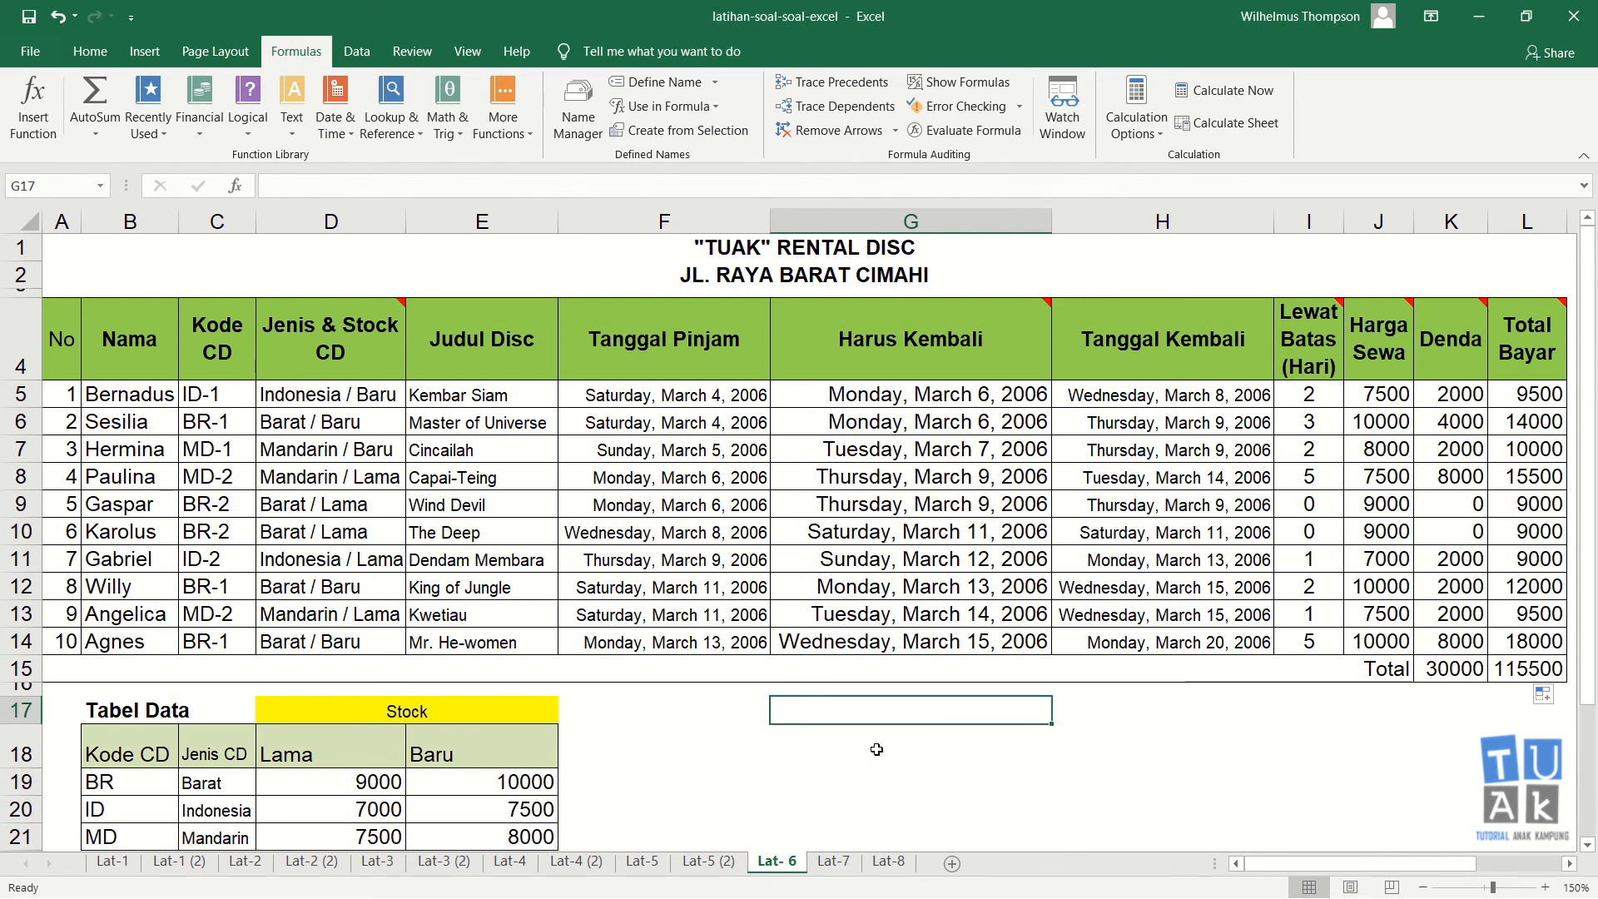
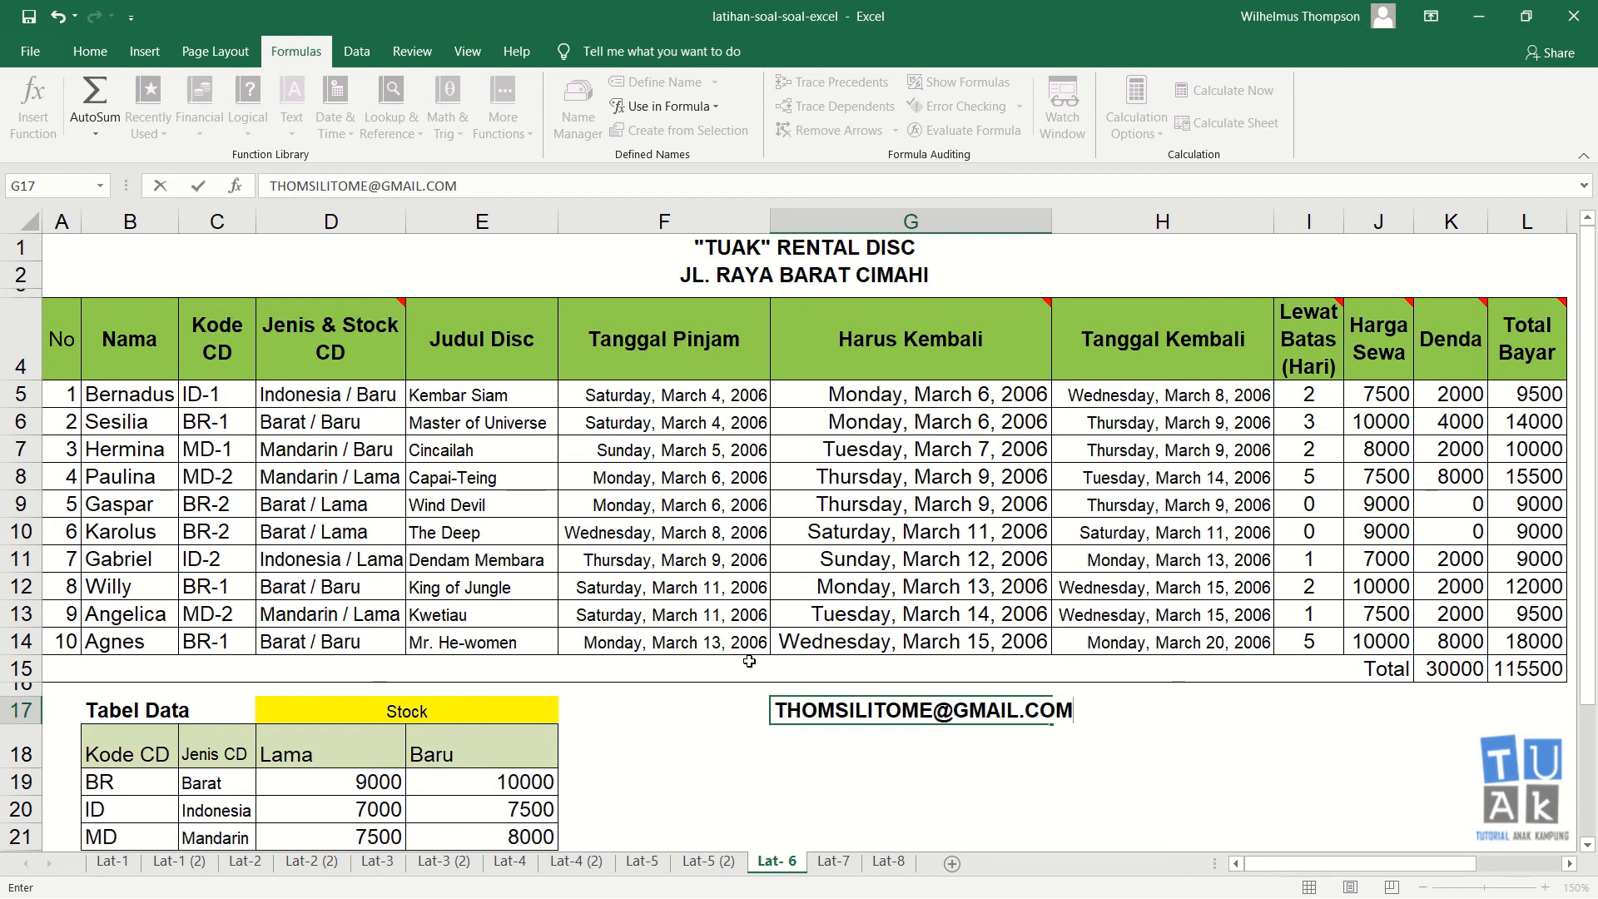
click(844, 754)
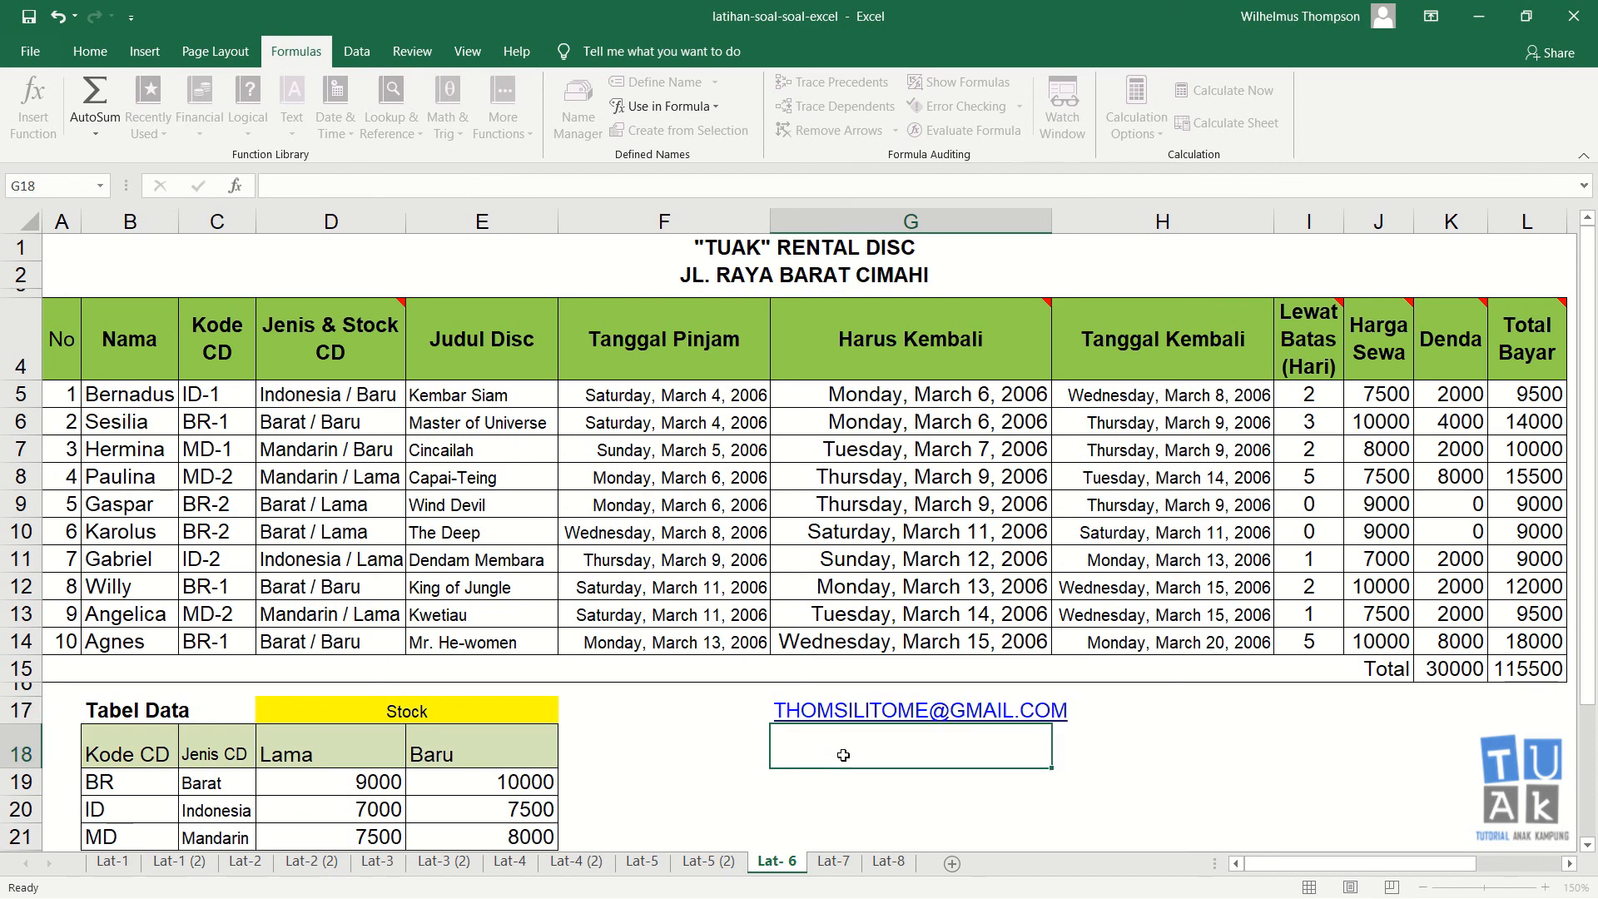
click(1116, 804)
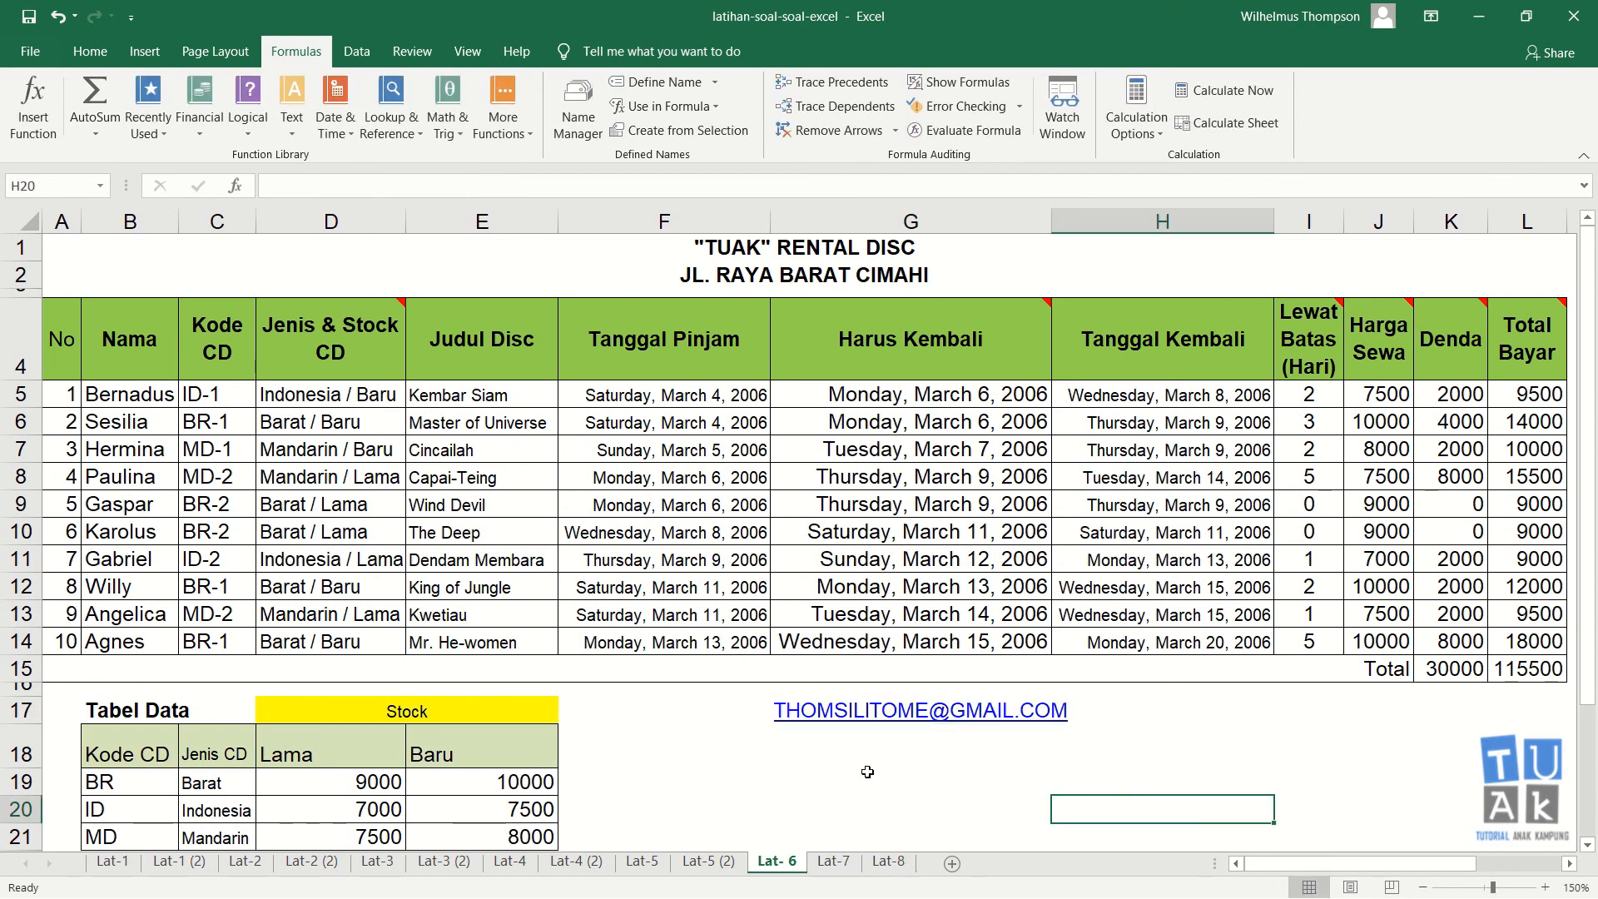
click(816, 743)
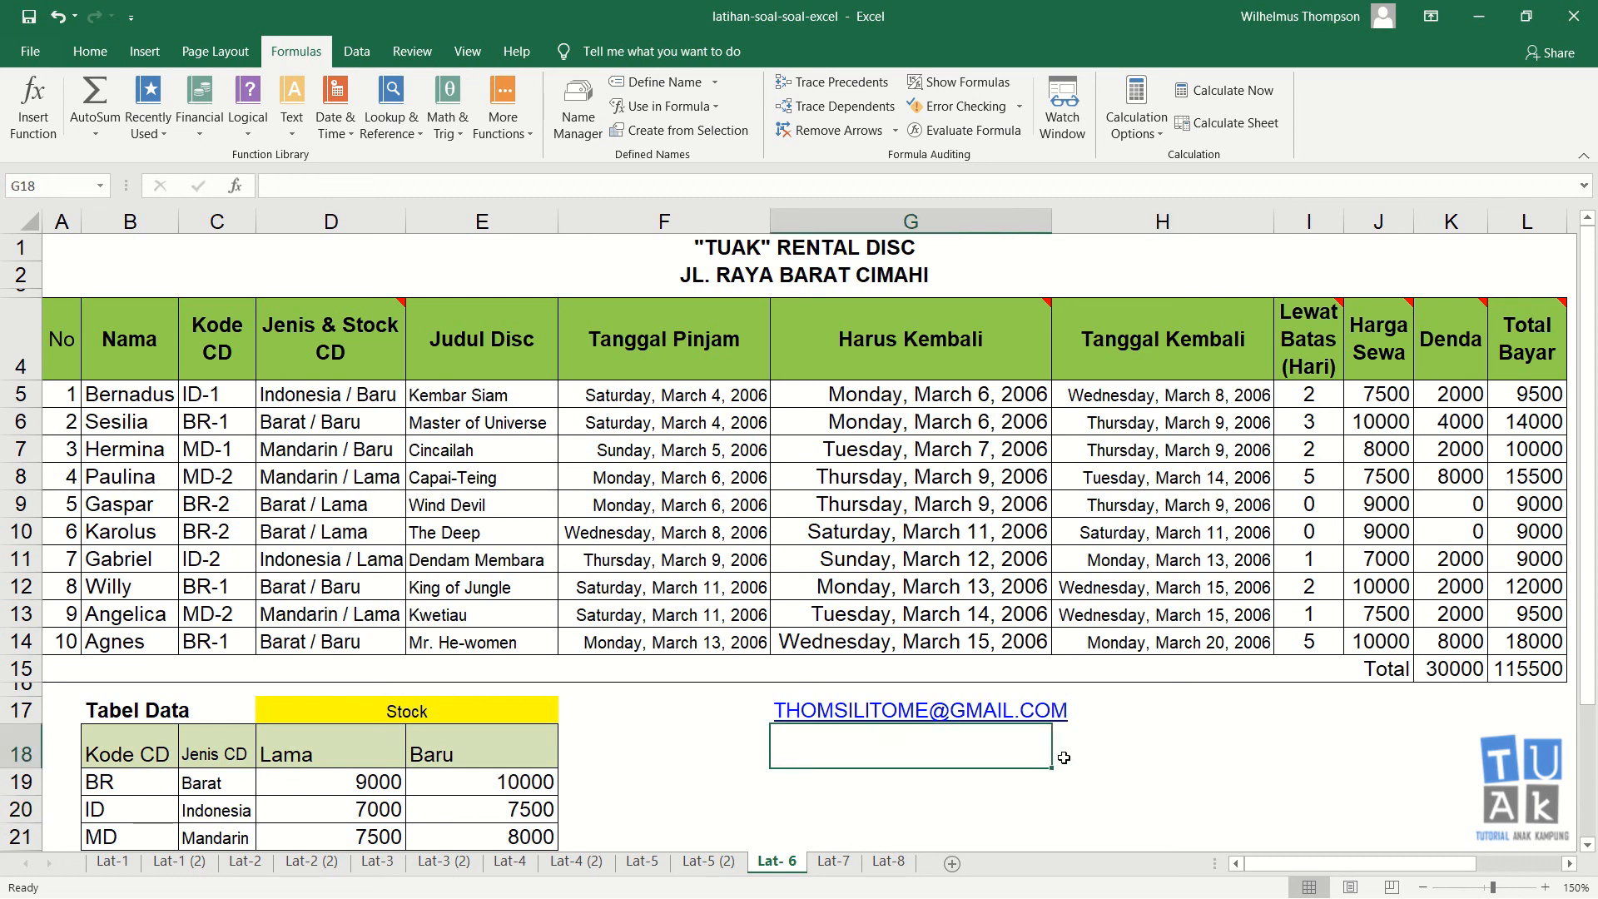
click(820, 785)
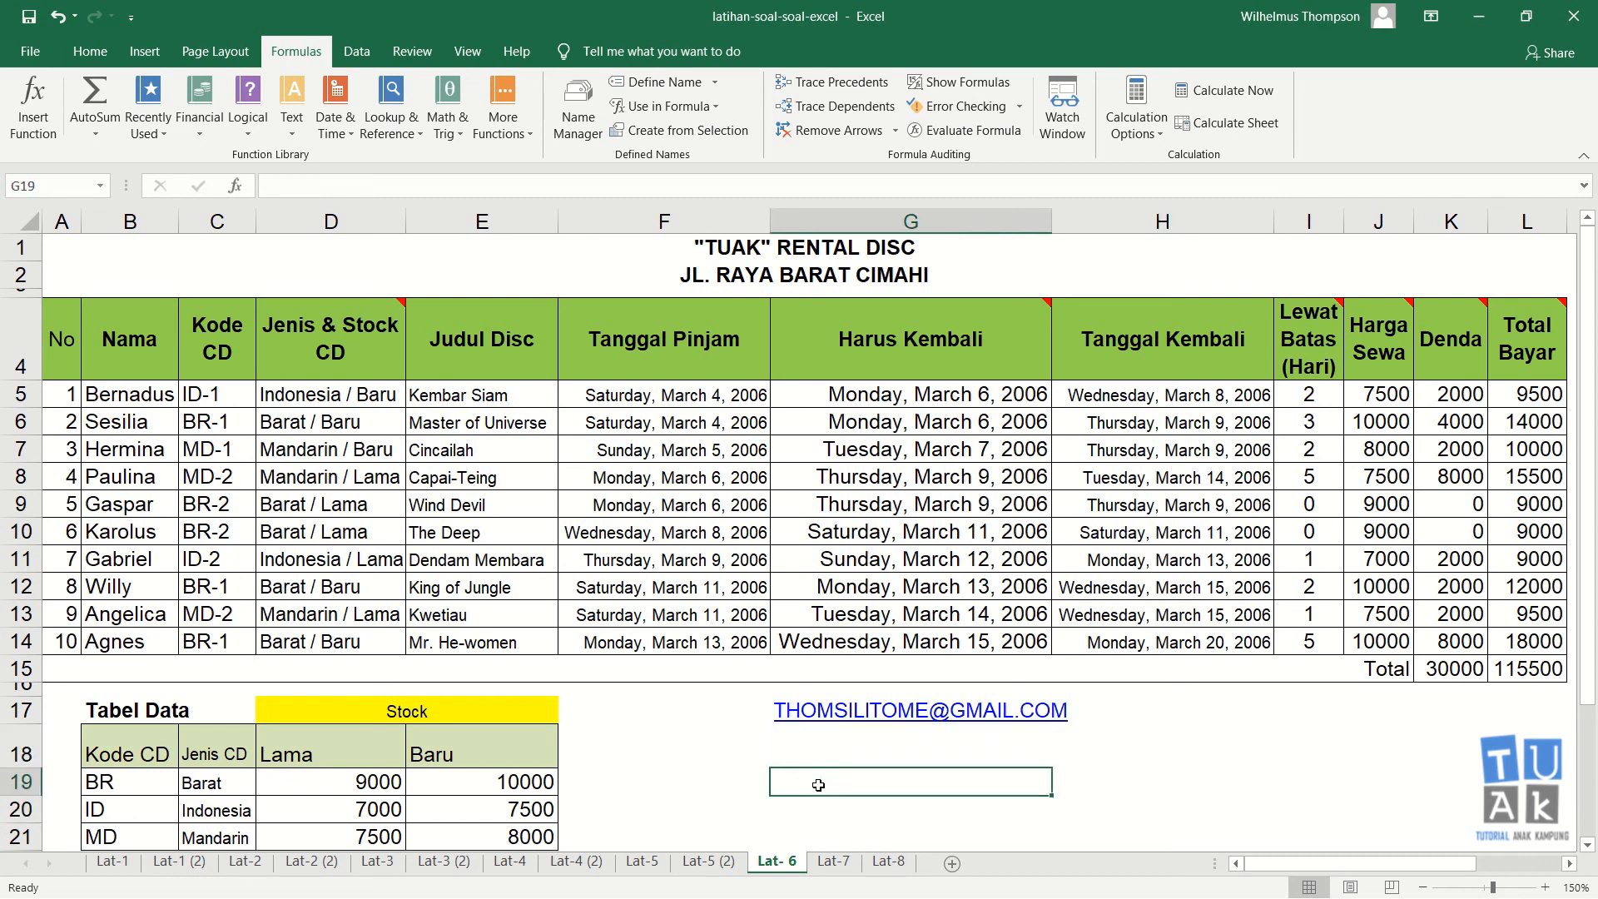
click(807, 742)
click(801, 787)
click(810, 746)
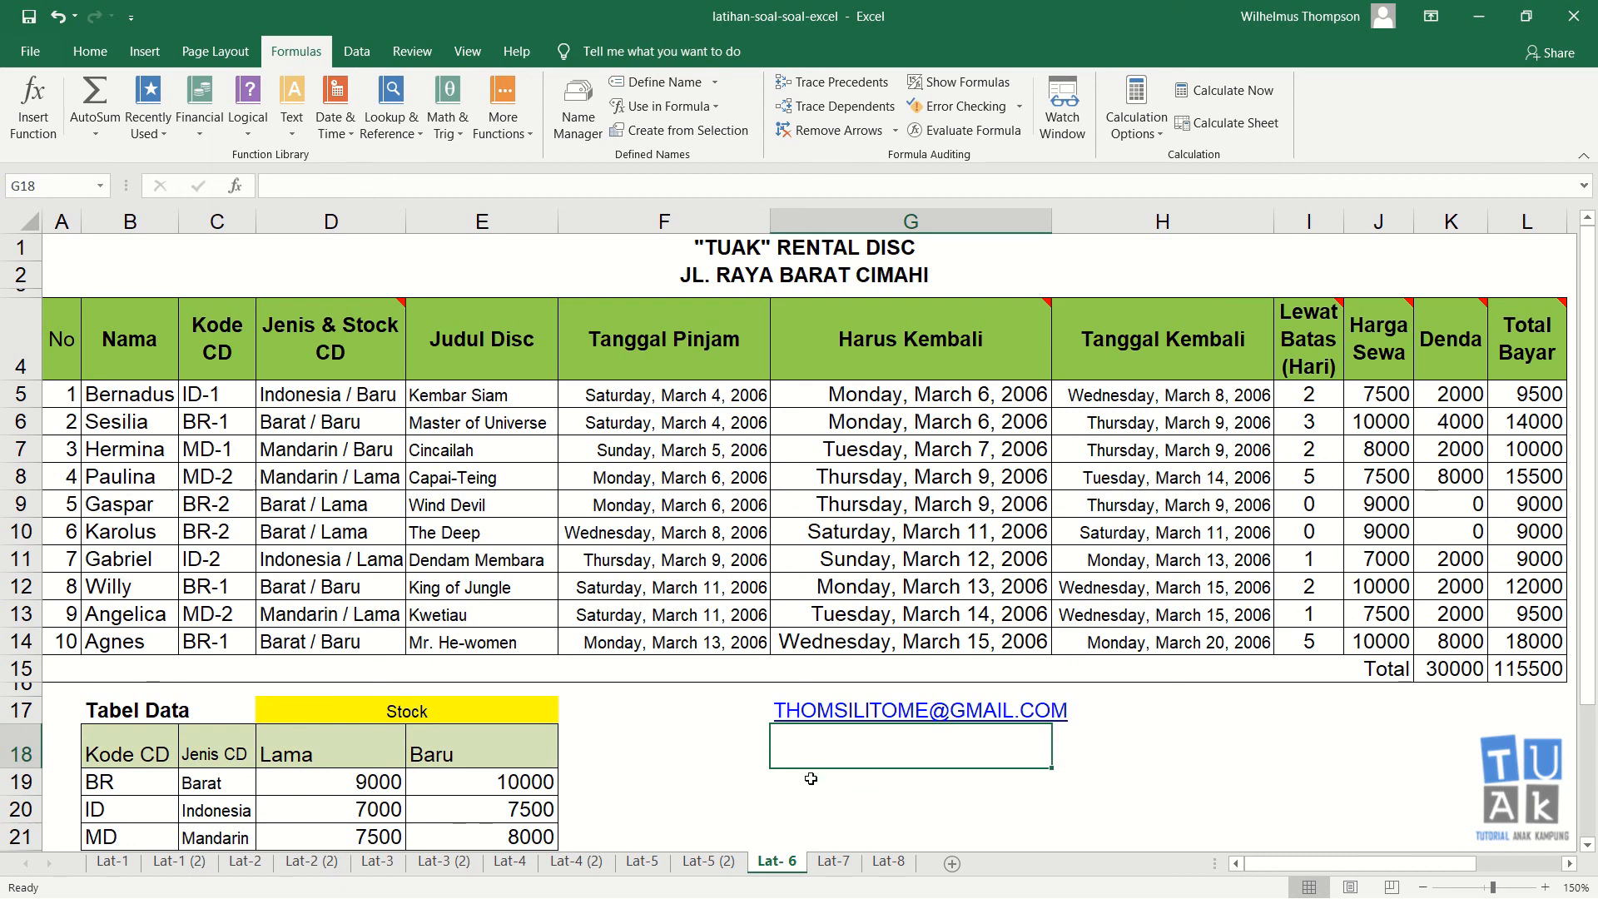
click(813, 781)
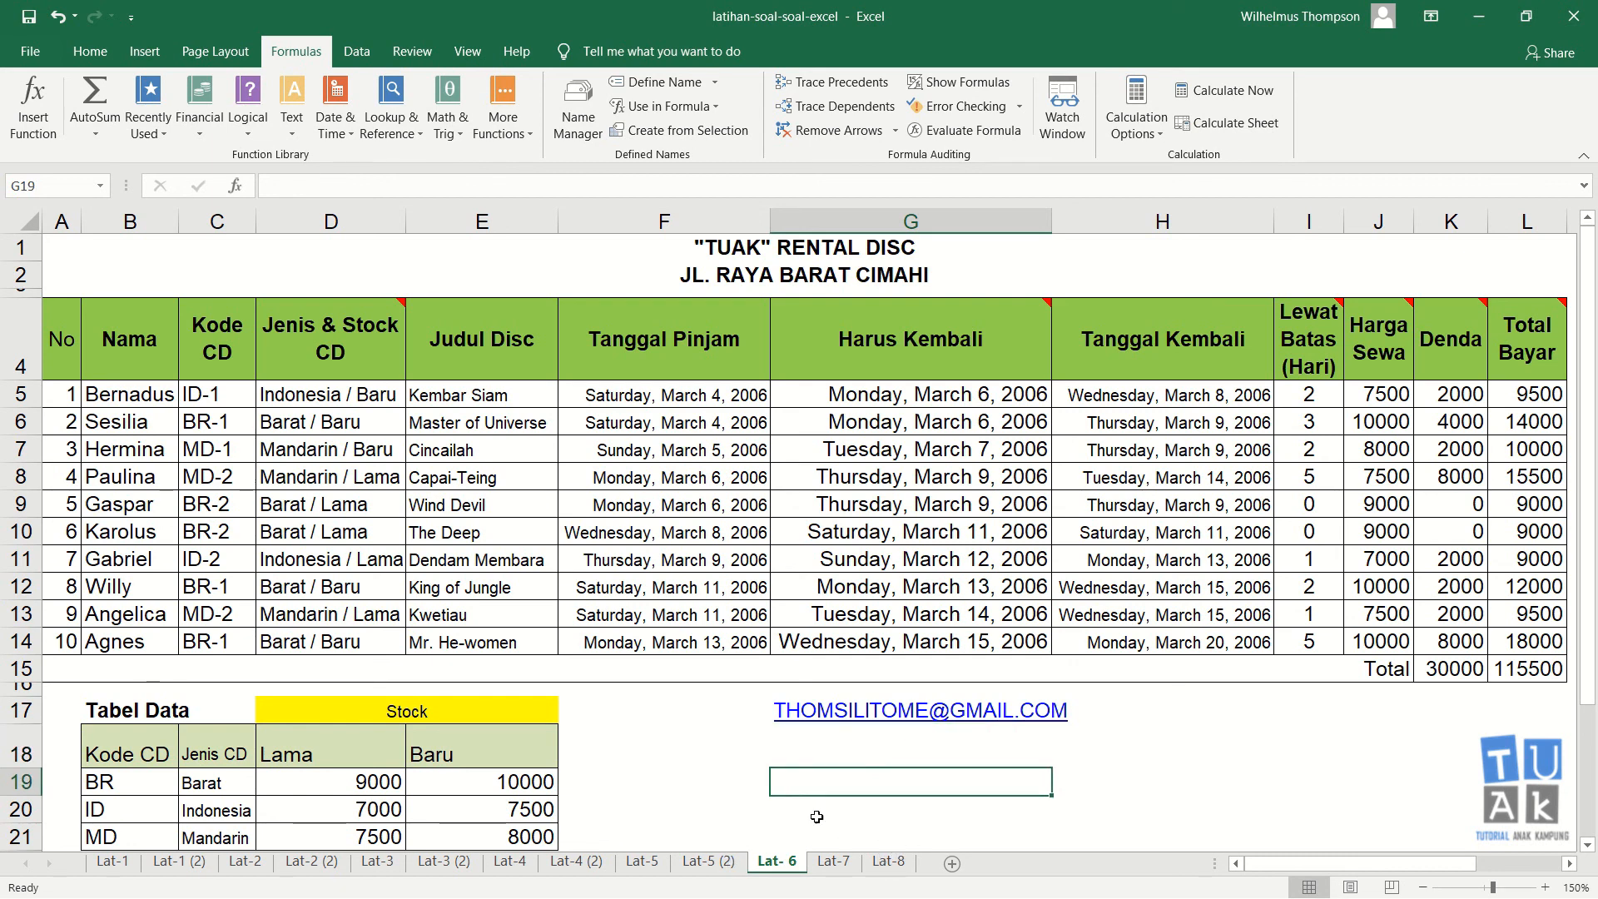
click(947, 753)
click(915, 791)
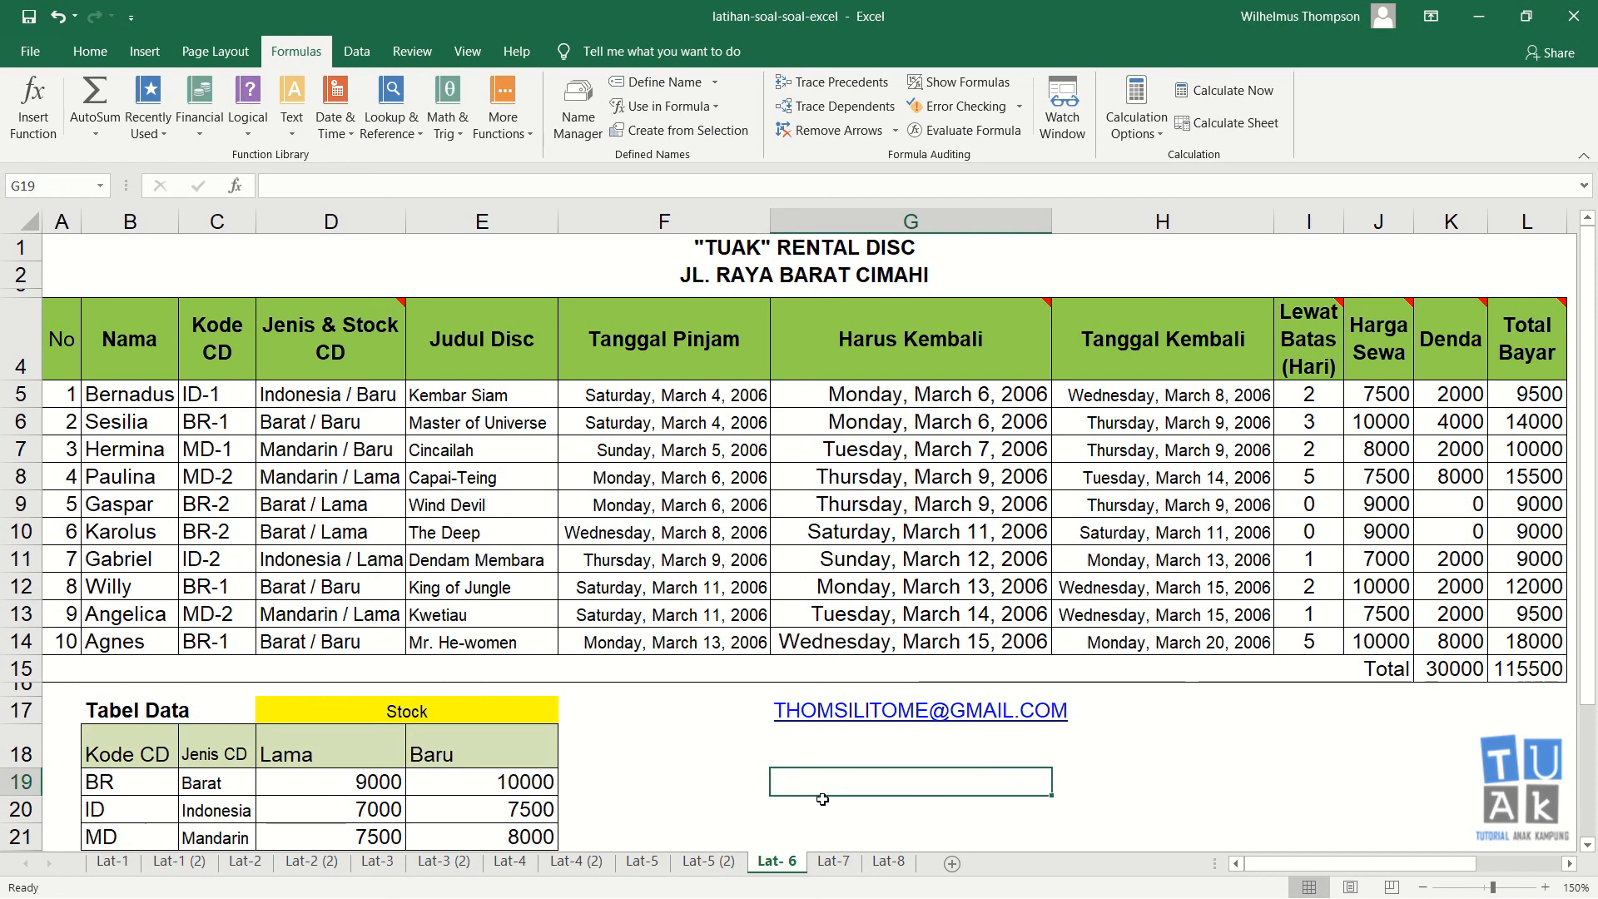
click(805, 754)
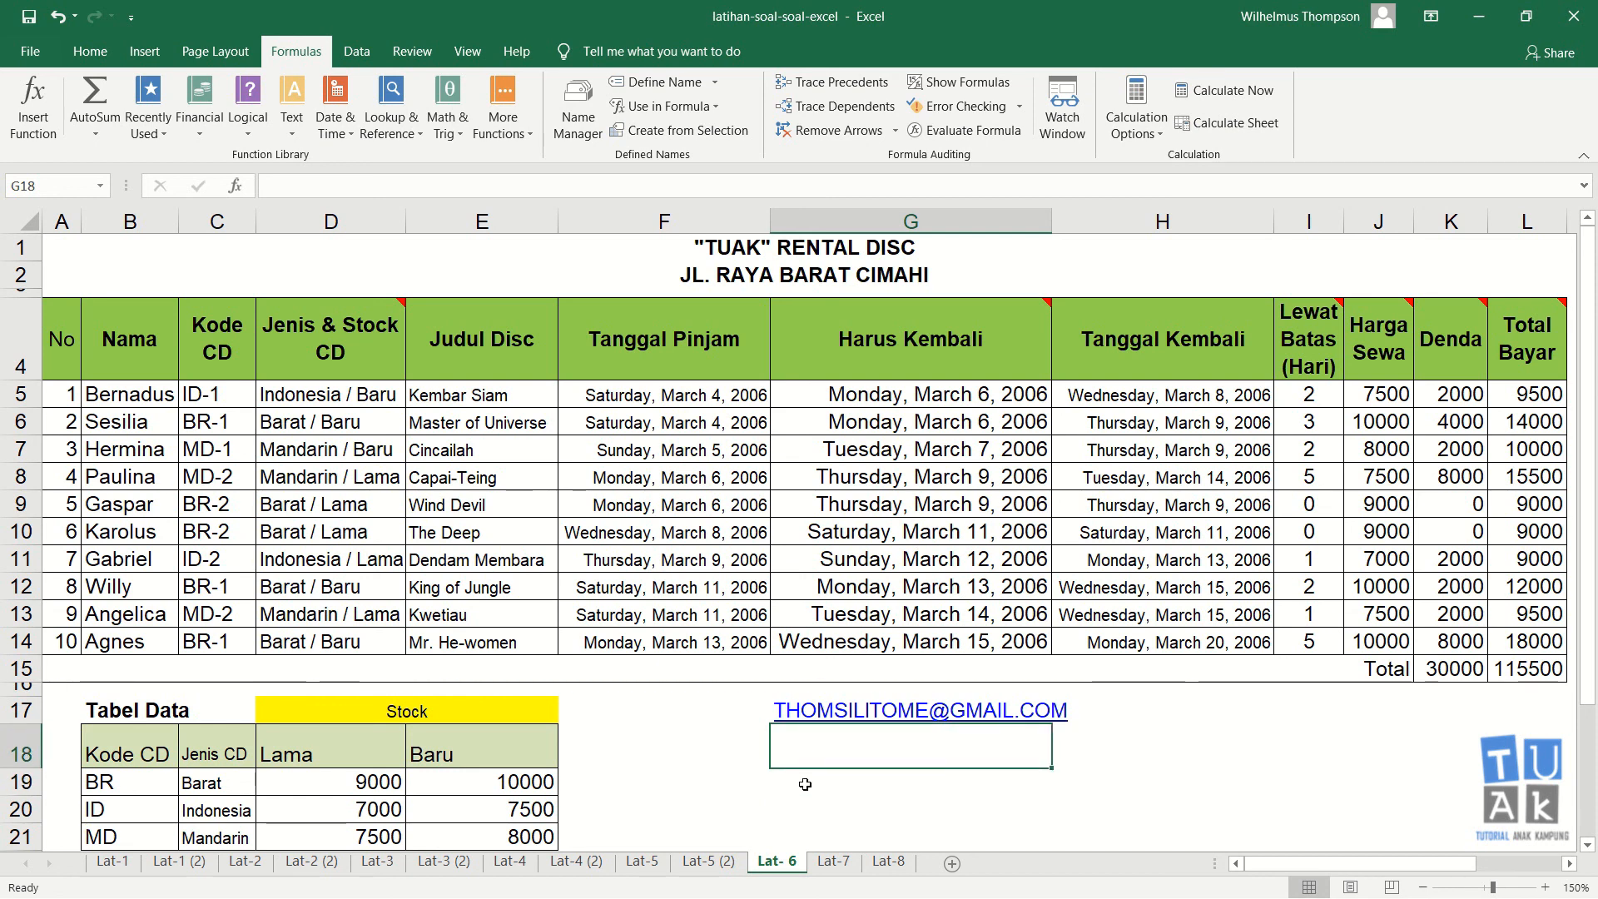
click(805, 784)
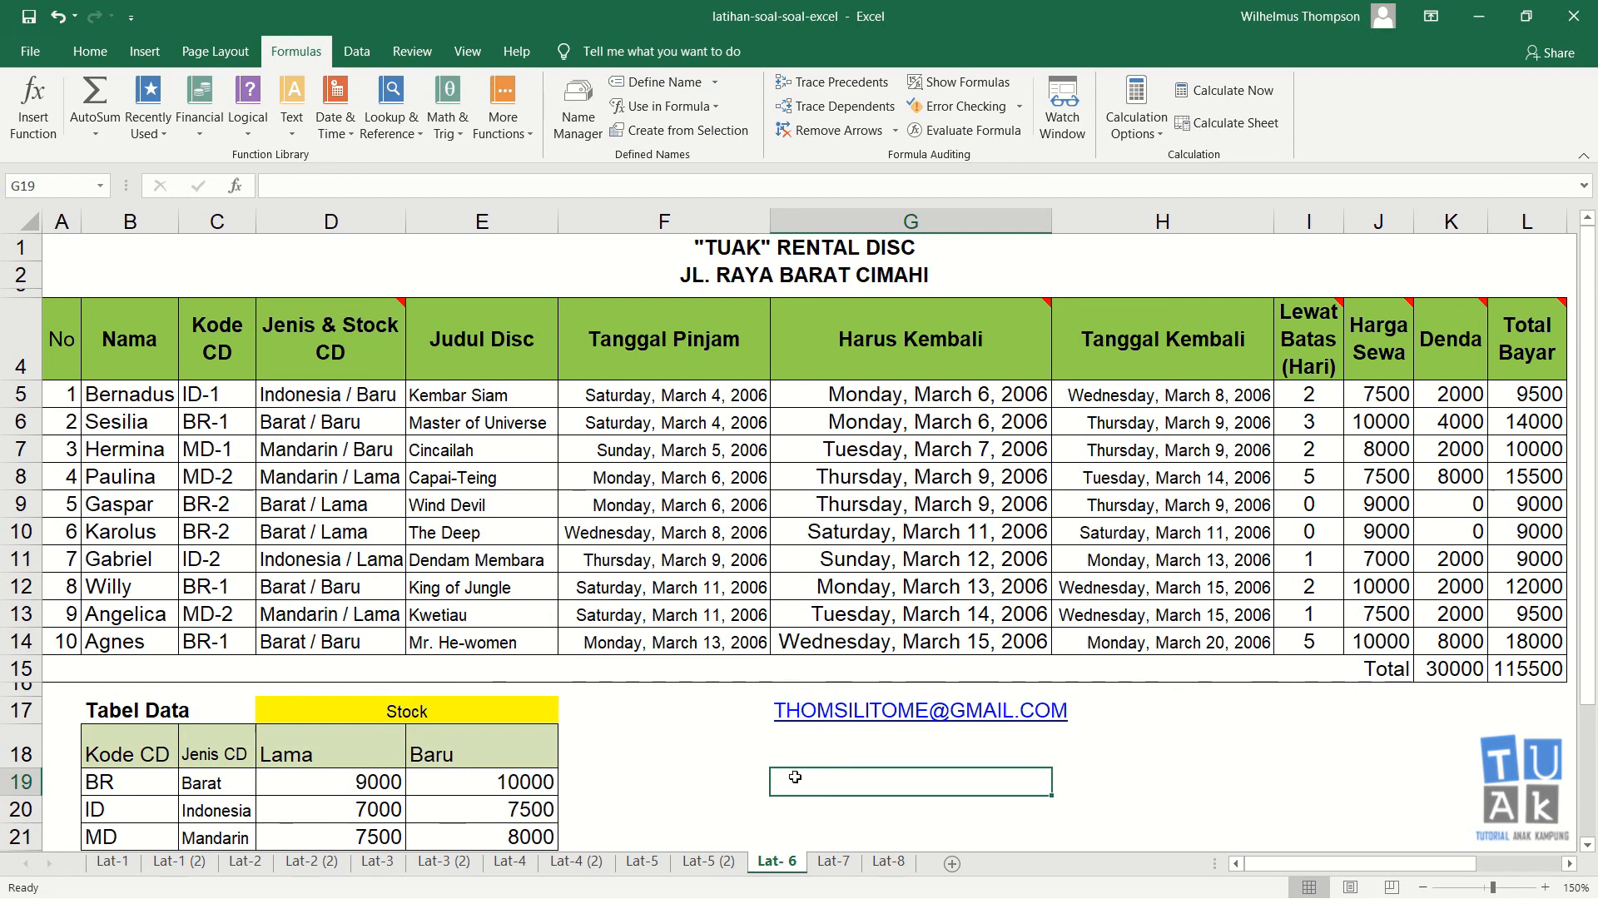
click(808, 751)
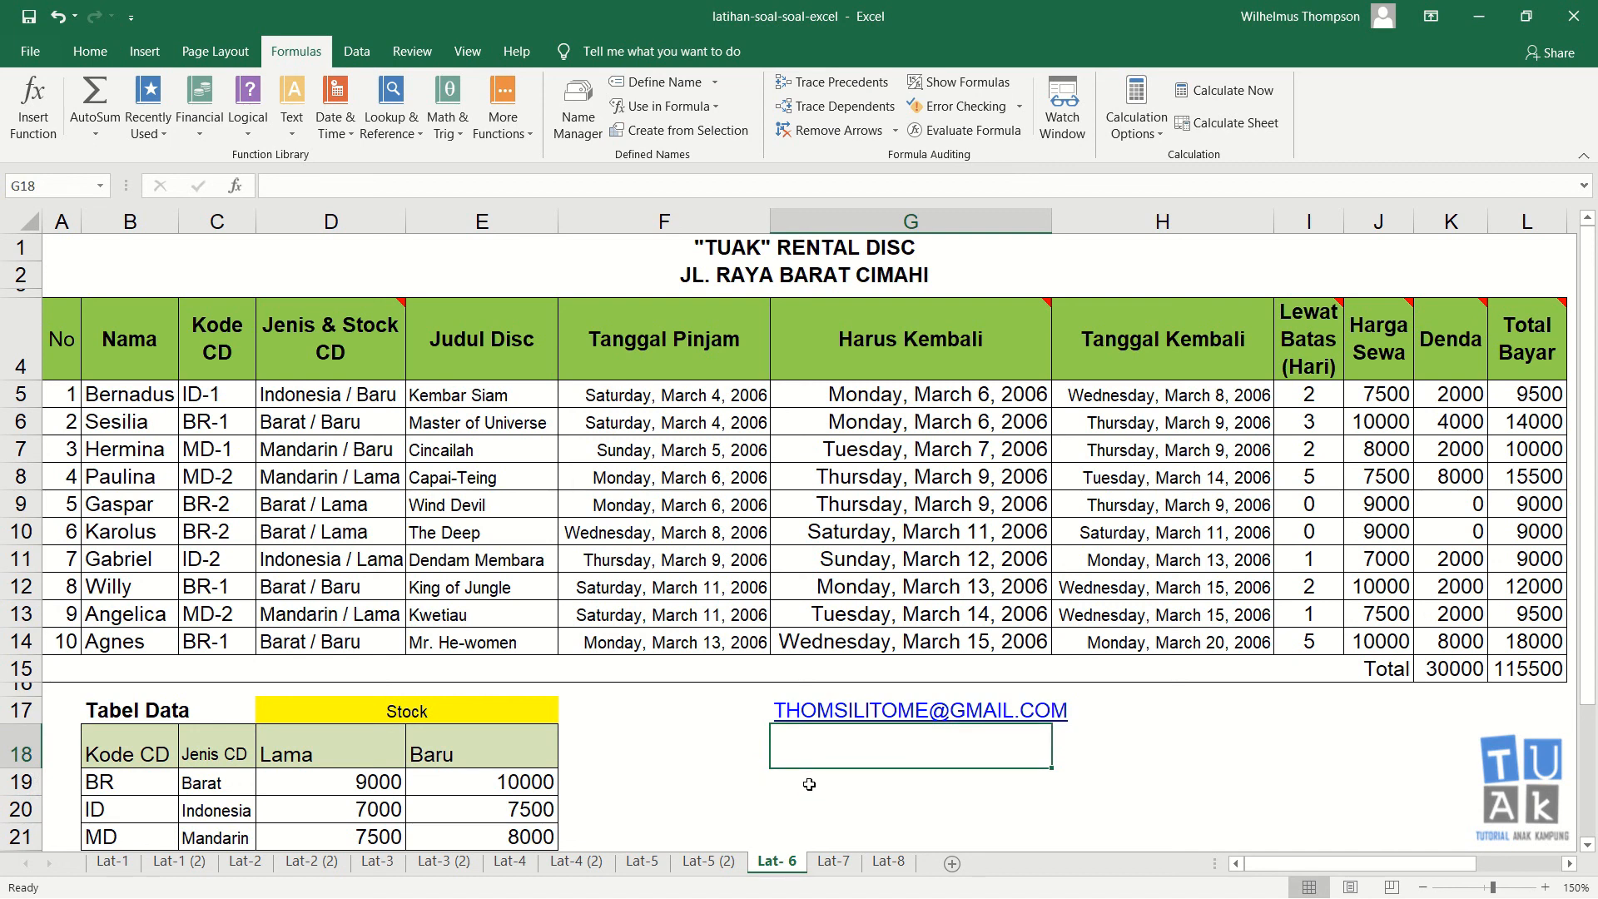
click(809, 784)
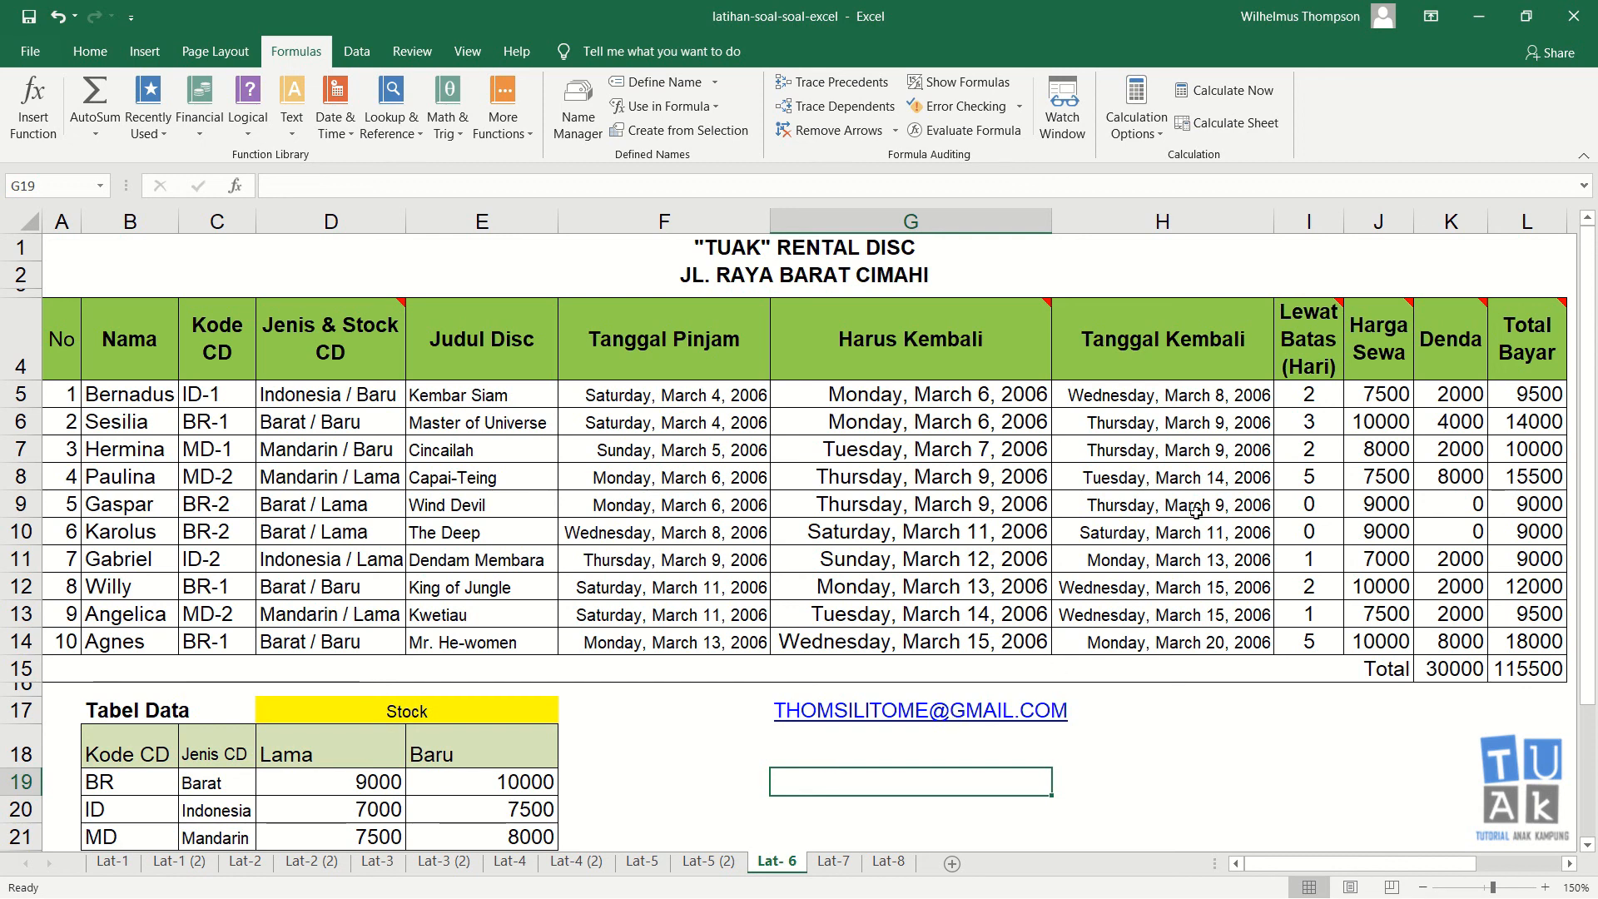
click(779, 739)
click(785, 797)
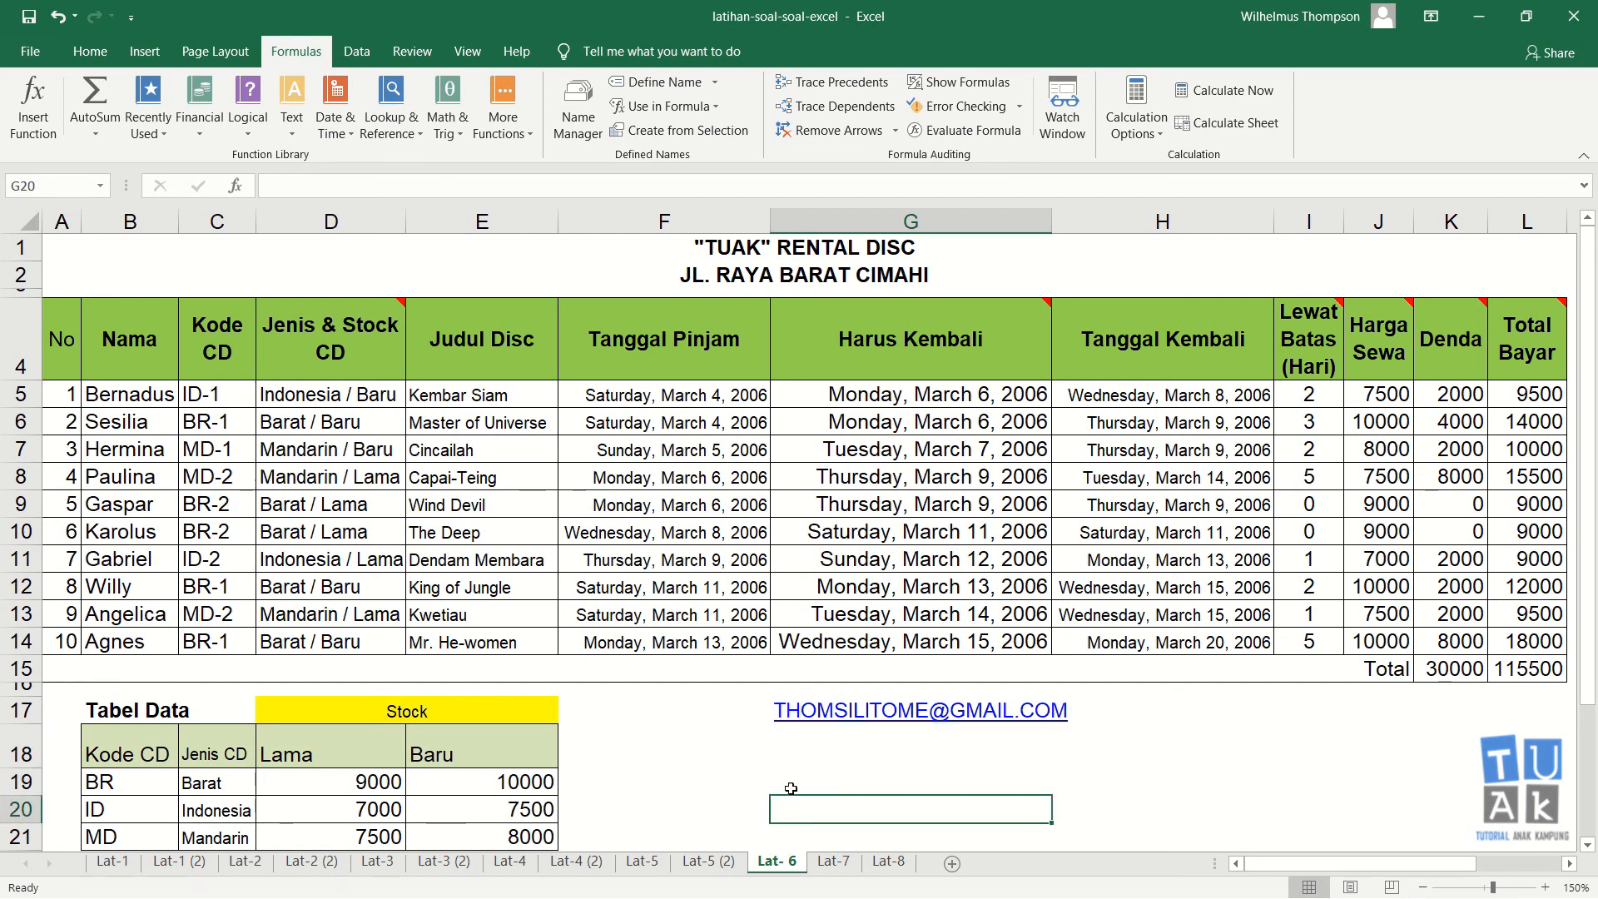
click(799, 771)
click(827, 736)
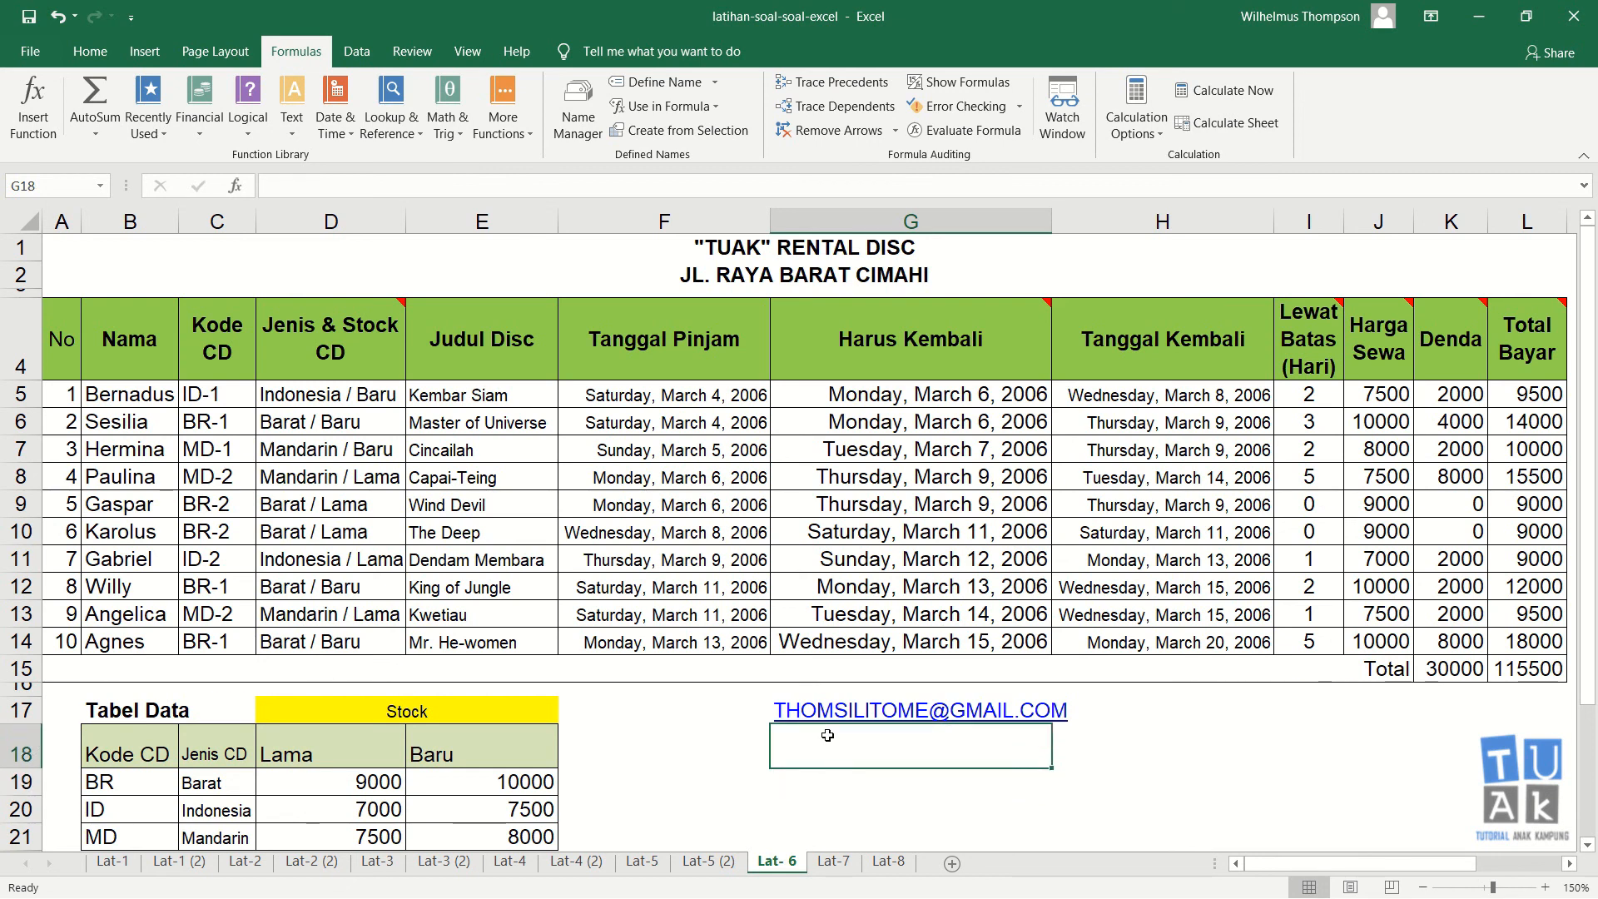
click(809, 777)
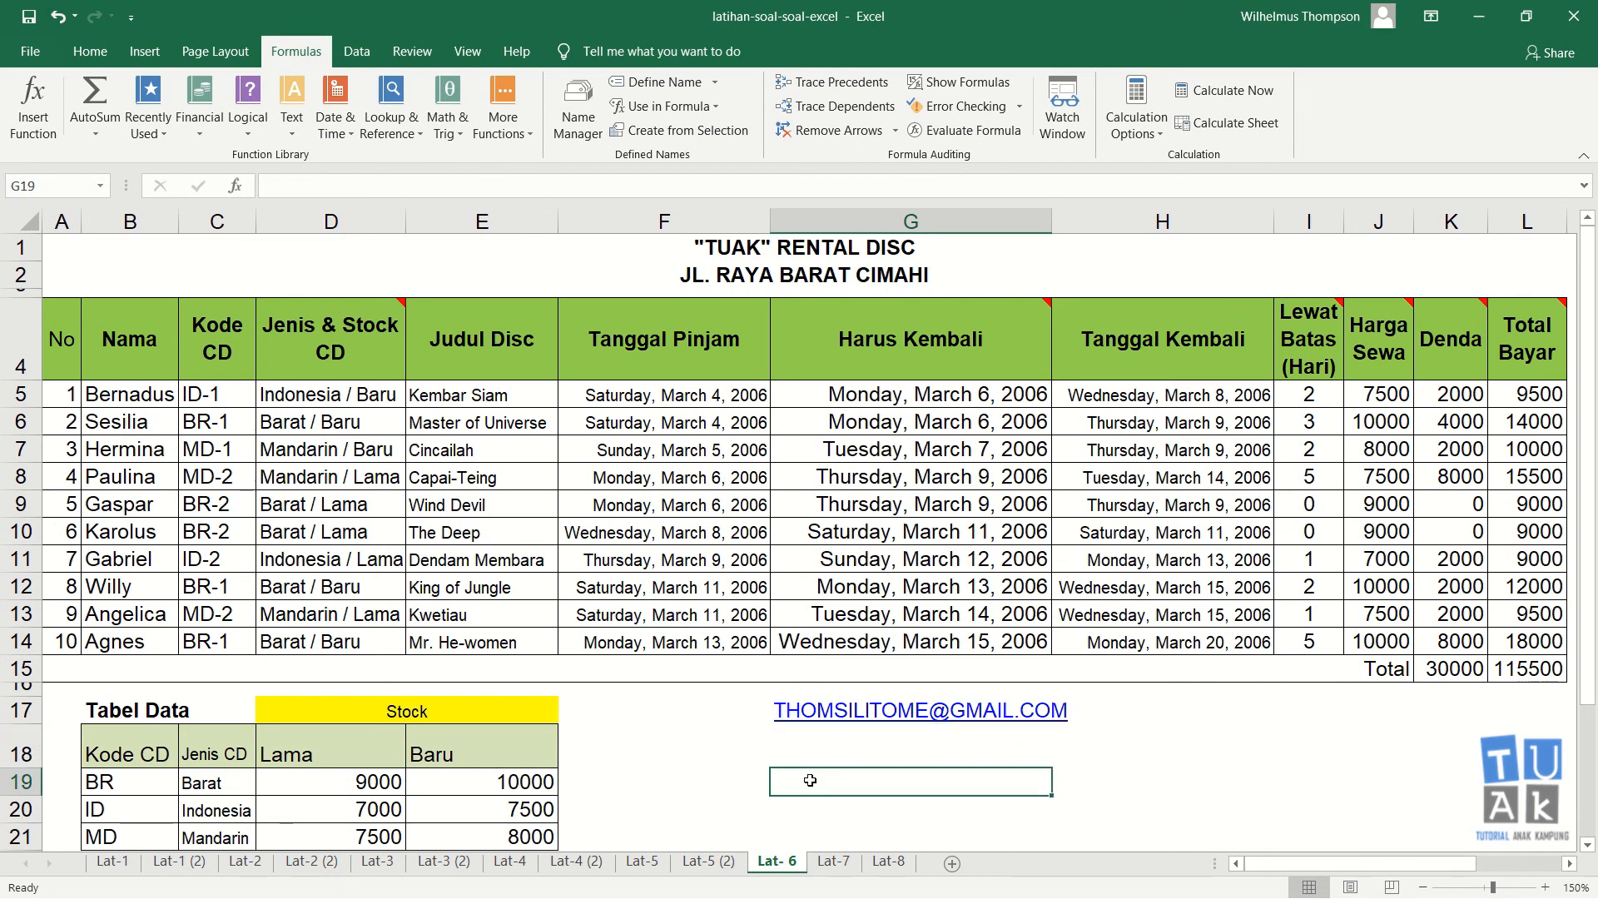